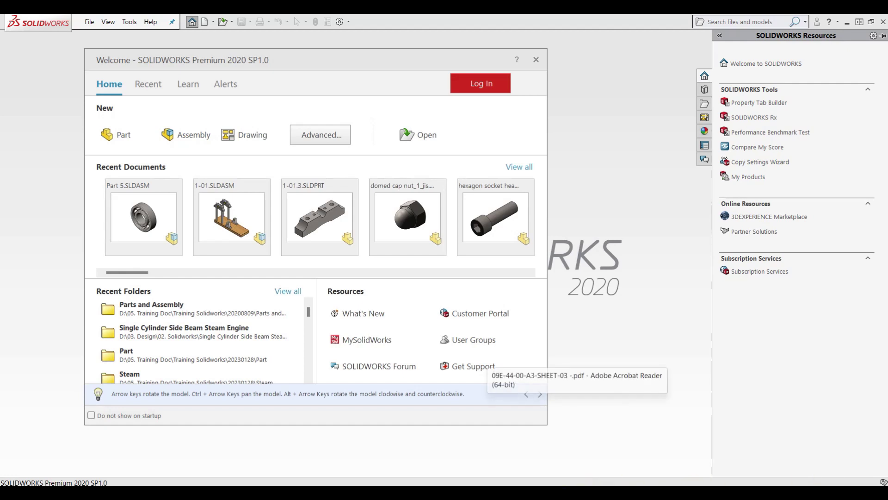
Review the engine drawing sheet at 75% zoom in Acrobat, then create a new blank part.
{"action": "left_click", "coordinate": [555, 384]}
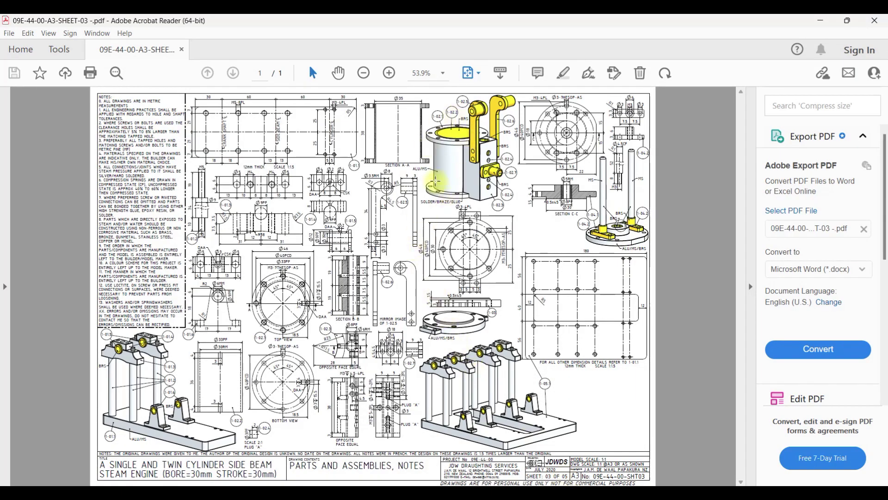
{"action": "scroll", "coordinate": [487, 197], "scroll_direction": "up", "scroll_amount": 2, "text": "ctrl"}
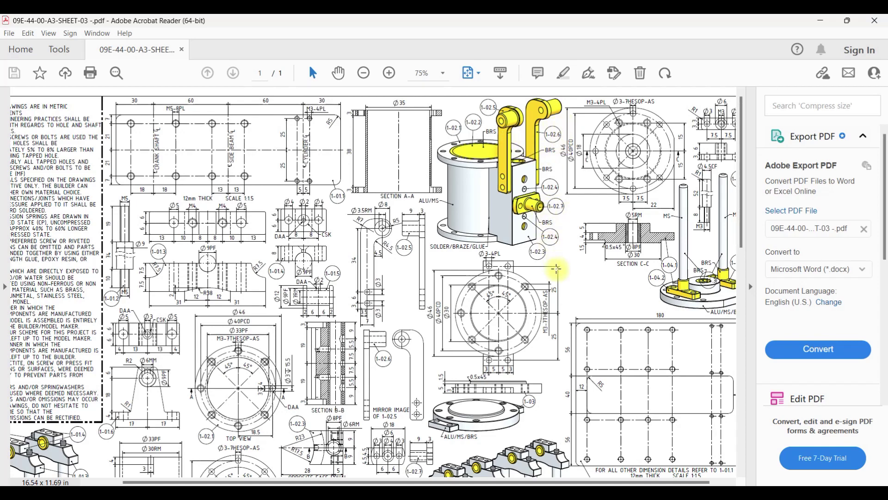
{"action": "scroll", "coordinate": [532, 287], "scroll_direction": "down", "scroll_amount": 1}
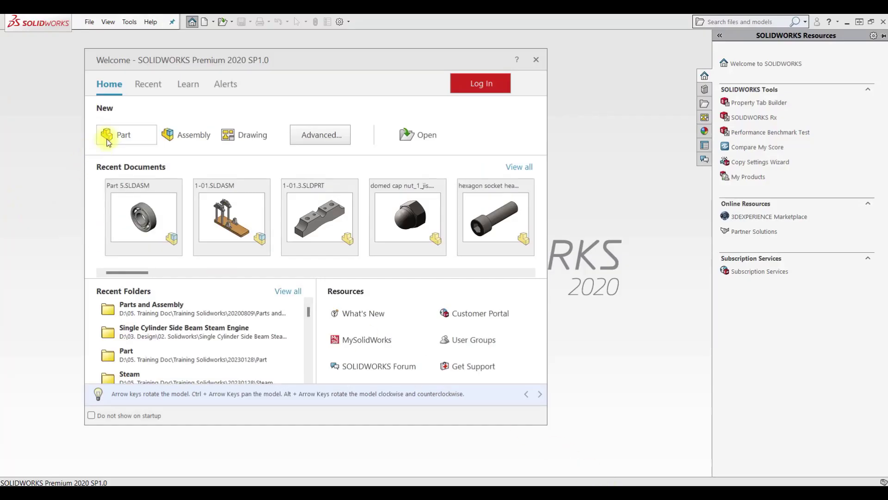
{"action": "left_click", "coordinate": [111, 134]}
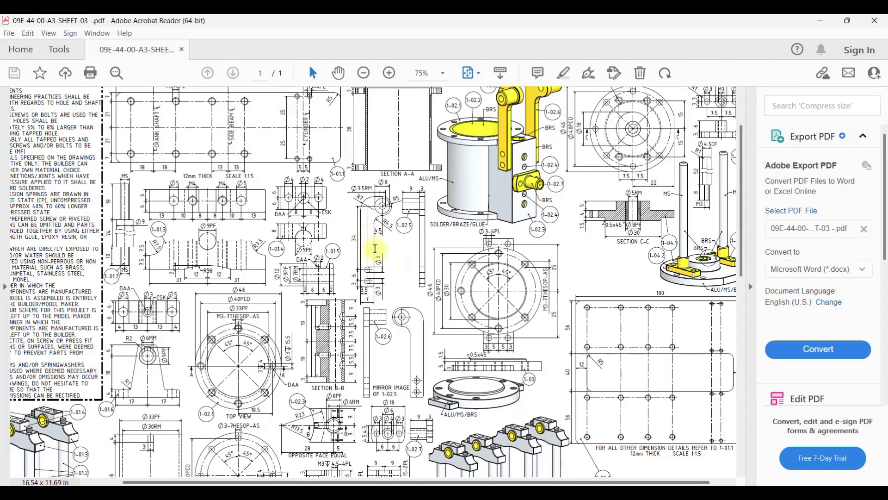
{"action": "scroll", "coordinate": [376, 250], "scroll_direction": "up", "scroll_amount": 1}
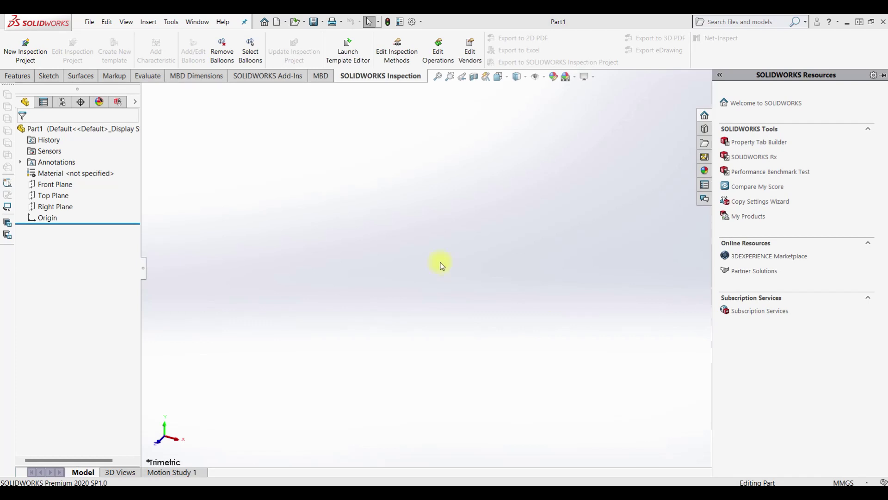
On the Right Plane, sketch a vertical construction centerline upward from the origin.
{"action": "left_click", "coordinate": [49, 206]}
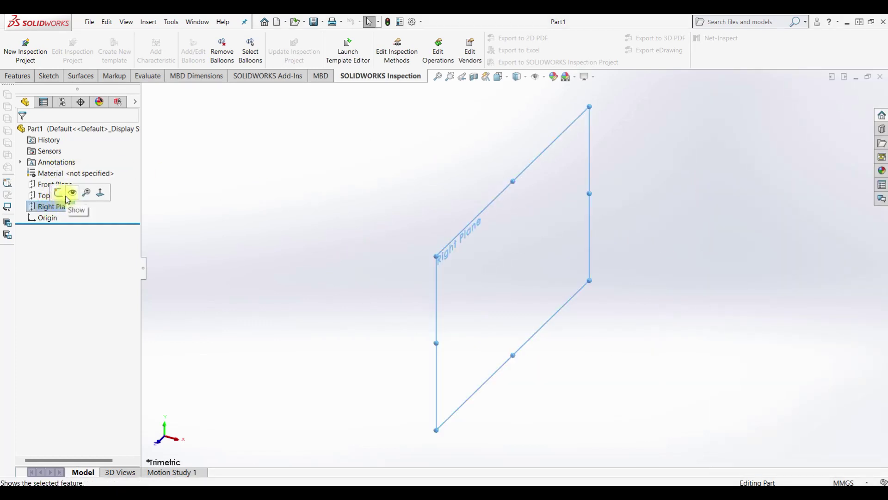
{"action": "left_click", "coordinate": [61, 200]}
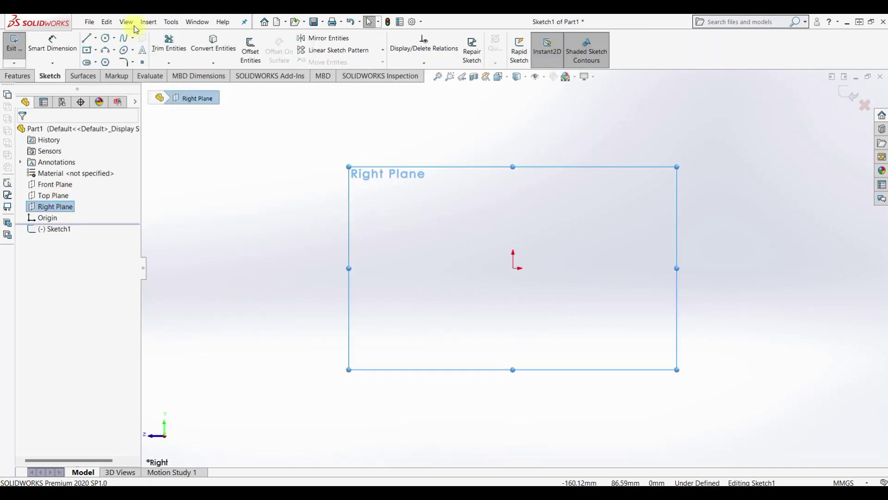
{"action": "left_click", "coordinate": [87, 41]}
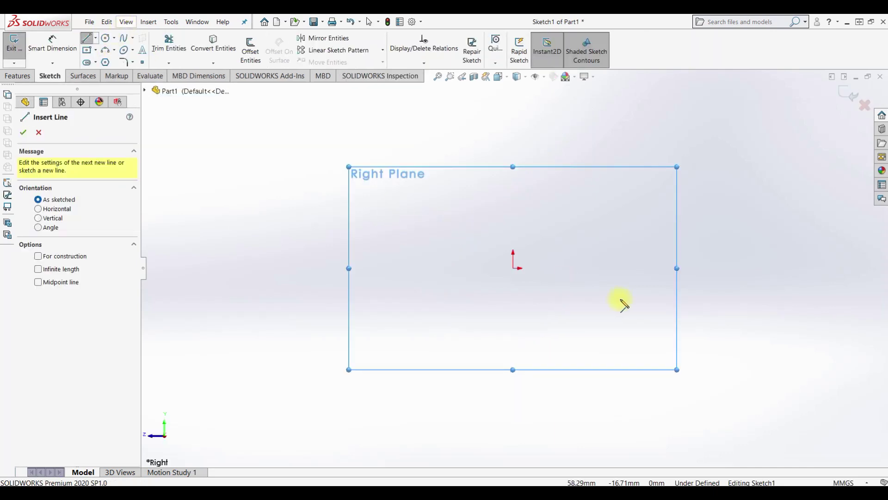
{"action": "left_click", "coordinate": [512, 267]}
{"action": "left_click", "coordinate": [513, 131]}
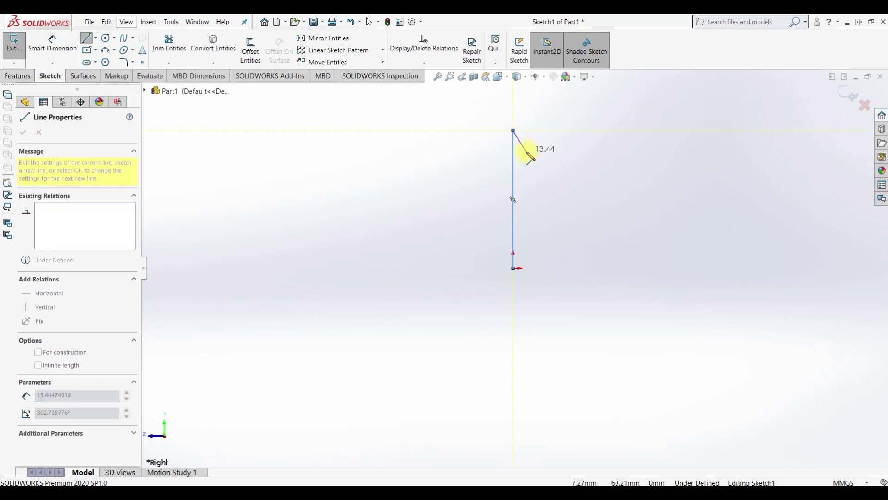
{"action": "key", "text": "Escape"}
{"action": "left_click", "coordinate": [513, 158]}
{"action": "left_click", "coordinate": [557, 134]}
{"action": "key", "text": "Escape"}
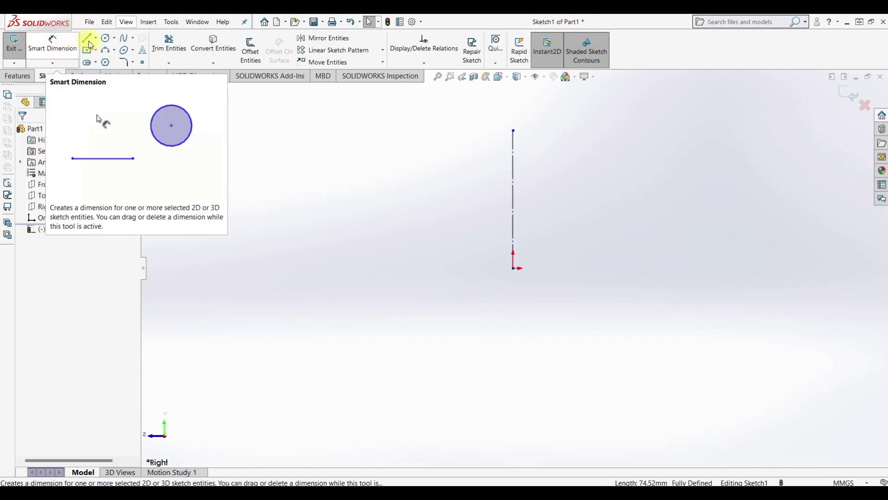
Draw a closed C-shaped channel profile with upper and lower lips beside the centerline.
{"action": "left_click", "coordinate": [87, 38]}
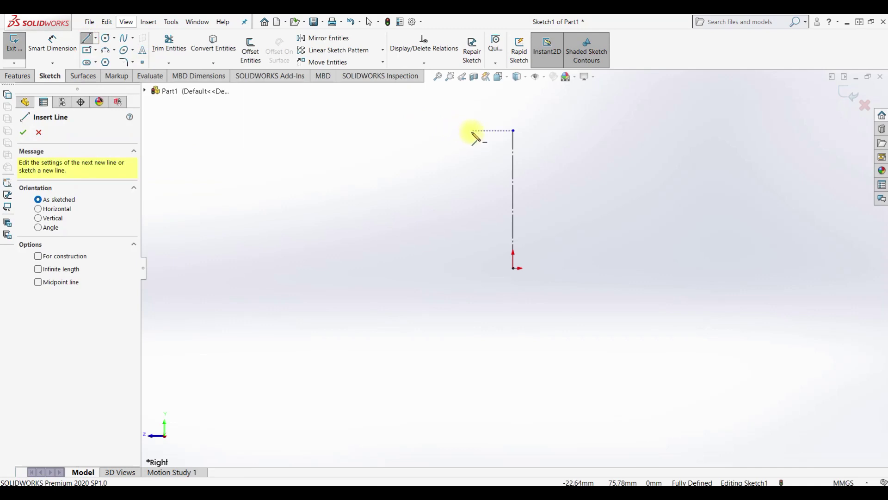
{"action": "left_click", "coordinate": [494, 267]}
{"action": "left_click", "coordinate": [432, 268]}
{"action": "left_click", "coordinate": [432, 254]}
{"action": "left_click", "coordinate": [467, 255]}
{"action": "left_click", "coordinate": [467, 145]}
{"action": "left_click", "coordinate": [432, 145]}
{"action": "left_click", "coordinate": [432, 131]}
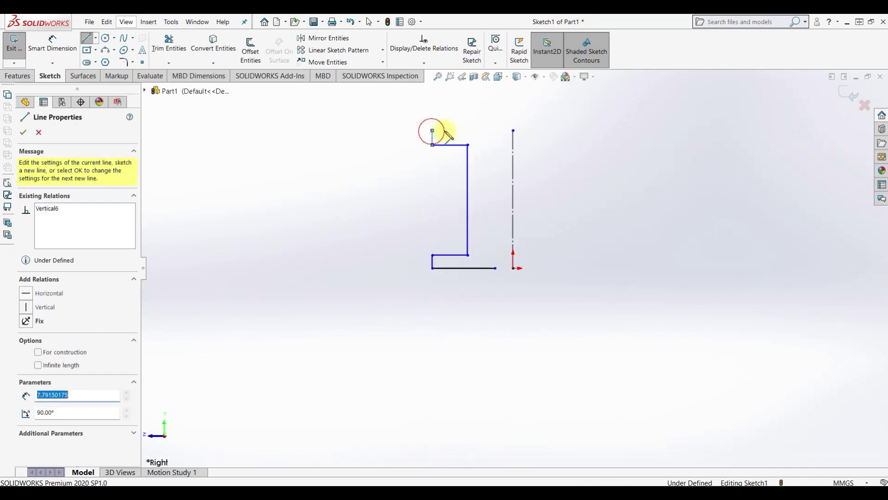
{"action": "left_click", "coordinate": [495, 131]}
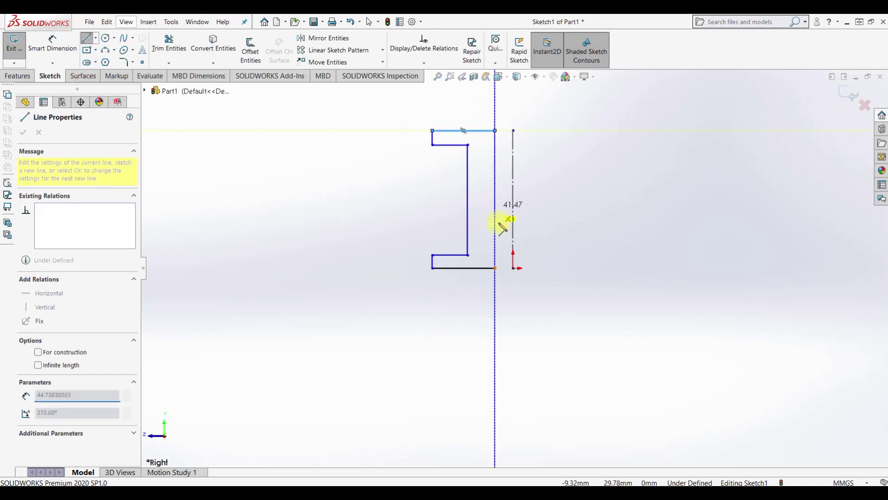
{"action": "left_click", "coordinate": [495, 268]}
{"action": "key", "text": "Escape"}
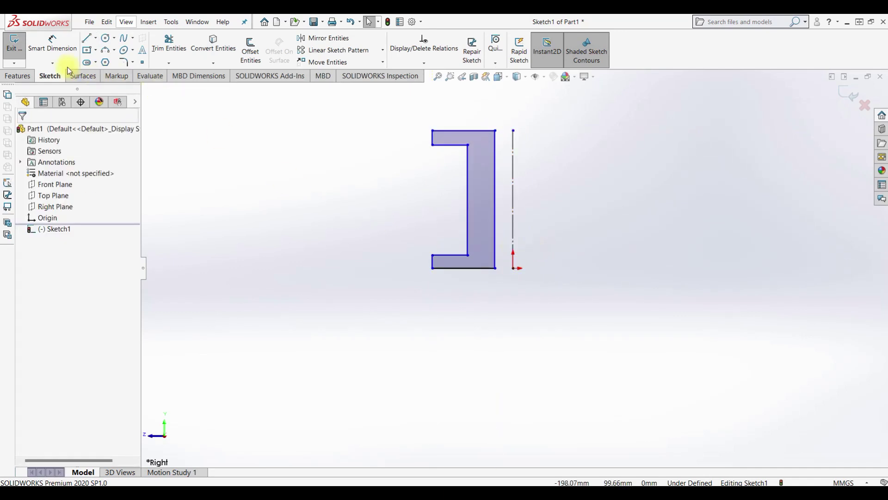
Dimension the profile's gap from the centerline as 33 mm and the inner edge distance as 35 mm.
{"action": "left_click", "coordinate": [52, 44]}
{"action": "left_click", "coordinate": [513, 199]}
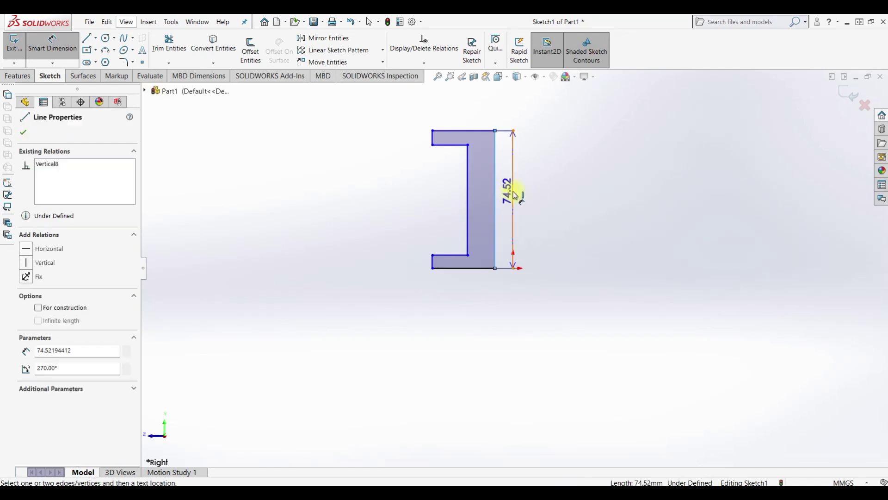
{"action": "left_click", "coordinate": [496, 193]}
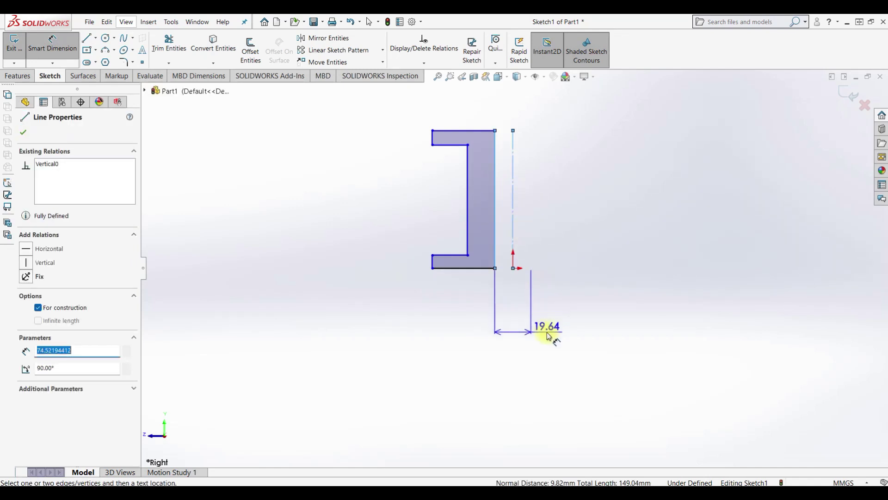
{"action": "left_click", "coordinate": [548, 337]}
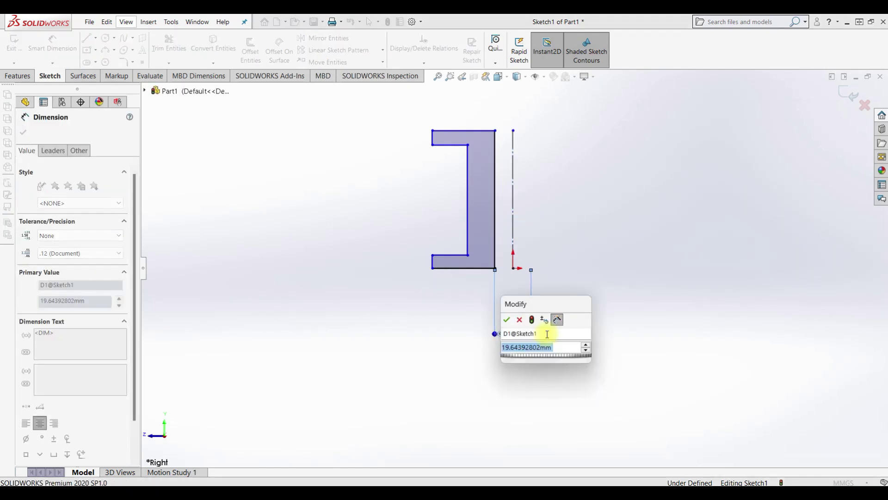
{"action": "type", "text": "33"}
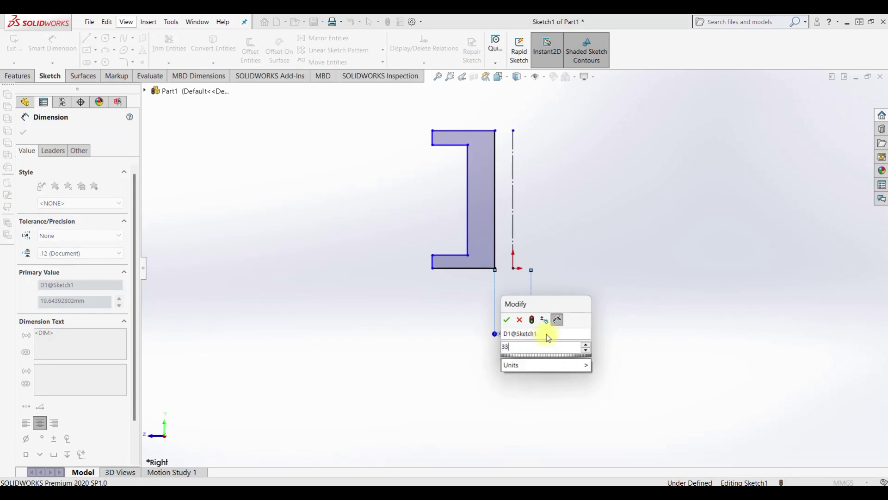
{"action": "key", "text": "Return"}
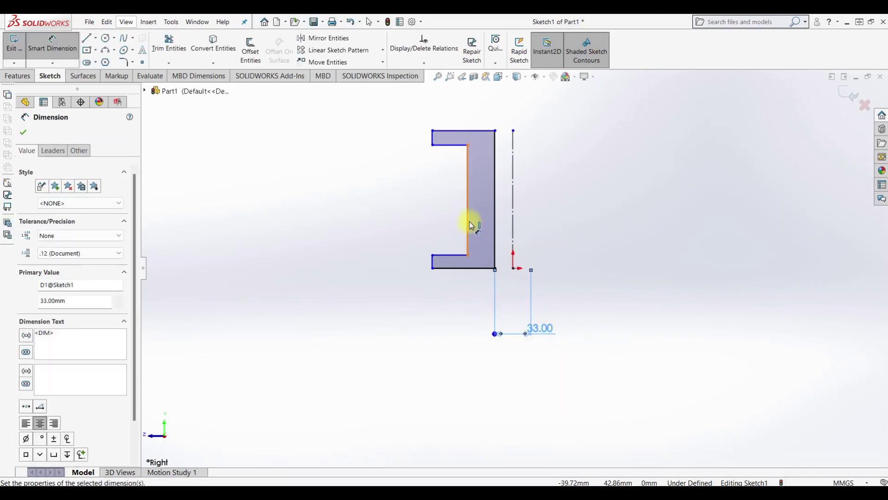
{"action": "left_click", "coordinate": [469, 222]}
{"action": "left_click", "coordinate": [537, 372]}
{"action": "type", "text": "35"}
{"action": "key", "text": "Return"}
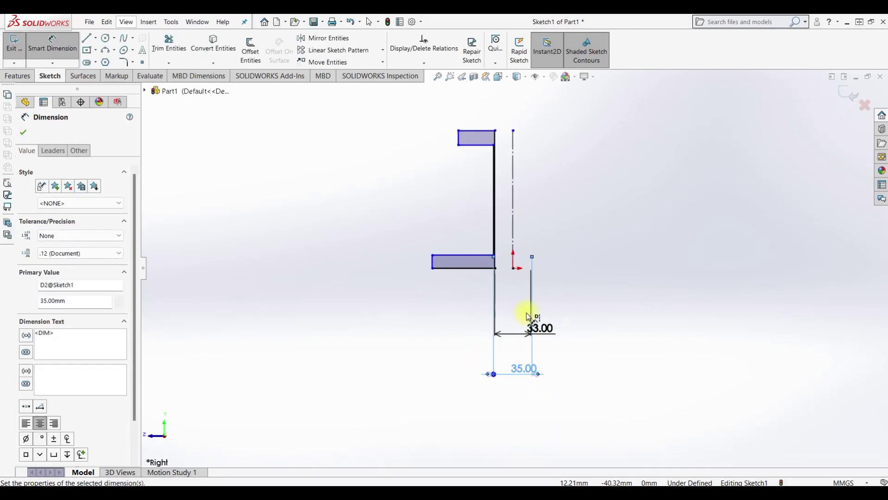
Set the lower and upper lip thicknesses to 3 mm each.
{"action": "left_click", "coordinate": [454, 255]}
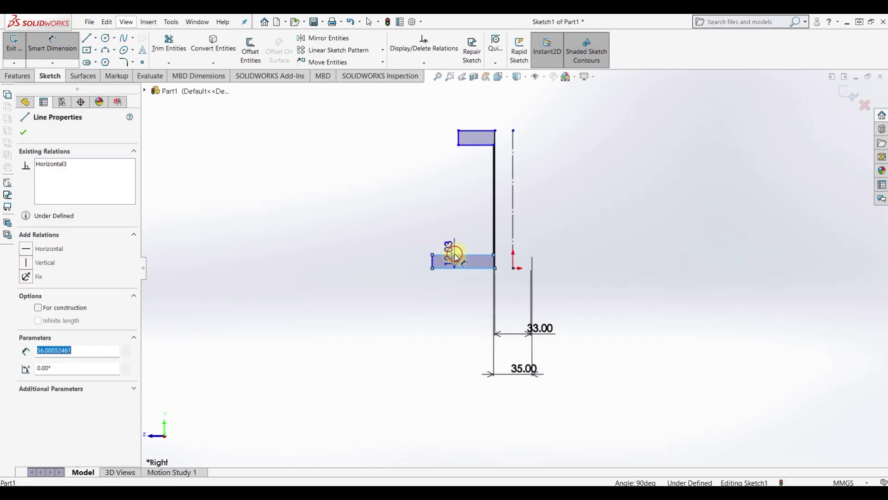
{"action": "left_click", "coordinate": [355, 263]}
{"action": "type", "text": "3"}
{"action": "key", "text": "Return"}
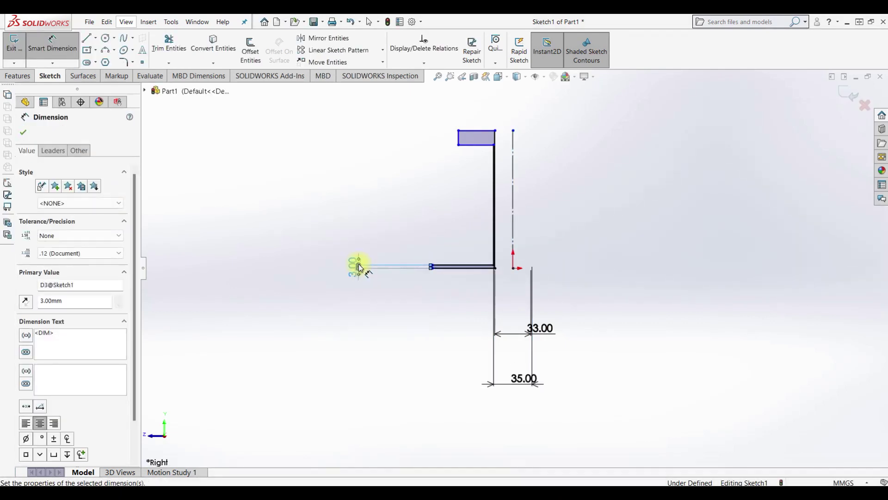
{"action": "left_click", "coordinate": [471, 132]}
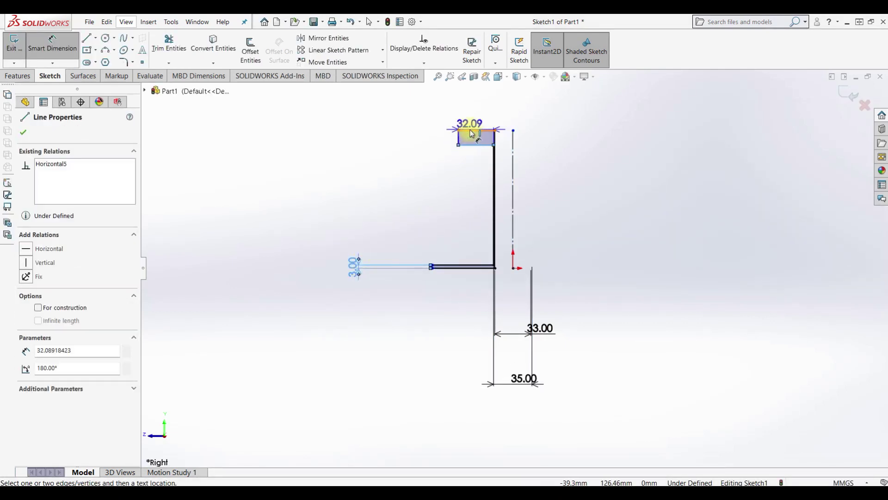
{"action": "left_click", "coordinate": [466, 135]}
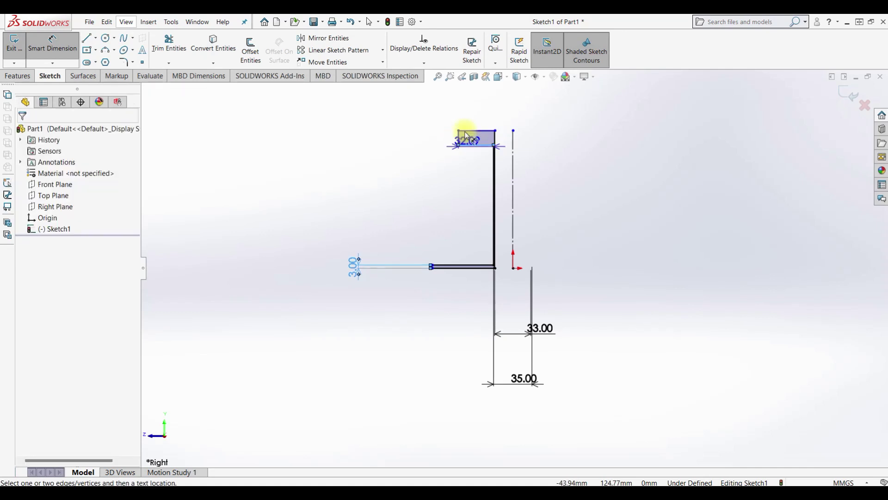
{"action": "left_click", "coordinate": [465, 132]}
{"action": "left_click", "coordinate": [379, 147]}
{"action": "type", "text": "3.00mm"}
{"action": "key", "text": "Return"}
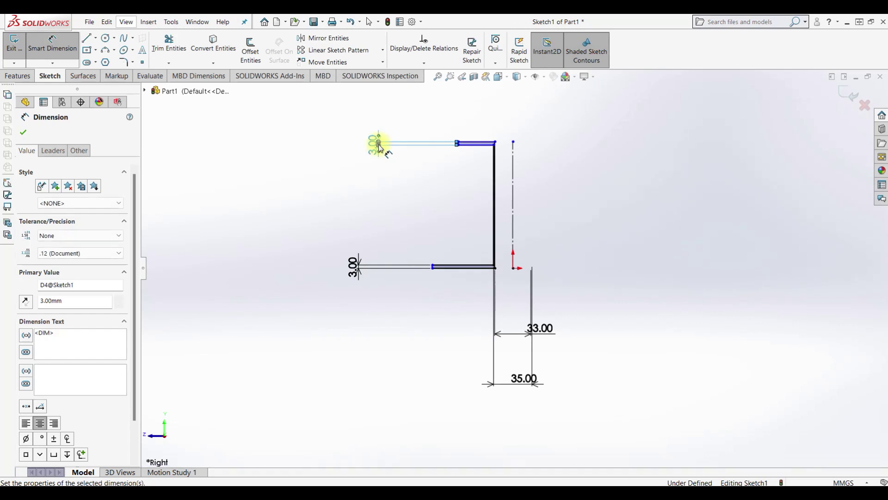
Dimension the tall vertical edge at 35 mm and the flange end 23 mm from the centerline.
{"action": "left_click", "coordinate": [493, 195]}
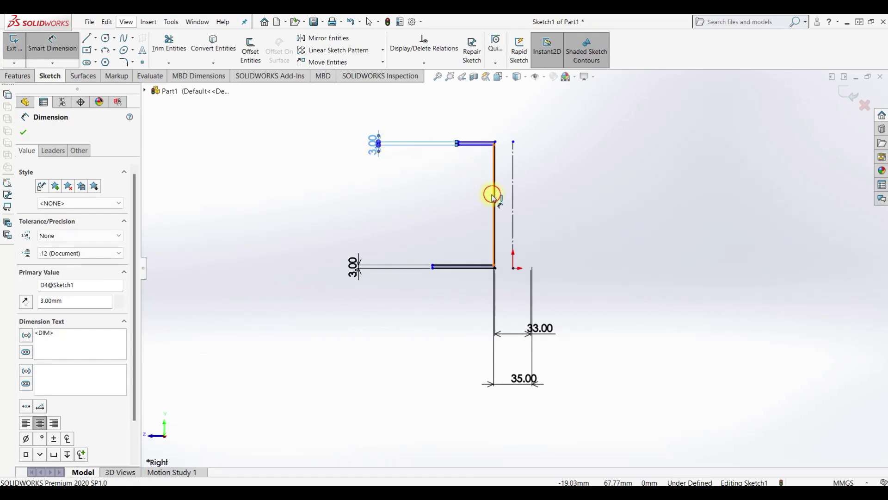
{"action": "left_click", "coordinate": [370, 202]}
{"action": "type", "text": "35"}
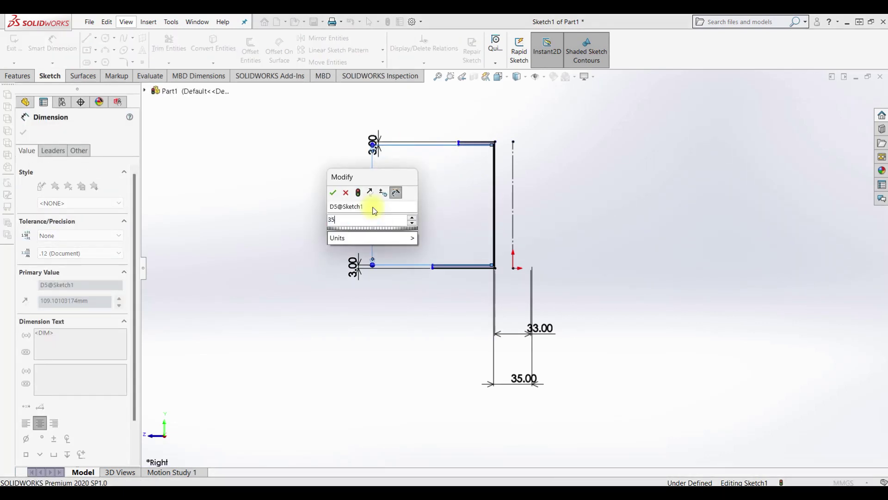
{"action": "key", "text": "Return"}
{"action": "scroll", "coordinate": [495, 252], "scroll_direction": "down", "scroll_amount": 2}
{"action": "scroll", "coordinate": [538, 241], "scroll_direction": "down", "scroll_amount": 3}
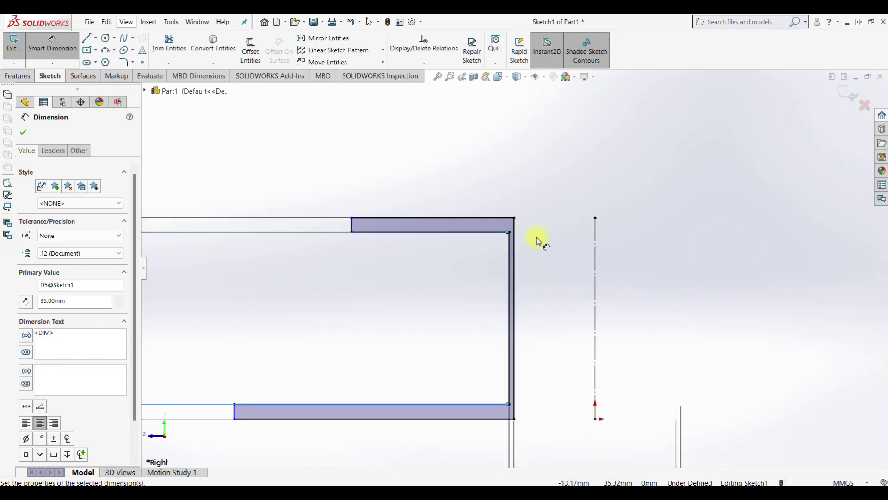
{"action": "scroll", "coordinate": [537, 241], "scroll_direction": "up", "scroll_amount": 2}
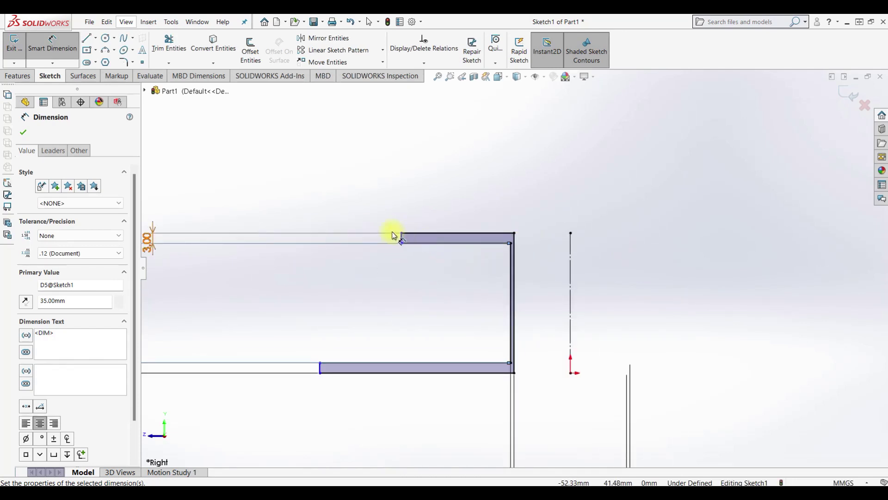
{"action": "left_click", "coordinate": [402, 243]}
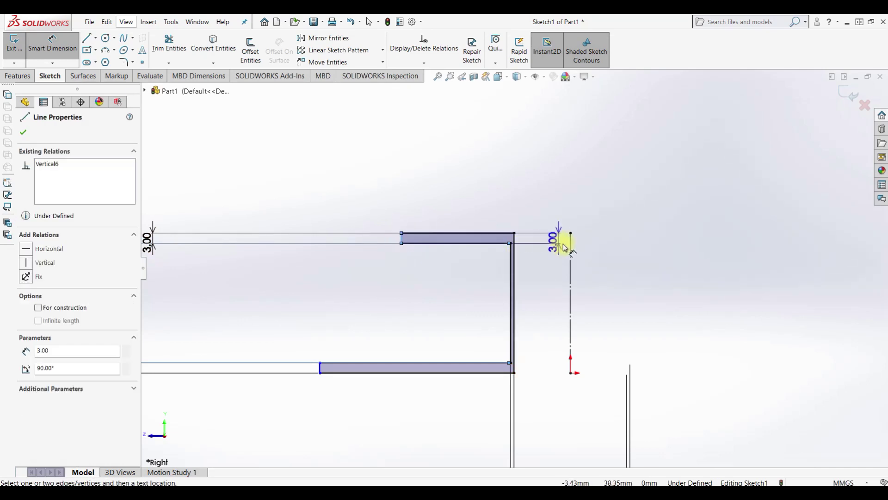
{"action": "left_click", "coordinate": [573, 252]}
{"action": "left_click", "coordinate": [566, 198]}
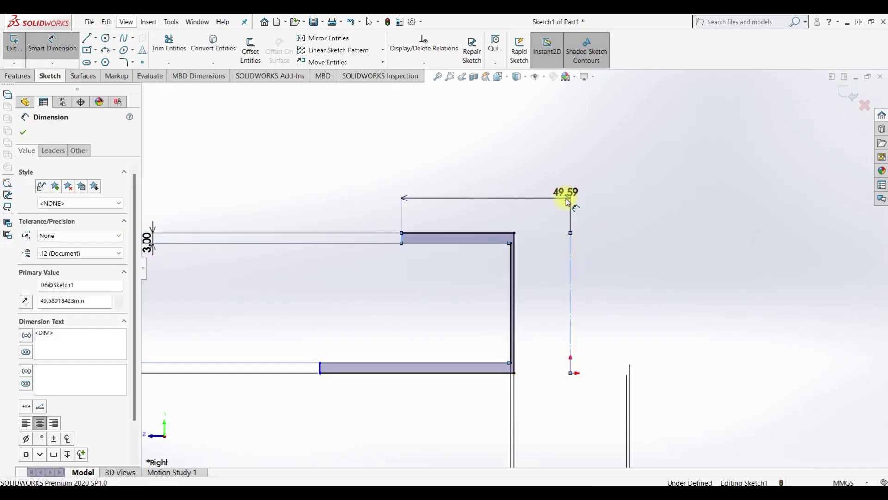
{"action": "type", "text": "23"}
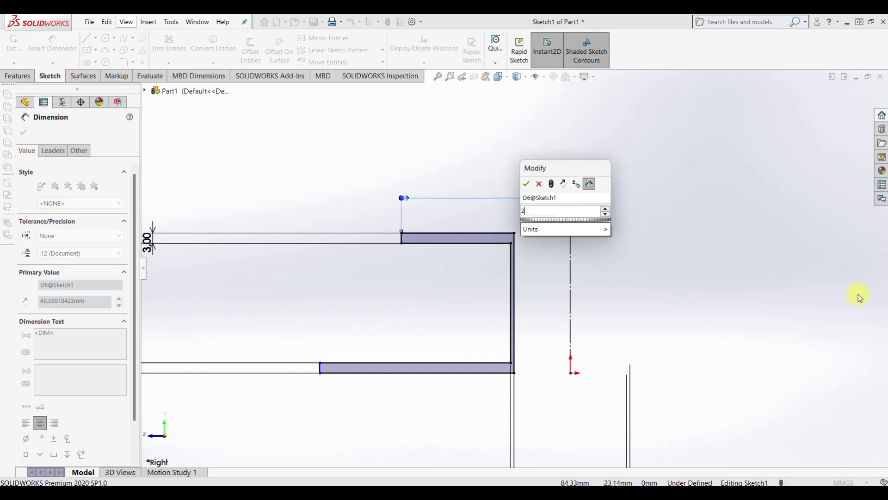
{"action": "key", "text": "Return"}
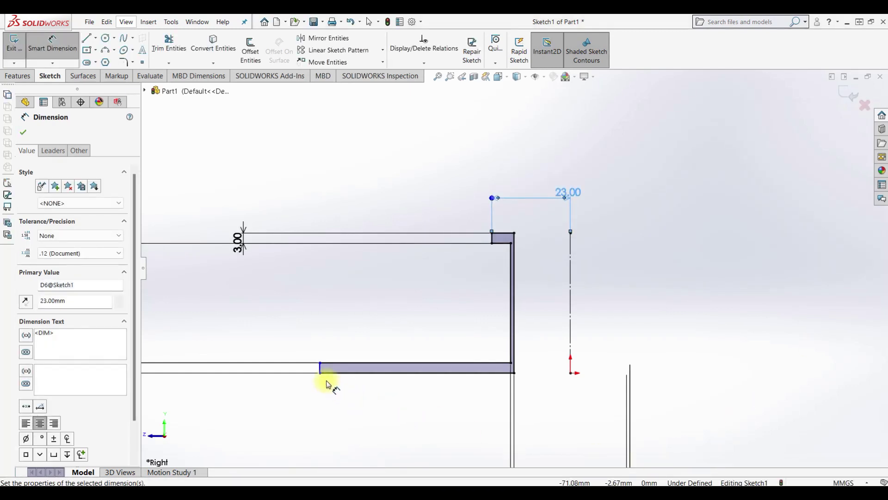
Make the two short flange end lines collinear and exit the fully defined sketch.
{"action": "key", "text": "Escape"}
{"action": "left_click", "coordinate": [320, 369]}
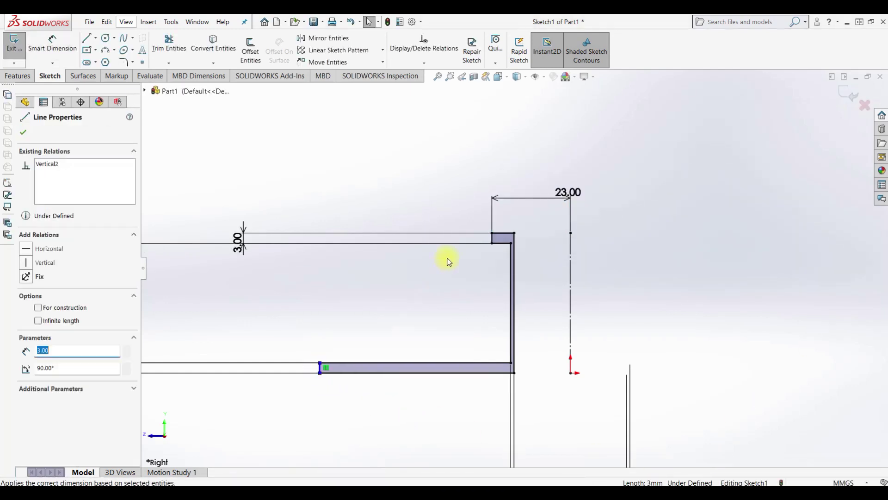
{"action": "left_click", "coordinate": [493, 242], "text": "ctrl"}
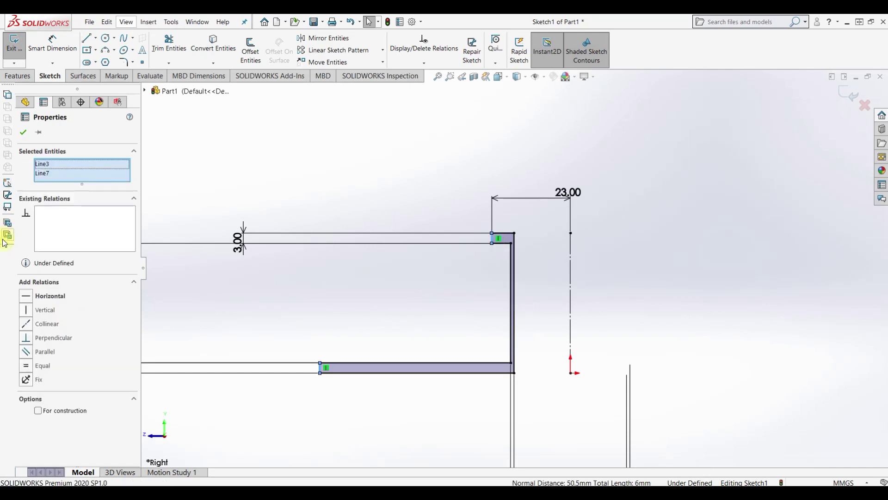
{"action": "left_click", "coordinate": [24, 323]}
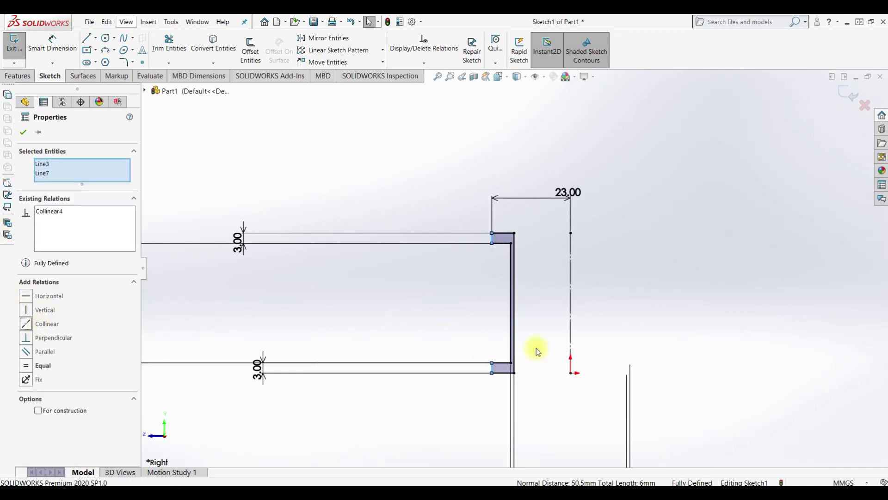
{"action": "left_click", "coordinate": [455, 329]}
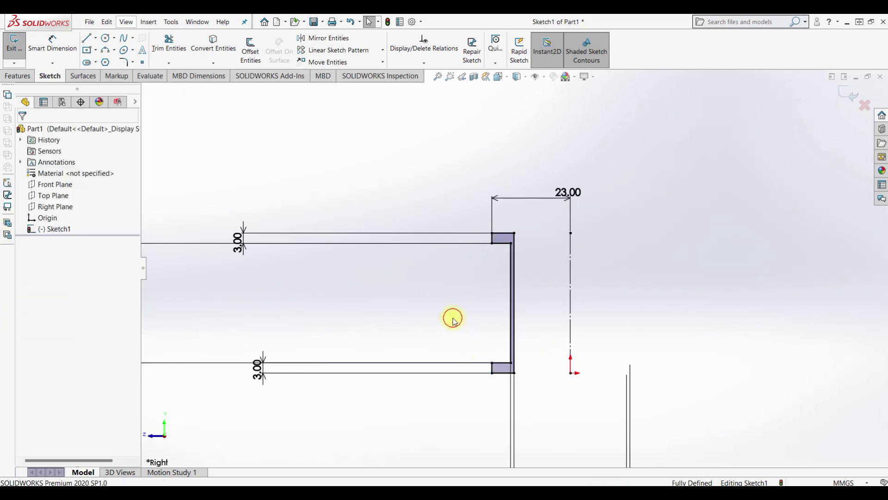
{"action": "left_click", "coordinate": [15, 50]}
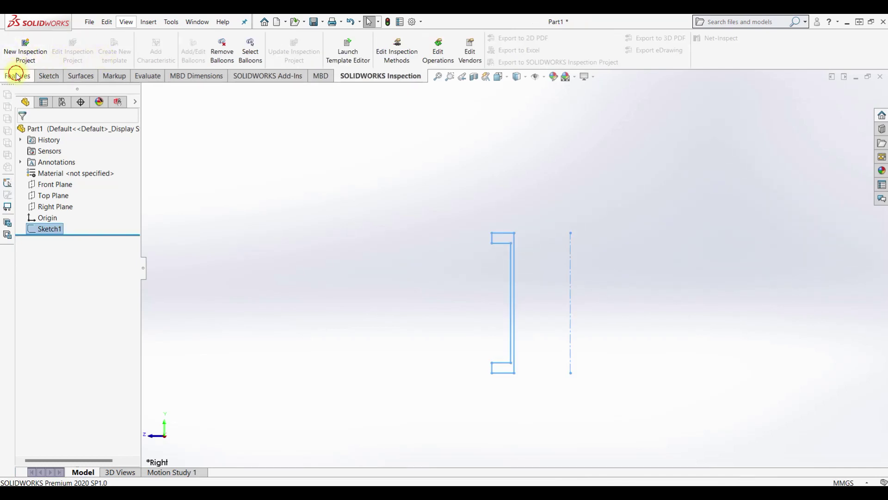
Revolve the profile a full 360° about the centerline into a flanged sleeve.
{"action": "left_click", "coordinate": [15, 75]}
{"action": "left_click", "coordinate": [52, 49]}
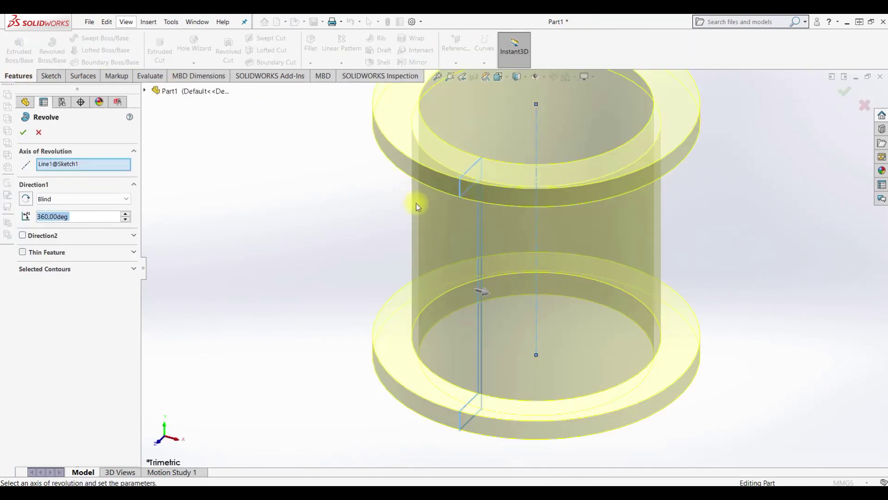
{"action": "left_click", "coordinate": [23, 133]}
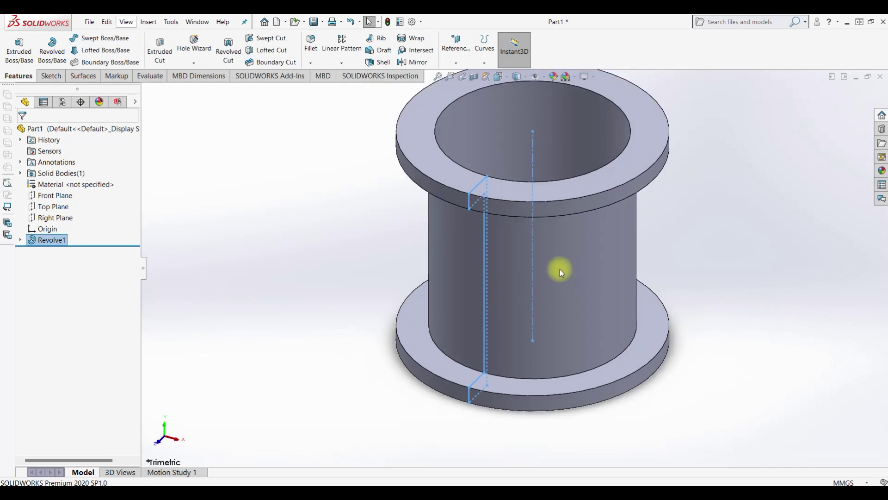
In isometric view, start a new sketch on the top flange face.
{"action": "key", "text": "ctrl+7"}
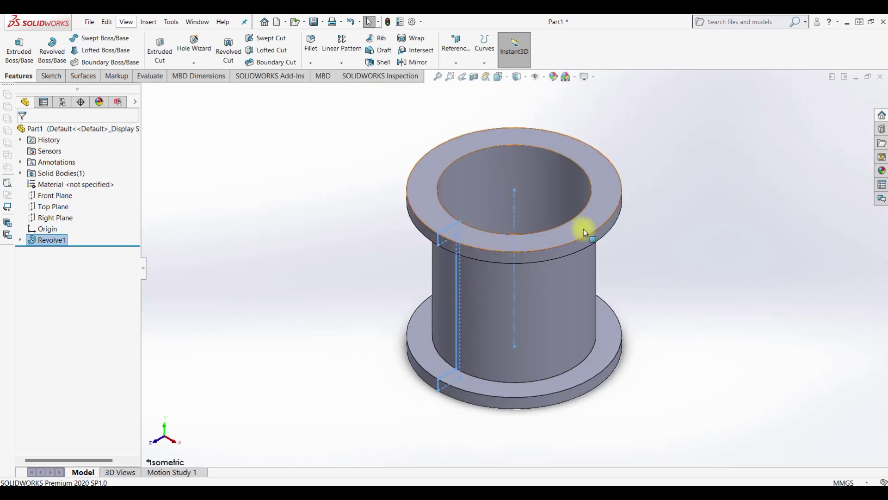
{"action": "left_click", "coordinate": [584, 229]}
{"action": "left_click", "coordinate": [624, 189]}
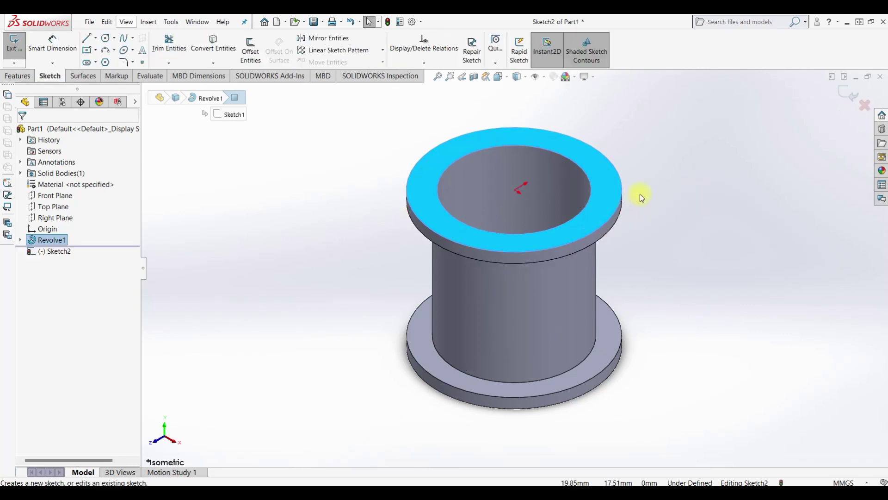
View the face normal and draw a circle centred on the origin within the flange ring.
{"action": "key", "text": "ctrl+8"}
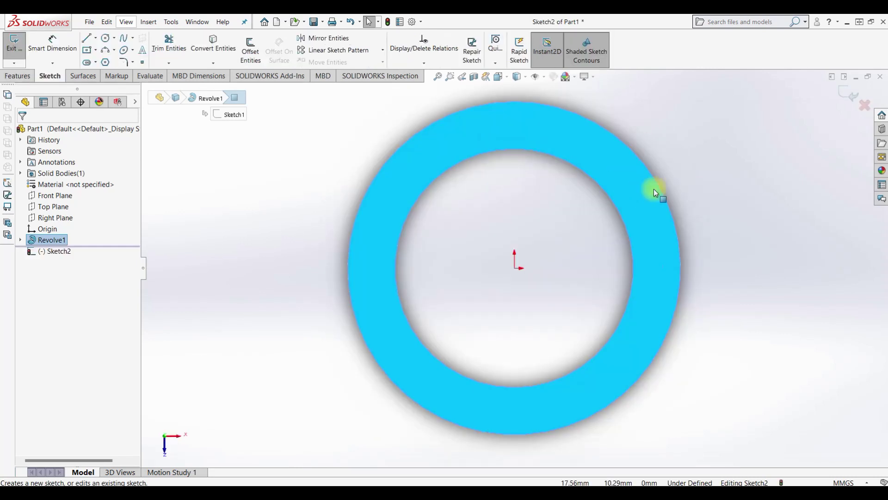
{"action": "left_click", "coordinate": [796, 317]}
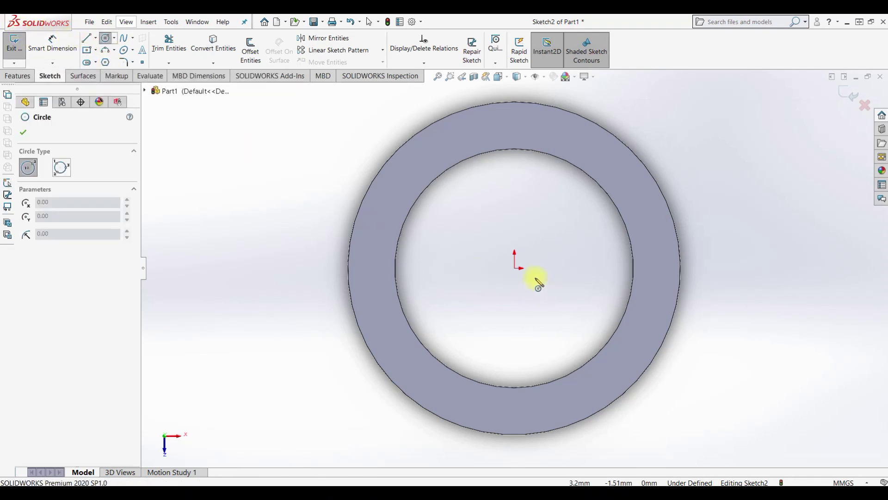
{"action": "left_click", "coordinate": [515, 269]}
{"action": "left_click", "coordinate": [419, 165]}
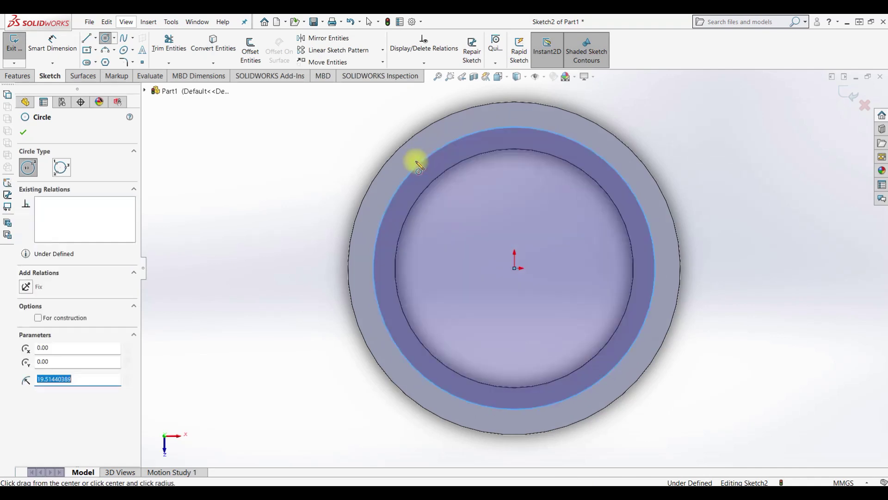
{"action": "key", "text": "Escape"}
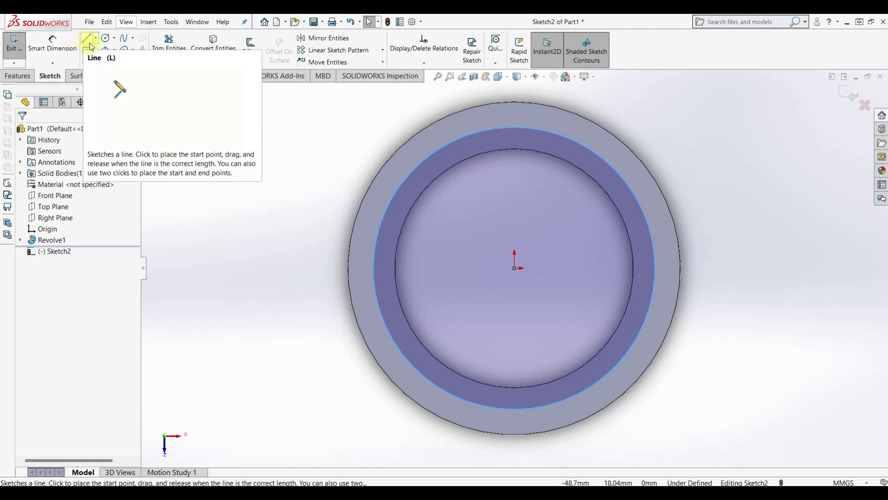
Dimension the circle to 40 mm diameter and make it construction geometry.
{"action": "left_click", "coordinate": [51, 44]}
{"action": "left_click", "coordinate": [432, 150]}
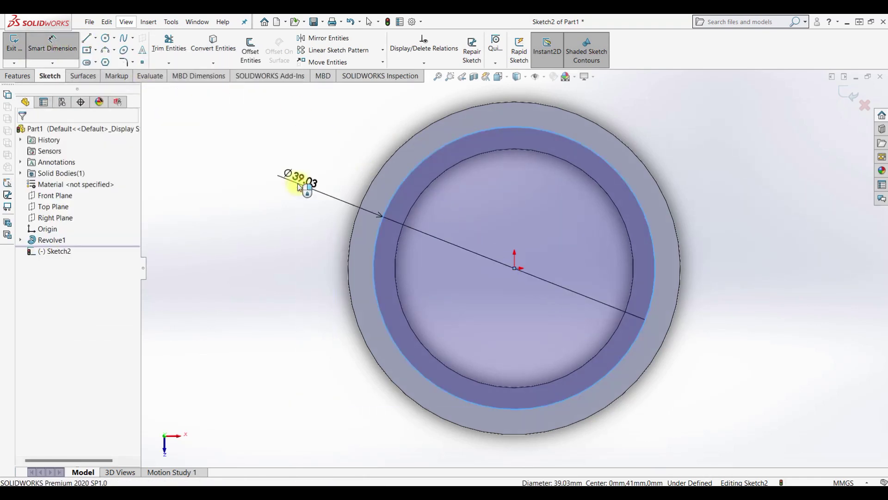
{"action": "left_click", "coordinate": [298, 182]}
{"action": "type", "text": "40"}
{"action": "key", "text": "Return"}
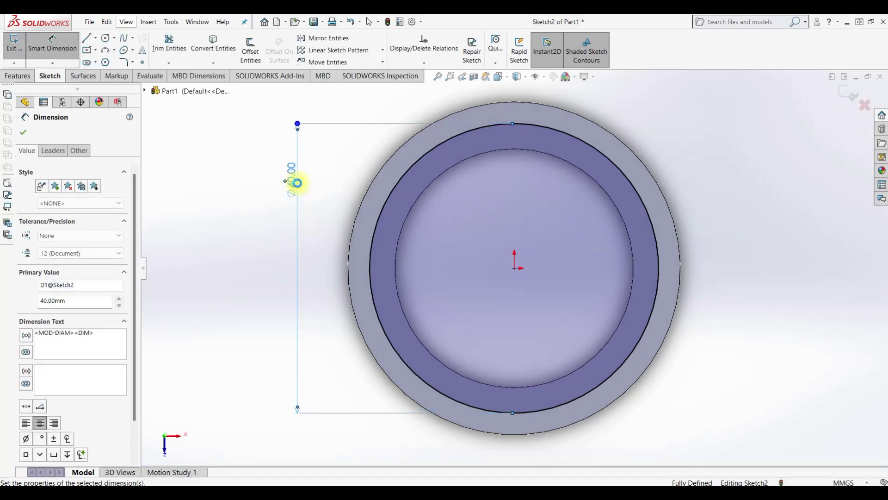
{"action": "key", "text": "Escape"}
{"action": "left_click", "coordinate": [463, 137]}
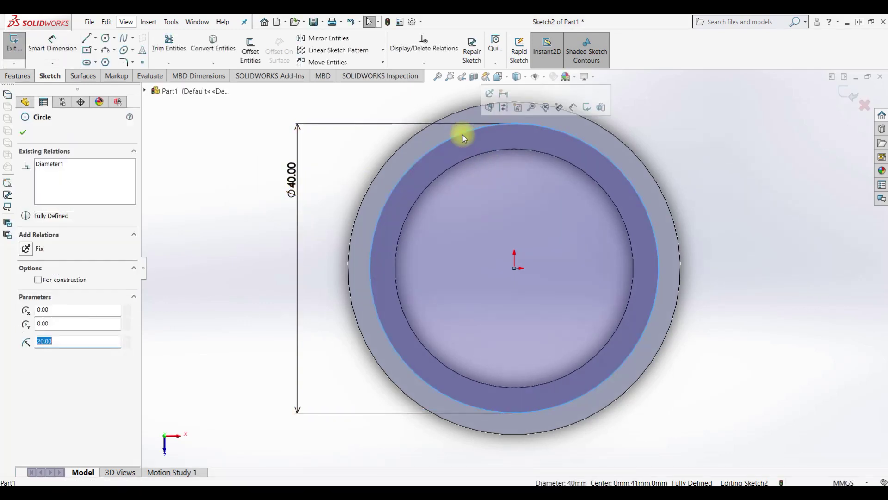
{"action": "left_click", "coordinate": [503, 108]}
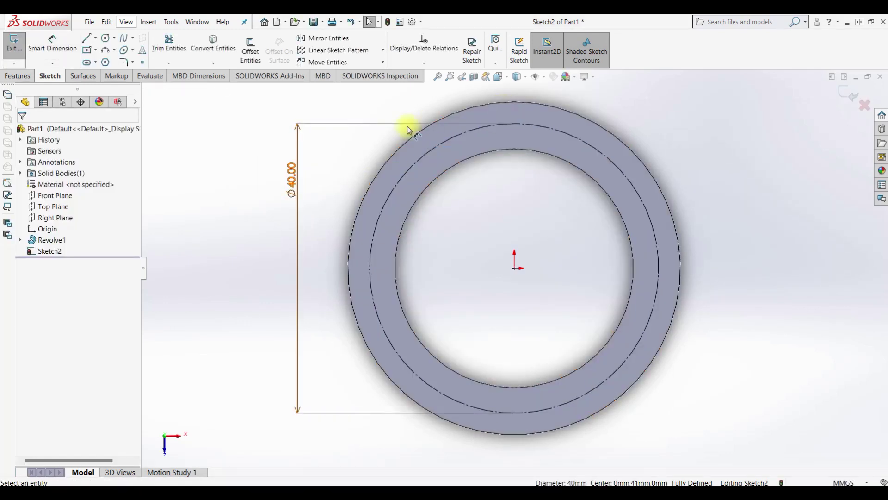
{"action": "left_click", "coordinate": [142, 62]}
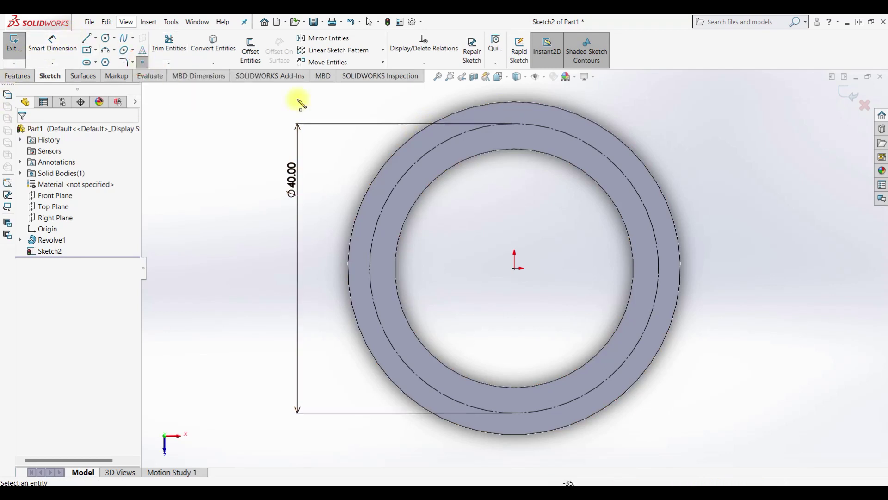
Place a point at the circle's top and circular-pattern it into 8 equally spaced points over 360°.
{"action": "left_click", "coordinate": [515, 124]}
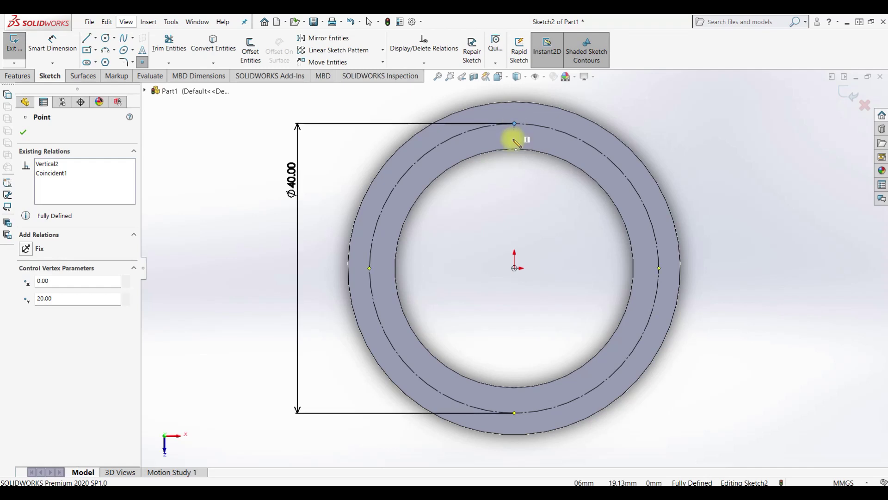
{"action": "key", "text": "Escape"}
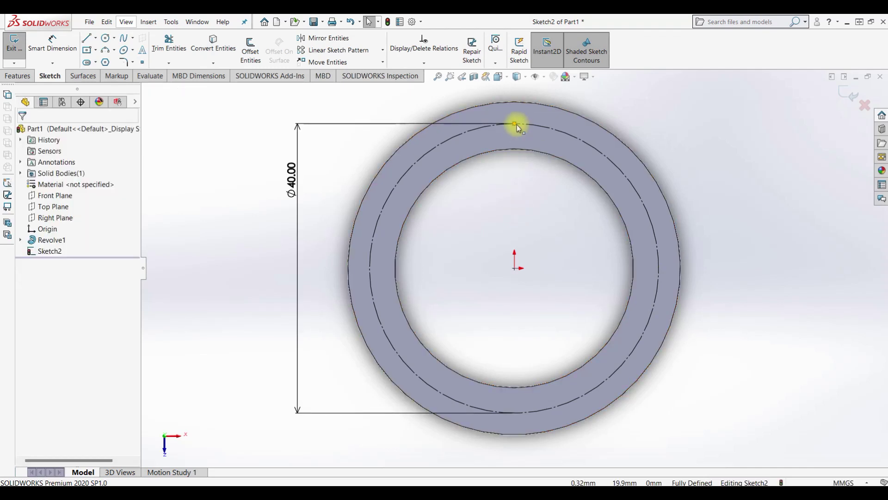
{"action": "left_click", "coordinate": [516, 124]}
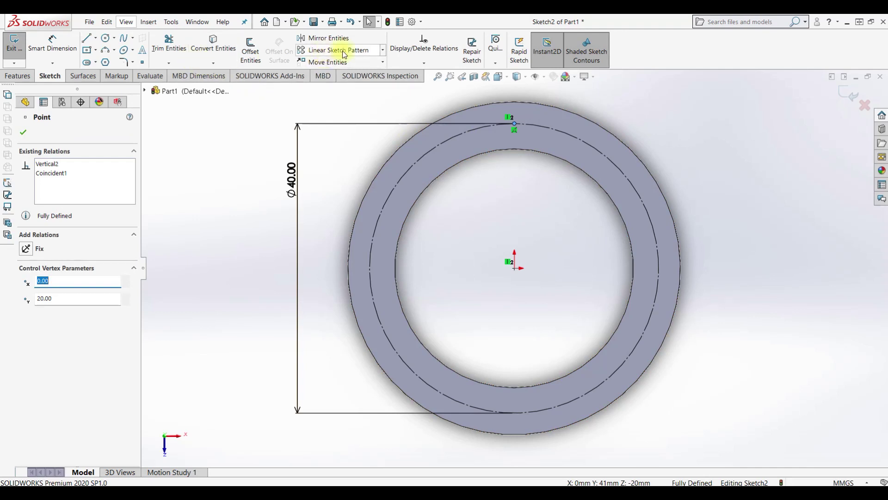
{"action": "left_click", "coordinate": [382, 50]}
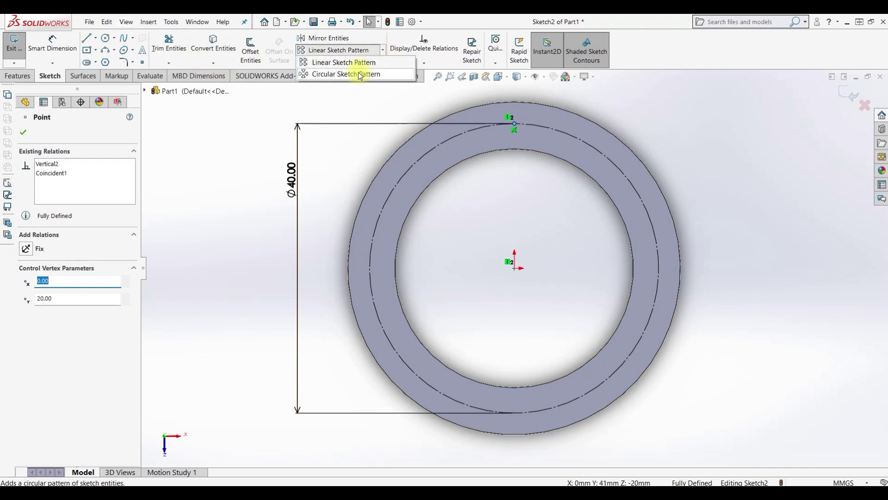
{"action": "left_click", "coordinate": [357, 73]}
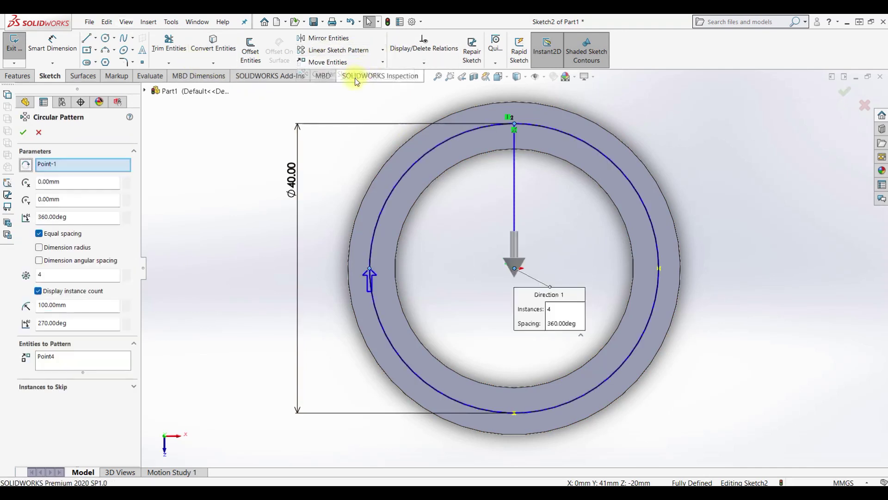
{"action": "double_click", "coordinate": [54, 274]}
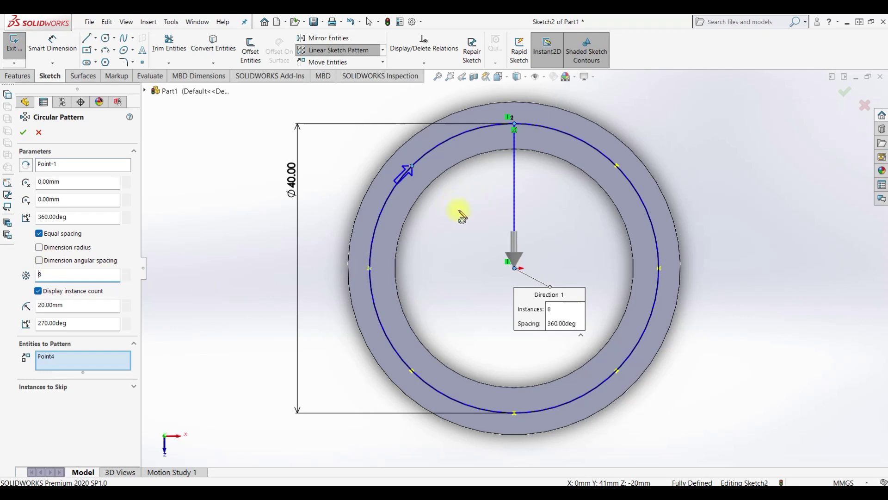
{"action": "left_click", "coordinate": [29, 137]}
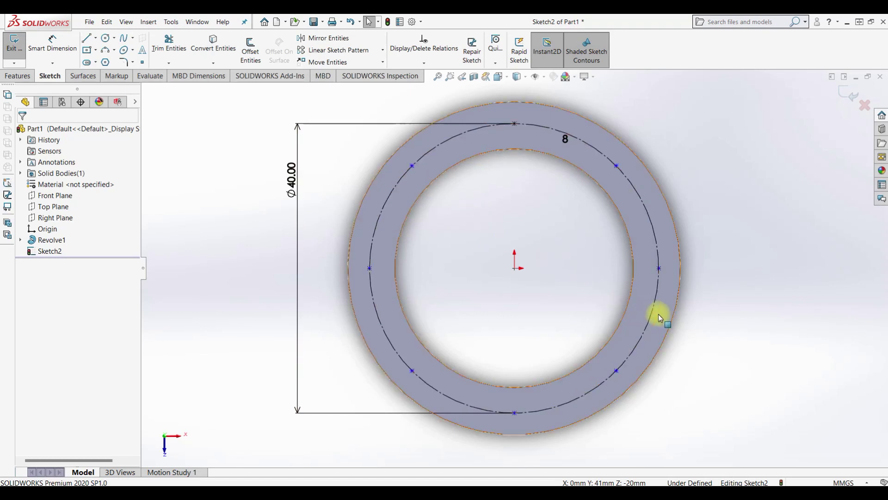
{"action": "left_click", "coordinate": [659, 268]}
{"action": "key", "text": "Escape"}
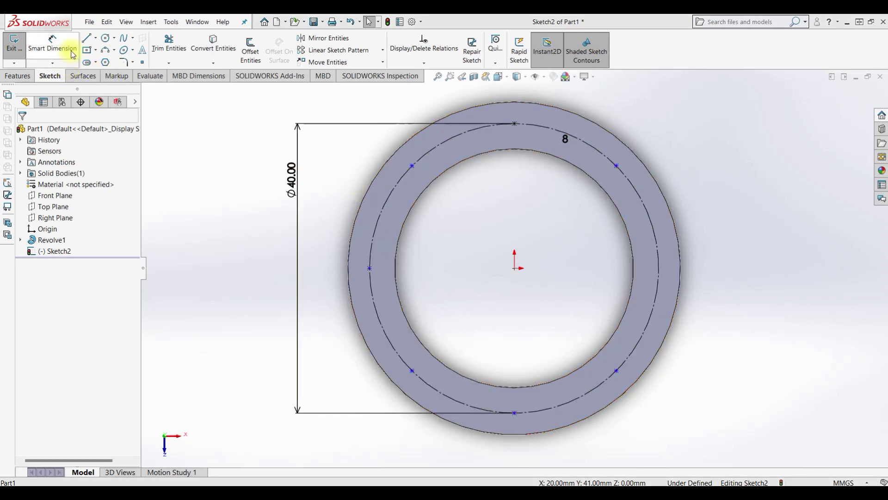
Add a Horizontal relation between the right-hand pattern point and the origin.
{"action": "left_click", "coordinate": [142, 64]}
{"action": "left_click", "coordinate": [649, 268]}
{"action": "left_click", "coordinate": [646, 270]}
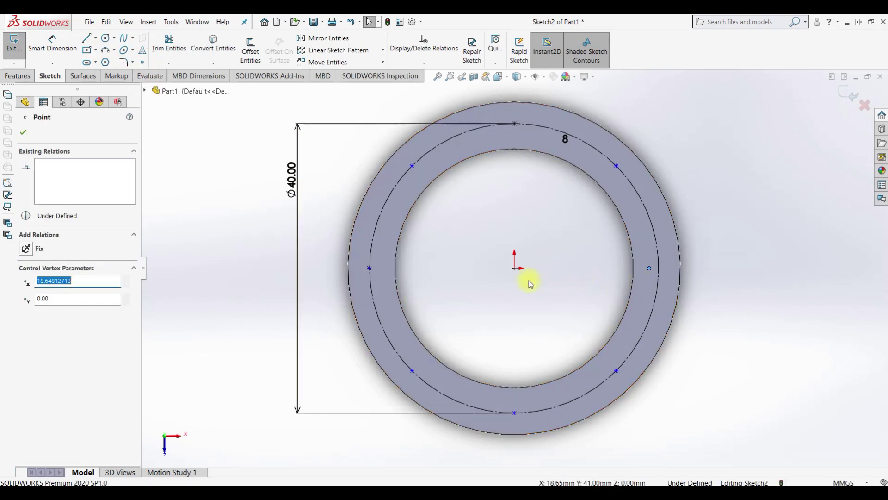
{"action": "key", "text": "d"}
{"action": "key", "text": "Escape"}
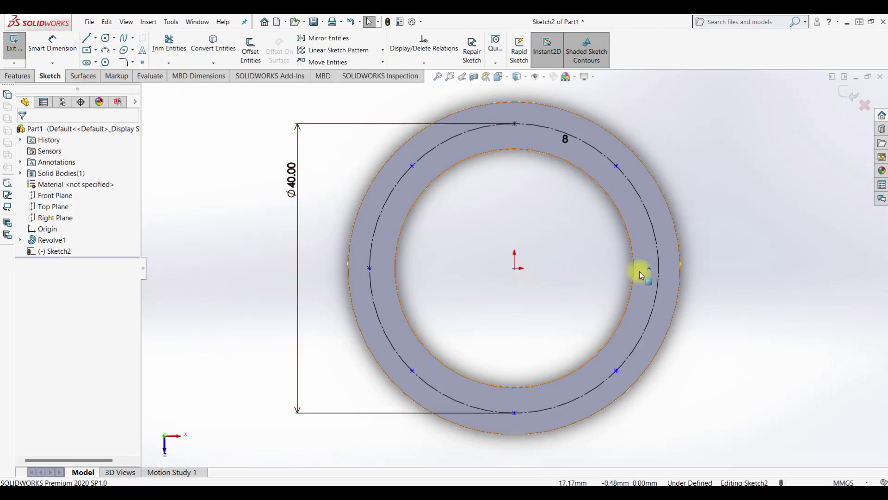
{"action": "left_click", "coordinate": [649, 268]}
{"action": "left_click", "coordinate": [515, 268], "text": "ctrl"}
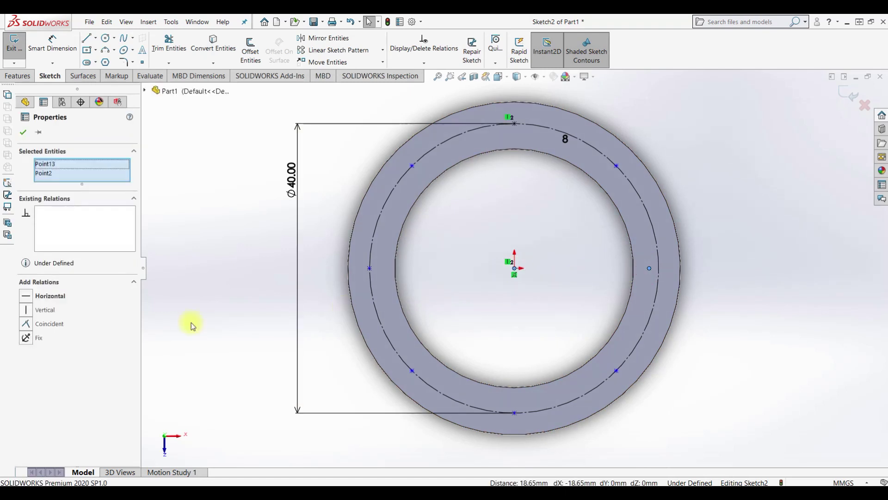
{"action": "left_click", "coordinate": [26, 296]}
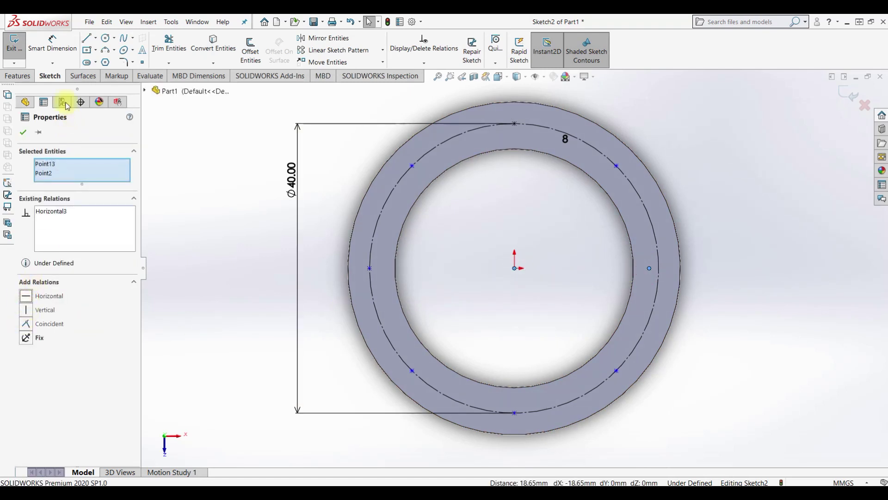
Dimension the distance from the origin to the right-hand point as 18.5 mm.
{"action": "left_click", "coordinate": [53, 44]}
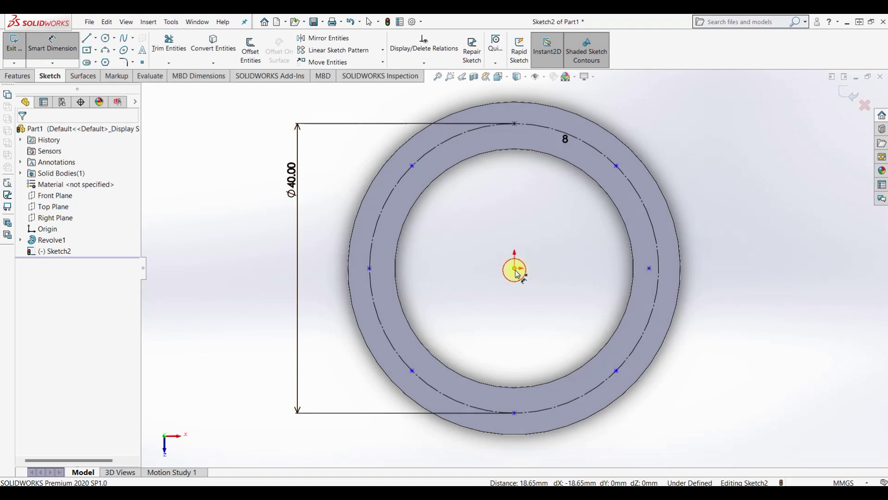
{"action": "left_click", "coordinate": [516, 269]}
{"action": "left_click", "coordinate": [651, 271]}
{"action": "left_click", "coordinate": [591, 320]}
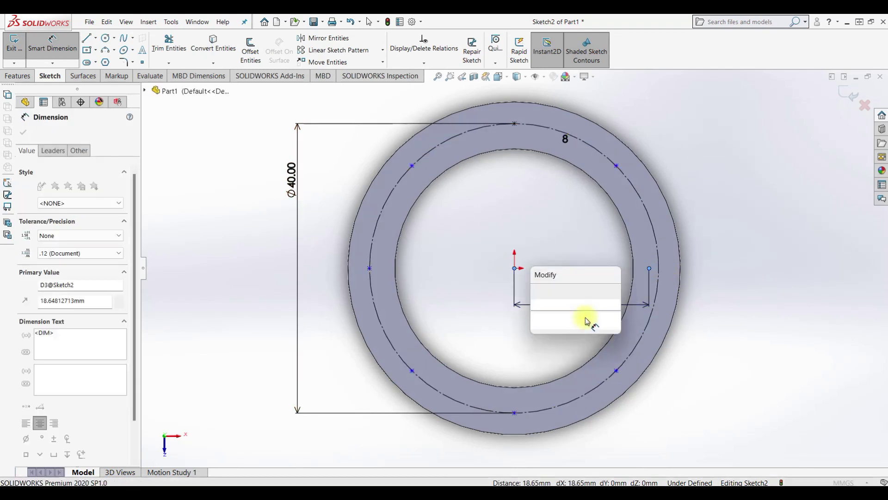
{"action": "type", "text": "18.5"}
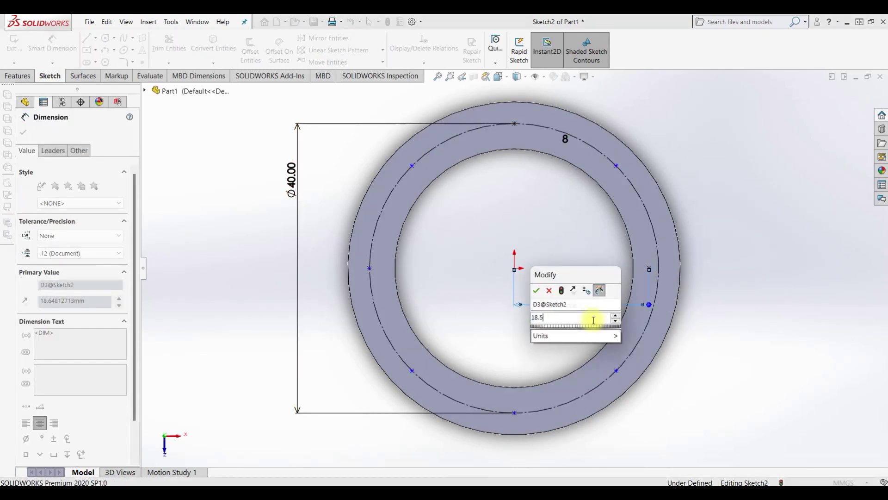
{"action": "key", "text": "Return"}
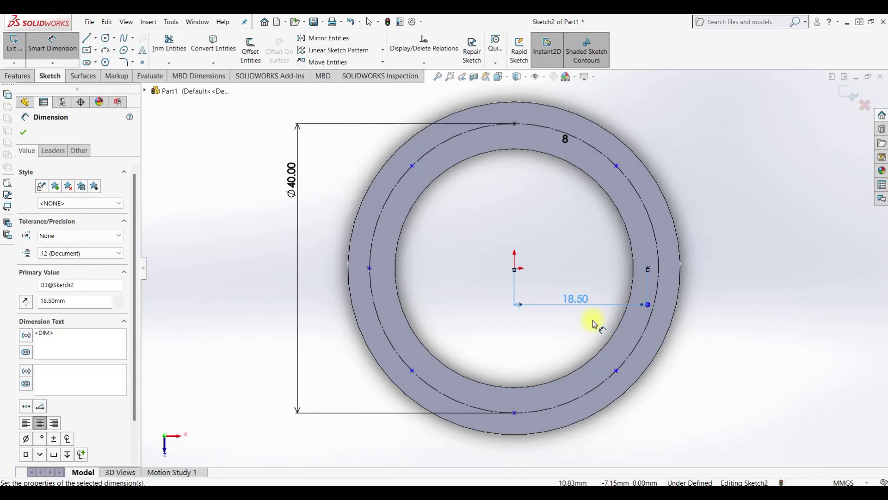
{"action": "key", "text": "Escape"}
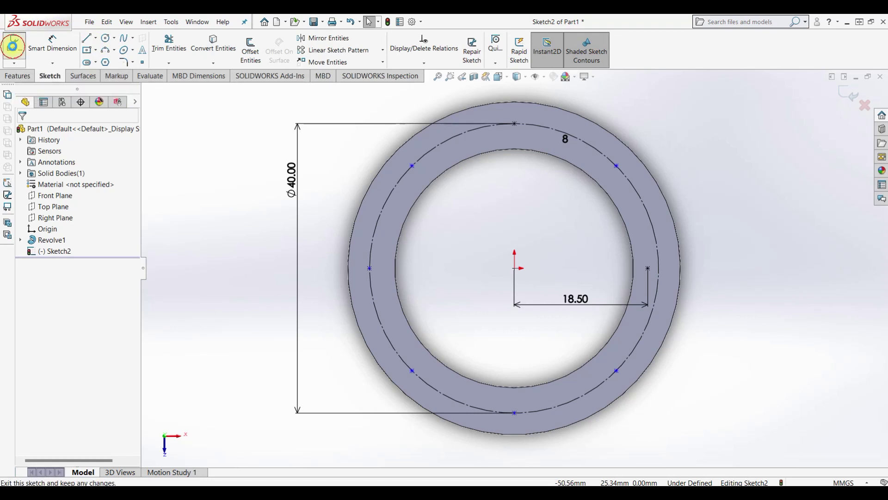
Exit the sketch and set up an M3x0.5 JIS tapped hole in the Hole Wizard.
{"action": "left_click", "coordinate": [14, 48]}
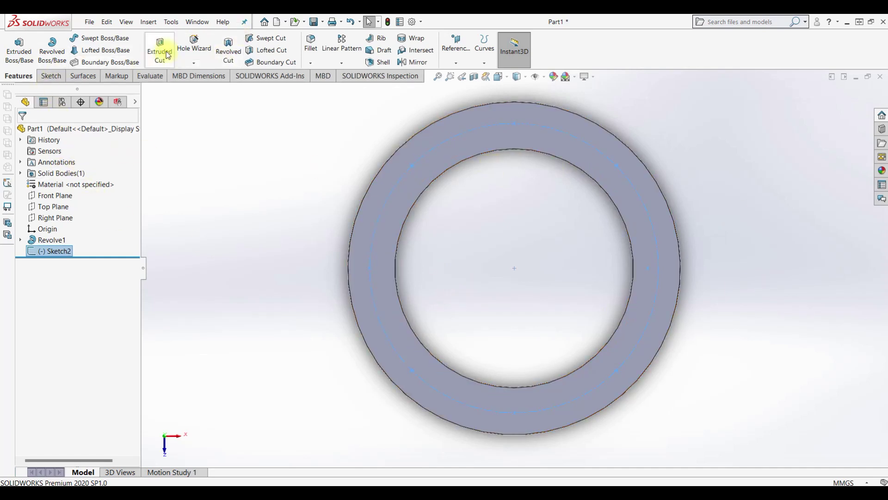
{"action": "left_click", "coordinate": [190, 51]}
{"action": "left_click", "coordinate": [27, 259]}
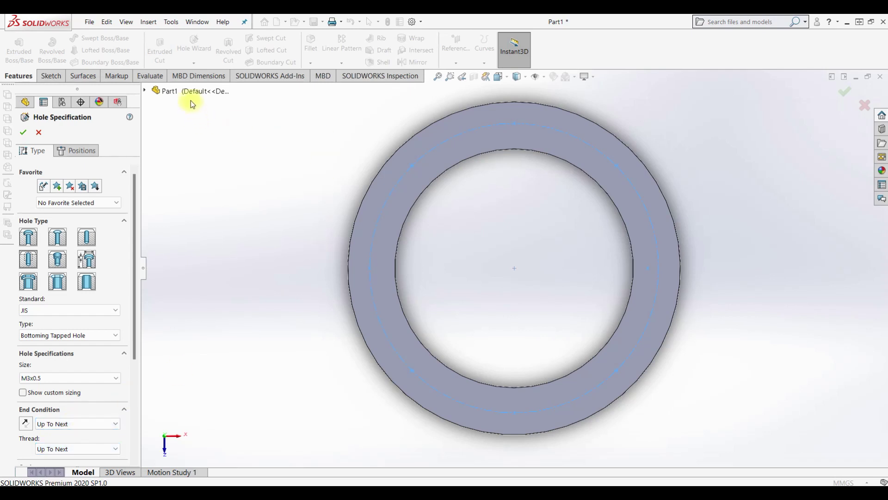
Place the tapped holes on the flange ring face at the bolt-circle points and confirm.
{"action": "left_click", "coordinate": [83, 150]}
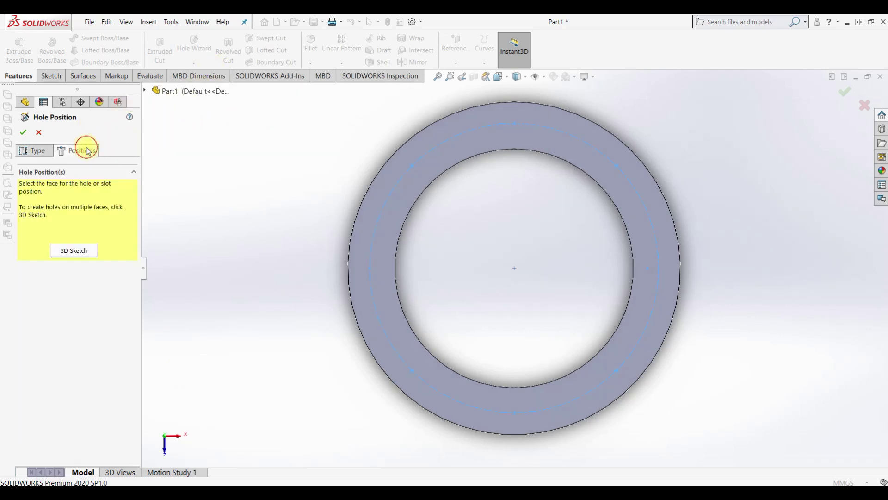
{"action": "left_click", "coordinate": [423, 138]}
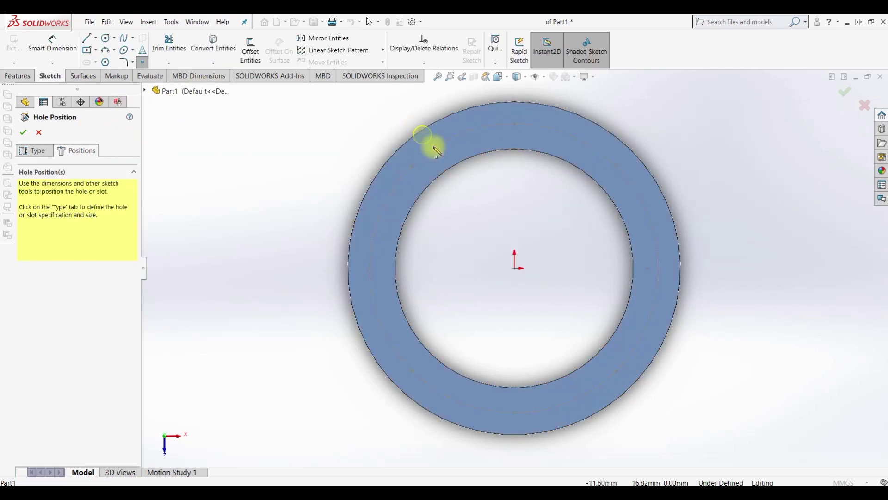
{"action": "left_click", "coordinate": [516, 124]}
{"action": "left_click", "coordinate": [617, 166]}
{"action": "left_click", "coordinate": [617, 370]}
{"action": "left_click", "coordinate": [514, 413]}
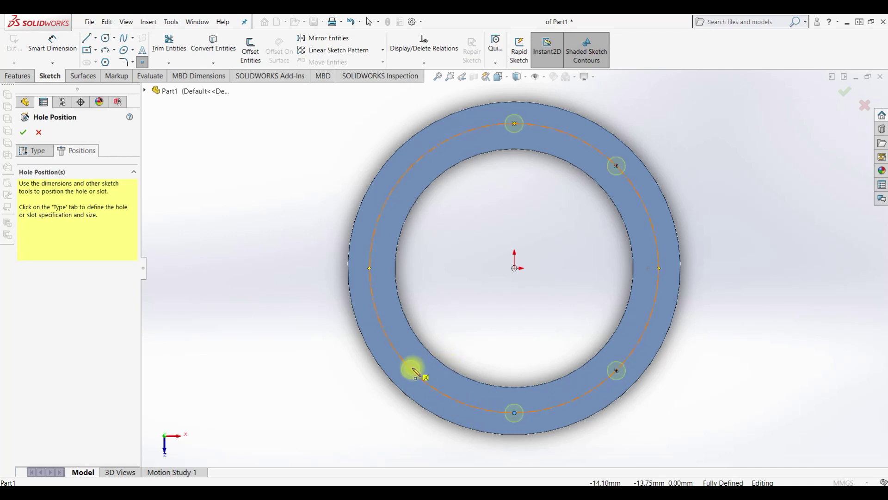
{"action": "left_click", "coordinate": [411, 370]}
{"action": "left_click", "coordinate": [369, 268]}
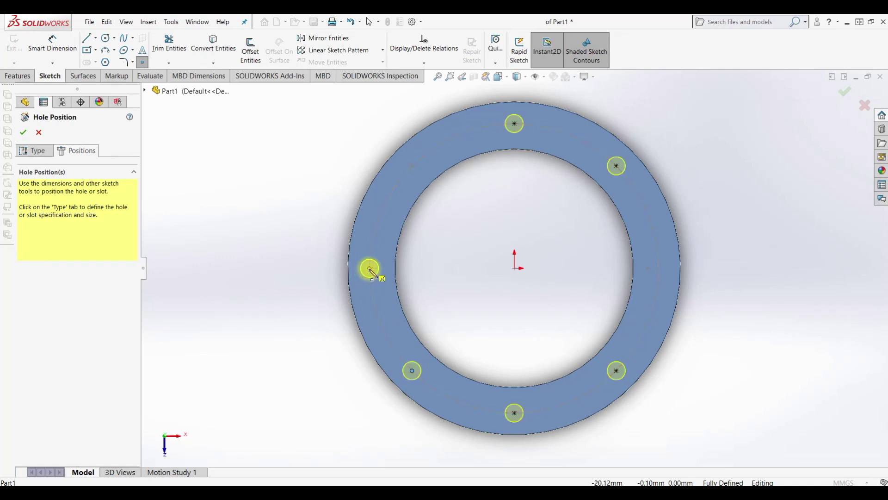
{"action": "left_click", "coordinate": [412, 166]}
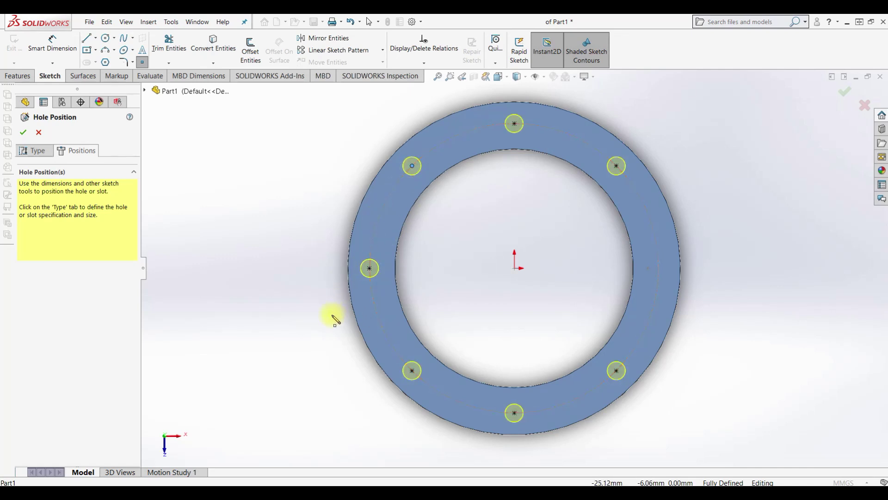
{"action": "left_click", "coordinate": [23, 132]}
Orbit and zoom around the sleeve to inspect the eight tapped holes on the top flange.
{"action": "mouse_move", "coordinate": [432, 287]}
{"action": "middle_mouse_down"}
{"action": "mouse_move", "coordinate": [418, 279]}
{"action": "mouse_move", "coordinate": [452, 222]}
{"action": "mouse_move", "coordinate": [540, 184]}
{"action": "mouse_move", "coordinate": [405, 249]}
{"action": "middle_mouse_up"}
{"action": "scroll", "coordinate": [647, 215], "scroll_direction": "down", "scroll_amount": 5}
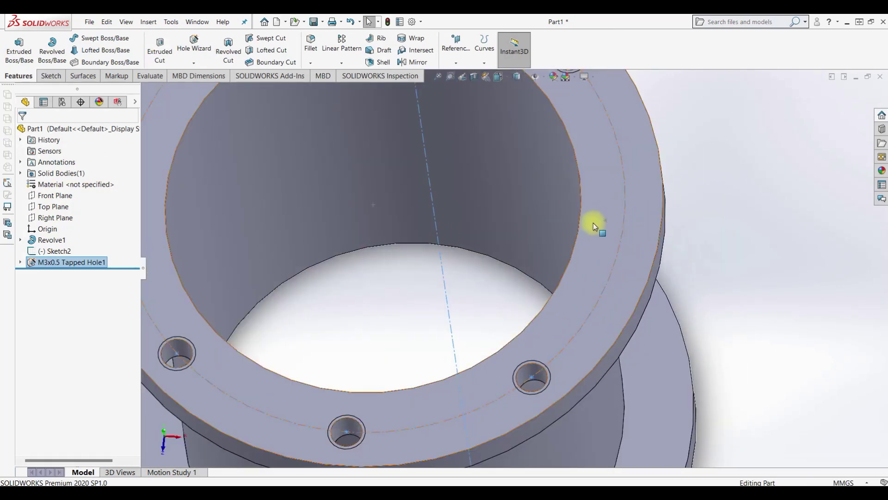
{"action": "scroll", "coordinate": [593, 223], "scroll_direction": "up", "scroll_amount": 5}
{"action": "scroll", "coordinate": [406, 318], "scroll_direction": "up", "scroll_amount": 3}
{"action": "mouse_move", "coordinate": [406, 319]}
{"action": "middle_mouse_down"}
{"action": "mouse_move", "coordinate": [491, 258]}
{"action": "mouse_move", "coordinate": [422, 309]}
{"action": "mouse_move", "coordinate": [439, 316]}
{"action": "middle_mouse_up"}
{"action": "mouse_move", "coordinate": [415, 354]}
{"action": "middle_mouse_down"}
{"action": "mouse_move", "coordinate": [456, 301]}
{"action": "mouse_move", "coordinate": [413, 350]}
{"action": "mouse_move", "coordinate": [452, 254]}
{"action": "mouse_move", "coordinate": [391, 337]}
{"action": "middle_mouse_up"}
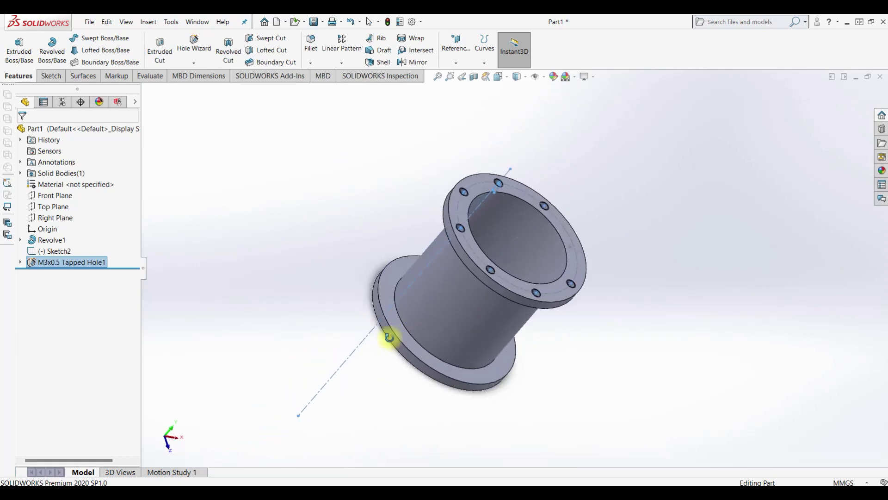
{"action": "left_click", "coordinate": [401, 332]}
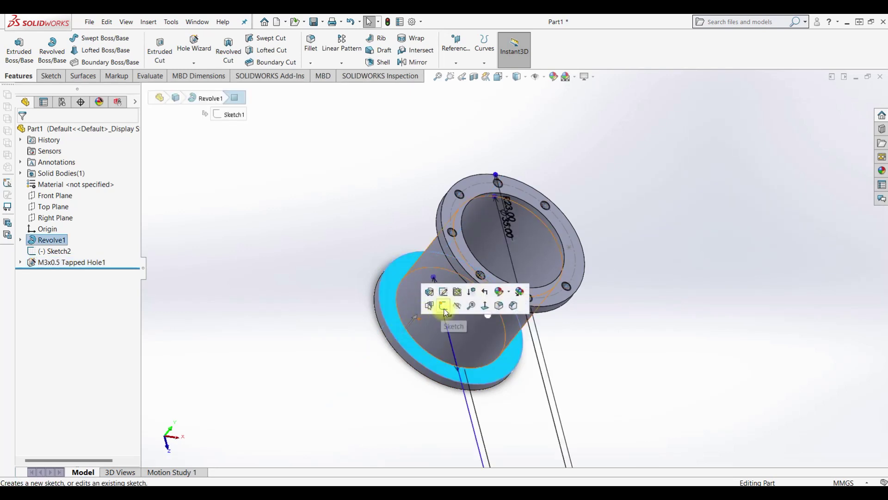
{"action": "left_click", "coordinate": [225, 187]}
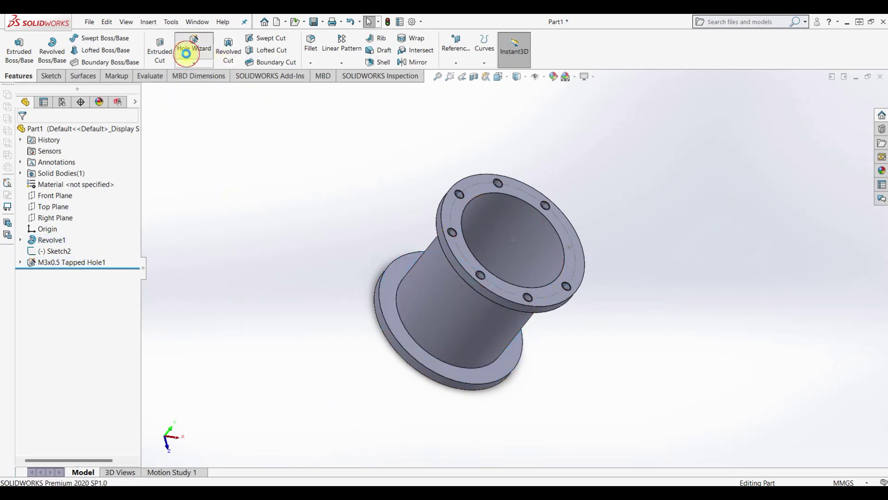
Set up a Hole Wizard dowel hole of size Ø3.0.
{"action": "left_click", "coordinate": [186, 54]}
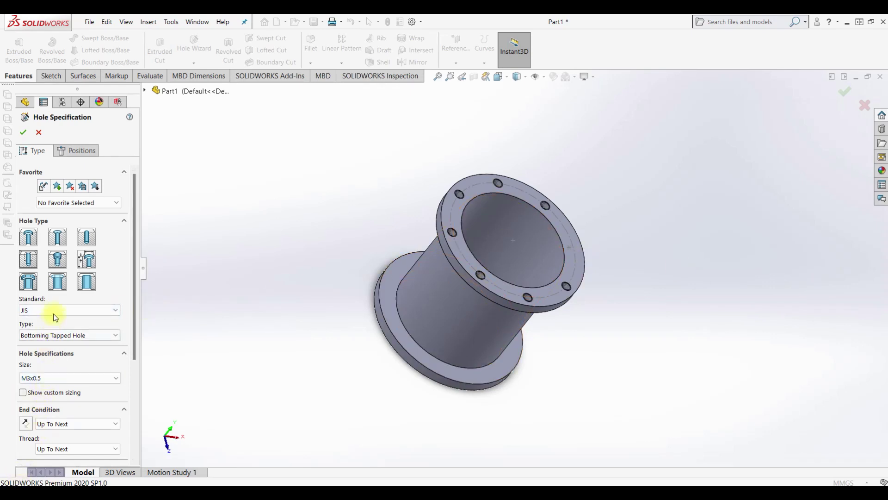
{"action": "left_click", "coordinate": [67, 237]}
{"action": "left_click", "coordinate": [61, 378]}
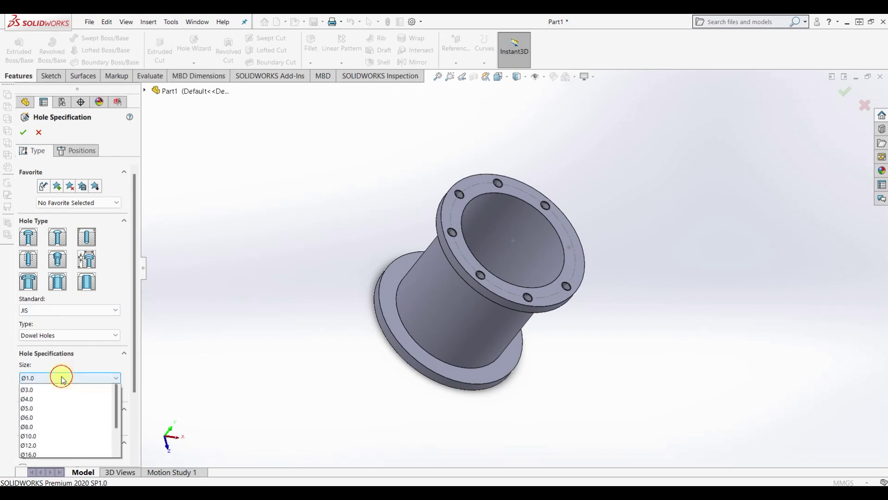
{"action": "left_click", "coordinate": [48, 426]}
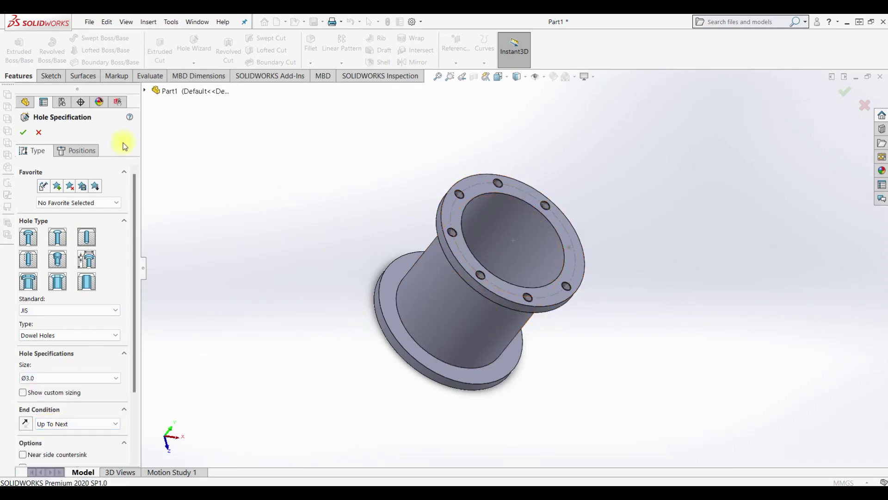
Place seven dowel holes on the other flange face, matching the existing hole centres.
{"action": "left_click", "coordinate": [101, 151]}
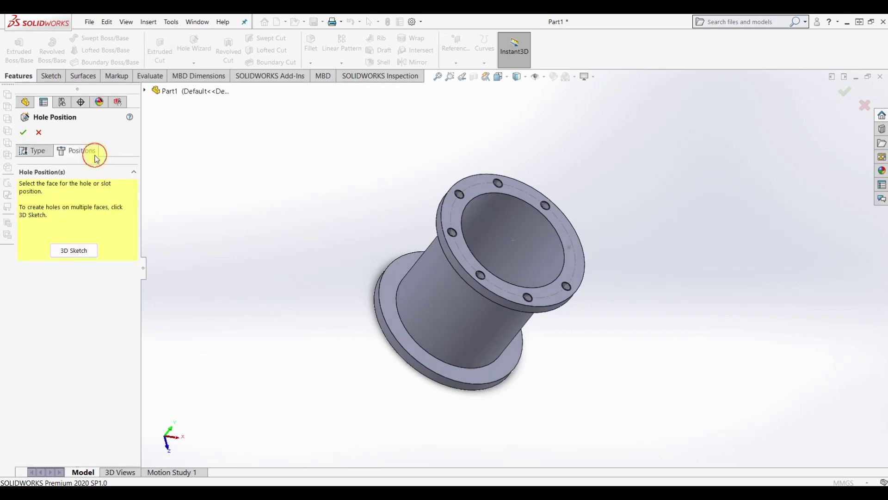
{"action": "left_click", "coordinate": [406, 339]}
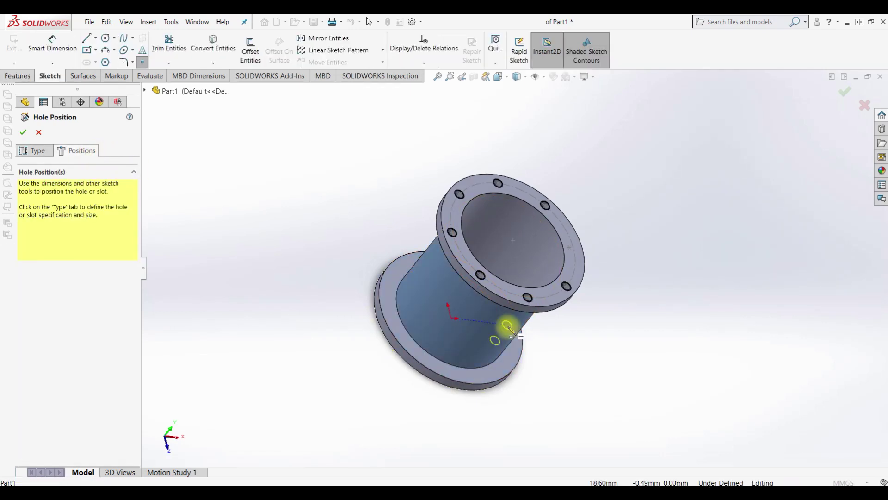
{"action": "key", "text": "ctrl+8"}
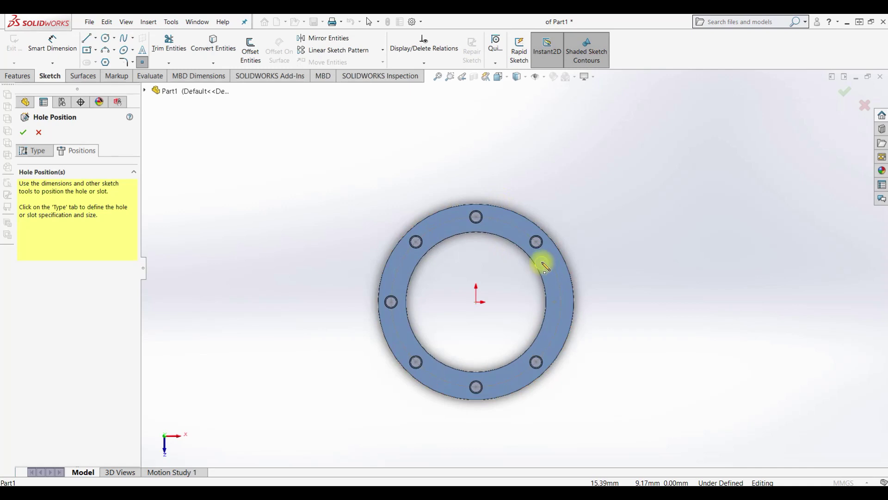
{"action": "left_click", "coordinate": [537, 242]}
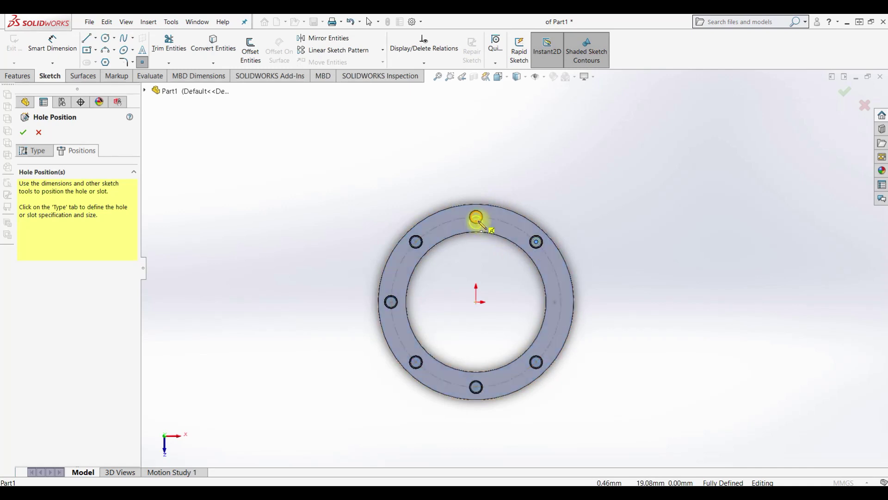
{"action": "left_click", "coordinate": [477, 217]}
{"action": "left_click", "coordinate": [410, 262]}
{"action": "left_click", "coordinate": [391, 302]}
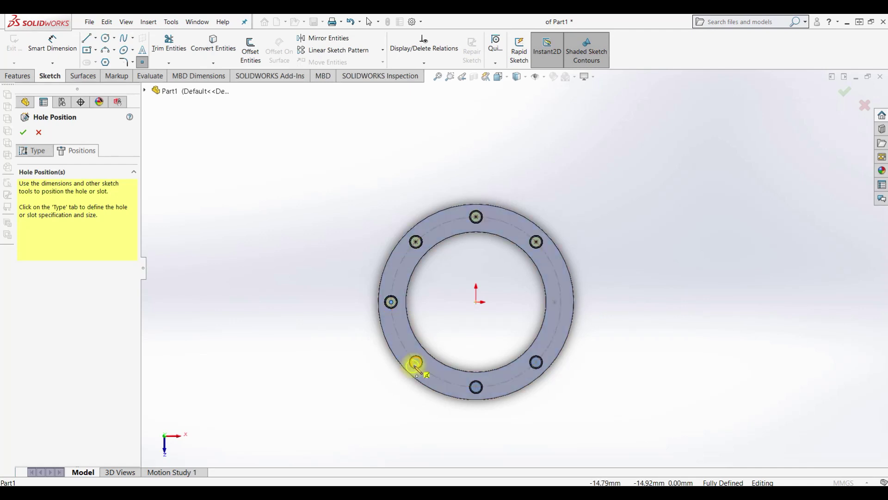
{"action": "left_click", "coordinate": [416, 363]}
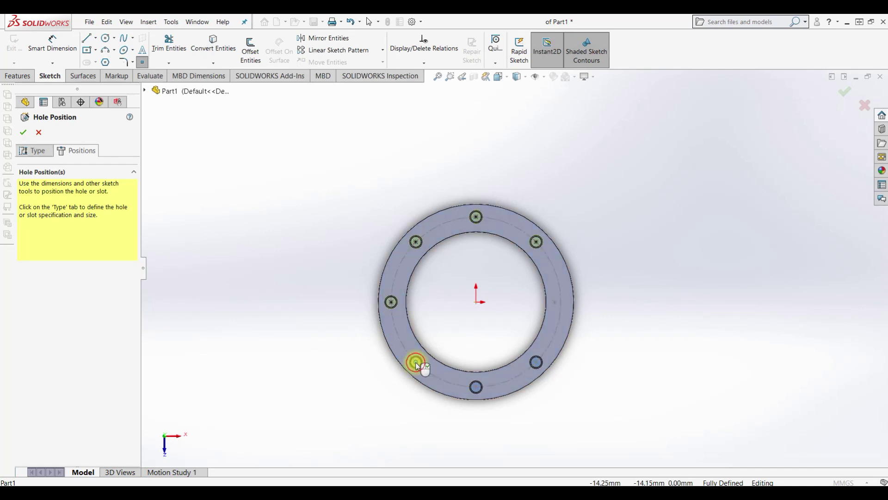
{"action": "left_click", "coordinate": [476, 387]}
{"action": "left_click", "coordinate": [536, 361]}
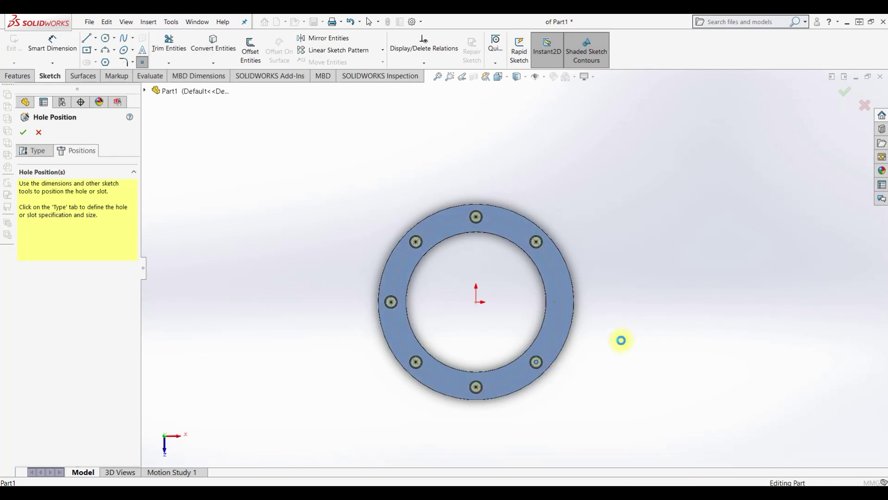
{"action": "key", "text": "Return"}
{"action": "mouse_move", "coordinate": [621, 341]}
{"action": "middle_mouse_down"}
{"action": "mouse_move", "coordinate": [570, 295]}
{"action": "mouse_move", "coordinate": [489, 358]}
{"action": "mouse_move", "coordinate": [588, 280]}
{"action": "middle_mouse_up"}
{"action": "left_click", "coordinate": [628, 260]}
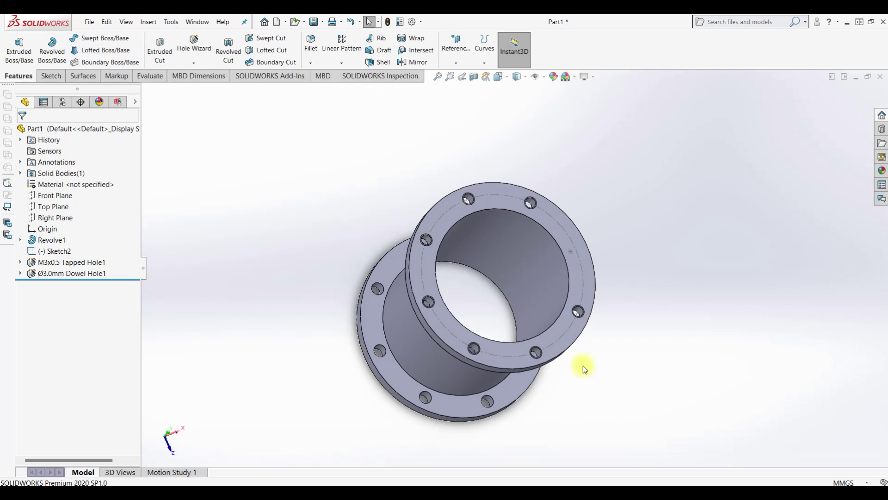
{"action": "scroll", "coordinate": [574, 255], "scroll_direction": "down", "scroll_amount": 3}
{"action": "scroll", "coordinate": [571, 252], "scroll_direction": "down", "scroll_amount": 2}
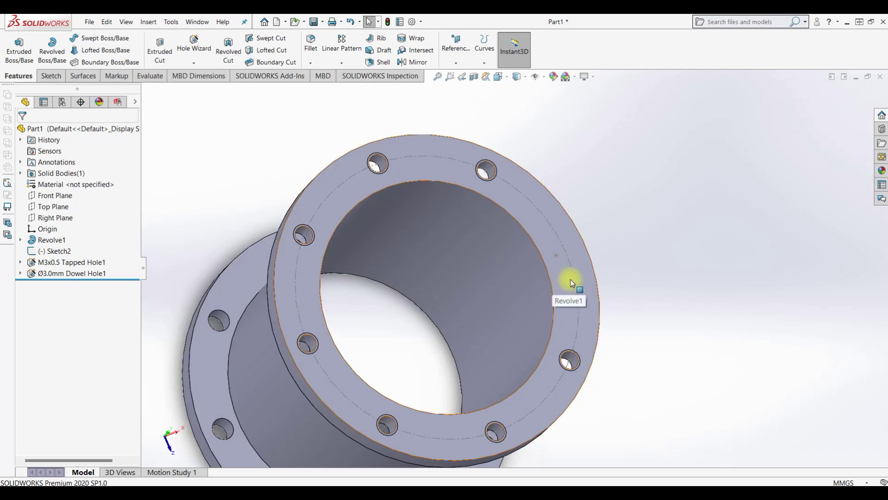
Start a sketch on the flange face and draw a Ø3 mm circle on the ring.
{"action": "left_click", "coordinate": [565, 279]}
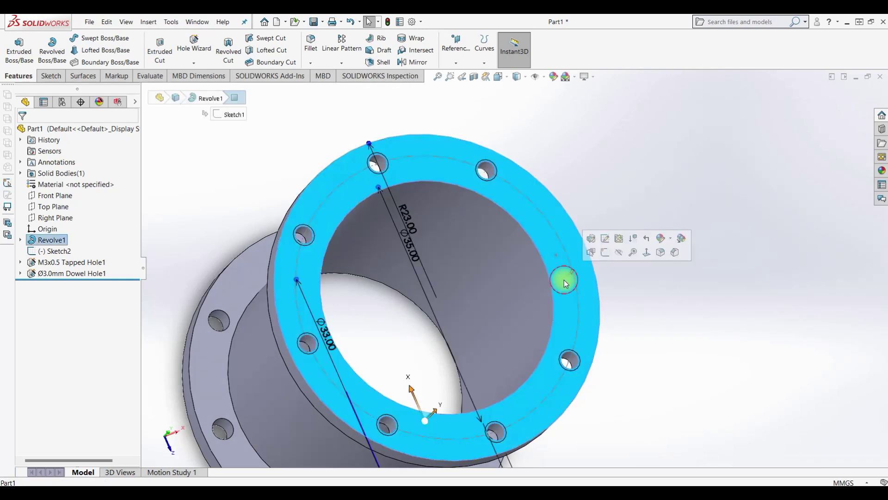
{"action": "left_click", "coordinate": [607, 254]}
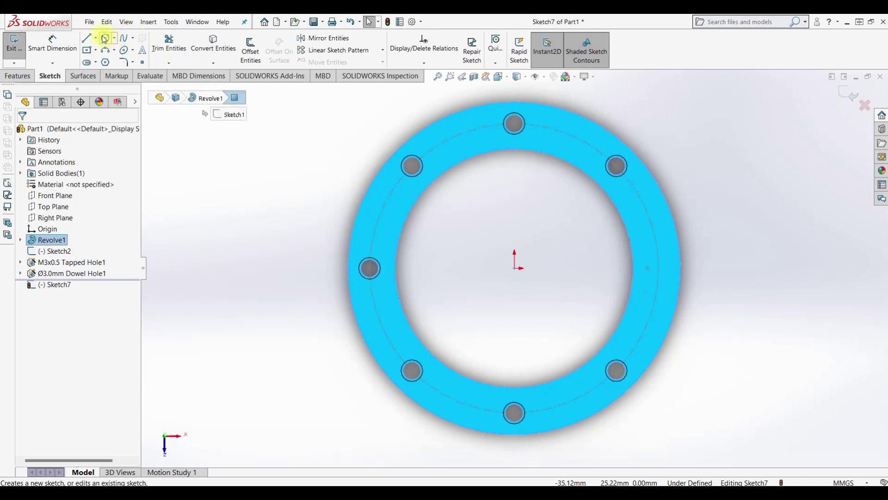
{"action": "left_click", "coordinate": [106, 37]}
{"action": "left_click", "coordinate": [647, 267]}
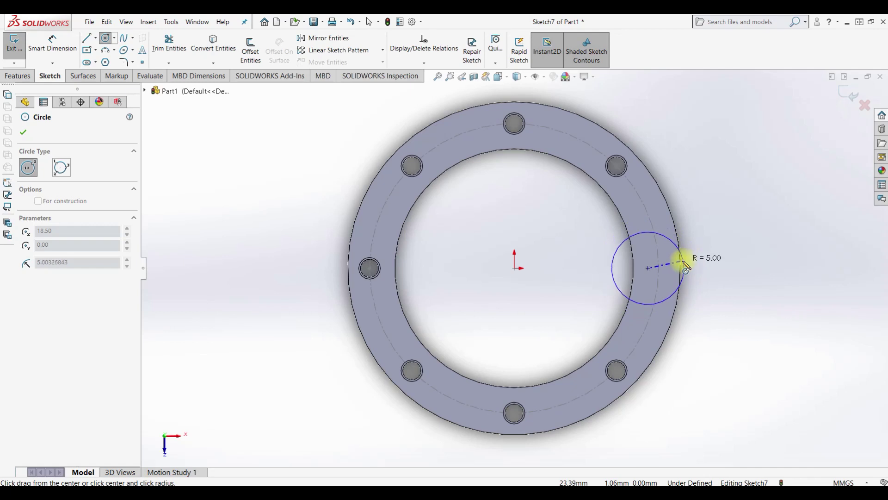
{"action": "left_click", "coordinate": [648, 268]}
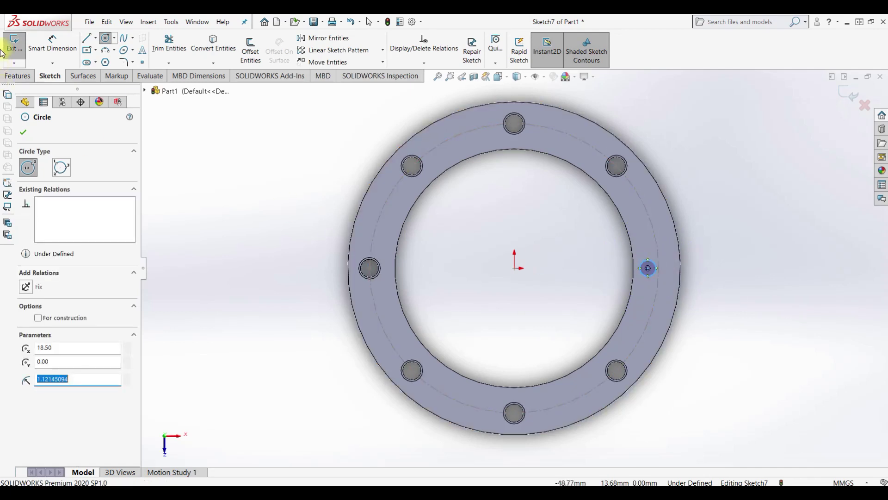
{"action": "left_click", "coordinate": [46, 54]}
{"action": "left_click", "coordinate": [653, 267]}
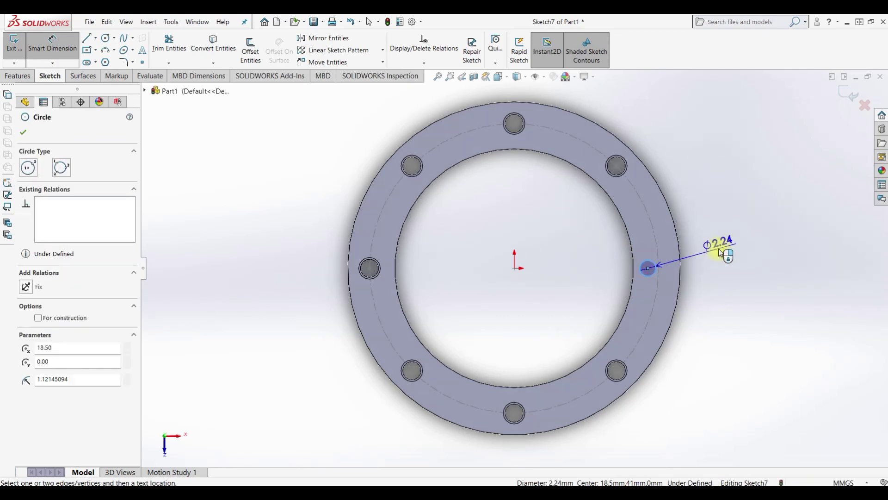
{"action": "left_click", "coordinate": [720, 252]}
{"action": "type", "text": "3"}
{"action": "key", "text": "Return"}
{"action": "key", "text": "Escape"}
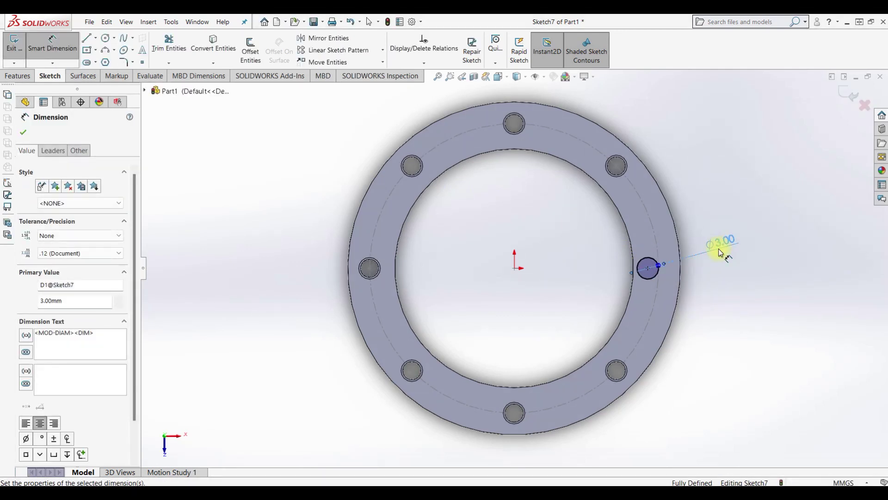
{"action": "key", "text": "f"}
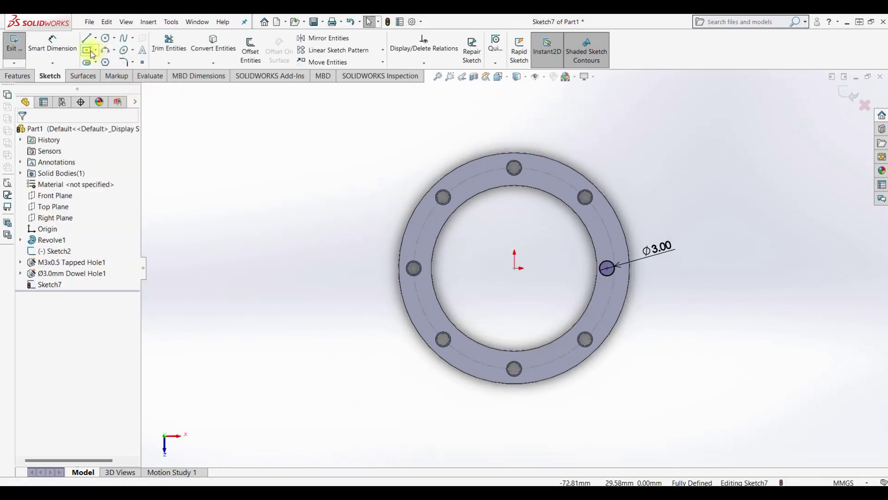
Draw the slot's straight lines and trim away the inner line and circle half.
{"action": "left_click", "coordinate": [86, 37]}
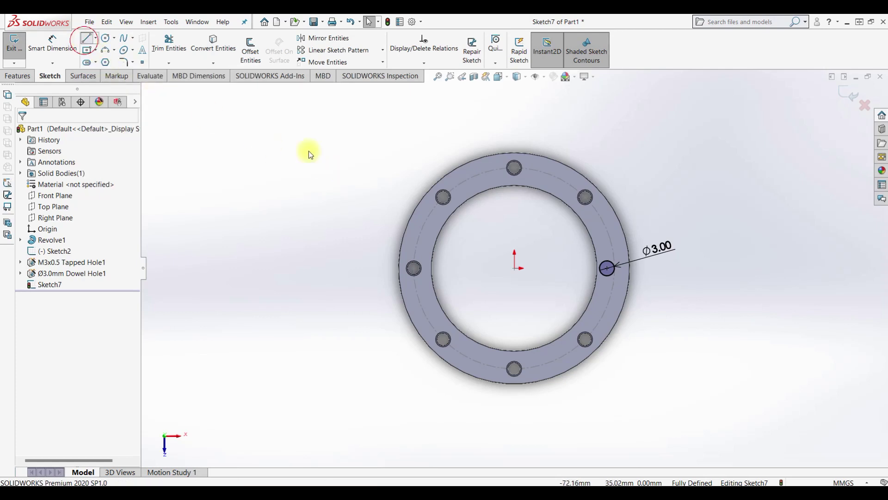
{"action": "scroll", "coordinate": [615, 273], "scroll_direction": "down", "scroll_amount": 3}
{"action": "left_click", "coordinate": [600, 265]}
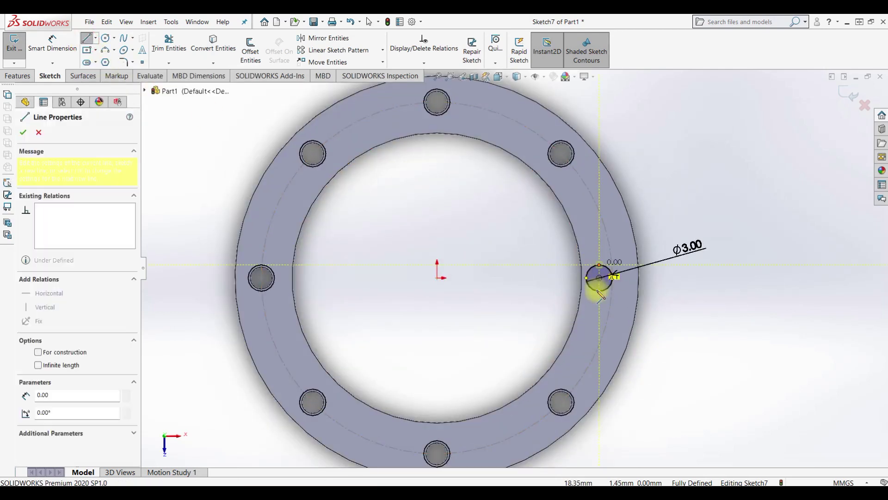
{"action": "left_click", "coordinate": [531, 290]}
{"action": "left_click", "coordinate": [531, 265]}
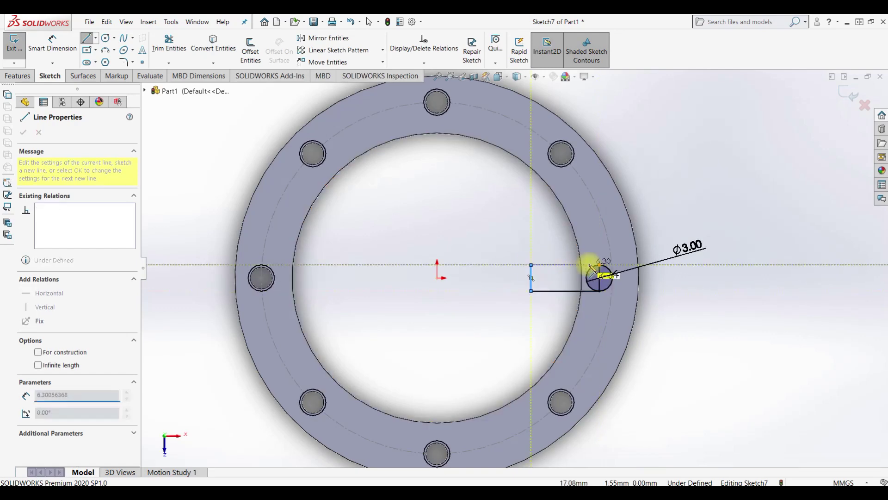
{"action": "left_click", "coordinate": [599, 265]}
{"action": "key", "text": "Escape"}
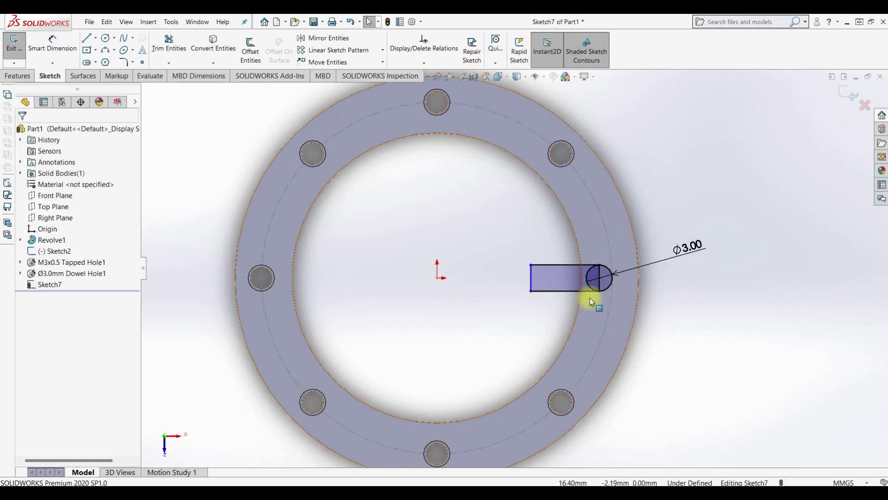
{"action": "scroll", "coordinate": [589, 298], "scroll_direction": "down", "scroll_amount": 2}
{"action": "scroll", "coordinate": [577, 284], "scroll_direction": "down", "scroll_amount": 1}
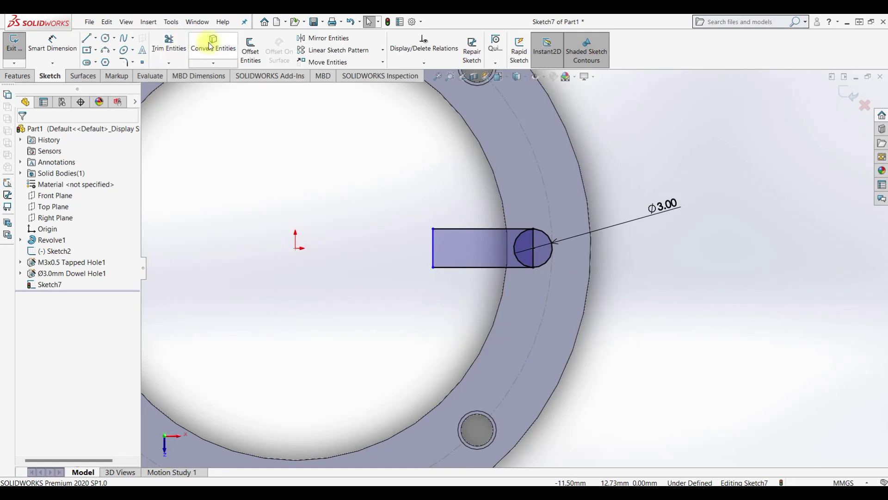
{"action": "left_click", "coordinate": [167, 46]}
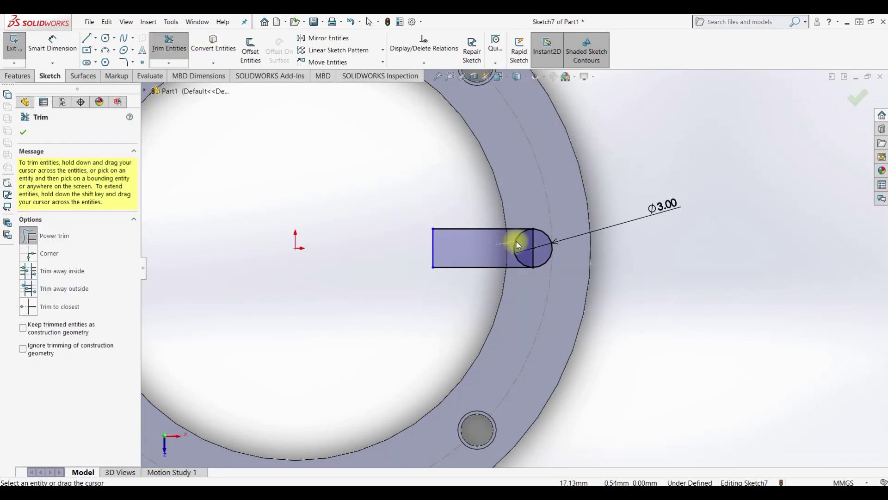
{"action": "left_click_drag", "start_coordinate": [518, 244], "coordinate": [539, 239]}
{"action": "key", "text": "Escape"}
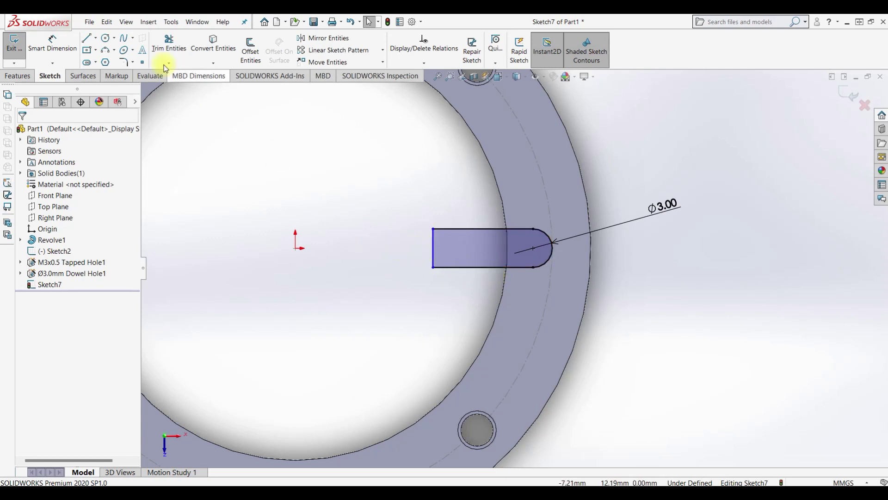
Dimension the slot's top line 5 mm and exit the sketch.
{"action": "left_click", "coordinate": [36, 50]}
{"action": "left_click", "coordinate": [468, 229]}
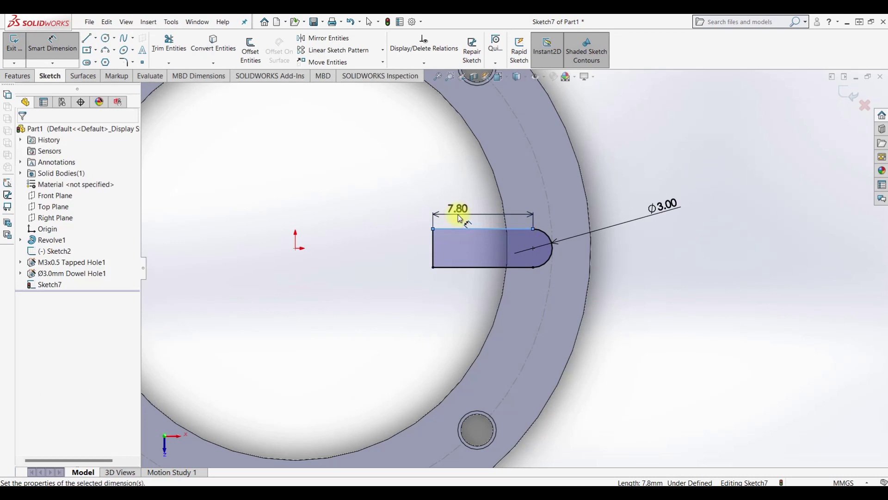
{"action": "type", "text": "5"}
{"action": "key", "text": "Return"}
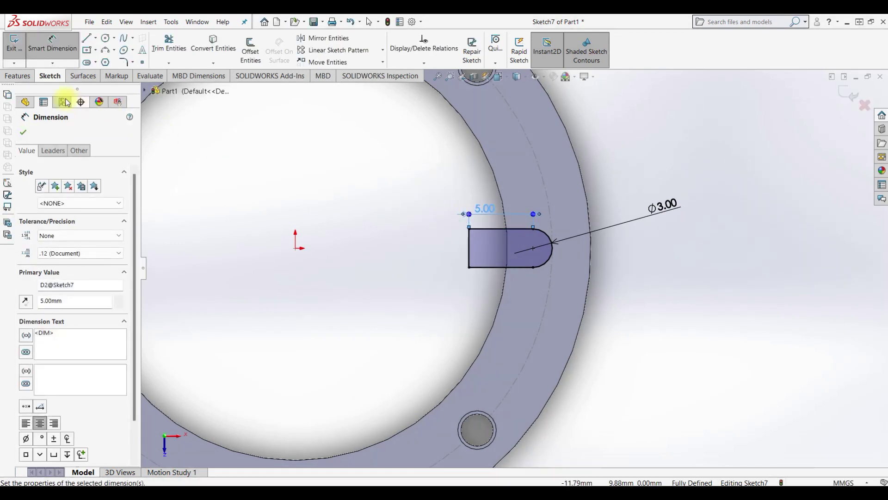
{"action": "left_click", "coordinate": [13, 42]}
{"action": "mouse_move", "coordinate": [430, 283]}
{"action": "middle_mouse_down"}
{"action": "mouse_move", "coordinate": [436, 269]}
{"action": "mouse_move", "coordinate": [476, 254]}
{"action": "middle_mouse_up"}
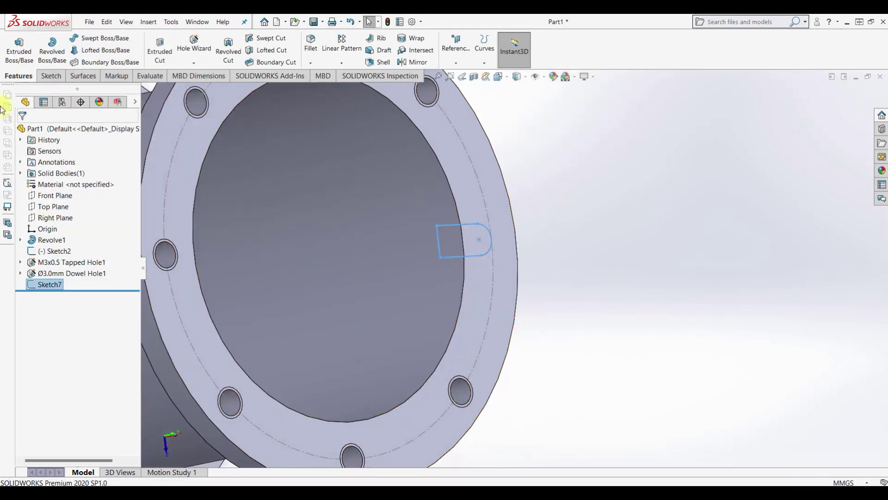
Cut the slot sketch 4 mm Blind as Cut-Extrude1 and orbit to inspect it.
{"action": "left_click", "coordinate": [159, 55]}
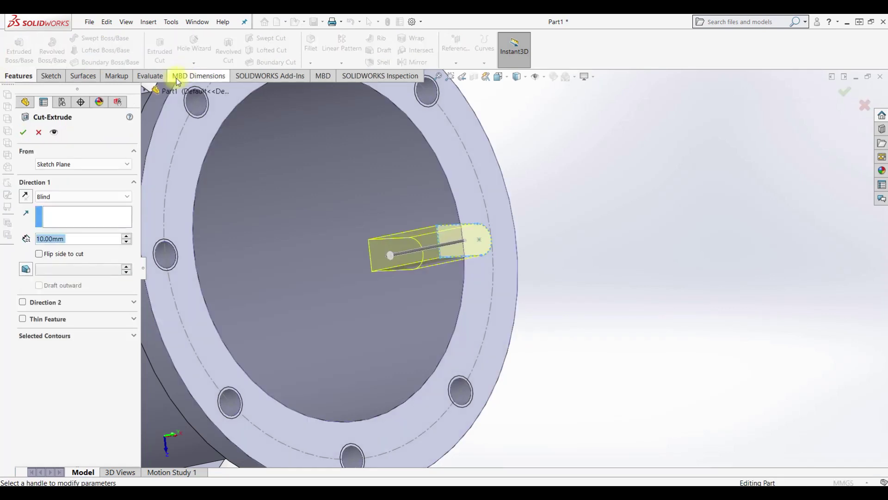
{"action": "type", "text": "4"}
{"action": "key", "text": "Return"}
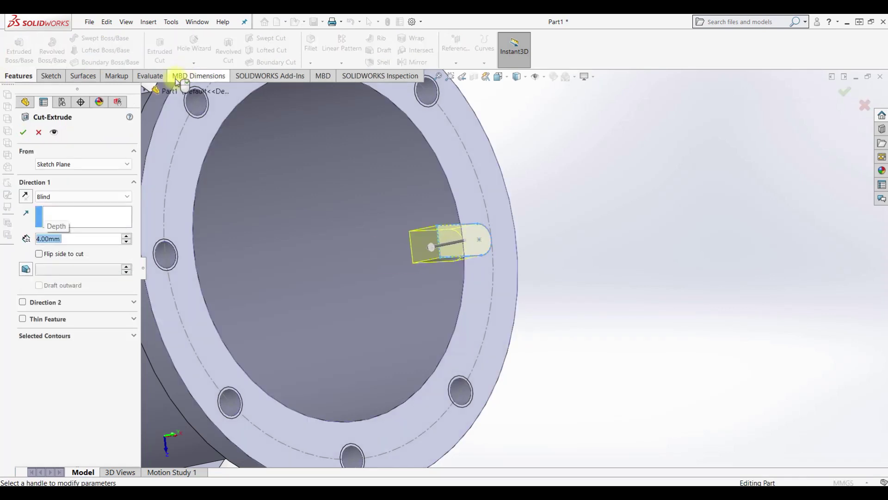
{"action": "left_click", "coordinate": [22, 134]}
{"action": "scroll", "coordinate": [592, 283], "scroll_direction": "up", "scroll_amount": 5}
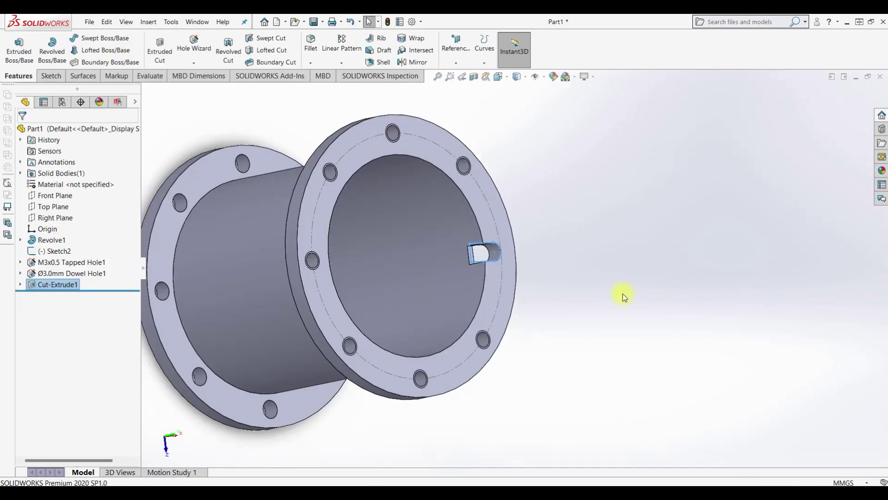
{"action": "middle_click_drag", "start_coordinate": [618, 295], "coordinate": [488, 151]}
{"action": "left_click", "coordinate": [46, 284]}
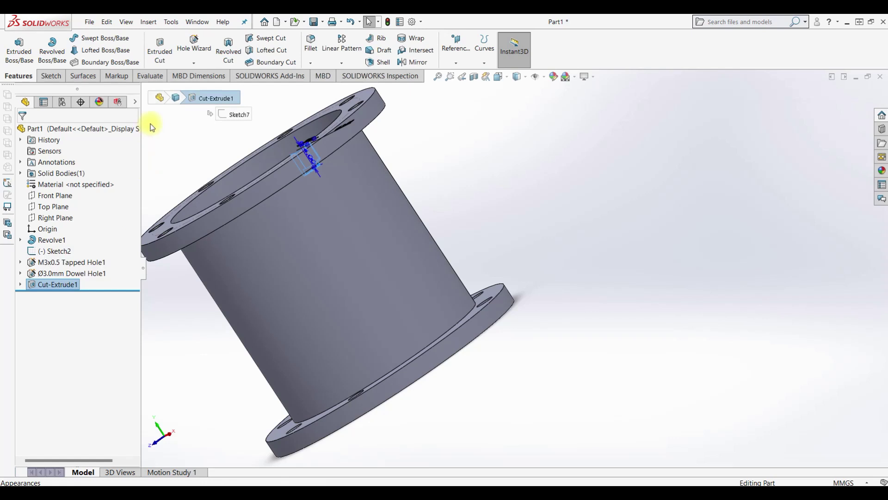
{"action": "middle_click_drag", "start_coordinate": [430, 262], "coordinate": [539, 236]}
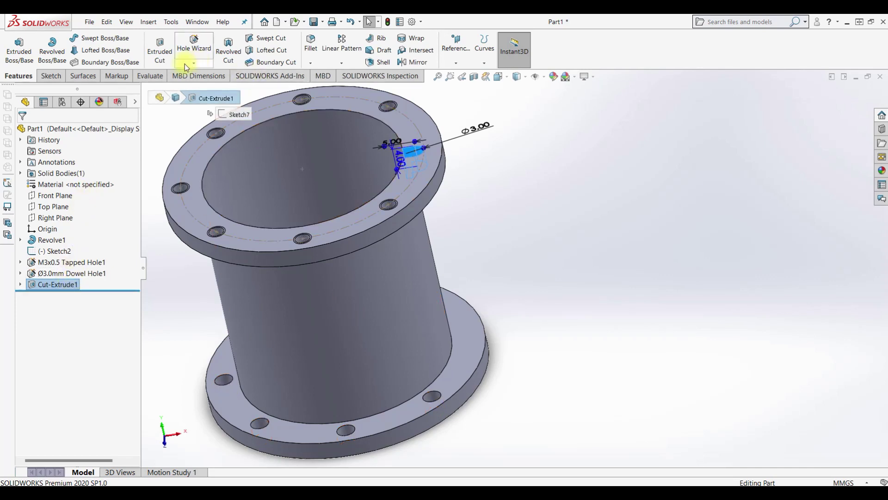
Start mirroring the cut, then cancel because no mirror plane exists.
{"action": "left_click", "coordinate": [348, 66]}
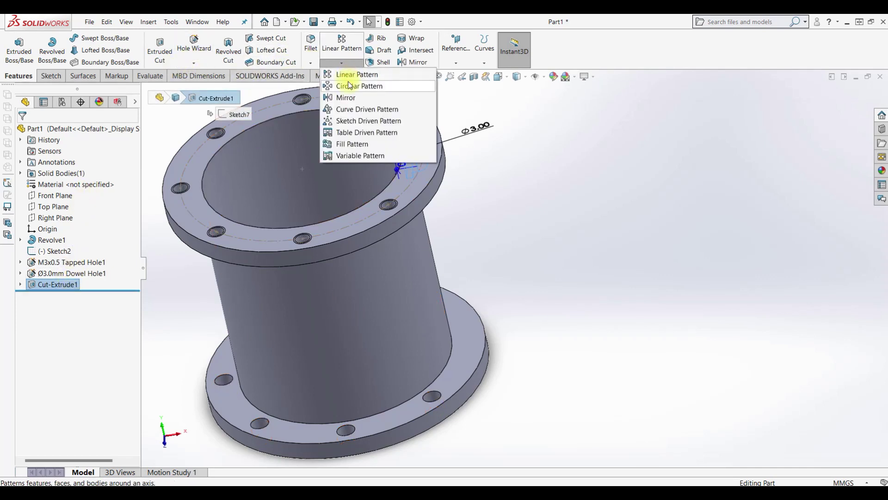
{"action": "left_click", "coordinate": [346, 97]}
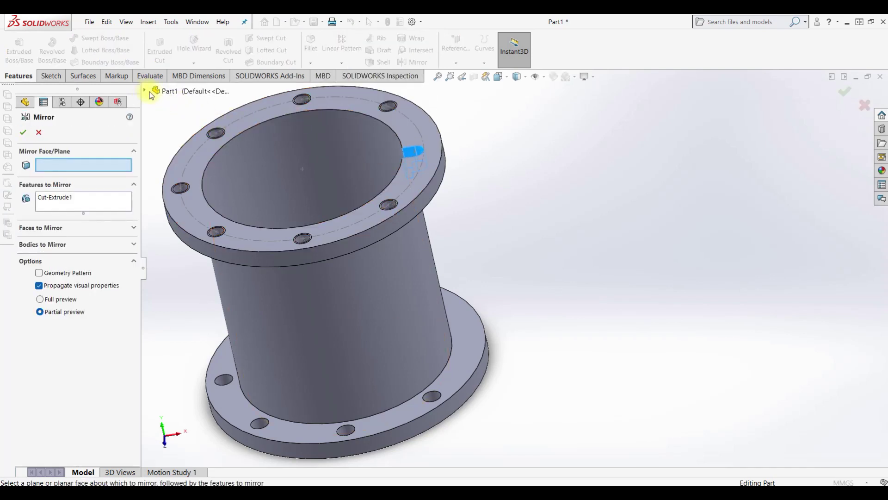
{"action": "key", "text": "Escape"}
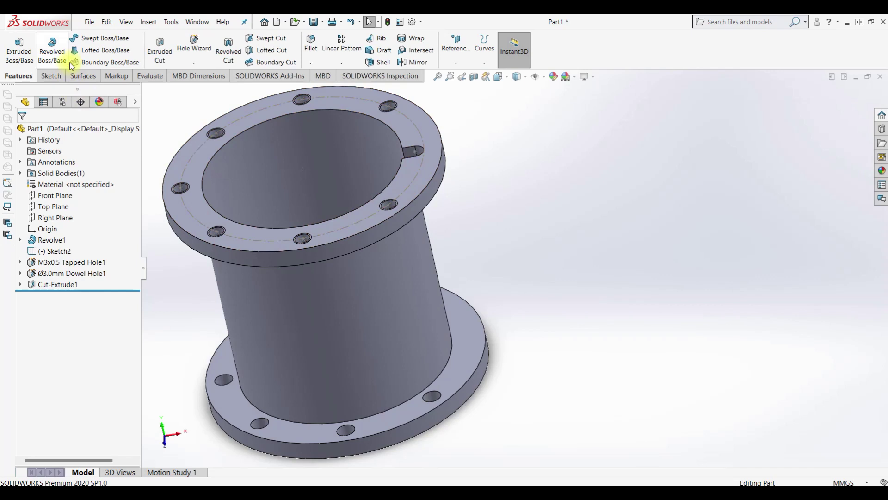
Create Plane1 midway between the top and bottom flange faces.
{"action": "left_click", "coordinate": [456, 63]}
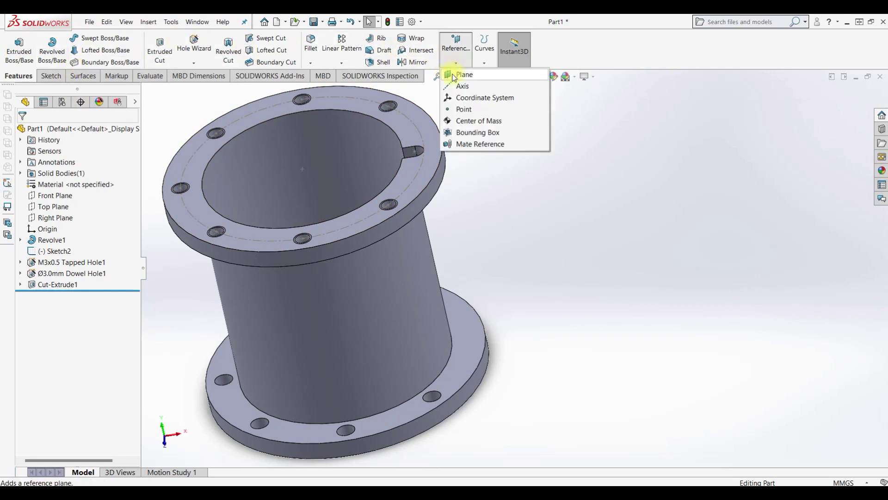
{"action": "left_click", "coordinate": [454, 75]}
{"action": "left_click", "coordinate": [416, 184]}
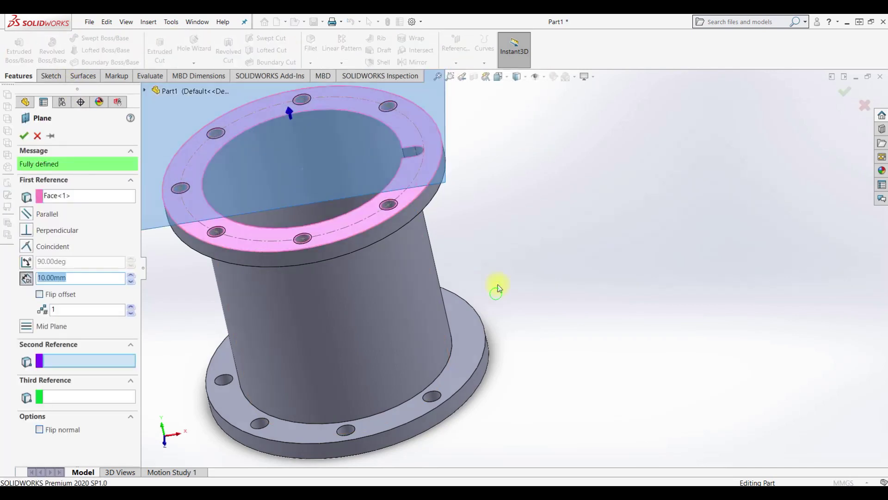
{"action": "middle_click_drag", "start_coordinate": [498, 288], "coordinate": [489, 218]}
{"action": "left_click", "coordinate": [471, 363]}
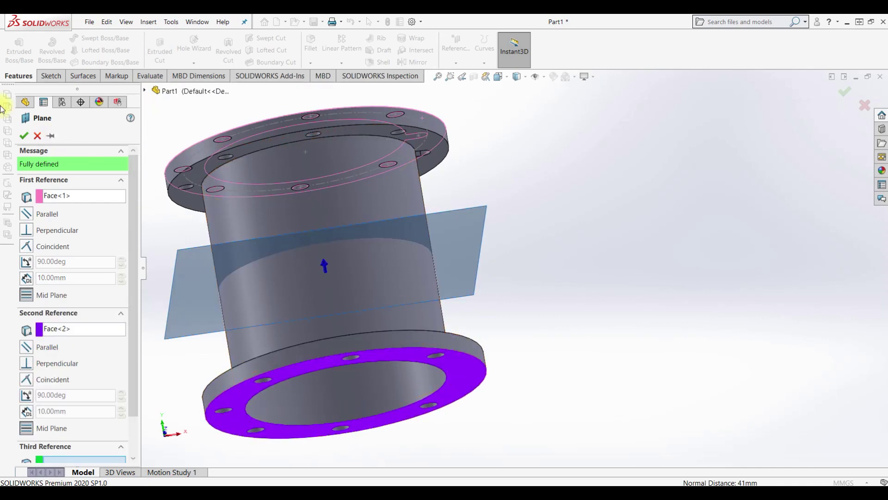
{"action": "left_click", "coordinate": [24, 135]}
{"action": "mouse_move", "coordinate": [432, 208]}
{"action": "middle_mouse_down"}
{"action": "mouse_move", "coordinate": [506, 278]}
{"action": "mouse_move", "coordinate": [401, 243]}
{"action": "middle_mouse_up"}
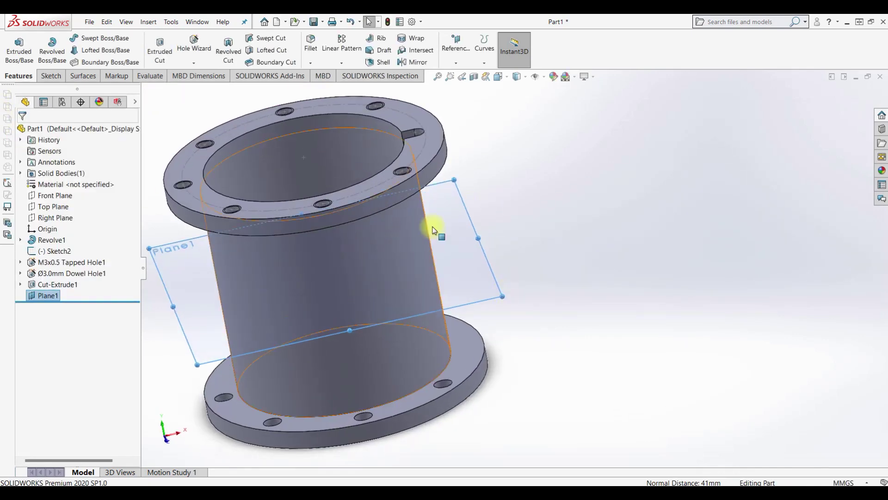
{"action": "left_click", "coordinate": [532, 190]}
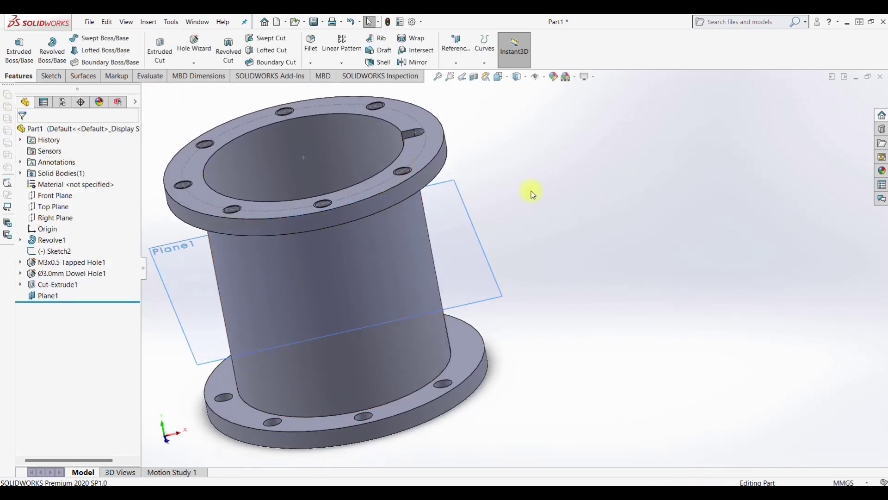
{"action": "left_click", "coordinate": [57, 284]}
Mirror Cut-Extrude1 across Plane1 to the other flange.
{"action": "left_click", "coordinate": [348, 65]}
{"action": "left_click", "coordinate": [342, 100]}
{"action": "left_click", "coordinate": [463, 236]}
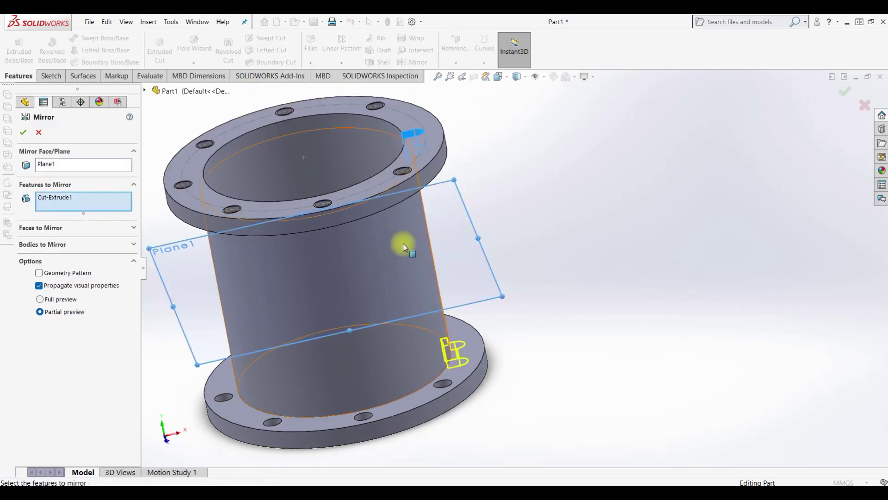
{"action": "left_click", "coordinate": [22, 133]}
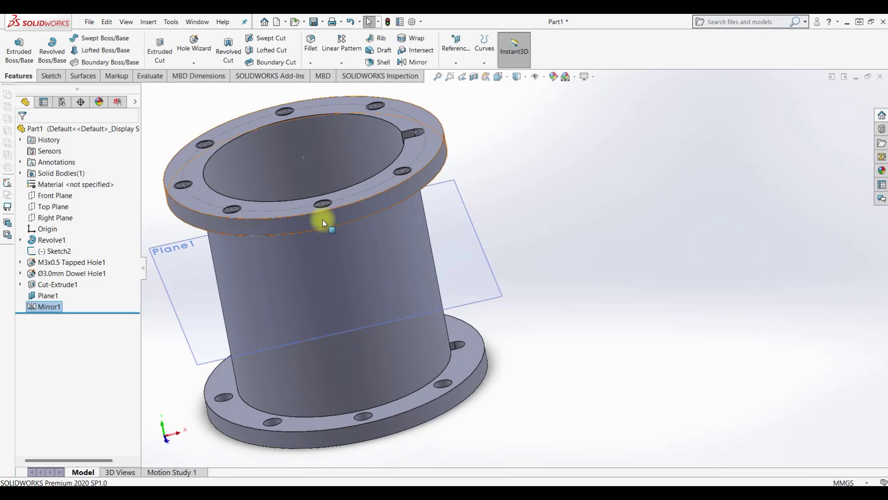
Hide Plane1 and Sketch2, then orbit to view the finished body.
{"action": "left_click", "coordinate": [47, 295]}
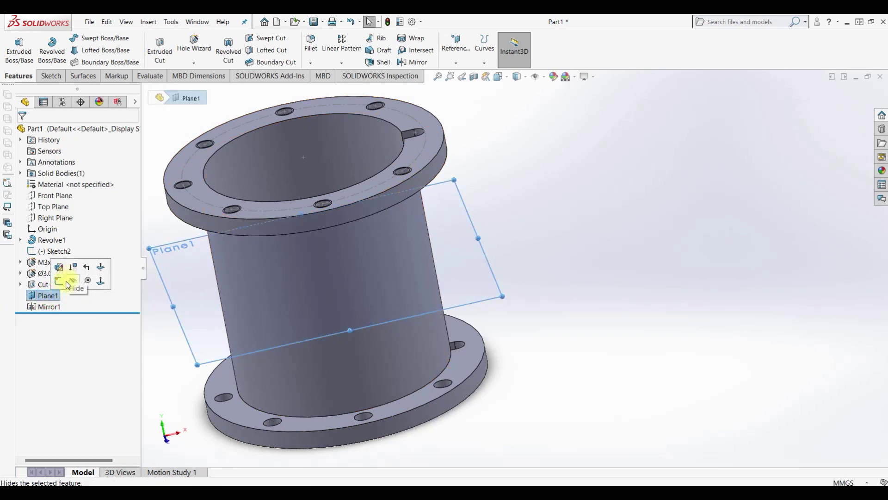
{"action": "left_click", "coordinate": [69, 284]}
{"action": "left_click", "coordinate": [51, 250]}
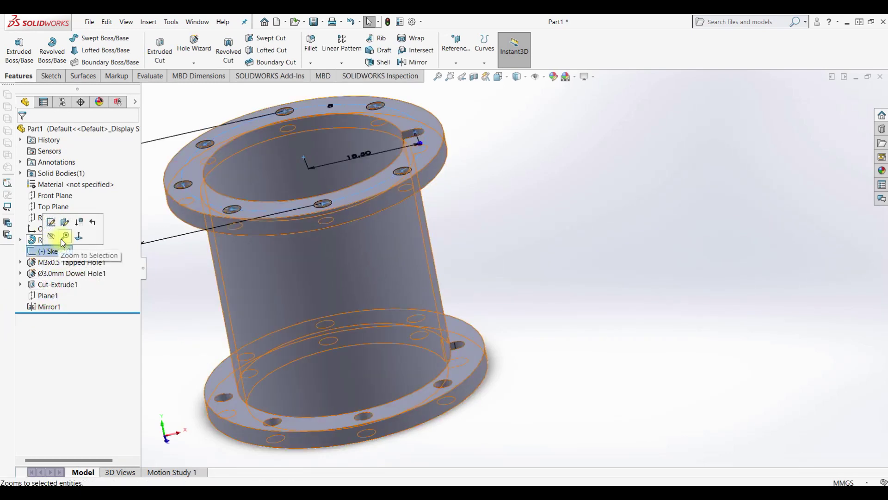
{"action": "left_click", "coordinate": [51, 236]}
{"action": "mouse_move", "coordinate": [489, 287]}
{"action": "middle_mouse_down"}
{"action": "mouse_move", "coordinate": [537, 352]}
{"action": "mouse_move", "coordinate": [411, 402]}
{"action": "mouse_move", "coordinate": [557, 293]}
{"action": "mouse_move", "coordinate": [519, 337]}
{"action": "middle_mouse_up"}
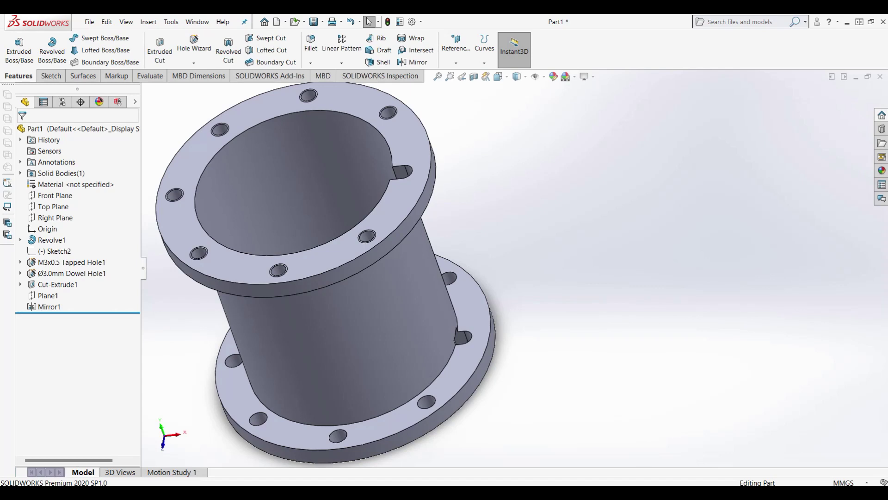
{"action": "mouse_move", "coordinate": [631, 377]}
{"action": "middle_mouse_down"}
{"action": "mouse_move", "coordinate": [573, 334]}
{"action": "mouse_move", "coordinate": [680, 324]}
{"action": "middle_mouse_up"}
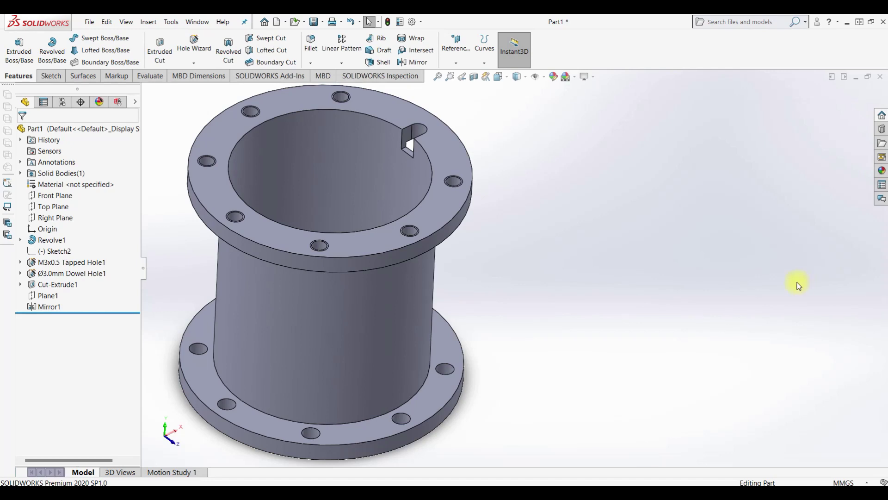
{"action": "scroll", "coordinate": [548, 282], "scroll_direction": "up", "scroll_amount": 2}
{"action": "left_click", "coordinate": [66, 188]}
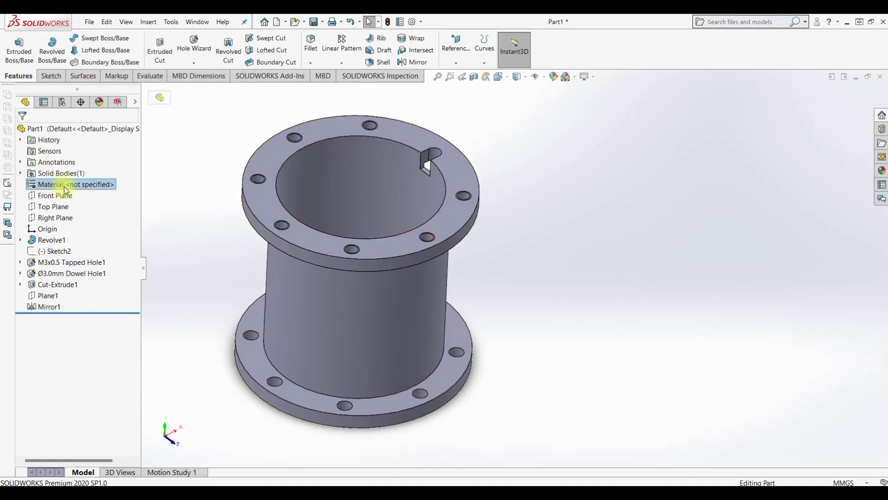
Assign 1060 Alloy as the part's material.
{"action": "right_click", "coordinate": [65, 188]}
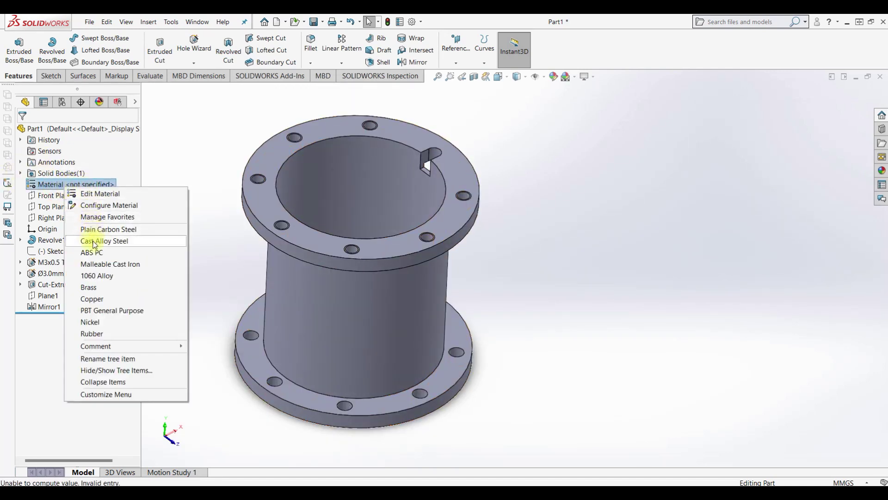
{"action": "left_click", "coordinate": [97, 275]}
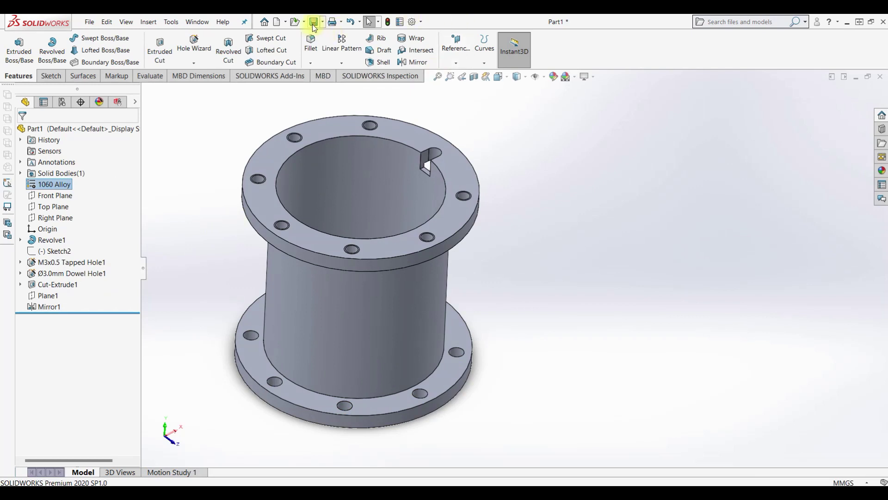
{"action": "left_click", "coordinate": [313, 22]}
Browse on the D: drive to the Single Cylinder Side Beam Steam Engine folder.
{"action": "scroll", "coordinate": [410, 218], "scroll_direction": "down", "scroll_amount": 1}
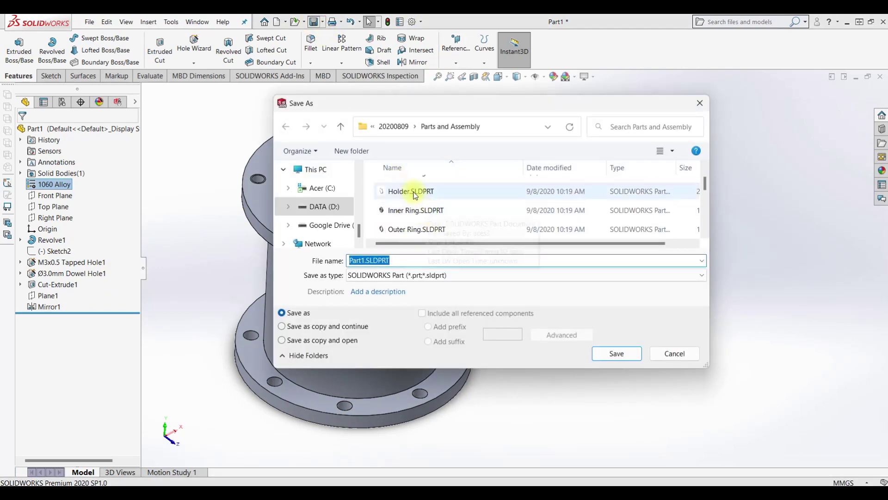
{"action": "left_click", "coordinate": [393, 126]}
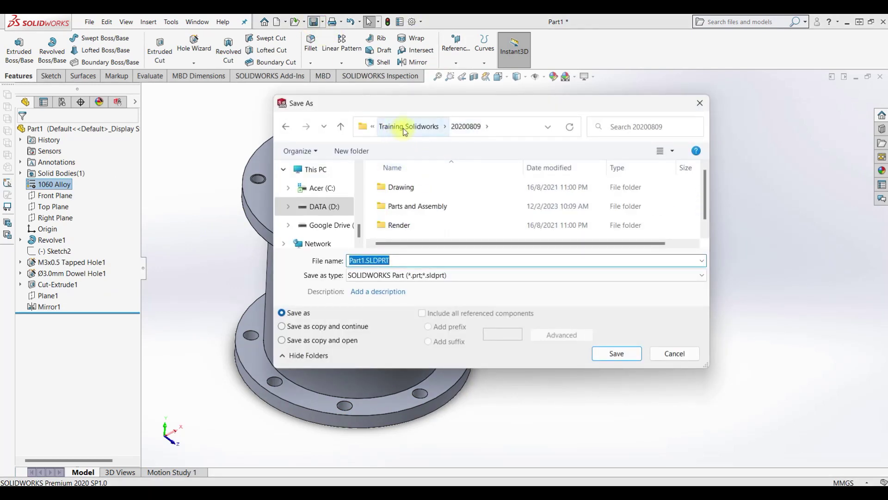
{"action": "scroll", "coordinate": [418, 198], "scroll_direction": "down", "scroll_amount": 1}
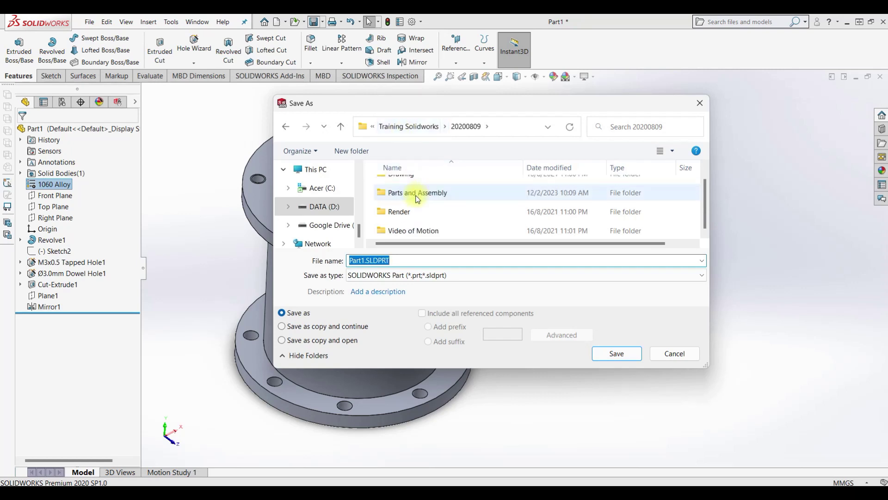
{"action": "left_click", "coordinate": [417, 130]}
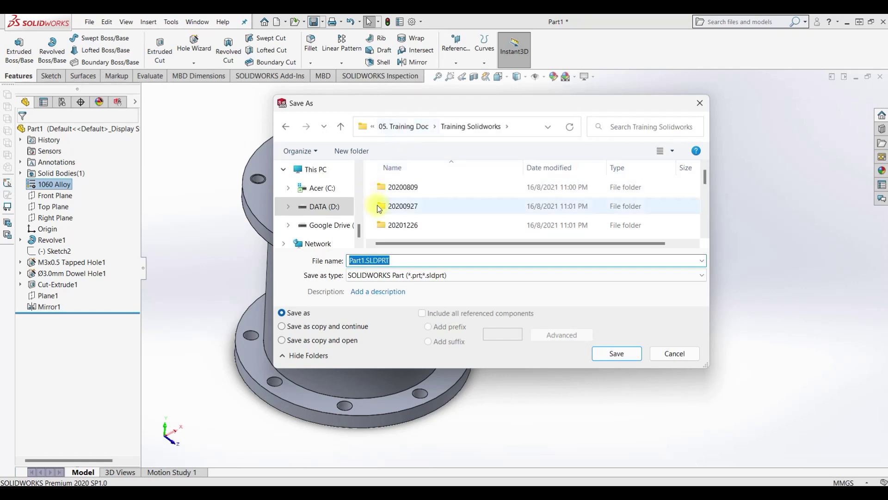
{"action": "left_click", "coordinate": [418, 132]}
{"action": "left_click", "coordinate": [407, 126]}
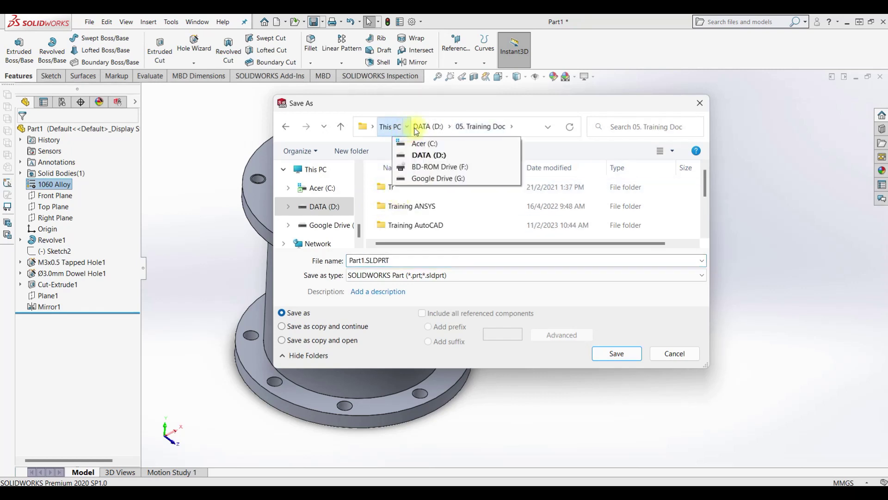
{"action": "left_click", "coordinate": [435, 153]}
{"action": "scroll", "coordinate": [406, 208], "scroll_direction": "down", "scroll_amount": 1}
{"action": "double_click", "coordinate": [407, 207]}
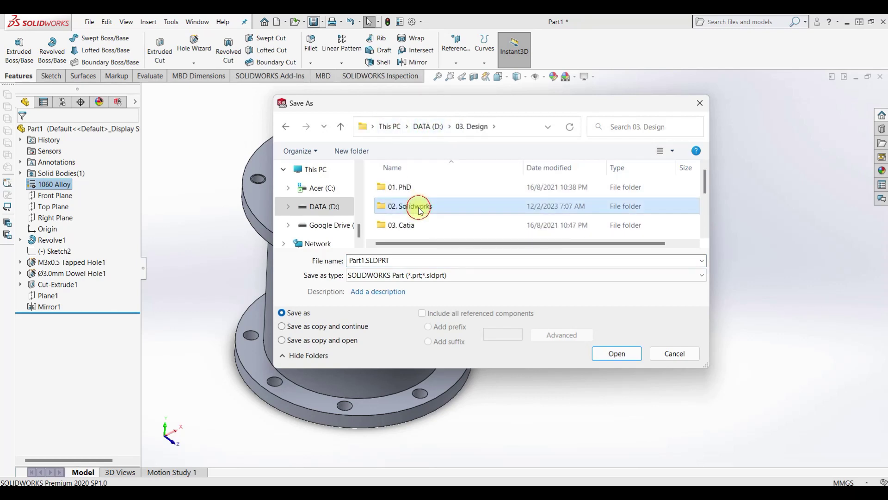
{"action": "double_click", "coordinate": [415, 207]}
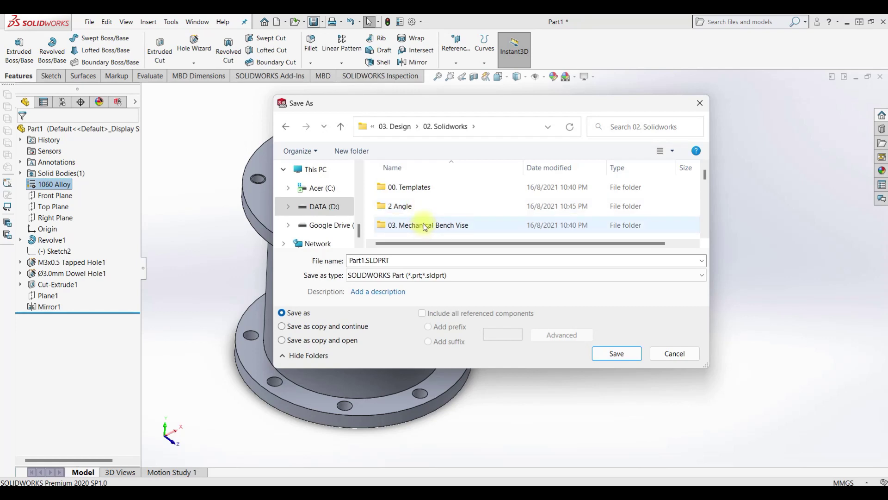
{"action": "scroll", "coordinate": [421, 215], "scroll_direction": "down", "scroll_amount": 2}
{"action": "scroll", "coordinate": [422, 217], "scroll_direction": "down", "scroll_amount": 3}
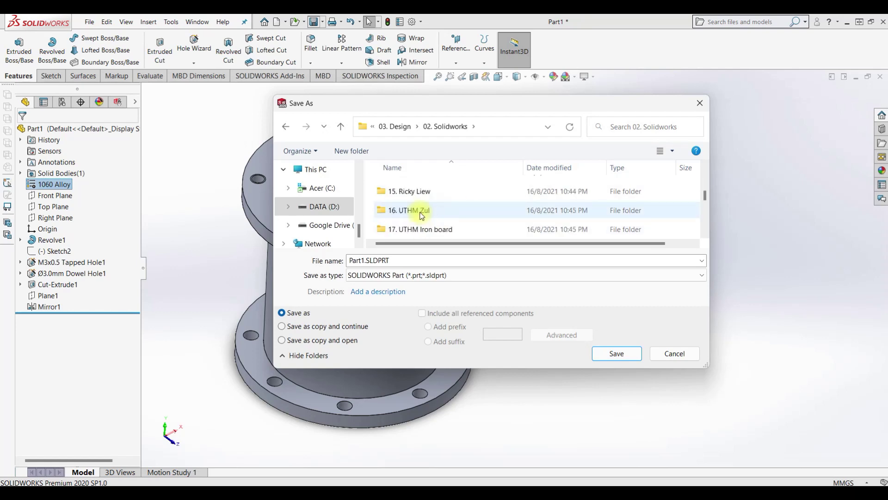
{"action": "scroll", "coordinate": [421, 215], "scroll_direction": "down", "scroll_amount": 5}
{"action": "scroll", "coordinate": [422, 218], "scroll_direction": "down", "scroll_amount": 5}
{"action": "left_click", "coordinate": [422, 230]}
{"action": "double_click", "coordinate": [422, 230]}
{"action": "scroll", "coordinate": [418, 232], "scroll_direction": "down", "scroll_amount": 2}
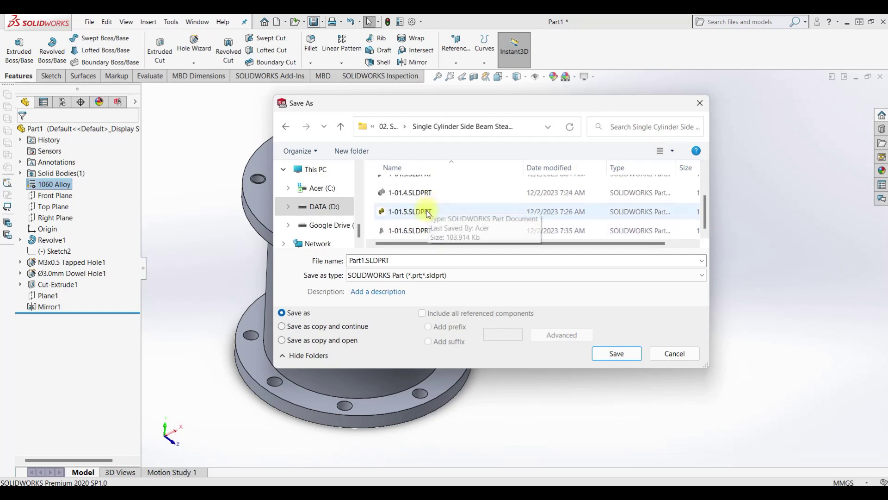
Save the part there as 1-02.1.SLDPRT.
{"action": "left_click", "coordinate": [407, 230]}
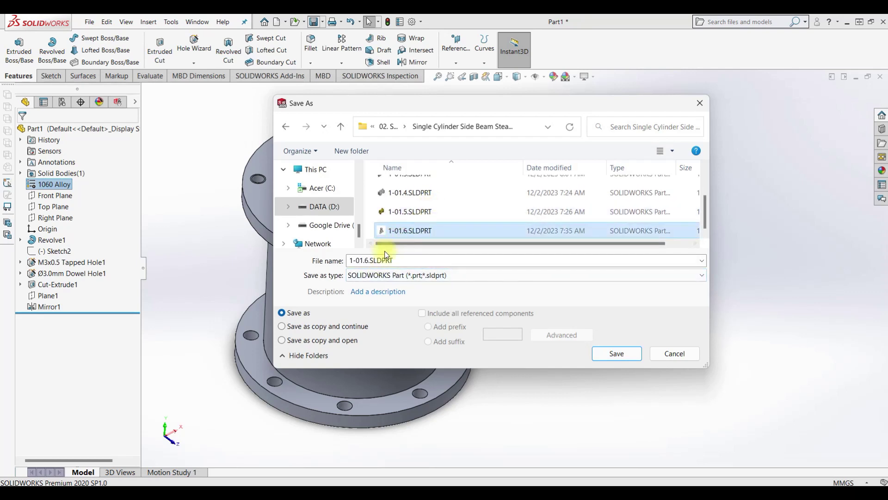
{"action": "double_click", "coordinate": [366, 261]}
{"action": "left_click_drag", "start_coordinate": [366, 261], "coordinate": [361, 261]}
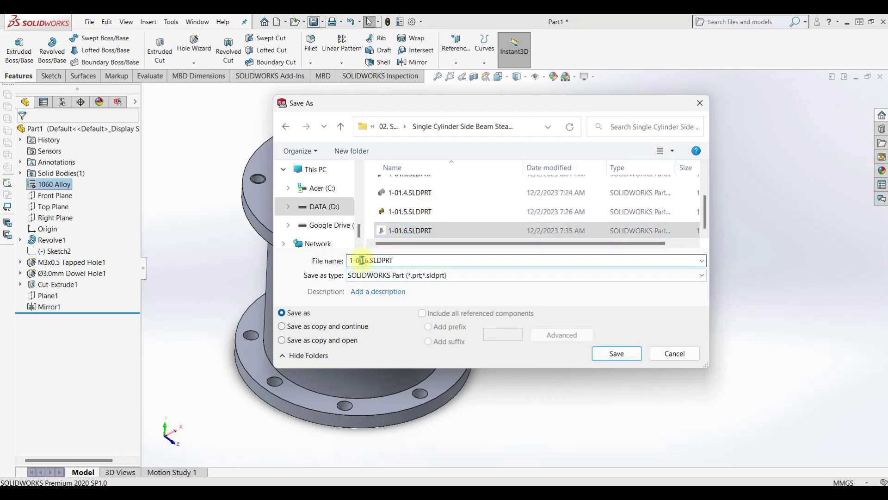
{"action": "type", "text": "0"}
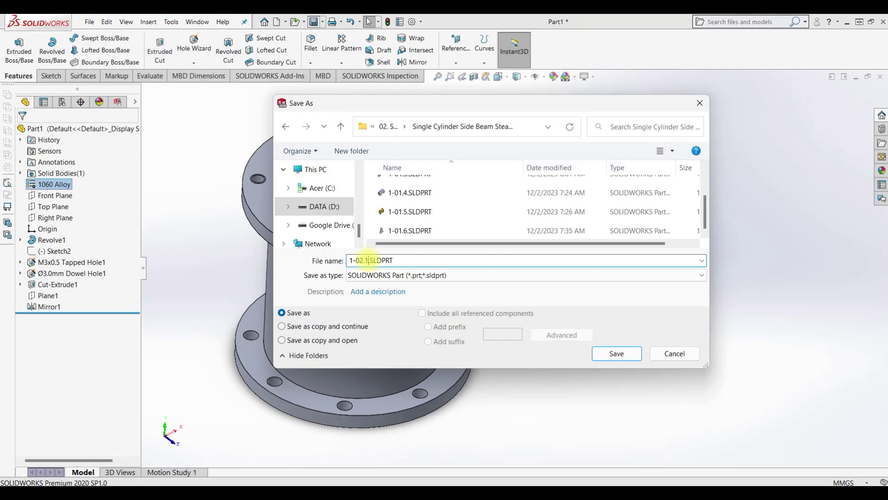
{"action": "key", "text": "Return"}
{"action": "mouse_move", "coordinate": [513, 218]}
{"action": "middle_mouse_down"}
{"action": "mouse_move", "coordinate": [429, 294]}
{"action": "mouse_move", "coordinate": [539, 207]}
{"action": "mouse_move", "coordinate": [534, 198]}
{"action": "middle_mouse_up"}
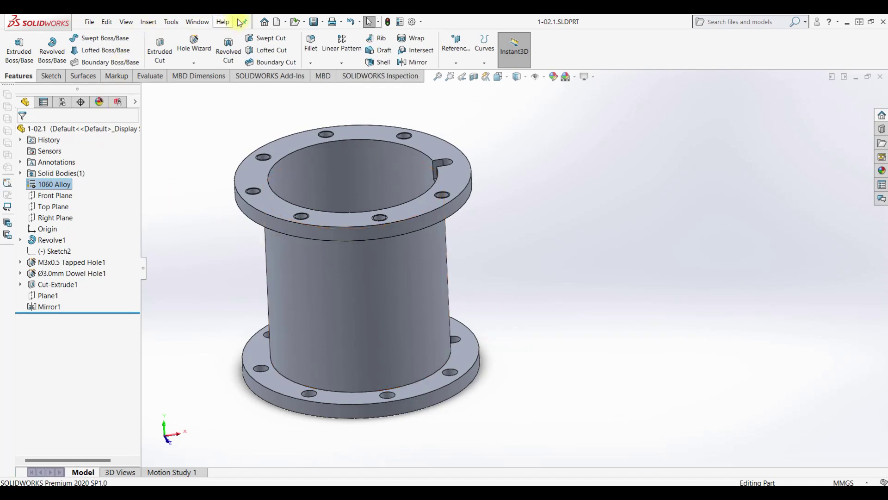
Create a new part and draw two concentric circles at the origin on the Top Plane.
{"action": "left_click", "coordinate": [277, 23]}
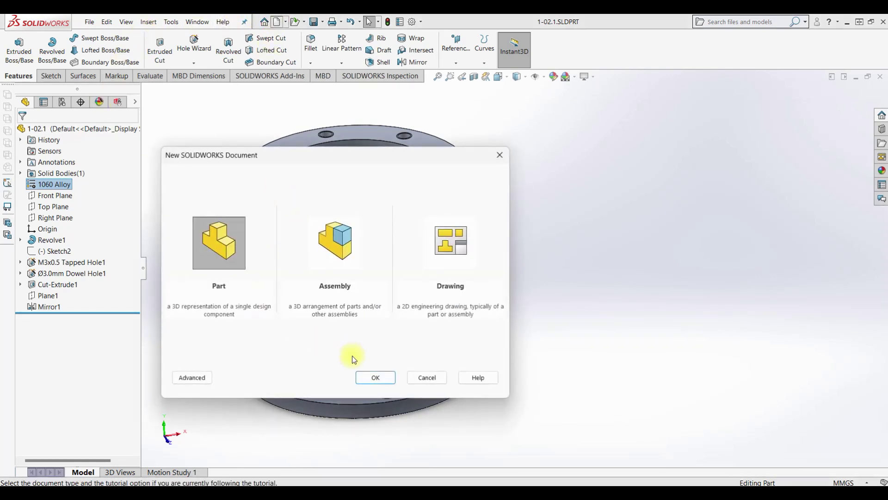
{"action": "left_click", "coordinate": [376, 377]}
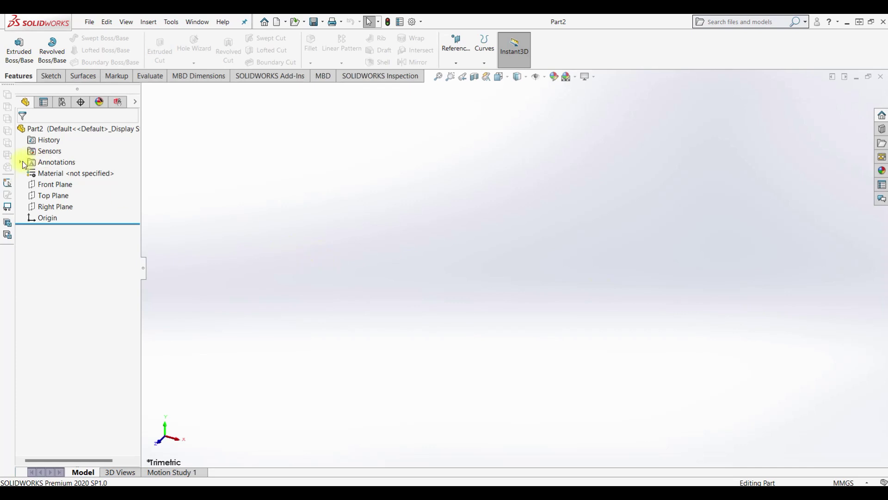
{"action": "left_click", "coordinate": [54, 196]}
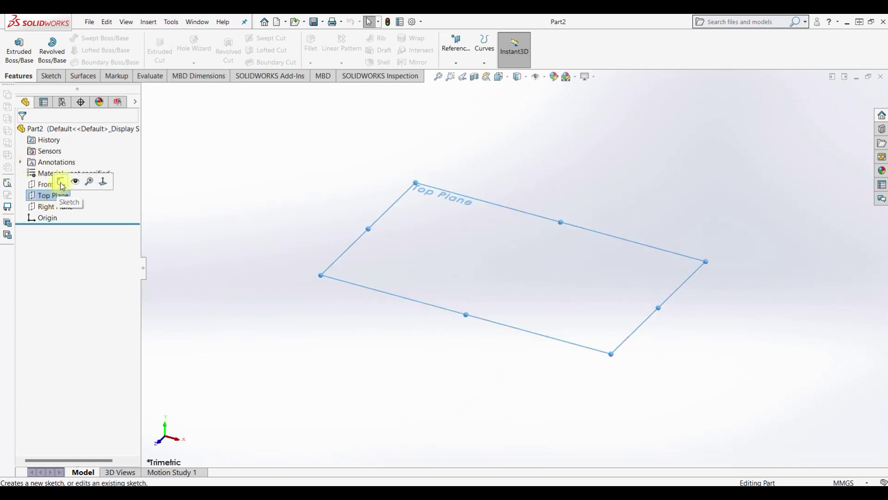
{"action": "left_click", "coordinate": [62, 182]}
{"action": "left_click", "coordinate": [113, 41]}
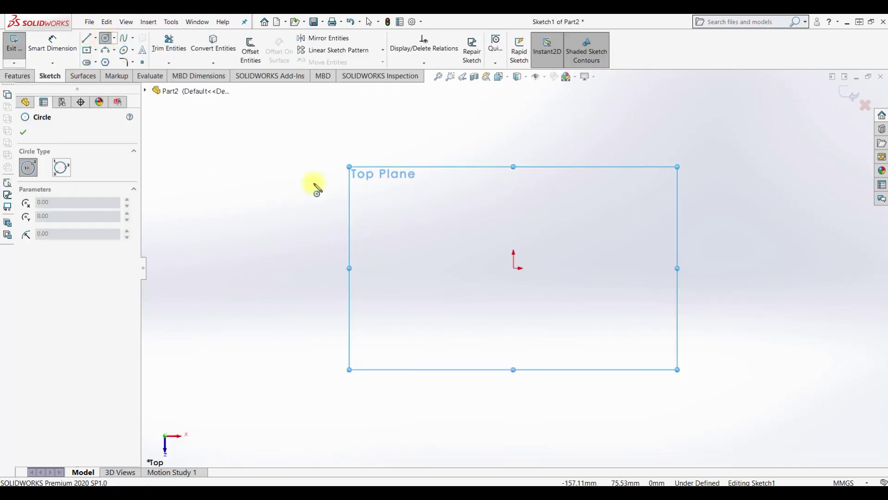
{"action": "left_click_drag", "start_coordinate": [514, 269], "coordinate": [595, 242]}
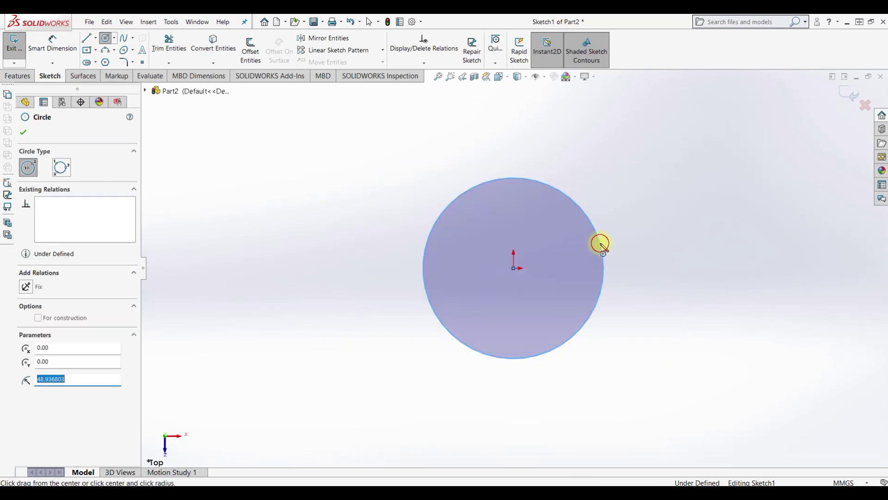
{"action": "left_click_drag", "start_coordinate": [514, 269], "coordinate": [658, 222]}
{"action": "left_click", "coordinate": [658, 222]}
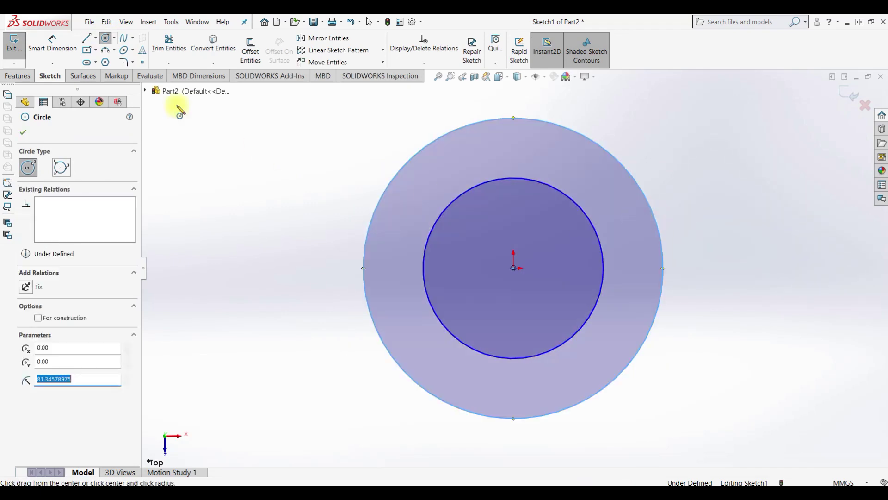
Dimension the outer circle Ø33 and inner circle Ø30, then exit the sketch.
{"action": "left_click", "coordinate": [51, 42]}
{"action": "left_click", "coordinate": [650, 196]}
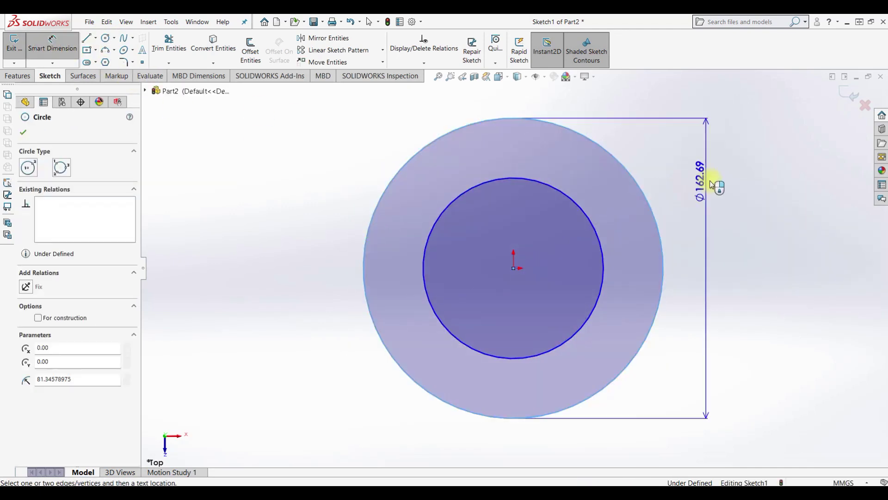
{"action": "left_click", "coordinate": [710, 180]}
{"action": "type", "text": "33"}
{"action": "key", "text": "Return"}
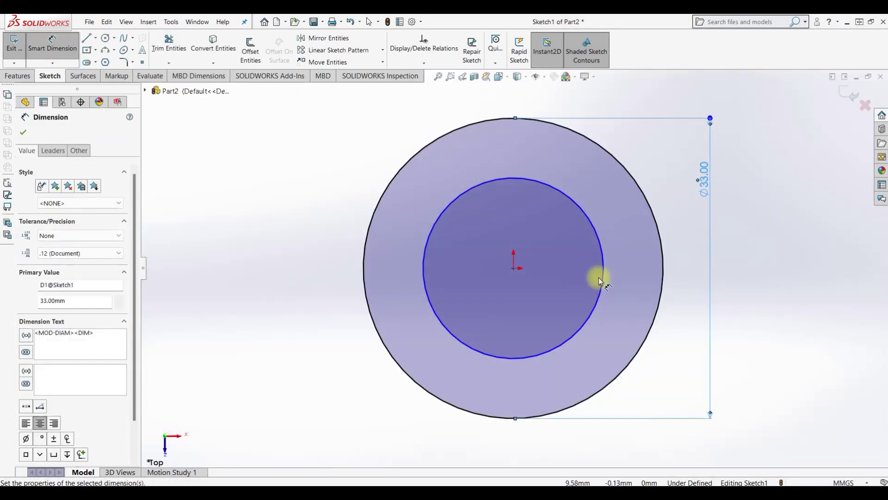
{"action": "left_click", "coordinate": [604, 272]}
{"action": "left_click", "coordinate": [634, 247]}
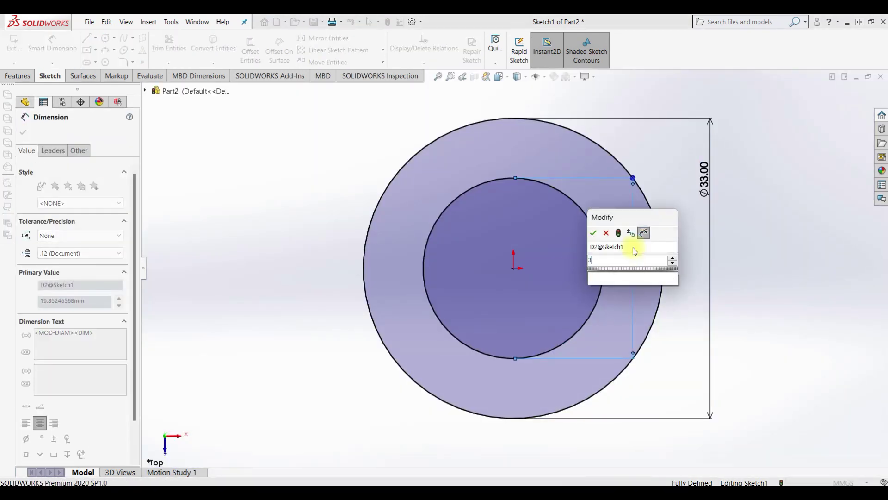
{"action": "type", "text": "30"}
{"action": "key", "text": "Return"}
{"action": "left_click", "coordinate": [14, 43]}
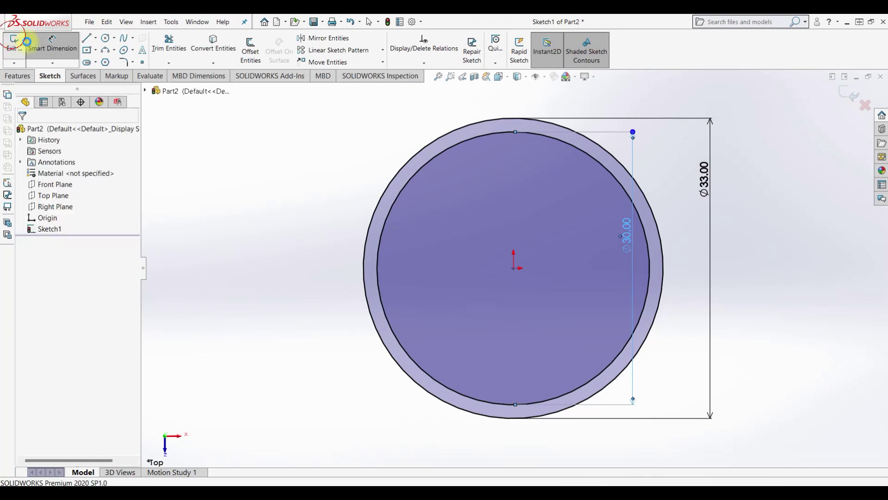
{"action": "middle_click_drag", "start_coordinate": [576, 279], "coordinate": [541, 190]}
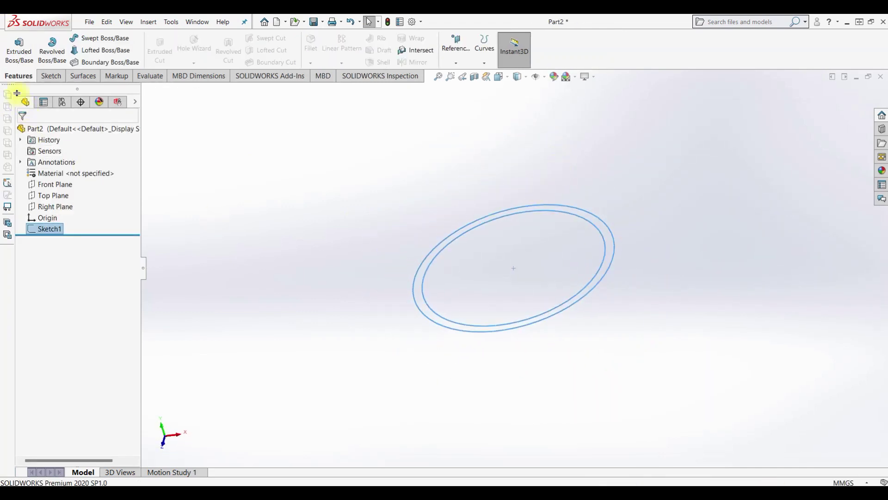
Extrude the Ø33/Ø30 ring 44 mm with Mid Plane as Boss-Extrude1.
{"action": "left_click", "coordinate": [19, 50]}
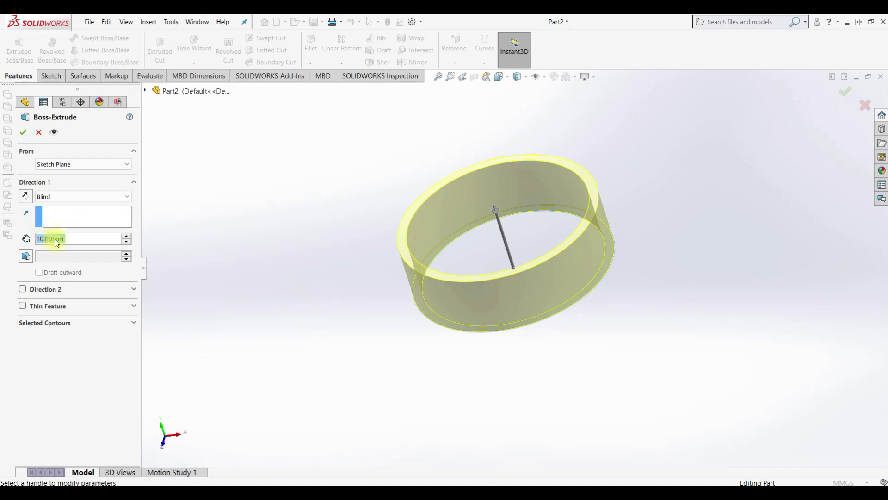
{"action": "type", "text": "44"}
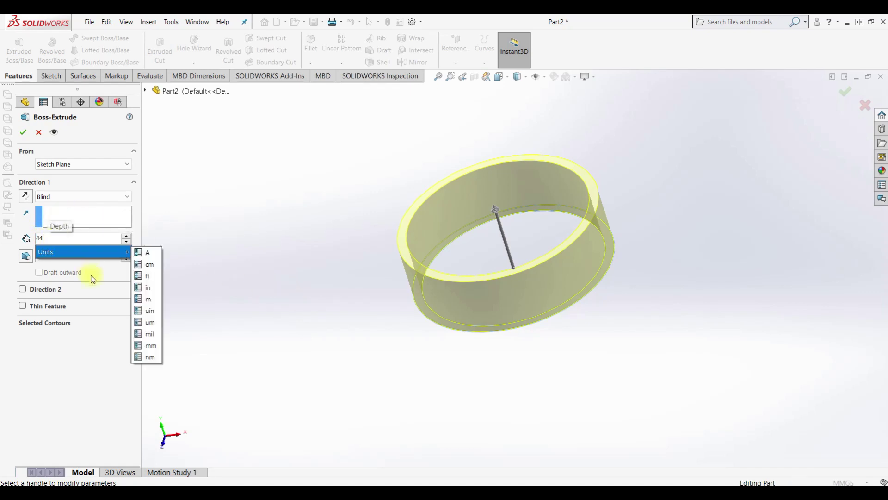
{"action": "key", "text": "Return"}
{"action": "left_click", "coordinate": [73, 198]}
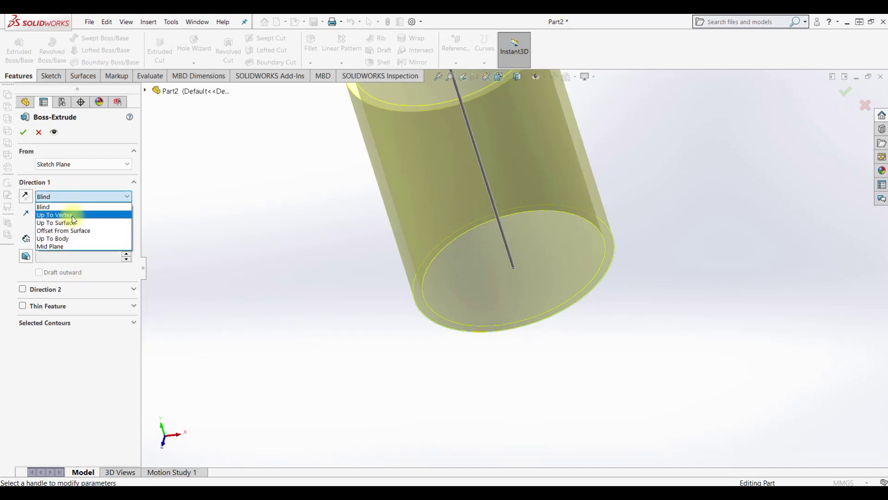
{"action": "left_click", "coordinate": [69, 244]}
{"action": "left_click", "coordinate": [23, 134]}
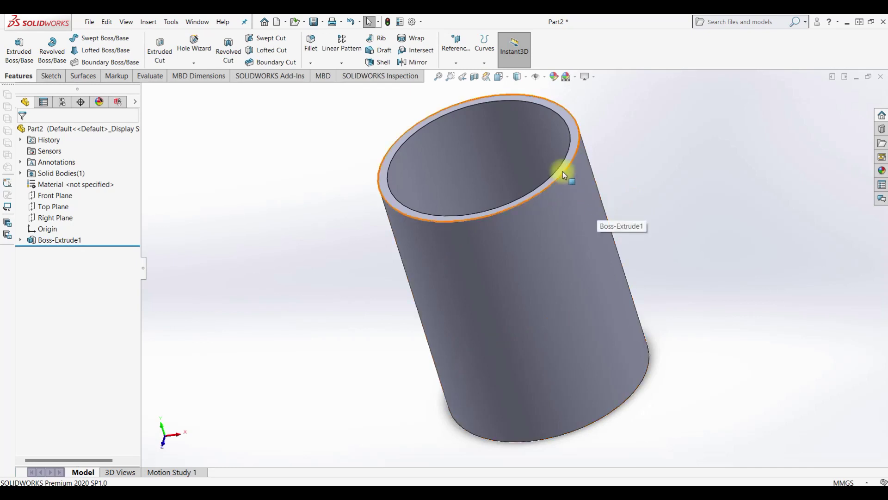
{"action": "left_click", "coordinate": [572, 148]}
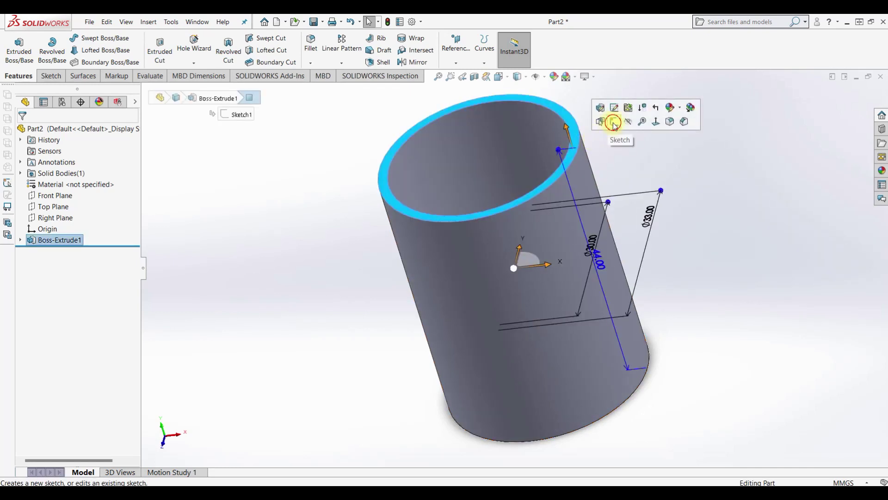
Start a sketch on the ring face and draw a corner rectangle across the ring wall.
{"action": "left_click", "coordinate": [615, 121]}
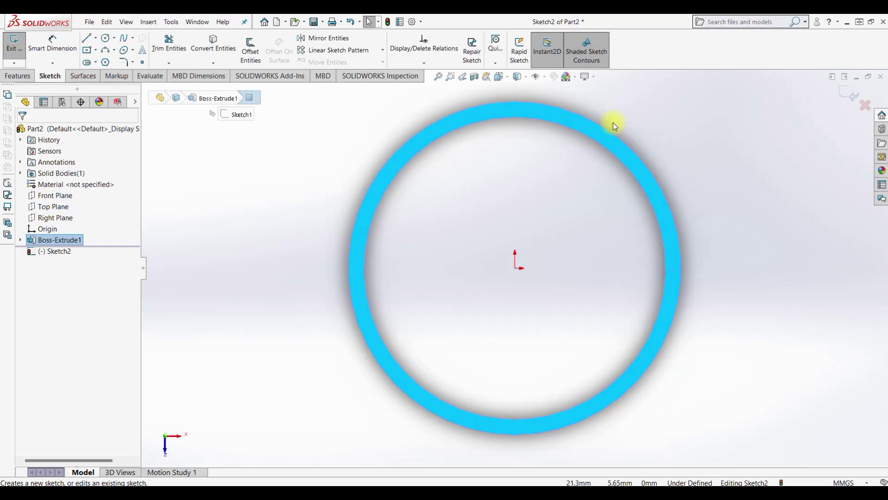
{"action": "left_click", "coordinate": [87, 50]}
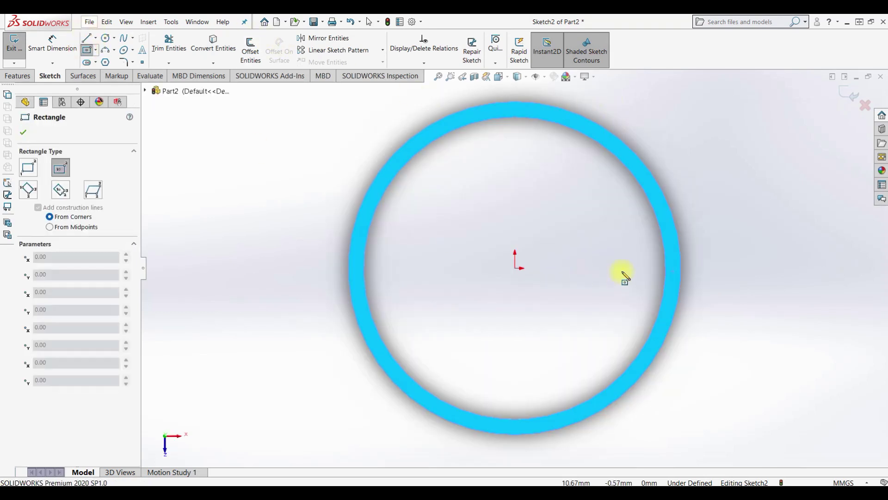
{"action": "left_click", "coordinate": [627, 256]}
{"action": "key", "text": "Escape"}
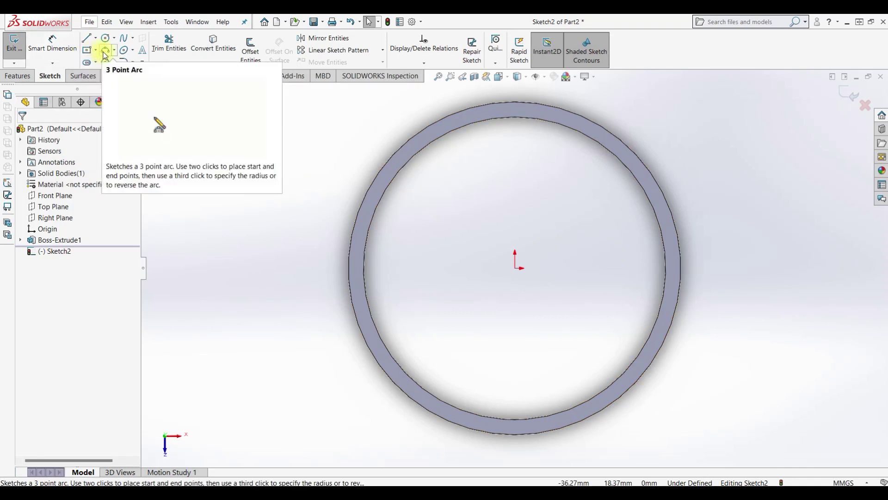
{"action": "left_click", "coordinate": [96, 50]}
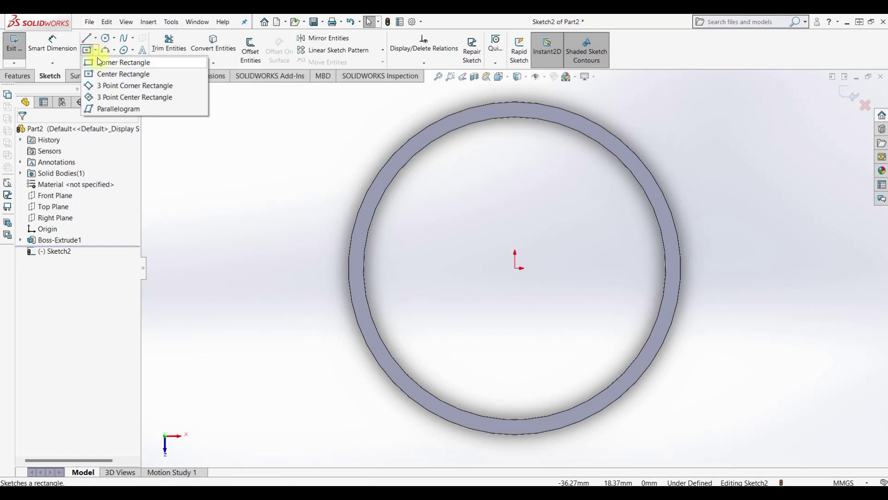
{"action": "left_click", "coordinate": [619, 242]}
{"action": "left_click", "coordinate": [729, 293]}
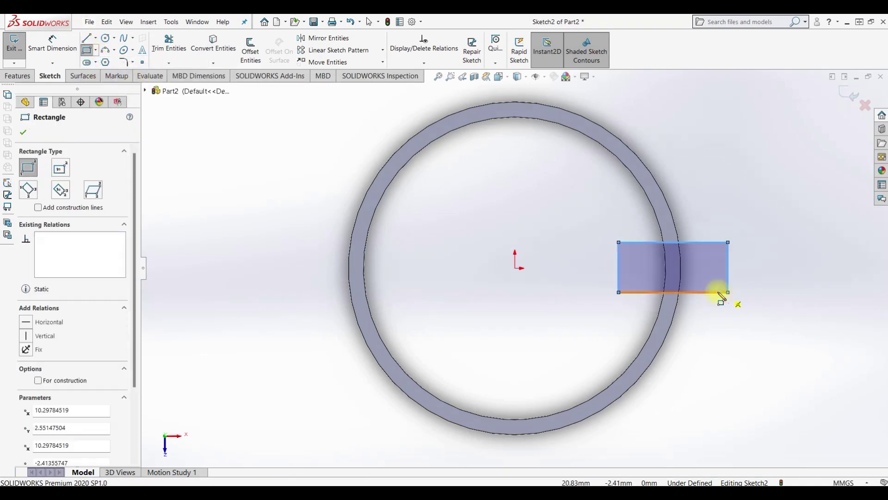
Add a horizontal centerline from the origin and make the rectangle symmetric about it.
{"action": "left_click", "coordinate": [86, 37]}
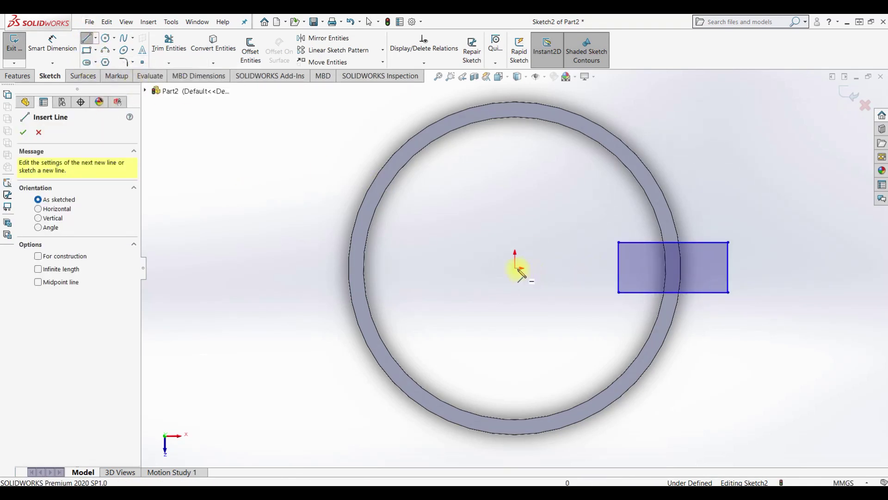
{"action": "left_click_drag", "start_coordinate": [515, 267], "coordinate": [590, 268]}
{"action": "key", "text": "Escape"}
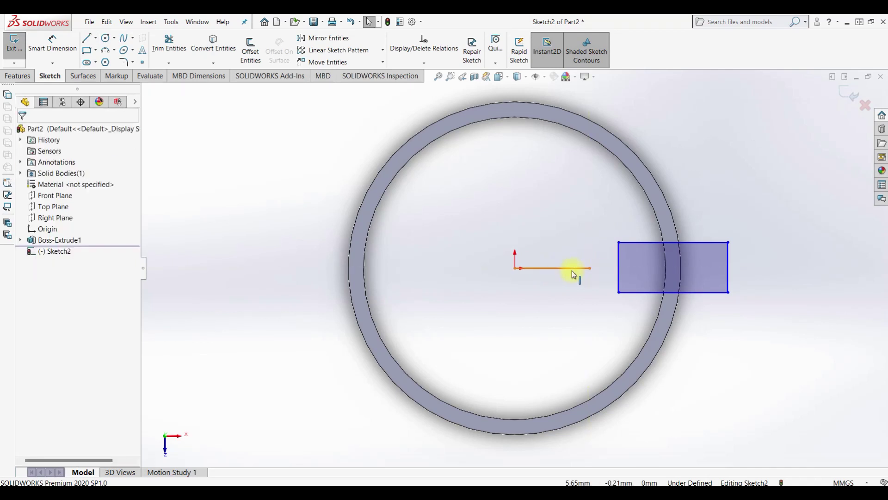
{"action": "left_click", "coordinate": [572, 268]}
{"action": "left_click", "coordinate": [601, 242]}
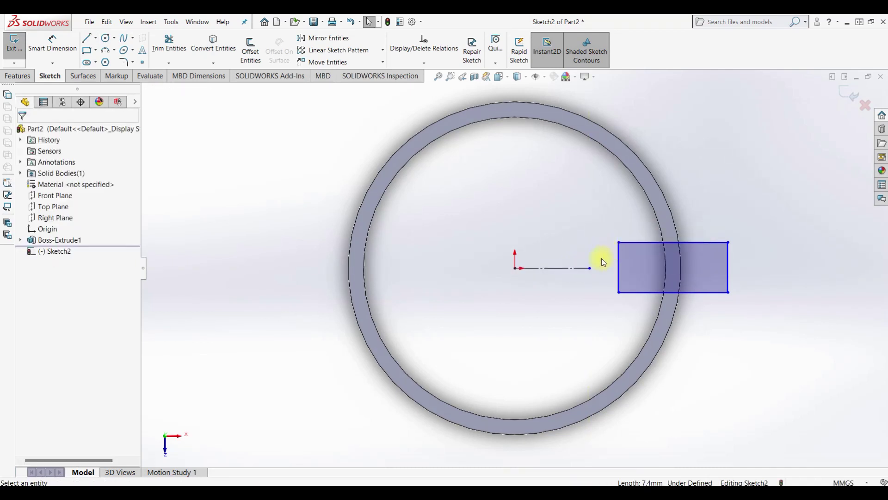
{"action": "left_click", "coordinate": [646, 242]}
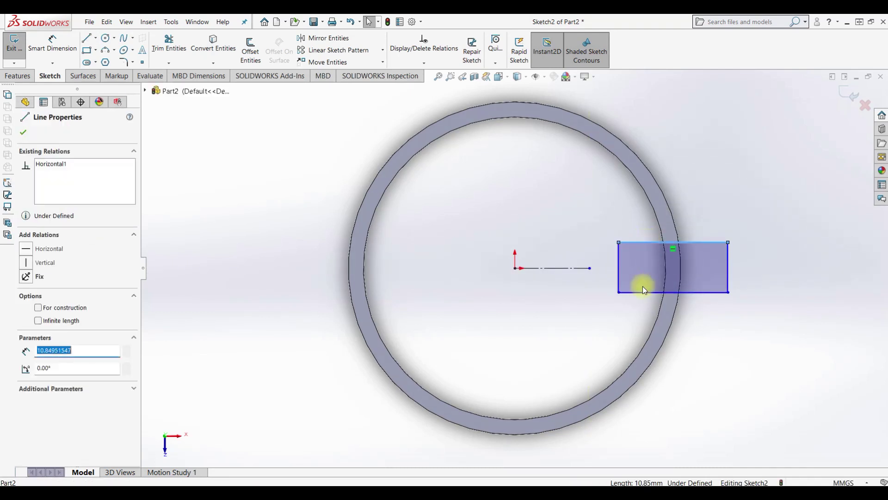
{"action": "left_click", "coordinate": [643, 292], "text": "ctrl"}
{"action": "left_click", "coordinate": [573, 273], "text": "ctrl"}
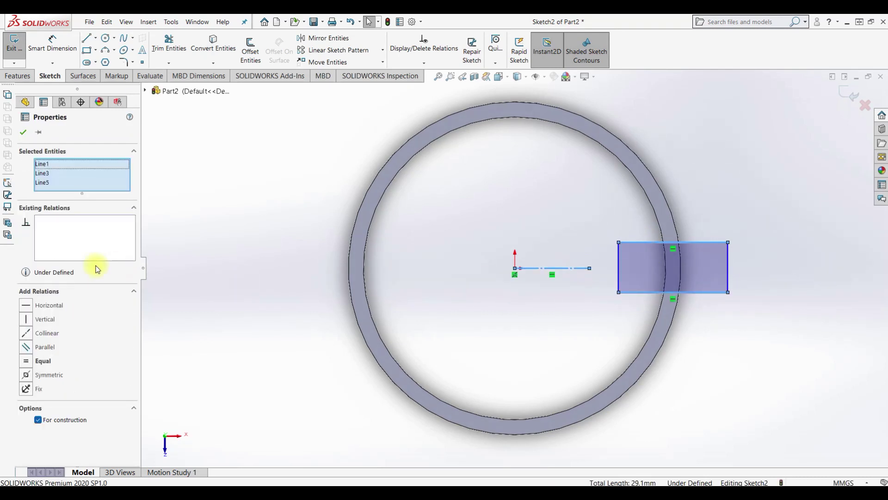
{"action": "left_click", "coordinate": [27, 376]}
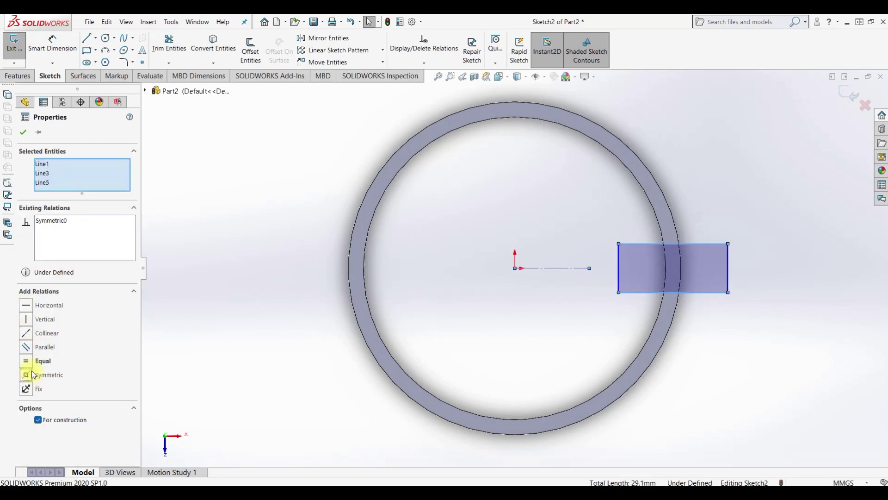
{"action": "left_click", "coordinate": [586, 290]}
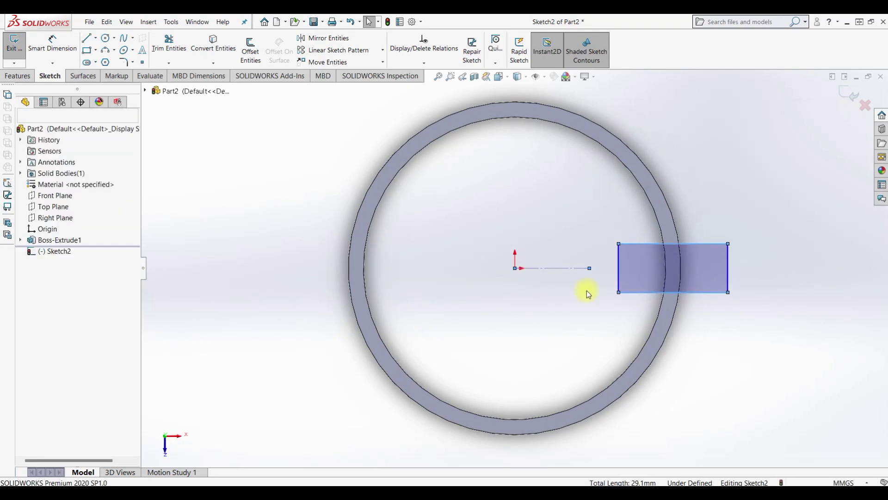
Dimension the rectangle's height to 3 mm.
{"action": "left_click", "coordinate": [63, 49]}
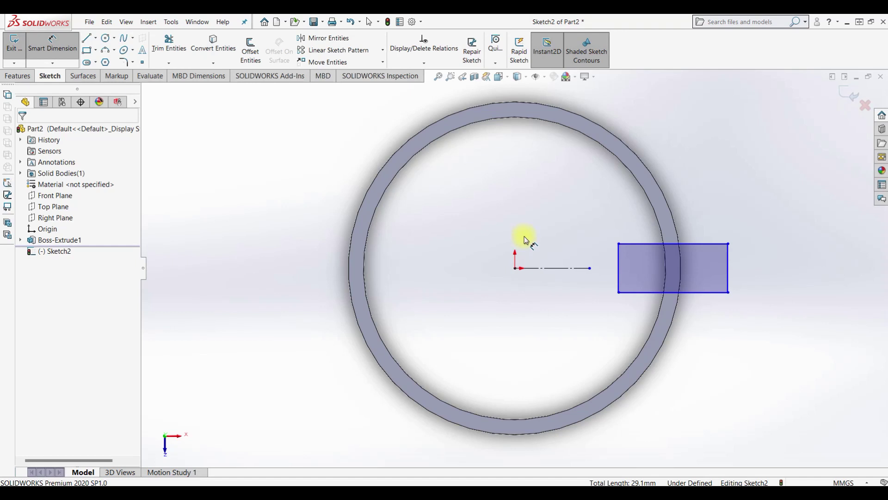
{"action": "left_click", "coordinate": [729, 259]}
{"action": "left_click", "coordinate": [790, 266]}
{"action": "type", "text": "3"}
{"action": "key", "text": "Return"}
{"action": "key", "text": "Escape"}
{"action": "left_click", "coordinate": [590, 267]}
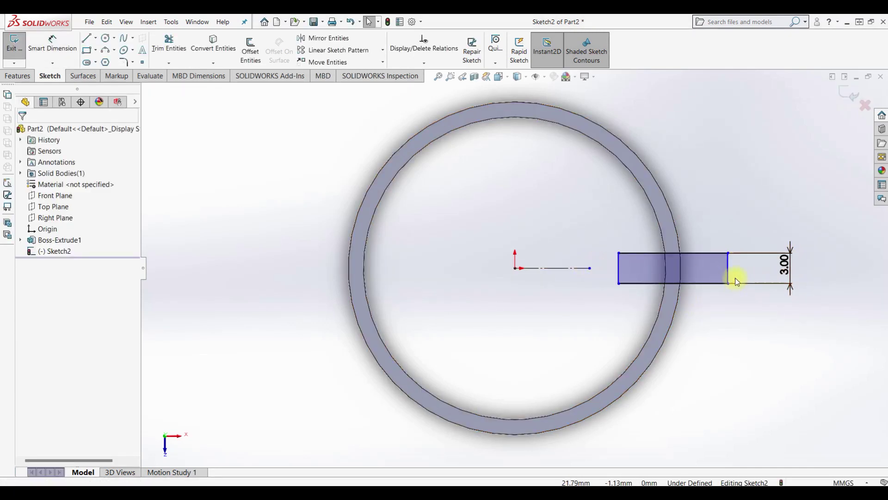
Make the rectangle's right edge tangent to the outer circle and its left edge coincident with the origin.
{"action": "left_click", "coordinate": [730, 270]}
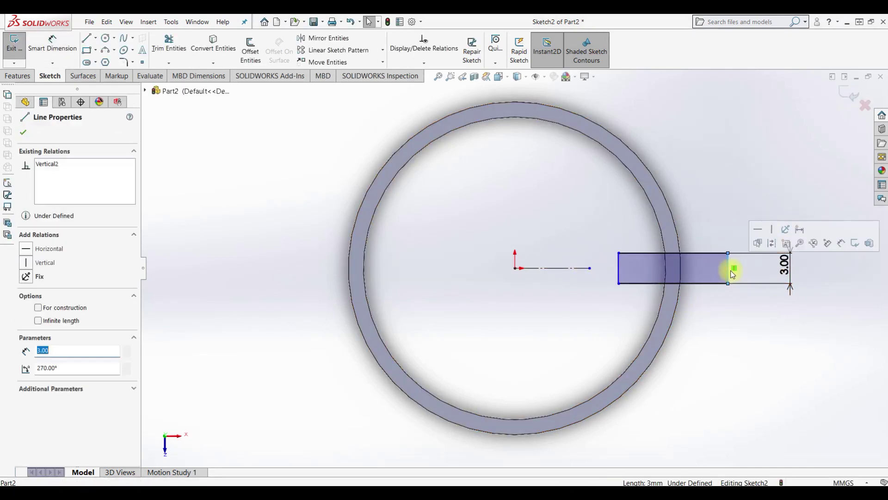
{"action": "left_click", "coordinate": [681, 246], "text": "ctrl"}
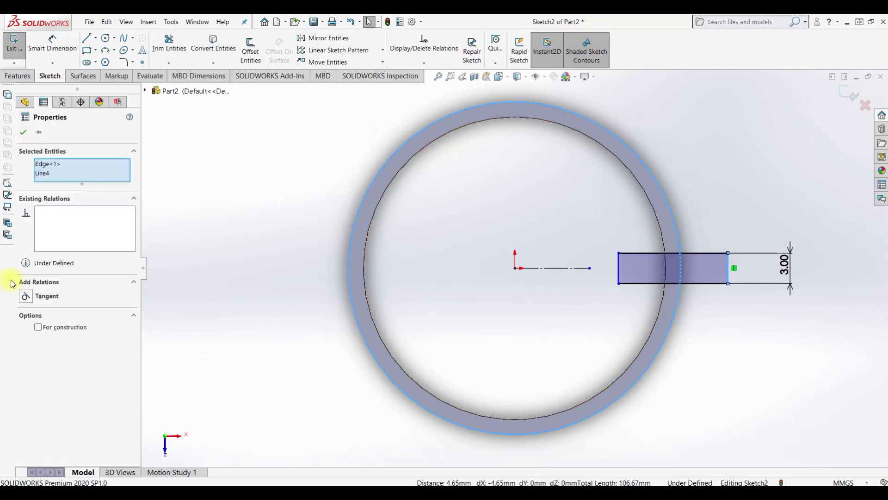
{"action": "left_click", "coordinate": [26, 296]}
{"action": "key", "text": "Escape"}
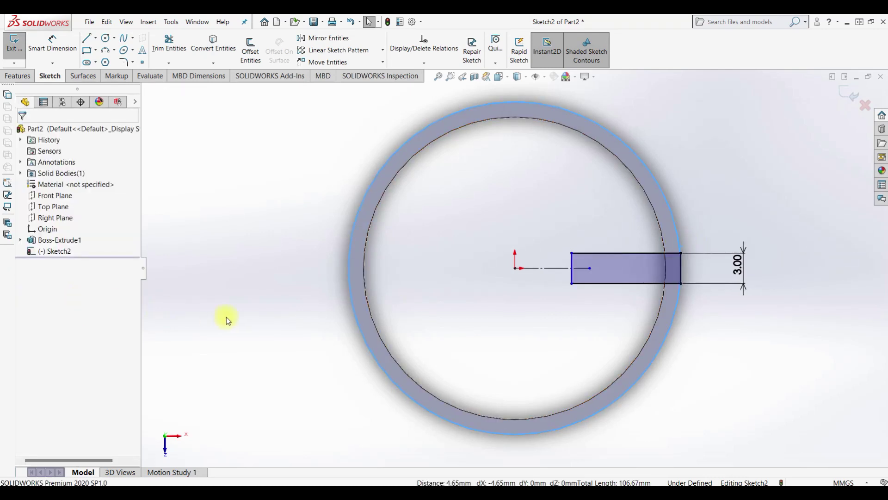
{"action": "left_click", "coordinate": [571, 277]}
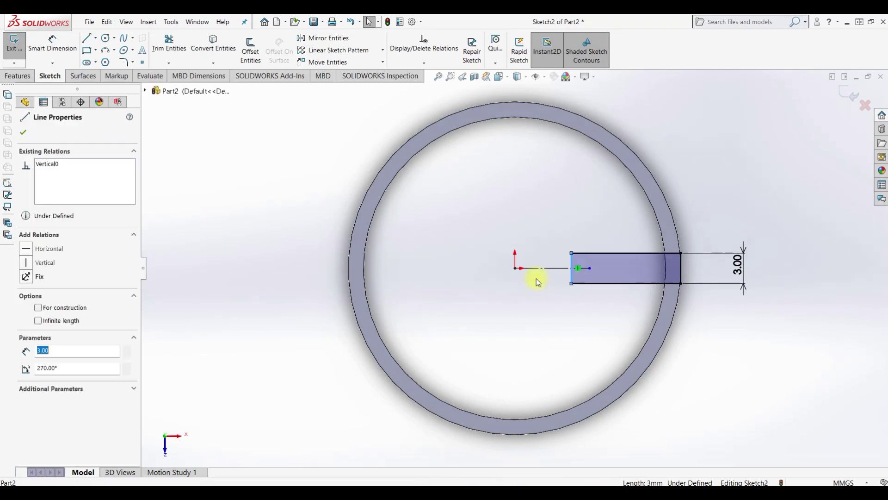
{"action": "left_click", "coordinate": [515, 268], "text": "ctrl"}
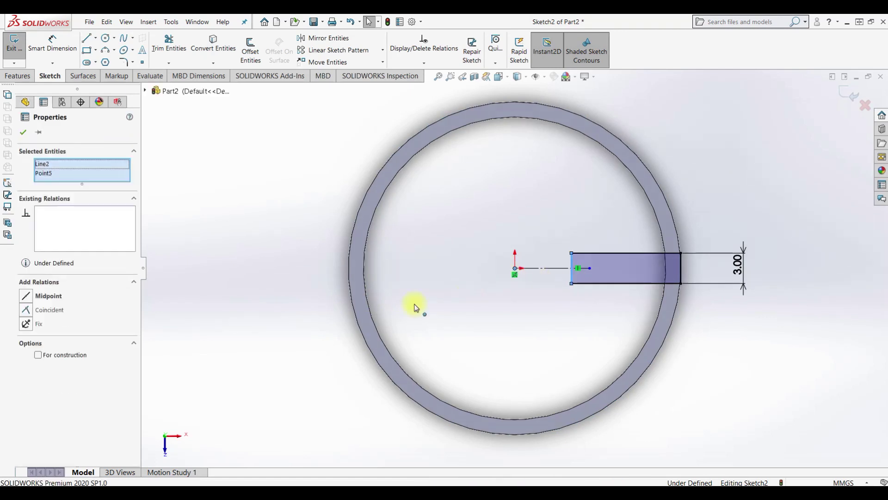
{"action": "left_click", "coordinate": [26, 309]}
{"action": "key", "text": "Escape"}
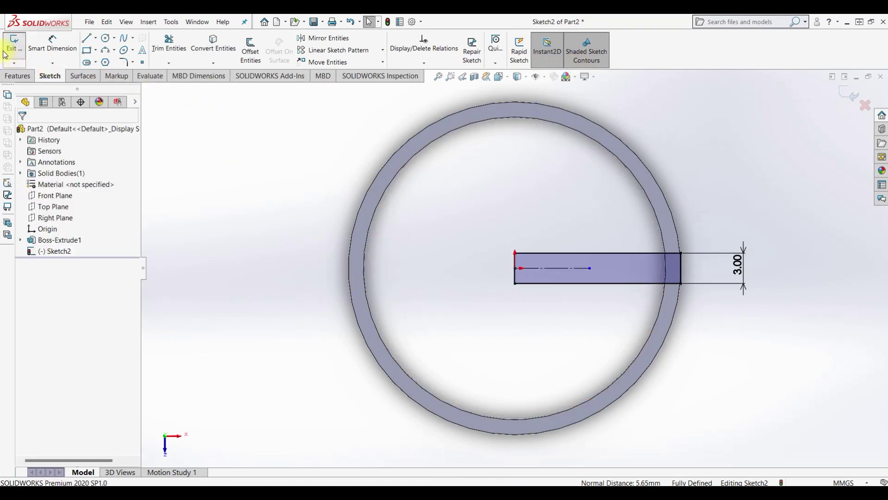
{"action": "left_click", "coordinate": [14, 44]}
Cut the rectangle sketch 4 mm deep to notch the tube's top rim.
{"action": "mouse_move", "coordinate": [559, 330]}
{"action": "middle_mouse_down"}
{"action": "mouse_move", "coordinate": [547, 243]}
{"action": "mouse_move", "coordinate": [532, 237]}
{"action": "middle_mouse_up"}
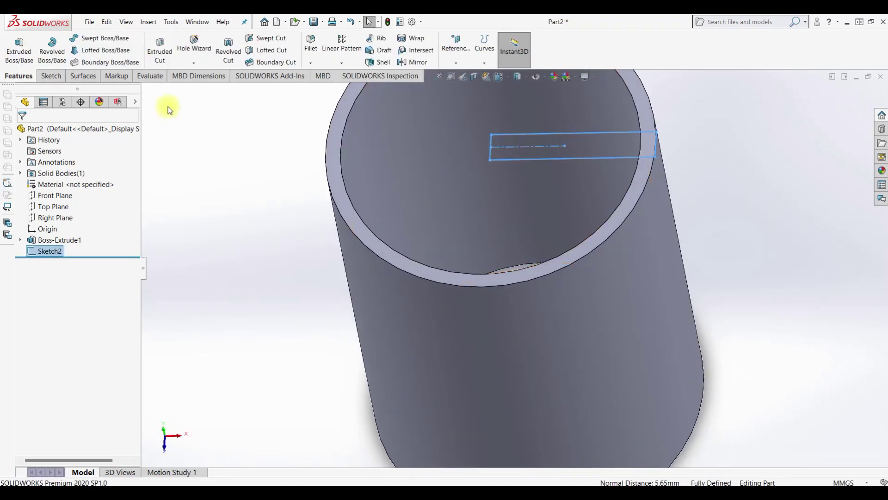
{"action": "left_click", "coordinate": [152, 54]}
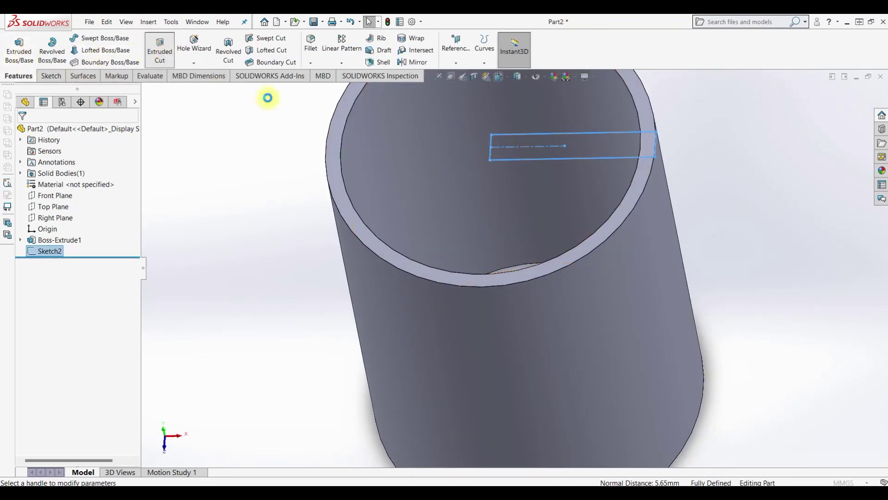
{"action": "type", "text": "44.00mm"}
{"action": "key", "text": "Return"}
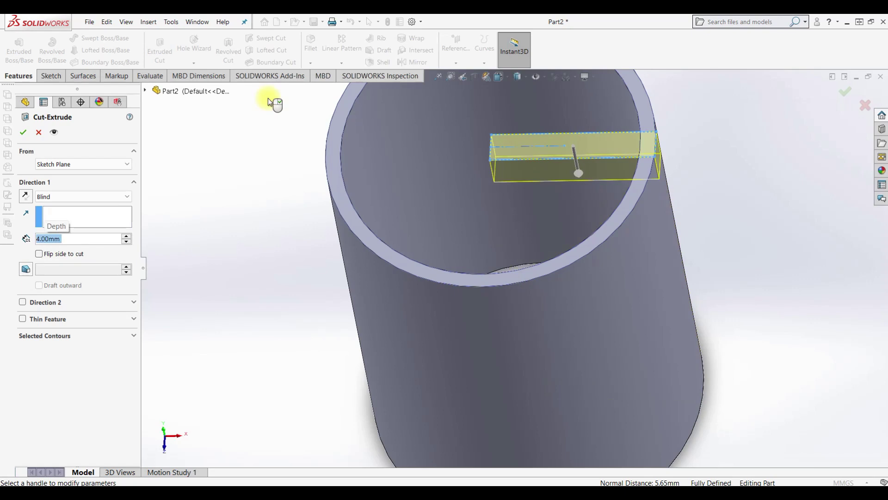
{"action": "left_click", "coordinate": [23, 132]}
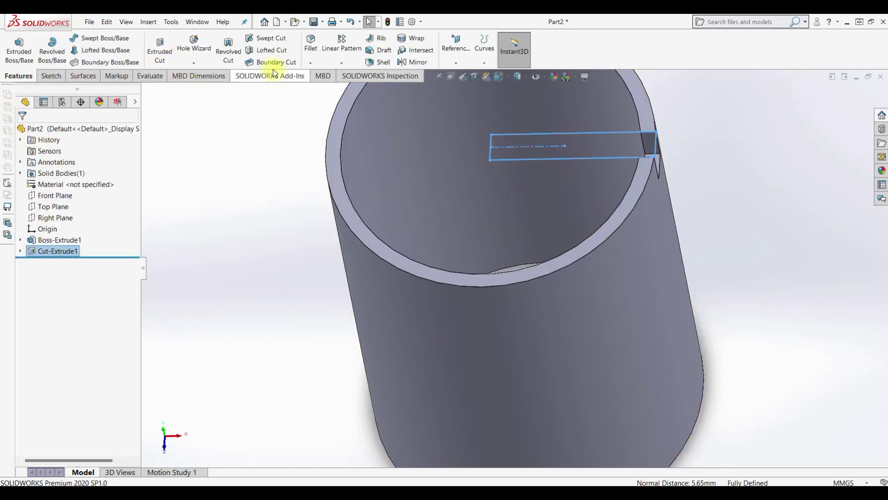
Mirror Cut-Extrude1 across the Top Plane to the opposite end.
{"action": "left_click", "coordinate": [342, 62]}
{"action": "left_click", "coordinate": [349, 99]}
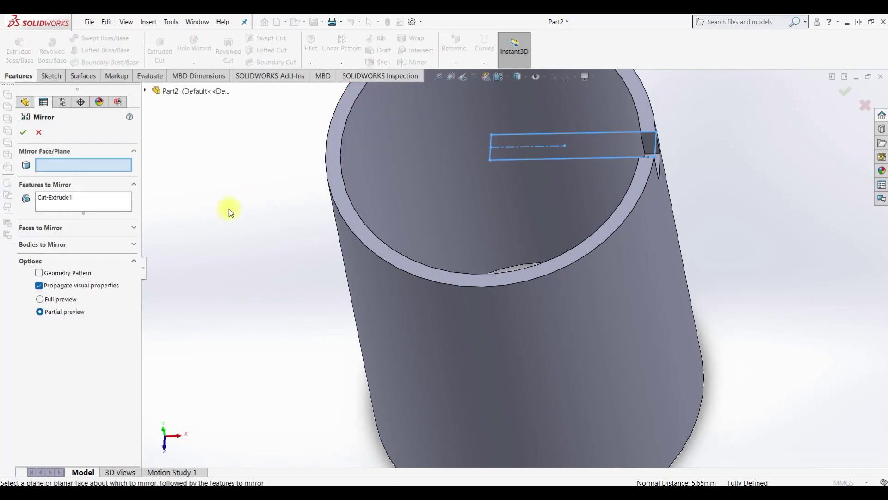
{"action": "key", "text": "f"}
{"action": "left_click", "coordinate": [145, 90]}
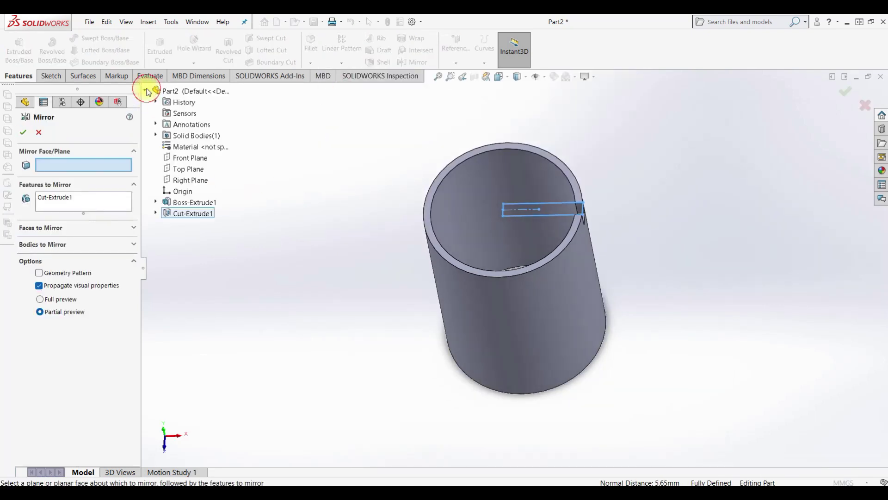
{"action": "left_click", "coordinate": [194, 170]}
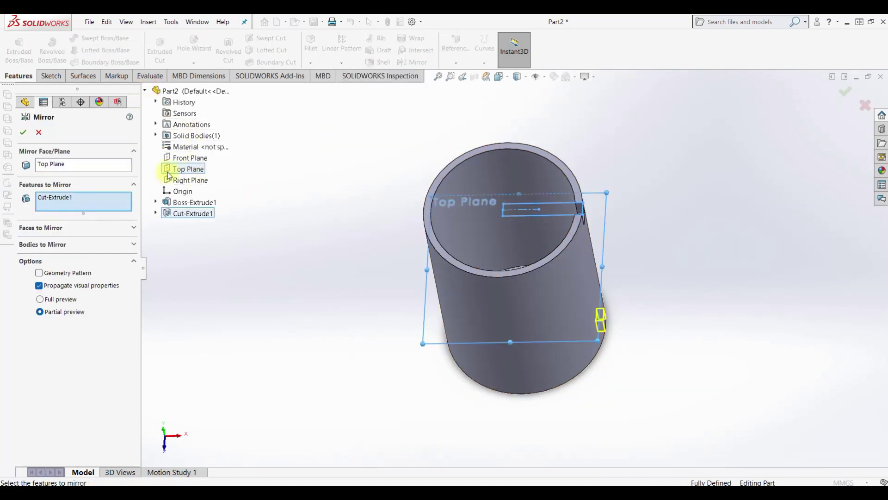
{"action": "left_click", "coordinate": [22, 132]}
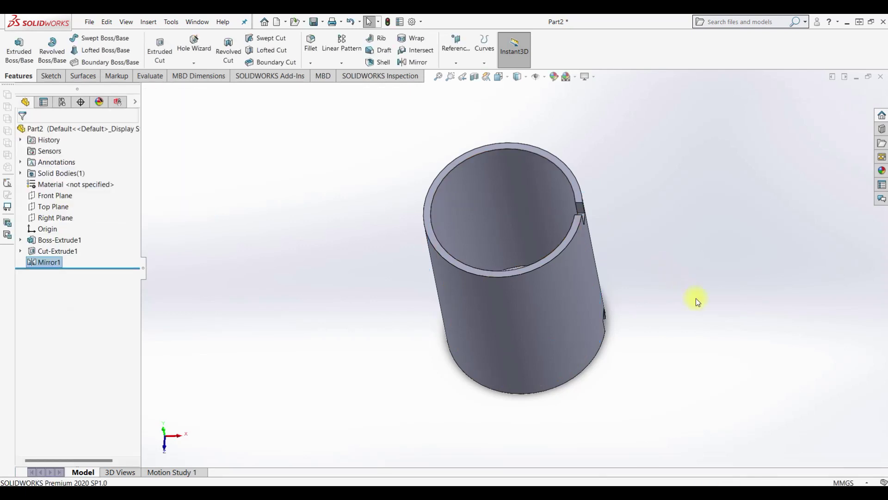
{"action": "left_click", "coordinate": [743, 319]}
{"action": "middle_click_drag", "start_coordinate": [626, 304], "coordinate": [446, 254]}
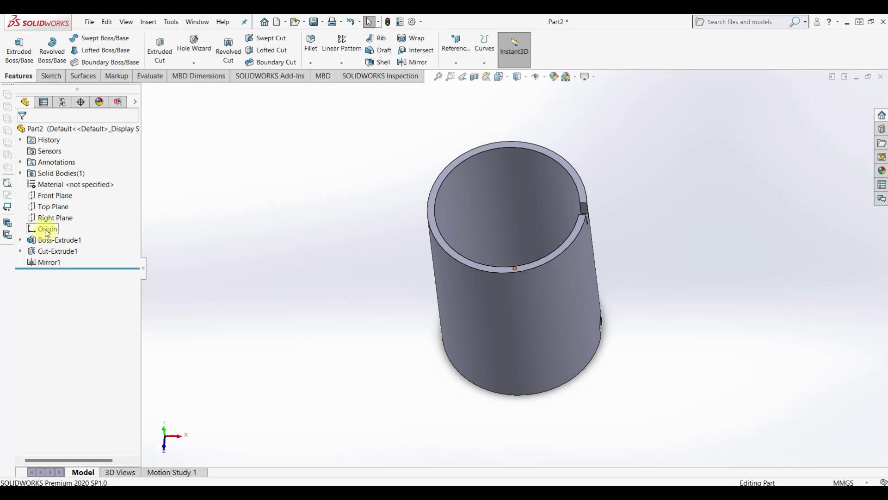
Set the part's material to Copper.
{"action": "right_click", "coordinate": [54, 186]}
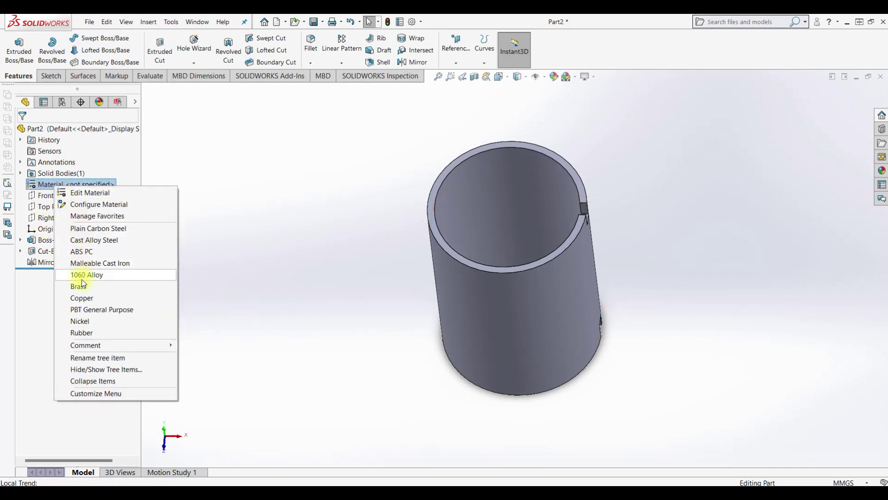
{"action": "left_click", "coordinate": [83, 297]}
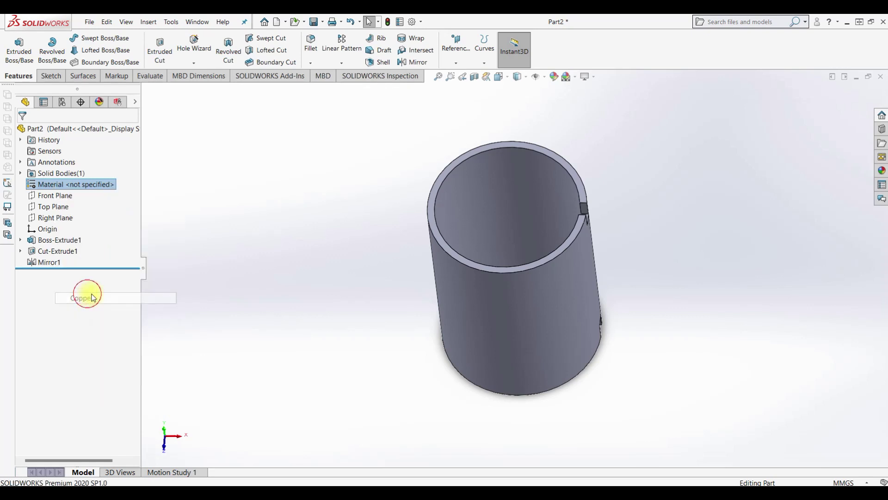
{"action": "left_click", "coordinate": [312, 231]}
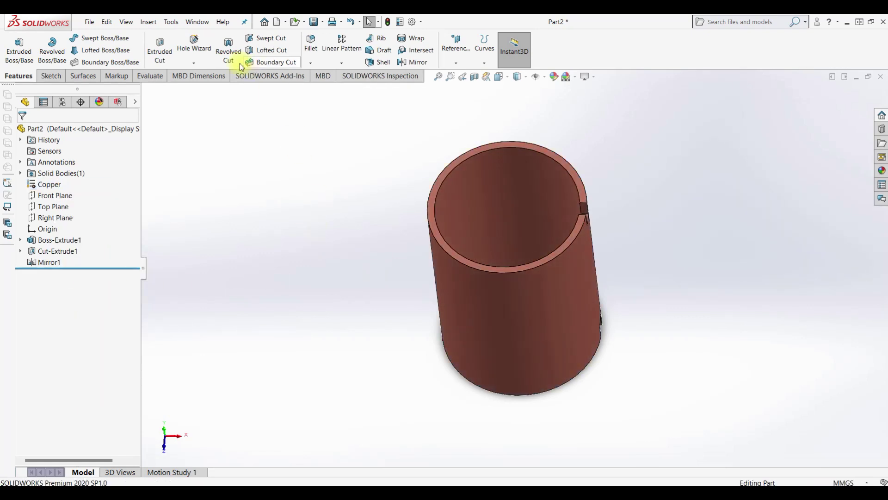
Save the part as 1-02.2.SLDPRT.
{"action": "left_click", "coordinate": [314, 23]}
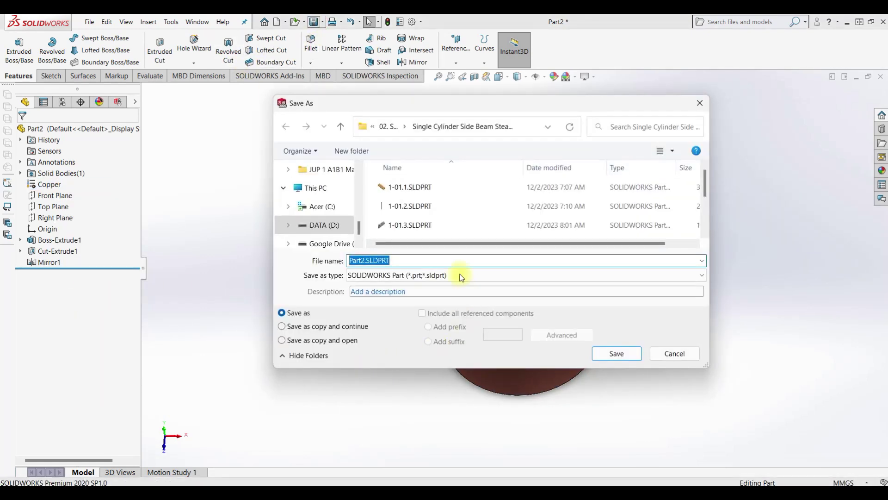
{"action": "left_click", "coordinate": [411, 230]}
{"action": "left_click", "coordinate": [367, 261]}
{"action": "left_click", "coordinate": [367, 261]}
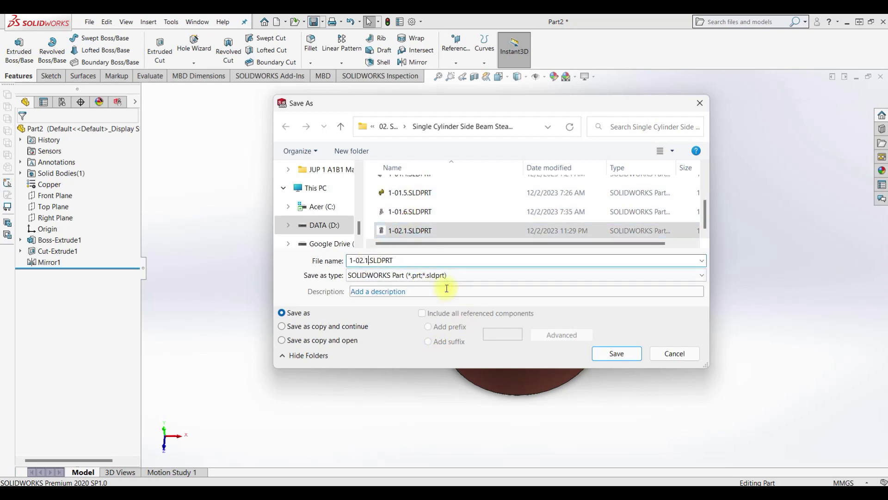
{"action": "key", "text": "BackSpace"}
{"action": "type", "text": "2"}
{"action": "key", "text": "Return"}
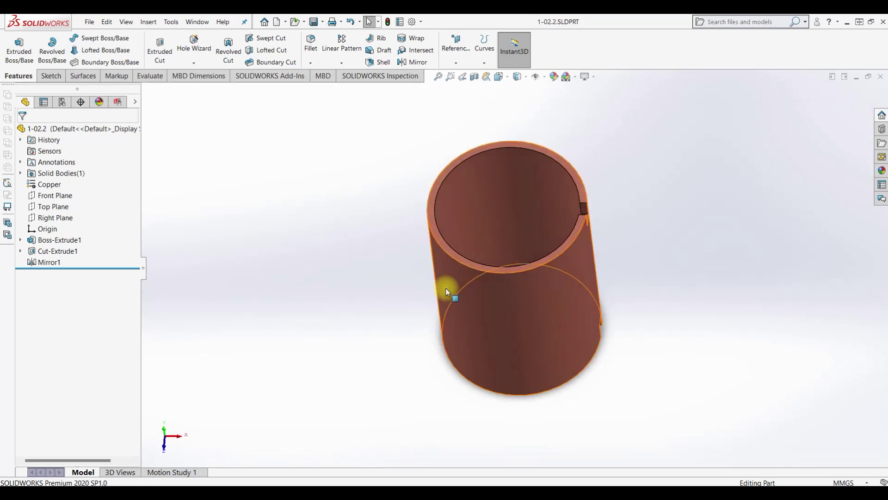
{"action": "key", "text": "z"}
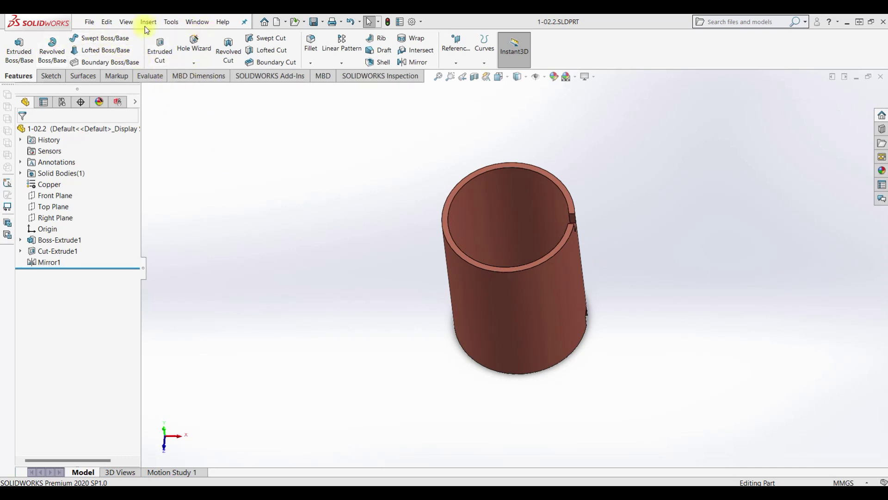
{"action": "left_click", "coordinate": [277, 23]}
Create a new part and sketch an origin-centred circle on the Top Plane.
{"action": "left_click", "coordinate": [374, 377]}
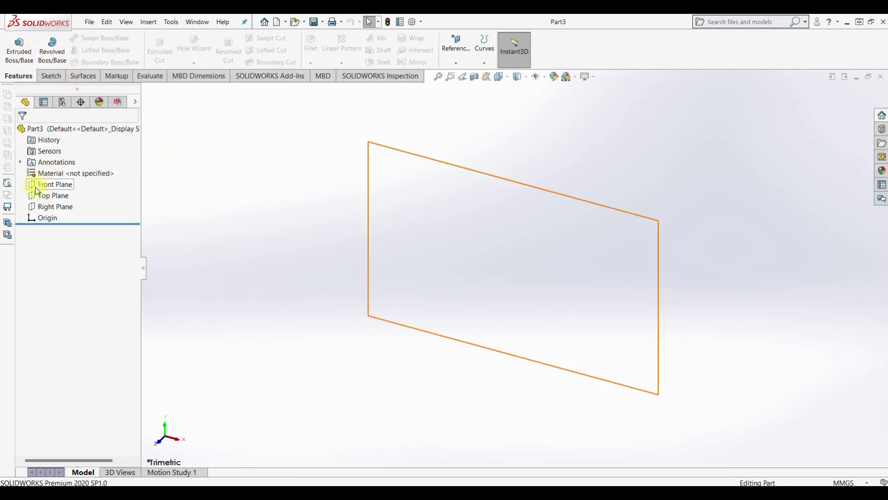
{"action": "left_click", "coordinate": [46, 195]}
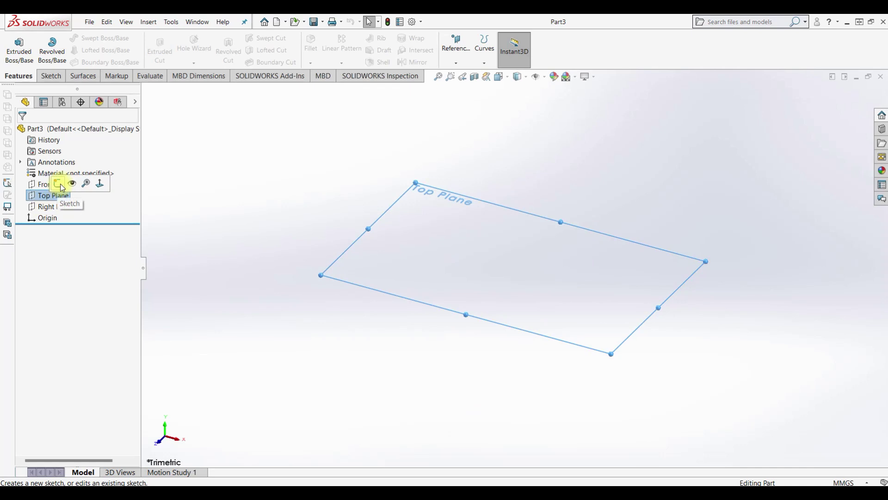
{"action": "left_click", "coordinate": [60, 185]}
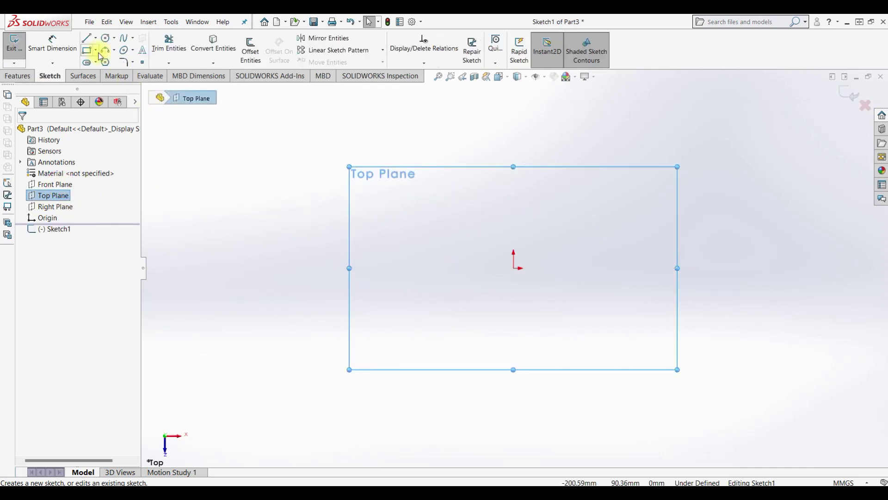
{"action": "left_click", "coordinate": [111, 42]}
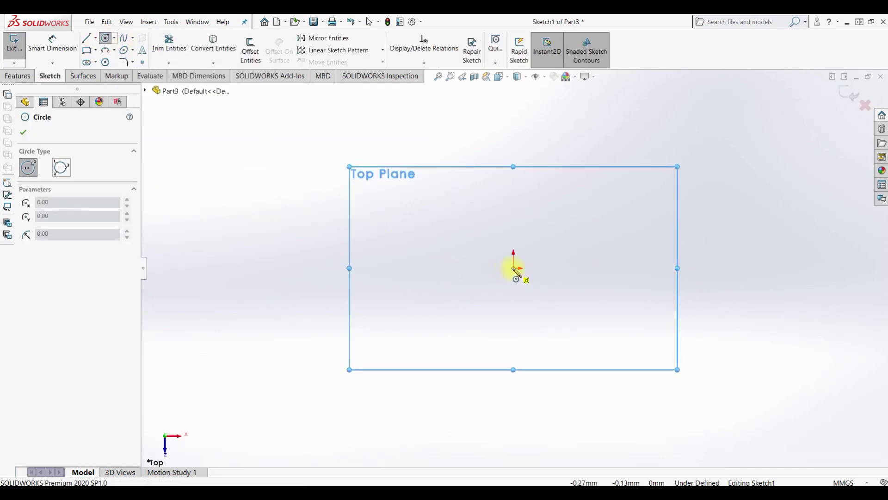
{"action": "left_click", "coordinate": [514, 268]}
{"action": "left_click", "coordinate": [410, 258]}
Draw a corner rectangle overlapping the circle and a horizontal construction centerline from the origin.
{"action": "left_click", "coordinate": [88, 50]}
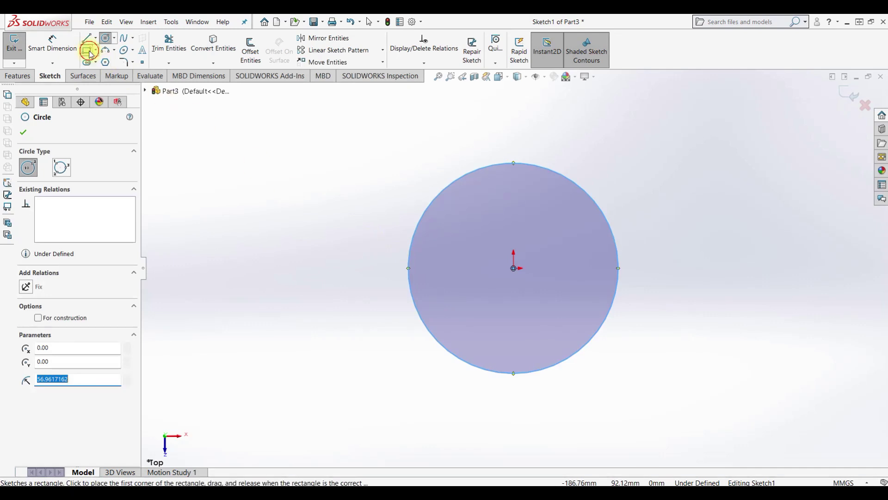
{"action": "left_click", "coordinate": [514, 224]}
{"action": "left_click", "coordinate": [682, 326]}
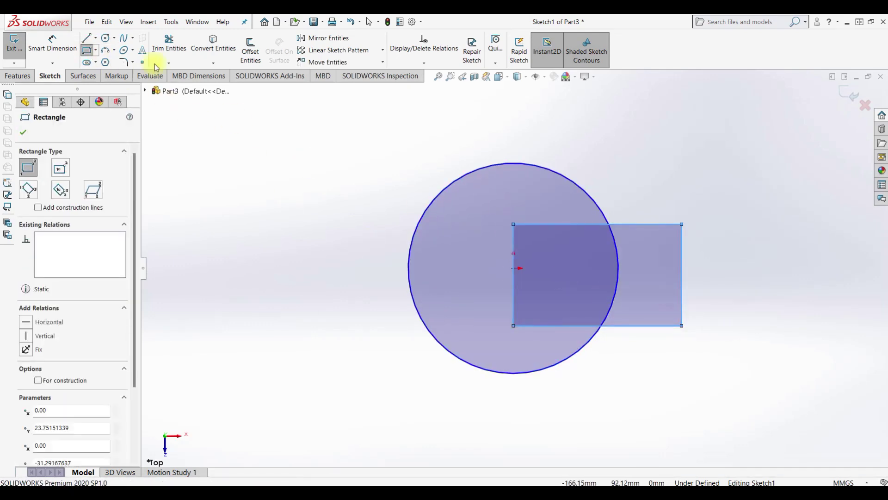
{"action": "left_click", "coordinate": [87, 38]}
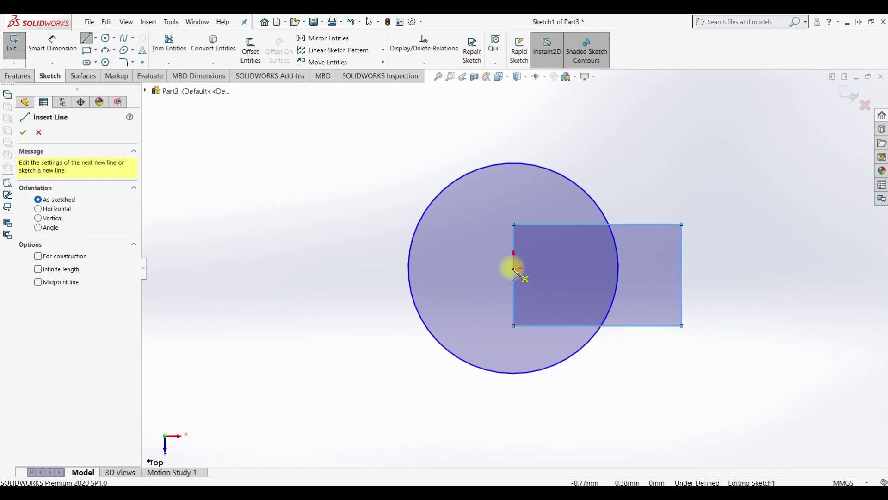
{"action": "left_click", "coordinate": [513, 267]}
{"action": "left_click", "coordinate": [602, 268]}
{"action": "key", "text": "Escape"}
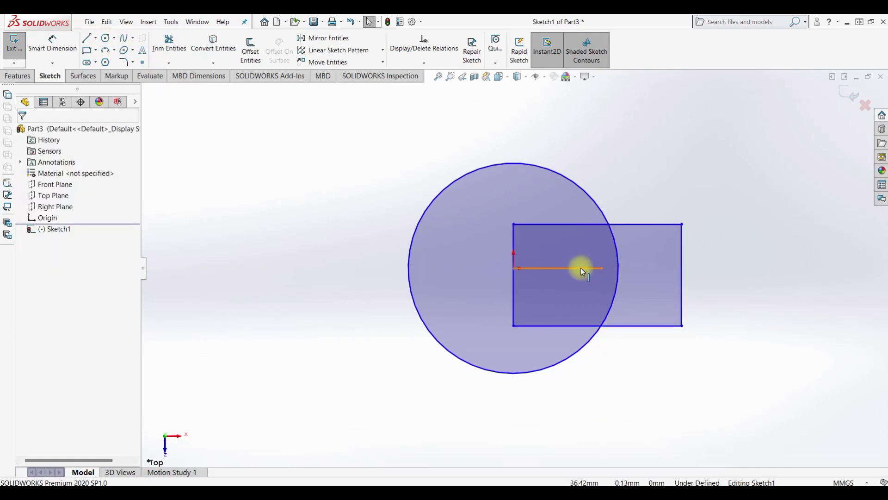
{"action": "left_click", "coordinate": [581, 268]}
{"action": "left_click", "coordinate": [619, 239]}
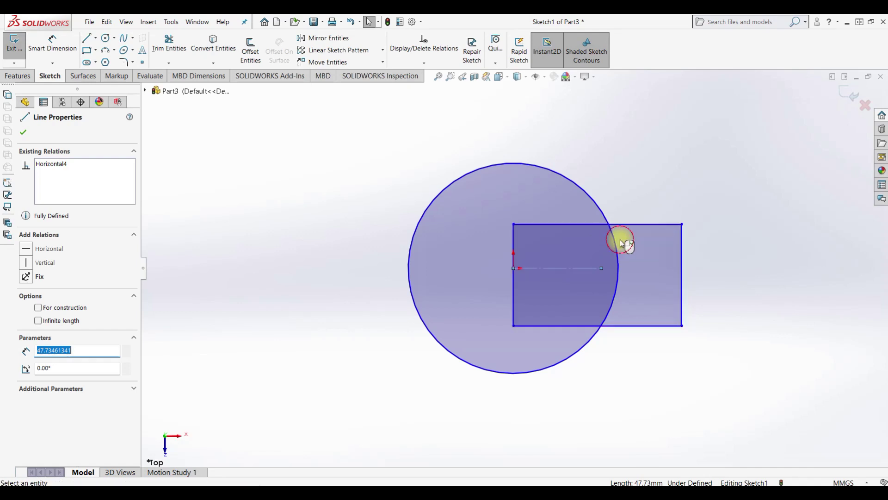
{"action": "key", "text": "Escape"}
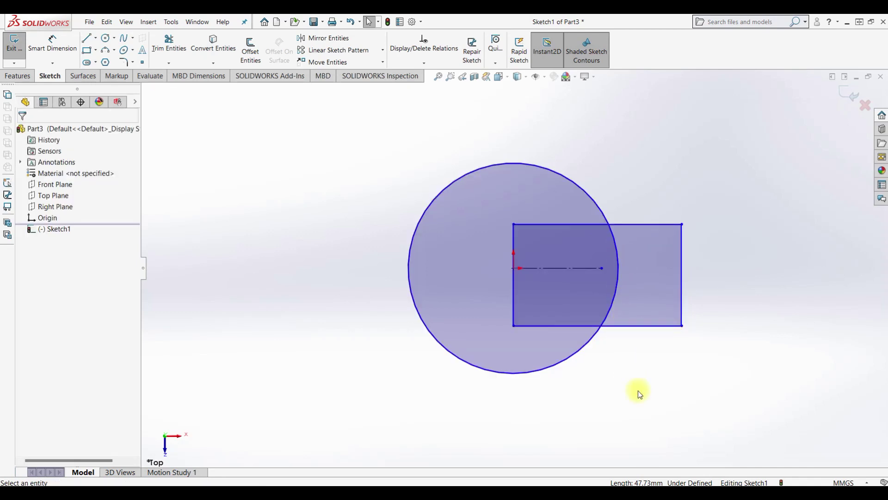
Make the rectangle's top and bottom edges symmetric about the centerline, then dimension its height.
{"action": "left_click", "coordinate": [587, 227]}
{"action": "left_click", "coordinate": [579, 326], "text": "ctrl"}
{"action": "left_click", "coordinate": [580, 268], "text": "ctrl"}
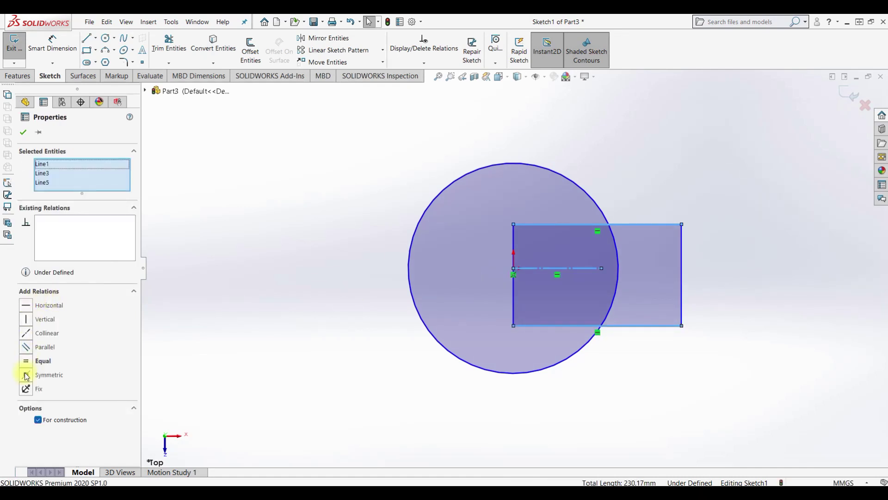
{"action": "left_click", "coordinate": [25, 375]}
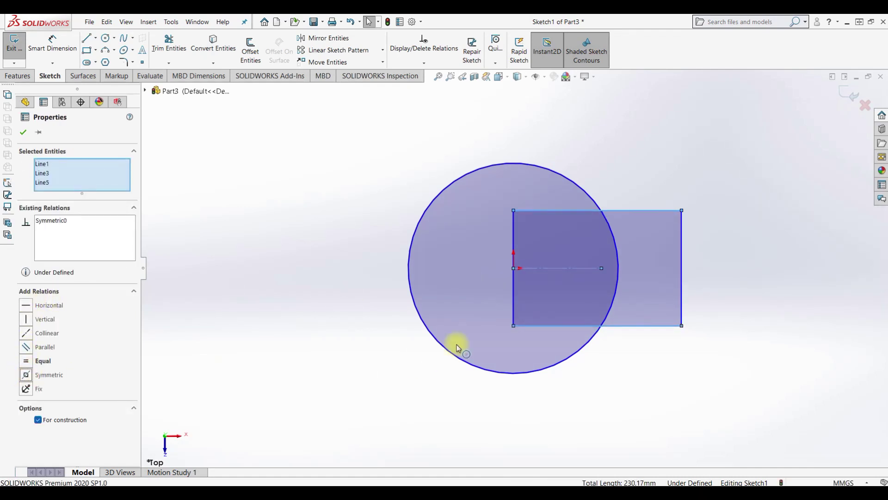
{"action": "left_click", "coordinate": [456, 362]}
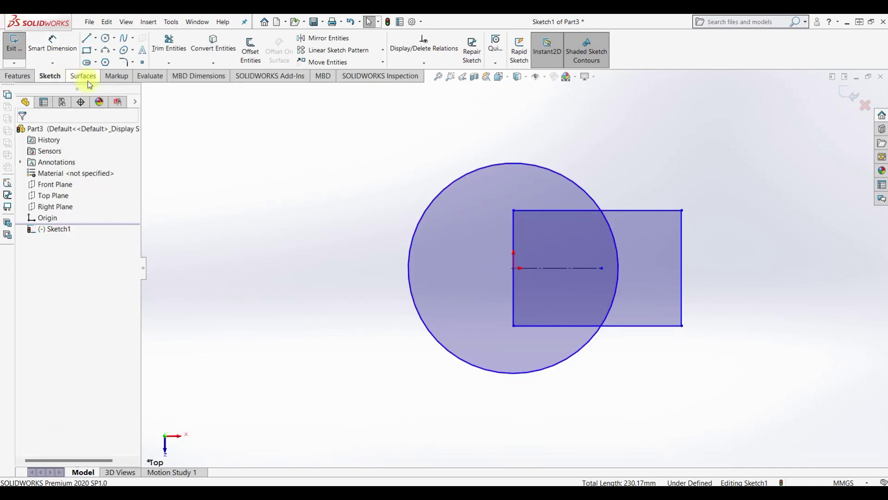
{"action": "left_click", "coordinate": [54, 42]}
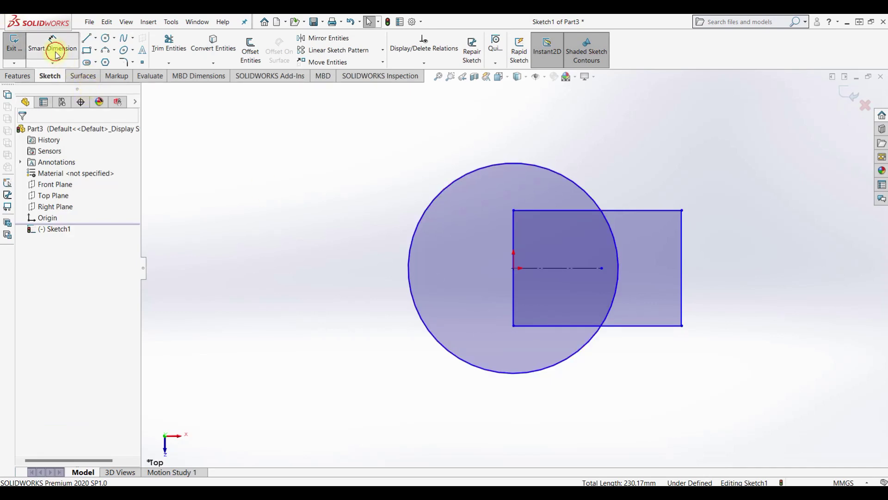
{"action": "left_click", "coordinate": [684, 260]}
{"action": "left_click", "coordinate": [722, 255]}
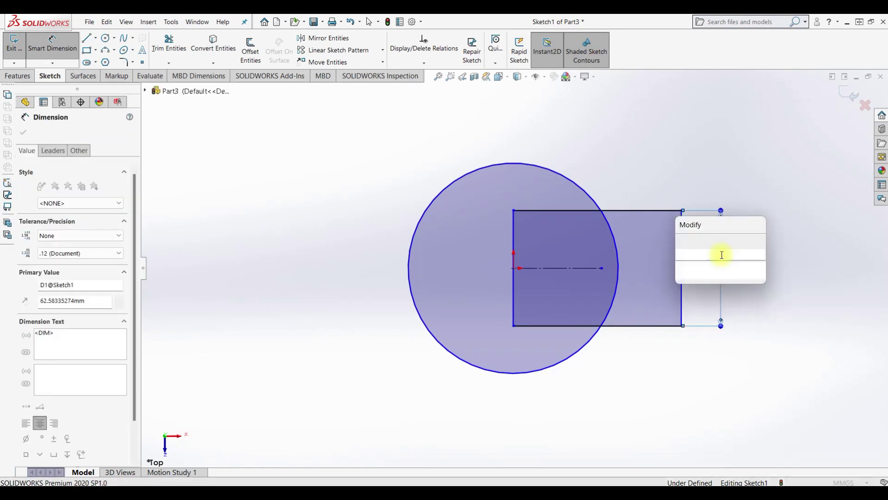
{"action": "type", "text": "1"}
Set the rectangle height to 18 mm and shift its left edge right of the origin.
{"action": "key", "text": "Return"}
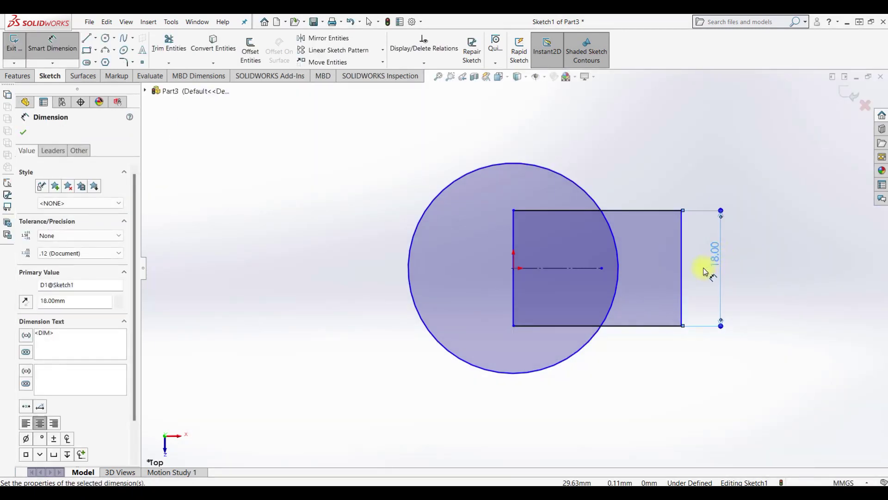
{"action": "key", "text": "Escape"}
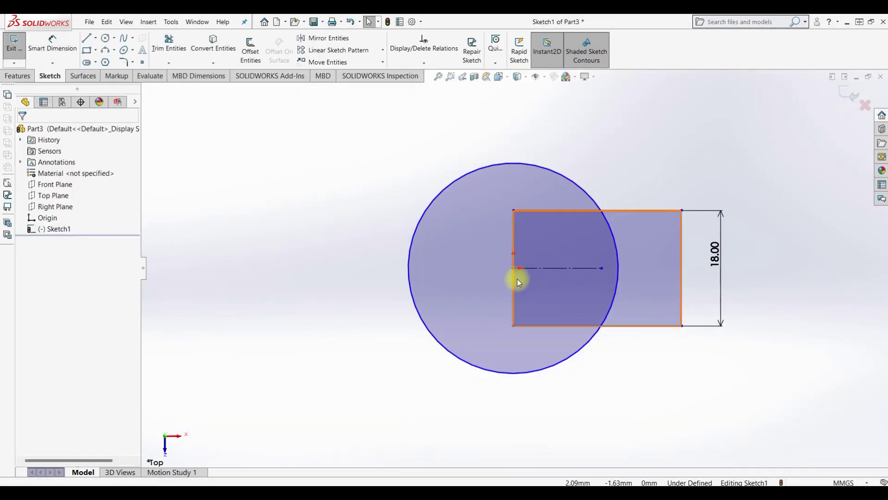
{"action": "left_click_drag", "start_coordinate": [514, 285], "coordinate": [557, 289]}
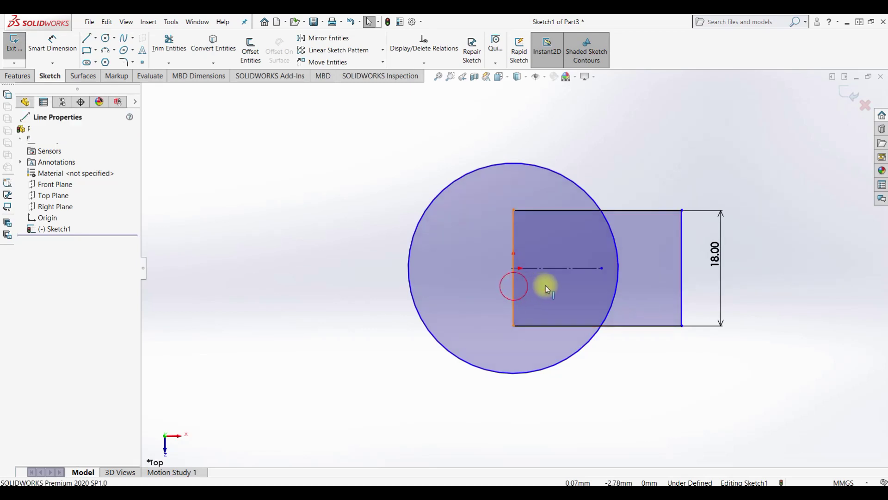
{"action": "left_click", "coordinate": [555, 282]}
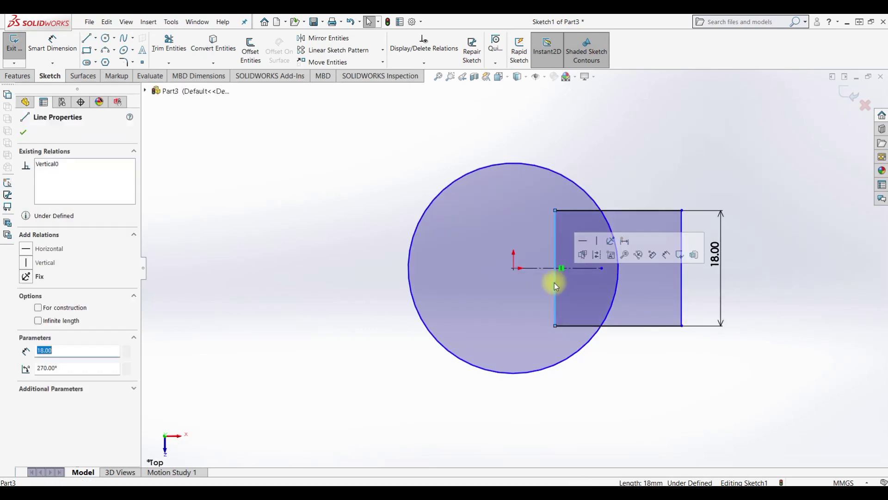
{"action": "left_click", "coordinate": [515, 271], "text": "ctrl"}
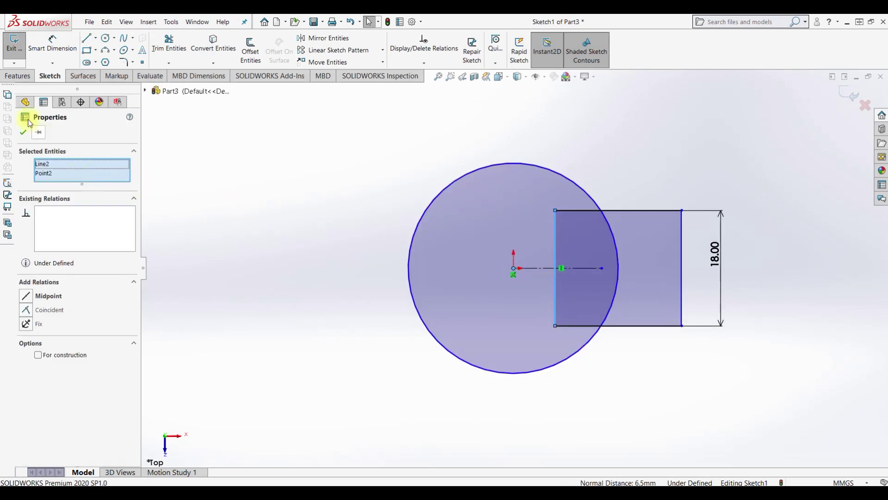
{"action": "left_click", "coordinate": [336, 261]}
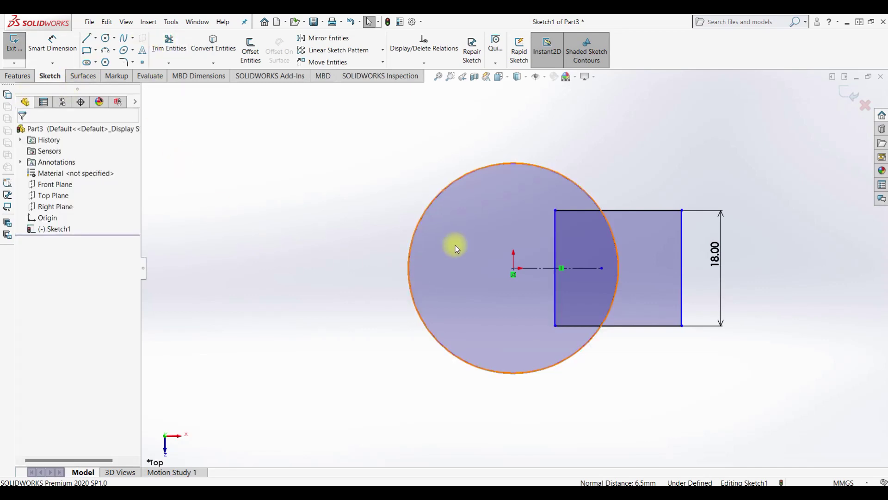
Dimension the circle to 35 mm diameter.
{"action": "left_click", "coordinate": [53, 47]}
{"action": "left_click", "coordinate": [619, 257]}
{"action": "left_click", "coordinate": [659, 165]}
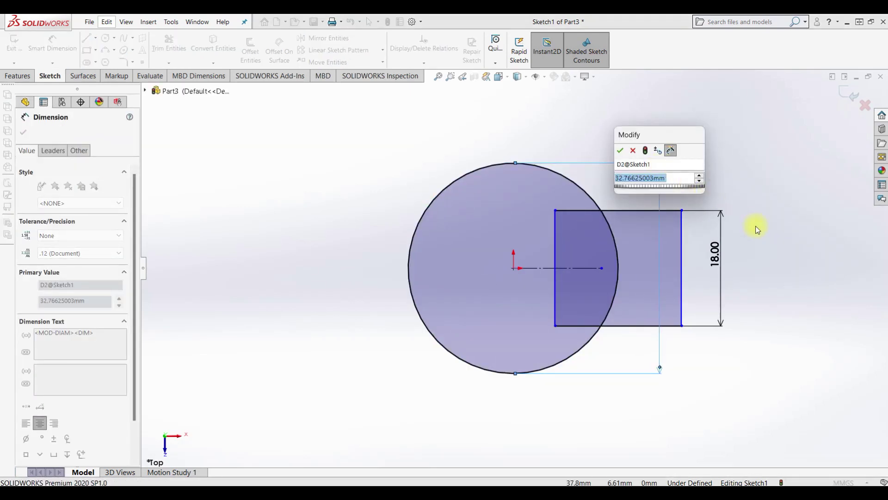
{"action": "type", "text": "35"}
{"action": "key", "text": "Return"}
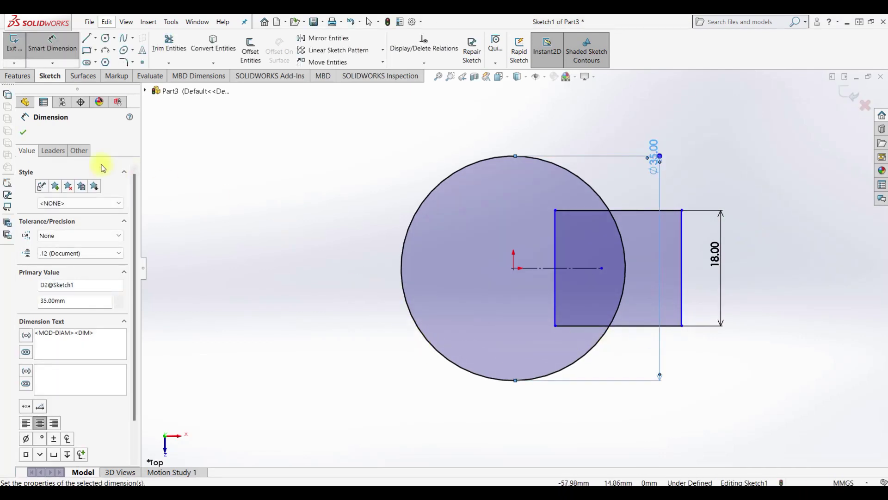
Set the origin-to-right-edge distance to 33 mm, entered as 28+5.
{"action": "left_click", "coordinate": [513, 268]}
{"action": "left_click", "coordinate": [682, 285]}
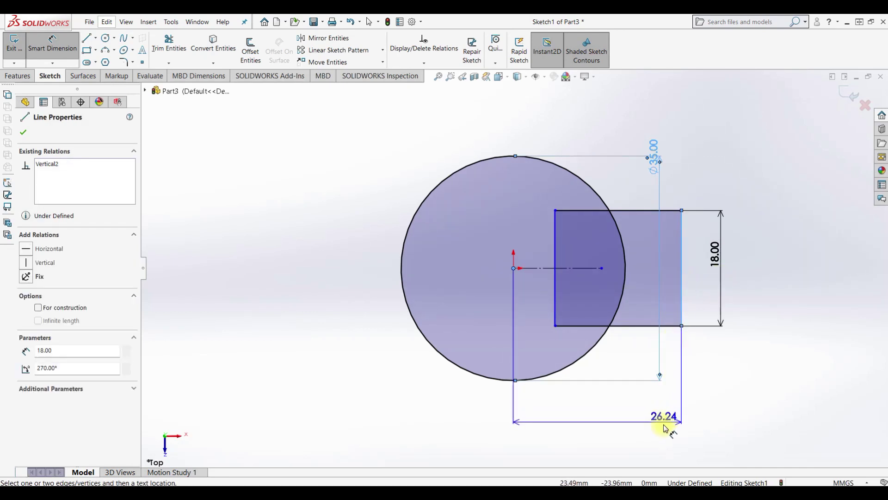
{"action": "left_click", "coordinate": [665, 435]}
{"action": "type", "text": "28+5"}
{"action": "key", "text": "Return"}
{"action": "key", "text": "Escape"}
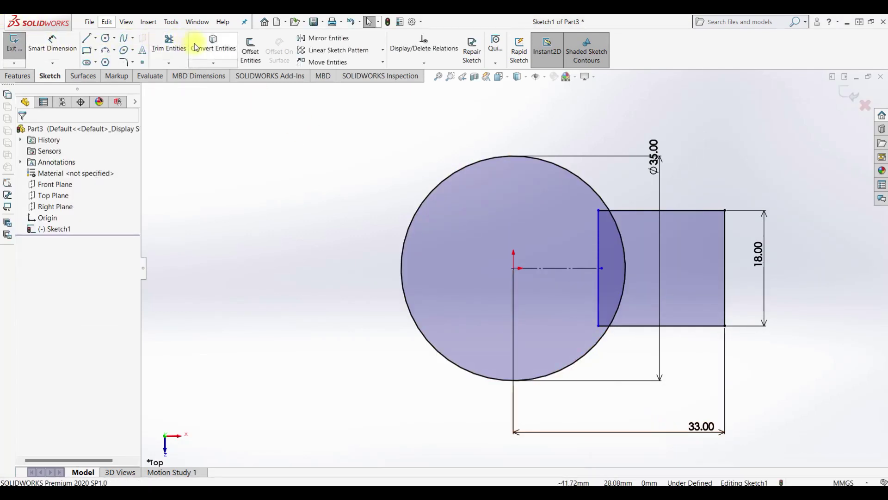
{"action": "left_click", "coordinate": [168, 51]}
Trim the extra circle arc and rectangle lines, leaving a concave arc side, and exit the sketch.
{"action": "mouse_move", "coordinate": [609, 189]}
{"action": "left_mouse_down"}
{"action": "mouse_move", "coordinate": [587, 221]}
{"action": "mouse_move", "coordinate": [601, 232]}
{"action": "left_mouse_up"}
{"action": "mouse_move", "coordinate": [582, 306]}
{"action": "left_mouse_down"}
{"action": "mouse_move", "coordinate": [606, 281]}
{"action": "mouse_move", "coordinate": [601, 330]}
{"action": "left_mouse_up"}
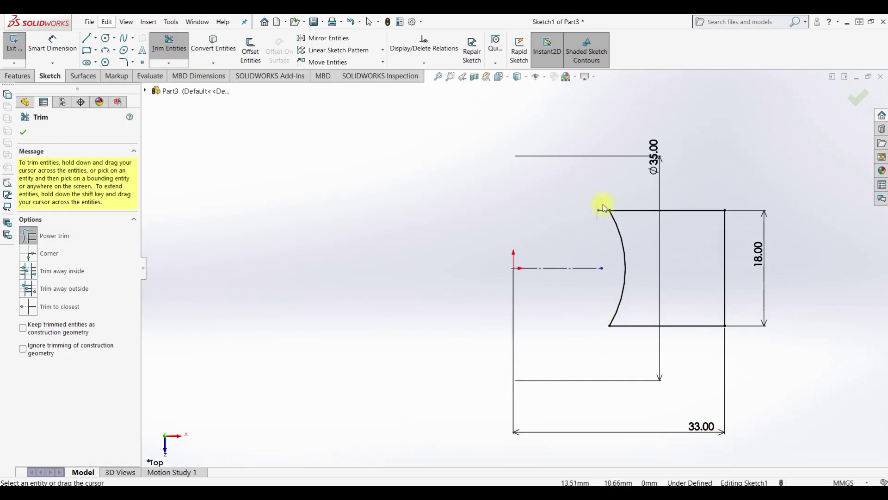
{"action": "left_click_drag", "start_coordinate": [602, 199], "coordinate": [589, 234]}
{"action": "key", "text": "Escape"}
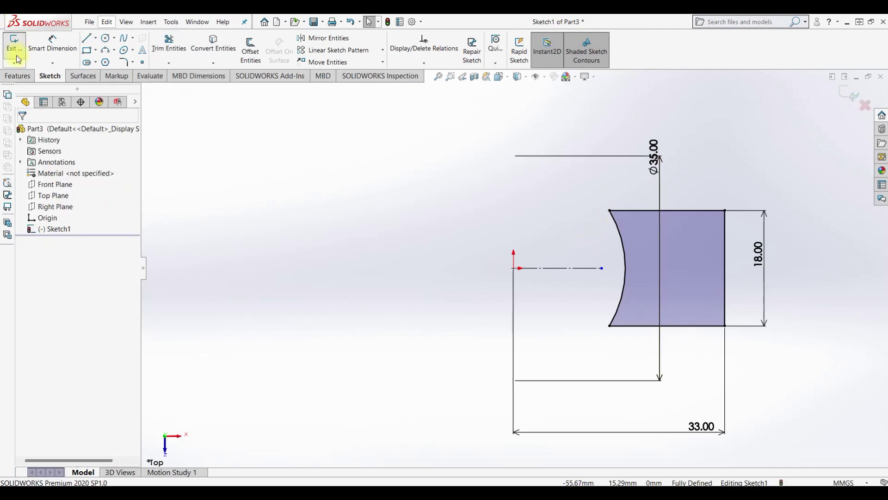
{"action": "left_click", "coordinate": [16, 49]}
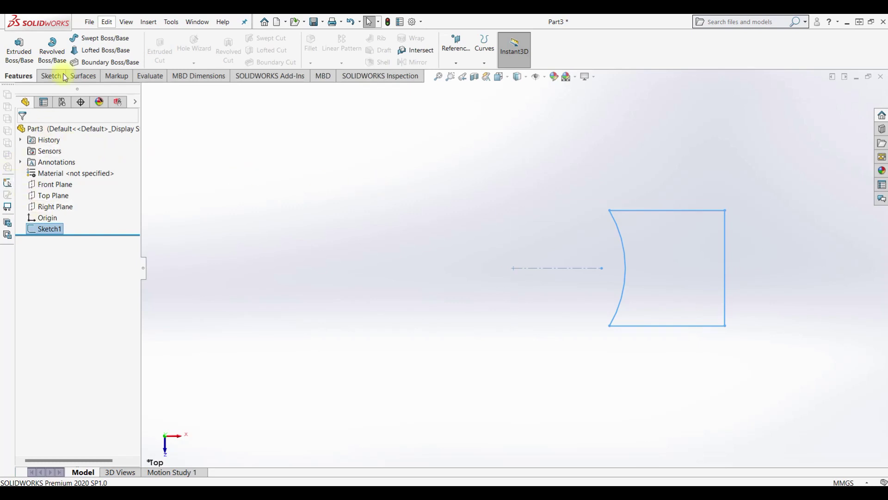
Extrude the sketch 44 mm with Mid Plane end condition.
{"action": "left_click", "coordinate": [21, 59]}
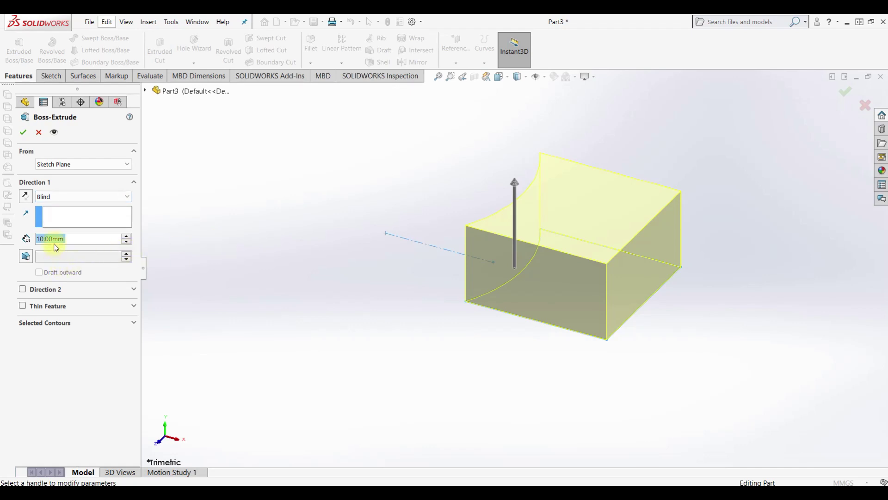
{"action": "type", "text": "44"}
{"action": "key", "text": "Return"}
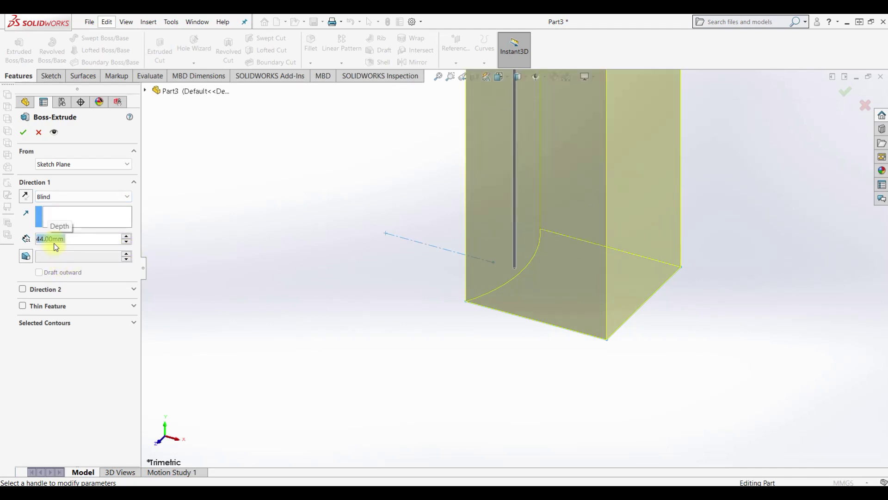
{"action": "left_click", "coordinate": [76, 196]}
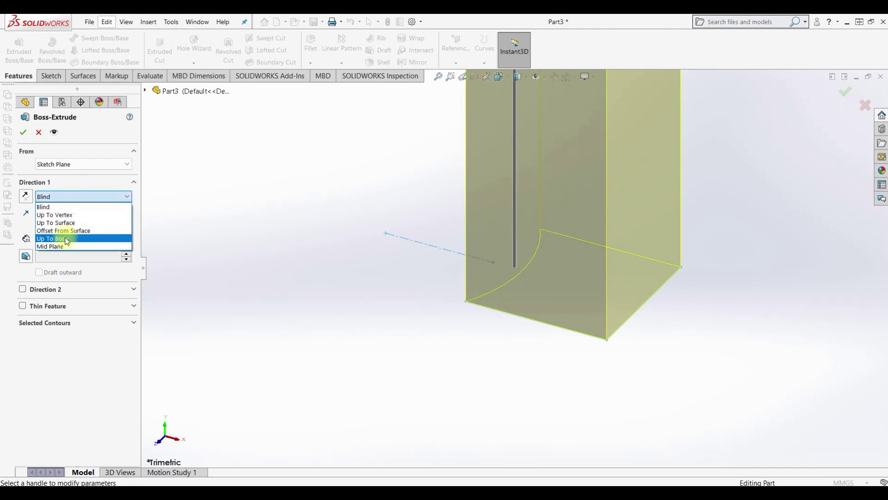
{"action": "left_click", "coordinate": [51, 247]}
{"action": "left_click", "coordinate": [23, 132]}
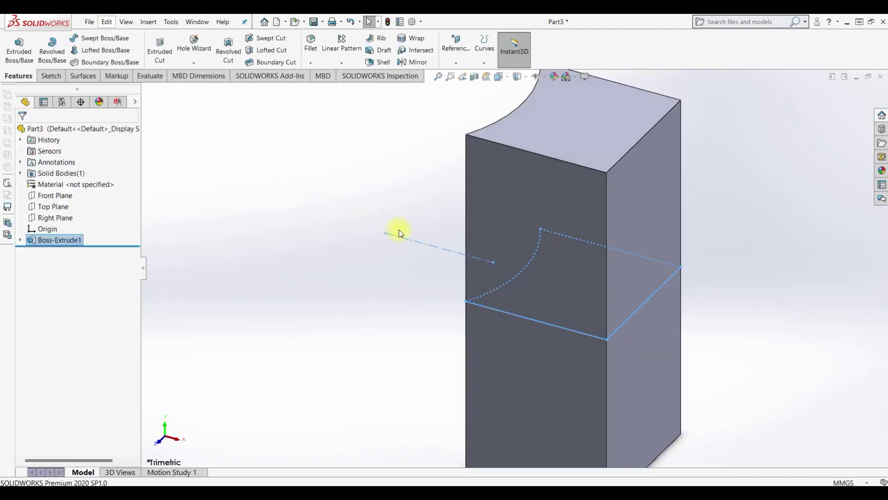
{"action": "left_click", "coordinate": [399, 229]}
{"action": "mouse_move", "coordinate": [657, 243]}
{"action": "middle_mouse_down"}
{"action": "mouse_move", "coordinate": [637, 242]}
{"action": "mouse_move", "coordinate": [720, 309]}
{"action": "mouse_move", "coordinate": [680, 332]}
{"action": "middle_mouse_up"}
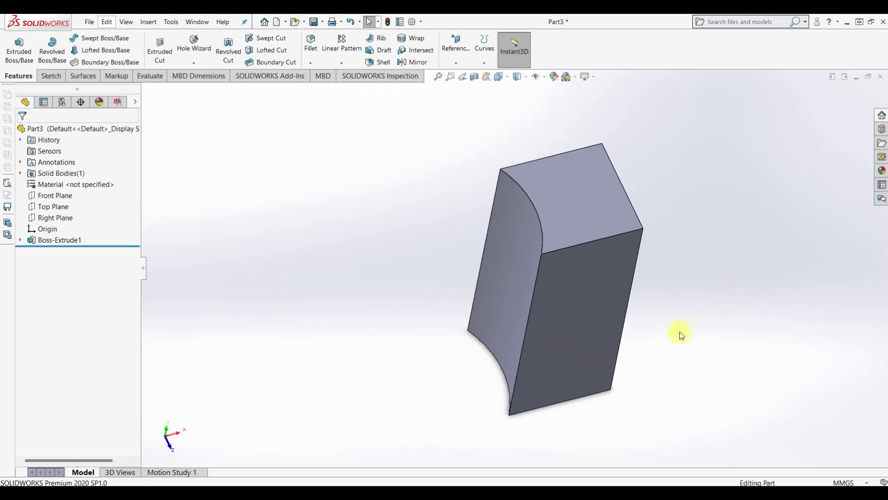
{"action": "left_click", "coordinate": [578, 214]}
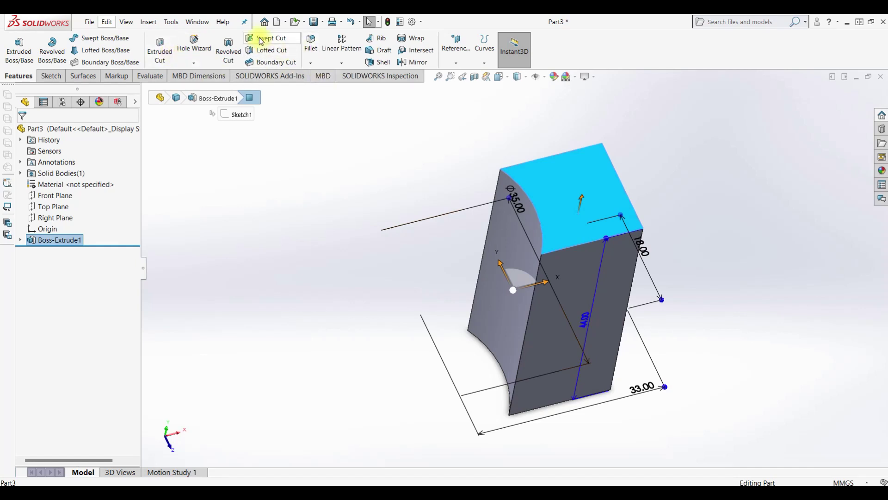
Sketch a circle centred on the origin on the block's top face, larger than the block.
{"action": "right_click", "coordinate": [565, 206]}
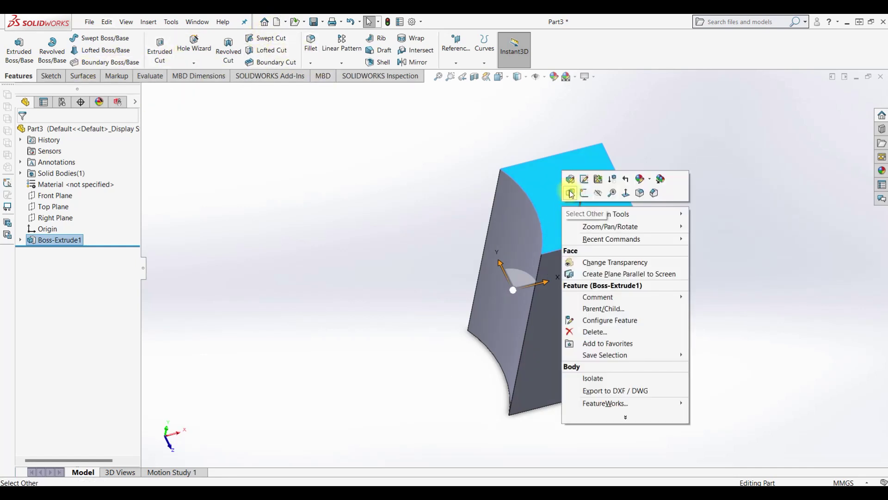
{"action": "left_click", "coordinate": [585, 193]}
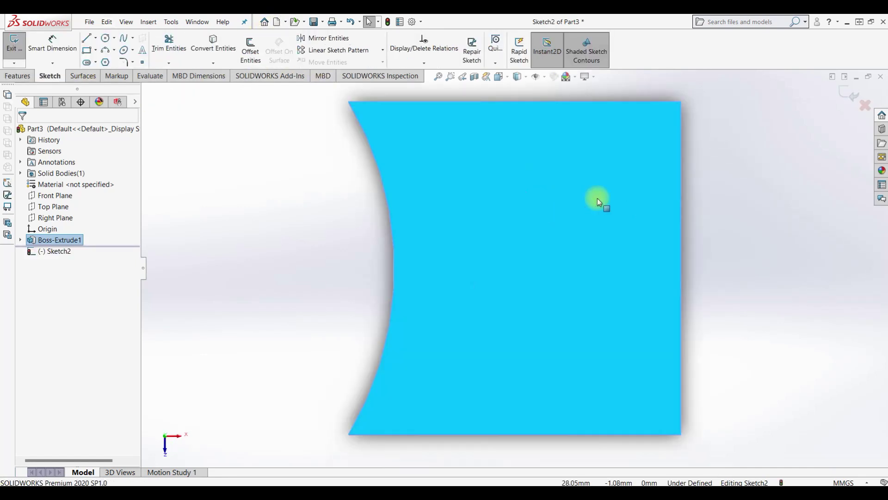
{"action": "key", "text": "f"}
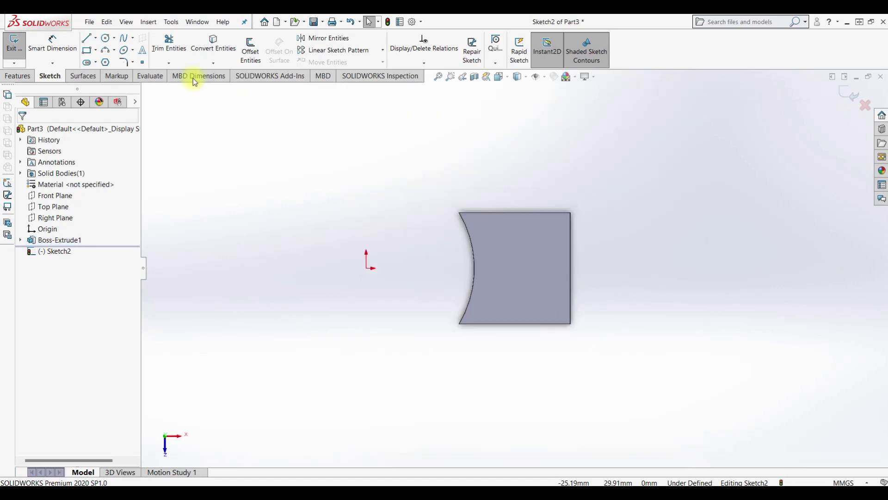
{"action": "left_click", "coordinate": [106, 37]}
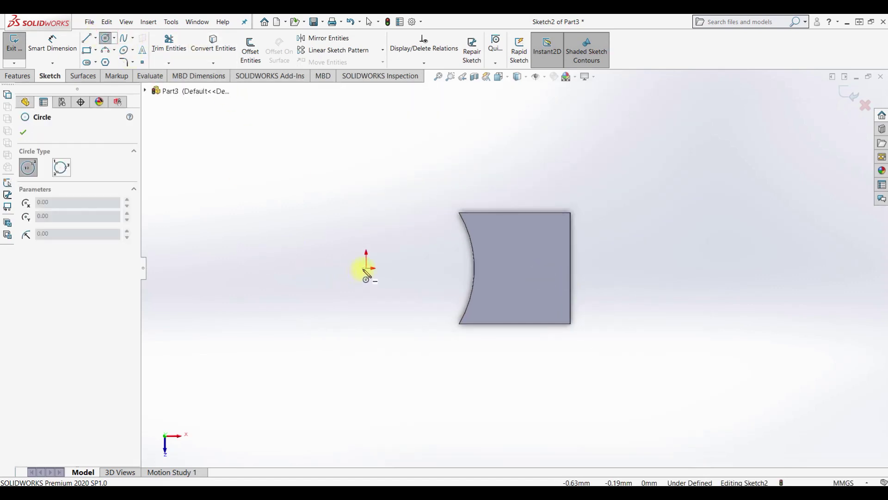
{"action": "left_click", "coordinate": [366, 268]}
{"action": "left_click", "coordinate": [495, 194]}
{"action": "key", "text": "Escape"}
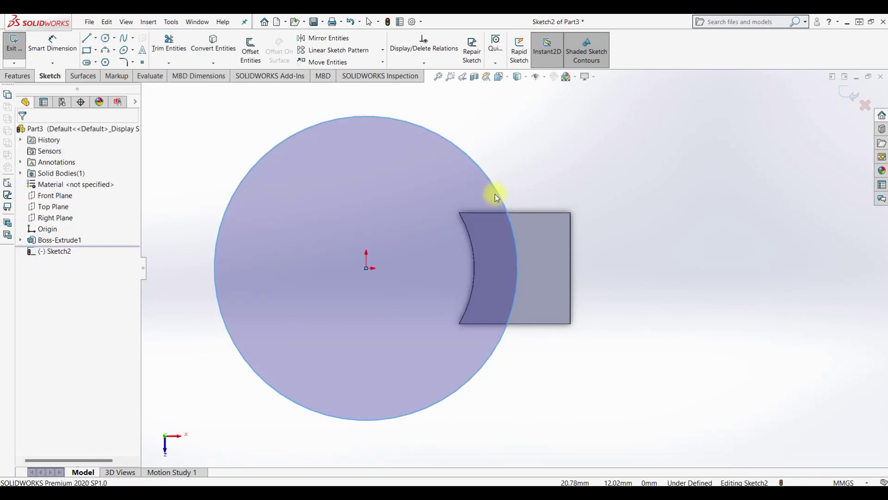
Dimension the circle to 46 mm diameter and exit the sketch.
{"action": "left_click", "coordinate": [52, 44]}
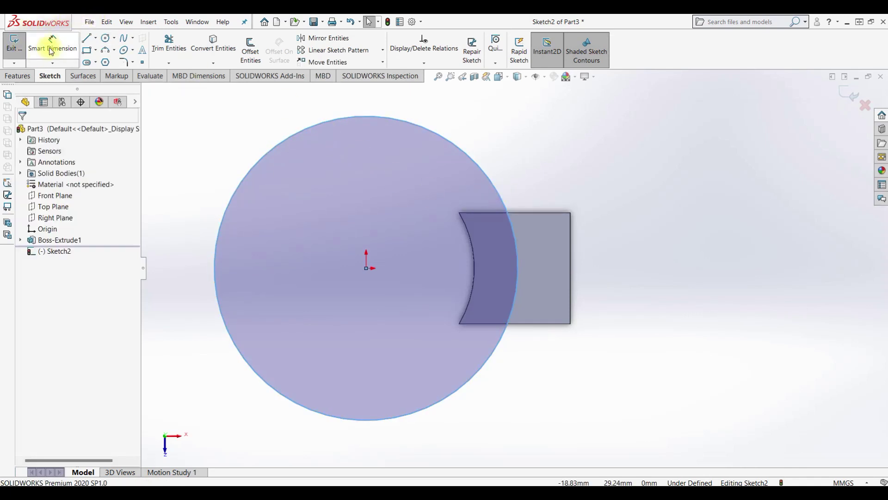
{"action": "left_click", "coordinate": [491, 185]}
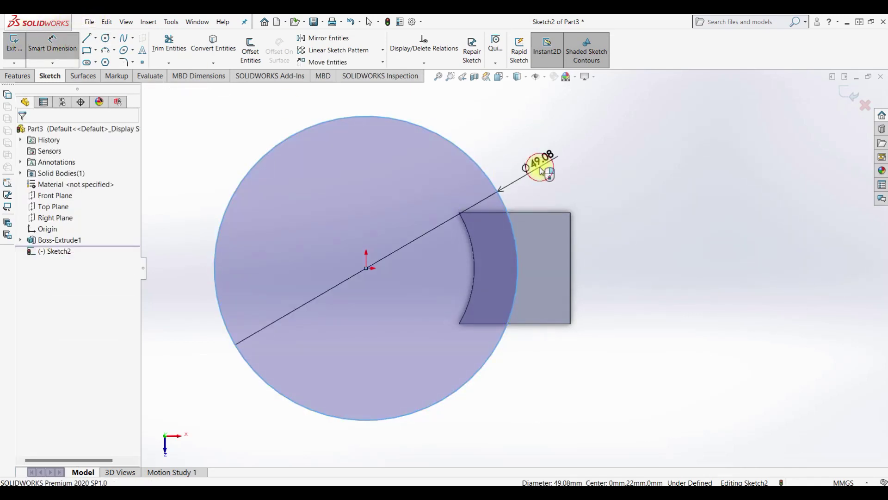
{"action": "left_click", "coordinate": [540, 164]}
{"action": "type", "text": "46"}
{"action": "key", "text": "Return"}
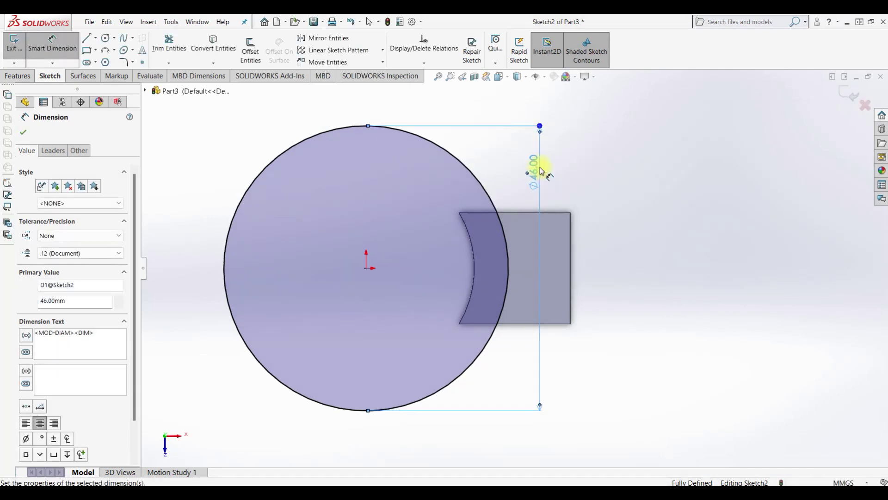
{"action": "key", "text": "Escape"}
{"action": "left_click", "coordinate": [14, 46]}
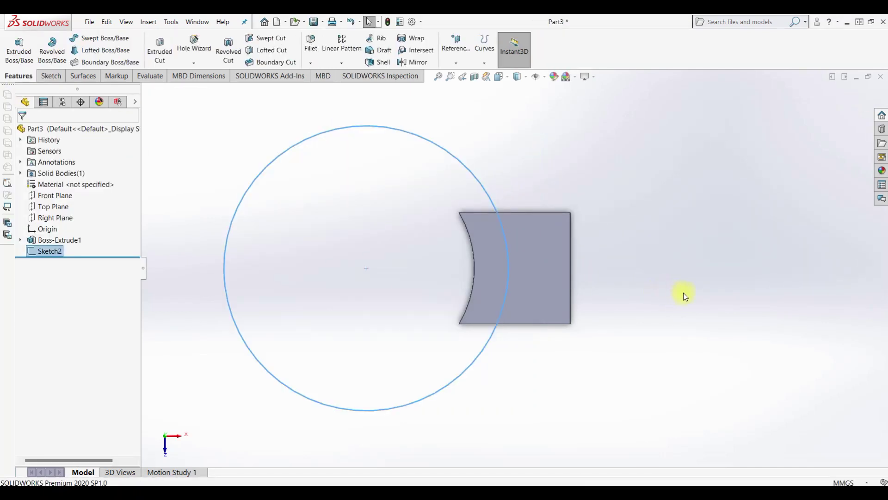
Extrude-cut the circle sketch 3 mm deep into the block.
{"action": "middle_click_drag", "start_coordinate": [682, 293], "coordinate": [728, 249]}
{"action": "left_click", "coordinate": [153, 55]}
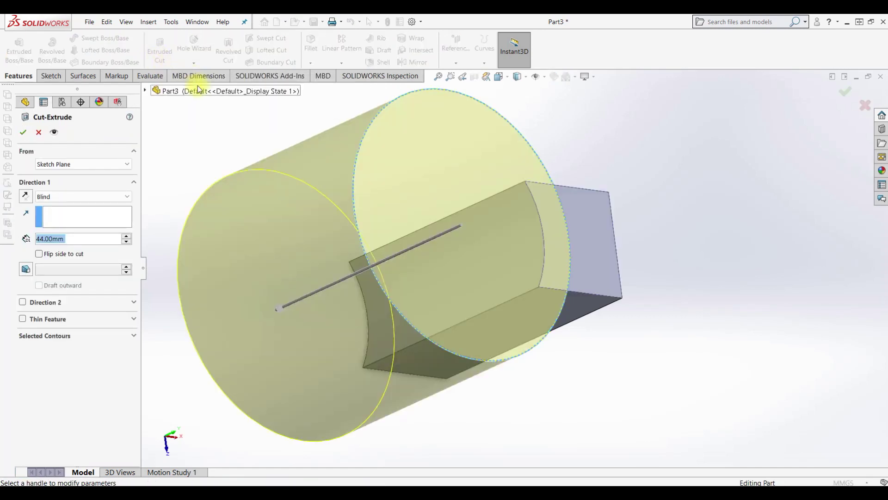
{"action": "type", "text": "3"}
{"action": "key", "text": "Return"}
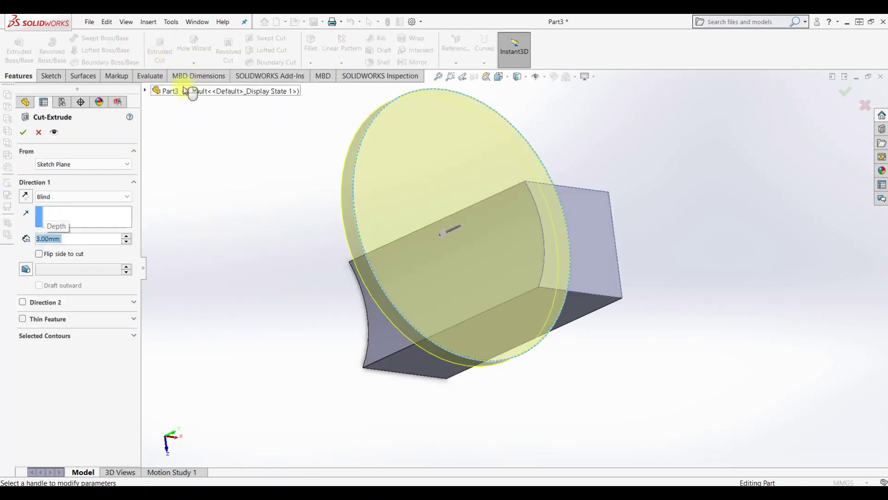
{"action": "left_click", "coordinate": [24, 132]}
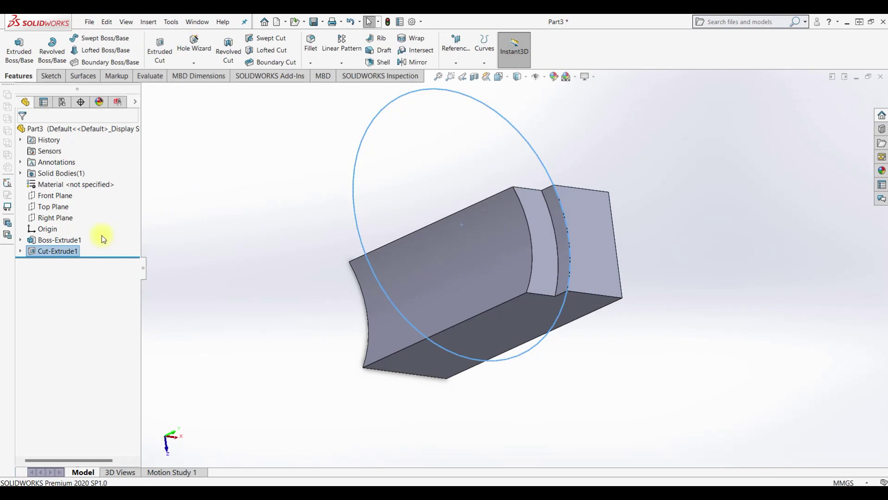
Mirror Cut-Extrude1 about the Top Plane to add a matching groove at the block's other end.
{"action": "left_click", "coordinate": [62, 254]}
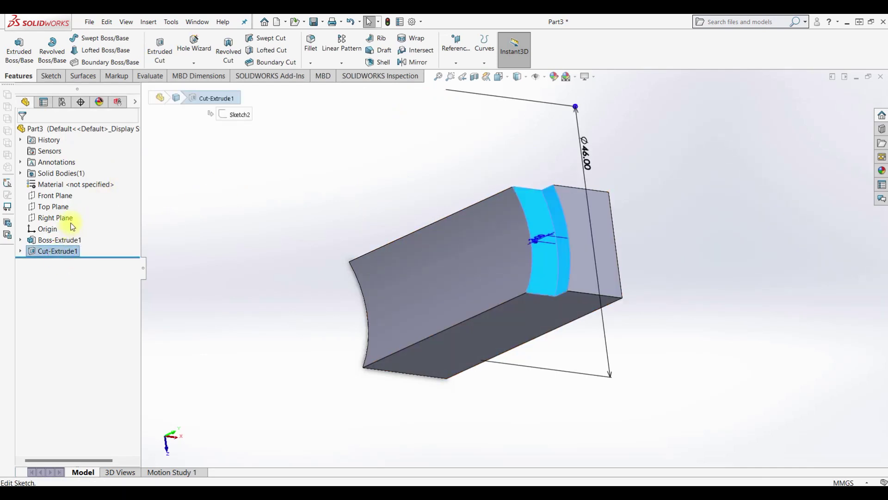
{"action": "right_click", "coordinate": [61, 255]}
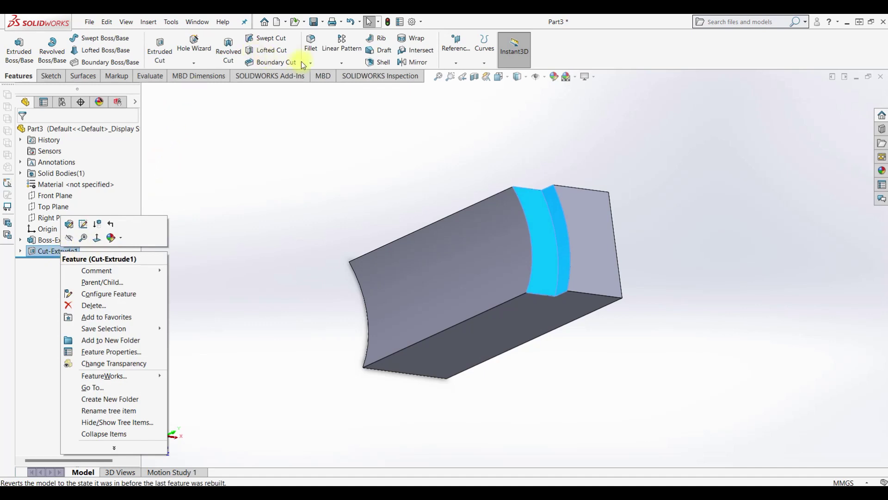
{"action": "left_click", "coordinate": [342, 63]}
{"action": "left_click", "coordinate": [337, 95]}
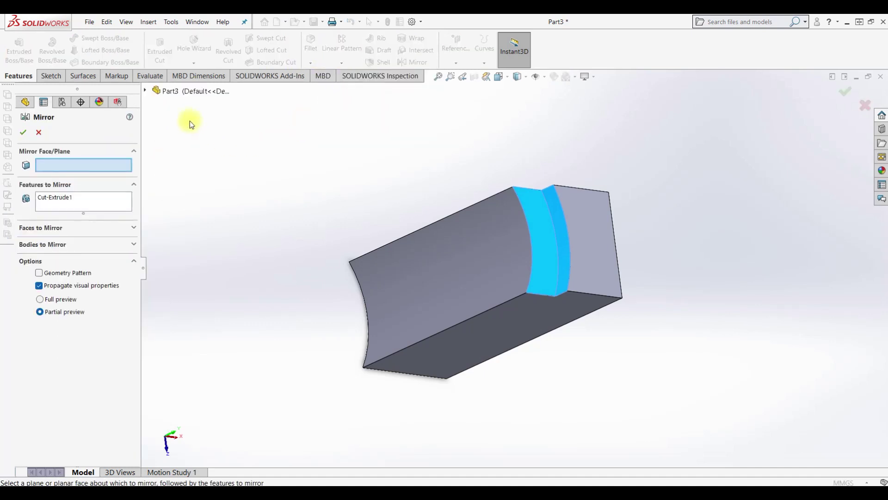
{"action": "left_click", "coordinate": [145, 90]}
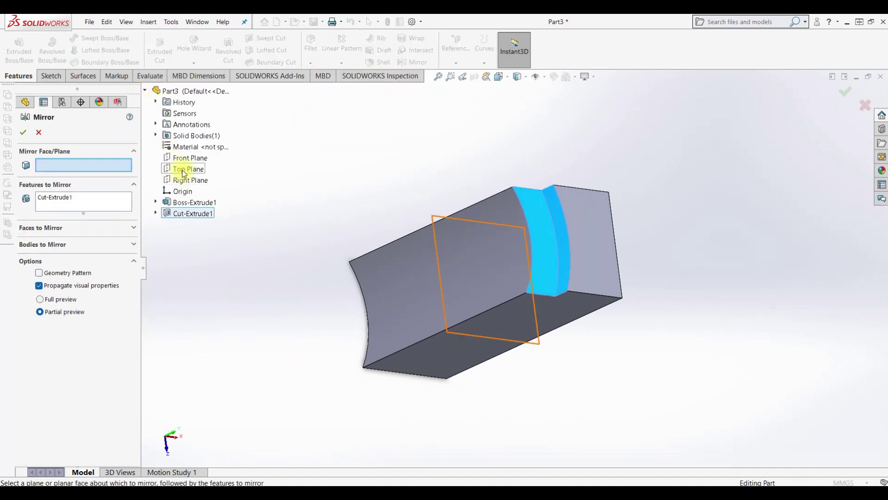
{"action": "left_click", "coordinate": [184, 169]}
{"action": "left_click", "coordinate": [24, 132]}
{"action": "mouse_move", "coordinate": [531, 254]}
{"action": "middle_mouse_down"}
{"action": "mouse_move", "coordinate": [630, 279]}
{"action": "mouse_move", "coordinate": [612, 260]}
{"action": "mouse_move", "coordinate": [573, 250]}
{"action": "mouse_move", "coordinate": [587, 240]}
{"action": "middle_mouse_up"}
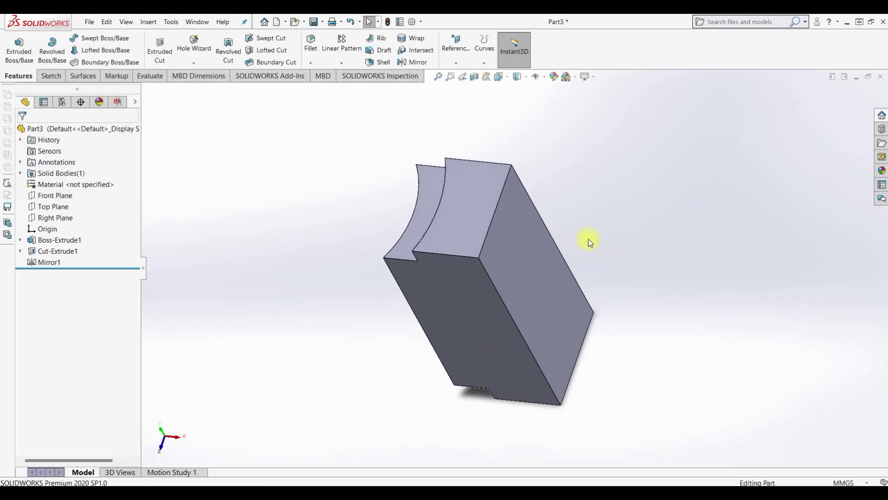
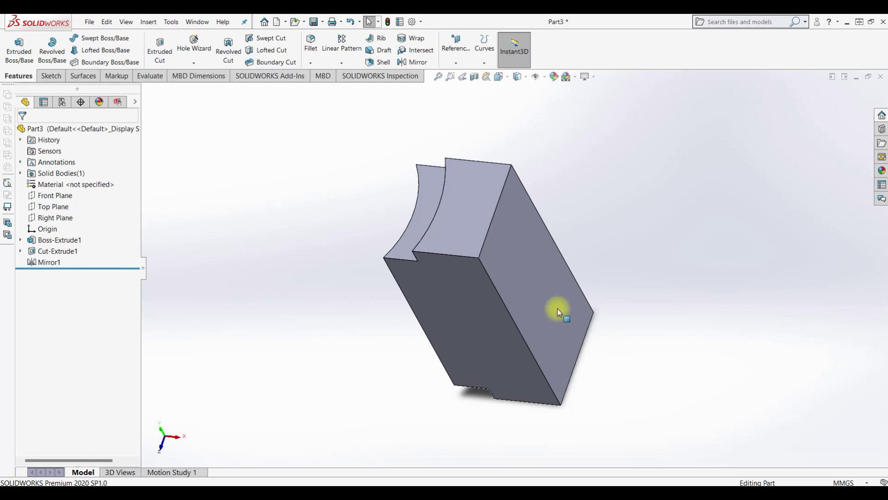
Start a sketch on the block's end face, viewed normal to it, and draw a circle.
{"action": "left_click", "coordinate": [424, 211]}
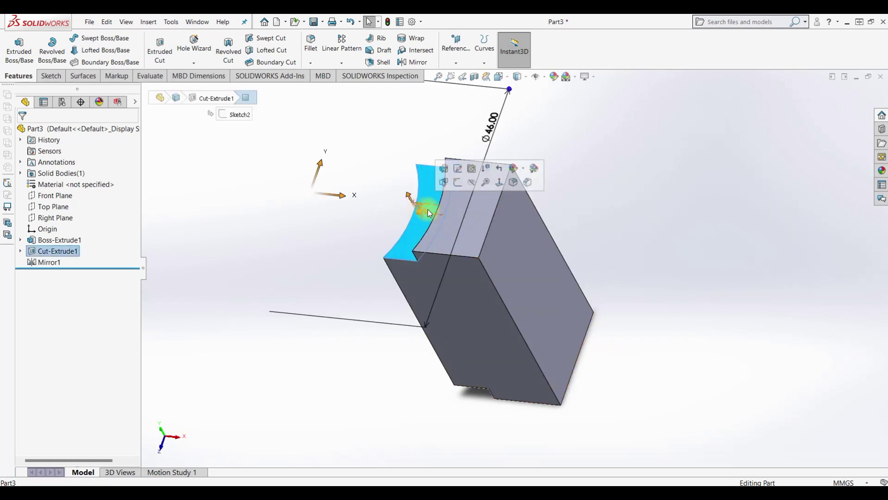
{"action": "left_click", "coordinate": [458, 183]}
{"action": "key", "text": "ctrl+8"}
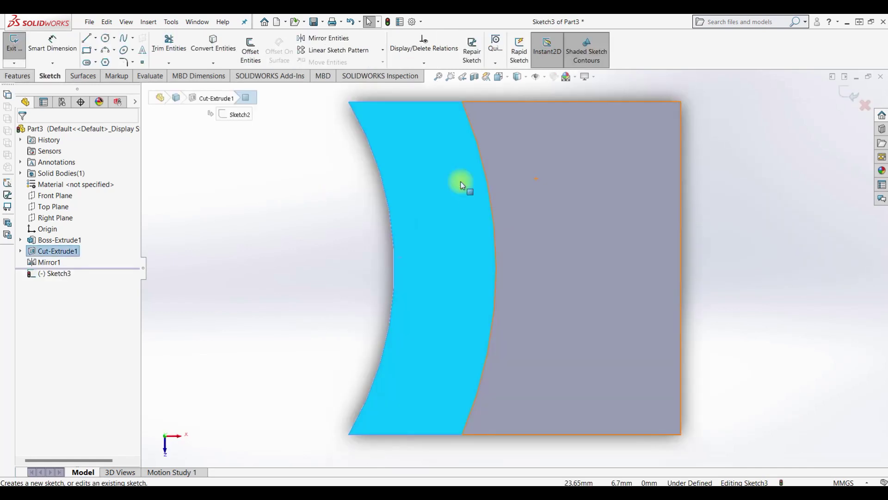
{"action": "left_click", "coordinate": [222, 209]}
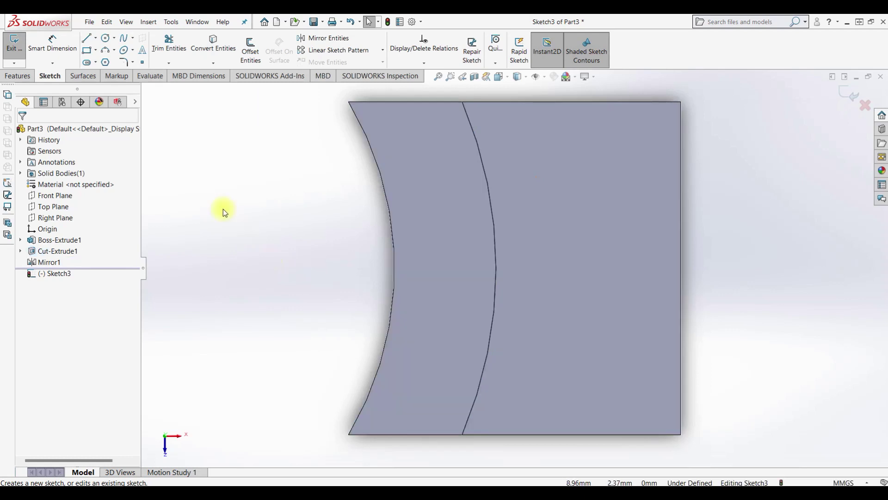
{"action": "left_click", "coordinate": [105, 38]}
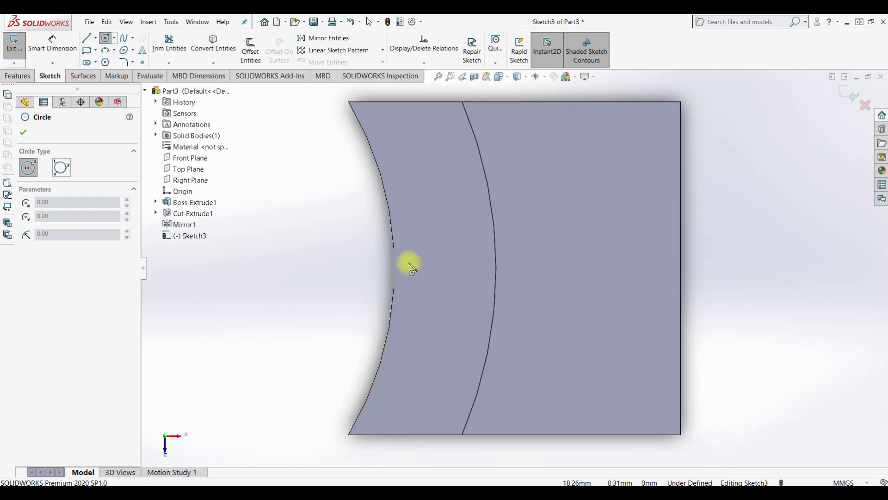
{"action": "left_click", "coordinate": [409, 263]}
{"action": "left_click", "coordinate": [432, 278]}
{"action": "key", "text": "f"}
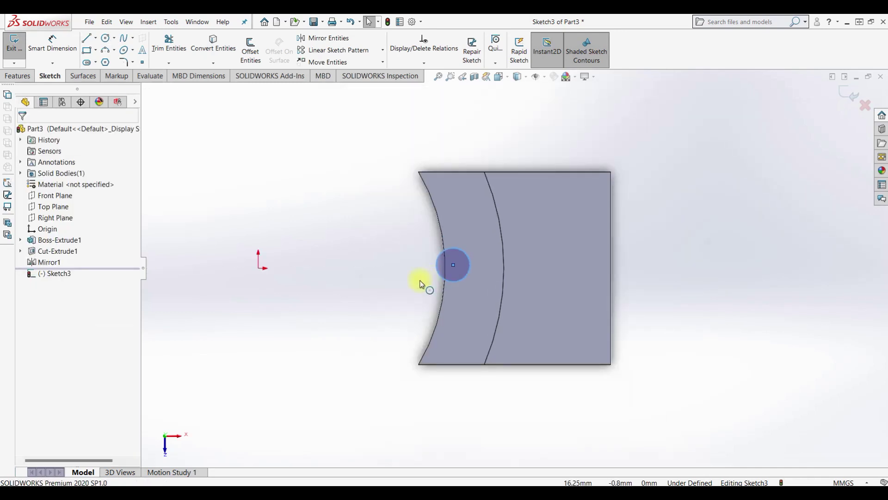
Make the circle centre horizontal with the origin and give the circle a 3 mm diameter.
{"action": "left_click", "coordinate": [453, 265]}
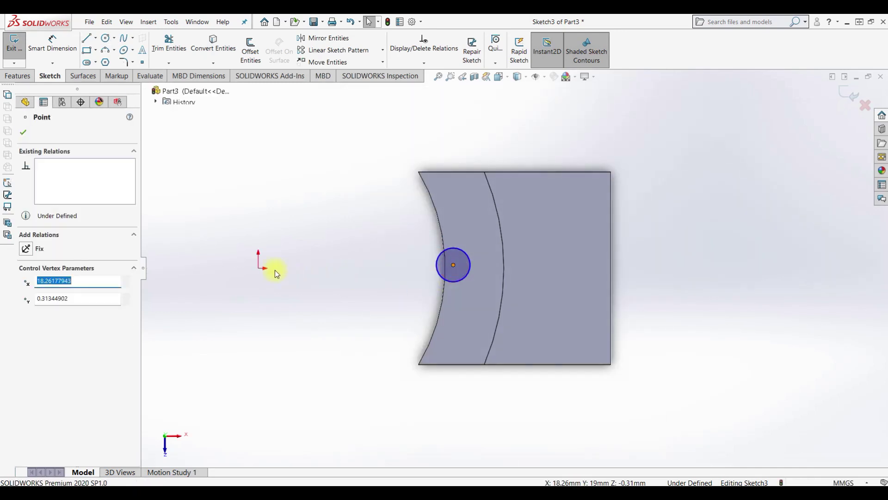
{"action": "left_click", "coordinate": [260, 270], "text": "ctrl"}
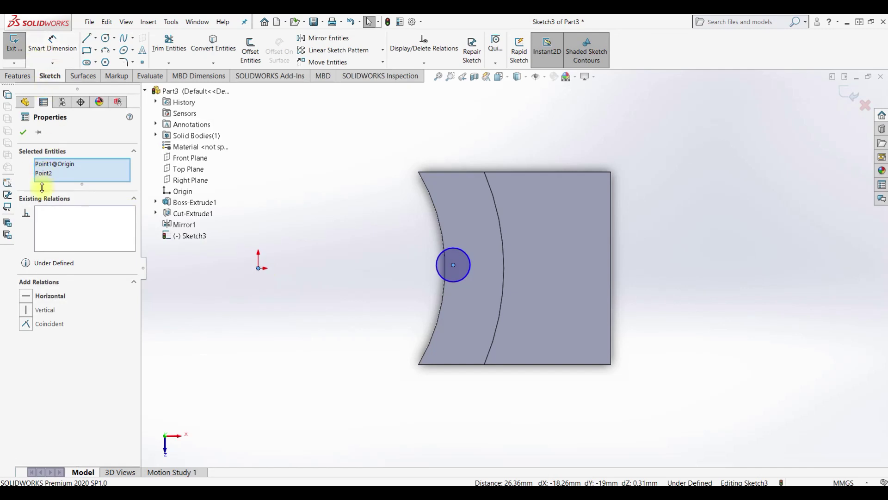
{"action": "left_click", "coordinate": [35, 297]}
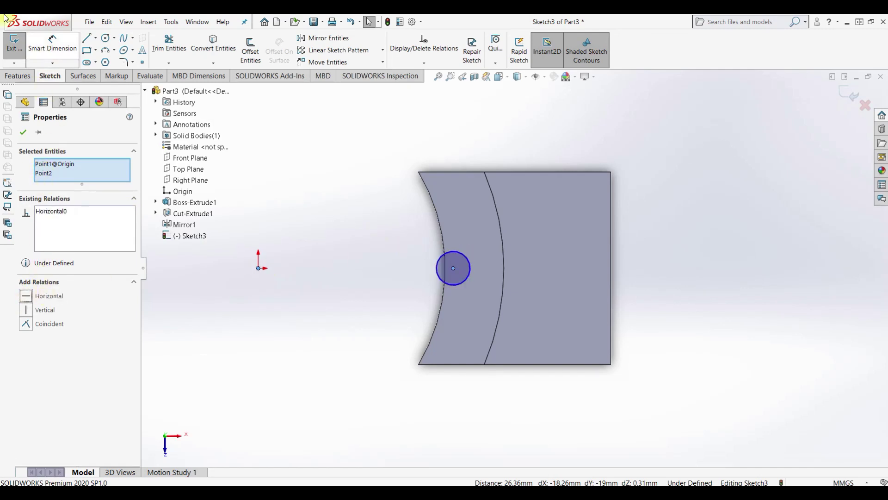
{"action": "left_click", "coordinate": [42, 43]}
{"action": "left_click", "coordinate": [460, 255]}
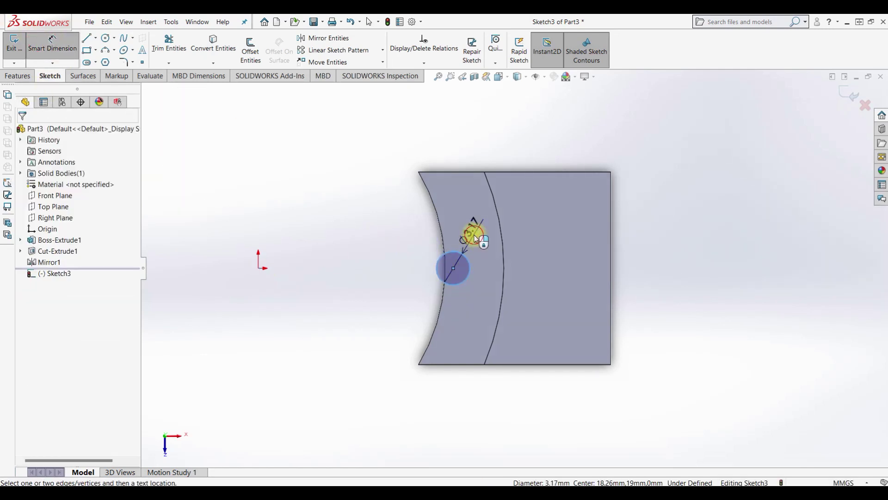
{"action": "left_click", "coordinate": [475, 235]}
{"action": "type", "text": "3"}
{"action": "key", "text": "Return"}
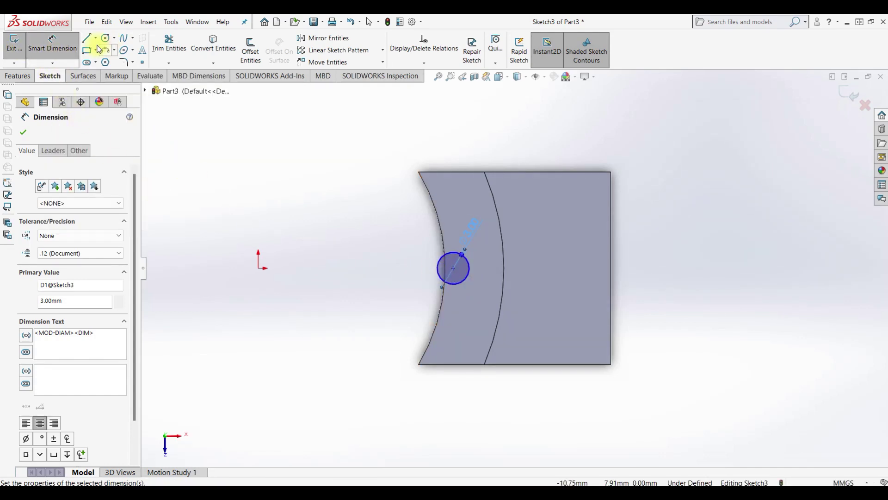
Dimension the circle centre 18.5 mm horizontally from the origin.
{"action": "left_click", "coordinate": [258, 268]}
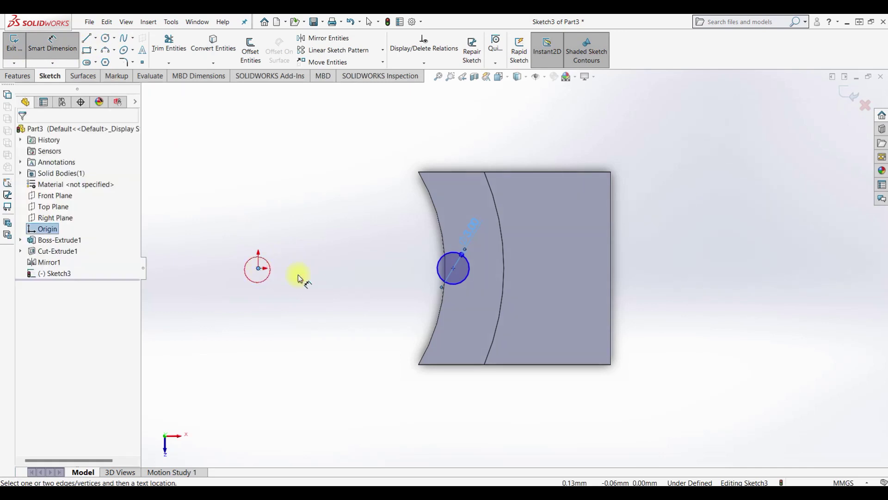
{"action": "left_click", "coordinate": [453, 269]}
{"action": "left_click", "coordinate": [427, 414]}
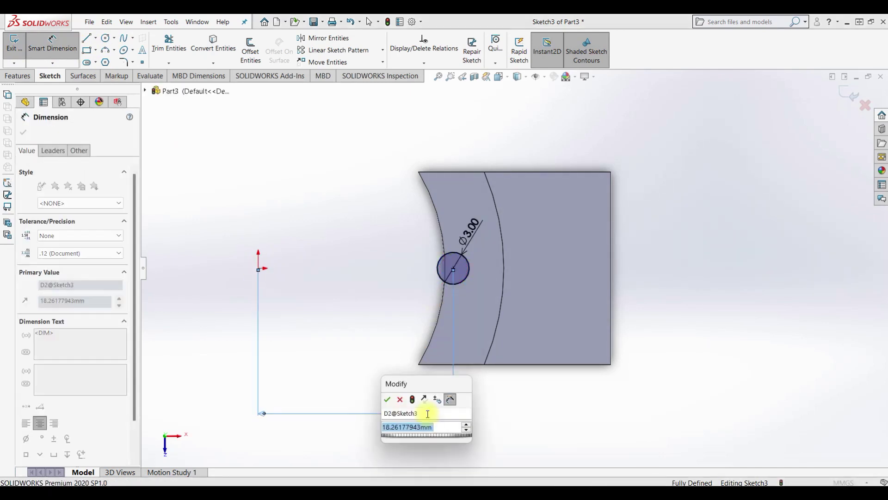
{"action": "type", "text": "18.5"}
{"action": "key", "text": "Return"}
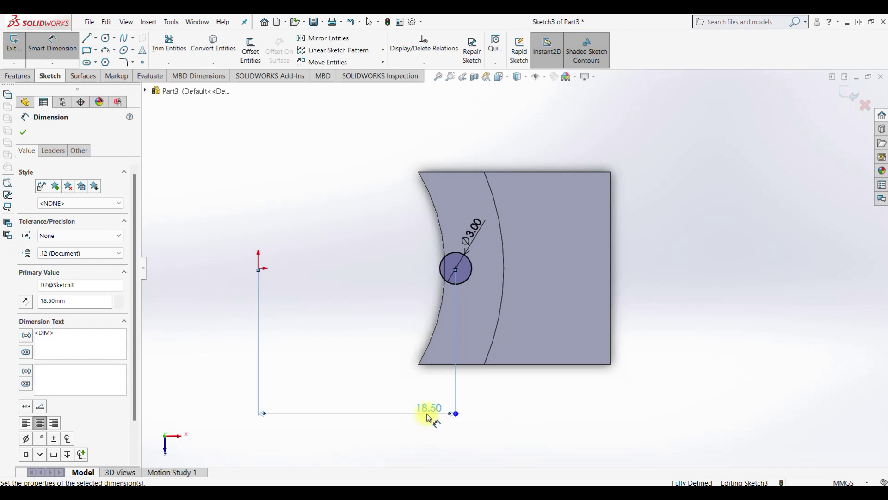
{"action": "left_click", "coordinate": [428, 417]}
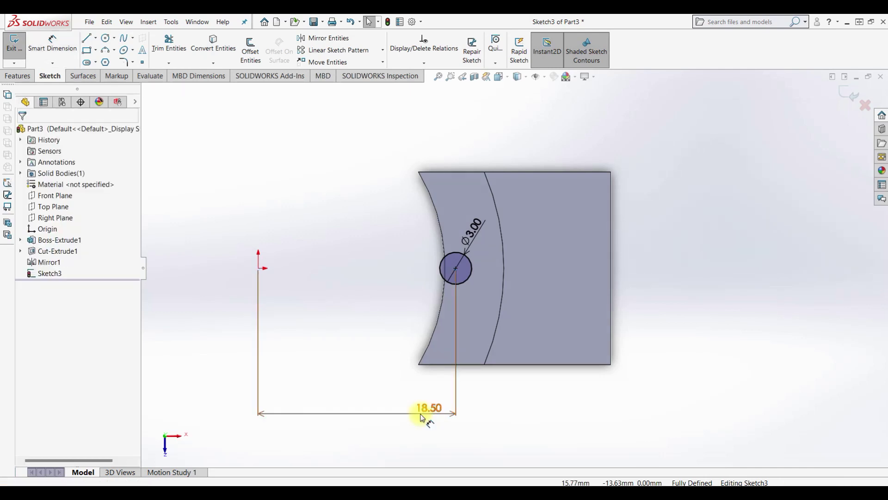
Draw a rectangle from the circle's top toward the origin, its bottom edge tangent to the circle.
{"action": "left_click", "coordinate": [97, 56]}
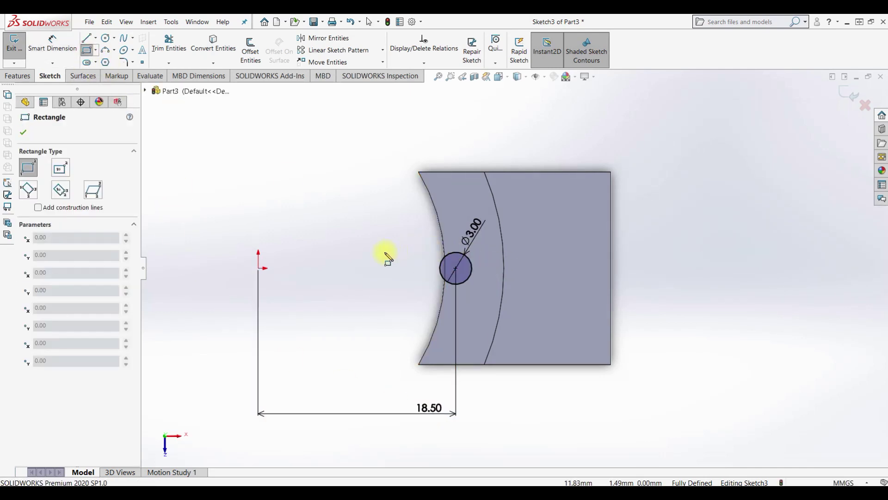
{"action": "left_click", "coordinate": [456, 253]}
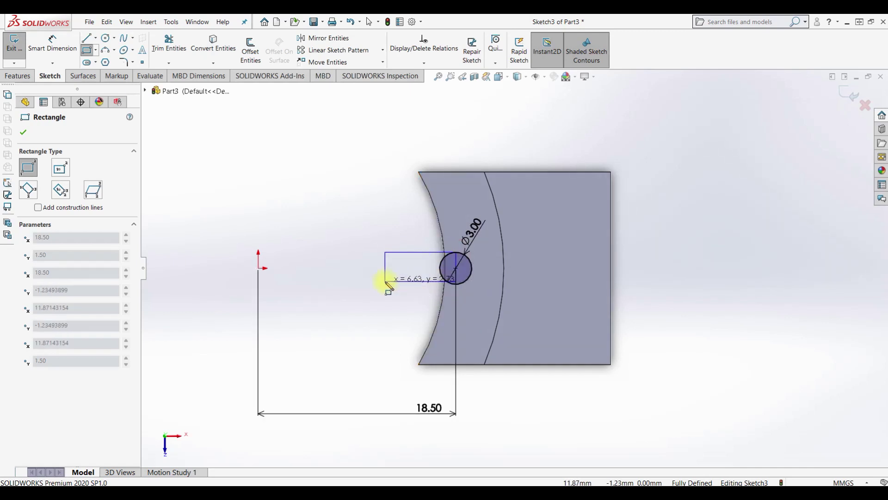
{"action": "left_click", "coordinate": [366, 296]}
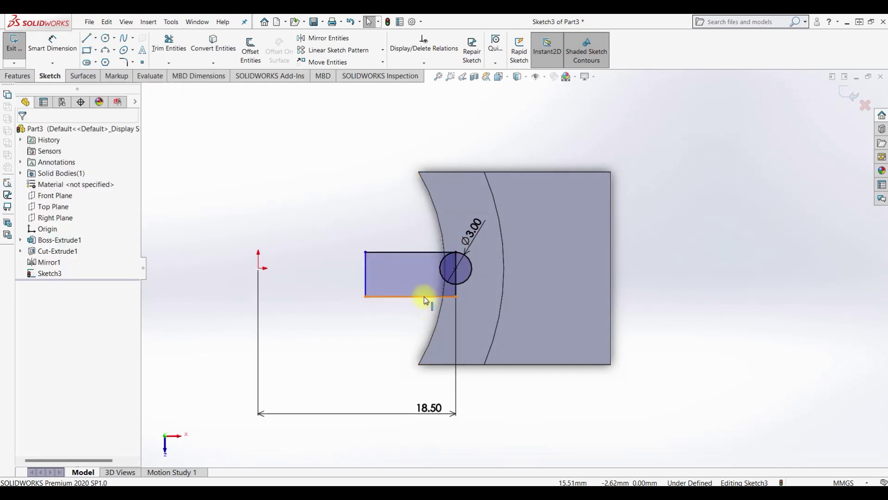
{"action": "left_click", "coordinate": [423, 296]}
{"action": "left_click", "coordinate": [468, 280], "text": "ctrl"}
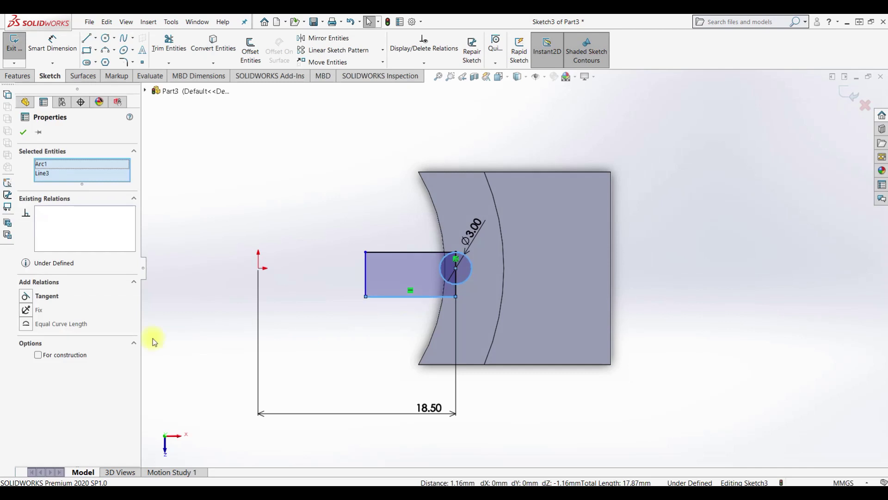
{"action": "left_click", "coordinate": [29, 300]}
{"action": "left_click", "coordinate": [248, 296]}
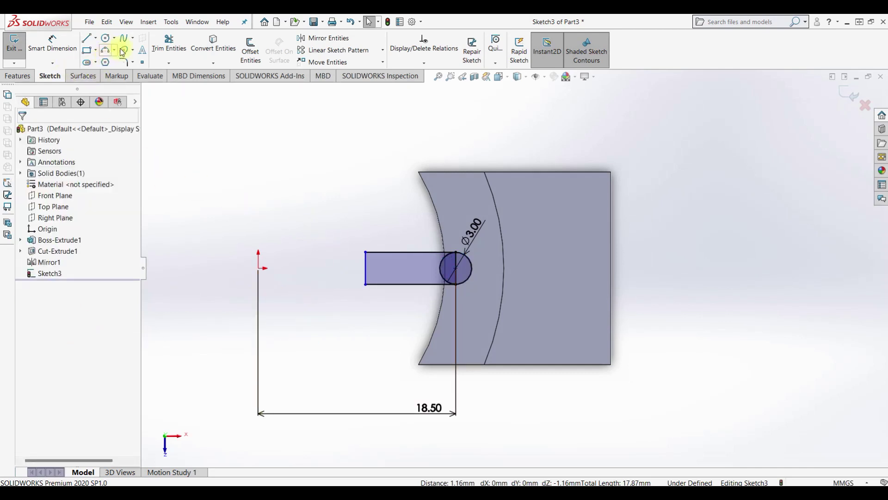
Trim the rectangle's right edge and the inner arc into a slot, then exit the sketch.
{"action": "left_click", "coordinate": [166, 40]}
{"action": "left_click_drag", "start_coordinate": [446, 259], "coordinate": [435, 290]}
{"action": "left_click", "coordinate": [9, 45]}
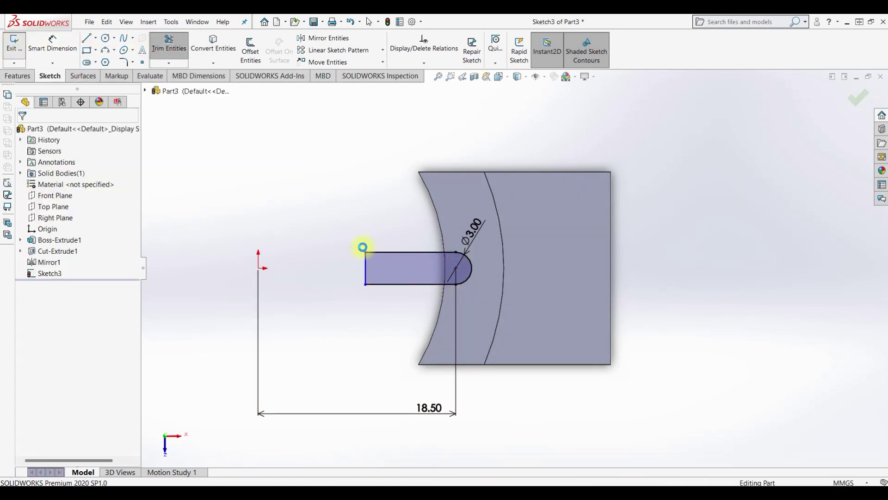
{"action": "left_click", "coordinate": [158, 49]}
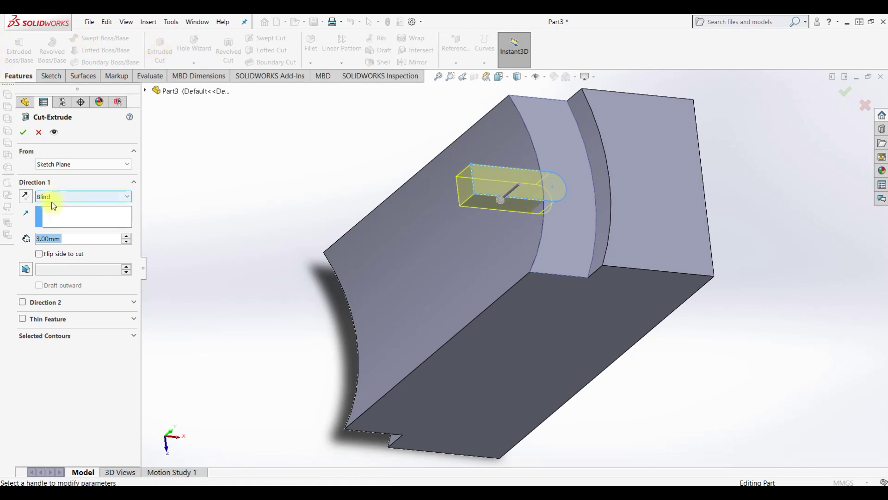
Cut the slot profile 13 mm deep, Blind, creating Cut-Extrude2.
{"action": "type", "text": "13"}
{"action": "key", "text": "Return"}
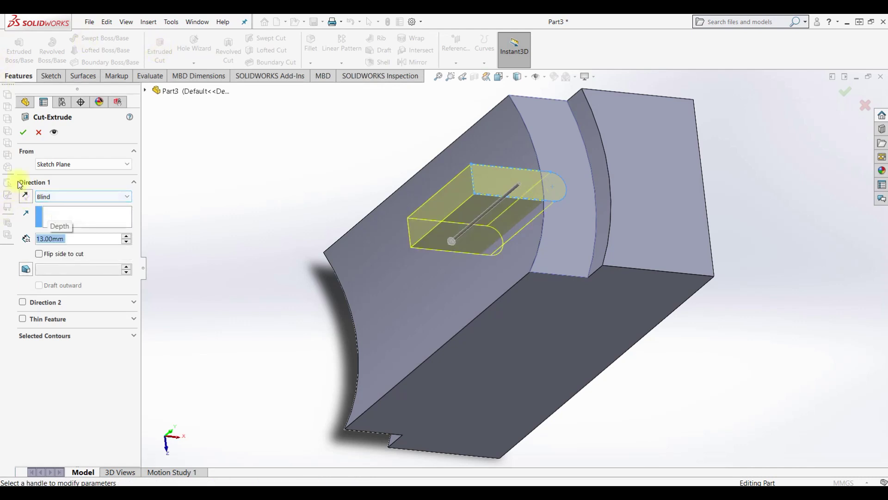
{"action": "left_click", "coordinate": [23, 132]}
{"action": "middle_click_drag", "start_coordinate": [432, 225], "coordinate": [476, 206]}
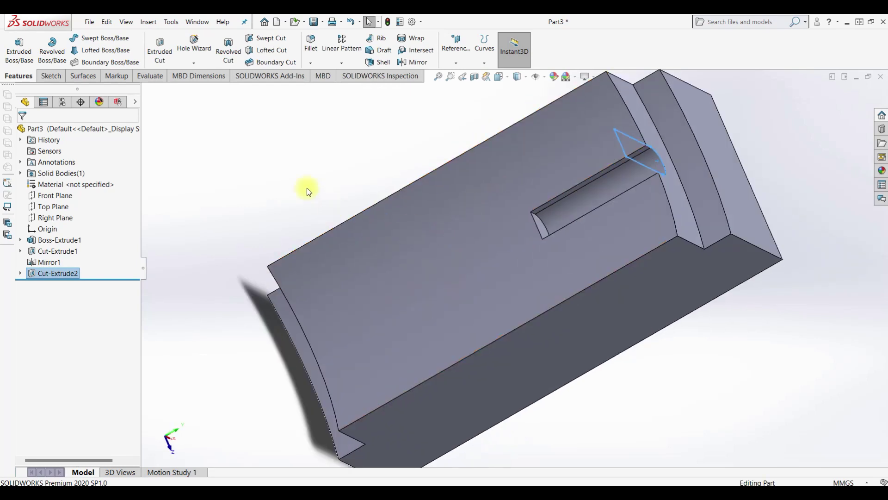
Mirror Cut-Extrude2 about the Top Plane.
{"action": "left_click", "coordinate": [43, 274]}
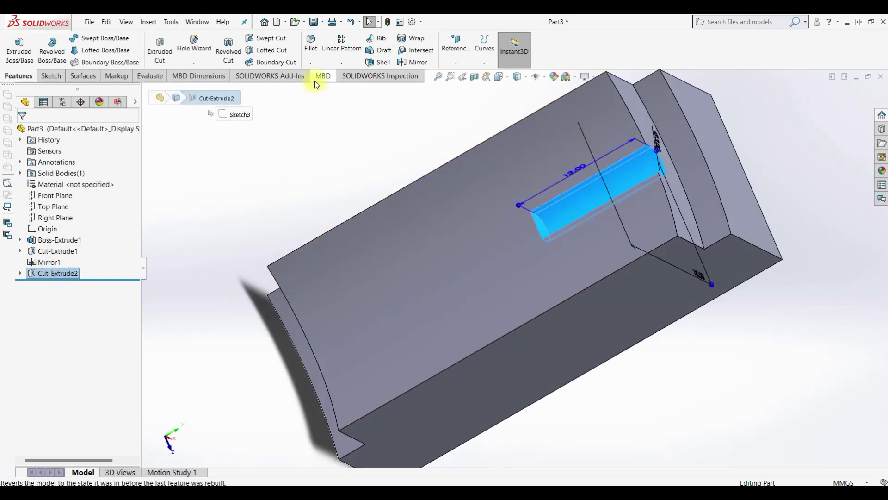
{"action": "left_click", "coordinate": [341, 62]}
{"action": "left_click", "coordinate": [343, 99]}
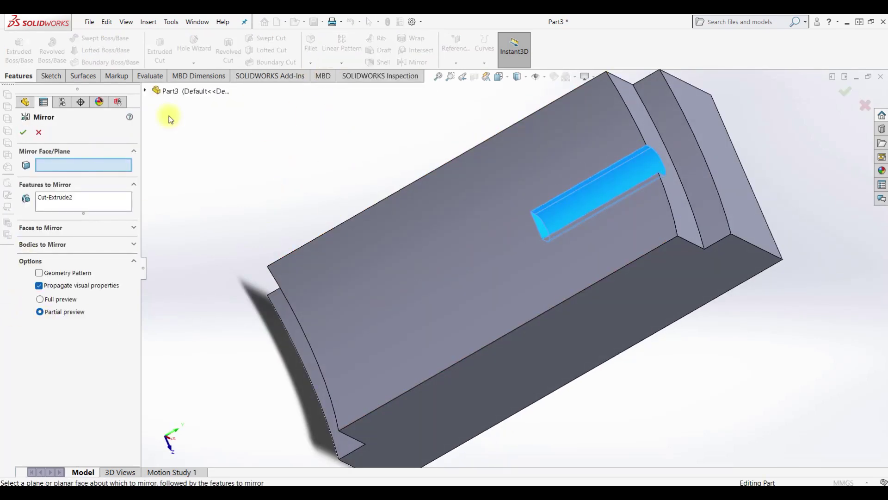
{"action": "left_click", "coordinate": [146, 90]}
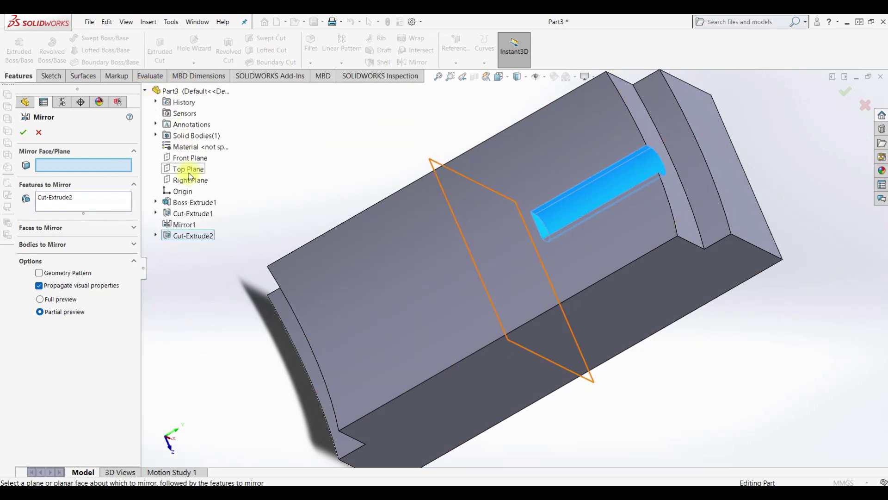
{"action": "left_click", "coordinate": [188, 170]}
{"action": "left_click", "coordinate": [27, 132]}
{"action": "mouse_move", "coordinate": [471, 258]}
{"action": "middle_mouse_down"}
{"action": "mouse_move", "coordinate": [406, 273]}
{"action": "mouse_move", "coordinate": [516, 205]}
{"action": "mouse_move", "coordinate": [405, 232]}
{"action": "mouse_move", "coordinate": [726, 307]}
{"action": "middle_mouse_up"}
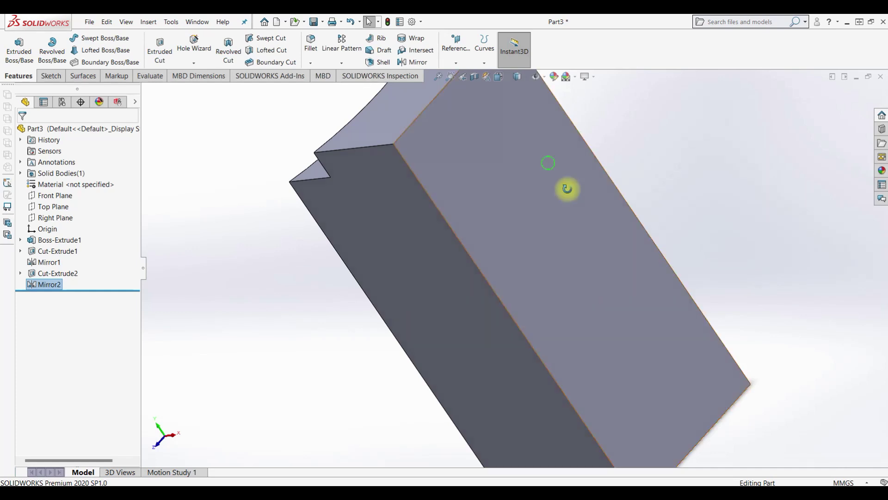
Start a sketch on another block face, viewed normal to it, and draw a circle.
{"action": "middle_click_drag", "start_coordinate": [569, 188], "coordinate": [485, 142]}
{"action": "left_click", "coordinate": [484, 142]}
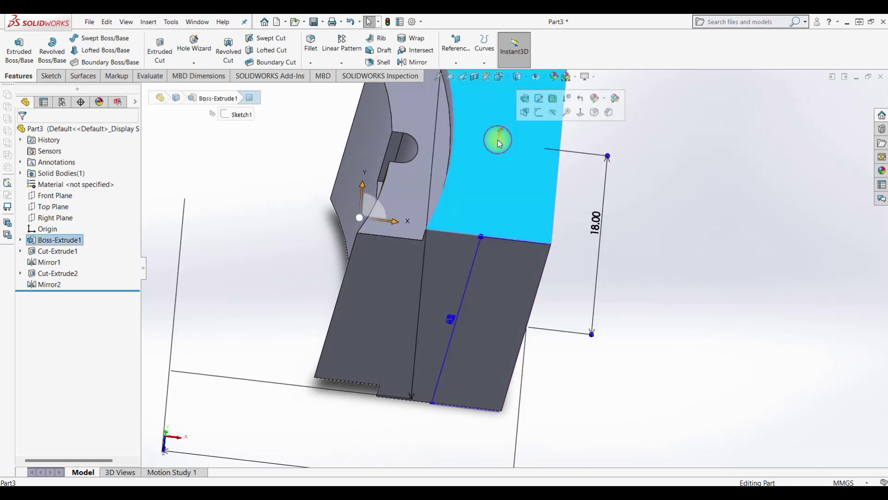
{"action": "left_click", "coordinate": [543, 118]}
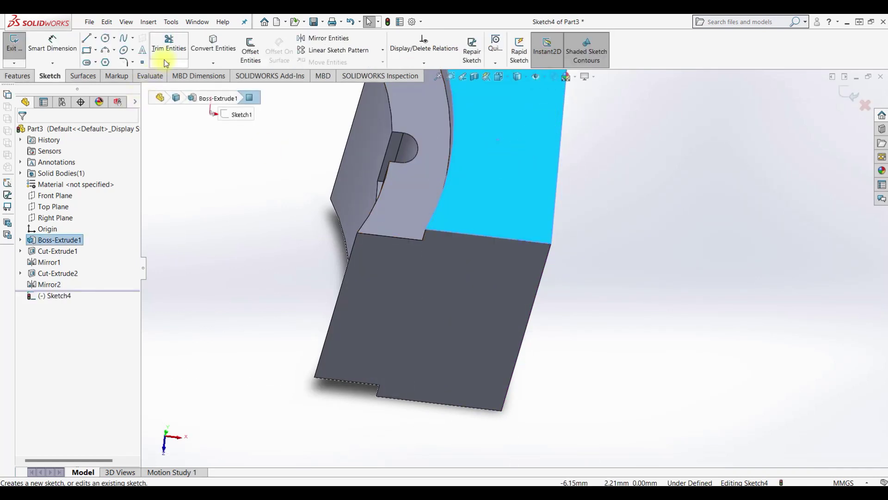
{"action": "key", "text": "ctrl+8"}
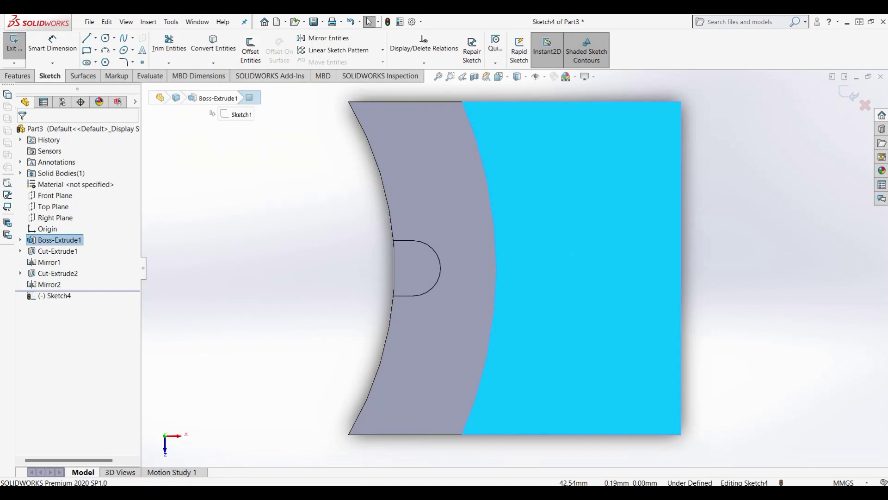
{"action": "left_click", "coordinate": [106, 38]}
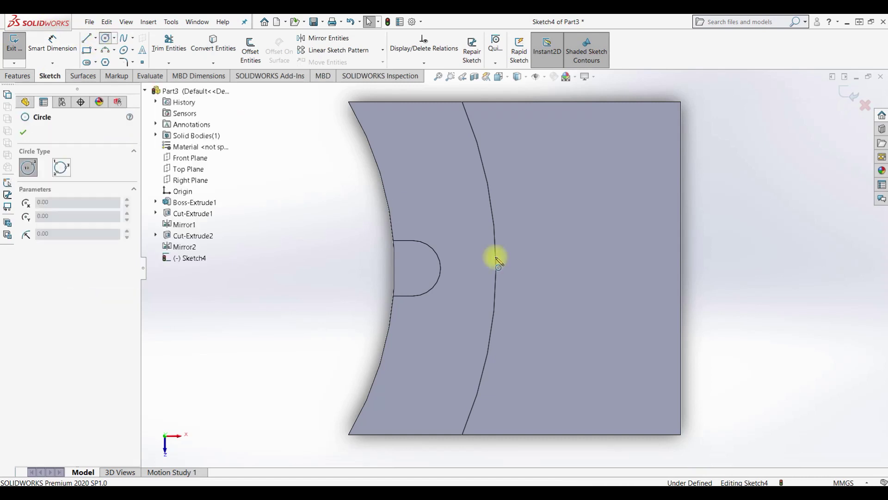
{"action": "left_click", "coordinate": [581, 267]}
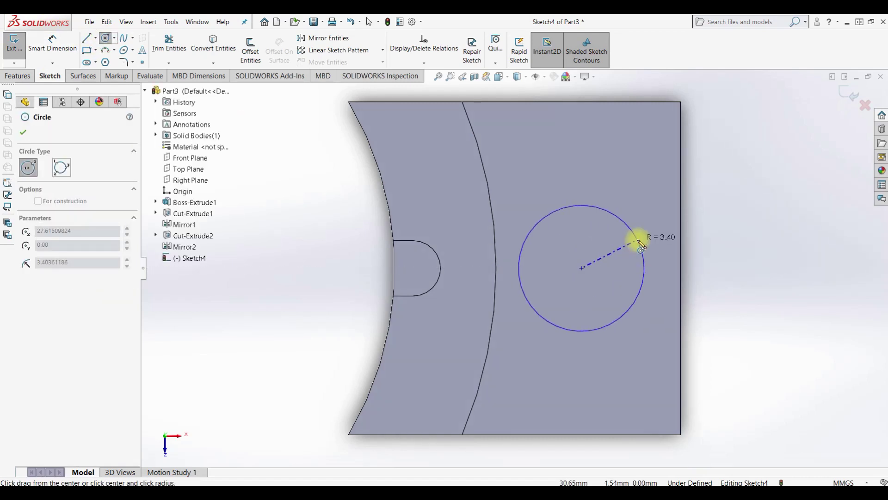
{"action": "left_click", "coordinate": [641, 244]}
{"action": "key", "text": "Escape"}
Give the circle an 8 mm diameter and align its centre horizontally with the origin.
{"action": "left_click", "coordinate": [55, 42]}
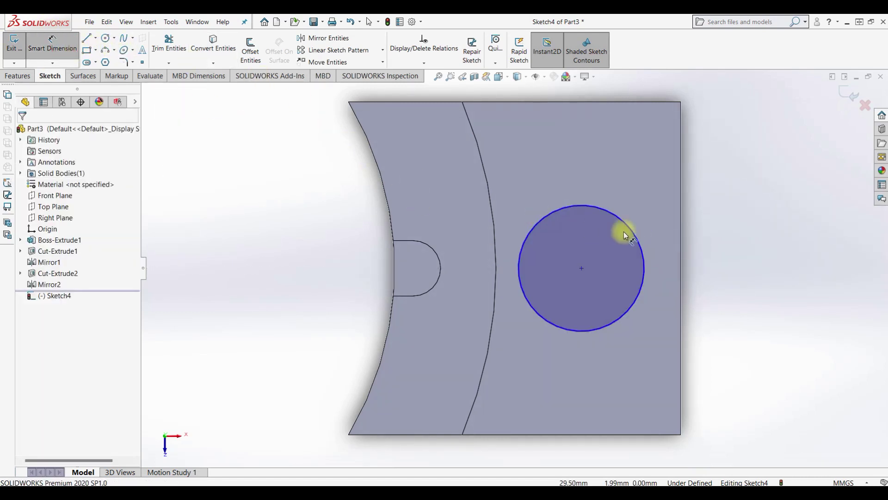
{"action": "left_click", "coordinate": [631, 230]}
{"action": "left_click", "coordinate": [747, 230]}
{"action": "type", "text": "8"}
{"action": "key", "text": "Return"}
{"action": "key", "text": "Escape"}
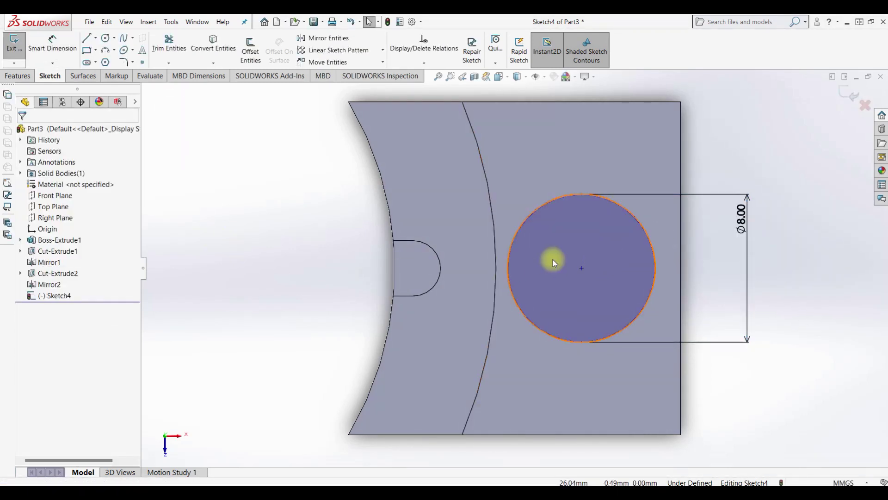
{"action": "key", "text": "z"}
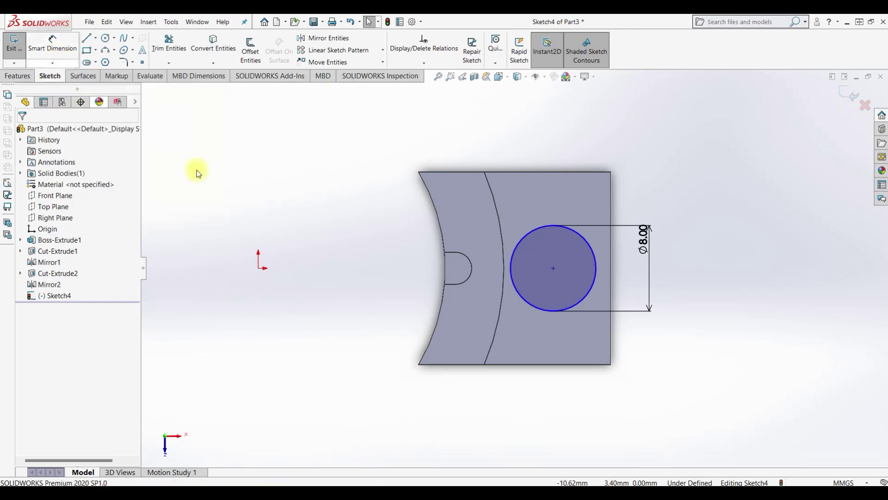
{"action": "left_click", "coordinate": [555, 273]}
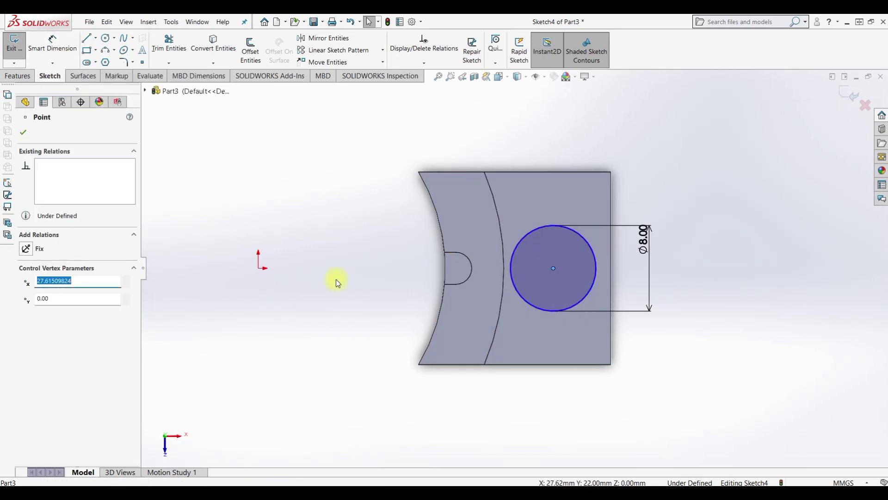
{"action": "left_click", "coordinate": [262, 273], "text": "ctrl"}
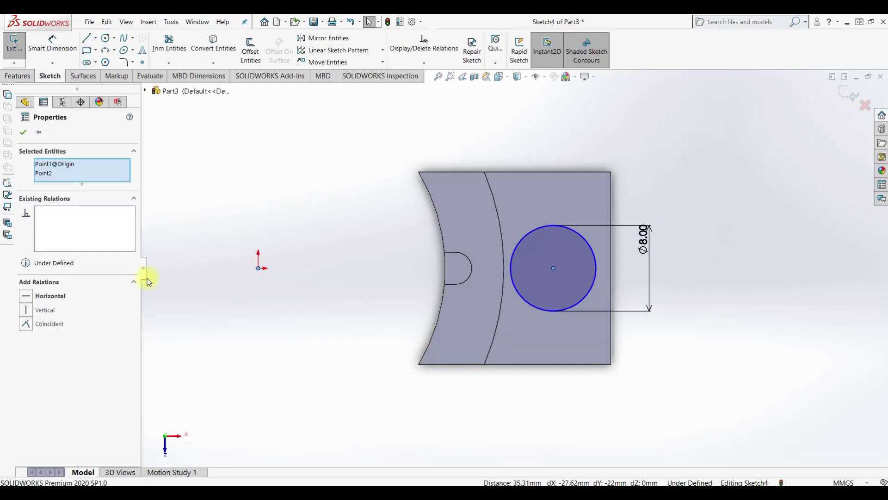
{"action": "left_click", "coordinate": [26, 296]}
{"action": "left_click", "coordinate": [382, 284]}
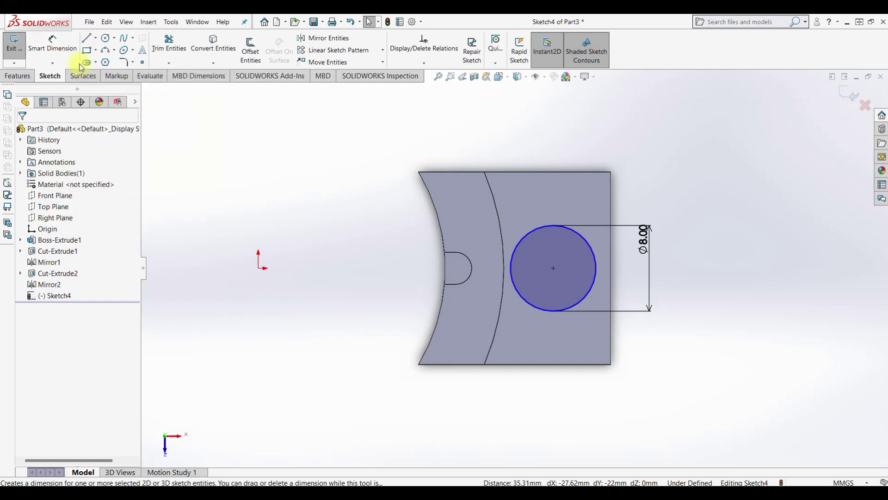
Dimension the circle centre 5 mm from the block's right edge.
{"action": "left_click", "coordinate": [53, 44]}
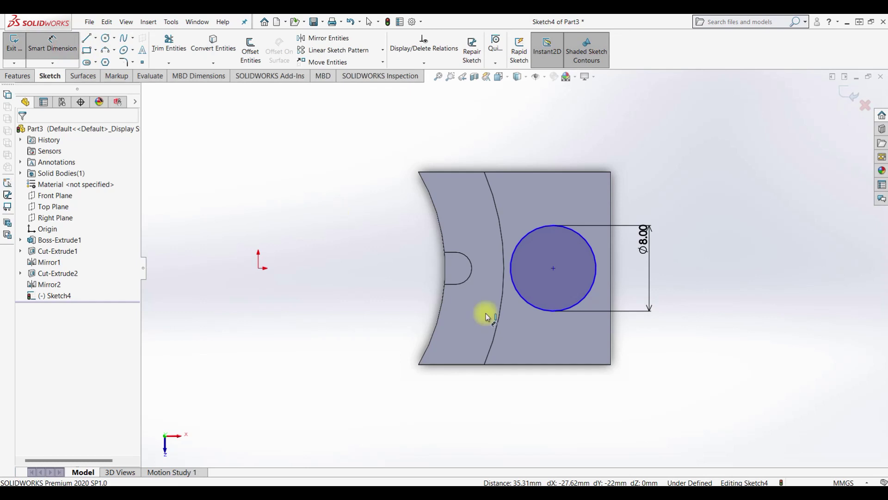
{"action": "left_click", "coordinate": [555, 270]}
{"action": "left_click", "coordinate": [611, 278]}
{"action": "left_click", "coordinate": [605, 411]}
{"action": "type", "text": "5"}
{"action": "key", "text": "Return"}
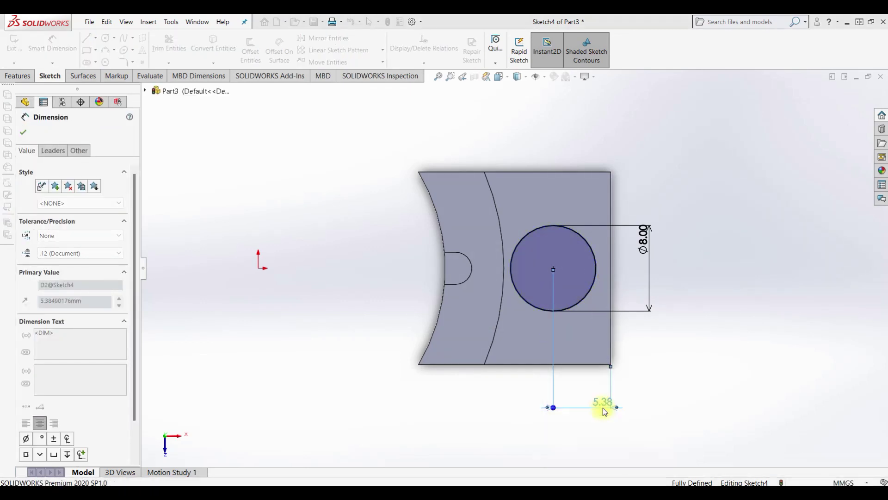
{"action": "key", "text": "Escape"}
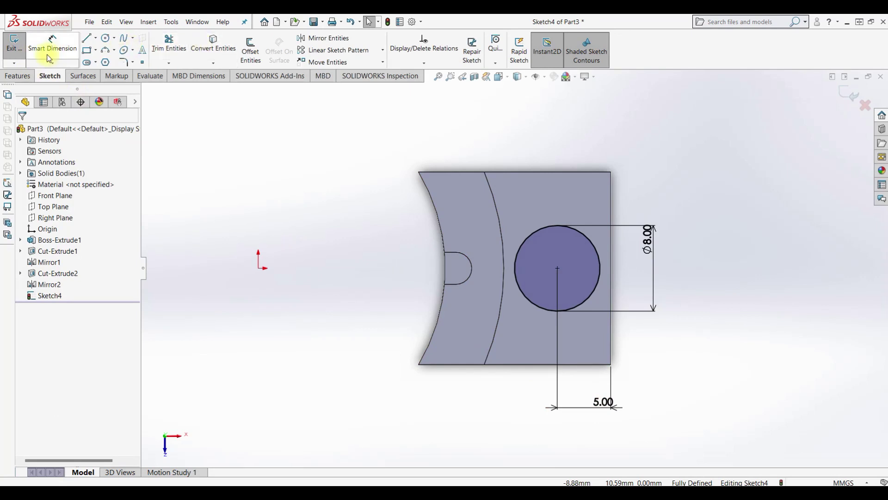
Exit the sketch and cut the circle Through All as Cut-Extrude3.
{"action": "left_click", "coordinate": [14, 44]}
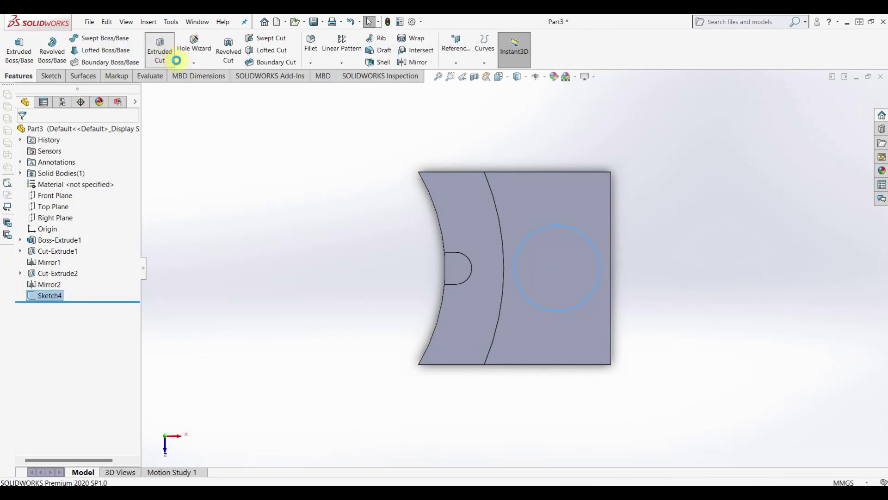
{"action": "left_click", "coordinate": [160, 49]}
{"action": "middle_click_drag", "start_coordinate": [442, 272], "coordinate": [426, 242]}
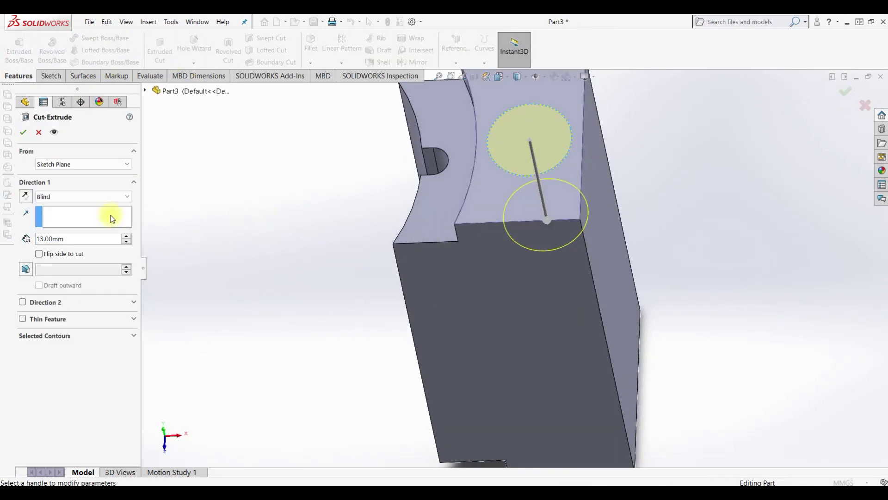
{"action": "left_click", "coordinate": [74, 198]}
{"action": "left_click", "coordinate": [74, 217]}
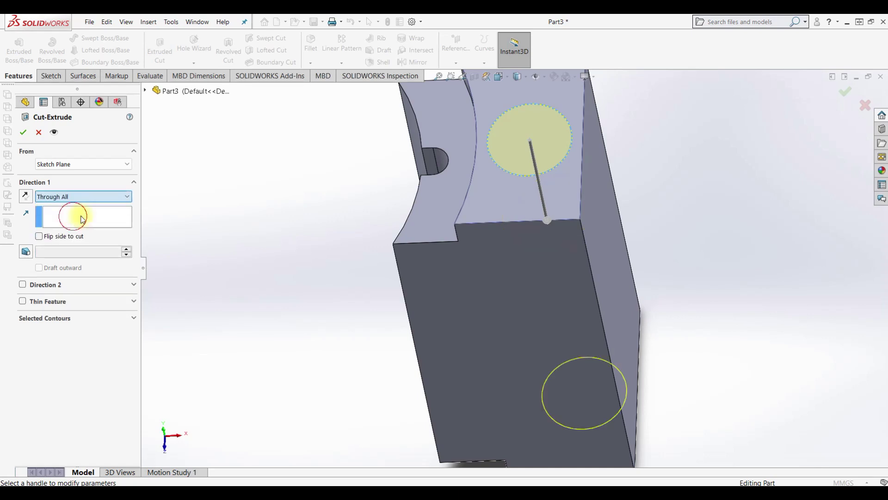
{"action": "left_click", "coordinate": [21, 132]}
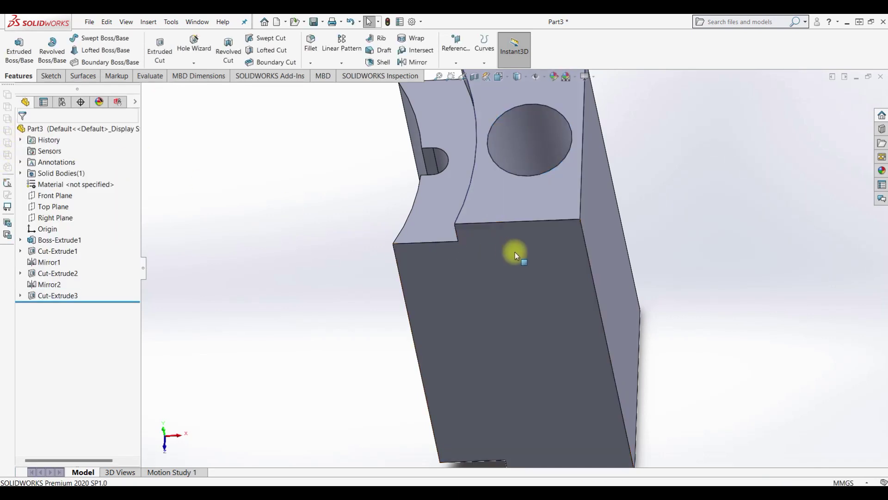
Start a sketch on the hole's end face and draw two circles at the hole centre.
{"action": "middle_click_drag", "start_coordinate": [515, 251], "coordinate": [575, 263]}
{"action": "left_click", "coordinate": [579, 229]}
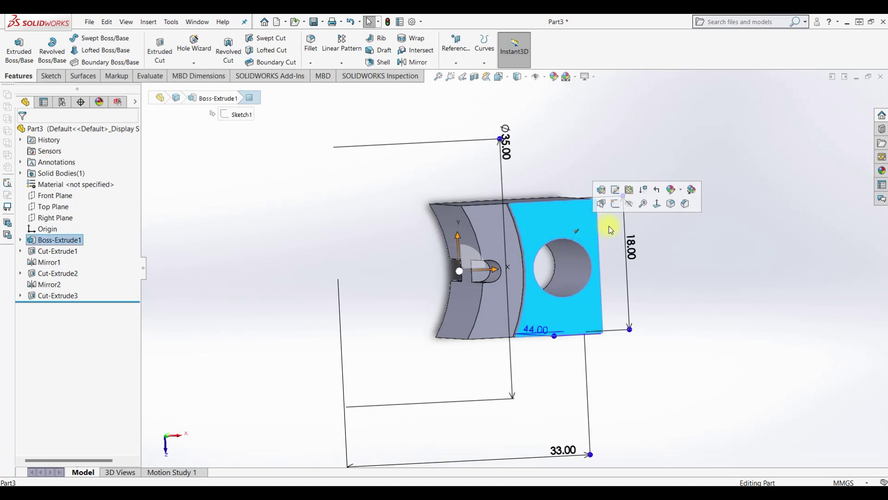
{"action": "left_click", "coordinate": [620, 204]}
{"action": "mouse_move", "coordinate": [564, 287]}
{"action": "middle_mouse_down"}
{"action": "mouse_move", "coordinate": [527, 213]}
{"action": "mouse_move", "coordinate": [514, 226]}
{"action": "middle_mouse_up"}
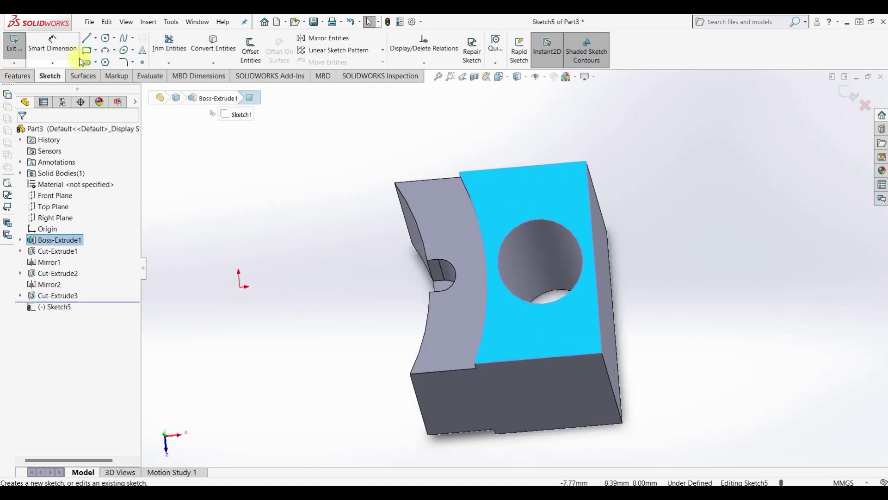
{"action": "key", "text": "ctrl+8"}
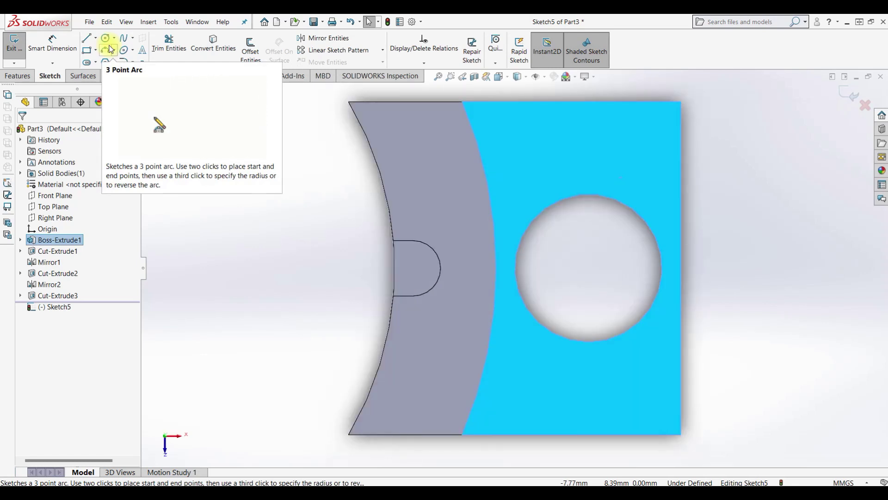
{"action": "left_click", "coordinate": [107, 39]}
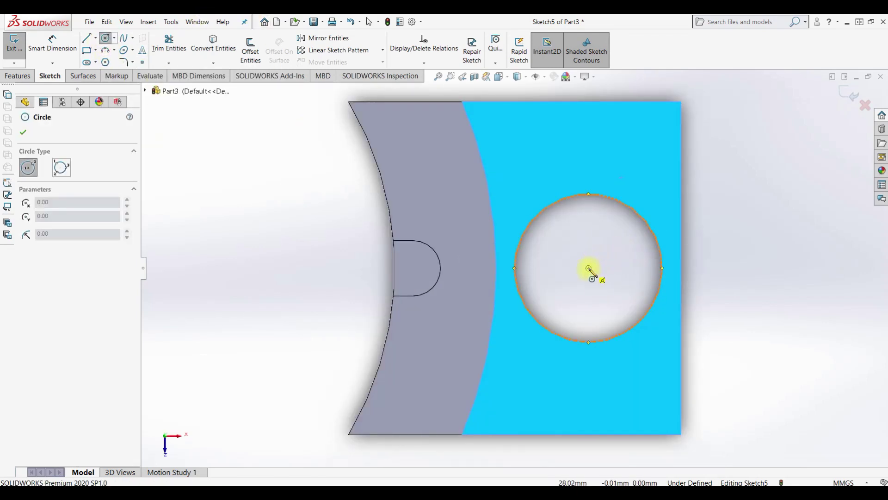
{"action": "left_click", "coordinate": [589, 269]}
{"action": "left_click", "coordinate": [640, 254]}
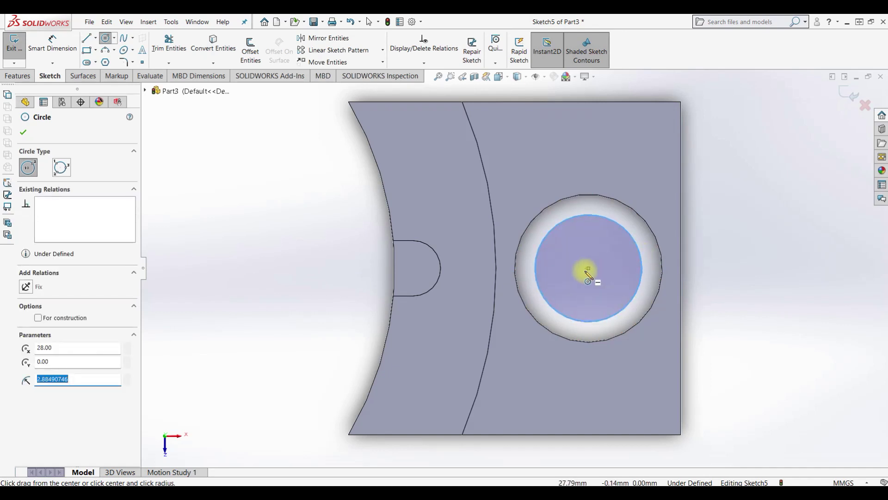
{"action": "left_click", "coordinate": [589, 269]}
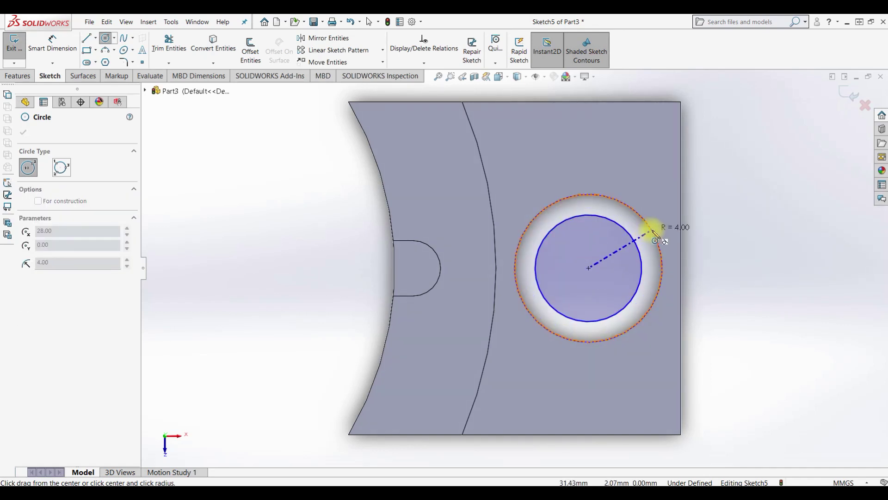
{"action": "left_click", "coordinate": [653, 231]}
{"action": "key", "text": "Escape"}
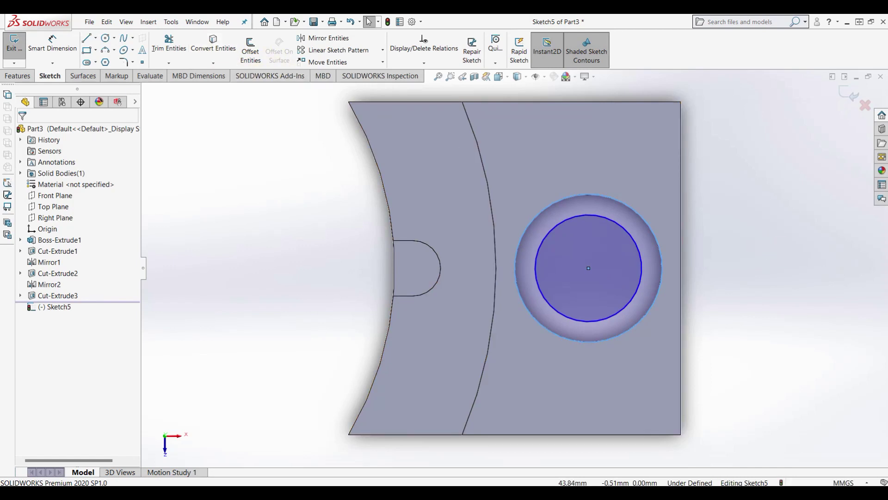
Dimension the inner circle Ø6 and the outer circle Ø8, then exit the sketch.
{"action": "left_click", "coordinate": [53, 43]}
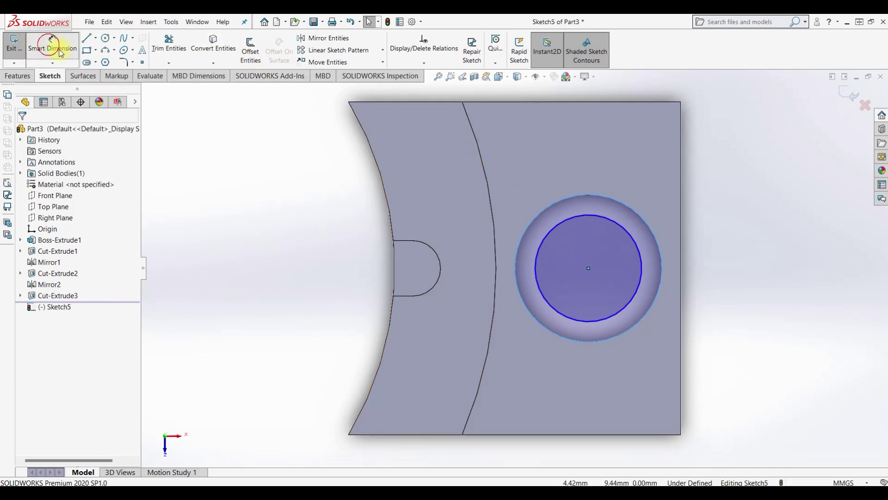
{"action": "left_click", "coordinate": [629, 236]}
{"action": "left_click", "coordinate": [727, 230]}
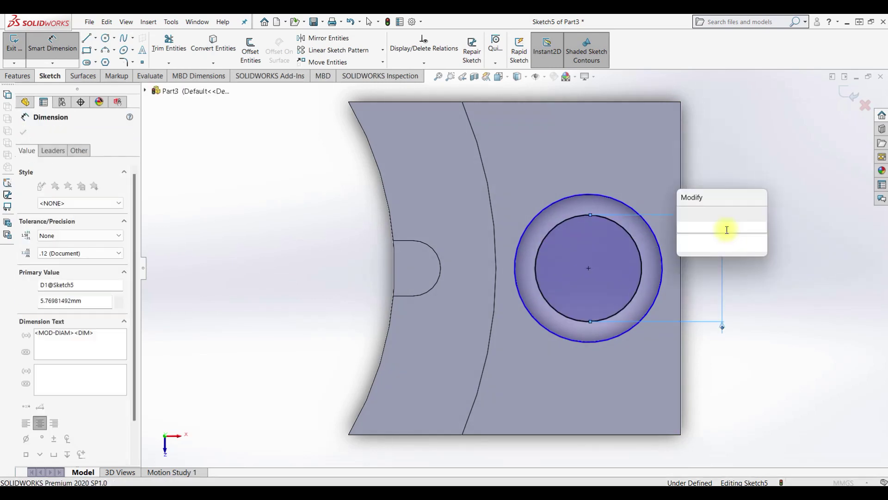
{"action": "type", "text": "6"}
{"action": "key", "text": "Return"}
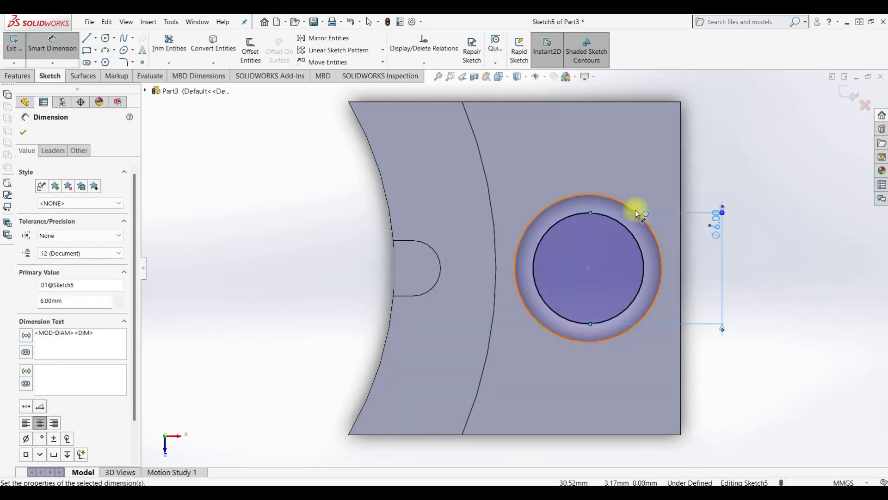
{"action": "left_click", "coordinate": [636, 214]}
{"action": "left_click", "coordinate": [722, 176]}
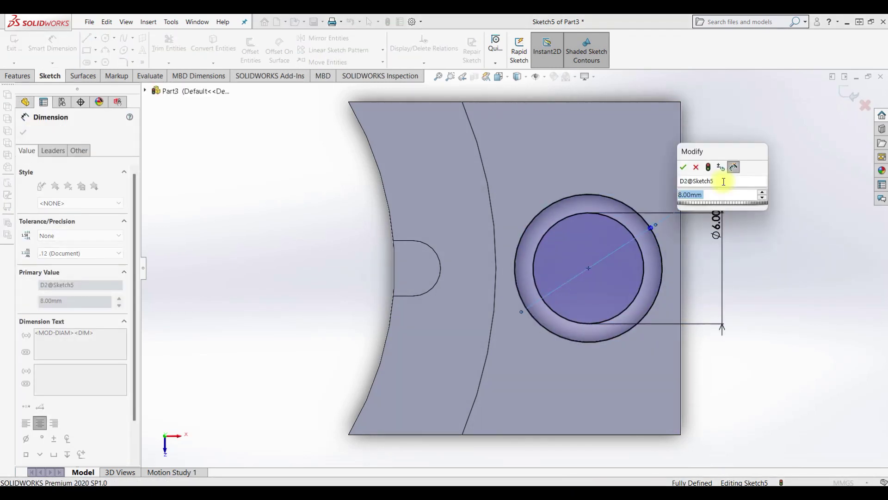
{"action": "key", "text": "Return"}
{"action": "key", "text": "Escape"}
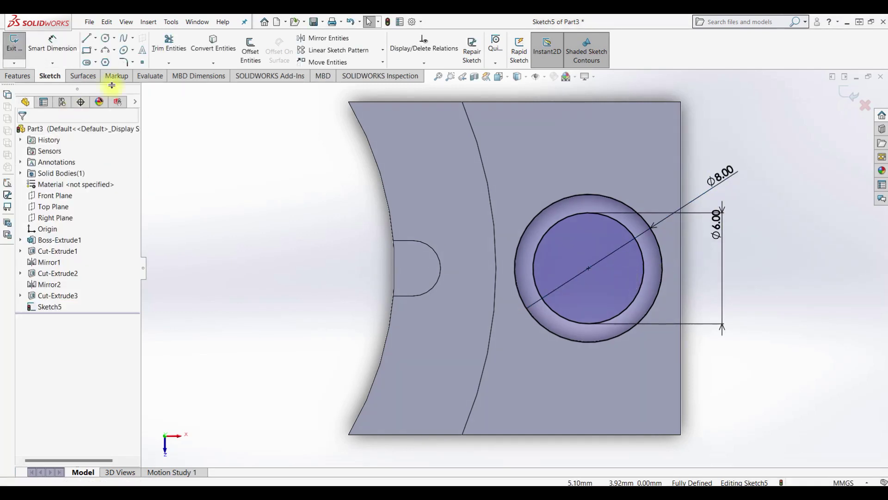
{"action": "left_click", "coordinate": [13, 51]}
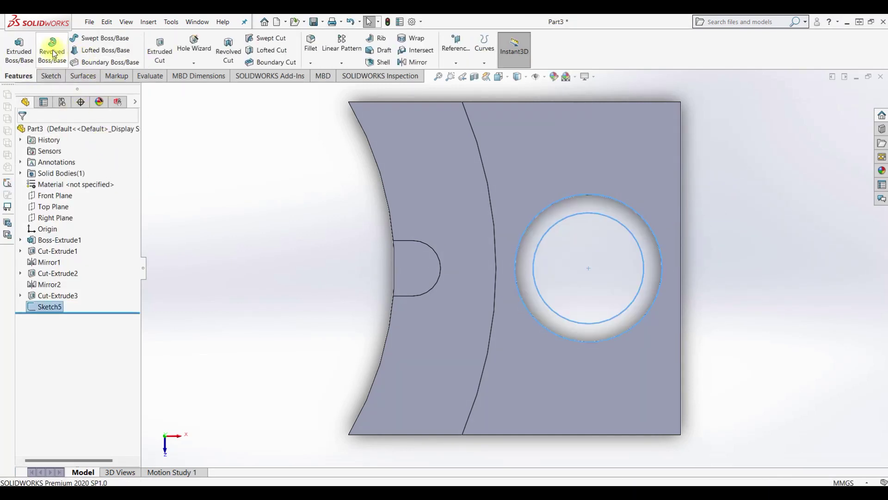
Extrude the ring 44 mm Blind with Merge result turned off.
{"action": "left_click", "coordinate": [24, 55]}
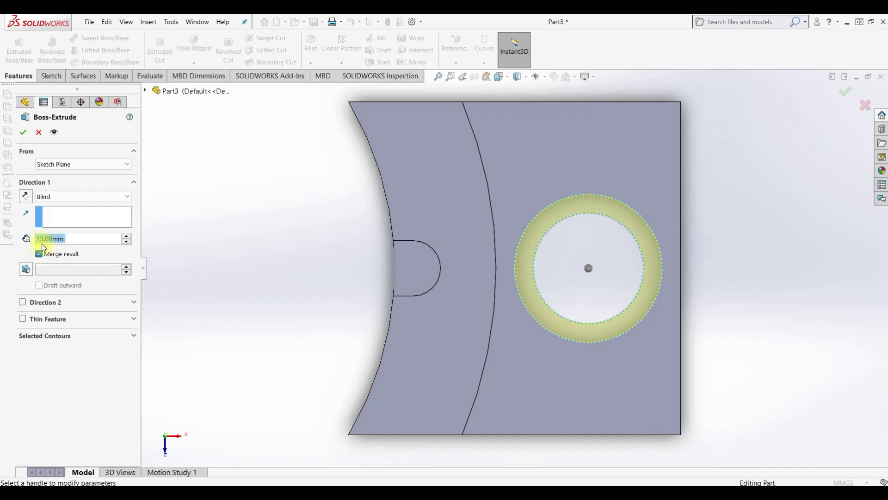
{"action": "left_click", "coordinate": [40, 254]}
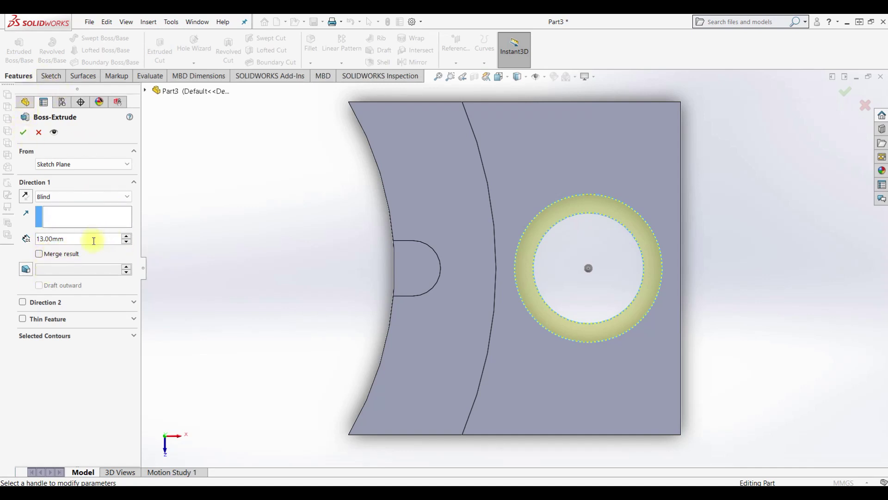
{"action": "double_click", "coordinate": [102, 239]}
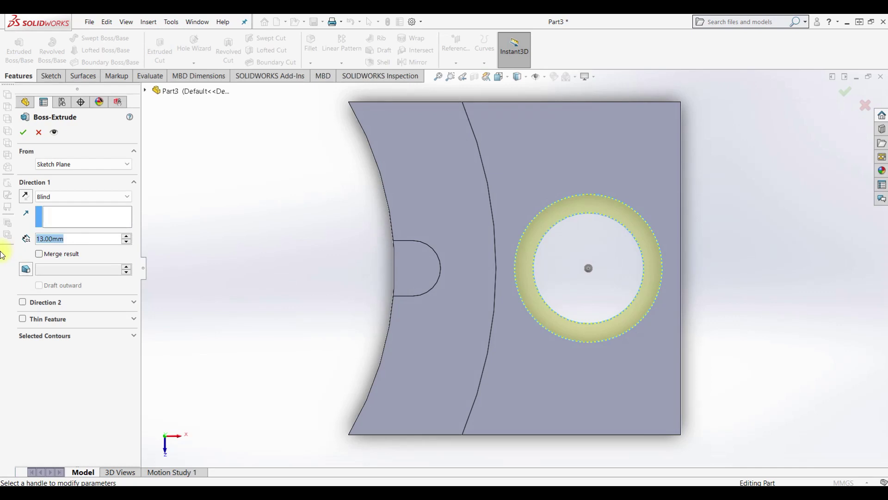
{"action": "type", "text": "44"}
{"action": "key", "text": "Return"}
{"action": "left_click", "coordinate": [29, 133]}
{"action": "middle_click_drag", "start_coordinate": [427, 327], "coordinate": [466, 301]}
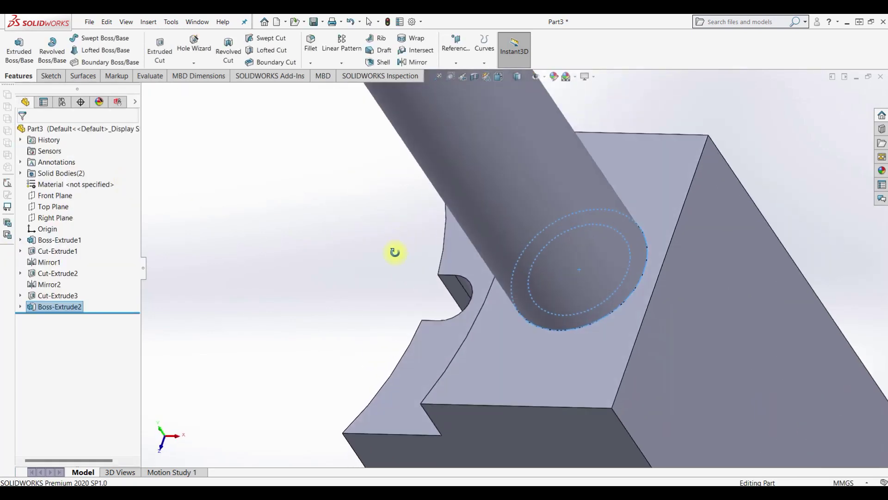
Edit Boss-Extrude2 and reverse its direction so the tube runs down into the block.
{"action": "scroll", "coordinate": [466, 301], "scroll_direction": "up", "scroll_amount": 3}
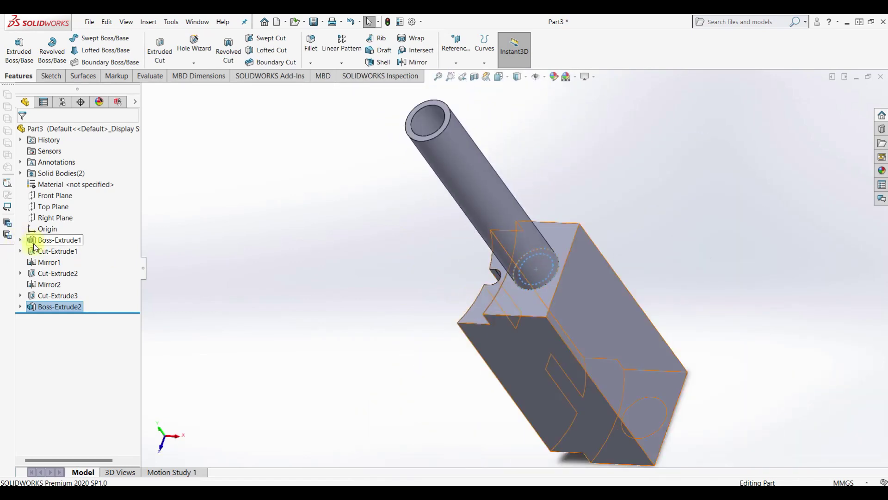
{"action": "right_click", "coordinate": [56, 307]}
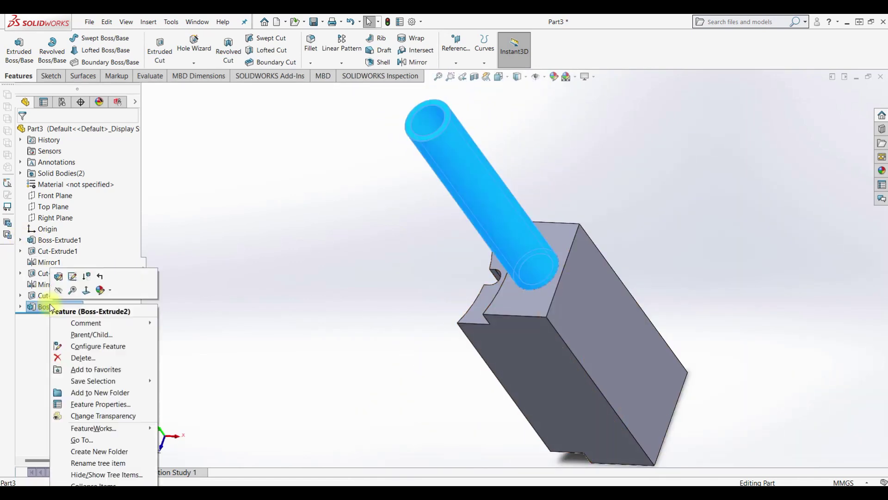
{"action": "left_click", "coordinate": [72, 281]}
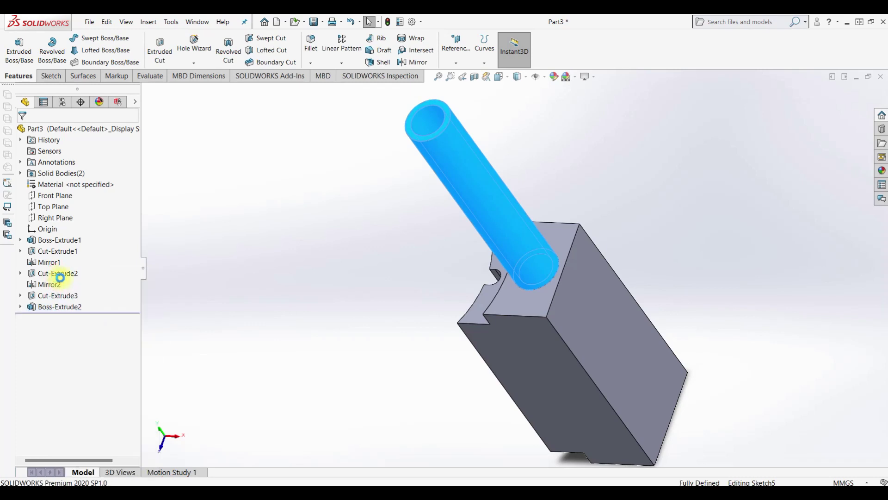
{"action": "left_click", "coordinate": [26, 197]}
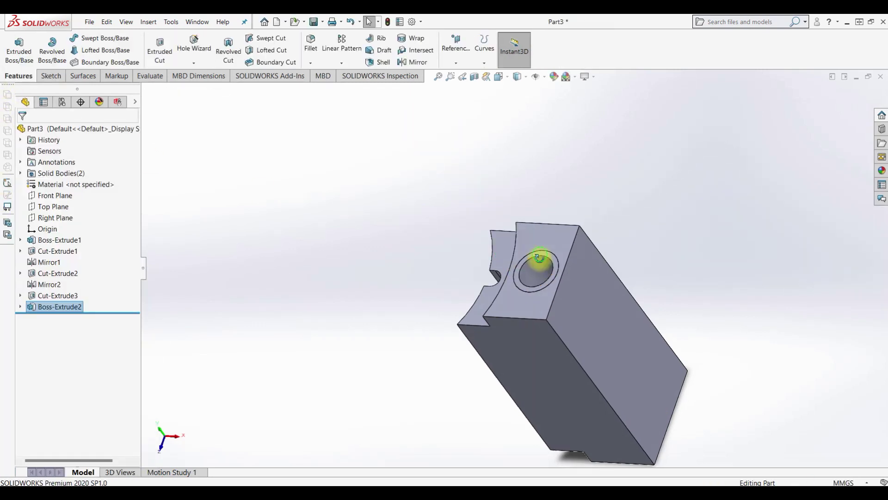
{"action": "middle_click_drag", "start_coordinate": [594, 254], "coordinate": [565, 324]}
{"action": "scroll", "coordinate": [565, 324], "scroll_direction": "down", "scroll_amount": 3}
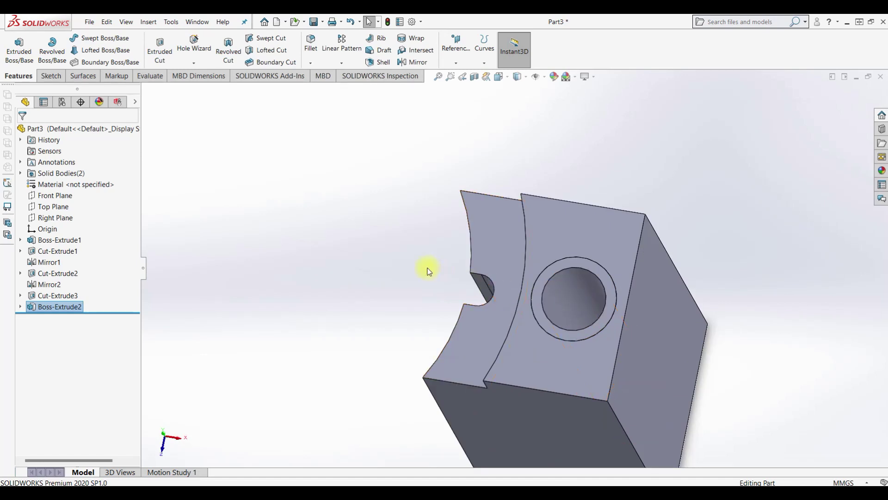
{"action": "middle_click_drag", "start_coordinate": [559, 292], "coordinate": [540, 280]}
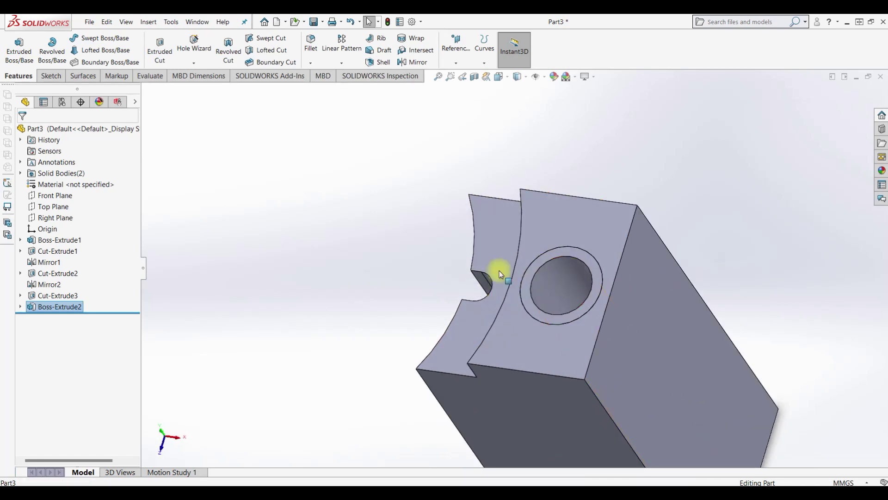
Turn on the PhotoView 360 add-in.
{"action": "left_click", "coordinate": [539, 275]}
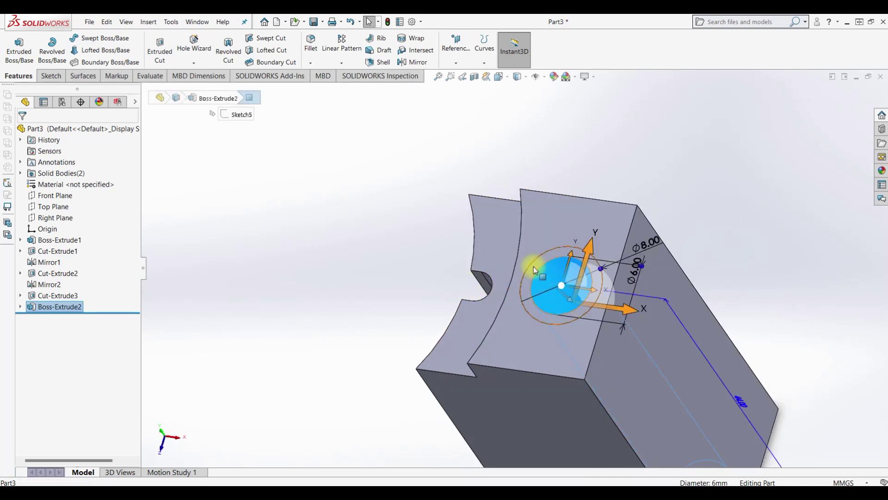
{"action": "left_click", "coordinate": [239, 77]}
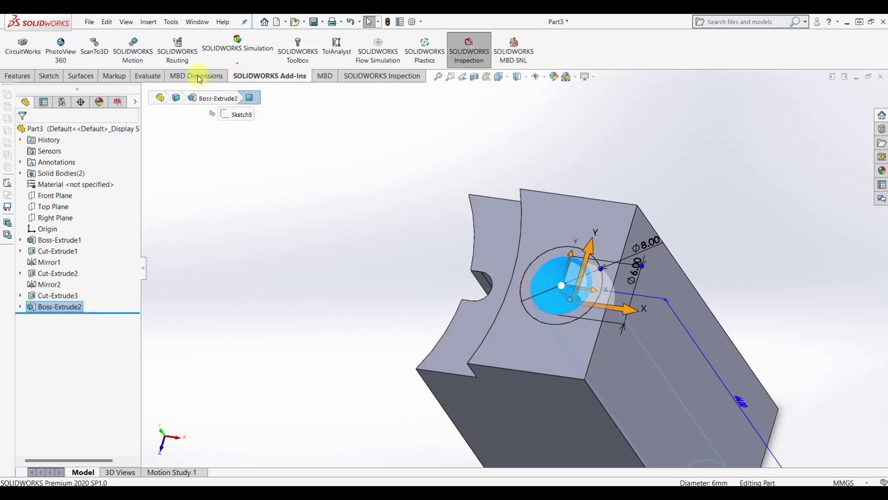
{"action": "left_click", "coordinate": [61, 47]}
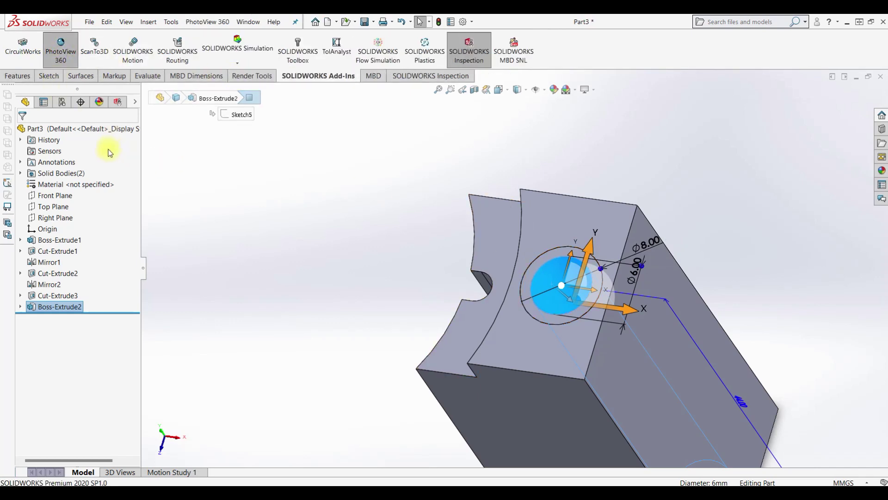
{"action": "left_click", "coordinate": [440, 248]}
{"action": "mouse_move", "coordinate": [440, 247]}
{"action": "middle_mouse_down"}
{"action": "mouse_move", "coordinate": [510, 288]}
{"action": "mouse_move", "coordinate": [565, 223]}
{"action": "middle_mouse_up"}
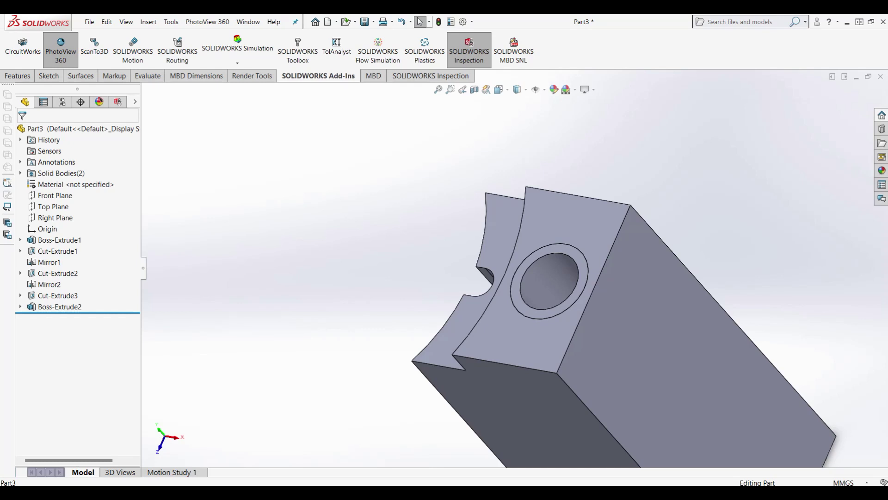
{"action": "left_click", "coordinate": [676, 326]}
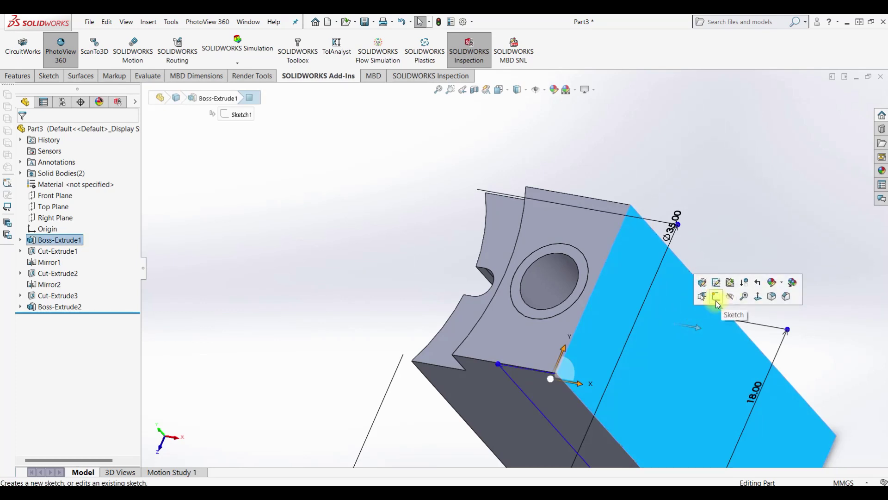
Sketch six points on and around the origin on the side face, then begin a line at the origin.
{"action": "left_click", "coordinate": [716, 300]}
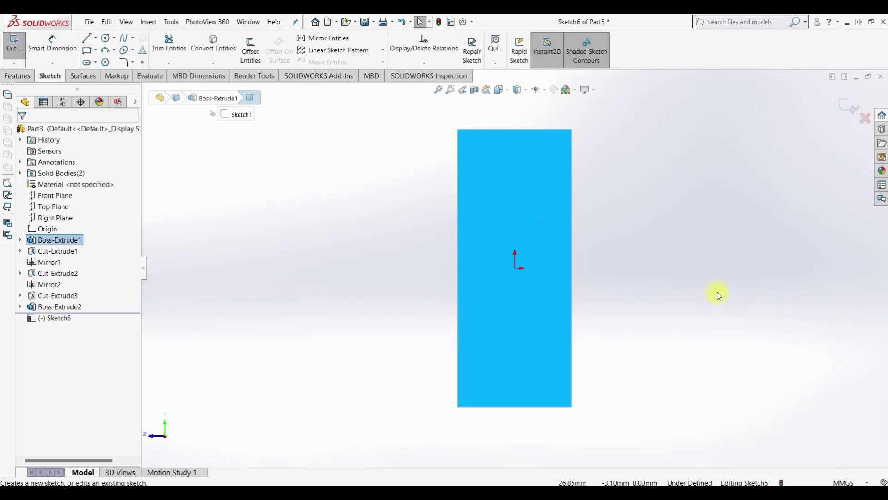
{"action": "left_click", "coordinate": [142, 63]}
{"action": "left_click", "coordinate": [515, 217]}
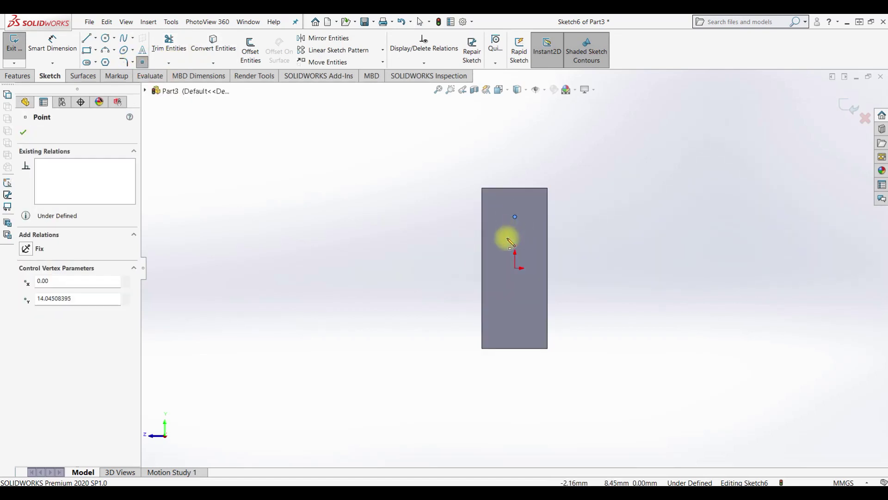
{"action": "left_click", "coordinate": [515, 239]}
{"action": "left_click", "coordinate": [515, 267]}
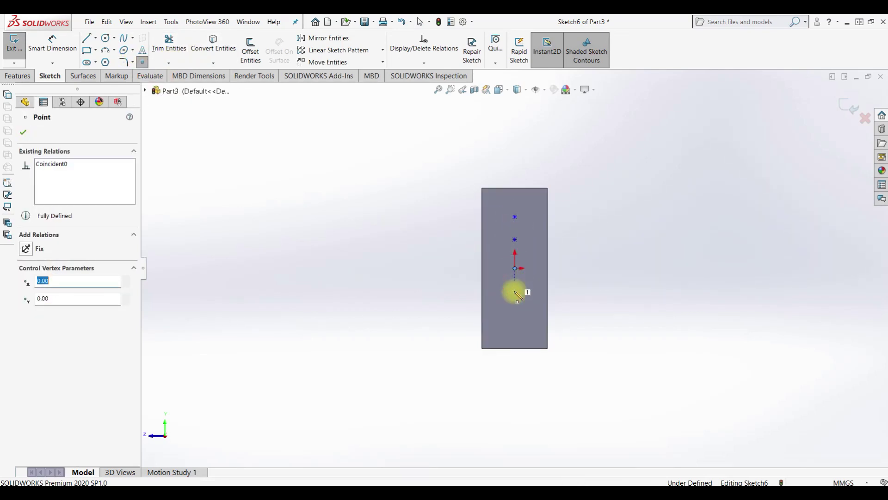
{"action": "left_click", "coordinate": [515, 301]}
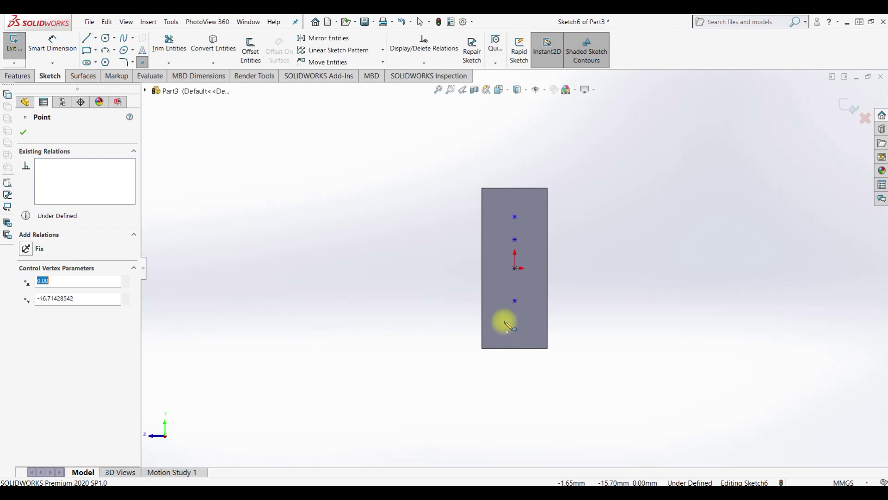
{"action": "left_click", "coordinate": [495, 268]}
{"action": "left_click", "coordinate": [537, 270]}
{"action": "key", "text": "Escape"}
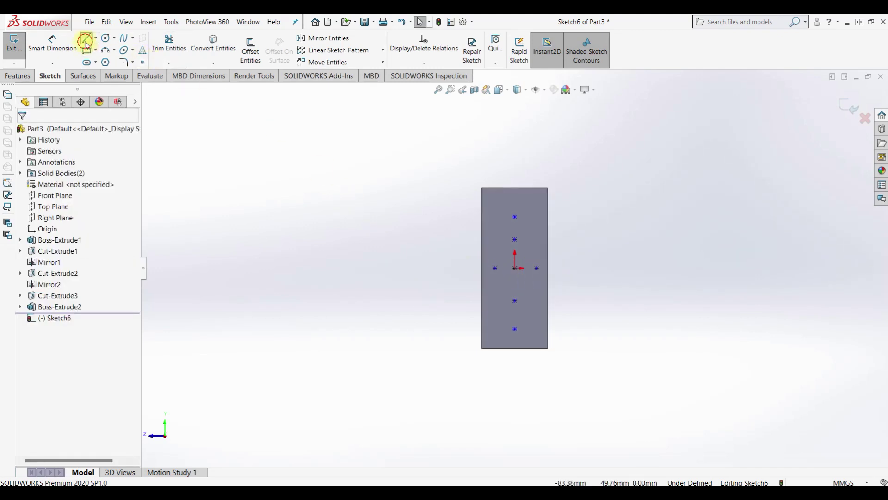
{"action": "left_click", "coordinate": [85, 41]}
{"action": "left_click", "coordinate": [515, 271]}
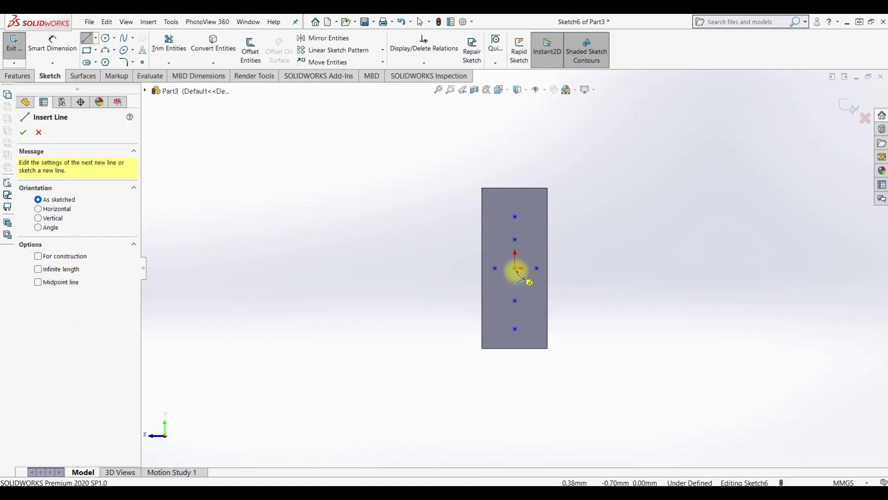
Draw vertical and horizontal lines through the origin and convert both to construction centrelines.
{"action": "left_click", "coordinate": [515, 160]}
{"action": "key", "text": "Escape"}
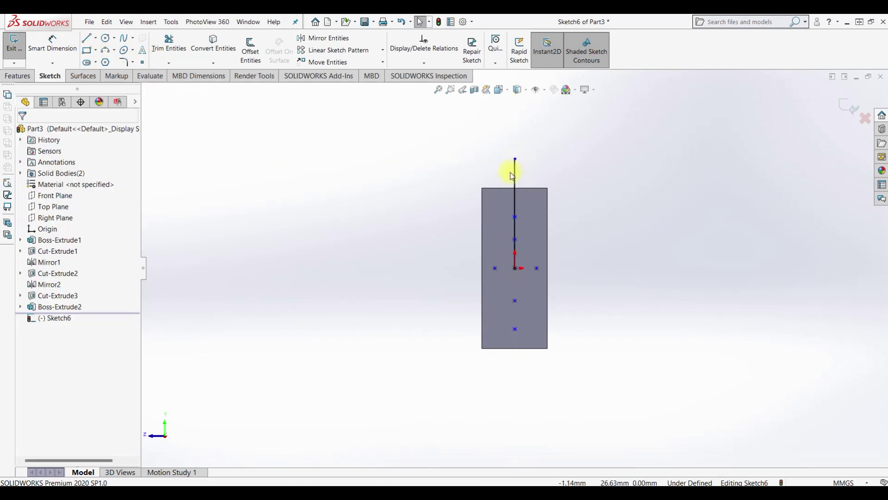
{"action": "left_click", "coordinate": [87, 38]}
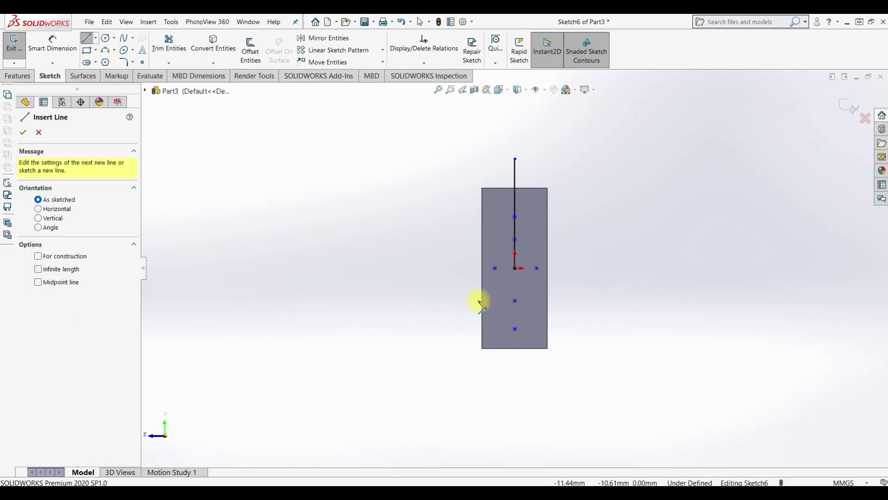
{"action": "left_click", "coordinate": [516, 268]}
{"action": "left_click", "coordinate": [635, 268]}
{"action": "key", "text": "Escape"}
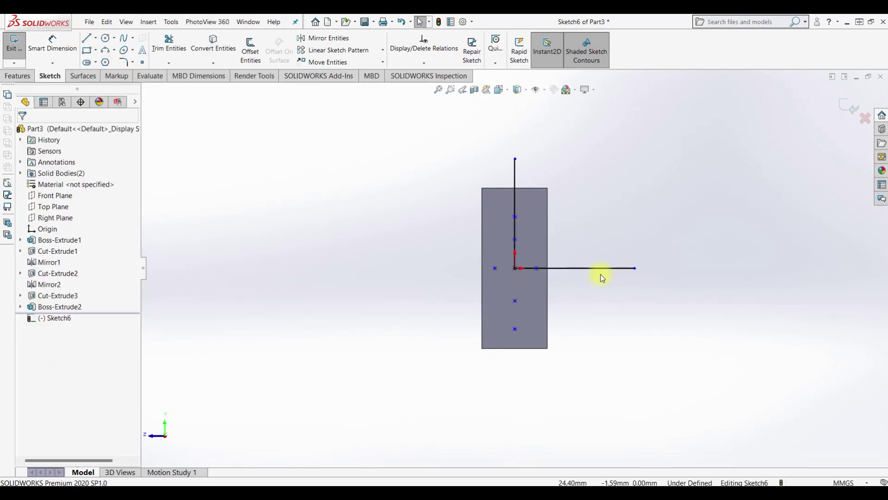
{"action": "left_click", "coordinate": [599, 269]}
{"action": "left_click", "coordinate": [515, 171], "text": "ctrl"}
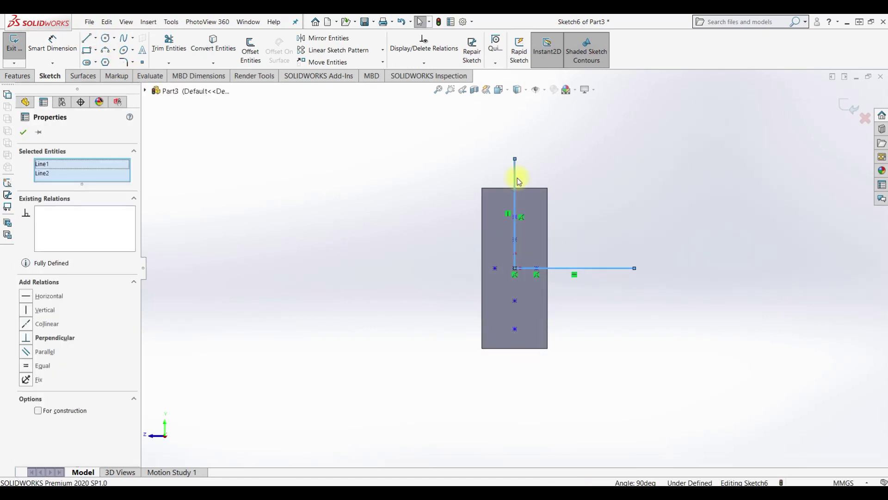
{"action": "left_click", "coordinate": [553, 149]}
Align one group of sketch points vertically and another group horizontally.
{"action": "scroll", "coordinate": [543, 227], "scroll_direction": "down", "scroll_amount": 1}
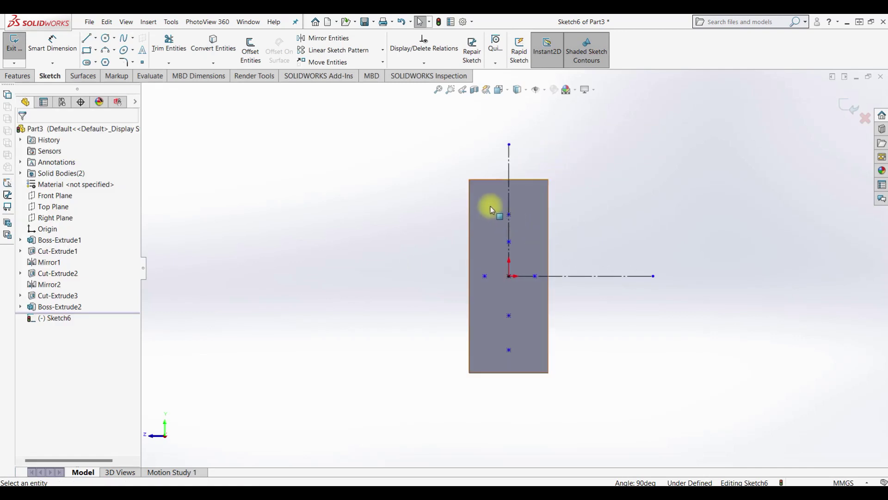
{"action": "mouse_move", "coordinate": [485, 164]}
{"action": "left_mouse_down"}
{"action": "mouse_move", "coordinate": [528, 261]}
{"action": "mouse_move", "coordinate": [526, 389]}
{"action": "left_mouse_up"}
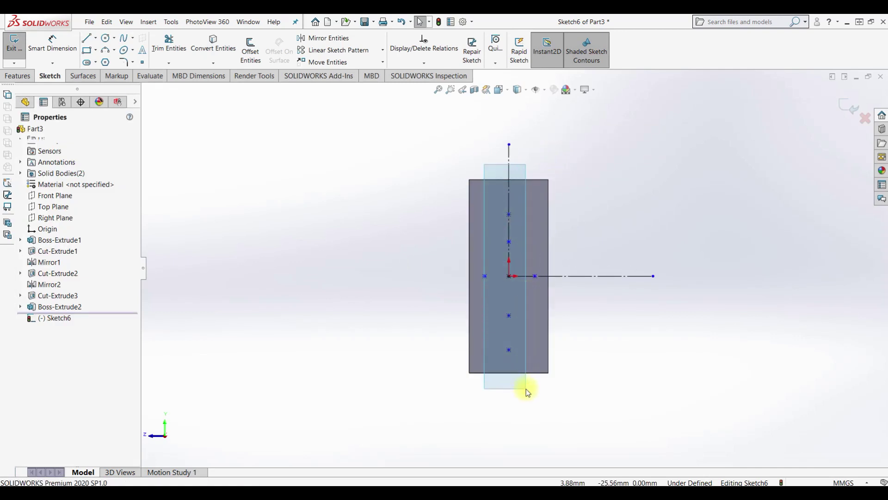
{"action": "key", "text": "Escape"}
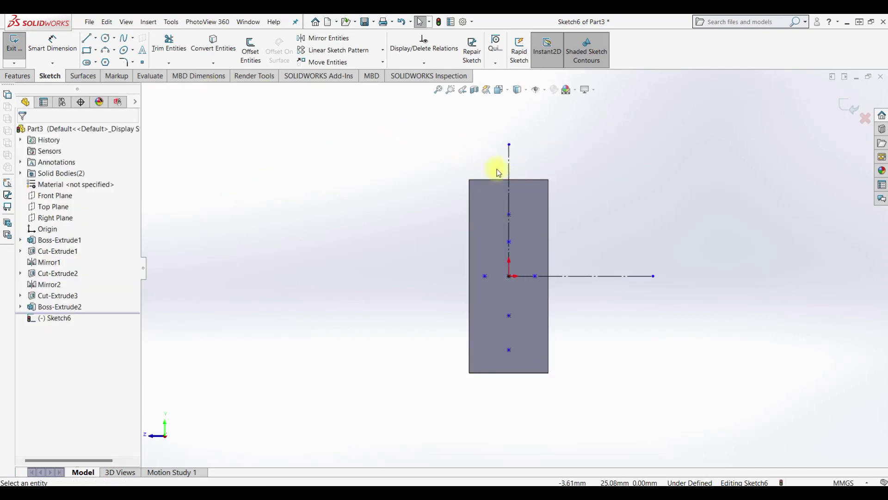
{"action": "left_click_drag", "start_coordinate": [534, 338], "coordinate": [524, 392]}
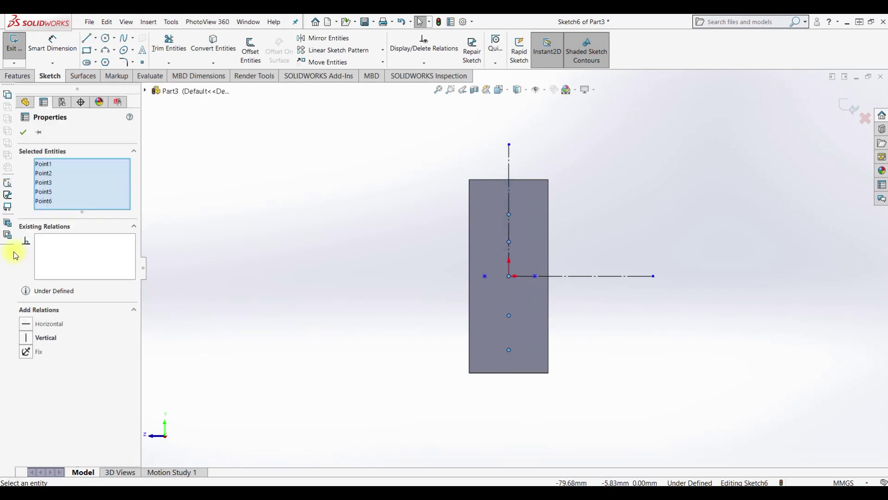
{"action": "left_click", "coordinate": [28, 339]}
{"action": "left_click_drag", "start_coordinate": [431, 270], "coordinate": [581, 301]}
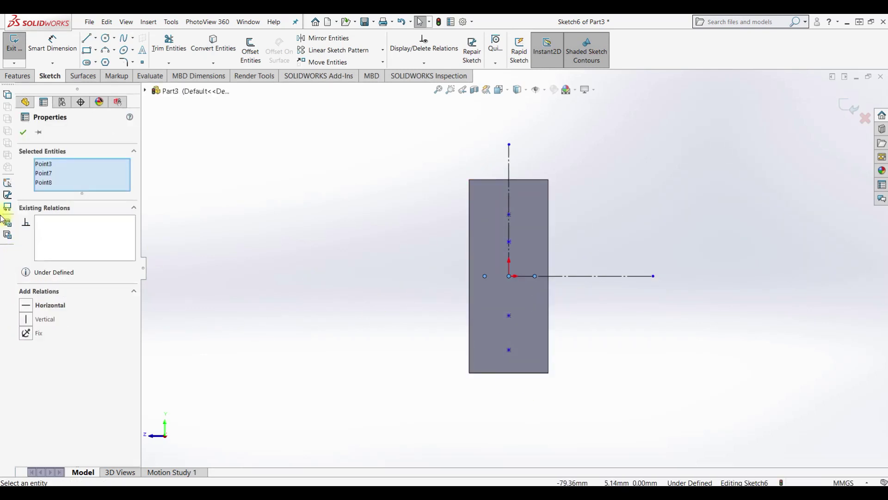
{"action": "left_click", "coordinate": [29, 307]}
Make the inner and outer point pairs symmetric about the horizontal centreline.
{"action": "left_click", "coordinate": [511, 243]}
{"action": "left_click", "coordinate": [511, 316], "text": "ctrl"}
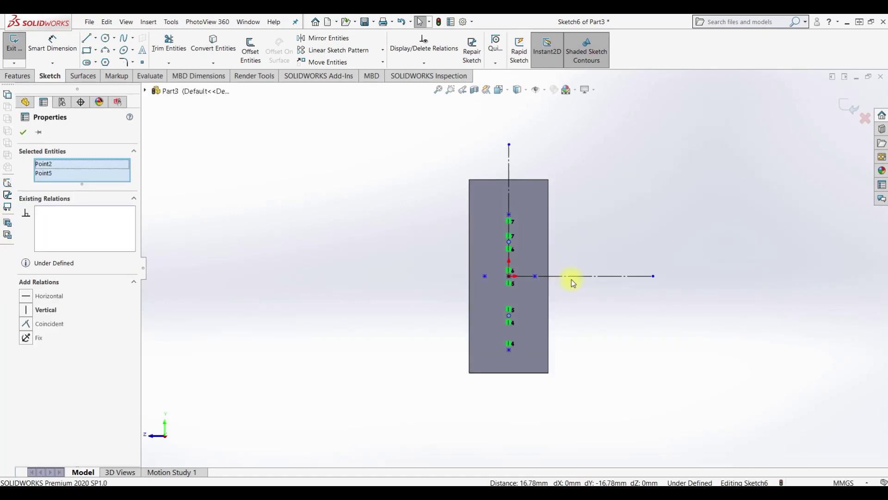
{"action": "left_click", "coordinate": [573, 275], "text": "ctrl"}
{"action": "left_click", "coordinate": [27, 306]}
{"action": "left_click", "coordinate": [511, 314]}
{"action": "left_click", "coordinate": [509, 351]}
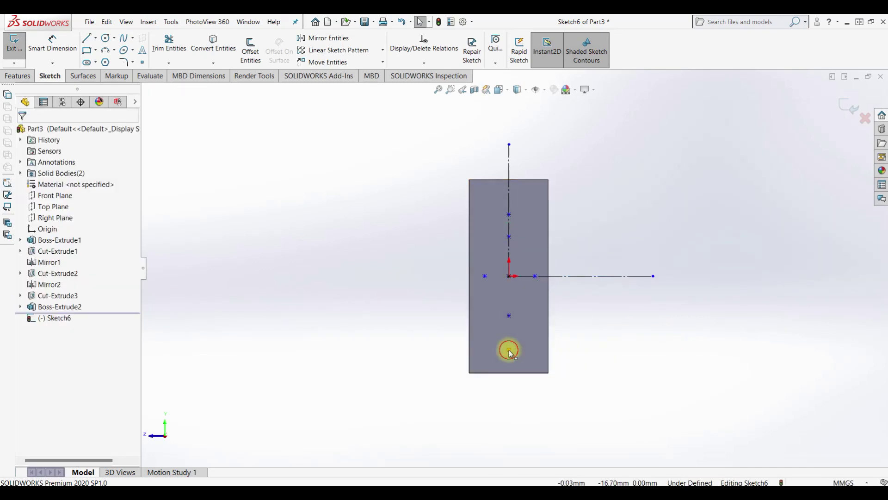
{"action": "left_click", "coordinate": [509, 215], "text": "ctrl"}
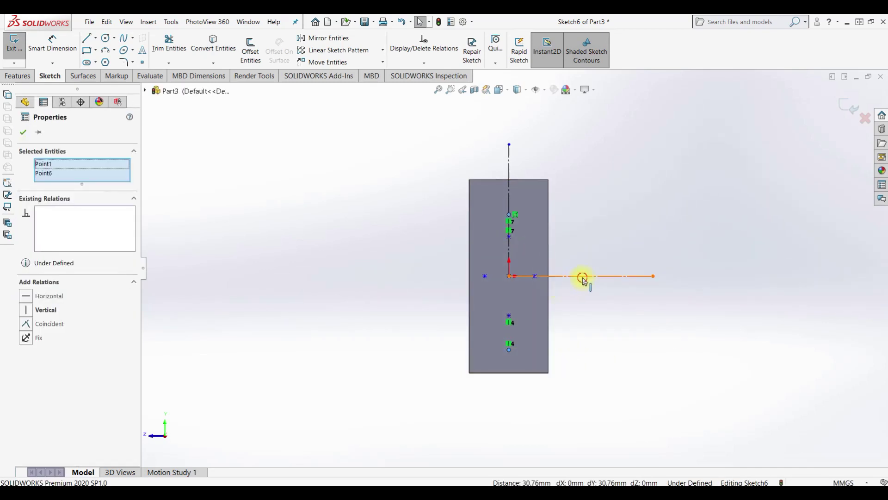
{"action": "left_click", "coordinate": [583, 276], "text": "ctrl"}
{"action": "left_click", "coordinate": [26, 303]}
{"action": "left_click", "coordinate": [587, 358]}
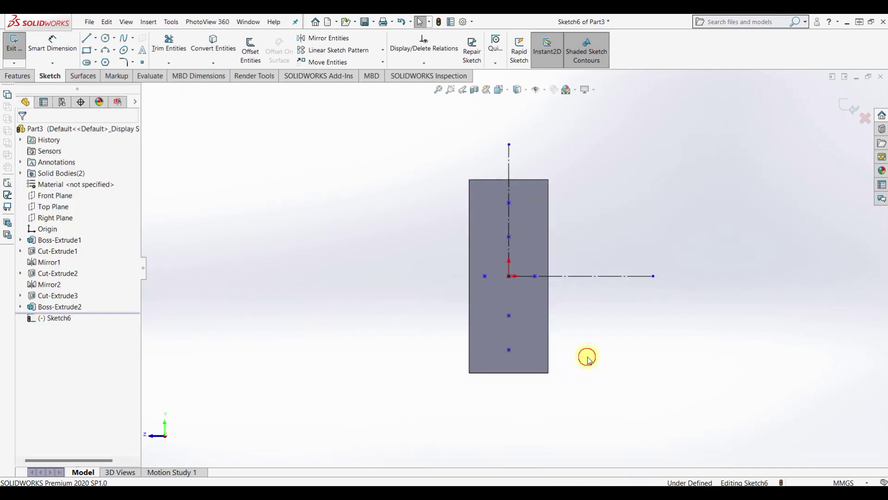
Make the left and right points symmetric about the vertical centreline, then begin dimensioning.
{"action": "left_click", "coordinate": [485, 276]}
{"action": "left_click", "coordinate": [537, 277], "text": "ctrl"}
{"action": "left_click", "coordinate": [510, 215], "text": "ctrl"}
{"action": "left_click", "coordinate": [28, 307]}
{"action": "left_click", "coordinate": [578, 354]}
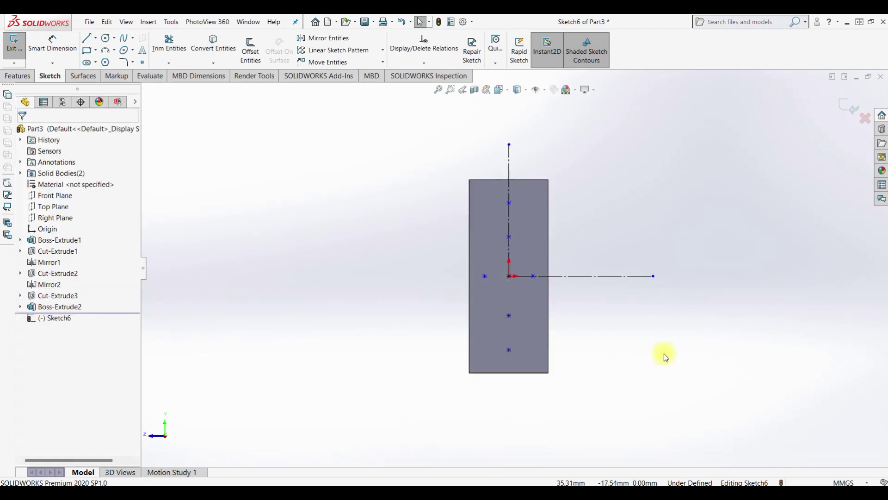
{"action": "left_click", "coordinate": [55, 52]}
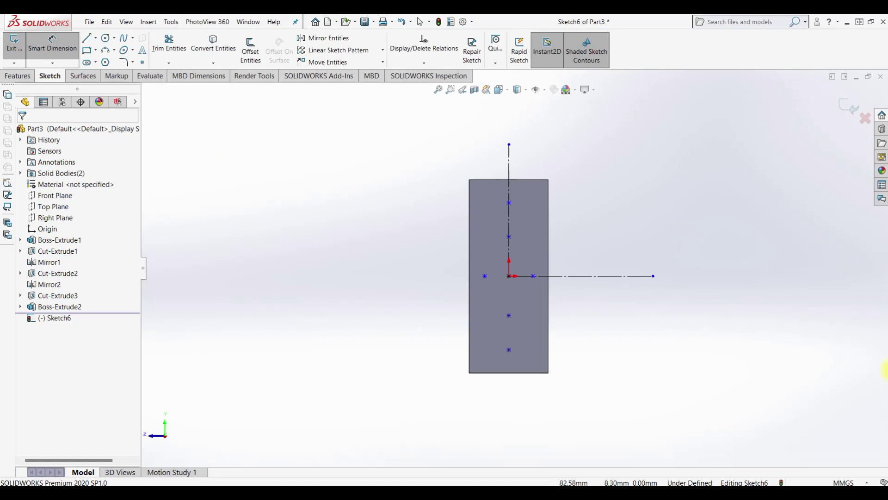
{"action": "left_click", "coordinate": [566, 276]}
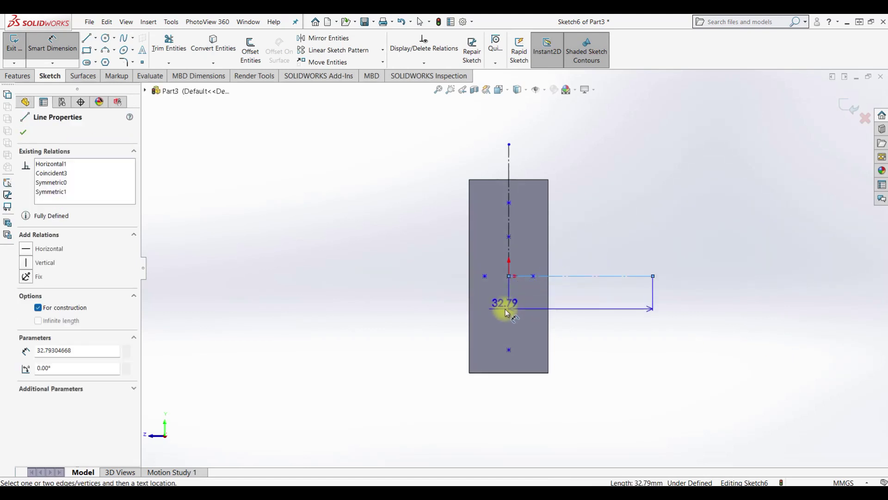
Dimension the hole points vertically at 7.50 mm from the centreline and 5.50 mm apart.
{"action": "left_click", "coordinate": [509, 315]}
{"action": "left_click", "coordinate": [672, 310]}
{"action": "key", "text": "Return"}
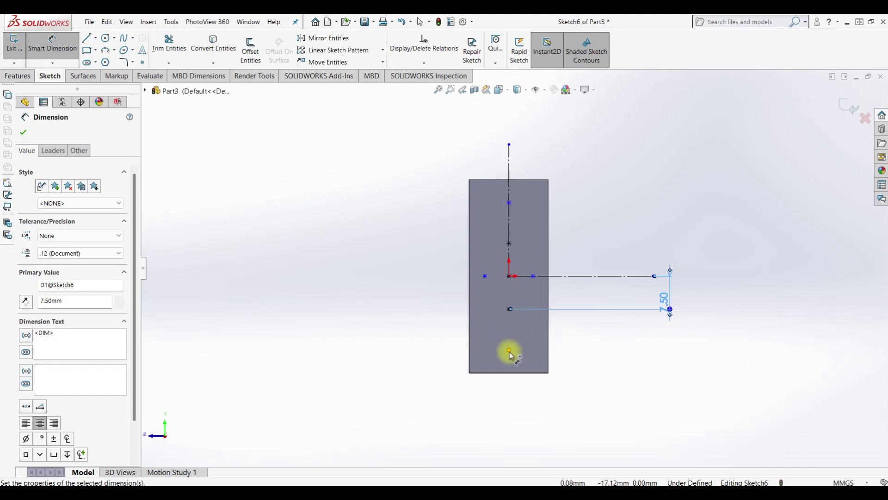
{"action": "left_click", "coordinate": [510, 350]}
{"action": "left_click", "coordinate": [509, 309]}
{"action": "left_click", "coordinate": [634, 329]}
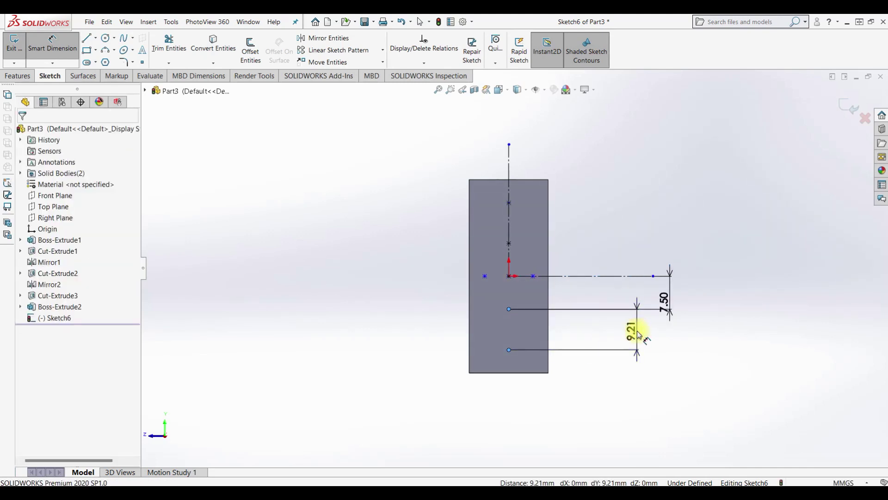
{"action": "type", "text": "5.5"}
{"action": "key", "text": "Return"}
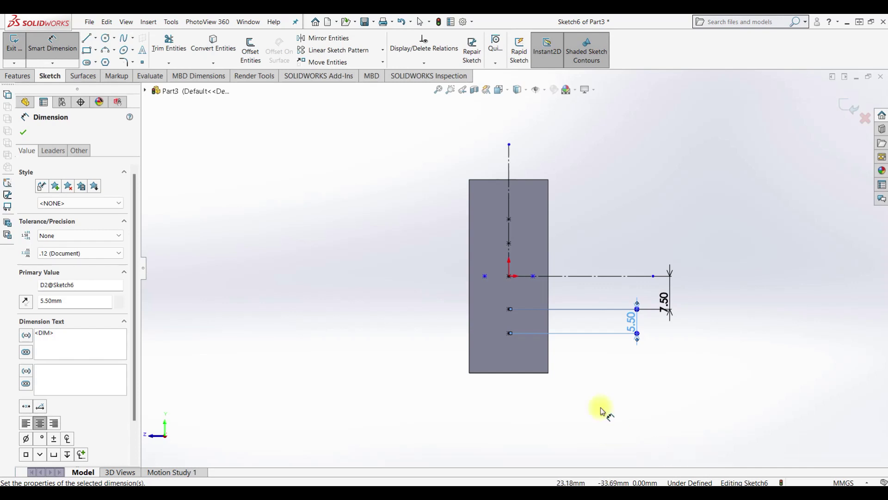
Add a 9.00 mm horizontal spacing between the side points and close the sketch.
{"action": "left_click", "coordinate": [484, 276]}
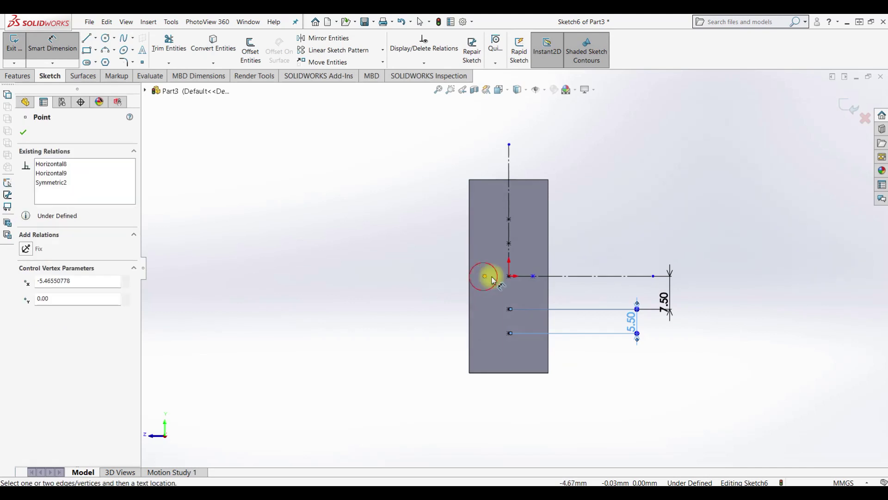
{"action": "left_click", "coordinate": [532, 276]}
{"action": "left_click", "coordinate": [513, 443]}
{"action": "type", "text": "9"}
{"action": "key", "text": "Return"}
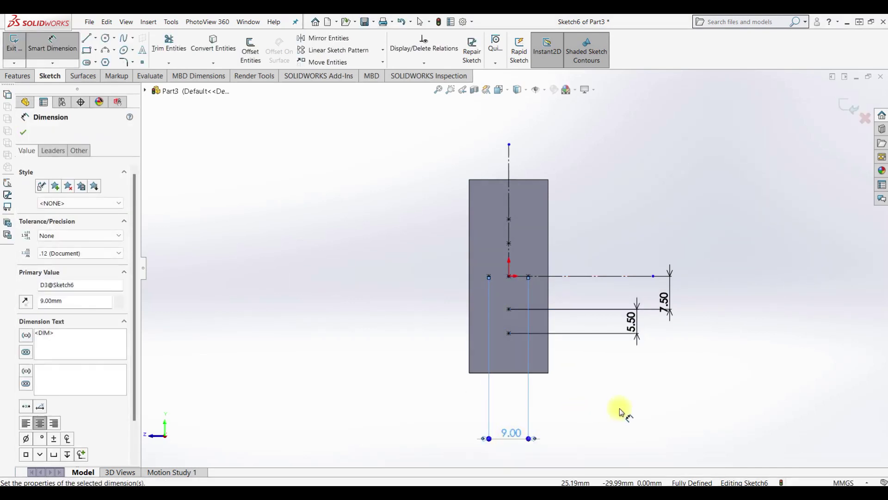
{"action": "key", "text": "Escape"}
{"action": "left_click", "coordinate": [19, 52]}
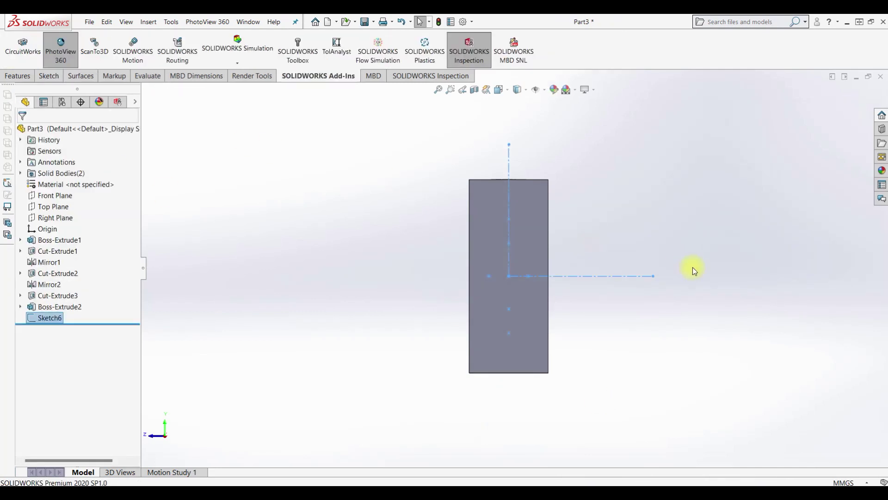
Orbit the block into a 3D view and start the Hole Wizard from the Features tab.
{"action": "middle_click_drag", "start_coordinate": [576, 246], "coordinate": [615, 298]}
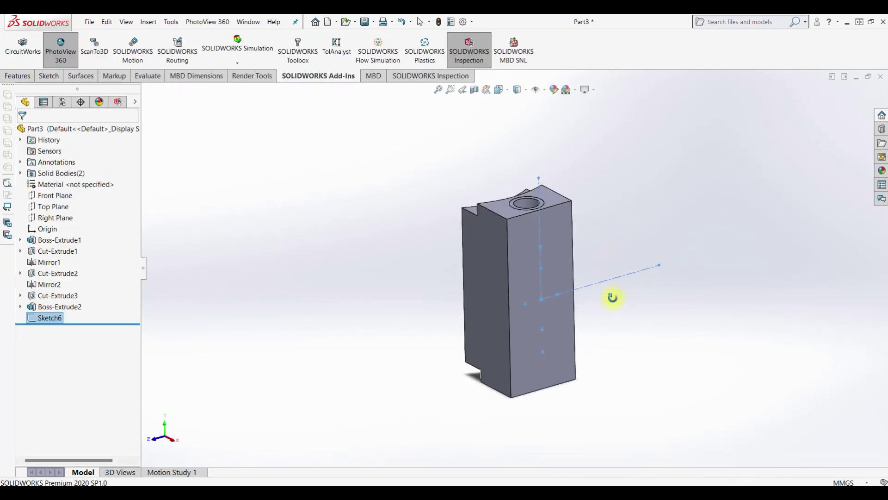
{"action": "left_click", "coordinate": [701, 233]}
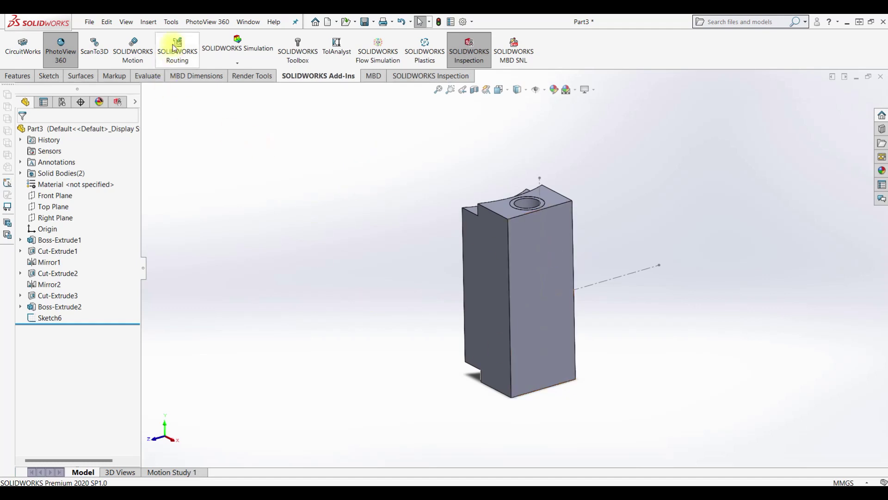
{"action": "left_click", "coordinate": [27, 79]}
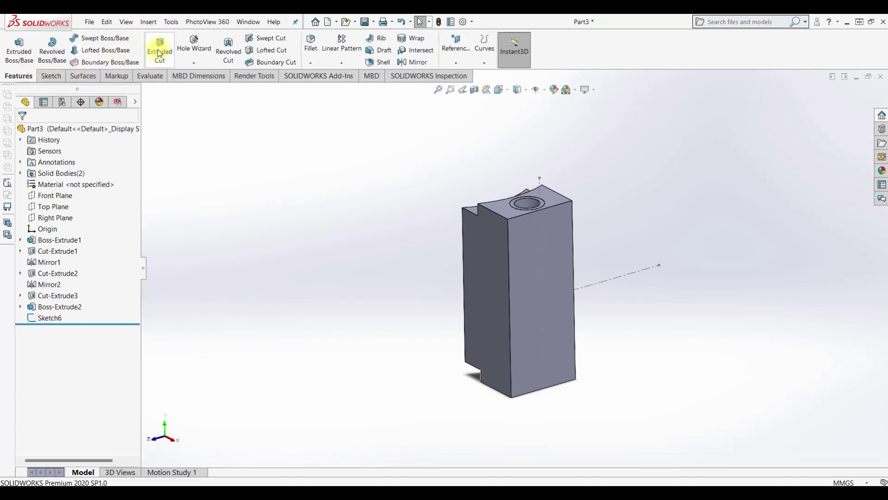
{"action": "left_click", "coordinate": [192, 44]}
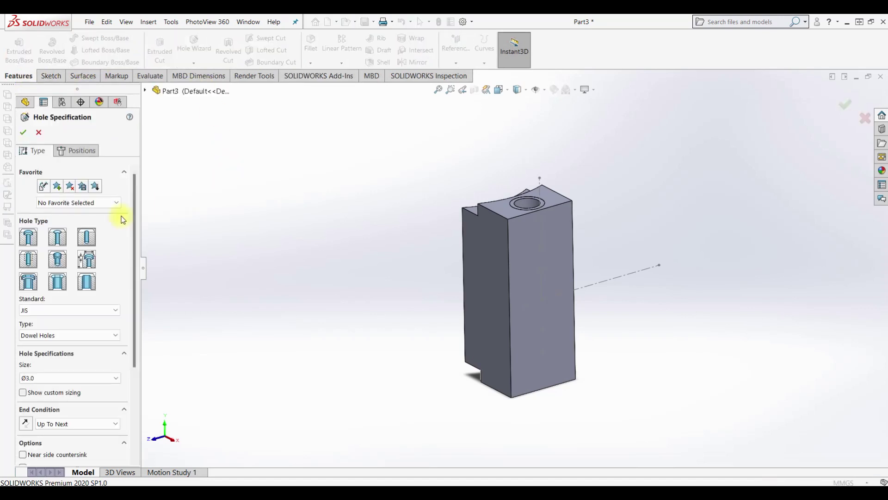
Set the Hole Wizard to a Ø4.0 dowel hole, Blind, 5 mm deep.
{"action": "left_click", "coordinate": [51, 373]}
{"action": "left_click", "coordinate": [33, 407]}
{"action": "left_click", "coordinate": [75, 424]}
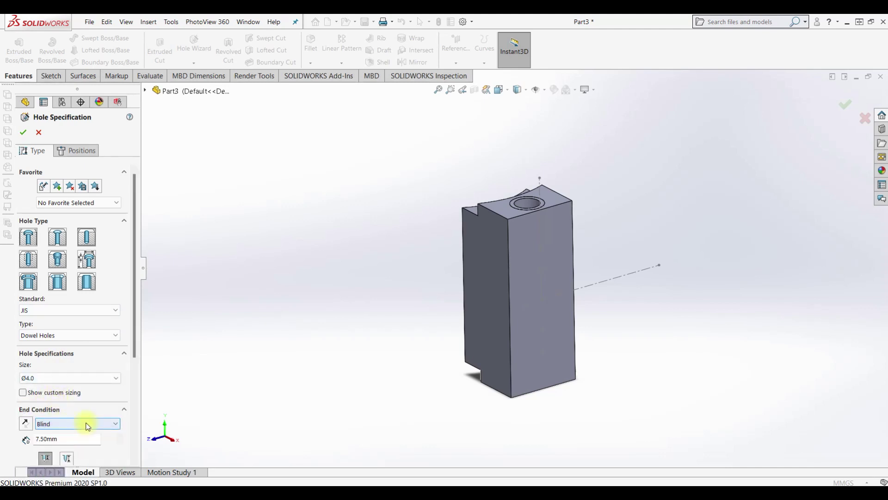
{"action": "double_click", "coordinate": [65, 439]}
{"action": "type", "text": "5"}
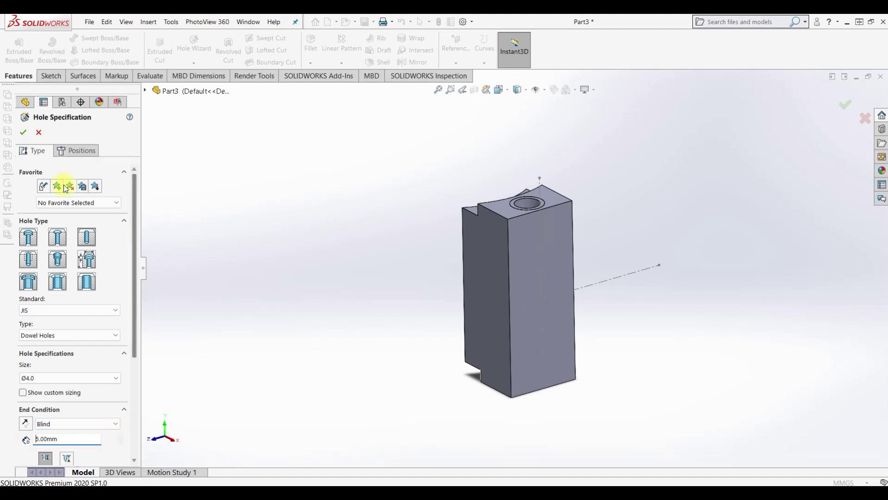
{"action": "left_click", "coordinate": [76, 150]}
Place the upper and lower Ø4.0 holes on the block's front face and confirm the feature.
{"action": "left_click", "coordinate": [562, 240]}
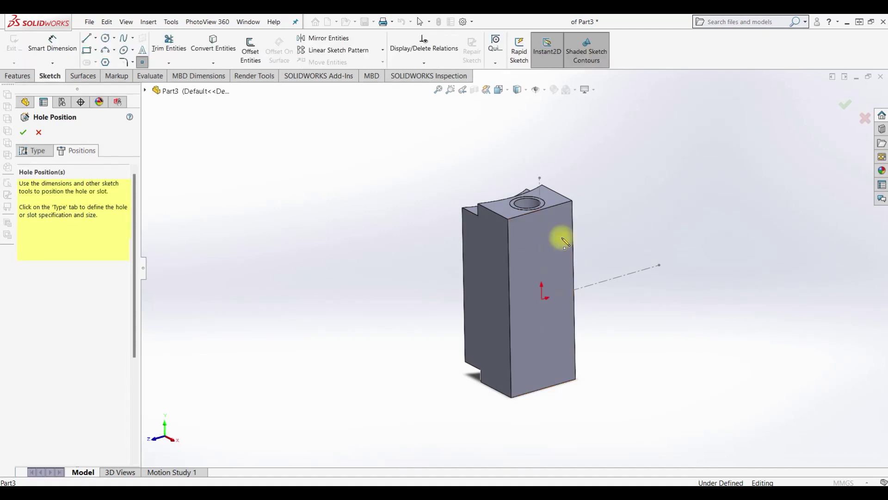
{"action": "scroll", "coordinate": [560, 245], "scroll_direction": "down", "scroll_amount": 3}
{"action": "scroll", "coordinate": [532, 259], "scroll_direction": "down", "scroll_amount": 3}
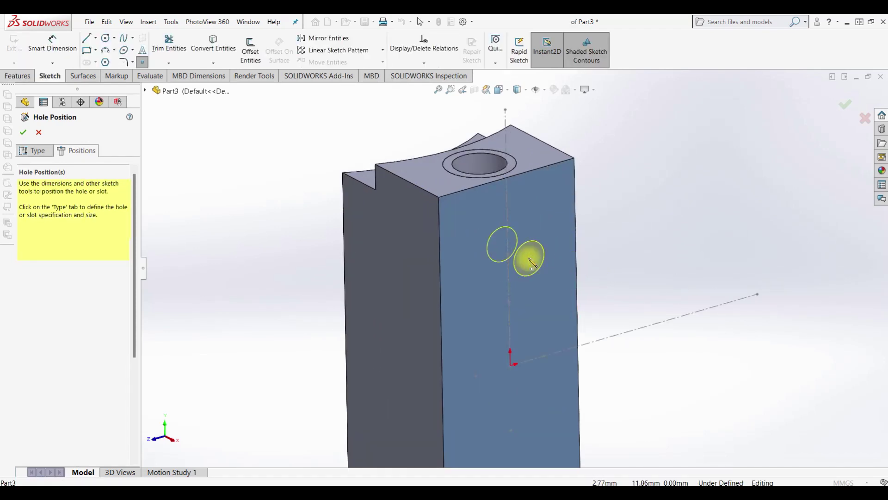
{"action": "left_click", "coordinate": [506, 257]}
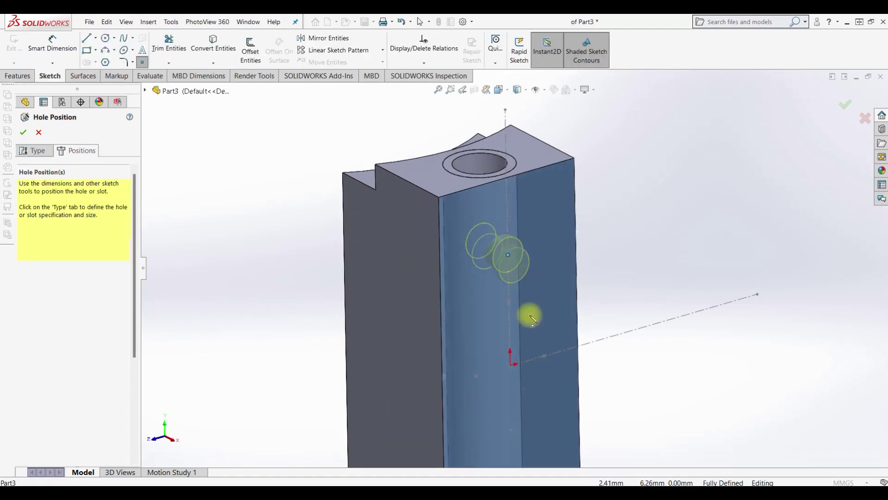
{"action": "scroll", "coordinate": [532, 324], "scroll_direction": "up", "scroll_amount": 2}
{"action": "scroll", "coordinate": [535, 393], "scroll_direction": "down", "scroll_amount": 2}
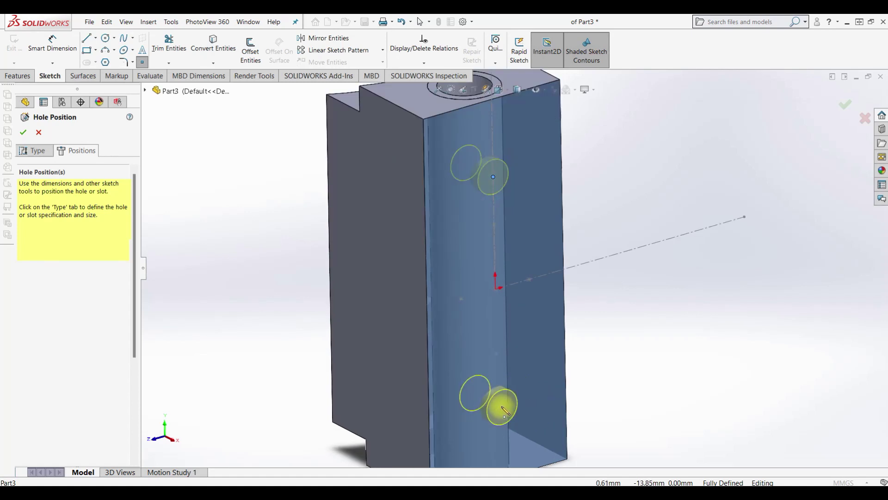
{"action": "left_click", "coordinate": [498, 401]}
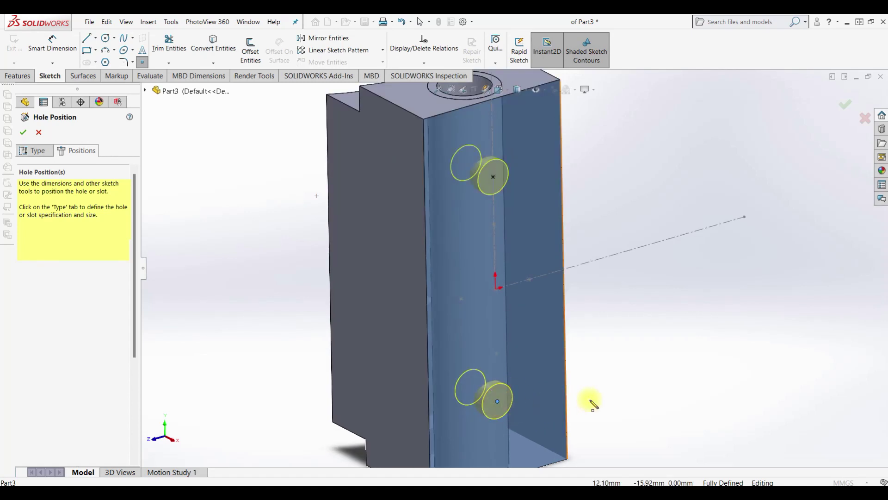
{"action": "key", "text": "Return"}
{"action": "mouse_move", "coordinate": [589, 379]}
{"action": "middle_mouse_down"}
{"action": "mouse_move", "coordinate": [607, 436]}
{"action": "mouse_move", "coordinate": [571, 417]}
{"action": "mouse_move", "coordinate": [555, 377]}
{"action": "mouse_move", "coordinate": [579, 359]}
{"action": "mouse_move", "coordinate": [561, 305]}
{"action": "mouse_move", "coordinate": [561, 332]}
{"action": "mouse_move", "coordinate": [624, 327]}
{"action": "mouse_move", "coordinate": [620, 320]}
{"action": "middle_mouse_up"}
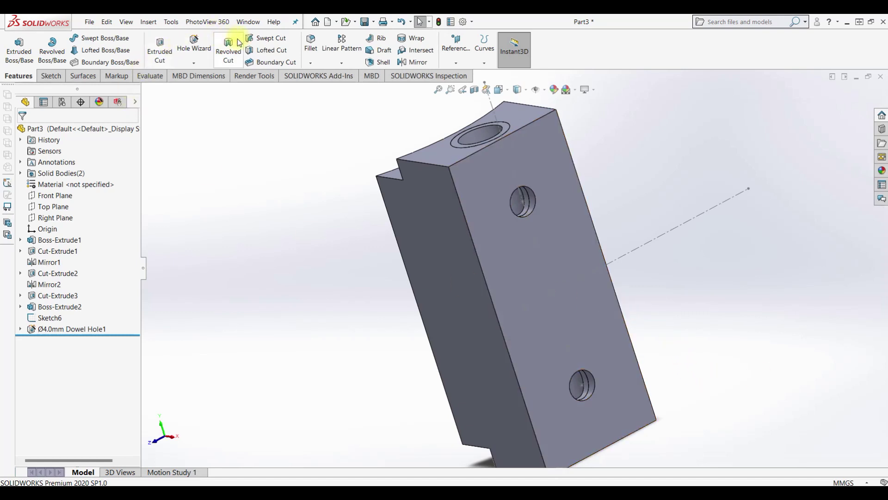
{"action": "left_click", "coordinate": [195, 46]}
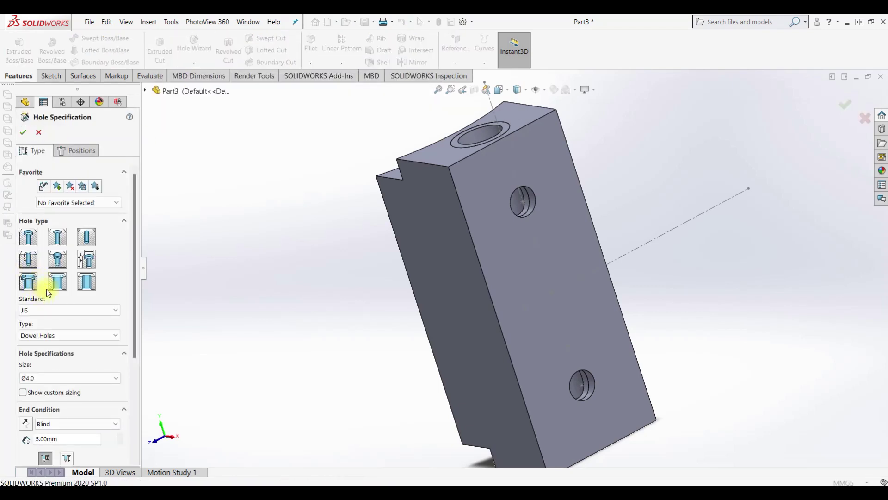
Set the dowel hole size to Ø3.0 with a 15 mm blind depth.
{"action": "left_click", "coordinate": [44, 374]}
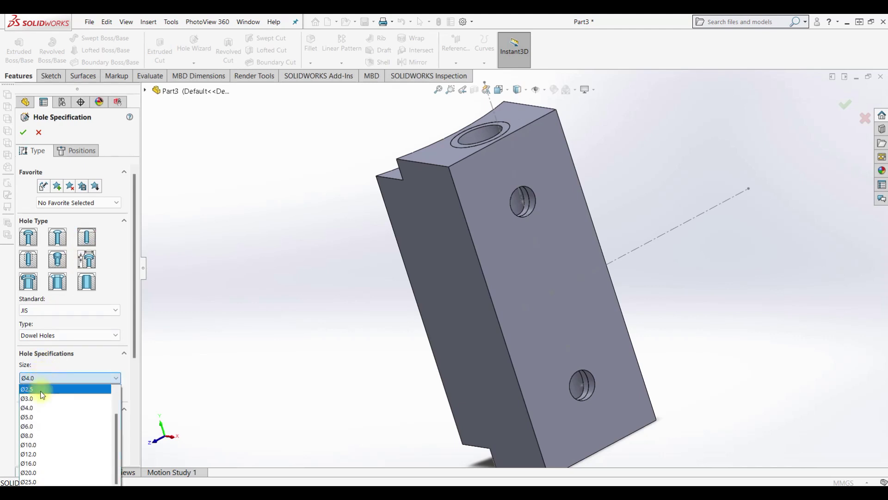
{"action": "left_click", "coordinate": [35, 397]}
{"action": "double_click", "coordinate": [62, 439]}
{"action": "type", "text": "15.00mm"}
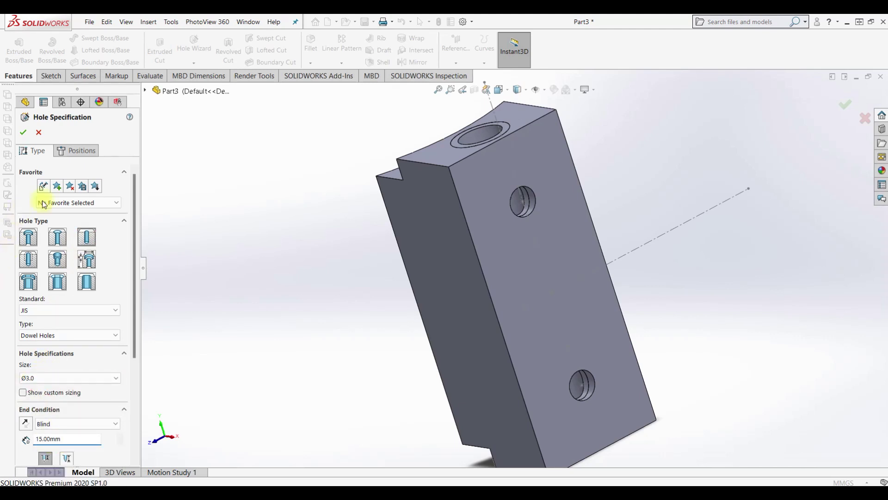
Place two Ø3.0 dowel holes on the long front face and confirm them.
{"action": "left_click", "coordinate": [78, 151]}
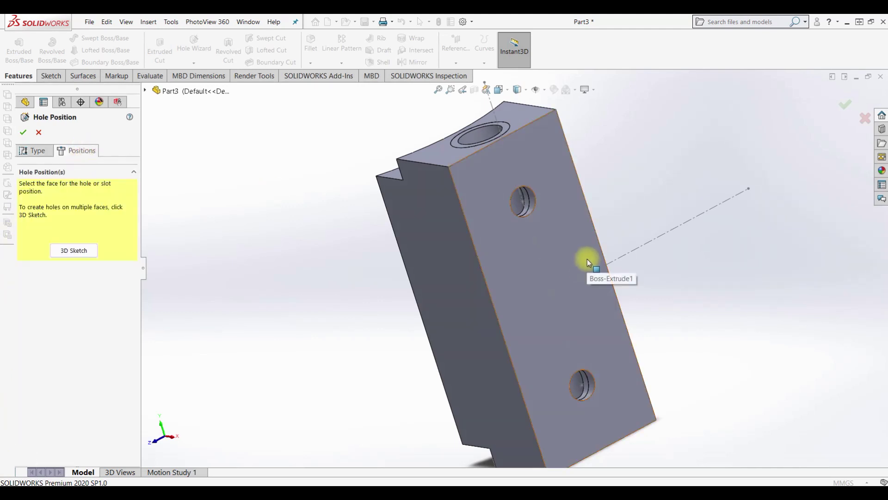
{"action": "left_click", "coordinate": [587, 259]}
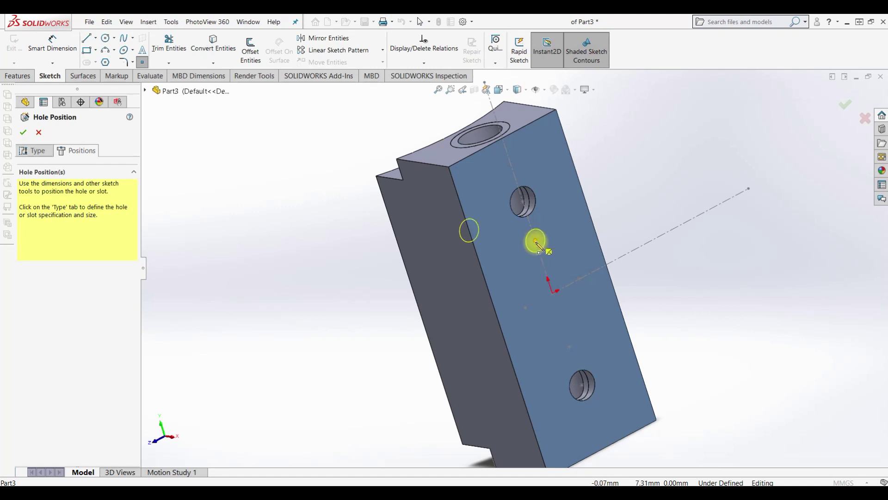
{"action": "left_click", "coordinate": [536, 241]}
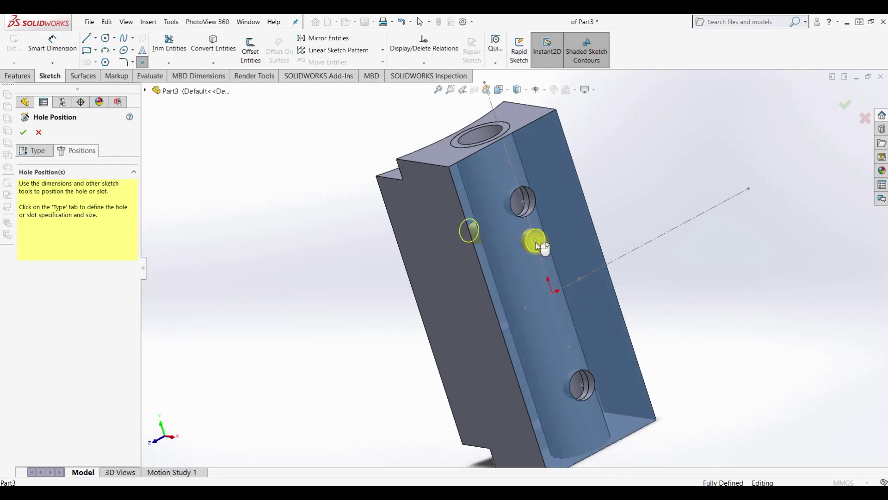
{"action": "left_click", "coordinate": [570, 346]}
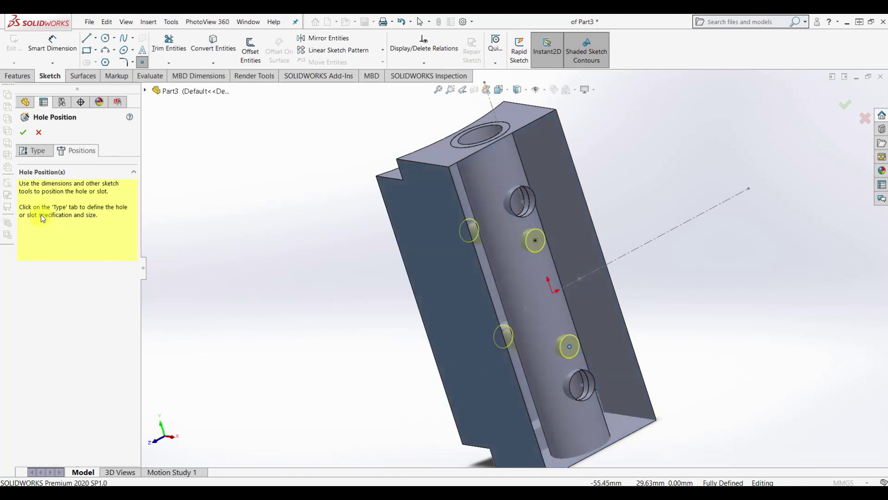
{"action": "left_click", "coordinate": [22, 132]}
{"action": "mouse_move", "coordinate": [577, 262]}
{"action": "middle_mouse_down"}
{"action": "mouse_move", "coordinate": [614, 407]}
{"action": "mouse_move", "coordinate": [629, 257]}
{"action": "middle_mouse_up"}
{"action": "left_click", "coordinate": [628, 257]}
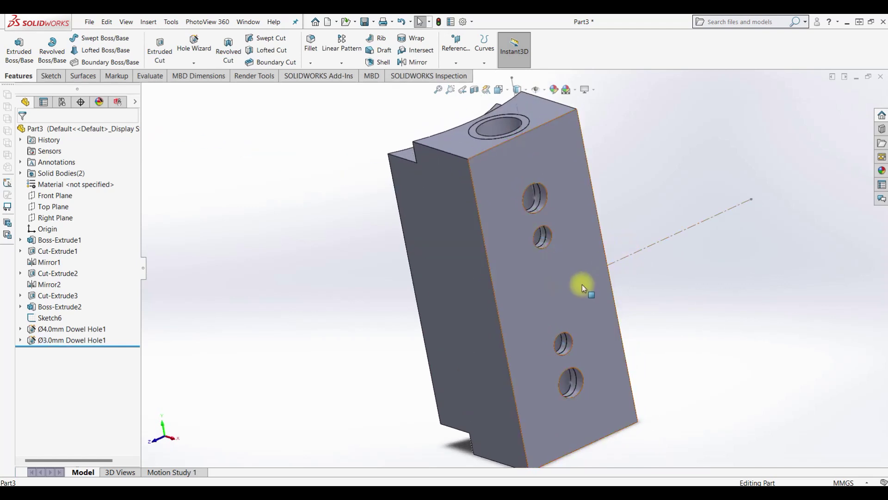
{"action": "scroll", "coordinate": [584, 286], "scroll_direction": "down", "scroll_amount": 3}
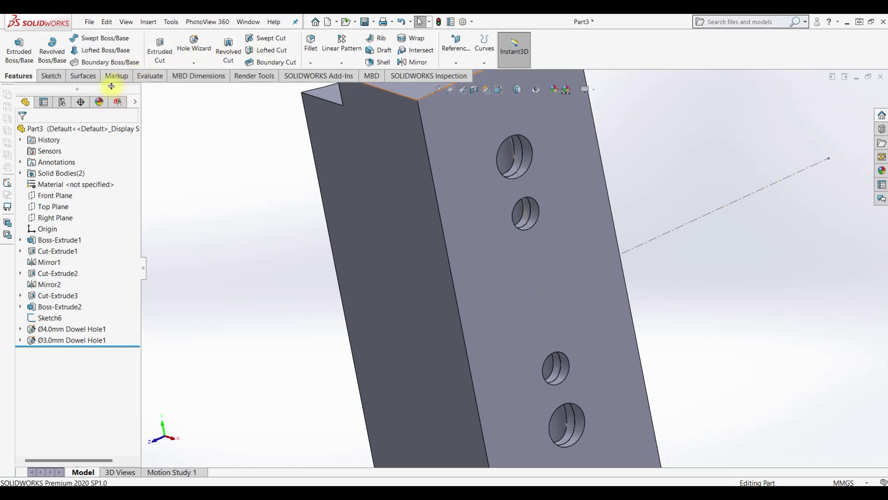
{"action": "left_click", "coordinate": [193, 45]}
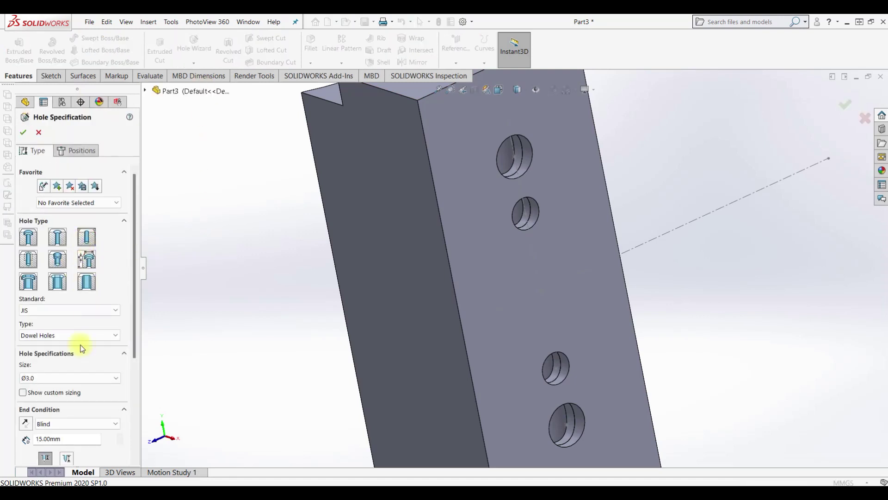
Add a Ø3.0 Up To Next dowel hole at the front face's sketch origin.
{"action": "left_click", "coordinate": [59, 423]}
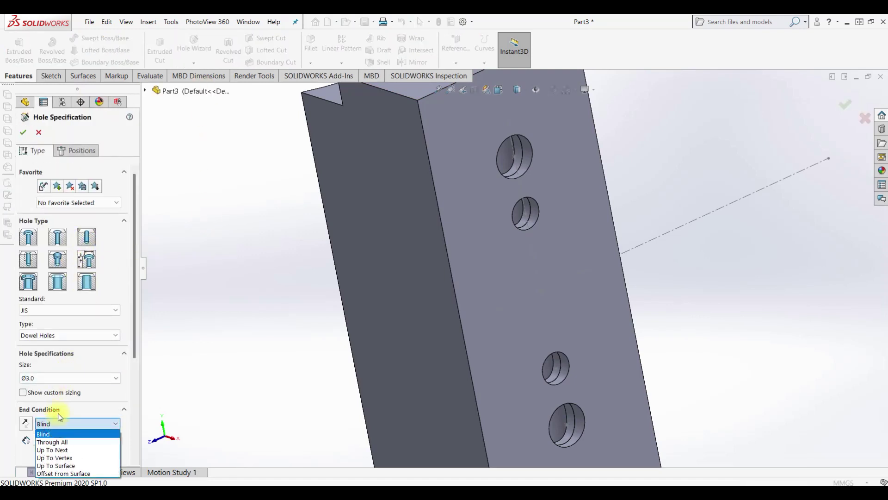
{"action": "left_click", "coordinate": [65, 451]}
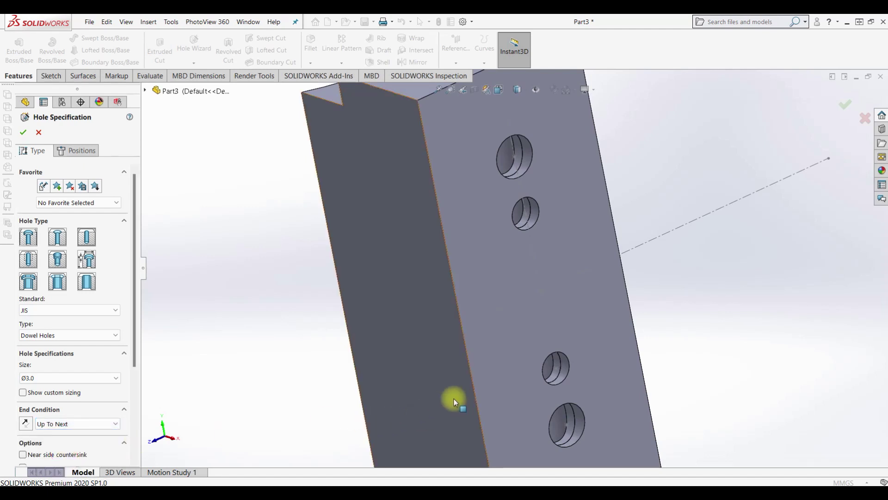
{"action": "left_click", "coordinate": [77, 150]}
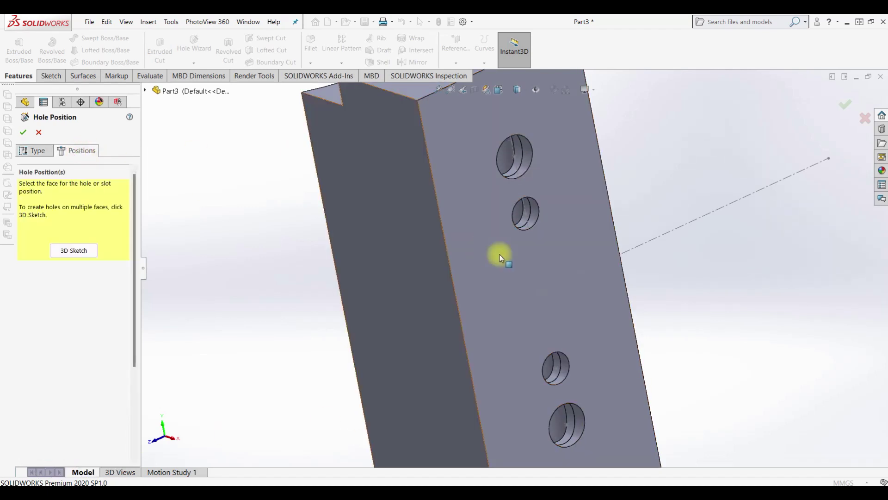
{"action": "left_click", "coordinate": [555, 258]}
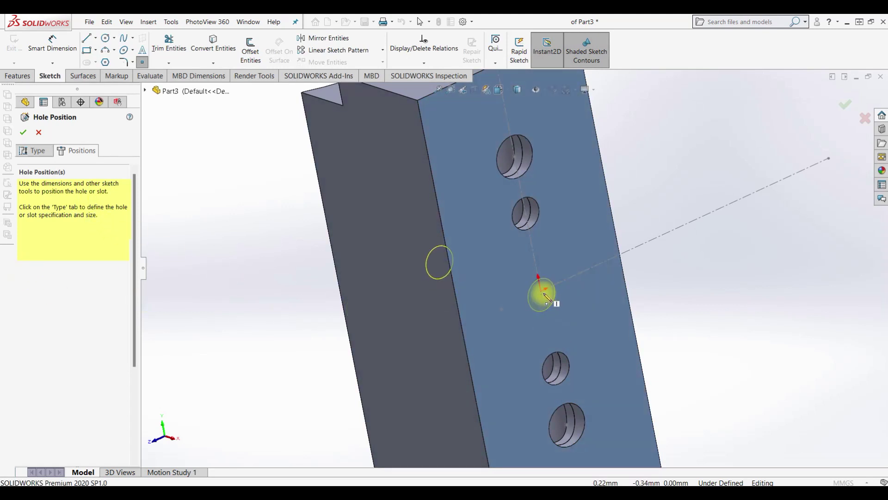
{"action": "left_click", "coordinate": [533, 299]}
{"action": "mouse_move", "coordinate": [533, 298]}
{"action": "middle_mouse_down"}
{"action": "mouse_move", "coordinate": [449, 483]}
{"action": "mouse_move", "coordinate": [460, 475]}
{"action": "middle_mouse_up"}
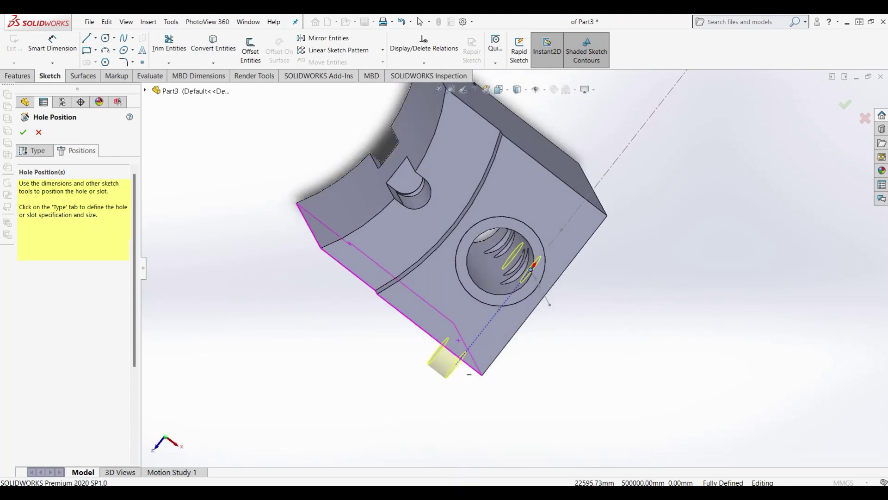
{"action": "left_click", "coordinate": [22, 133]}
{"action": "mouse_move", "coordinate": [460, 271]}
{"action": "middle_mouse_down"}
{"action": "mouse_move", "coordinate": [432, 213]}
{"action": "mouse_move", "coordinate": [518, 258]}
{"action": "middle_mouse_up"}
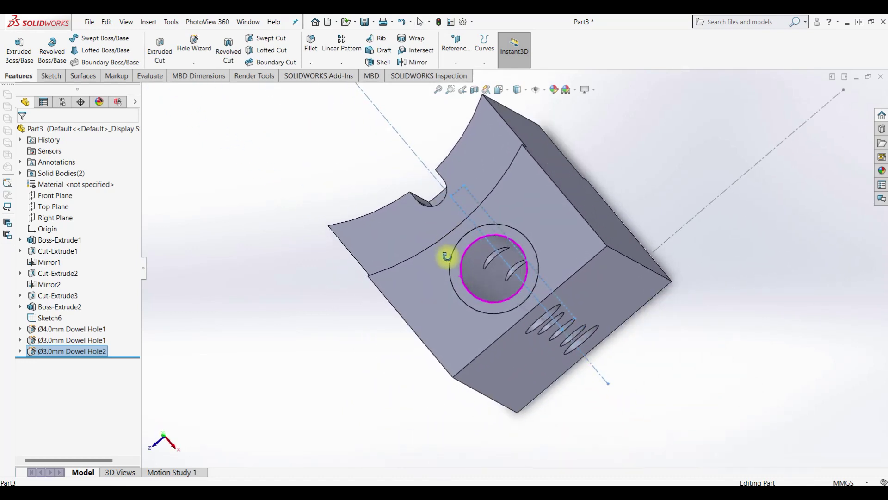
{"action": "left_click", "coordinate": [638, 398]}
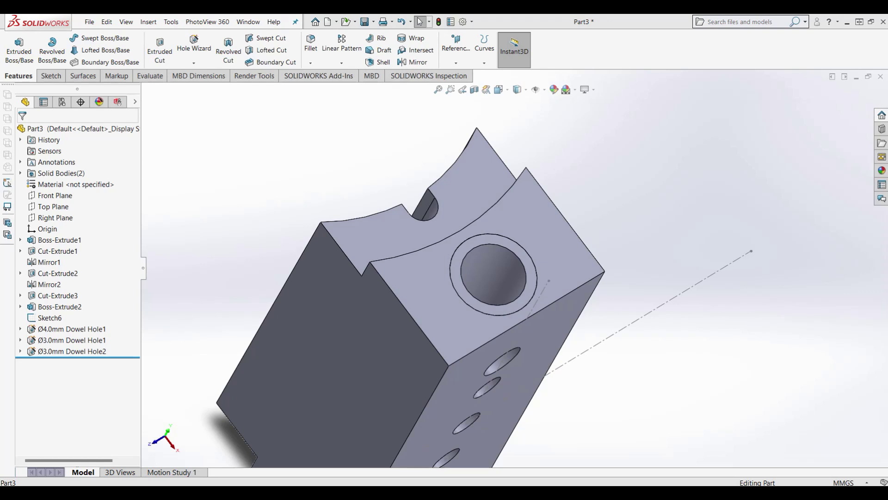
{"action": "left_click", "coordinate": [369, 331]}
Start a sketch on the side face and place two points, one above the other.
{"action": "left_click", "coordinate": [411, 304]}
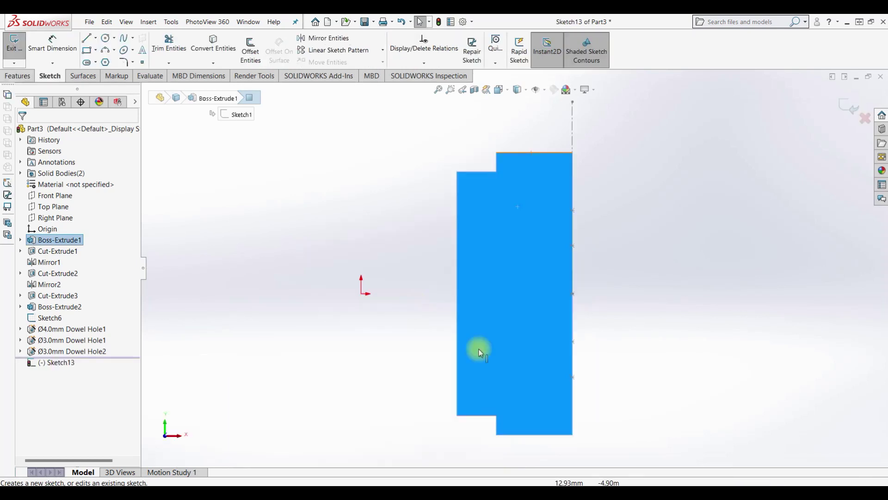
{"action": "left_click", "coordinate": [414, 307]}
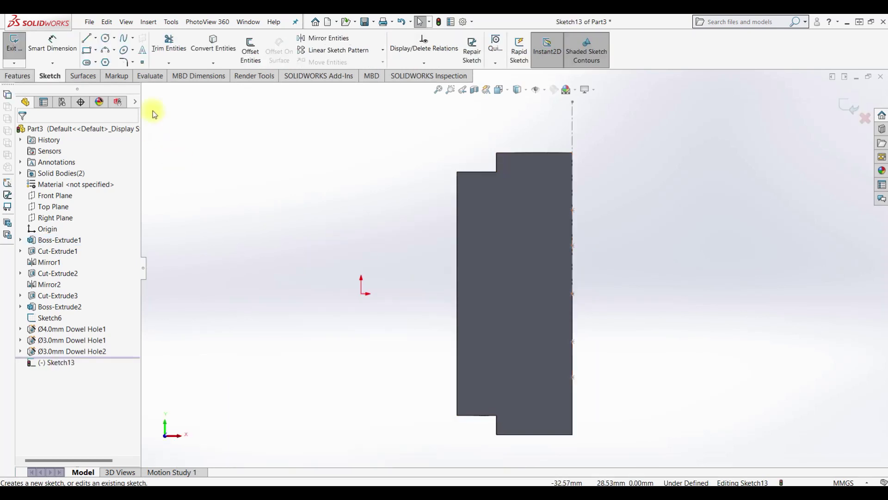
{"action": "left_click", "coordinate": [541, 186]}
{"action": "left_click", "coordinate": [541, 235]}
{"action": "key", "text": "Escape"}
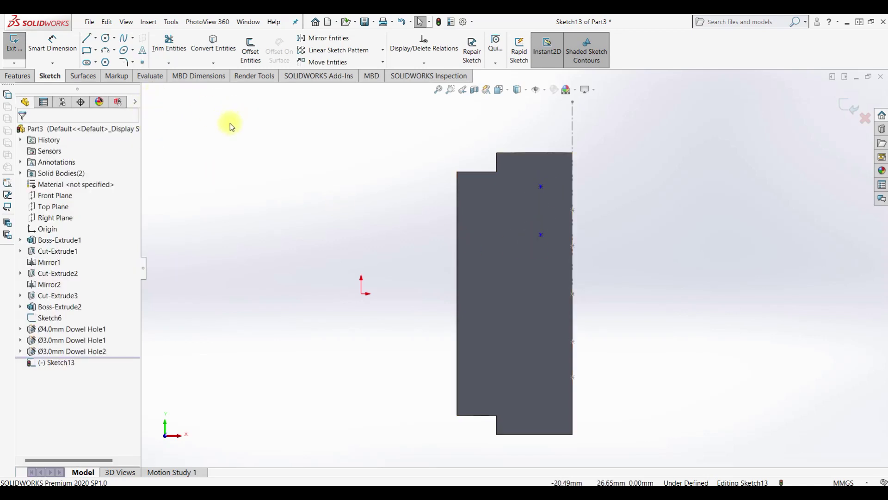
Dimension the upper point 6 mm below the top edge and the points 6 mm apart.
{"action": "left_click", "coordinate": [52, 42]}
{"action": "left_click", "coordinate": [540, 187]}
{"action": "left_click", "coordinate": [547, 154]}
{"action": "left_click", "coordinate": [628, 167]}
{"action": "type", "text": "6"}
{"action": "key", "text": "Return"}
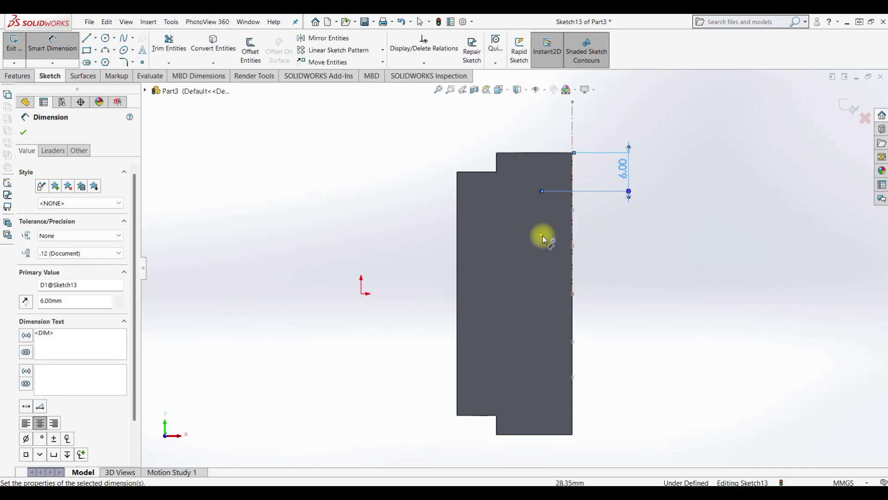
{"action": "left_click", "coordinate": [541, 235]}
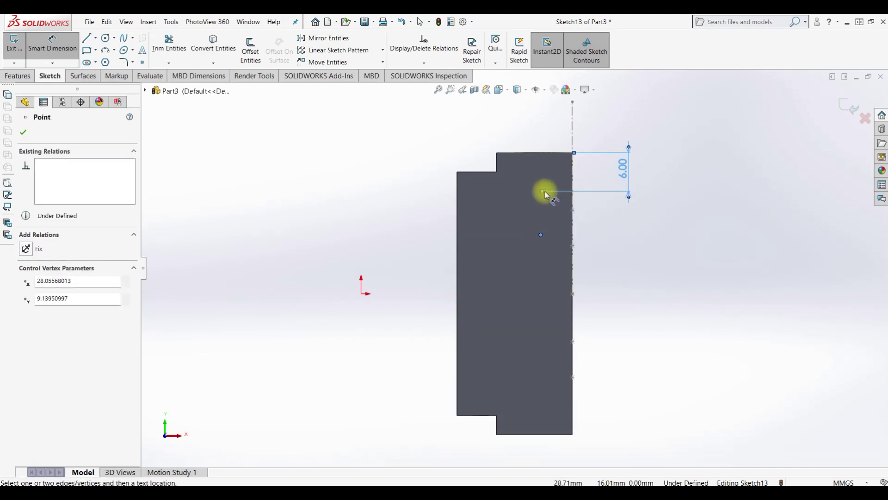
{"action": "left_click", "coordinate": [542, 191]}
{"action": "left_click", "coordinate": [630, 218]}
{"action": "type", "text": "6.86049003mm"}
{"action": "key", "text": "Return"}
{"action": "key", "text": "Escape"}
Align the two points vertically and dimension them 4.5 mm from the centerline.
{"action": "left_click_drag", "start_coordinate": [532, 110], "coordinate": [548, 279]}
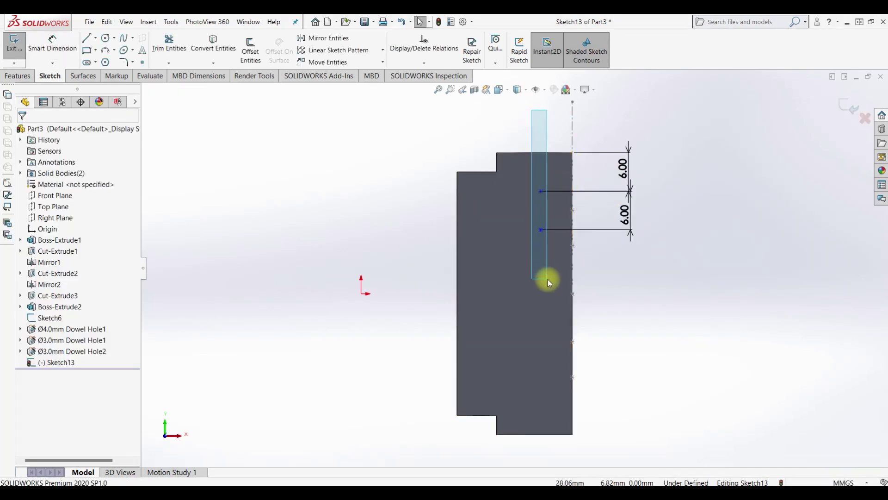
{"action": "left_click", "coordinate": [26, 309]}
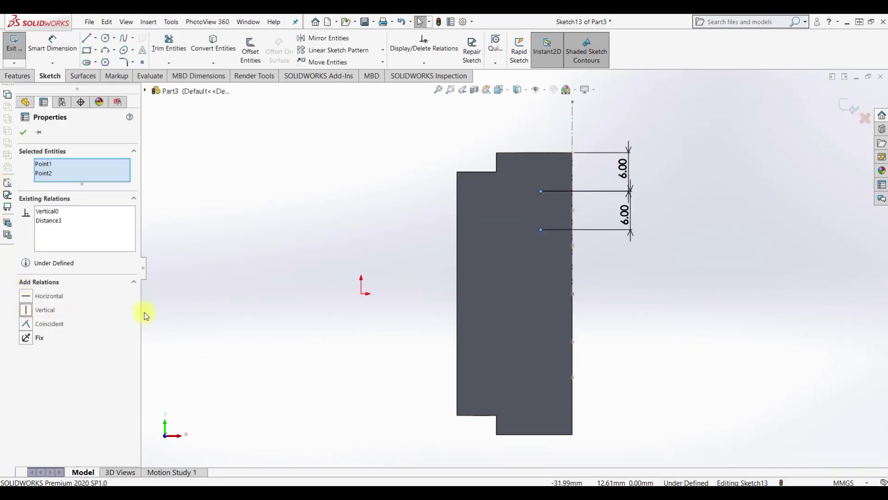
{"action": "key", "text": "Escape"}
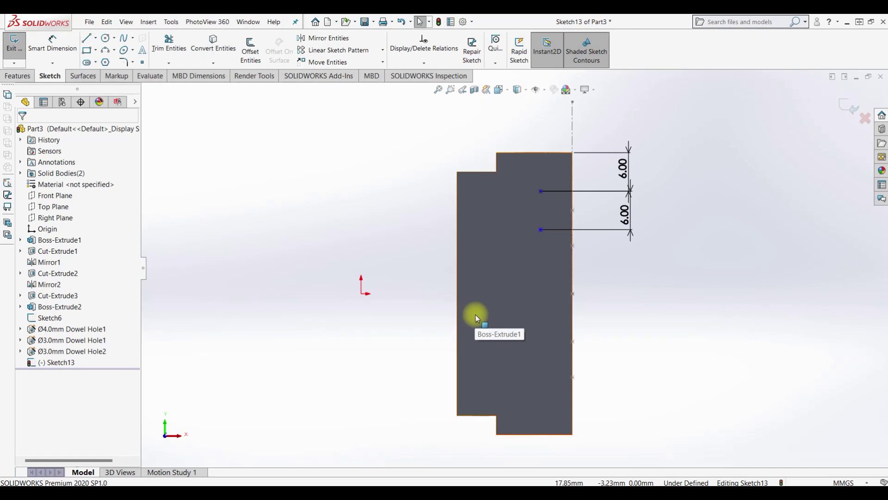
{"action": "left_click", "coordinate": [53, 40]}
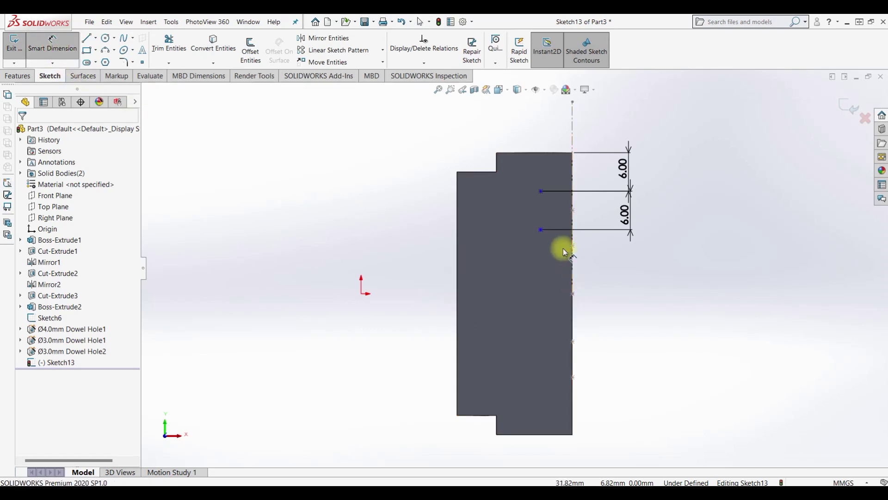
{"action": "left_click", "coordinate": [541, 229]}
{"action": "left_click", "coordinate": [573, 250]}
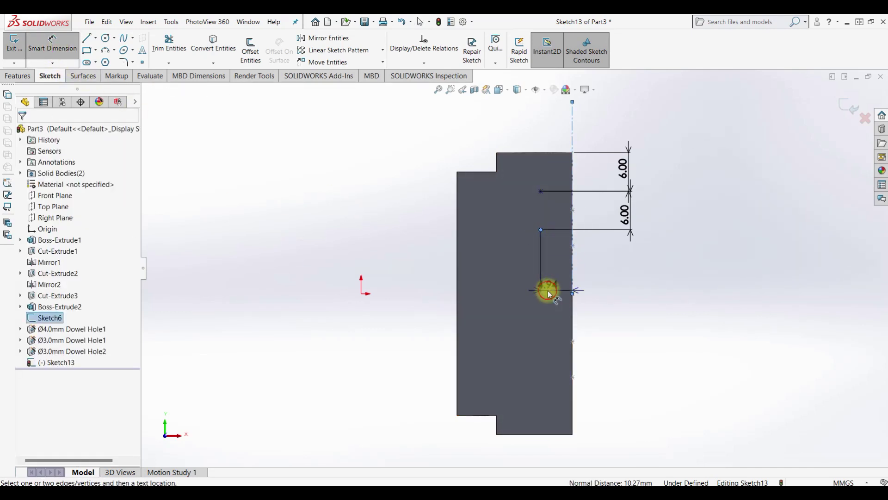
{"action": "left_click", "coordinate": [548, 291]}
{"action": "type", "text": "4.5"}
{"action": "key", "text": "Return"}
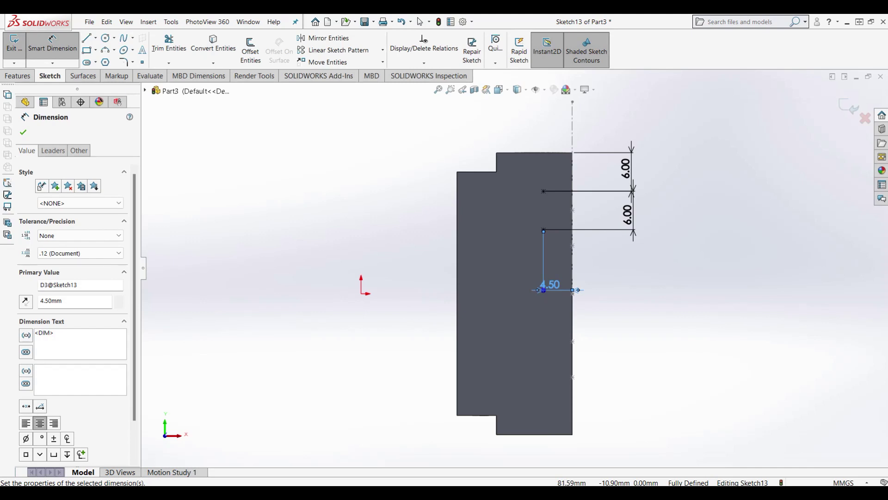
Exit the fully defined sketch and orbit to view the sketched points.
{"action": "left_click", "coordinate": [537, 301]}
{"action": "left_click", "coordinate": [40, 48]}
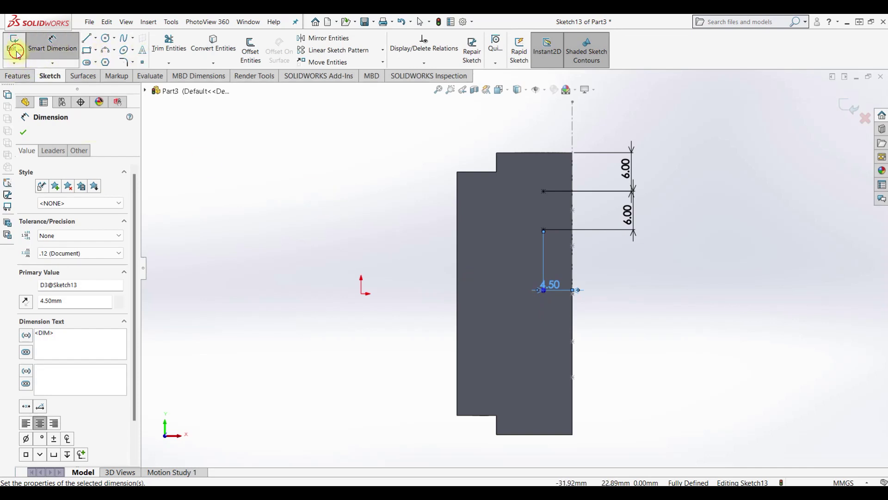
{"action": "left_click", "coordinate": [18, 54]}
{"action": "middle_click_drag", "start_coordinate": [452, 217], "coordinate": [305, 174]}
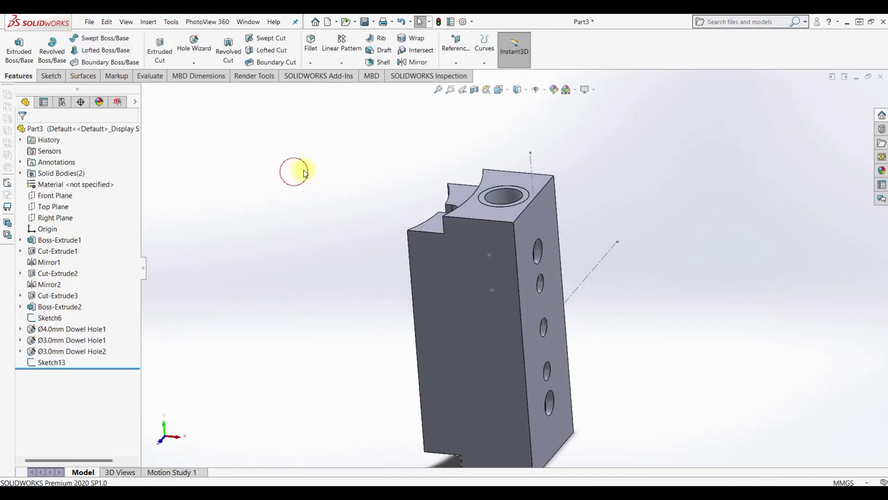
Configure the Hole Wizard for an M3x0.5 tapped hole, Blind 4.5 mm deep.
{"action": "left_click", "coordinate": [194, 46]}
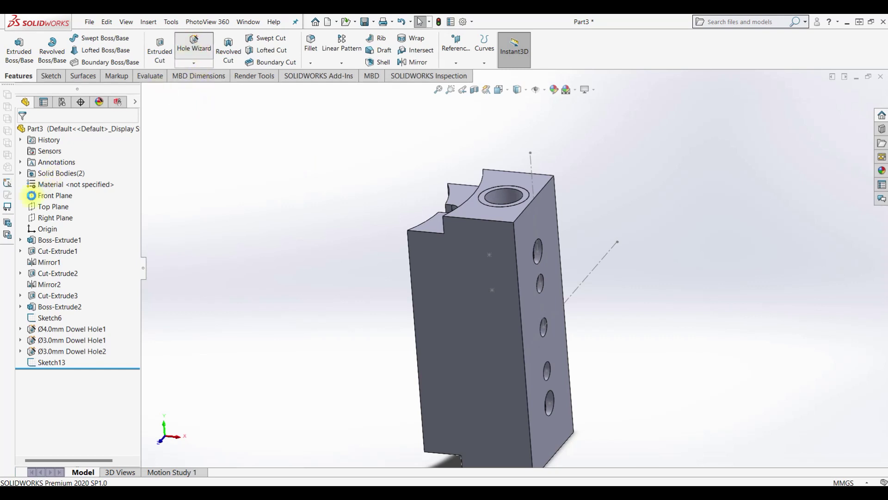
{"action": "left_click", "coordinate": [27, 258]}
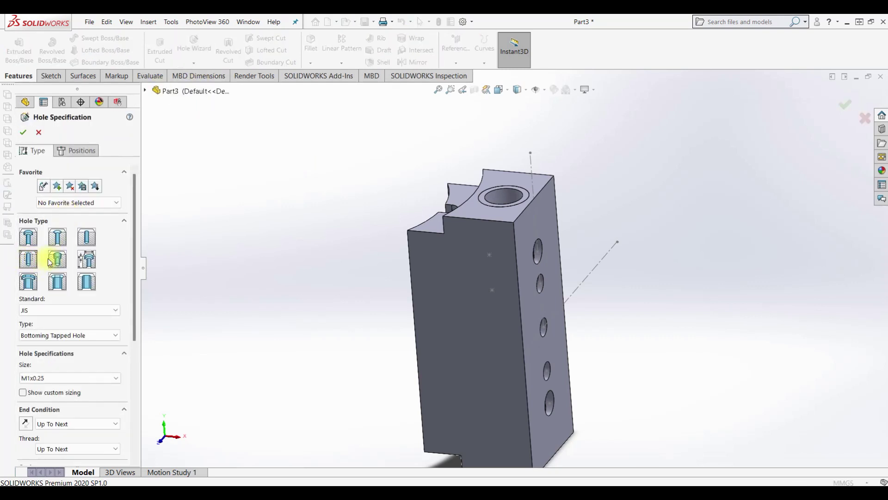
{"action": "left_click", "coordinate": [53, 377]}
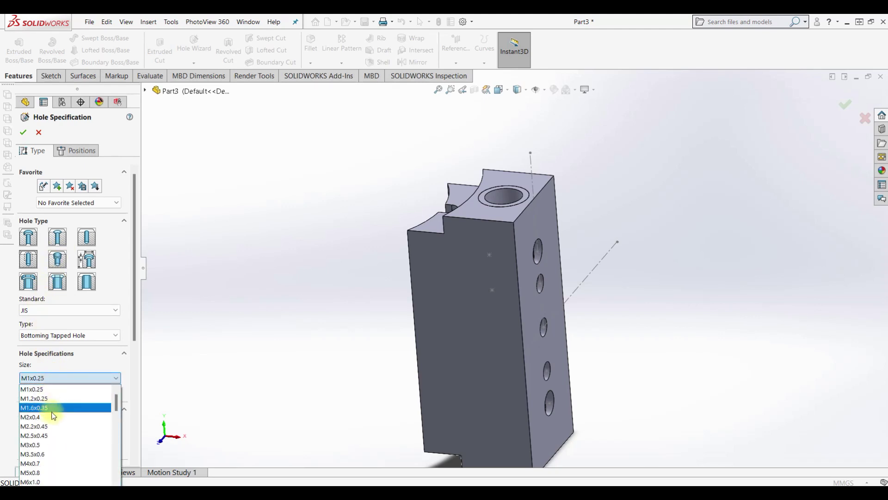
{"action": "left_click", "coordinate": [50, 445]}
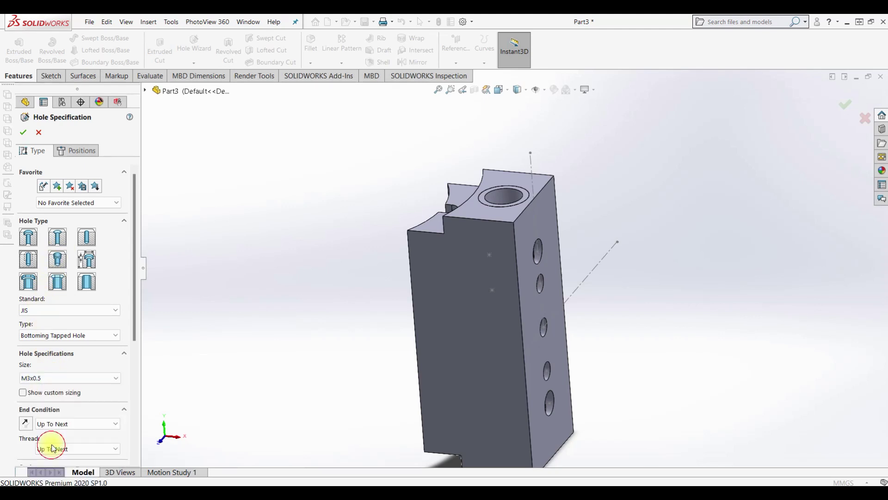
{"action": "left_click", "coordinate": [65, 425]}
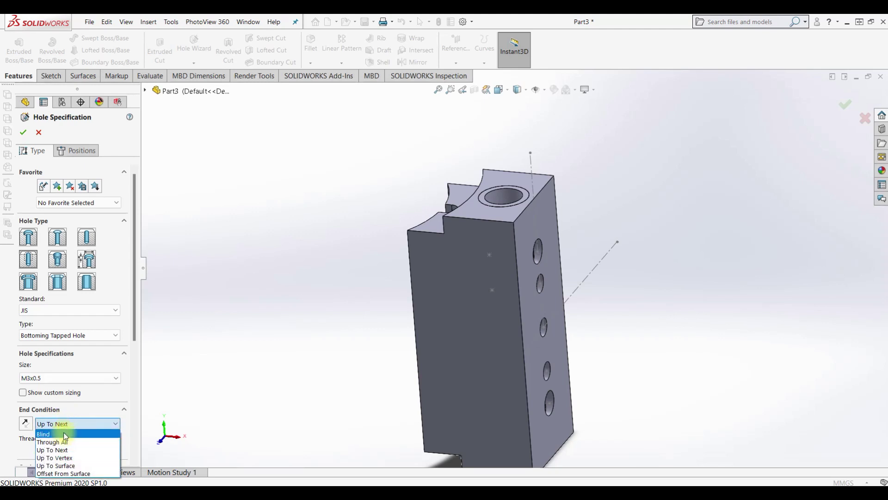
{"action": "left_click_drag", "start_coordinate": [61, 443], "coordinate": [27, 445]}
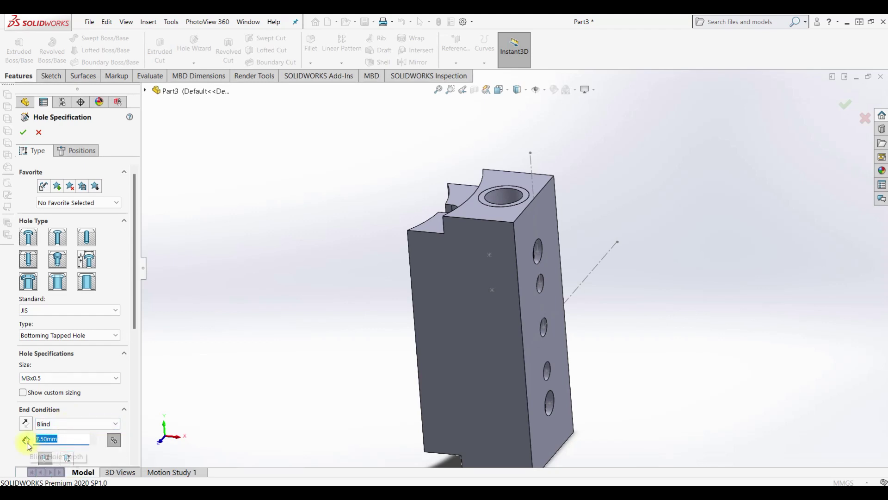
{"action": "type", "text": "4.5"}
{"action": "key", "text": "Return"}
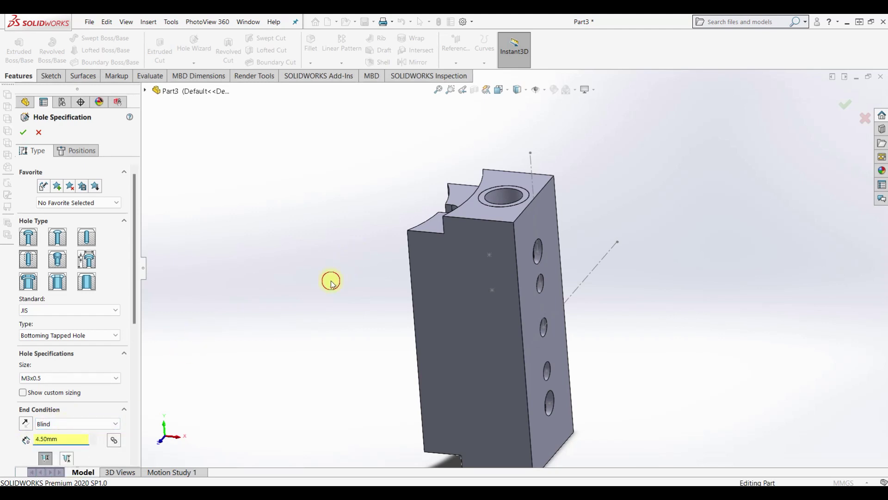
{"action": "scroll", "coordinate": [304, 343], "scroll_direction": "down", "scroll_amount": 2}
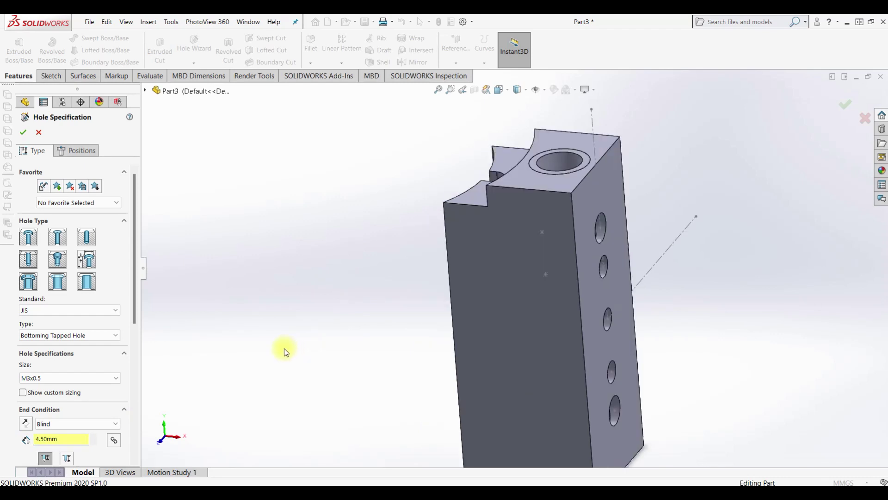
Place the two tapped holes on the side face and confirm the feature.
{"action": "left_click", "coordinate": [75, 150]}
{"action": "left_click", "coordinate": [533, 243]}
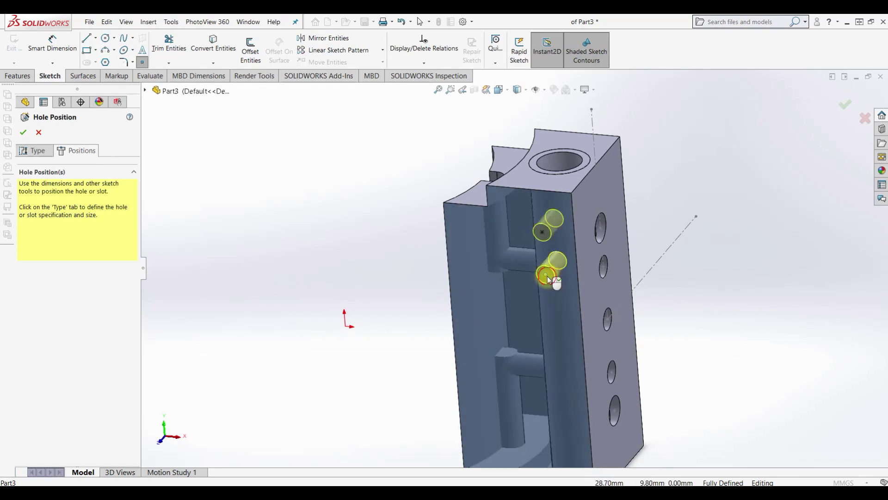
{"action": "left_click", "coordinate": [546, 273]}
{"action": "key", "text": "Return"}
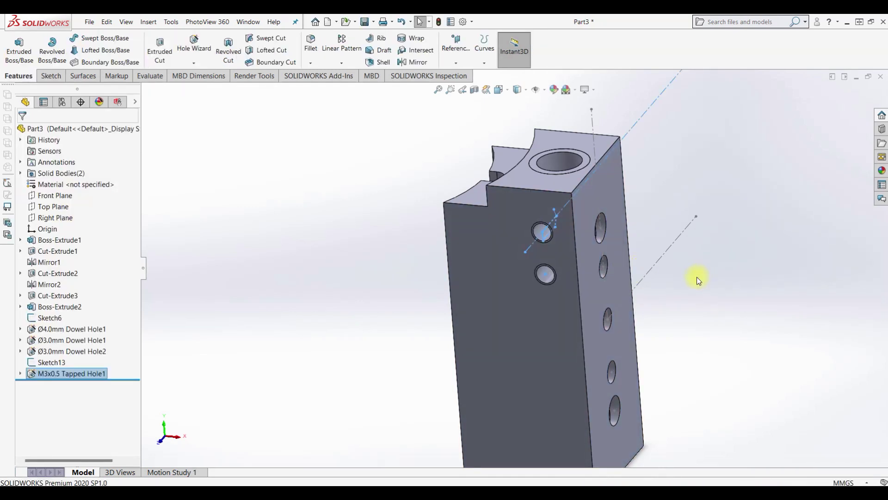
Select M3x0.5 Tapped Hole1 and cancel the accidentally started Linear Pattern.
{"action": "mouse_move", "coordinate": [654, 329]}
{"action": "middle_mouse_down"}
{"action": "mouse_move", "coordinate": [603, 342]}
{"action": "mouse_move", "coordinate": [630, 323]}
{"action": "middle_mouse_up"}
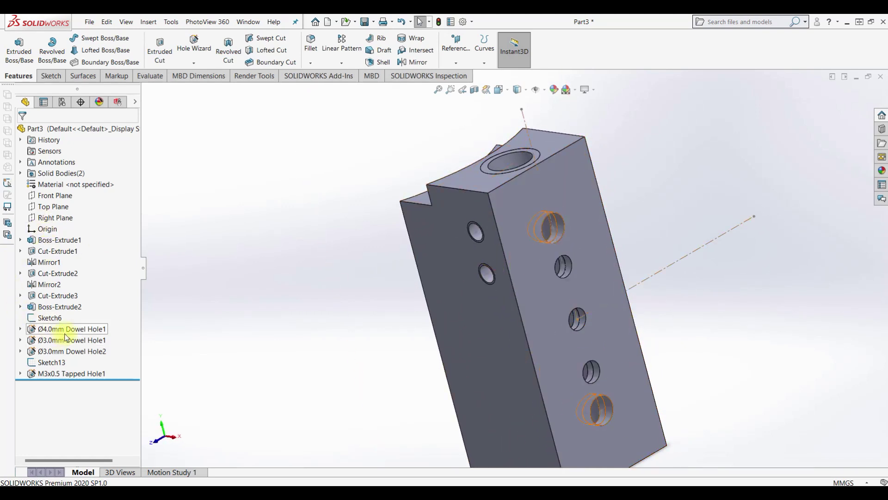
{"action": "left_click", "coordinate": [72, 372]}
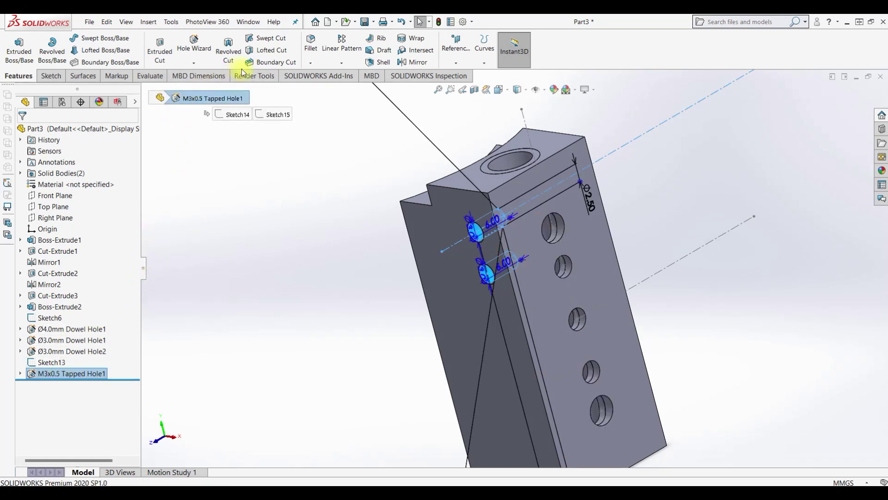
{"action": "left_click", "coordinate": [339, 58]}
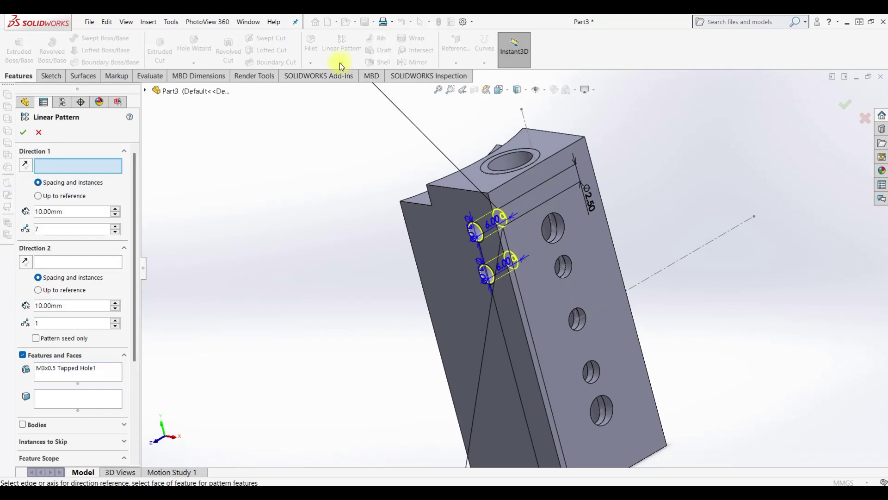
{"action": "left_click", "coordinate": [37, 133]}
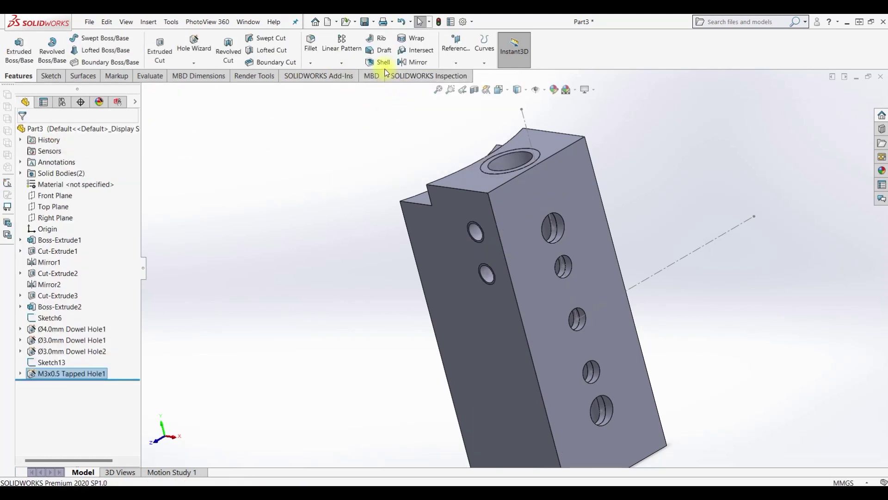
Mirror M3x0.5 Tapped Hole1 across the Front Plane, creating Mirror3.
{"action": "left_click", "coordinate": [28, 376]}
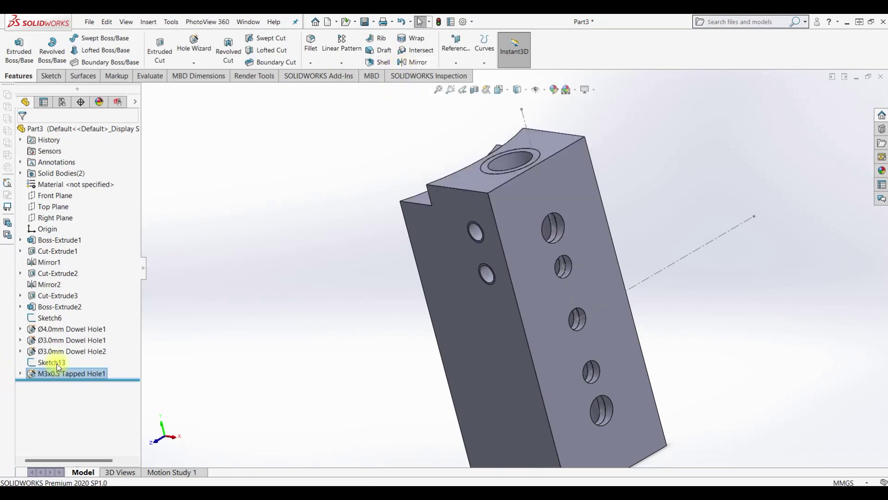
{"action": "left_click", "coordinate": [413, 64]}
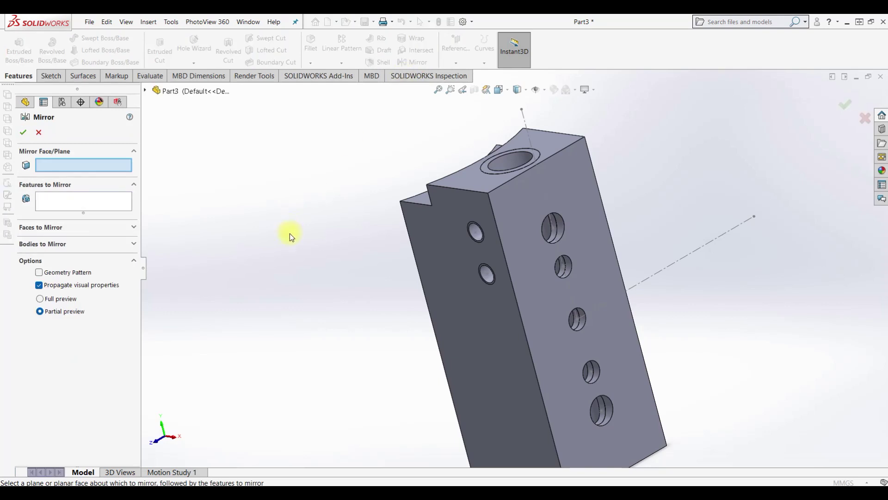
{"action": "left_click", "coordinate": [146, 92]}
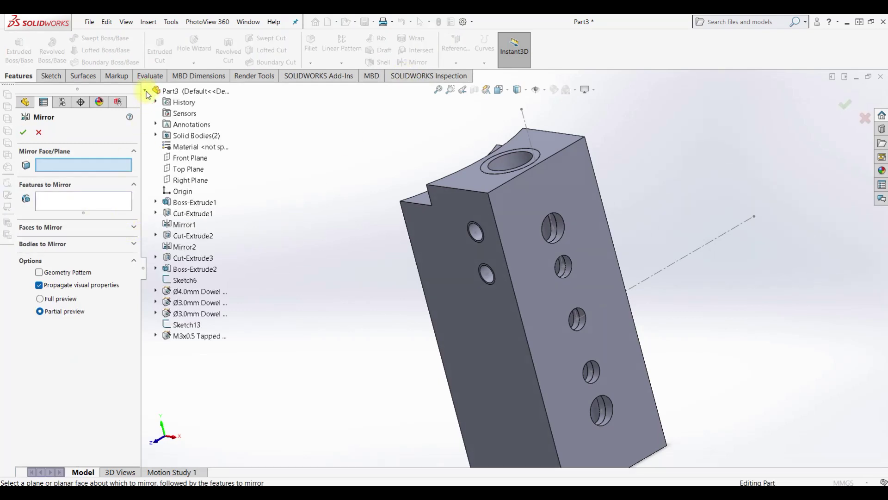
{"action": "left_click", "coordinate": [183, 162]}
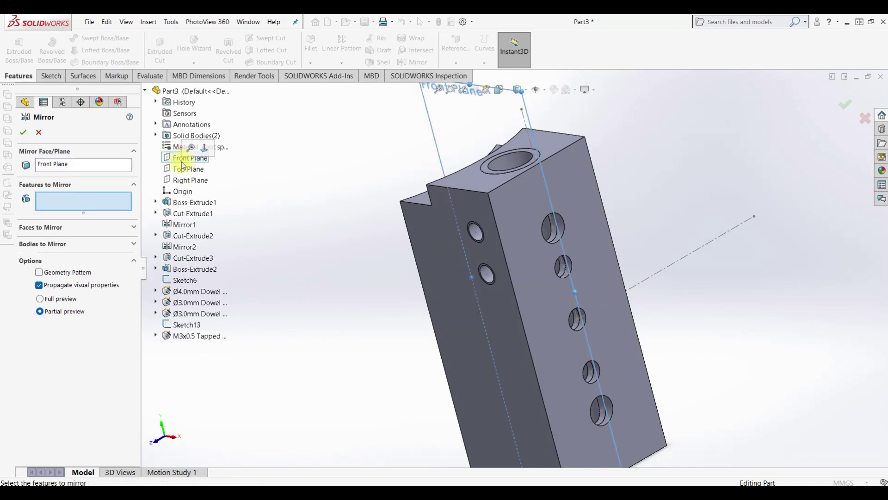
{"action": "left_click", "coordinate": [22, 133]}
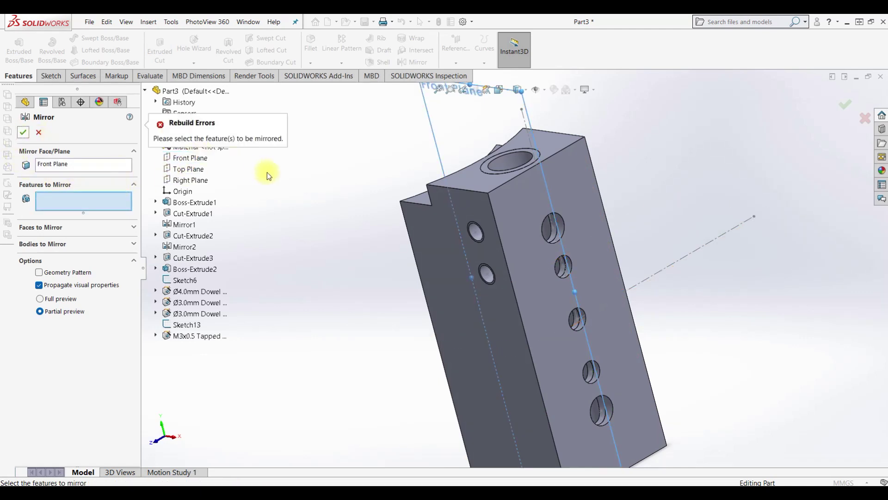
{"action": "left_click", "coordinate": [55, 203]}
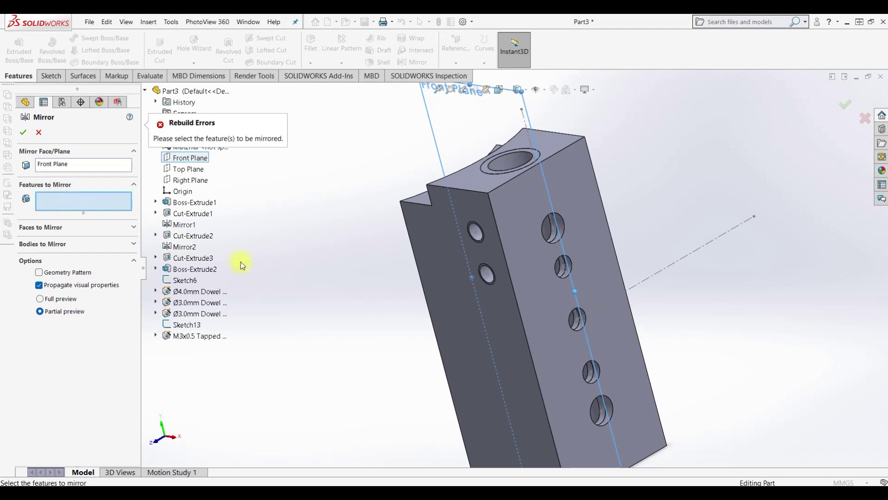
{"action": "left_click", "coordinate": [213, 336]}
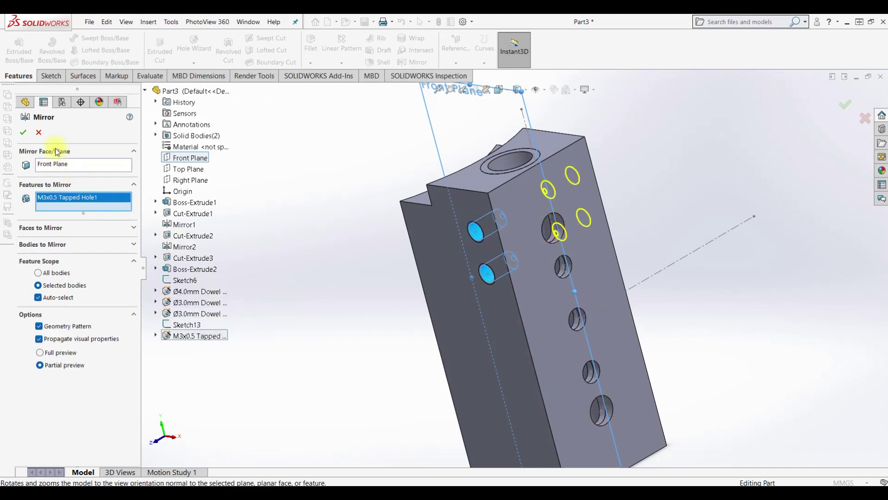
{"action": "left_click", "coordinate": [25, 134]}
{"action": "mouse_move", "coordinate": [341, 238]}
{"action": "middle_mouse_down"}
{"action": "mouse_move", "coordinate": [439, 288]}
{"action": "mouse_move", "coordinate": [403, 307]}
{"action": "middle_mouse_up"}
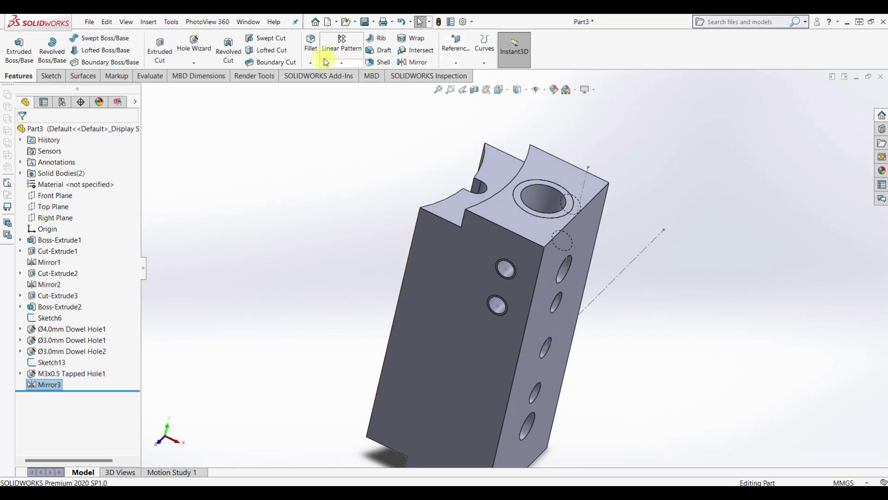
{"action": "left_click", "coordinate": [309, 63]}
Chamfer the top edge, vertical corner edge, front face and top face at 0.20 mm.
{"action": "left_click", "coordinate": [310, 87]}
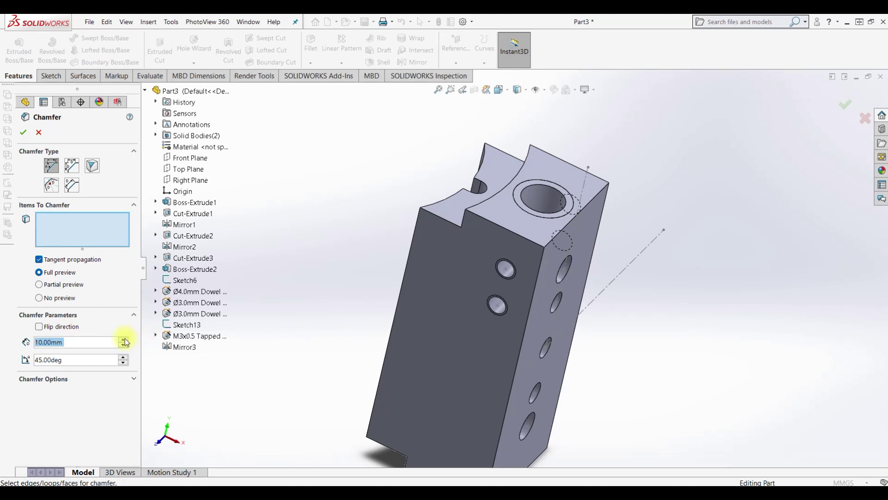
{"action": "type", "text": "0.."}
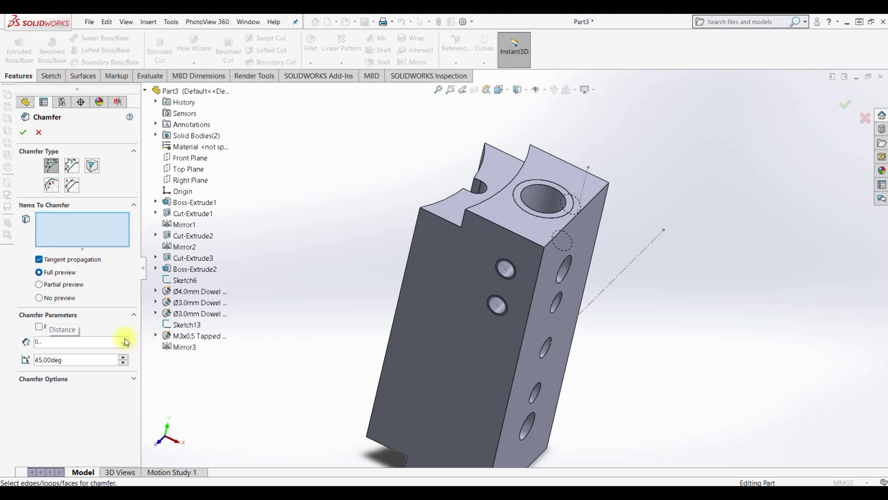
{"action": "type", "text": "2"}
{"action": "key", "text": "Return"}
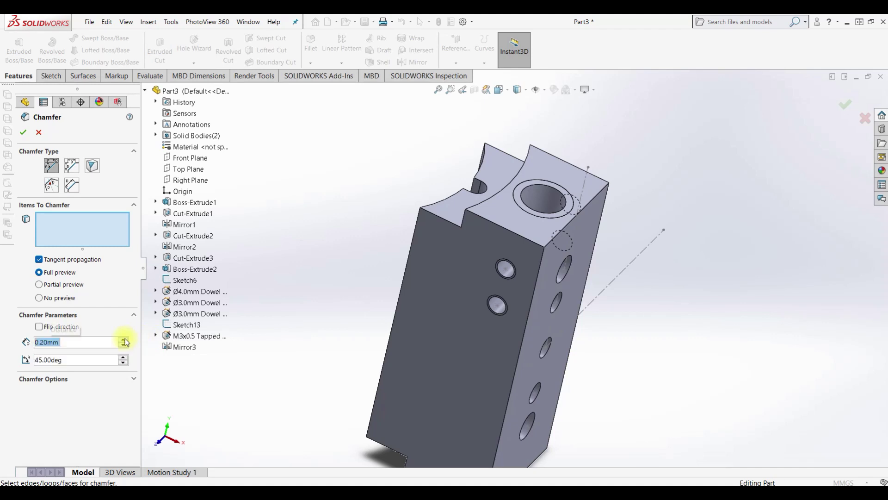
{"action": "left_click", "coordinate": [494, 223]}
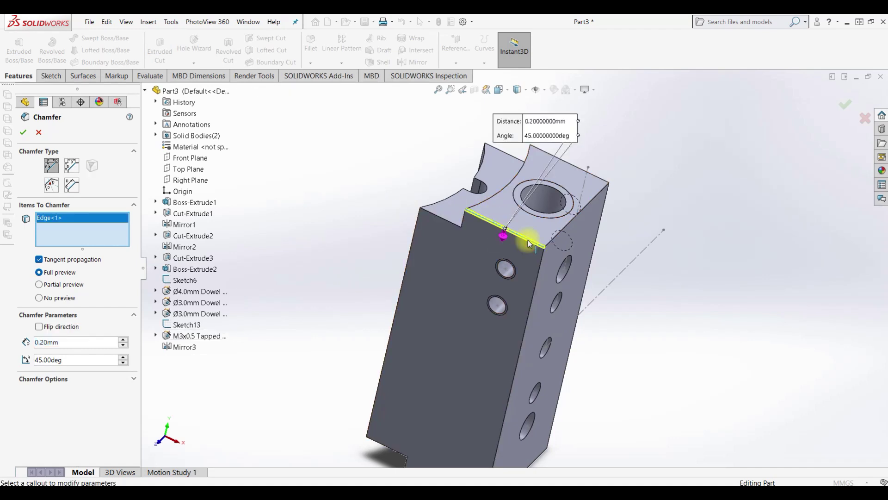
{"action": "left_click", "coordinate": [540, 267]}
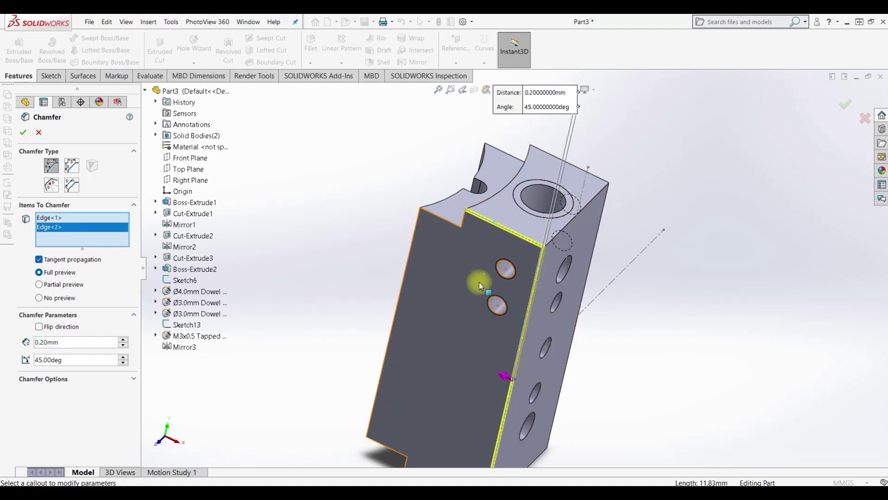
{"action": "left_click", "coordinate": [456, 288]}
{"action": "mouse_move", "coordinate": [651, 245]}
{"action": "middle_mouse_down"}
{"action": "mouse_move", "coordinate": [557, 301]}
{"action": "mouse_move", "coordinate": [587, 263]}
{"action": "mouse_move", "coordinate": [694, 248]}
{"action": "middle_mouse_up"}
{"action": "left_click", "coordinate": [588, 263]}
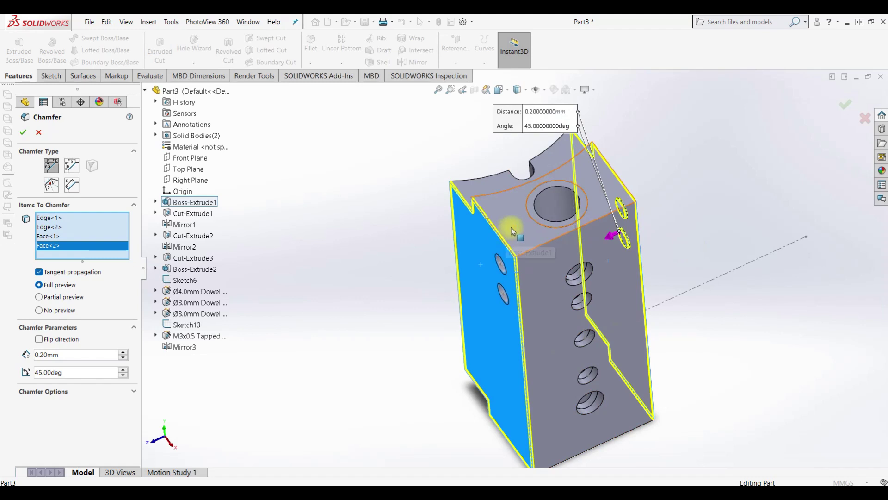
{"action": "left_click", "coordinate": [24, 133]}
{"action": "mouse_move", "coordinate": [371, 288]}
{"action": "middle_mouse_down"}
{"action": "mouse_move", "coordinate": [353, 284]}
{"action": "mouse_move", "coordinate": [380, 230]}
{"action": "mouse_move", "coordinate": [303, 192]}
{"action": "middle_mouse_up"}
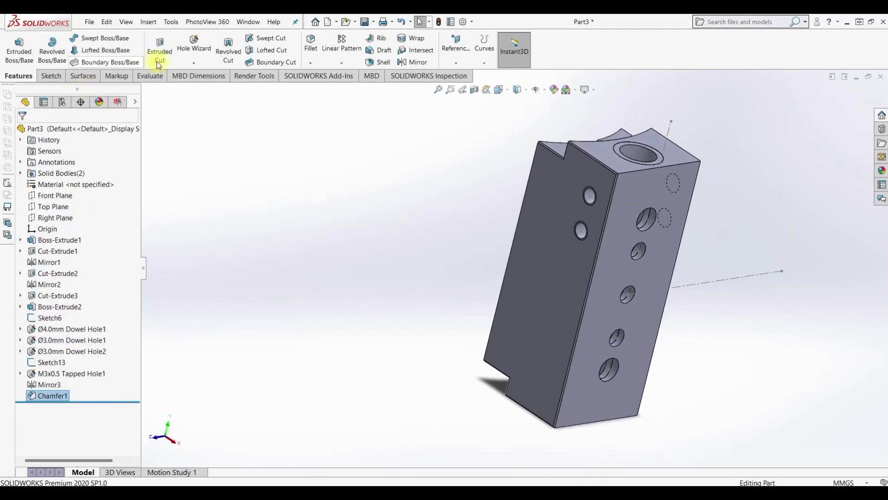
Add a second 0.20 mm, 45° chamfer on another top edge and bottom edge.
{"action": "left_click", "coordinate": [310, 62]}
{"action": "left_click", "coordinate": [324, 87]}
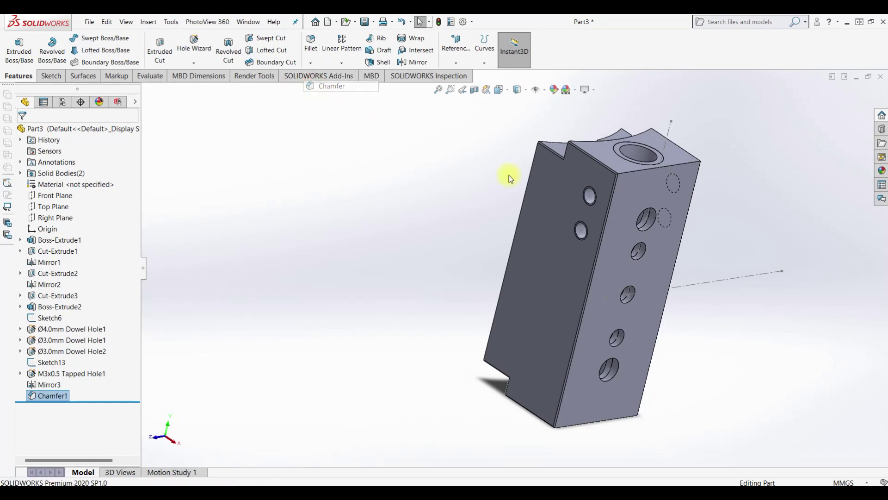
{"action": "left_click", "coordinate": [681, 170]}
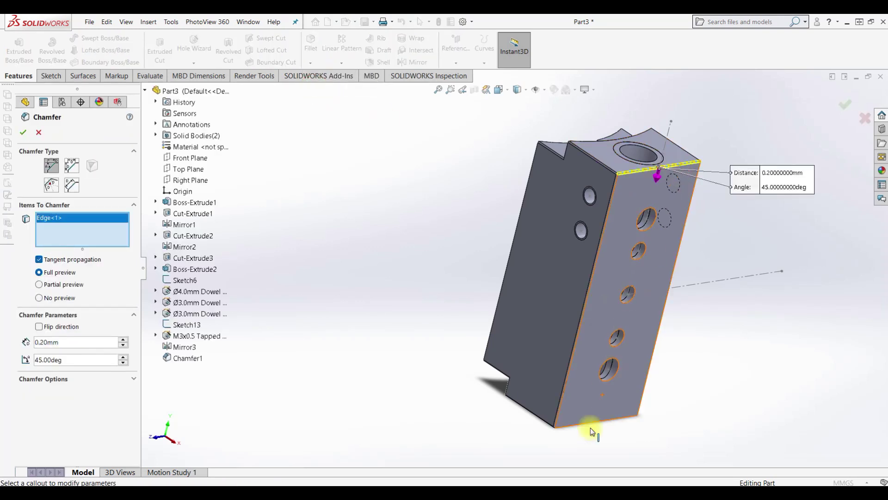
{"action": "left_click", "coordinate": [589, 419]}
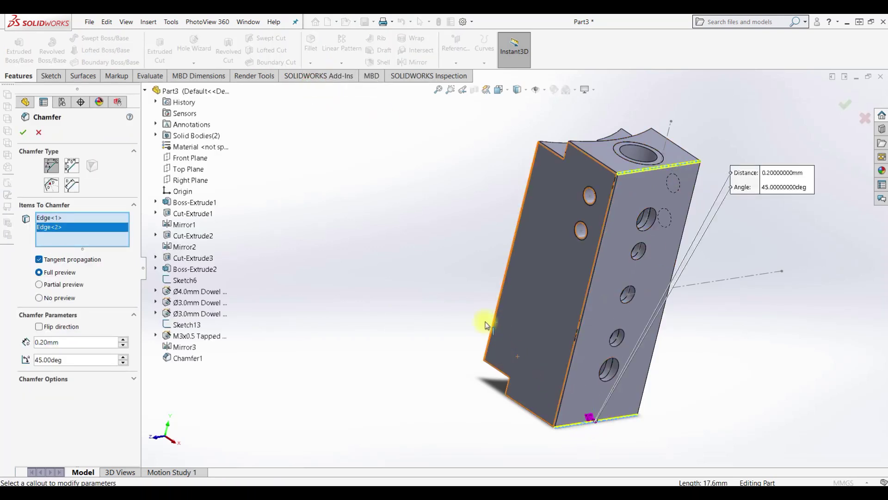
{"action": "left_click", "coordinate": [26, 133]}
{"action": "middle_click_drag", "start_coordinate": [610, 285], "coordinate": [683, 249]}
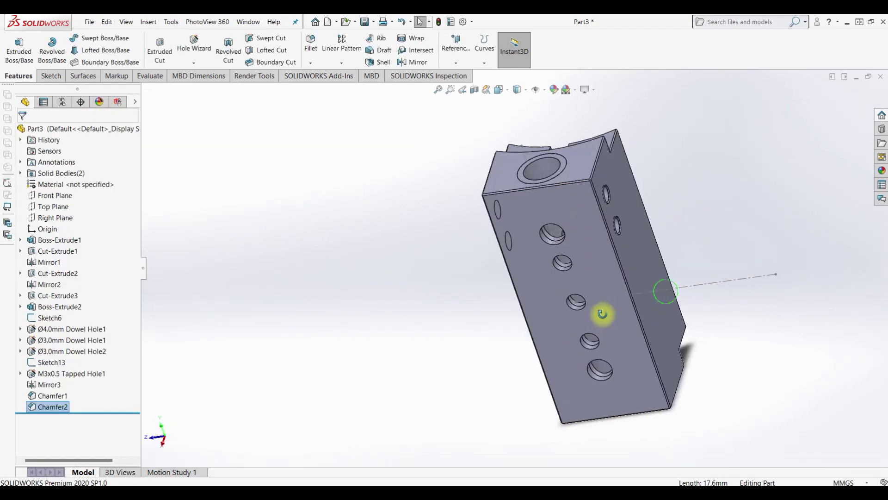
Assign Plain Carbon Steel to the block through the Material menu in the feature tree.
{"action": "scroll", "coordinate": [671, 190], "scroll_direction": "down", "scroll_amount": 2}
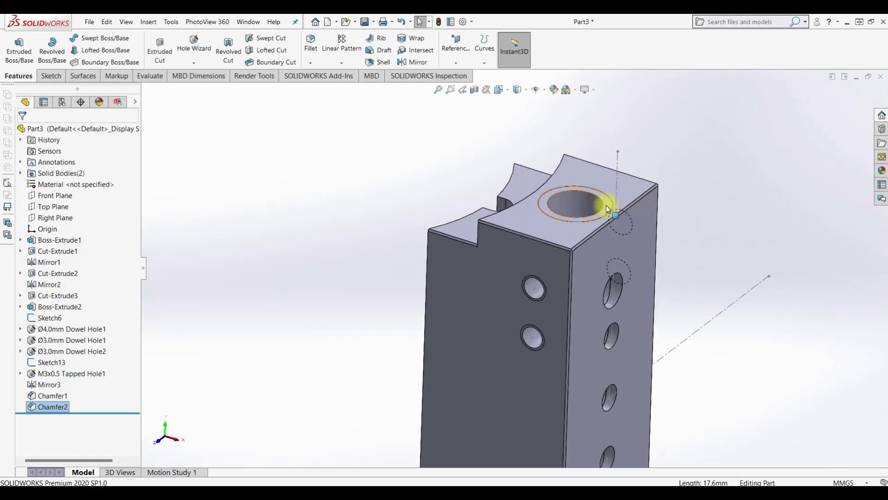
{"action": "middle_click_drag", "start_coordinate": [606, 204], "coordinate": [607, 220]}
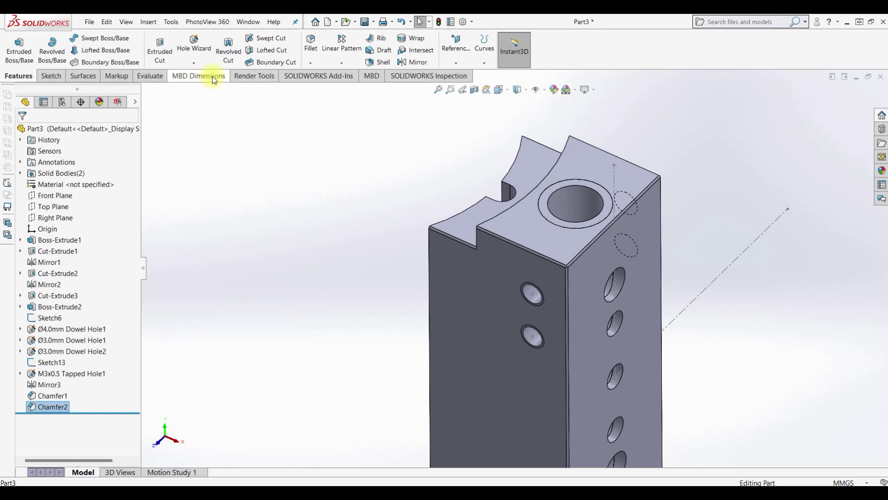
{"action": "right_click", "coordinate": [80, 185]}
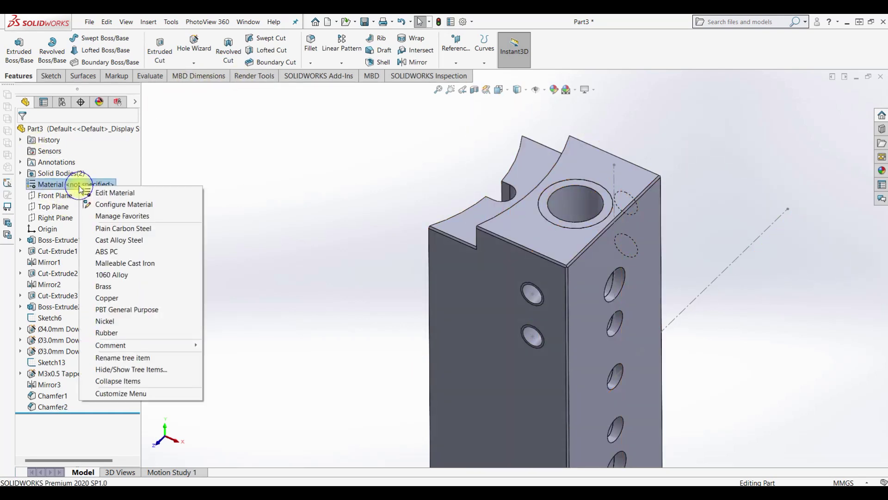
{"action": "left_click", "coordinate": [107, 232]}
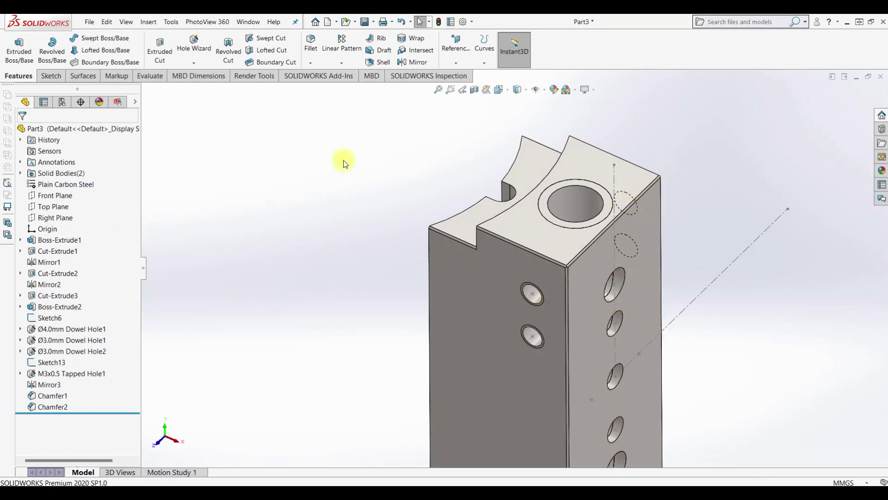
Select the top bore and the three side holes on the Render Tools tab.
{"action": "left_click", "coordinate": [255, 78]}
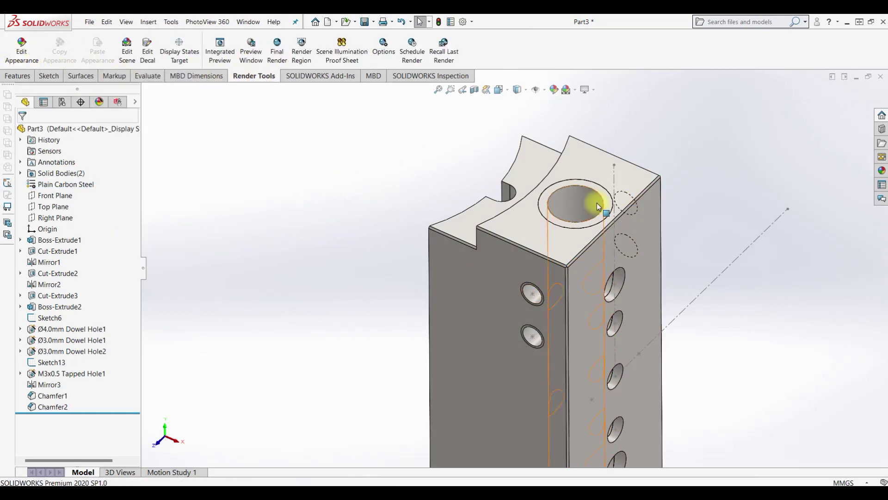
{"action": "left_click", "coordinate": [570, 193]}
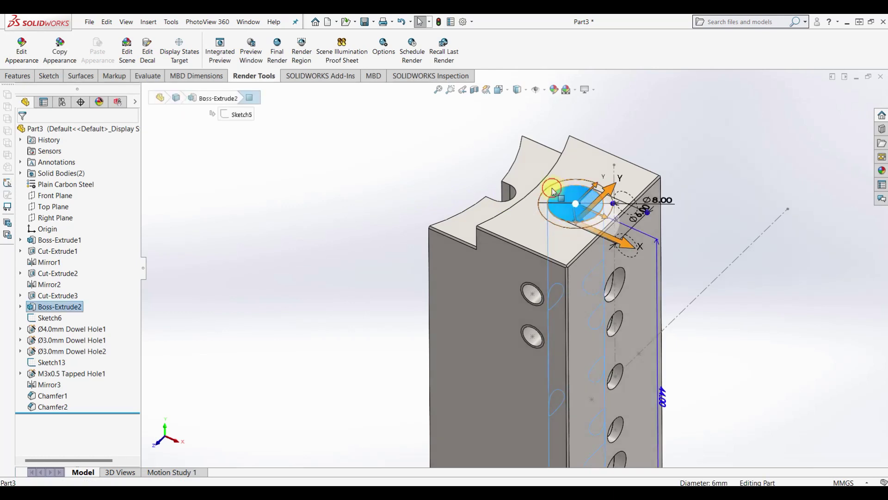
{"action": "middle_click_drag", "start_coordinate": [636, 309], "coordinate": [607, 263]}
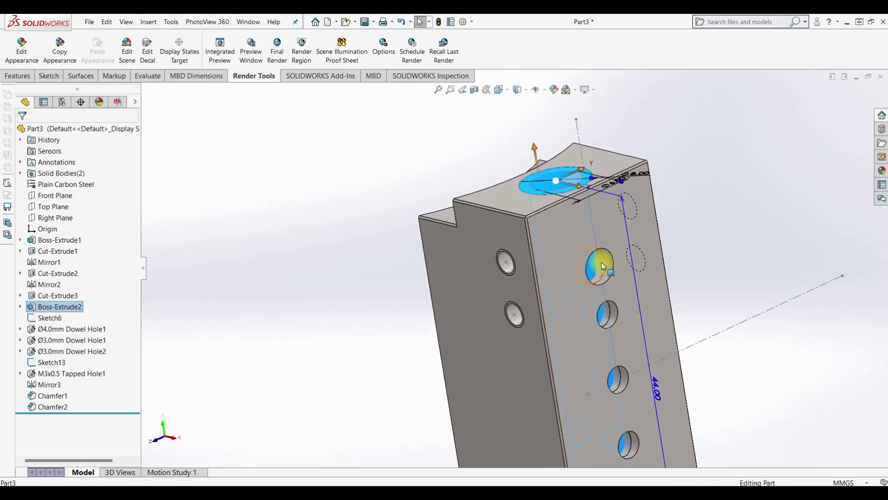
{"action": "left_click", "coordinate": [601, 262], "text": "ctrl"}
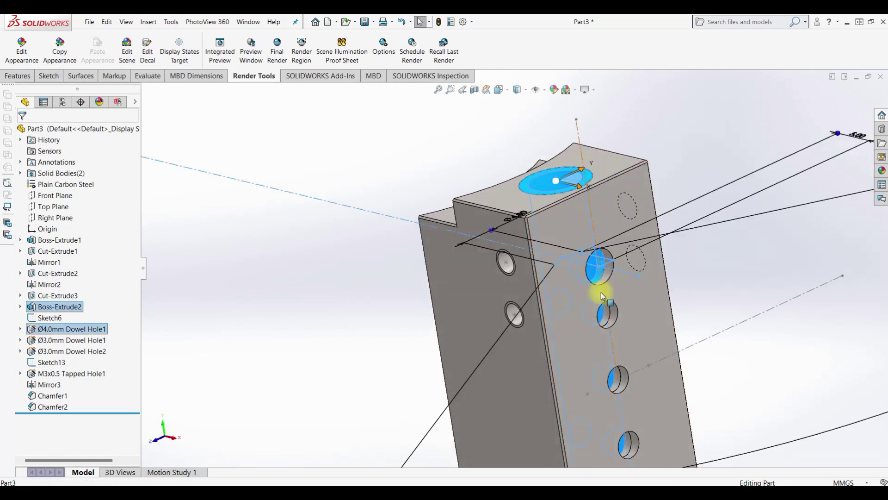
{"action": "left_click", "coordinate": [608, 323], "text": "ctrl"}
{"action": "left_click", "coordinate": [618, 381], "text": "ctrl"}
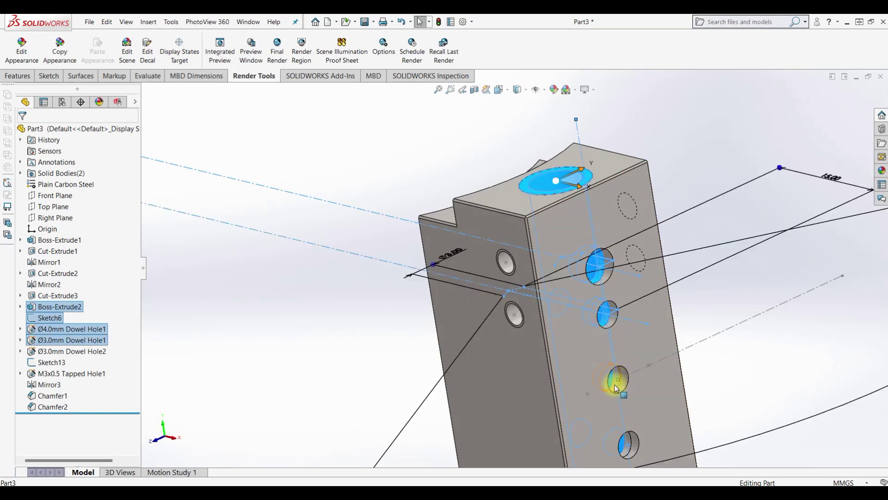
{"action": "middle_click_drag", "start_coordinate": [683, 463], "coordinate": [624, 369], "text": "ctrl"}
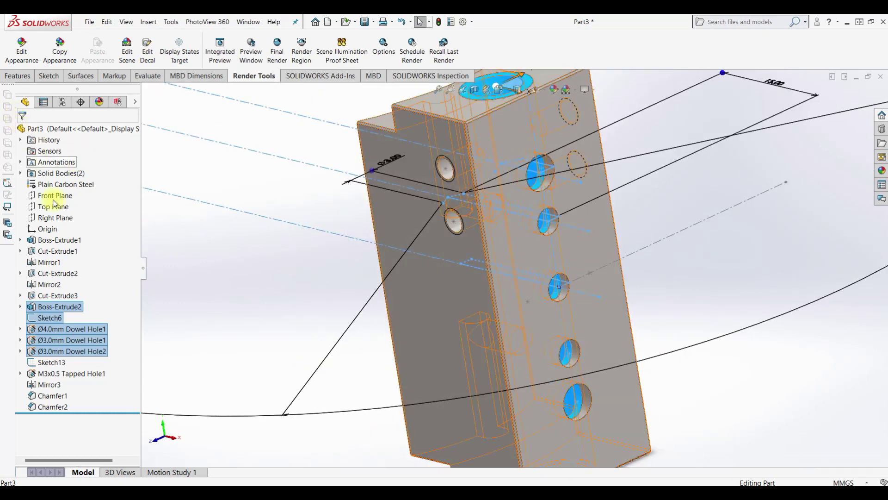
Apply the Metal > Brass brushed brass appearance to the selected hole faces.
{"action": "left_click", "coordinate": [26, 56]}
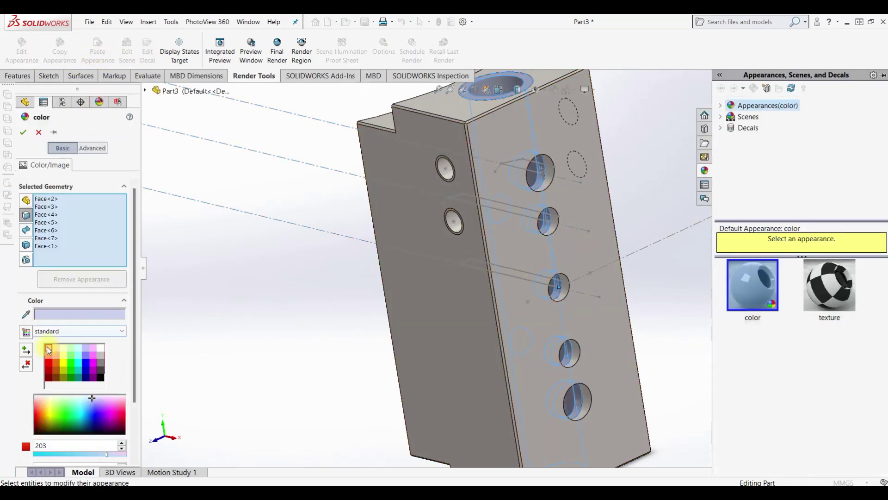
{"action": "left_click", "coordinate": [720, 106]}
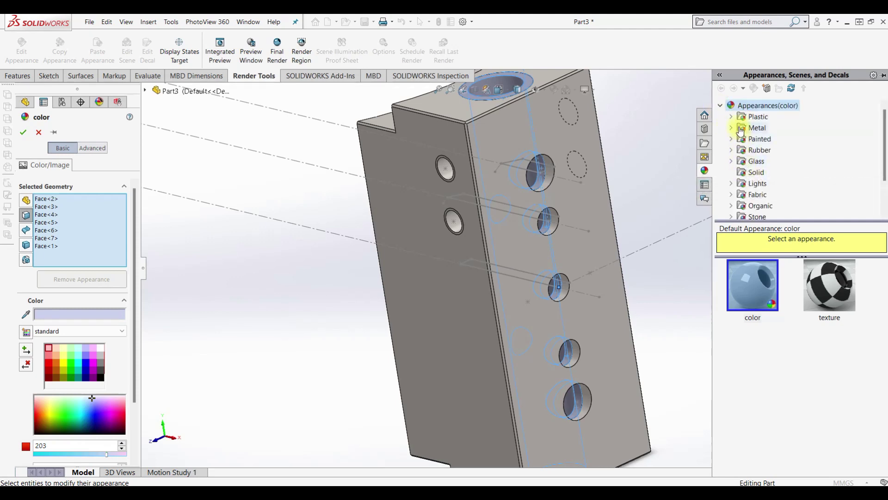
{"action": "left_click", "coordinate": [733, 129]}
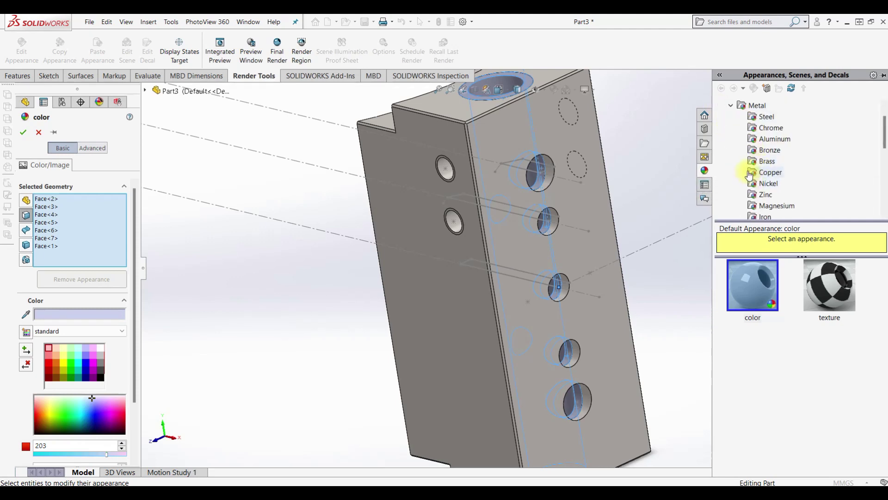
{"action": "left_click", "coordinate": [764, 162]}
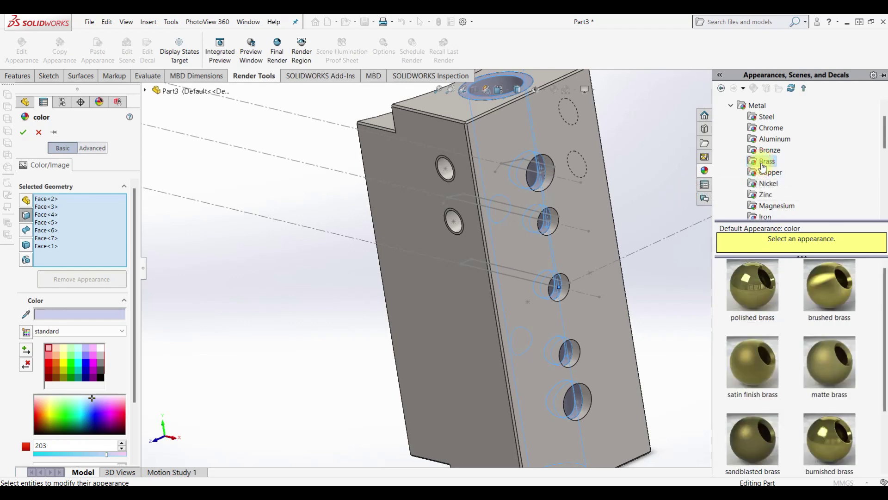
{"action": "left_click", "coordinate": [838, 283]}
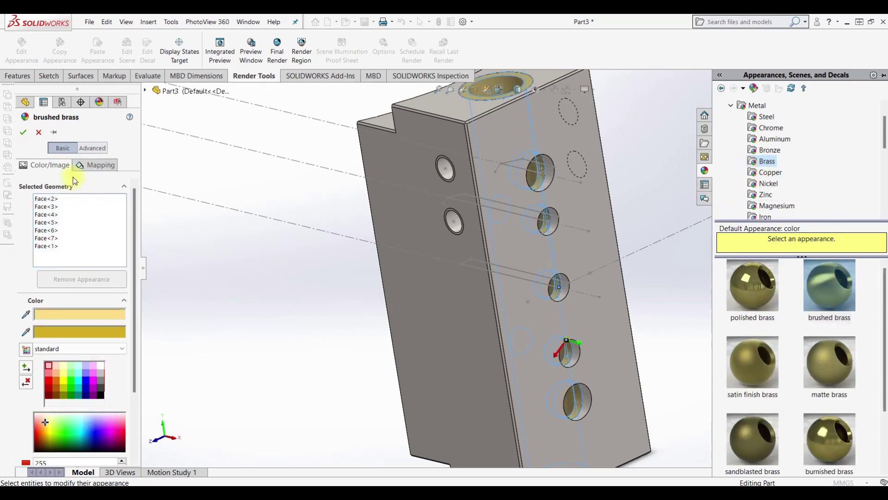
{"action": "left_click", "coordinate": [25, 132]}
{"action": "mouse_move", "coordinate": [379, 226]}
{"action": "middle_mouse_down"}
{"action": "mouse_move", "coordinate": [396, 232]}
{"action": "mouse_move", "coordinate": [376, 382]}
{"action": "mouse_move", "coordinate": [412, 391]}
{"action": "mouse_move", "coordinate": [397, 329]}
{"action": "mouse_move", "coordinate": [521, 246]}
{"action": "mouse_move", "coordinate": [408, 304]}
{"action": "mouse_move", "coordinate": [430, 268]}
{"action": "middle_mouse_up"}
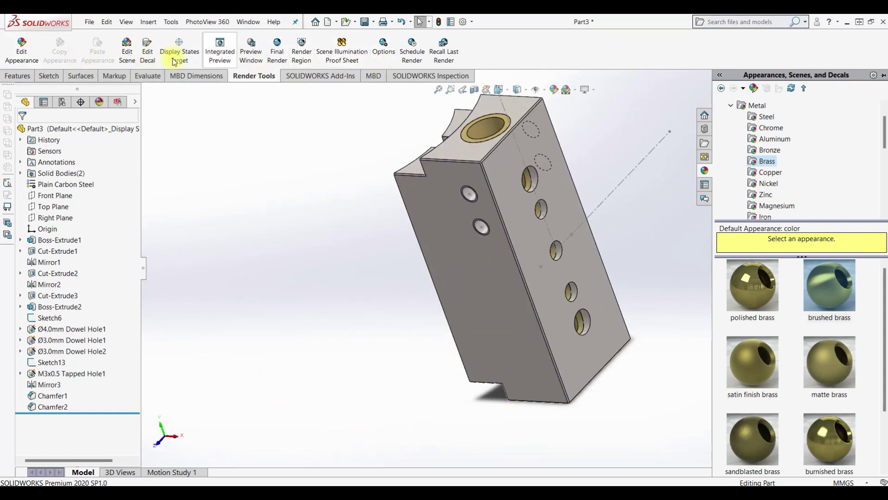
Save a copy of the block as 1-02.3.SLDPRT in the parts folder.
{"action": "left_click", "coordinate": [366, 25]}
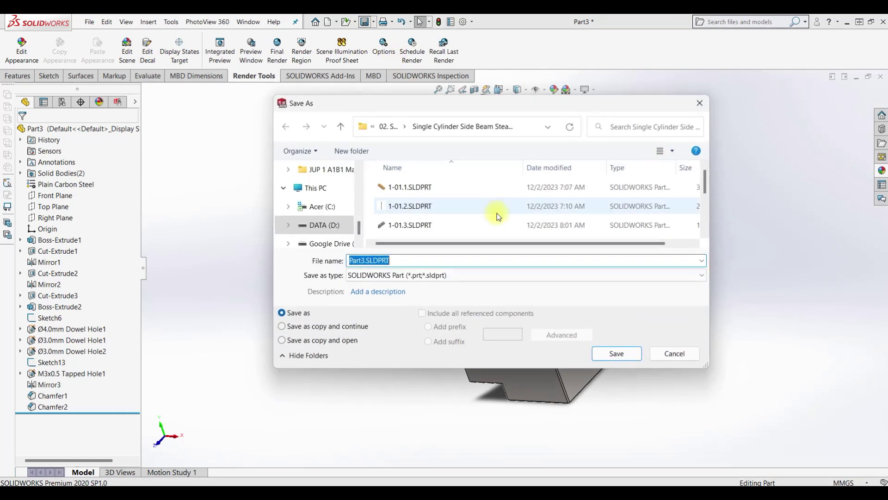
{"action": "scroll", "coordinate": [415, 185], "scroll_direction": "down", "scroll_amount": 2}
{"action": "scroll", "coordinate": [419, 191], "scroll_direction": "down", "scroll_amount": 3}
{"action": "left_click", "coordinate": [407, 230]}
{"action": "left_click", "coordinate": [367, 259]}
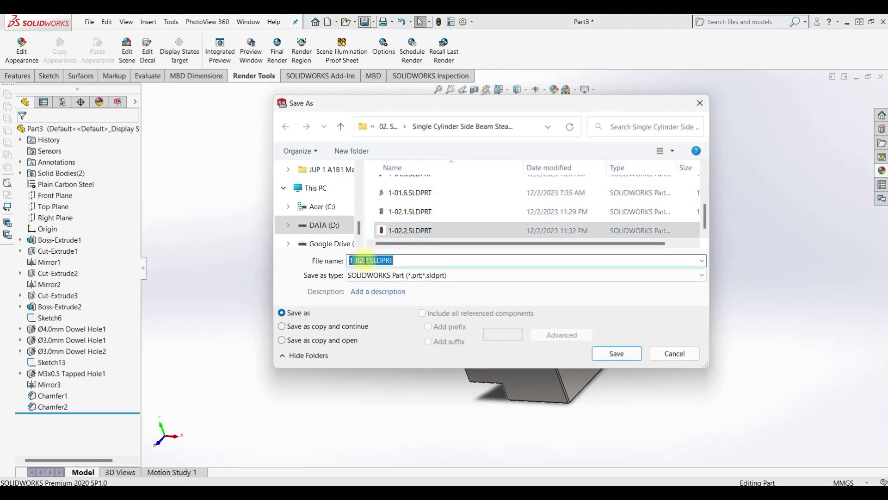
{"action": "type", "text": "3"}
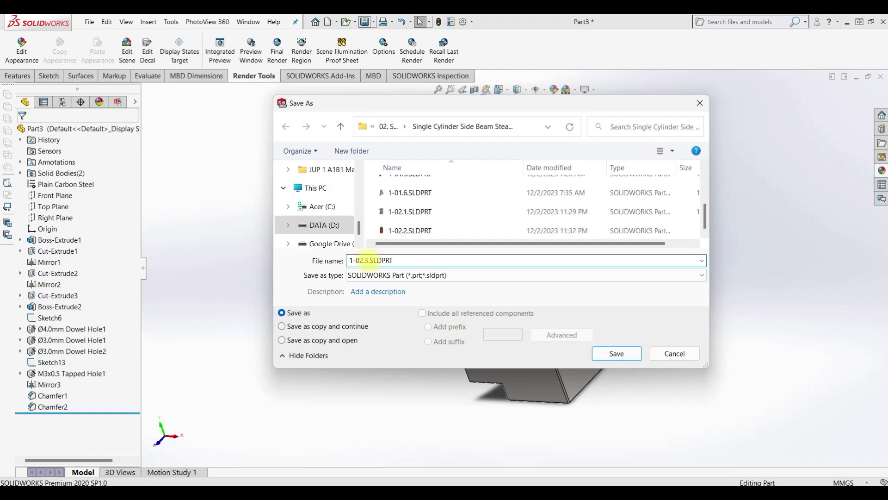
{"action": "key", "text": "Return"}
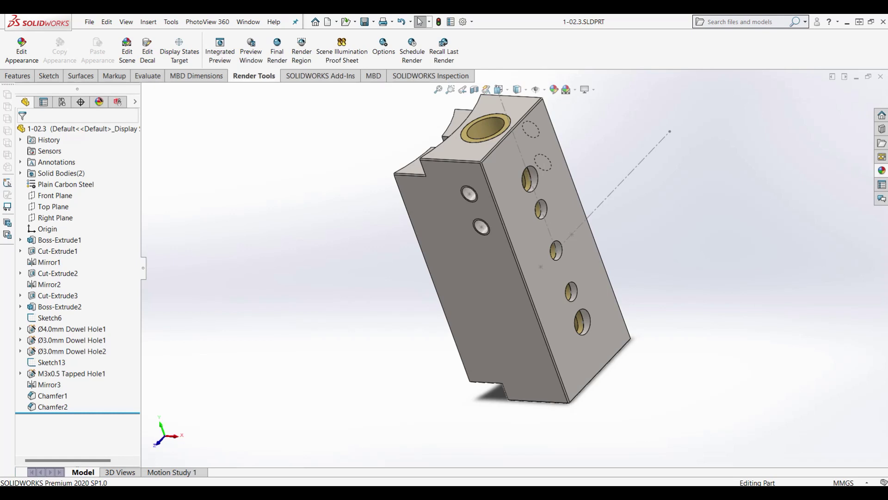
{"action": "left_click", "coordinate": [328, 23]}
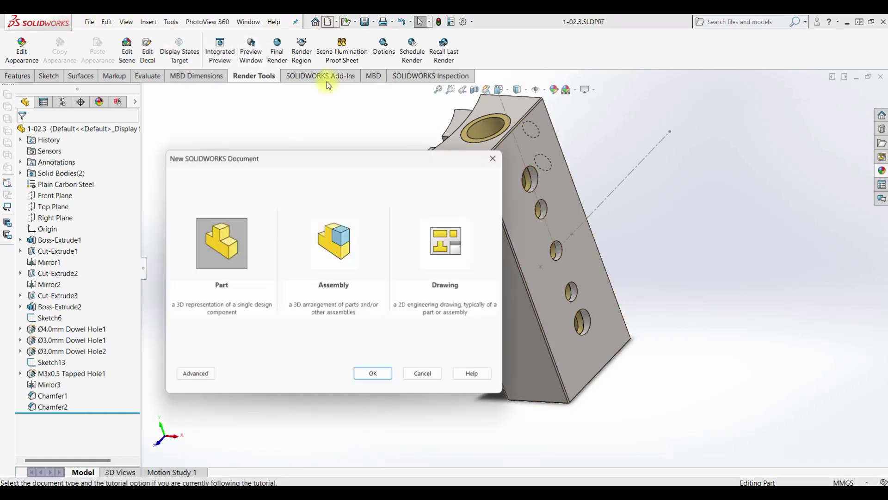
Create a new part and sketch a circle centred on the origin of the Front Plane.
{"action": "left_click", "coordinate": [370, 378]}
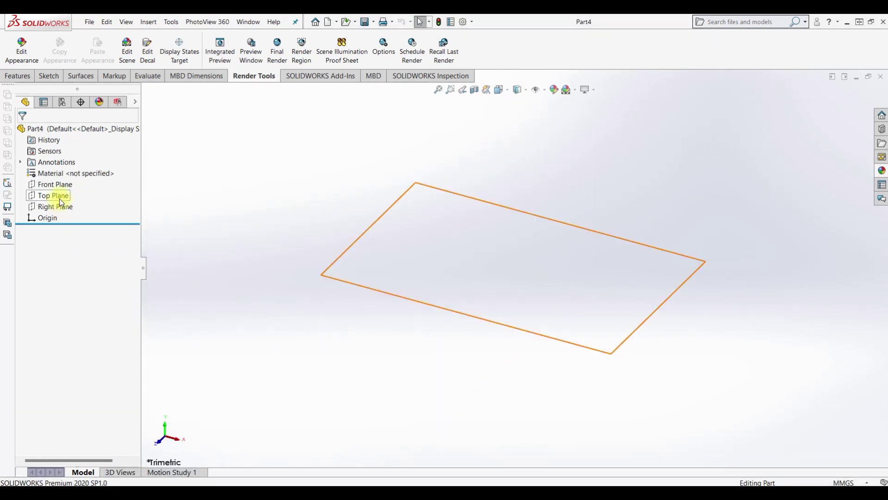
{"action": "left_click", "coordinate": [60, 207]}
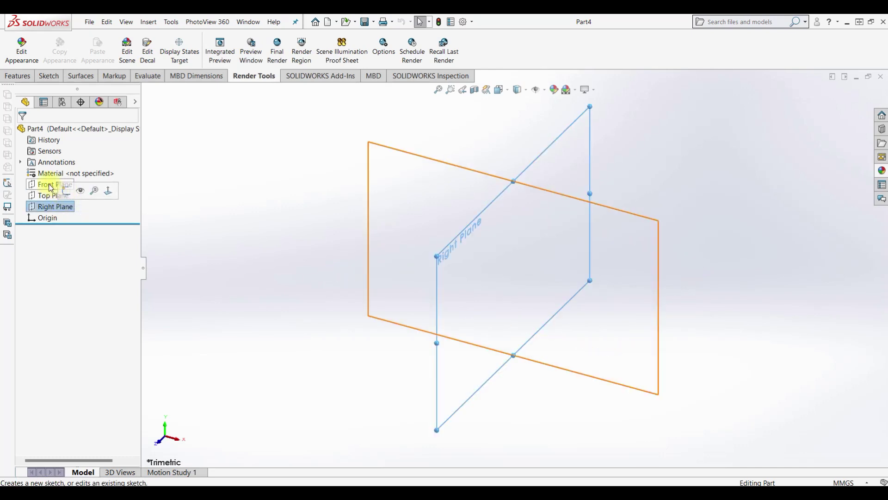
{"action": "left_click", "coordinate": [51, 185]}
{"action": "left_click", "coordinate": [68, 172]}
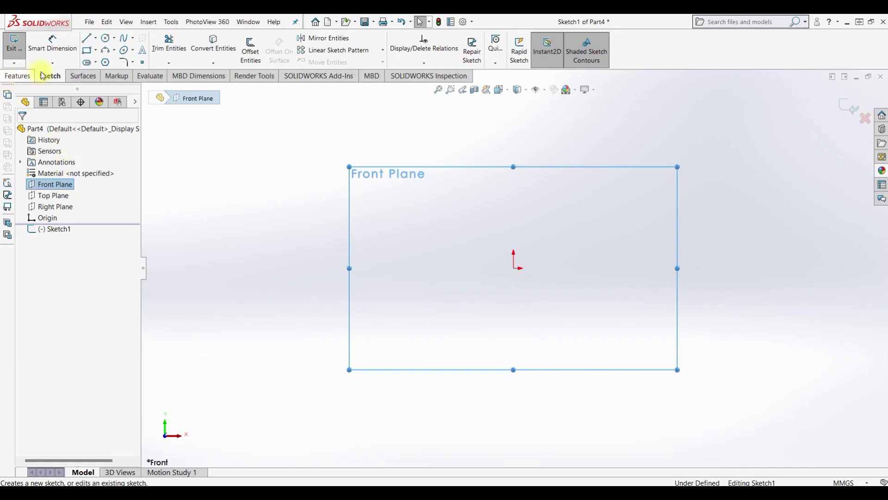
{"action": "left_click", "coordinate": [113, 41]}
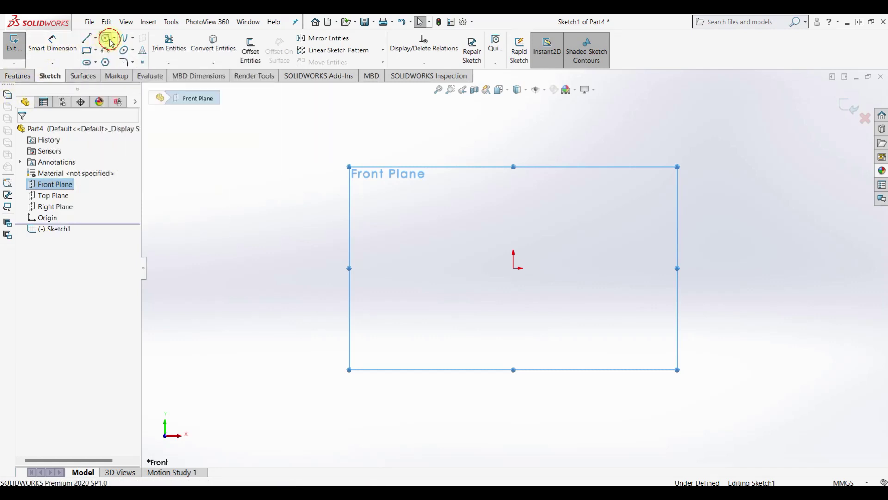
{"action": "left_click", "coordinate": [514, 268]}
{"action": "left_click", "coordinate": [532, 244]}
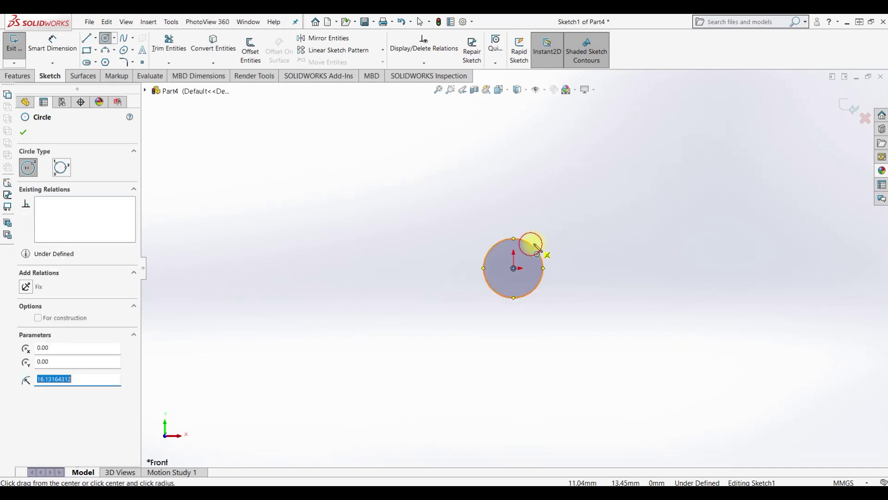
Dimension the circle to a 3 mm diameter.
{"action": "left_click", "coordinate": [60, 44]}
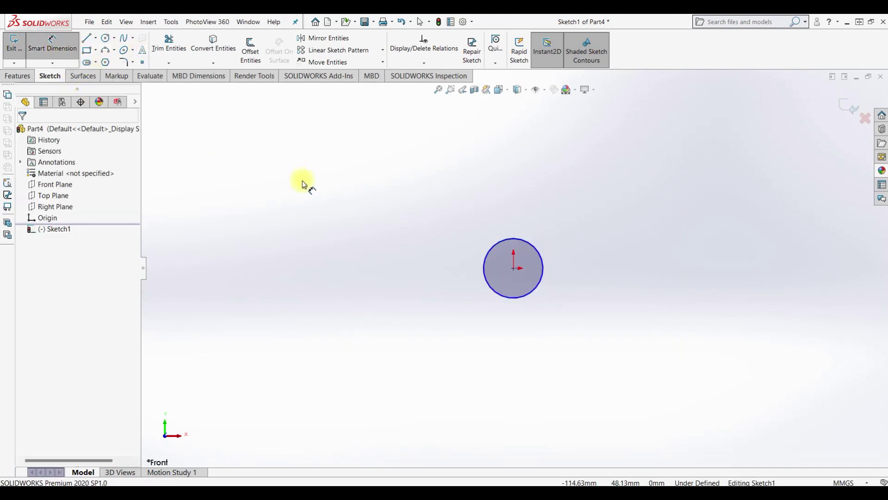
{"action": "left_click", "coordinate": [535, 249]}
{"action": "left_click", "coordinate": [578, 235]}
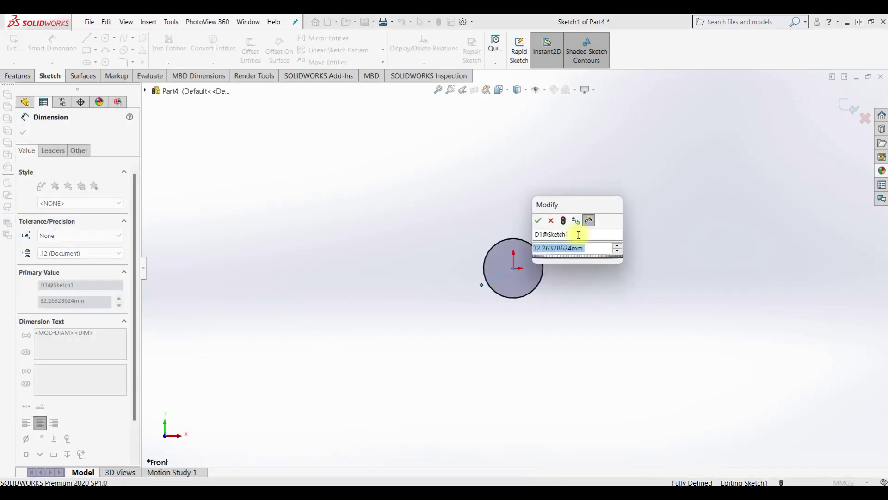
{"action": "type", "text": "3"}
{"action": "key", "text": "Return"}
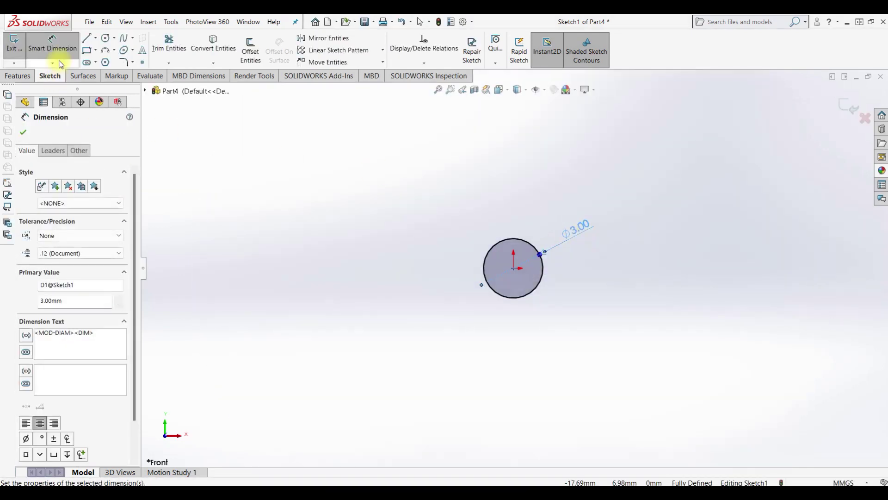
Extrude the circle 2 mm with a Mid Plane end condition into a cylinder.
{"action": "left_click", "coordinate": [13, 43]}
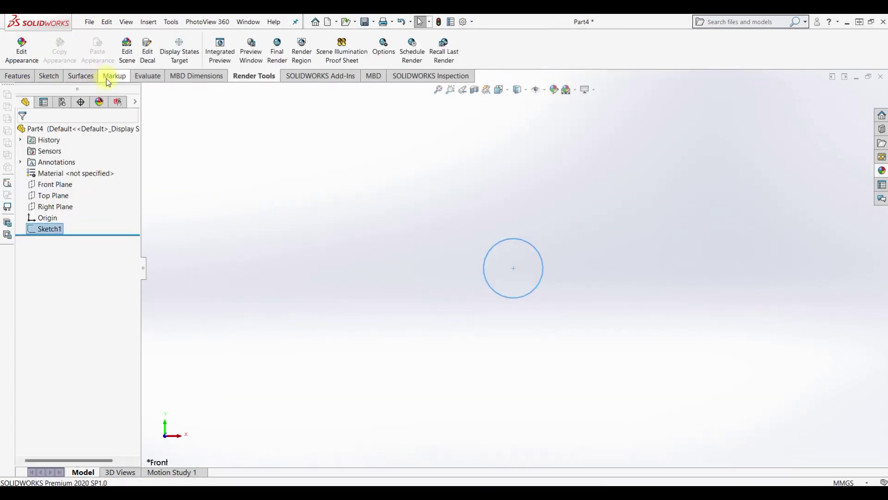
{"action": "left_click", "coordinate": [21, 74]}
{"action": "left_click", "coordinate": [19, 50]}
{"action": "left_click", "coordinate": [74, 197]}
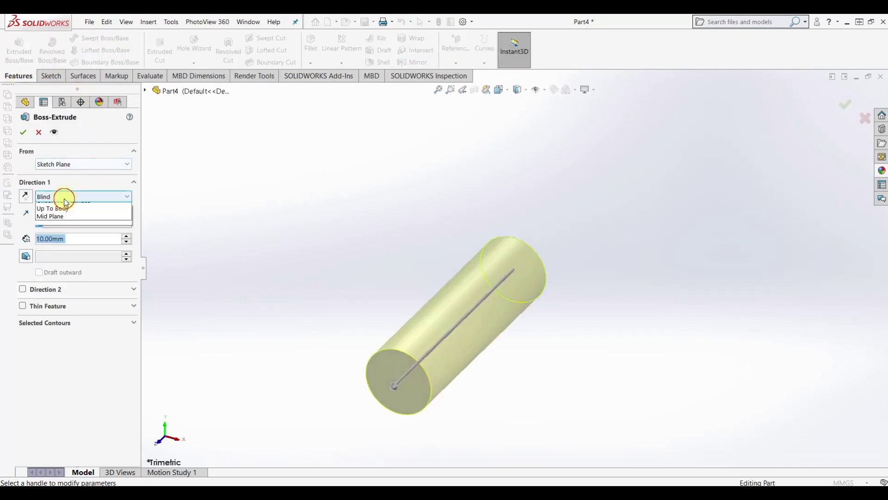
{"action": "left_click", "coordinate": [64, 246]}
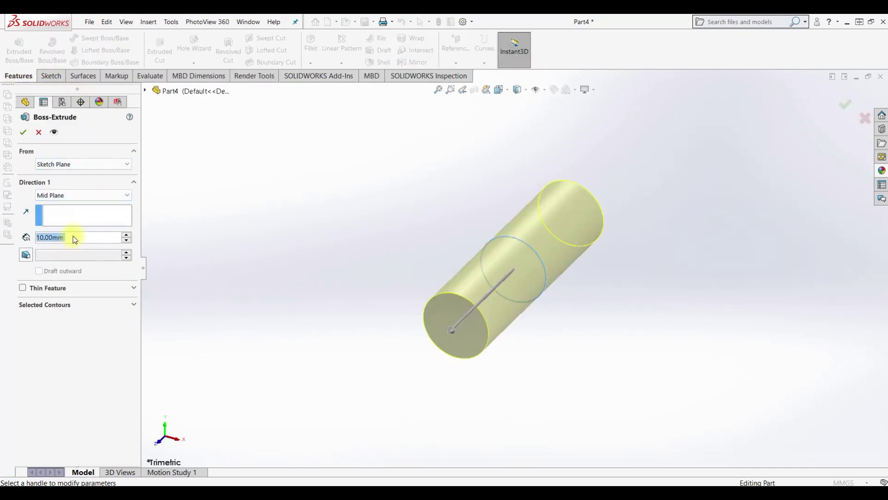
{"action": "type", "text": "2"}
{"action": "key", "text": "Return"}
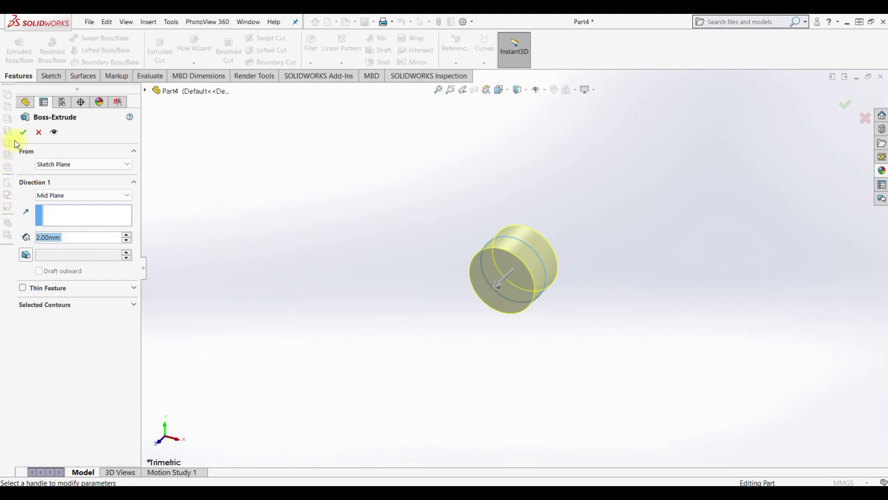
{"action": "left_click", "coordinate": [23, 132]}
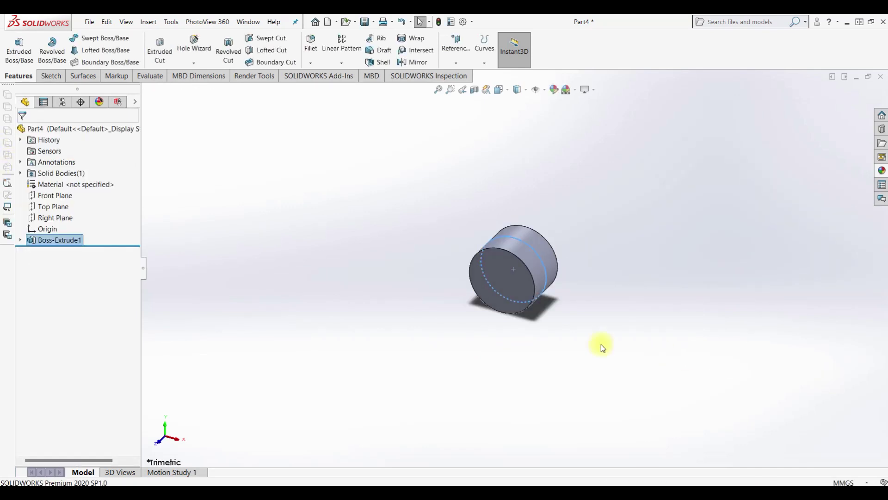
Set the cylinder's material to Rubber and Save As with file name 1-02.4.
{"action": "right_click", "coordinate": [62, 184]}
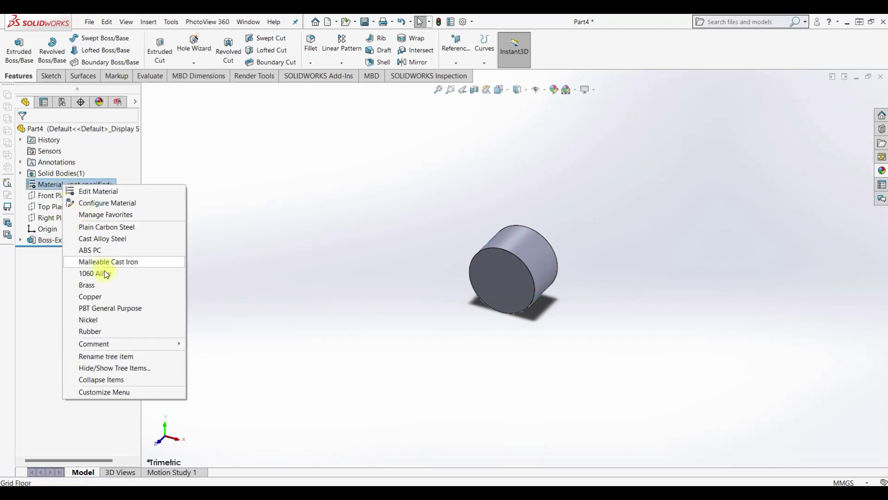
{"action": "left_click", "coordinate": [106, 331]}
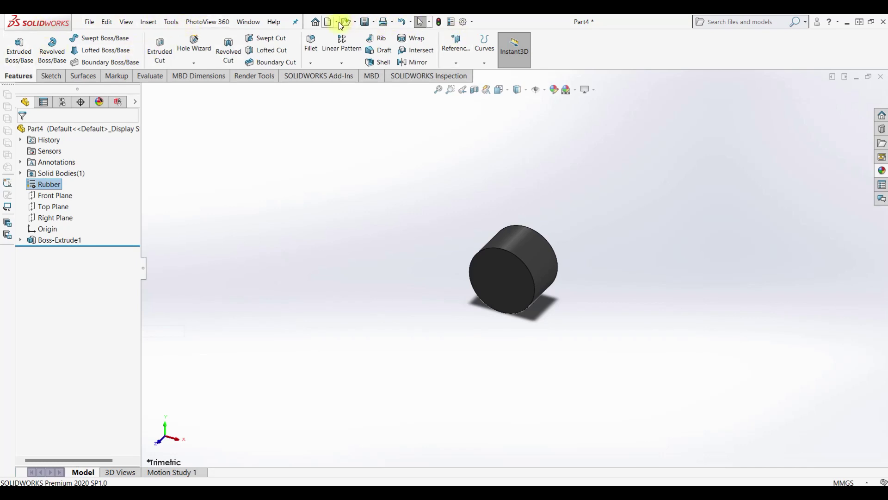
{"action": "left_click", "coordinate": [366, 22]}
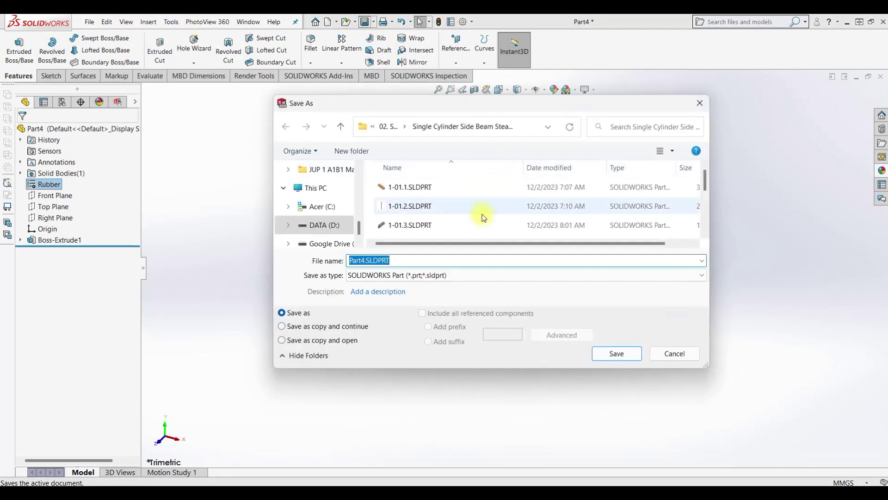
{"action": "scroll", "coordinate": [453, 234], "scroll_direction": "down", "scroll_amount": 3}
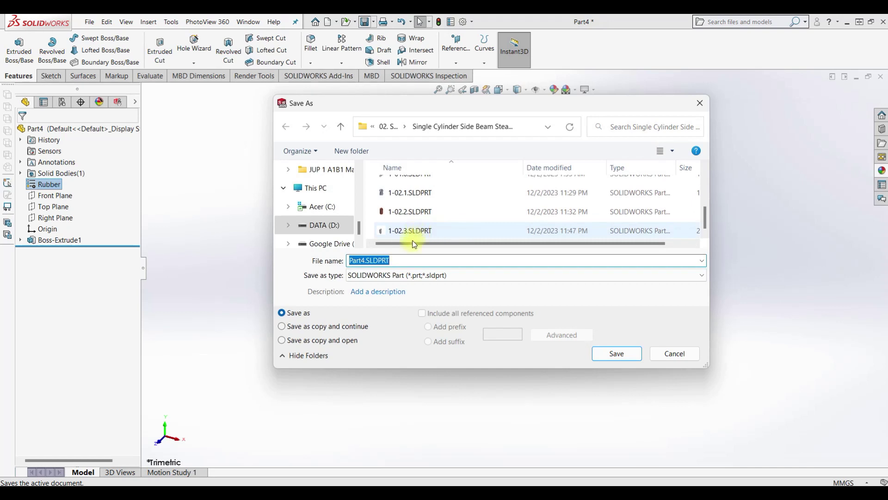
{"action": "type", "text": "1"}
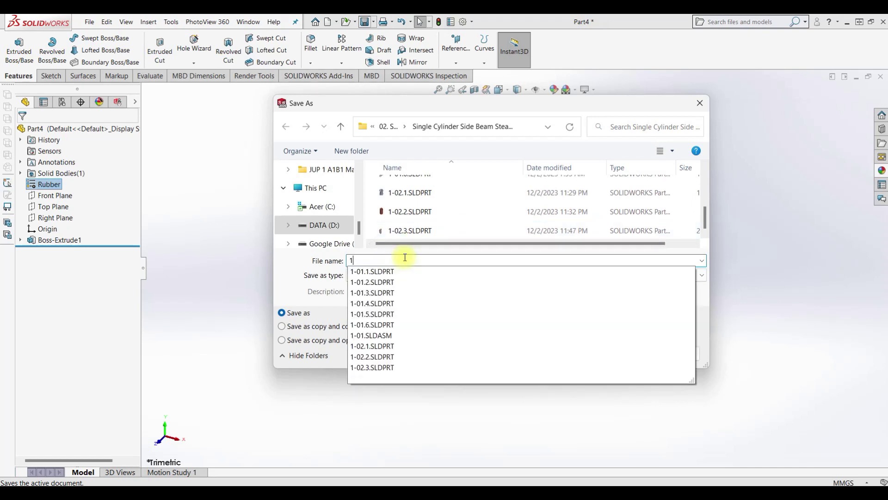
{"action": "type", "text": "-02"}
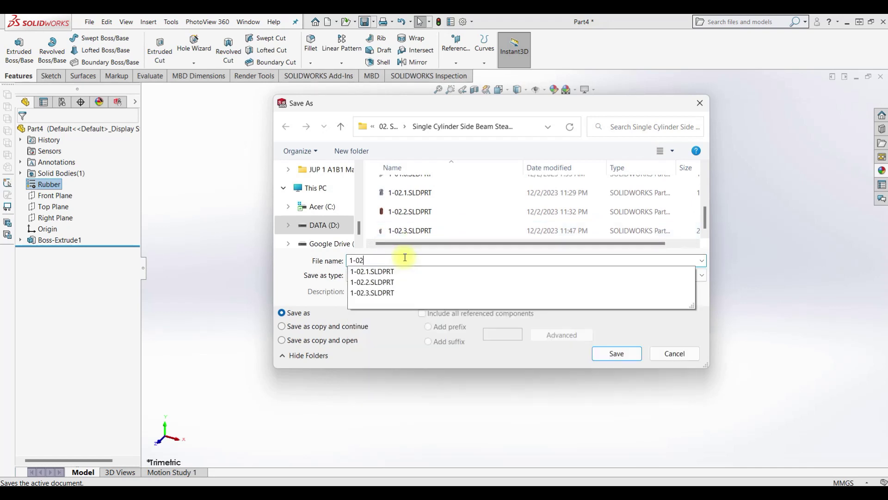
{"action": "type", "text": "4"}
{"action": "key", "text": "Return"}
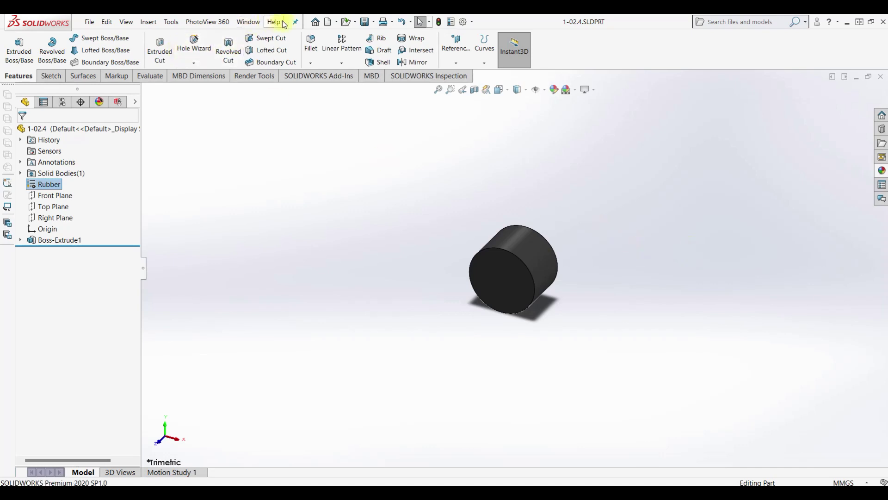
{"action": "left_click", "coordinate": [328, 23]}
Create a new part and draw a closed stepped line outline from the origin on the Right Plane.
{"action": "left_click", "coordinate": [382, 377]}
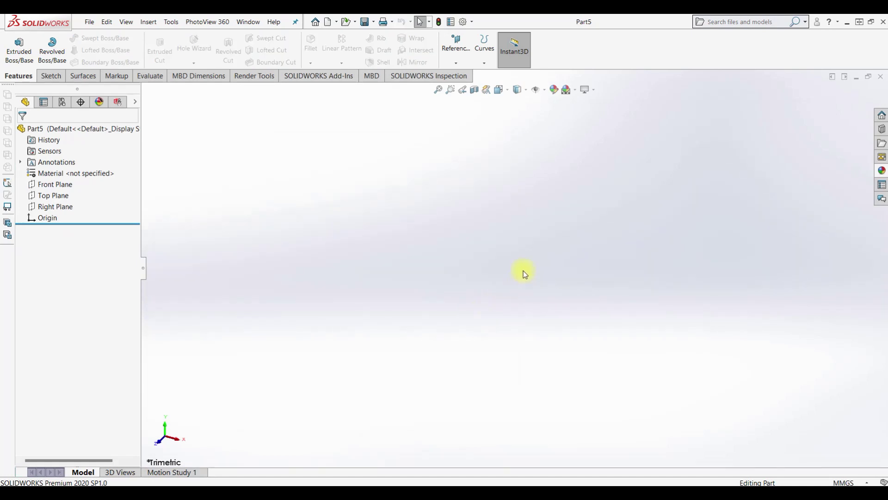
{"action": "left_click", "coordinate": [66, 210]}
{"action": "left_click", "coordinate": [83, 191]}
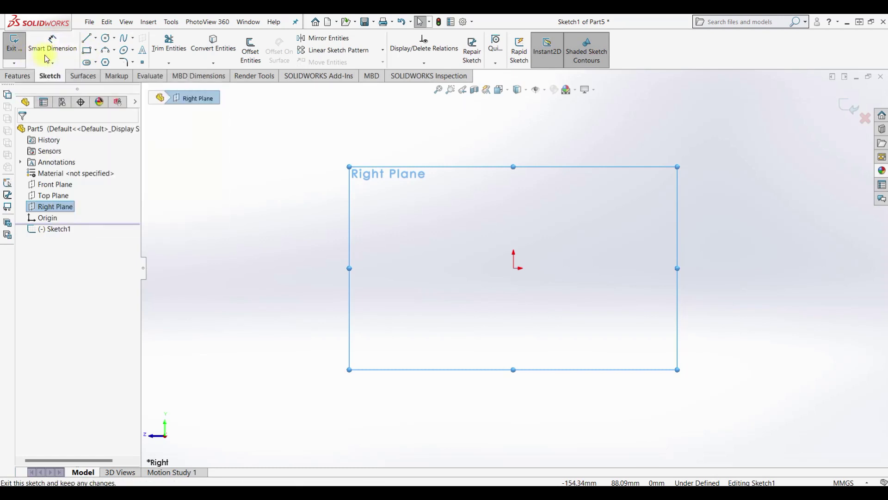
{"action": "left_click", "coordinate": [89, 40]}
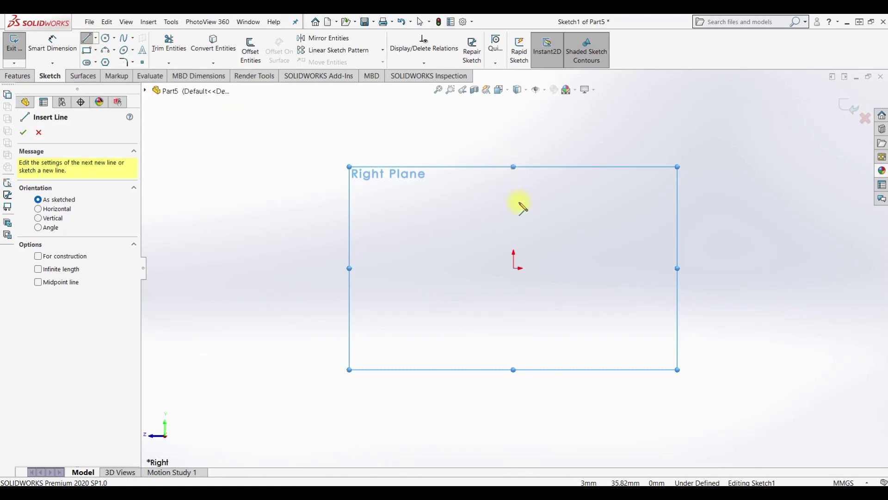
{"action": "left_click", "coordinate": [513, 268]}
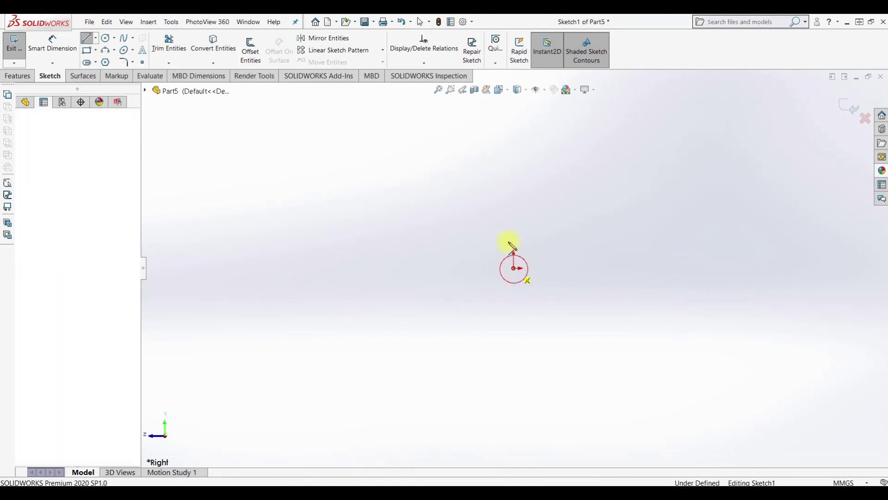
{"action": "left_click", "coordinate": [514, 126]}
{"action": "left_click", "coordinate": [568, 127]}
{"action": "left_click", "coordinate": [569, 170]}
{"action": "left_click", "coordinate": [541, 169]}
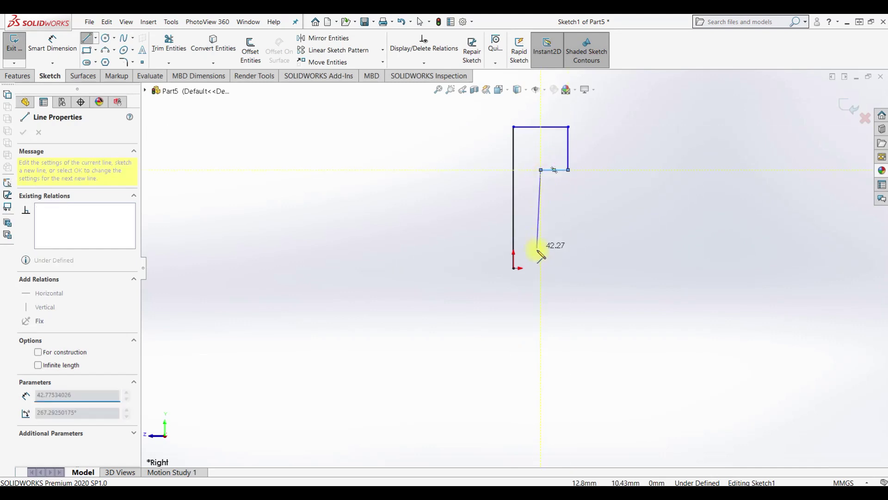
{"action": "left_click", "coordinate": [514, 268]}
{"action": "key", "text": "Escape"}
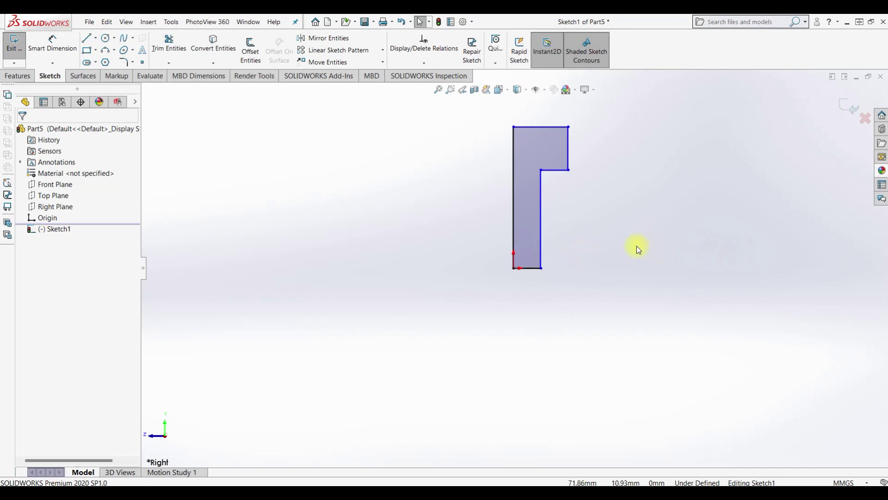
Dimension the outline's bottom edge to 7 mm.
{"action": "scroll", "coordinate": [637, 246], "scroll_direction": "down", "scroll_amount": 3}
{"action": "scroll", "coordinate": [513, 268], "scroll_direction": "up", "scroll_amount": 3}
{"action": "left_click", "coordinate": [53, 44]}
{"action": "left_click", "coordinate": [478, 290]}
{"action": "left_click", "coordinate": [476, 314]}
{"action": "type", "text": "7"}
{"action": "key", "text": "Return"}
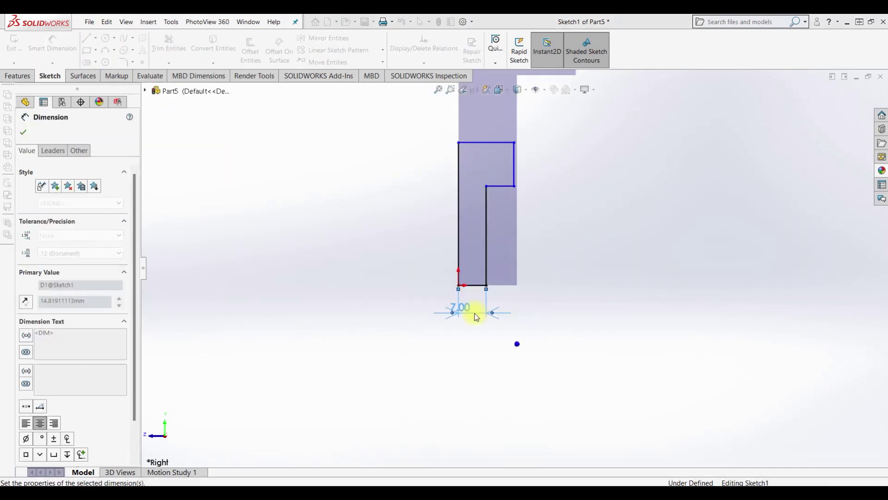
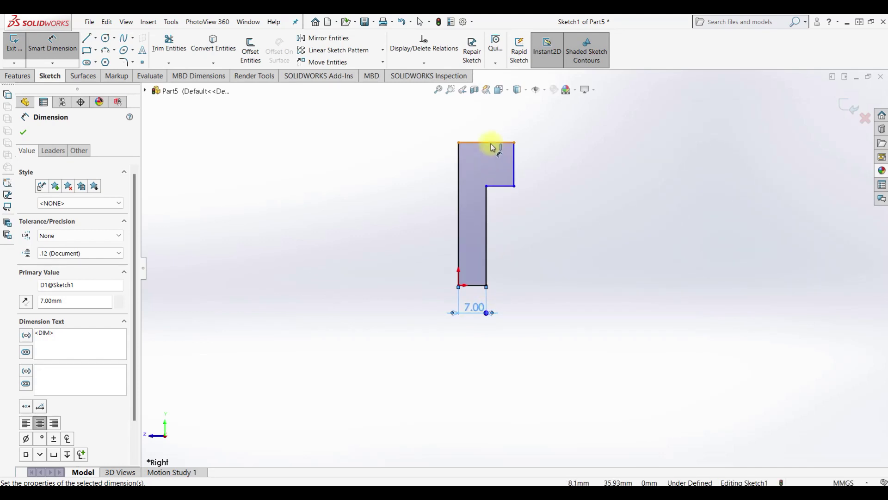
Dimension the profile's left edge to a 39 mm overall height.
{"action": "left_click", "coordinate": [458, 172]}
{"action": "left_click", "coordinate": [390, 187]}
{"action": "type", "text": "3"}
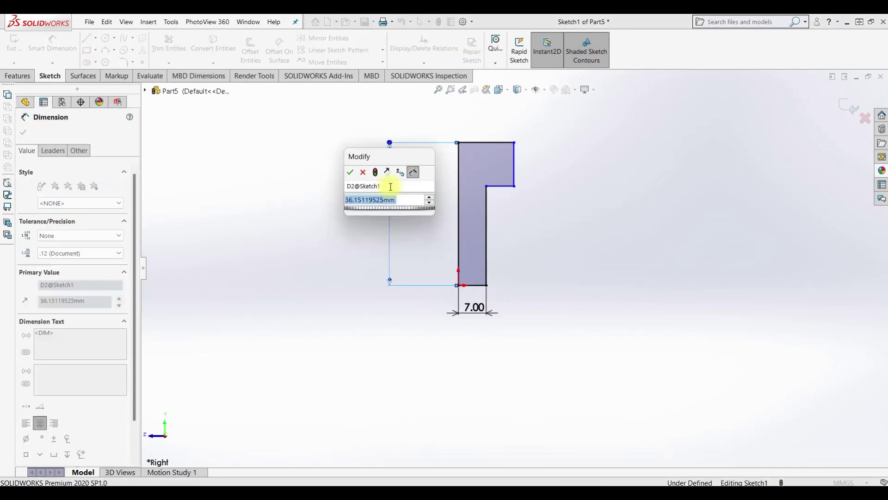
{"action": "type", "text": "9"}
{"action": "key", "text": "Return"}
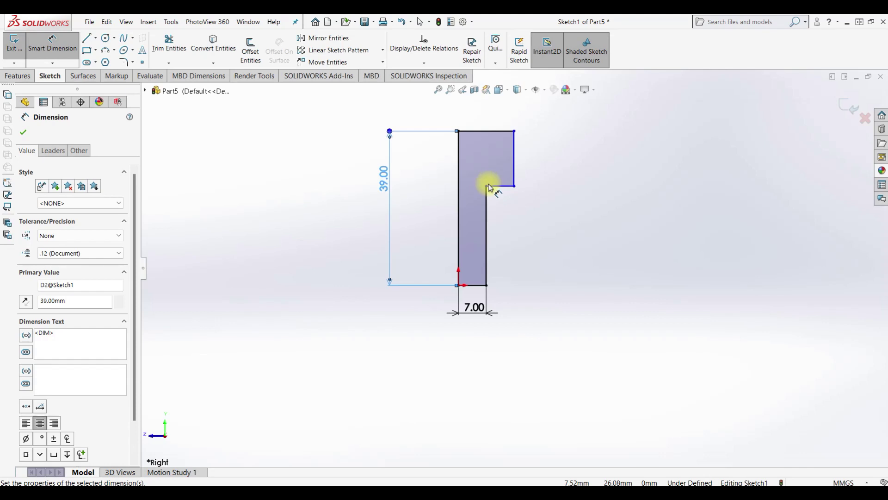
Dimension the top arm length to 9.5 mm, correcting the mistyped 95.
{"action": "left_click", "coordinate": [486, 212]}
{"action": "left_click", "coordinate": [513, 176]}
{"action": "left_click", "coordinate": [516, 230]}
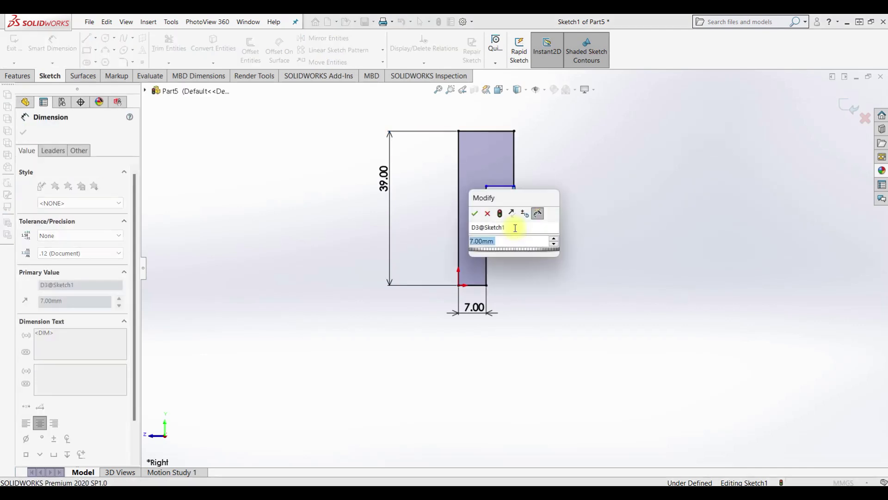
{"action": "type", "text": "95"}
{"action": "key", "text": "Return"}
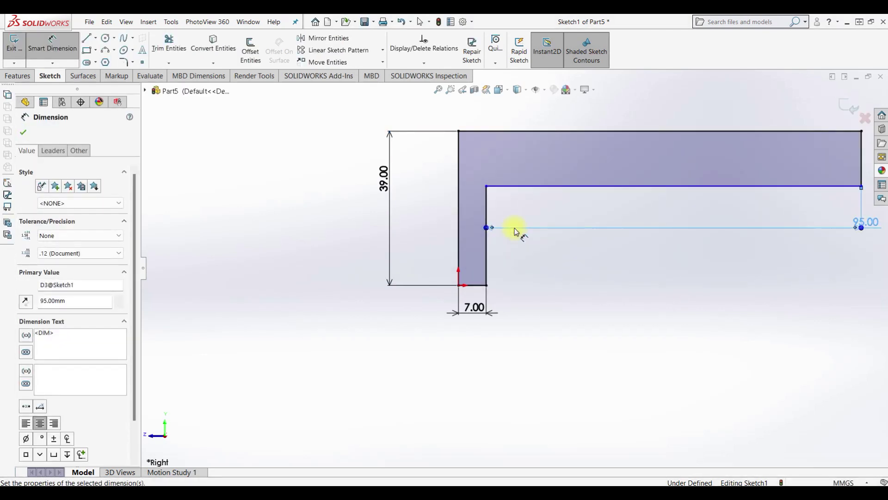
{"action": "double_click", "coordinate": [860, 228]}
{"action": "type", "text": "9.5"}
{"action": "key", "text": "Return"}
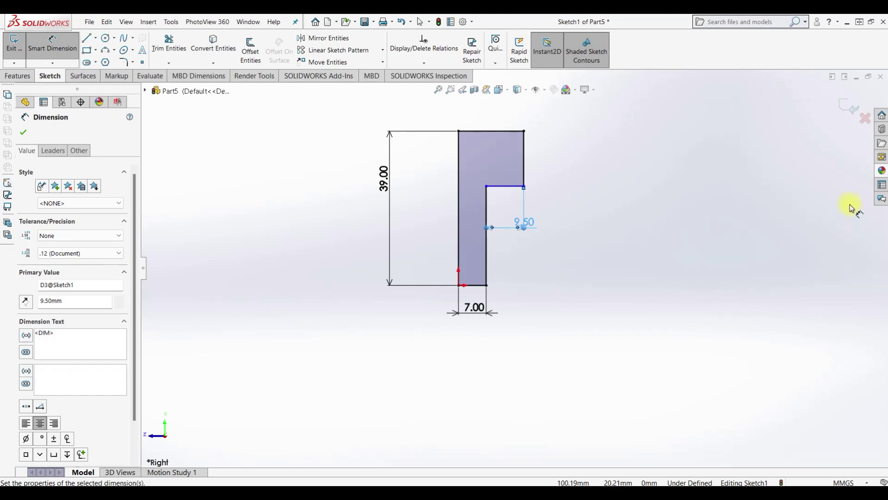
Dimension the top arm's end line to a 10 mm thickness.
{"action": "left_click", "coordinate": [524, 157]}
{"action": "left_click", "coordinate": [573, 161]}
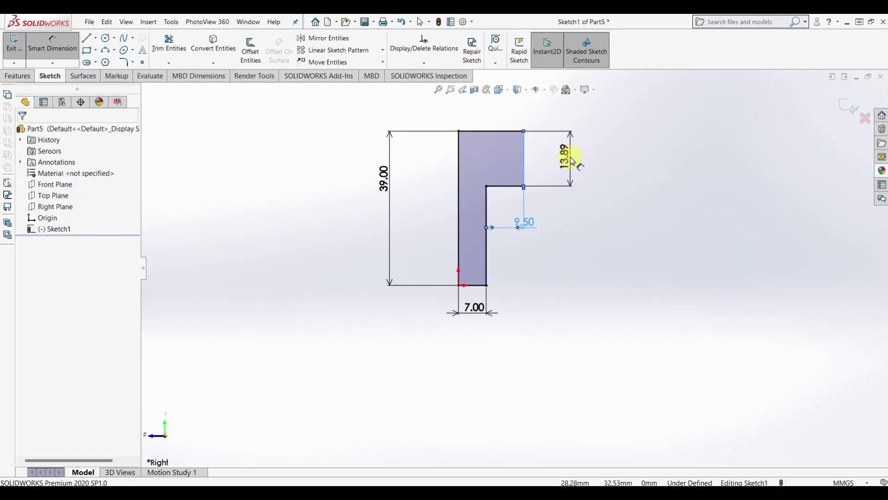
{"action": "type", "text": "10"}
{"action": "key", "text": "Return"}
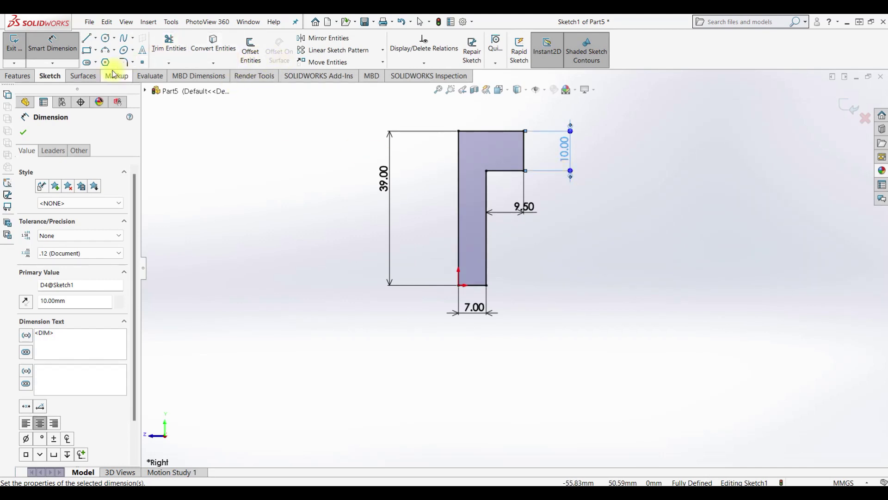
{"action": "left_click", "coordinate": [123, 62]}
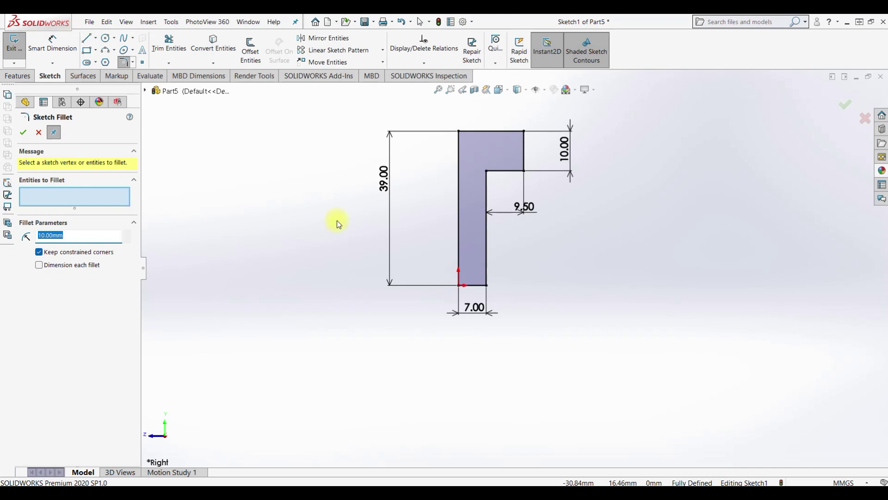
{"action": "type", "text": "7"}
Round the top-left corner to R7 and the top-right corner to R5.
{"action": "left_click", "coordinate": [459, 132]}
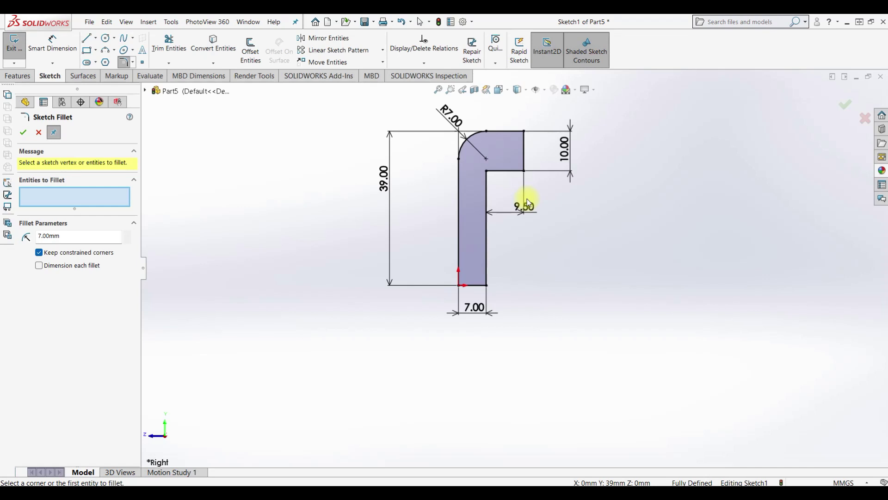
{"action": "double_click", "coordinate": [63, 239]}
{"action": "type", "text": "5"}
{"action": "left_click", "coordinate": [524, 133]}
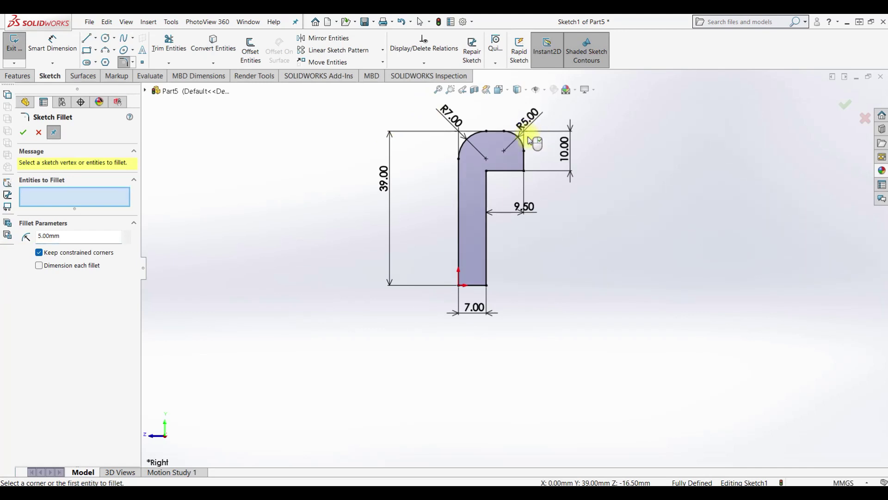
{"action": "left_click", "coordinate": [524, 171]}
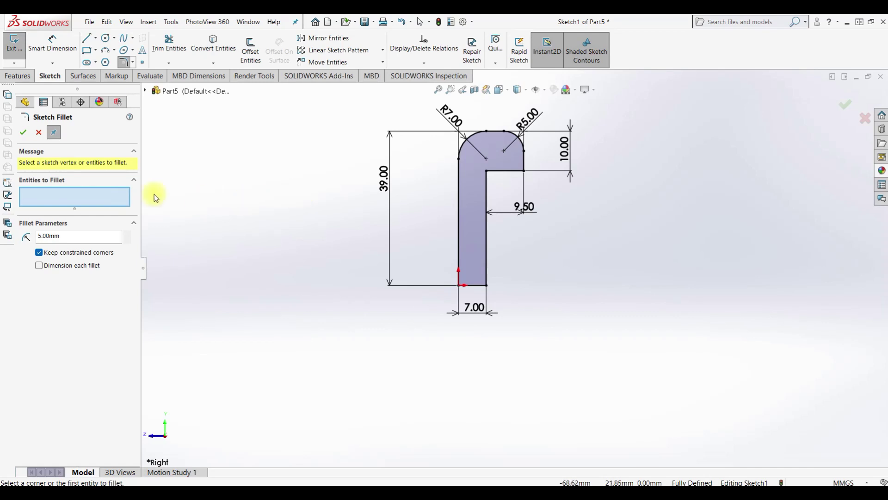
Round the L-profile's inner corner with a 4.5 mm fillet.
{"action": "double_click", "coordinate": [49, 236]}
{"action": "type", "text": "4.5"}
{"action": "left_click", "coordinate": [495, 180]}
{"action": "left_click", "coordinate": [508, 193]}
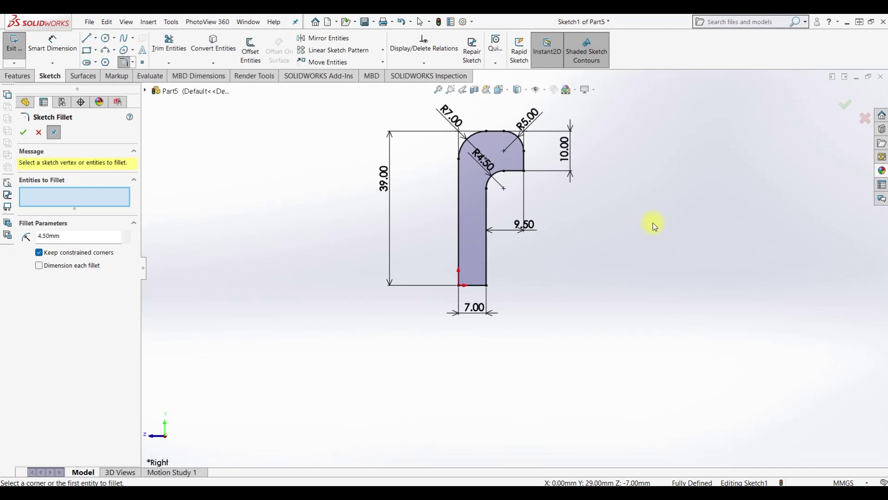
{"action": "left_click", "coordinate": [106, 37]}
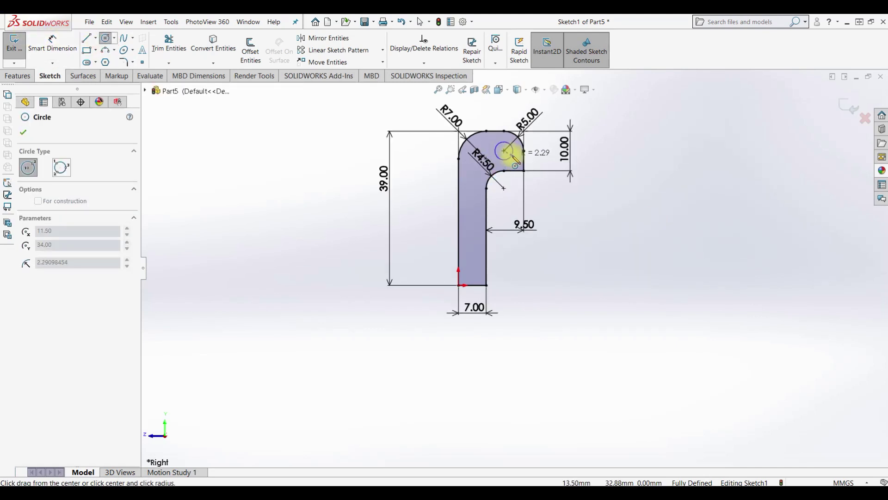
Draw a circle centred on the R5 arc and dimension it to Ø3.5 mm.
{"action": "left_click_drag", "start_coordinate": [504, 151], "coordinate": [515, 160]}
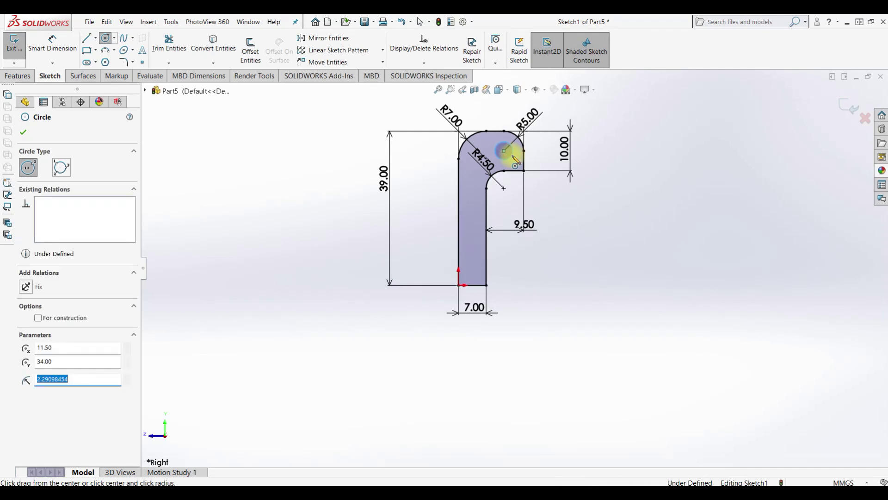
{"action": "left_click", "coordinate": [52, 44]}
{"action": "left_click", "coordinate": [512, 161]}
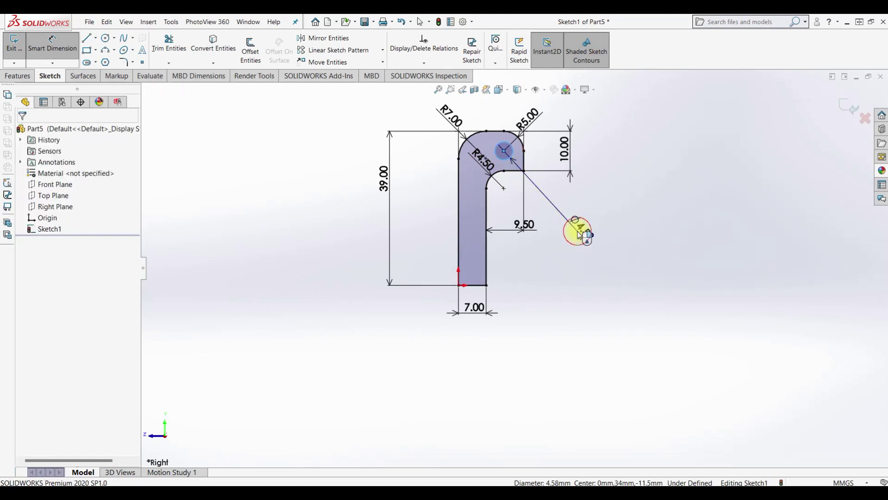
{"action": "left_click", "coordinate": [578, 229]}
{"action": "type", "text": "3.5"}
{"action": "key", "text": "Return"}
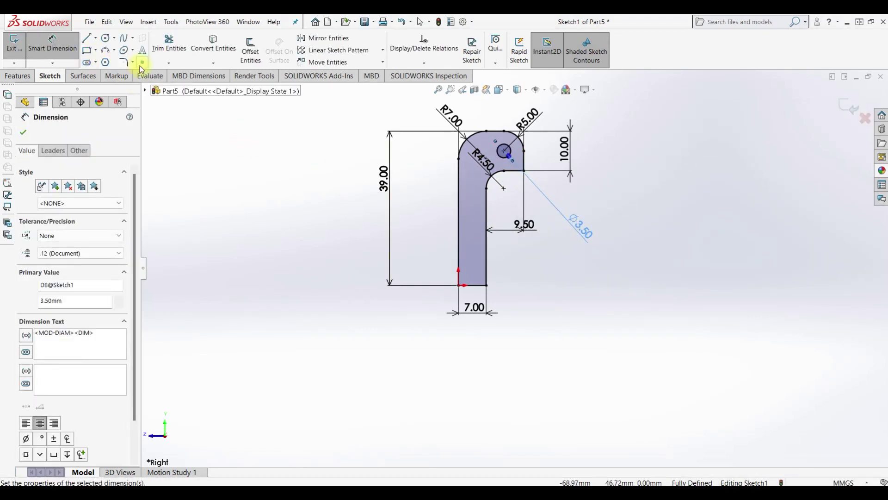
Fillet the bottom-left and bottom-right corners at 2 mm.
{"action": "left_click", "coordinate": [129, 63]}
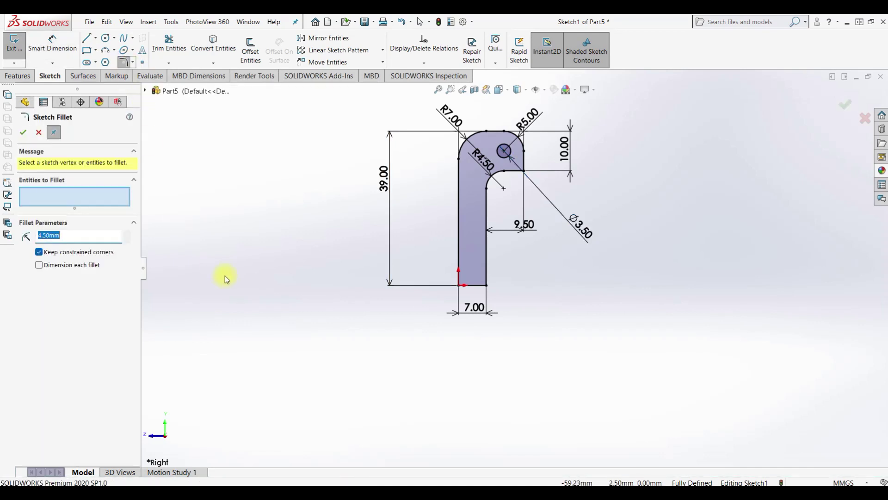
{"action": "left_click", "coordinate": [459, 286]}
{"action": "left_click", "coordinate": [487, 285]}
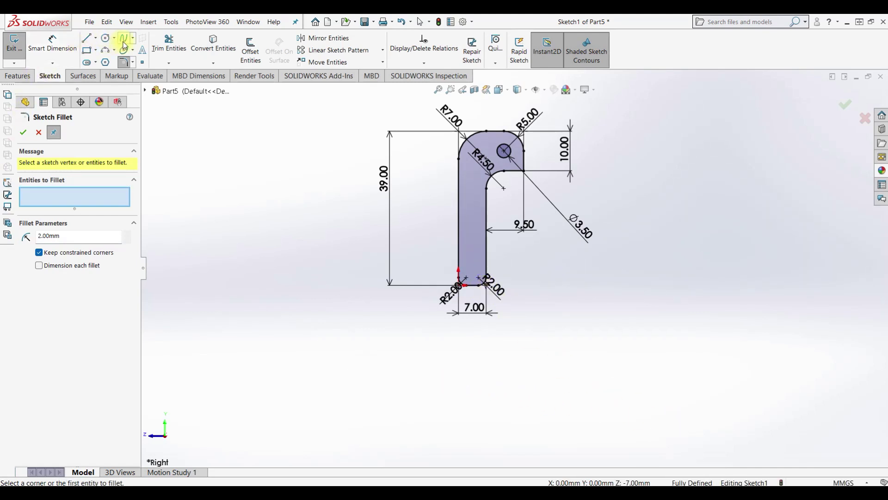
{"action": "left_click", "coordinate": [106, 37]}
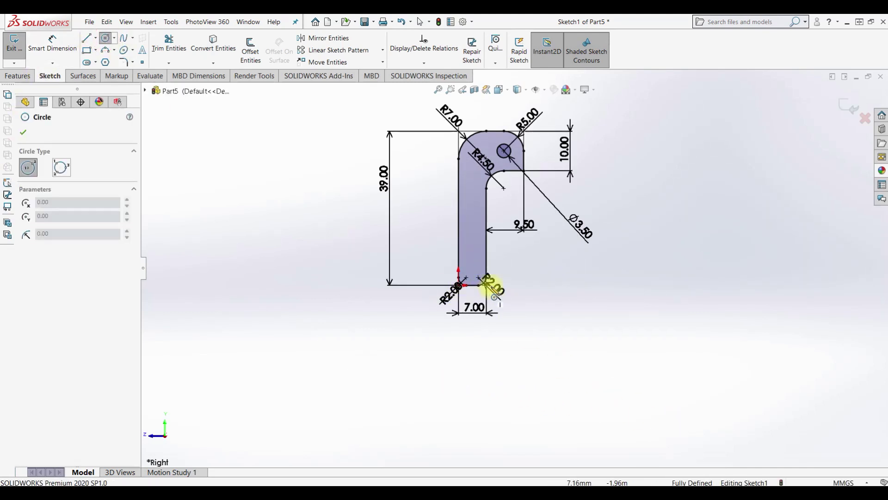
Draw two small circles one above the other in the lower leg.
{"action": "left_click", "coordinate": [472, 246]}
{"action": "left_click", "coordinate": [471, 268]}
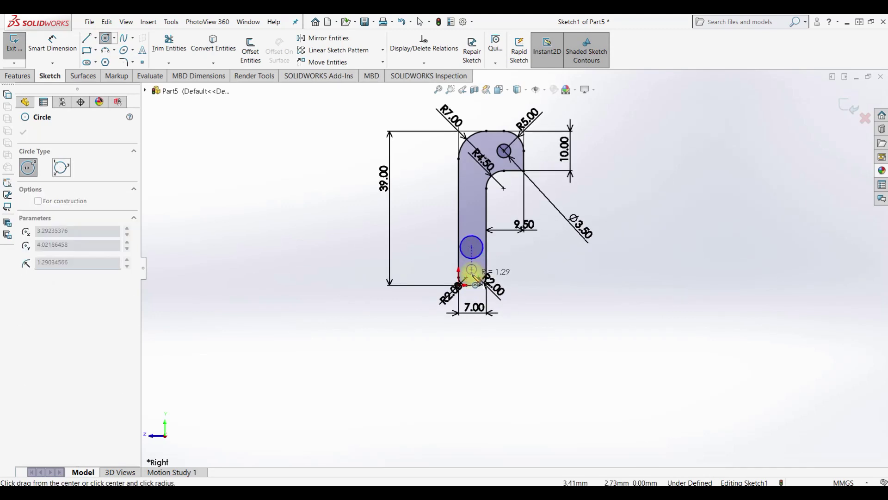
{"action": "left_click", "coordinate": [480, 273]}
{"action": "key", "text": "Escape"}
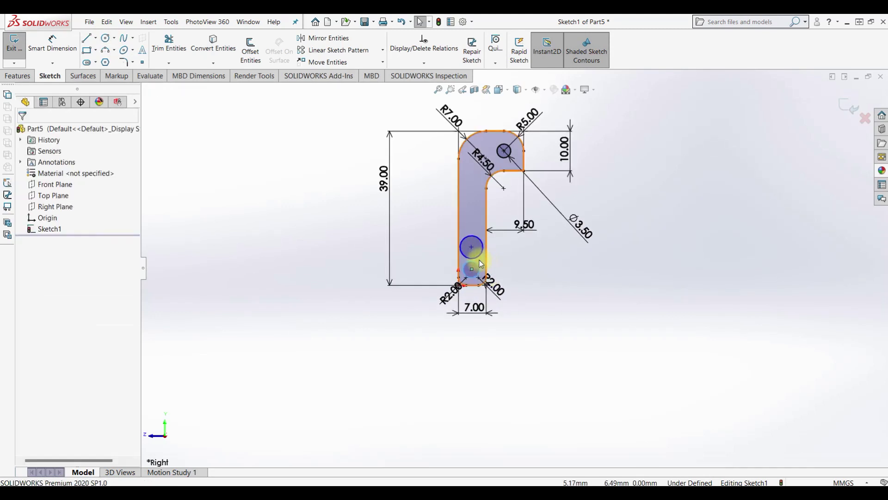
Make the two small circles equal and align their centres vertically.
{"action": "left_click", "coordinate": [481, 266]}
{"action": "left_click", "coordinate": [481, 266], "text": "ctrl"}
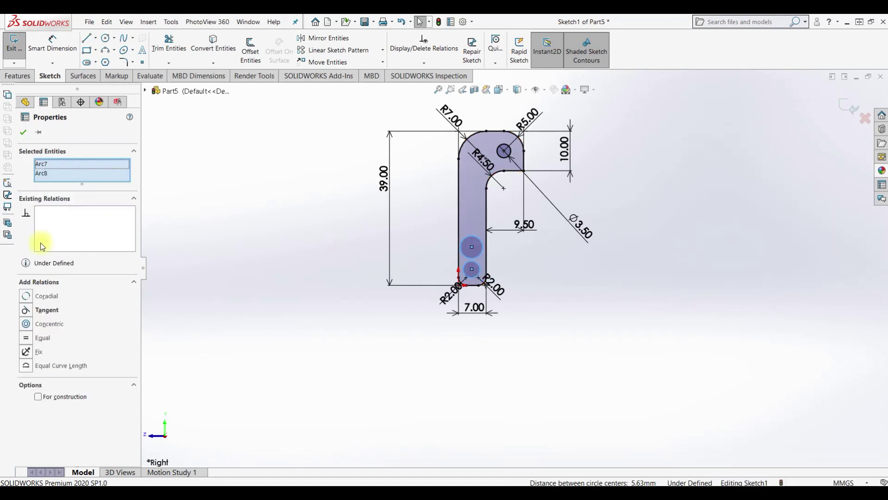
{"action": "left_click", "coordinate": [26, 337]}
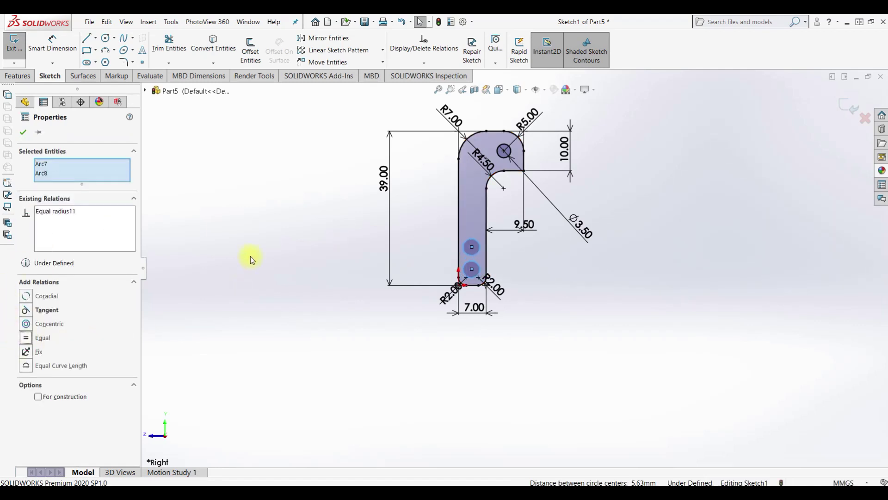
{"action": "left_click", "coordinate": [313, 227]}
{"action": "left_click", "coordinate": [471, 269]}
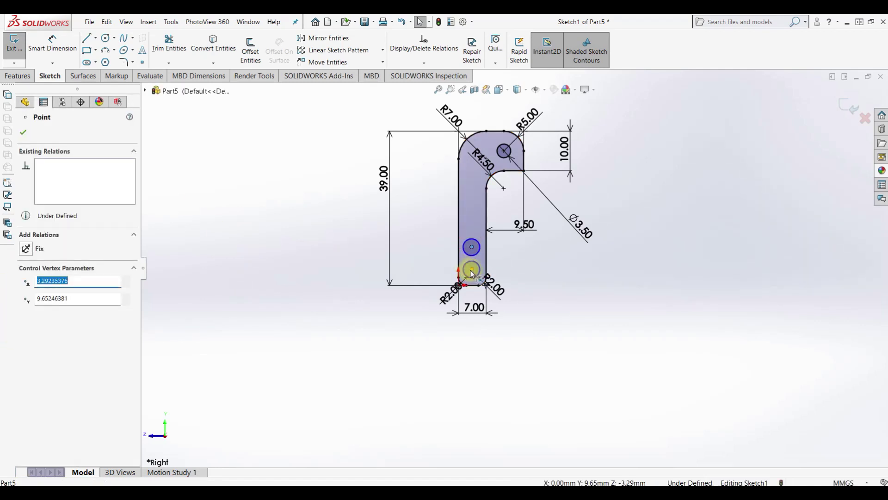
{"action": "left_click", "coordinate": [472, 247], "text": "ctrl"}
{"action": "left_click", "coordinate": [30, 314]}
{"action": "key", "text": "Escape"}
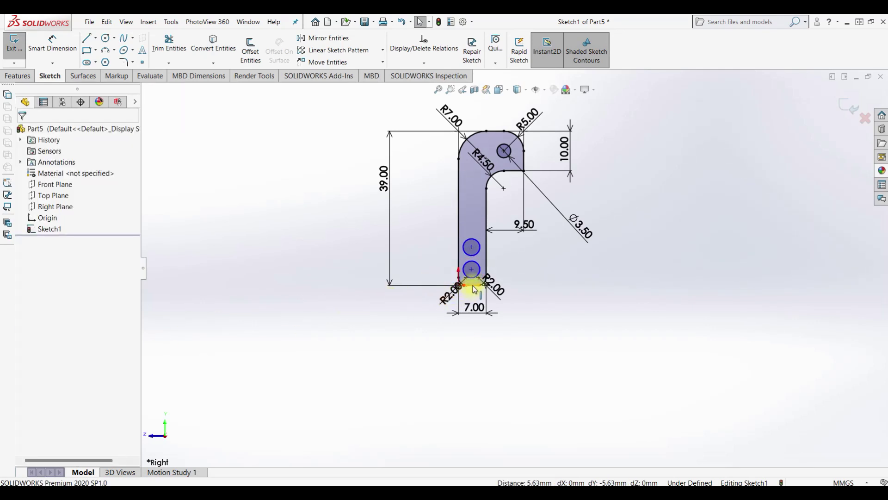
Dimension the lower circle's centre 3 mm above the bottom edge.
{"action": "left_click", "coordinate": [475, 289]}
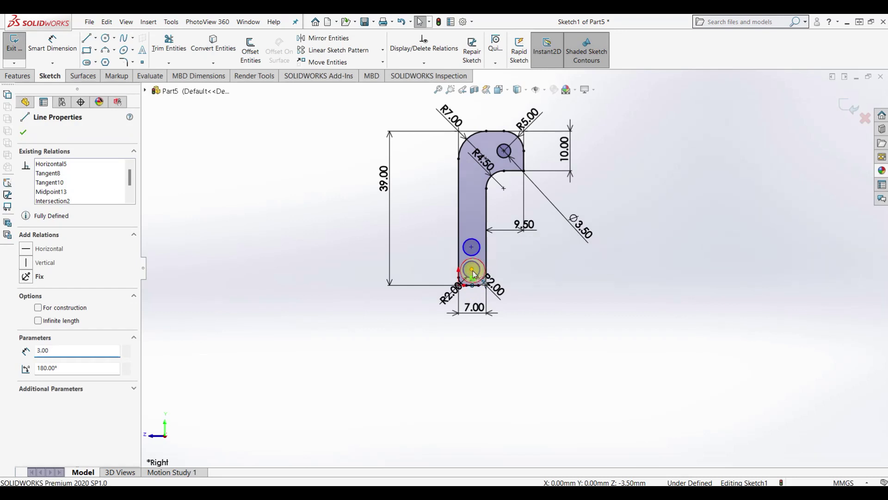
{"action": "left_click", "coordinate": [474, 250], "text": "ctrl"}
{"action": "left_click", "coordinate": [472, 247], "text": "ctrl"}
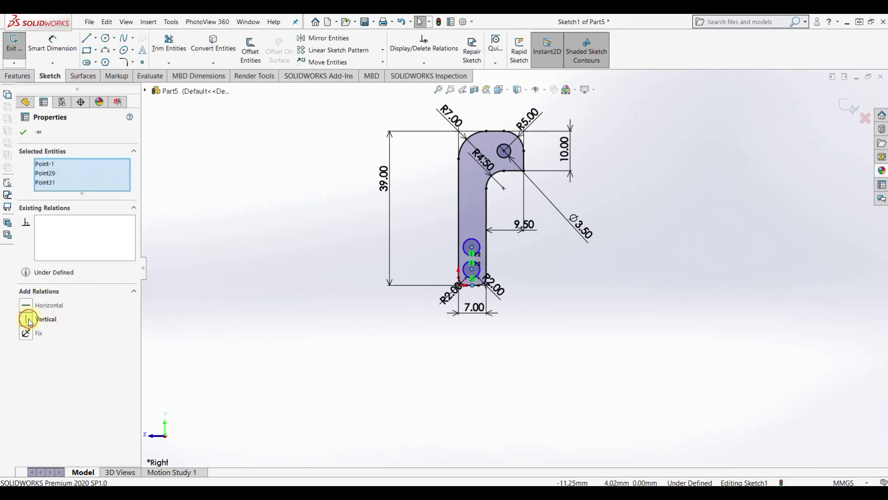
{"action": "left_click", "coordinate": [52, 45]}
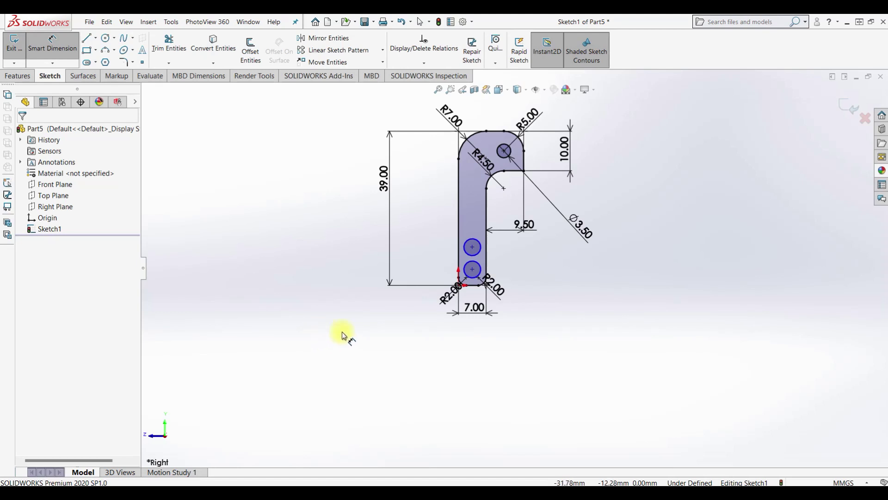
{"action": "left_click", "coordinate": [472, 284]}
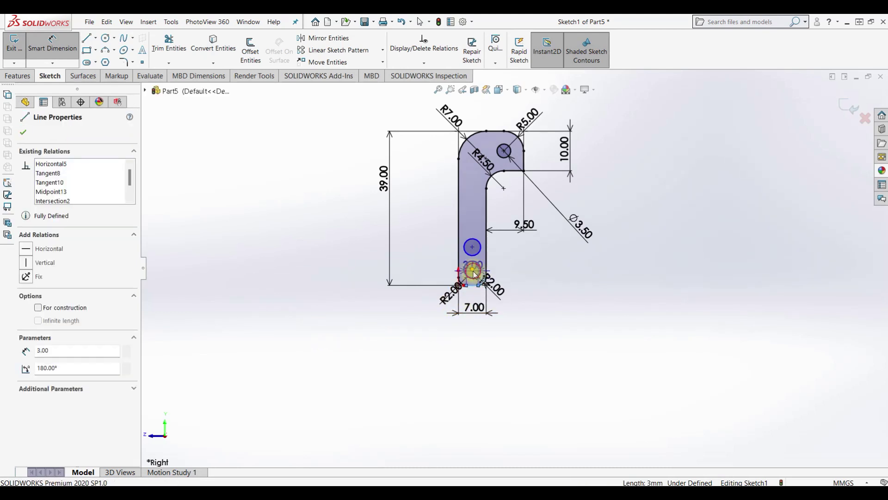
{"action": "left_click", "coordinate": [472, 269]}
{"action": "left_click", "coordinate": [421, 269]}
{"action": "type", "text": "3"}
{"action": "key", "text": "Return"}
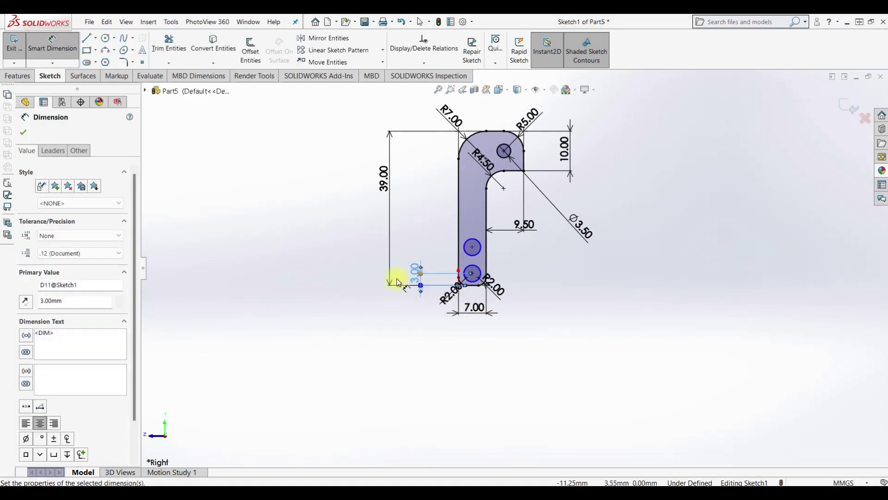
Space the two lower hole centres 6 mm apart.
{"action": "left_click", "coordinate": [473, 273]}
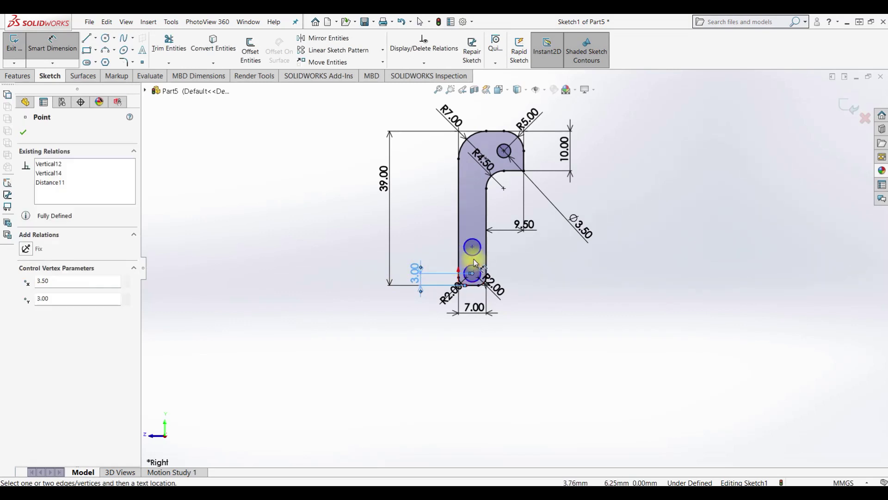
{"action": "left_click", "coordinate": [472, 248]}
{"action": "left_click", "coordinate": [431, 254]}
{"action": "type", "text": "6"}
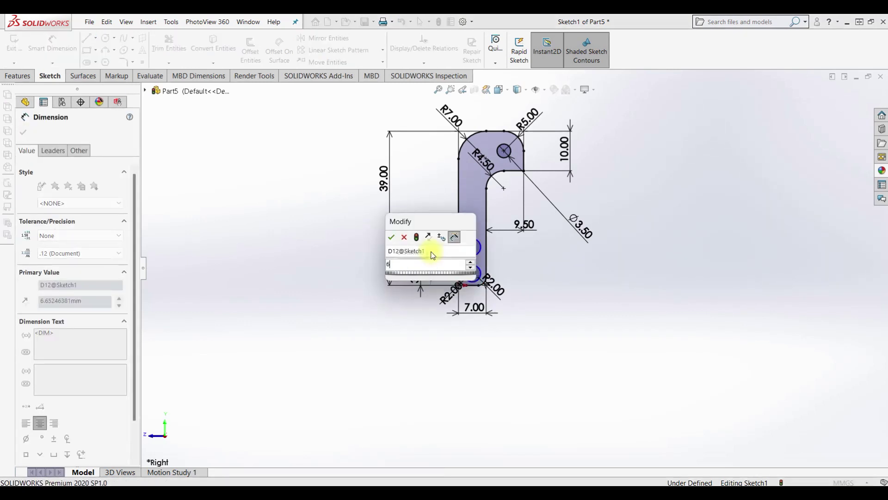
{"action": "key", "text": "Return"}
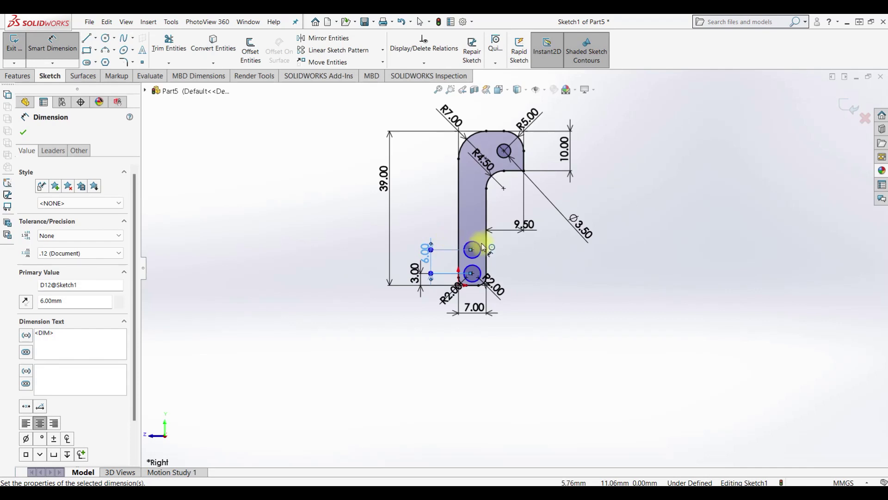
Dimension the middle hole's diameter to 3 mm.
{"action": "left_click", "coordinate": [473, 241]}
{"action": "left_click", "coordinate": [548, 257]}
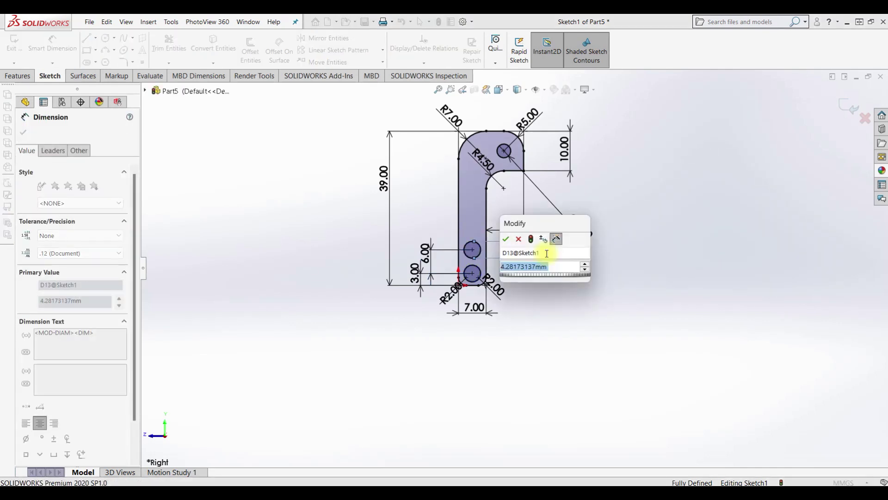
{"action": "type", "text": "3"}
{"action": "key", "text": "Return"}
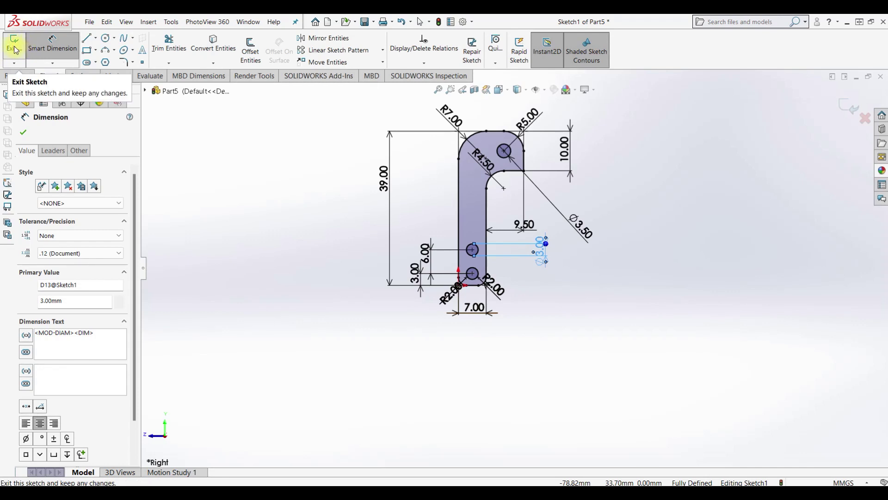
Extrude the lever sketch 3 mm with a Mid Plane end condition.
{"action": "left_click", "coordinate": [15, 50]}
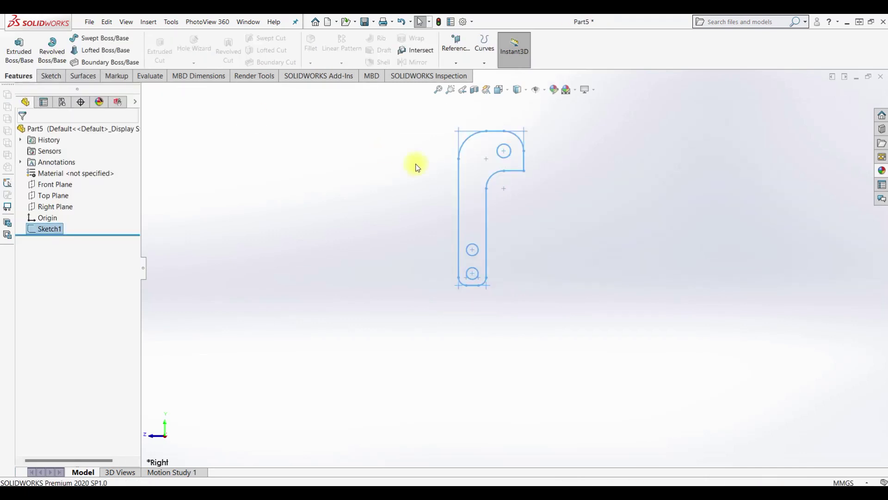
{"action": "left_click", "coordinate": [19, 50]}
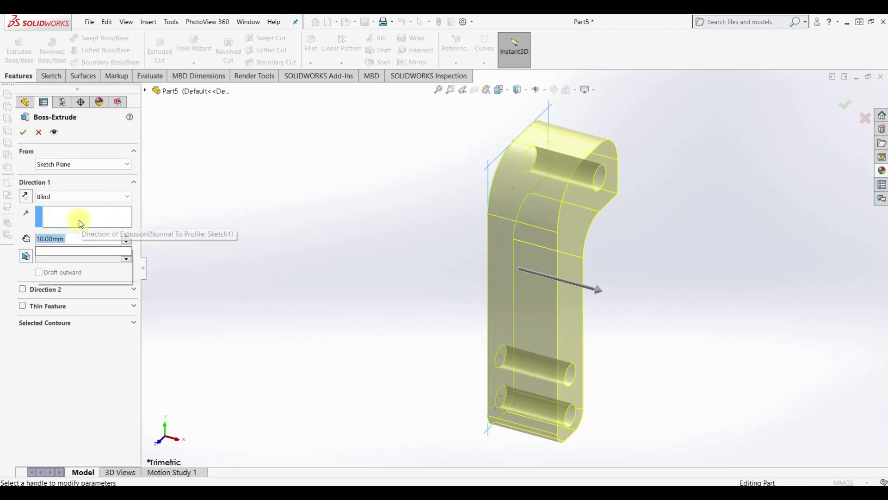
{"action": "type", "text": "3"}
{"action": "key", "text": "Return"}
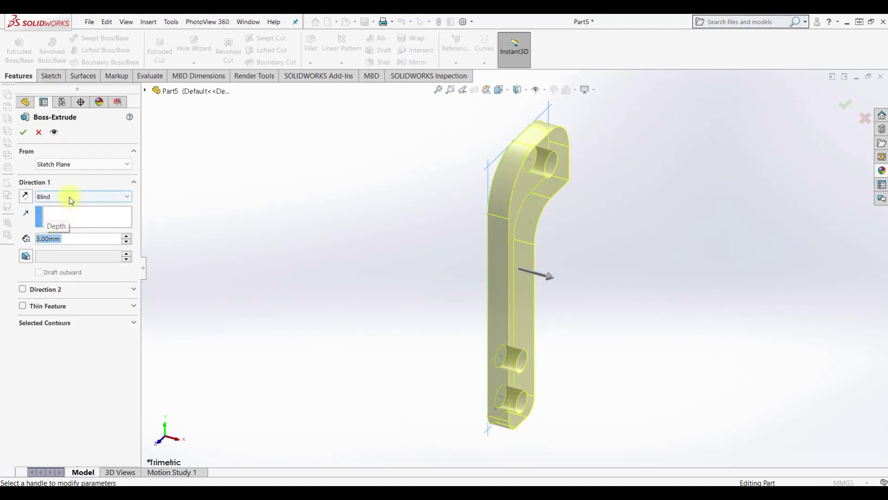
{"action": "left_click", "coordinate": [68, 196]}
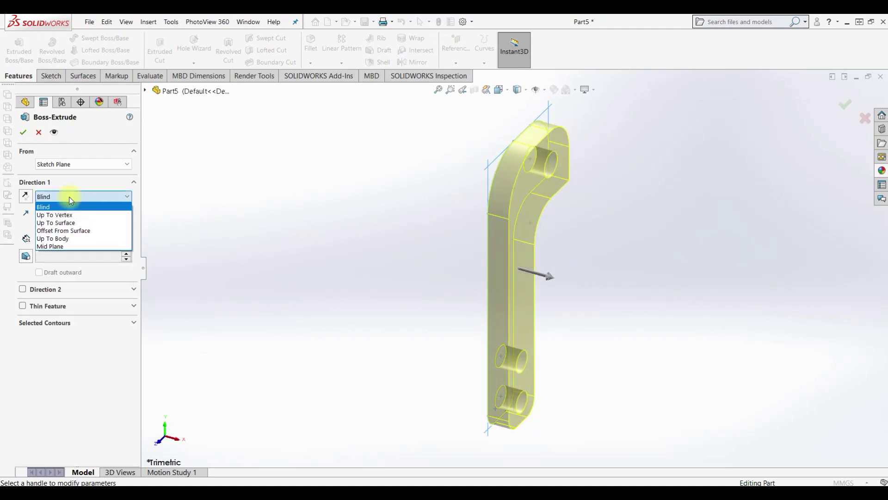
{"action": "left_click", "coordinate": [60, 246]}
{"action": "left_click", "coordinate": [23, 134]}
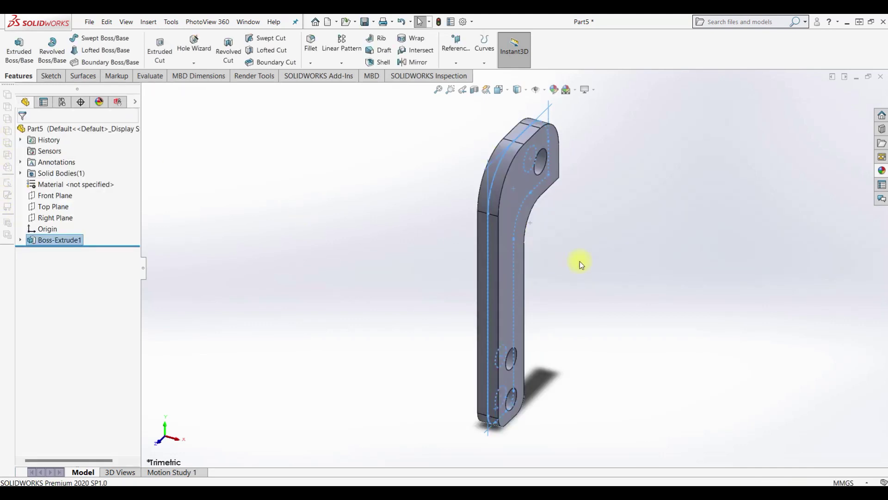
Start a fillet with a 5 mm radius.
{"action": "middle_click_drag", "start_coordinate": [579, 259], "coordinate": [535, 271]}
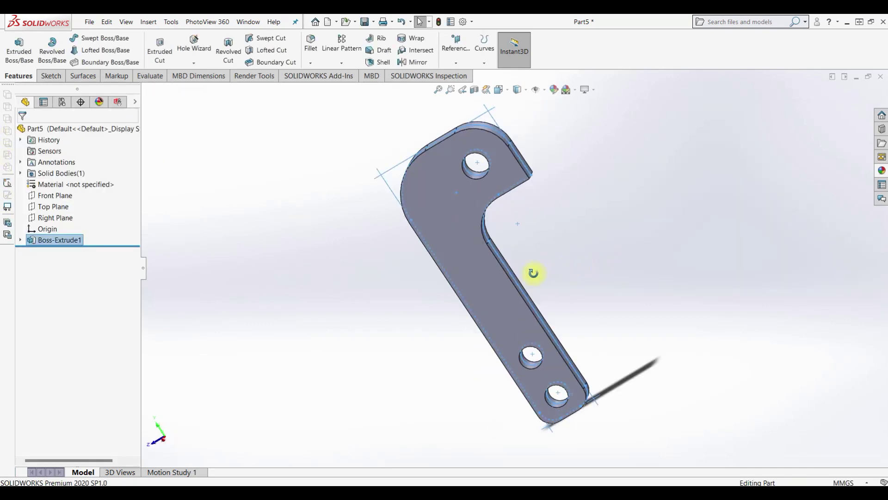
{"action": "left_click", "coordinate": [311, 49]}
{"action": "type", "text": "5"}
{"action": "key", "text": "Return"}
Apply the 5 mm fillet to the hook's inner corner edge.
{"action": "left_click", "coordinate": [519, 180]}
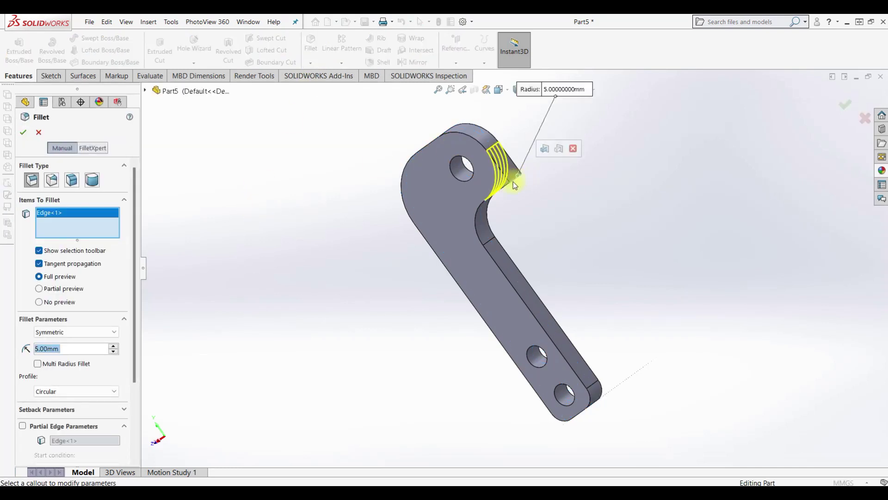
{"action": "key", "text": "Return"}
{"action": "mouse_move", "coordinate": [366, 212]}
{"action": "middle_mouse_down"}
{"action": "mouse_move", "coordinate": [621, 222]}
{"action": "mouse_move", "coordinate": [619, 70]}
{"action": "mouse_move", "coordinate": [618, 152]}
{"action": "mouse_move", "coordinate": [563, 138]}
{"action": "middle_mouse_up"}
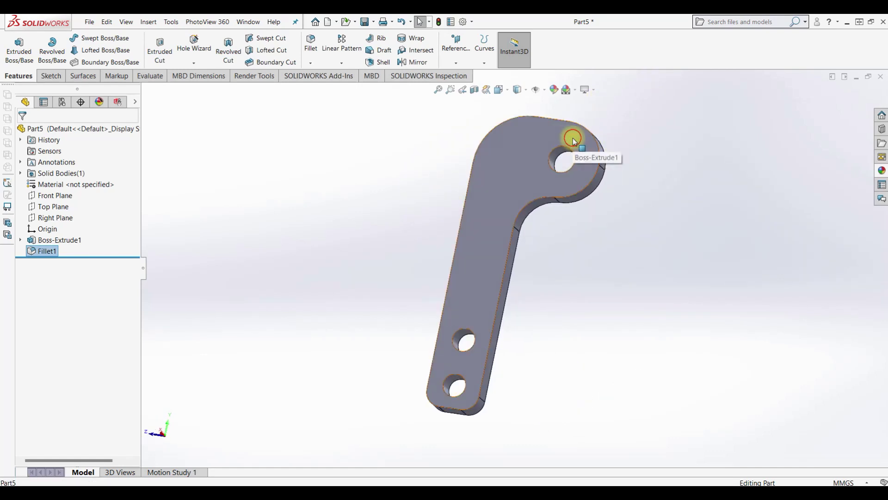
Start a sketch on the lever's flat face and draw a circle around the upper hole.
{"action": "left_click", "coordinate": [572, 138]}
{"action": "left_click", "coordinate": [615, 112]}
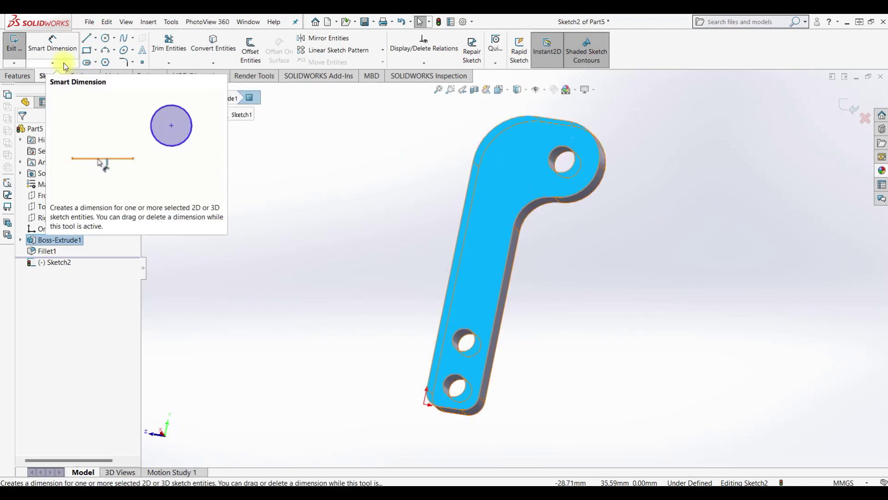
{"action": "key", "text": "ctrl+8"}
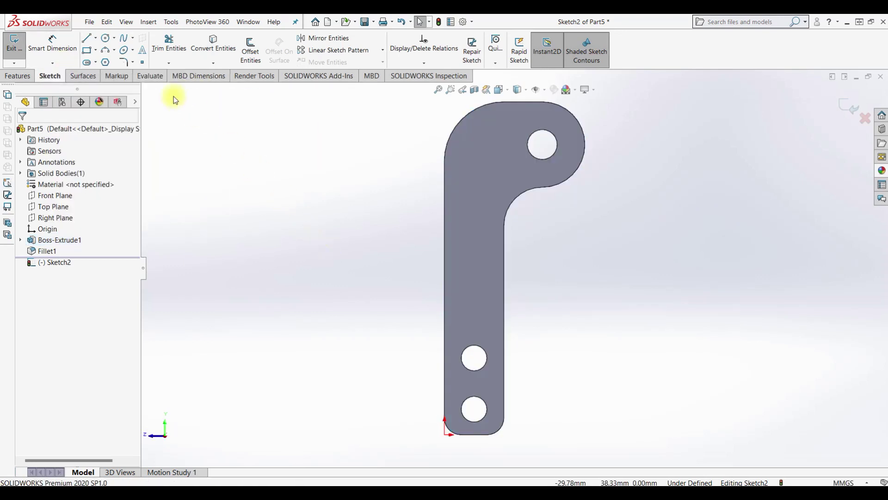
{"action": "left_click", "coordinate": [103, 39]}
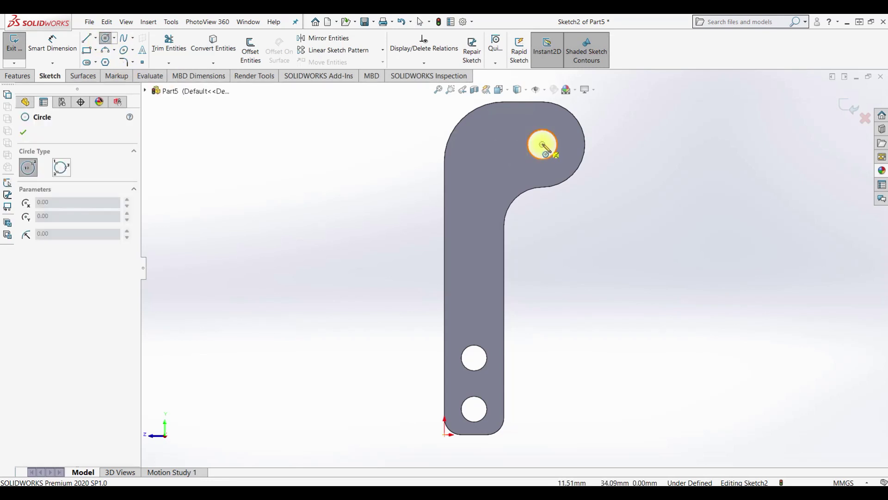
{"action": "left_click", "coordinate": [542, 144]}
{"action": "left_click", "coordinate": [569, 132]}
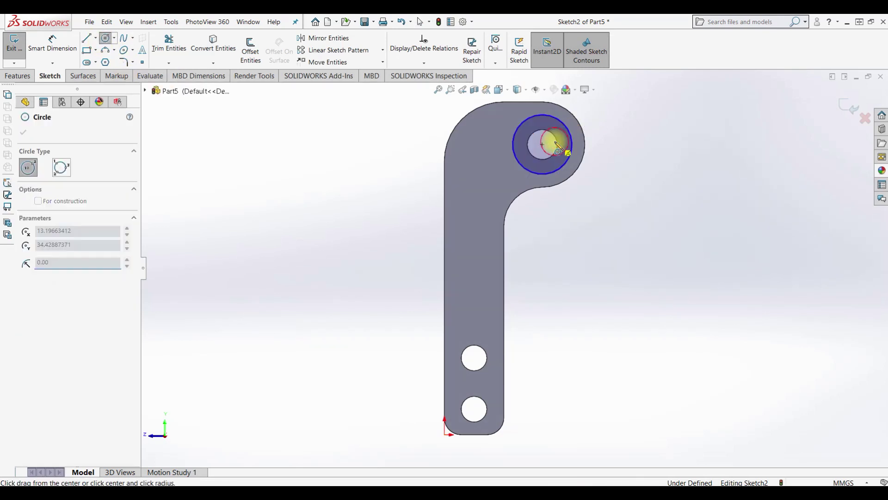
{"action": "left_click", "coordinate": [555, 141]}
{"action": "key", "text": "Escape"}
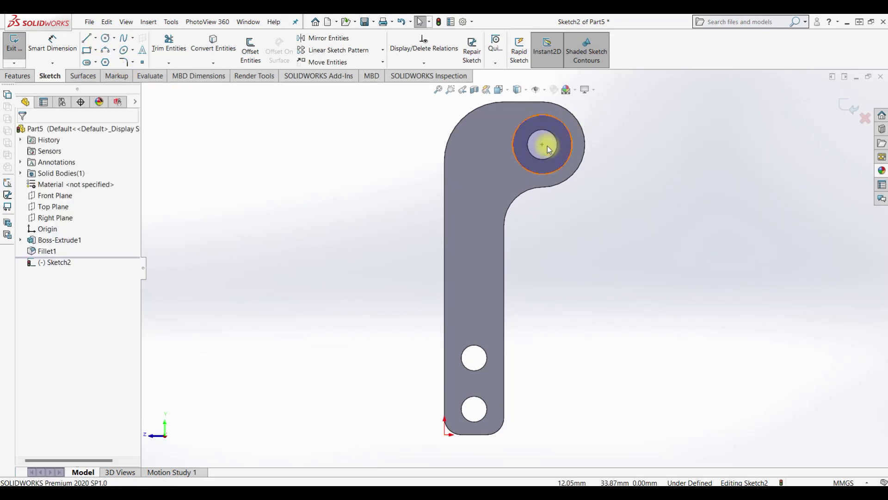
Convert the upper hole's edge into the sketch and dimension the outer circle Ø8 mm.
{"action": "left_click", "coordinate": [213, 44]}
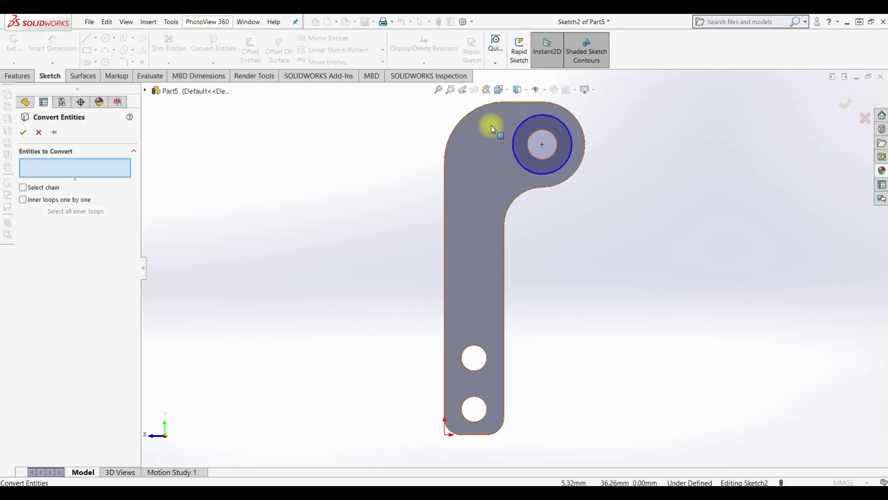
{"action": "left_click", "coordinate": [544, 135]}
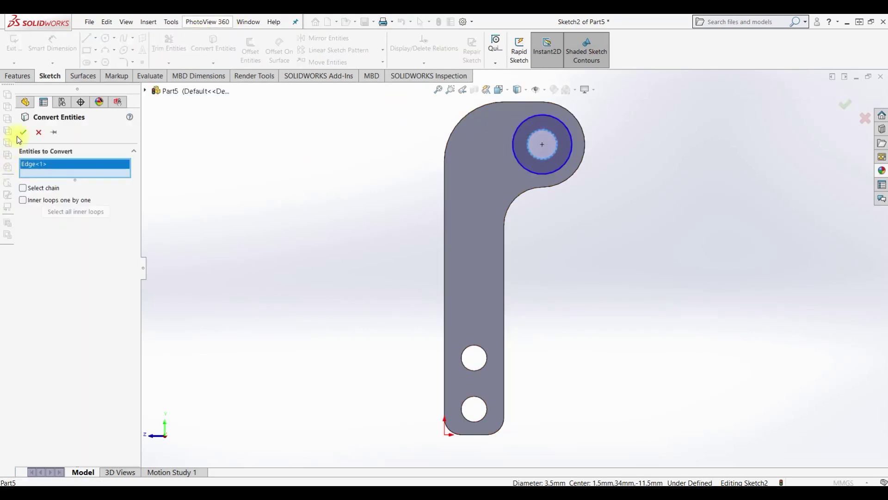
{"action": "left_click", "coordinate": [20, 132]}
{"action": "left_click", "coordinate": [73, 49]}
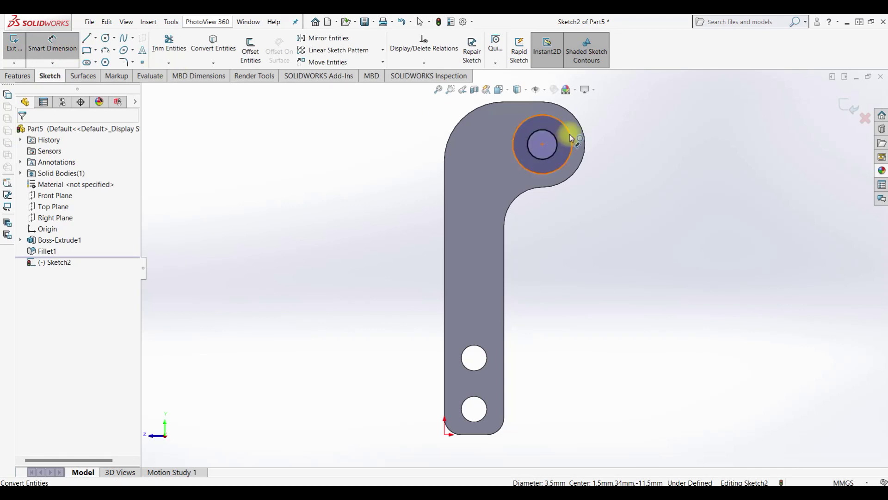
{"action": "left_click", "coordinate": [570, 134]}
{"action": "left_click", "coordinate": [621, 151]}
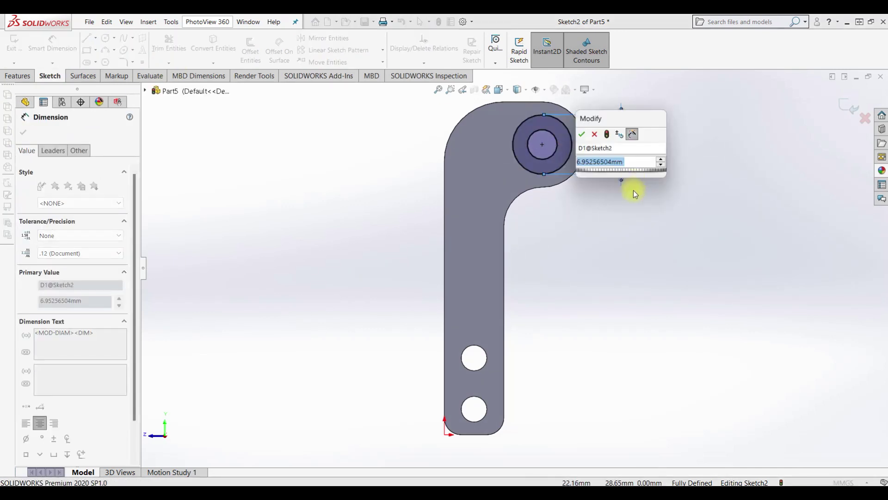
{"action": "type", "text": "8"}
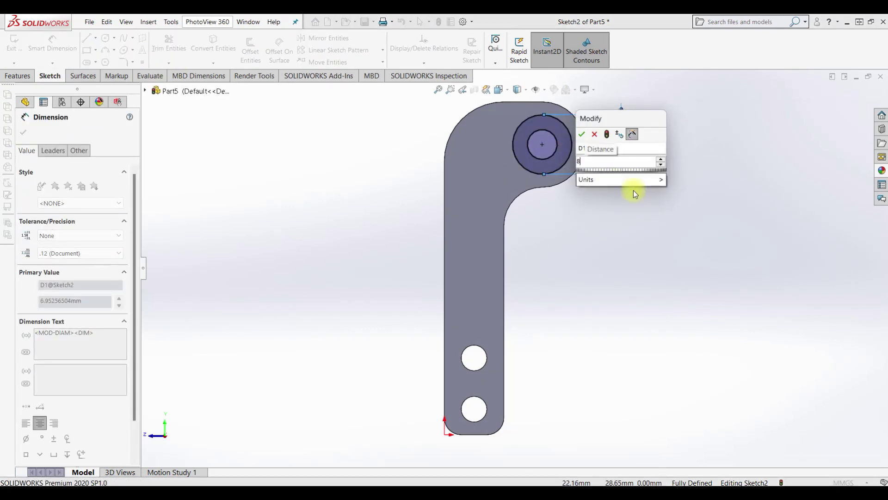
{"action": "key", "text": "Return"}
Exit the sketch and set up a 9 mm boss extrusion of the ring.
{"action": "left_click", "coordinate": [10, 47]}
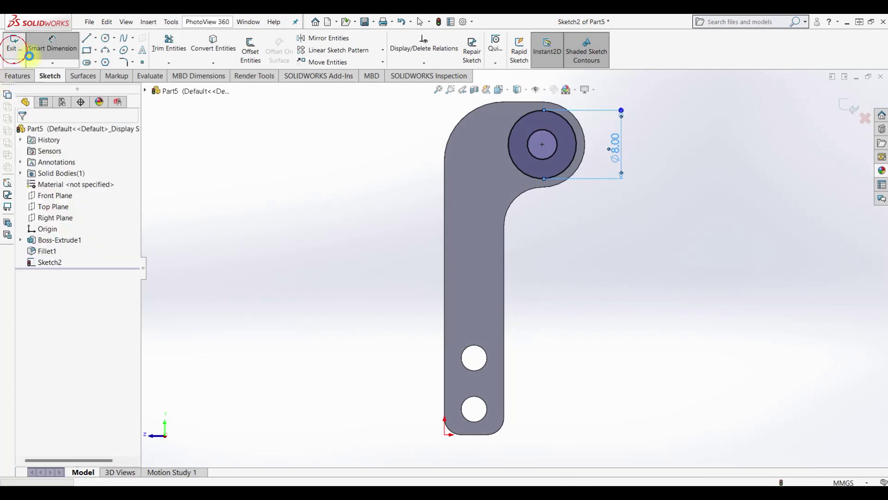
{"action": "middle_click_drag", "start_coordinate": [595, 209], "coordinate": [530, 274]}
{"action": "left_click", "coordinate": [19, 50]}
{"action": "type", "text": "9"}
{"action": "key", "text": "Return"}
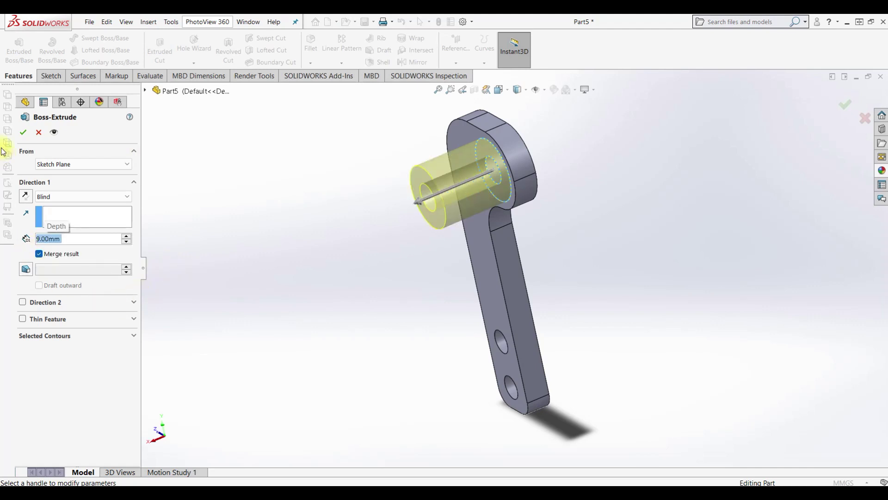
Accept the 9 mm Boss-Extrude2 ring boss on the lever.
{"action": "left_click", "coordinate": [27, 131]}
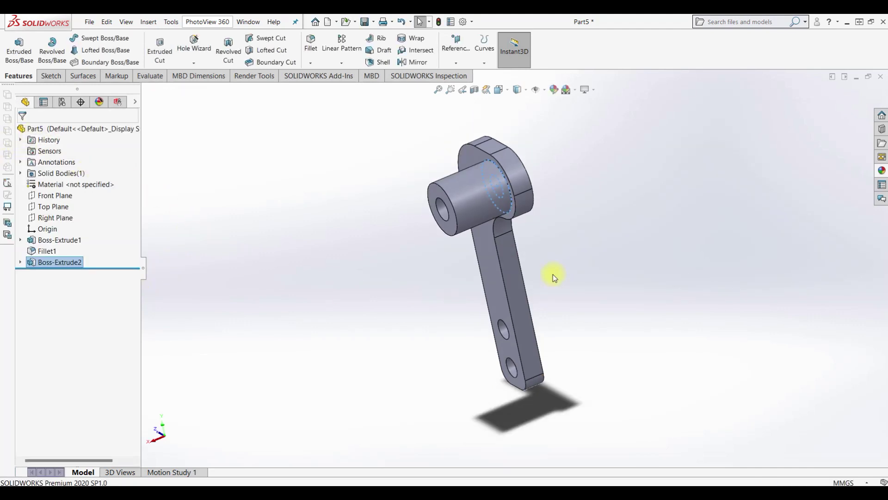
{"action": "middle_click_drag", "start_coordinate": [553, 275], "coordinate": [601, 254]}
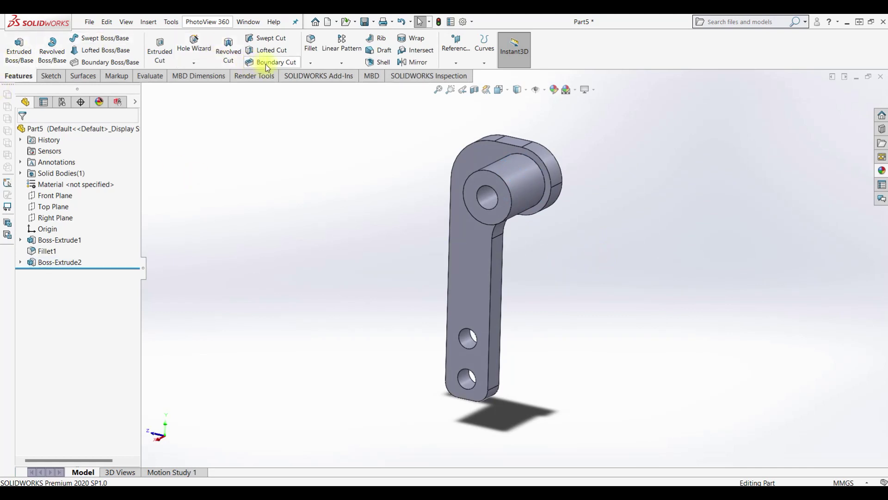
{"action": "left_click", "coordinate": [311, 63]}
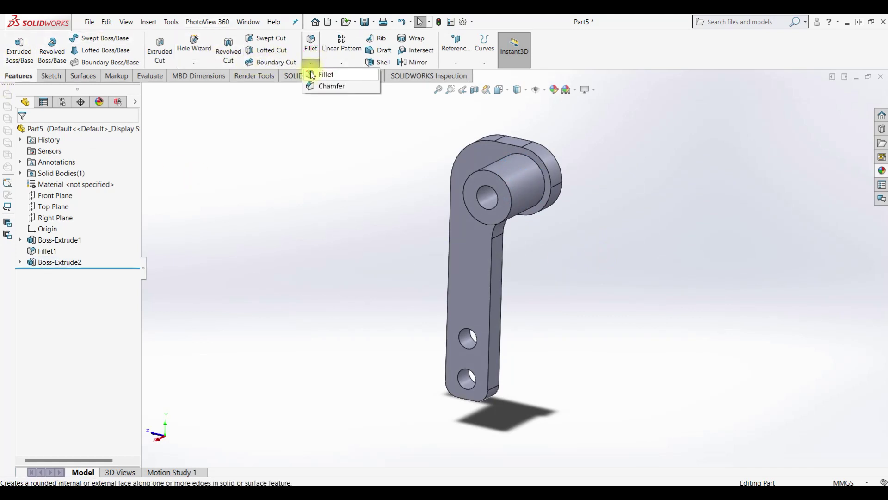
{"action": "left_click", "coordinate": [312, 50]}
Pick the boss's outer end edge for a fillet and set its radius to 0.5 mm.
{"action": "type", "text": "1"}
{"action": "key", "text": "Return"}
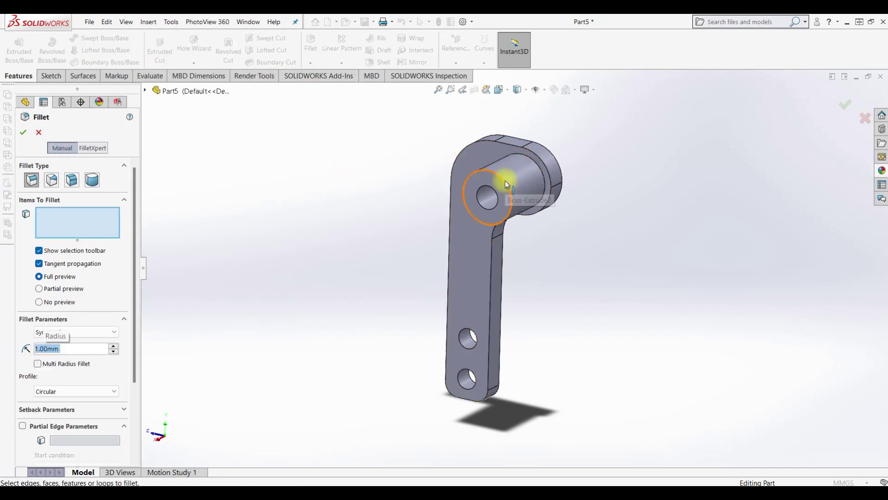
{"action": "left_click", "coordinate": [505, 181]}
{"action": "middle_click_drag", "start_coordinate": [620, 208], "coordinate": [542, 233]}
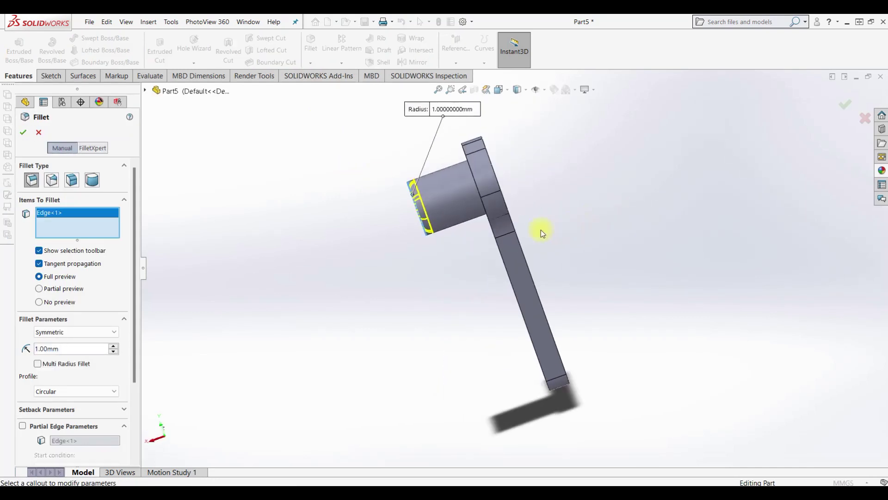
{"action": "left_click_drag", "start_coordinate": [68, 351], "coordinate": [10, 362]}
{"action": "type", "text": "0.5"}
{"action": "key", "text": "Return"}
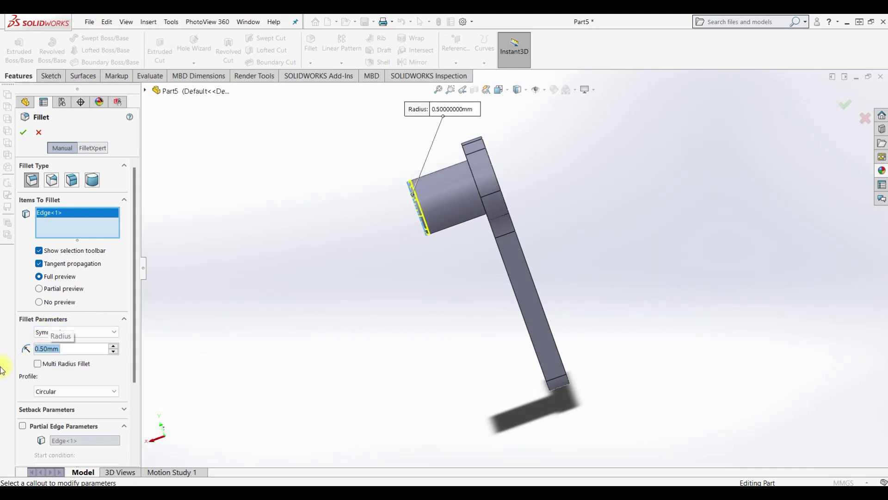
Add the second circular boss edge and apply the 0.5 mm Fillet2.
{"action": "middle_click_drag", "start_coordinate": [221, 293], "coordinate": [439, 155]}
{"action": "scroll", "coordinate": [612, 199], "scroll_direction": "down", "scroll_amount": 3}
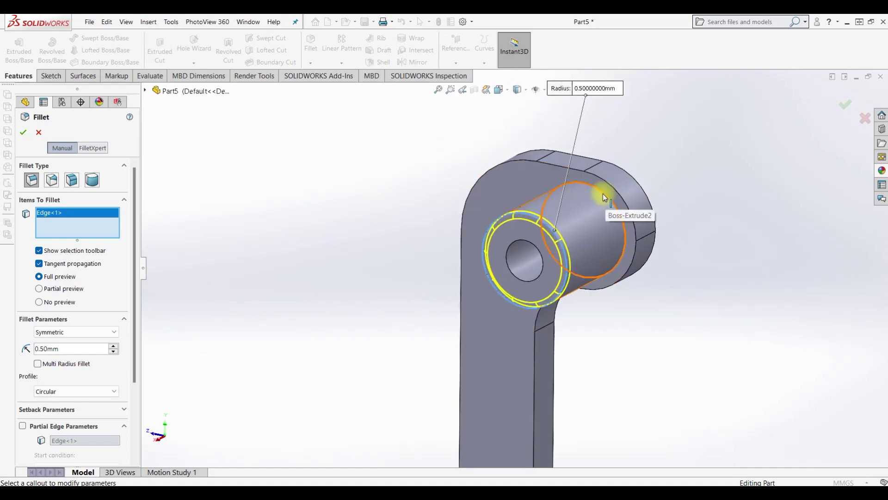
{"action": "left_click", "coordinate": [601, 194]}
{"action": "left_click", "coordinate": [21, 133]}
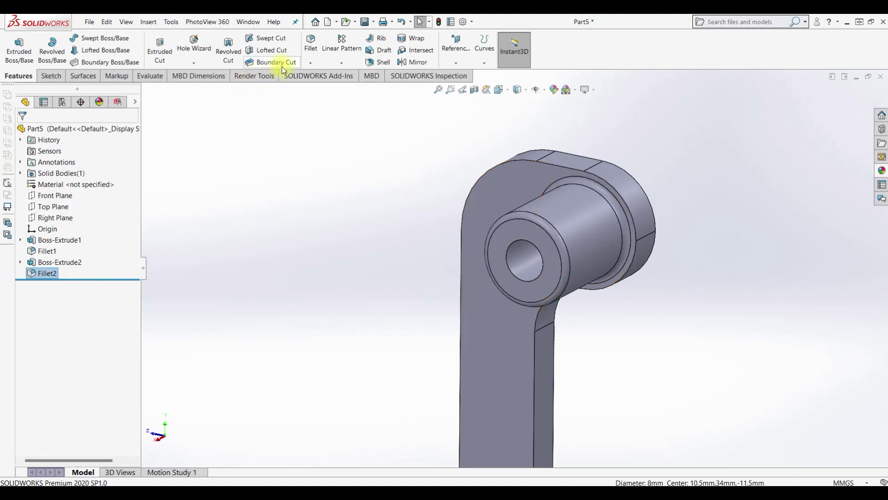
{"action": "left_click", "coordinate": [311, 62]}
{"action": "left_click", "coordinate": [311, 86]}
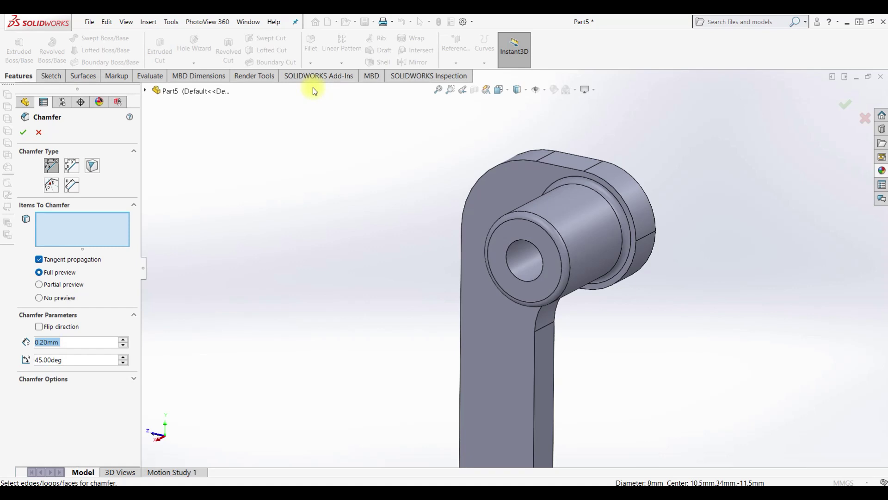
Chamfer both outline edges of the lever at 0.20 mm × 45°.
{"action": "left_click", "coordinate": [545, 163]}
{"action": "middle_click_drag", "start_coordinate": [684, 220], "coordinate": [643, 140]}
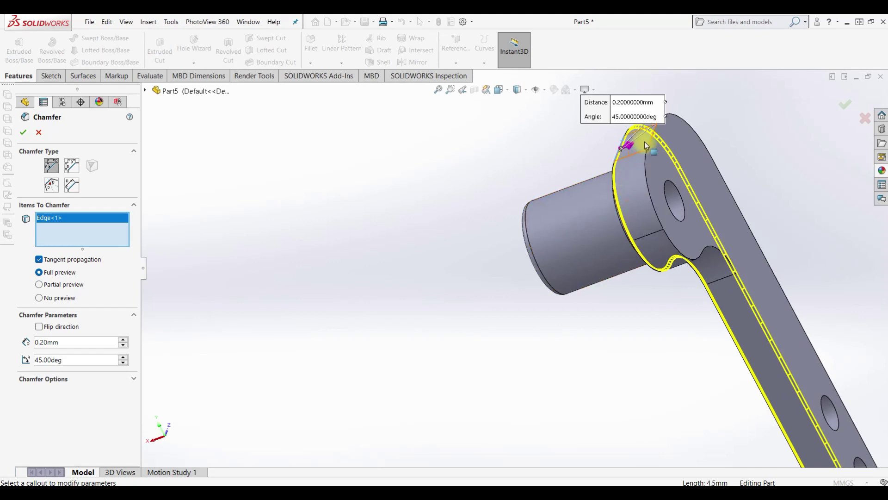
{"action": "left_click", "coordinate": [647, 176]}
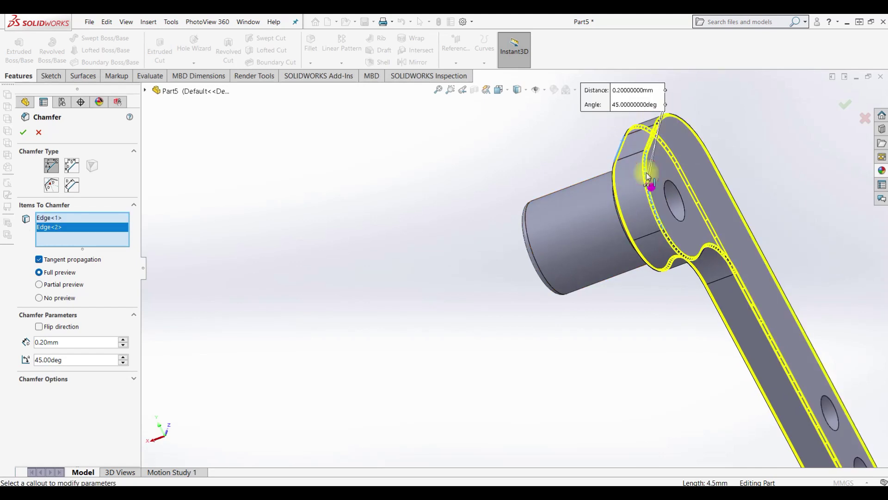
{"action": "middle_click_drag", "start_coordinate": [646, 176], "coordinate": [660, 218]}
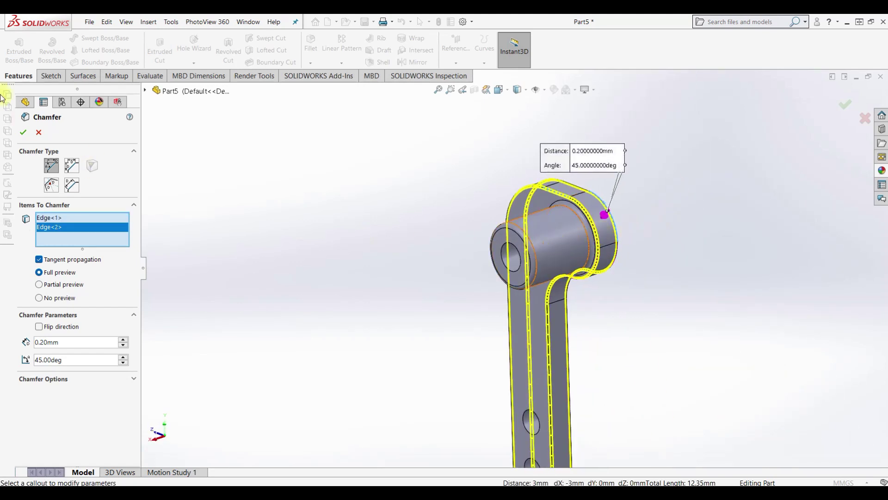
{"action": "left_click", "coordinate": [22, 131]}
{"action": "mouse_move", "coordinate": [611, 254]}
{"action": "middle_mouse_down"}
{"action": "mouse_move", "coordinate": [692, 148]}
{"action": "mouse_move", "coordinate": [662, 363]}
{"action": "middle_mouse_up"}
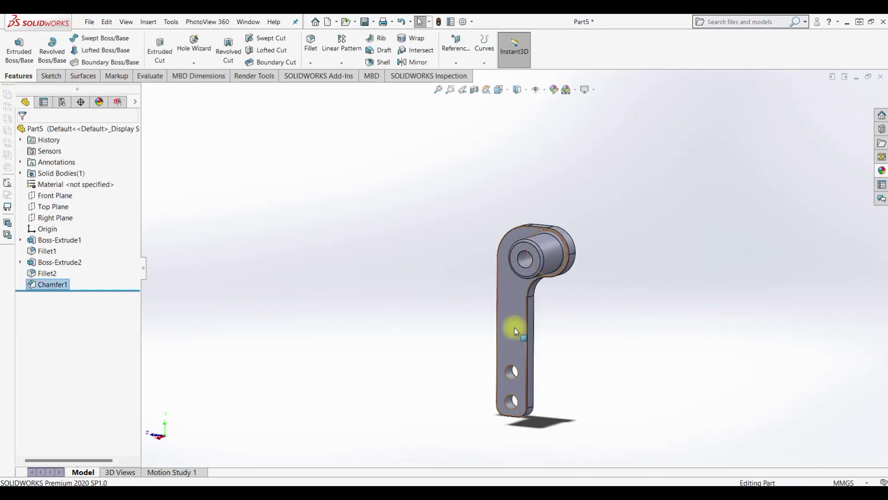
Assign 1060 Alloy to the part and save it as 1-02.5.SLDPRT.
{"action": "right_click", "coordinate": [60, 187]}
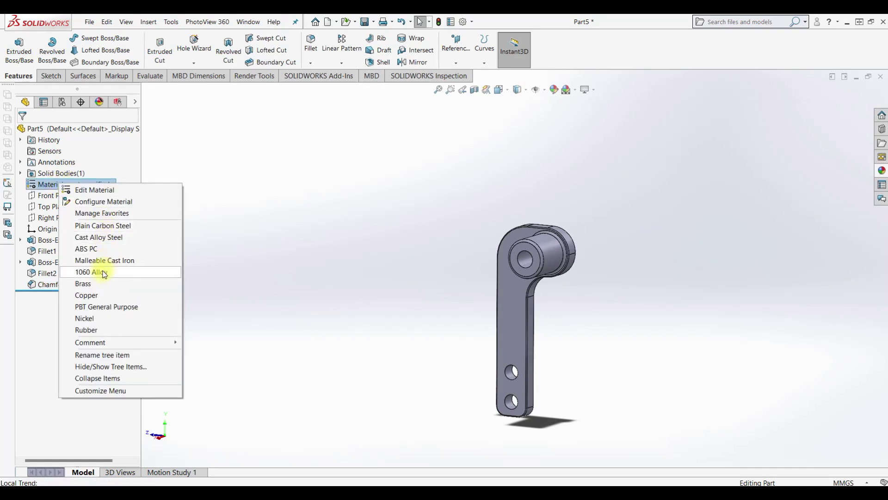
{"action": "left_click", "coordinate": [106, 272]}
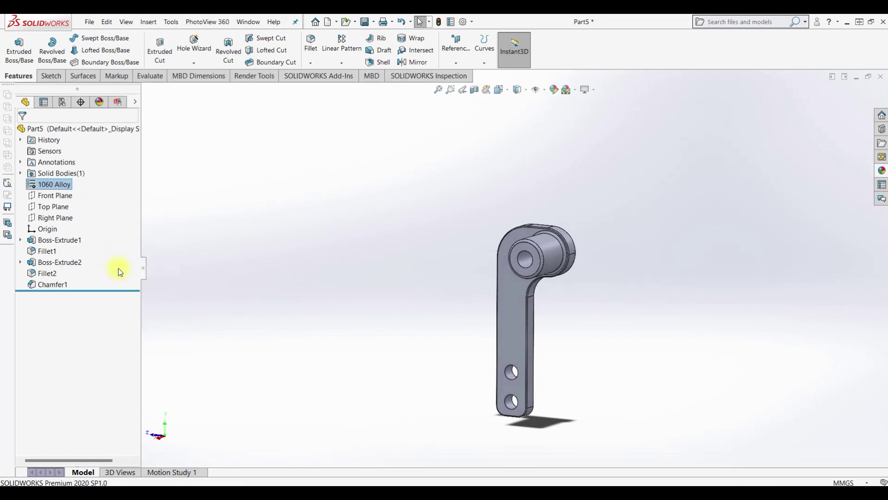
{"action": "left_click", "coordinate": [365, 22]}
{"action": "scroll", "coordinate": [391, 218], "scroll_direction": "down", "scroll_amount": 5}
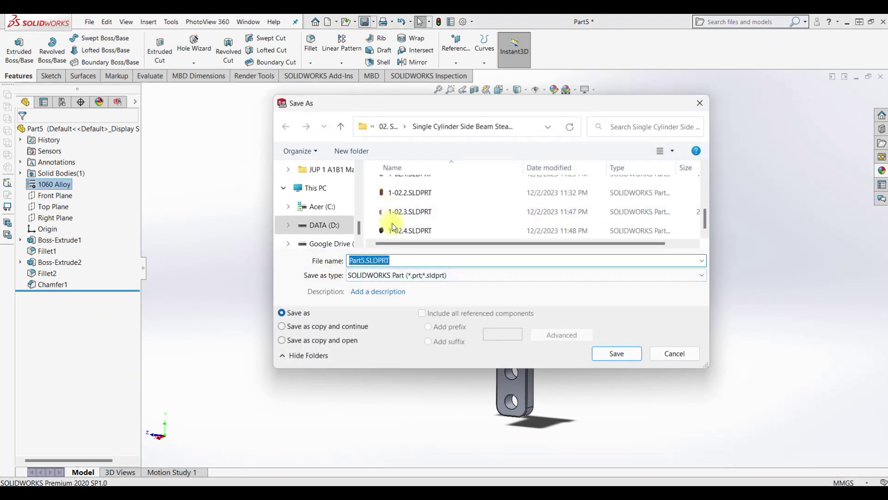
{"action": "left_click", "coordinate": [395, 230]}
{"action": "left_click", "coordinate": [367, 261]}
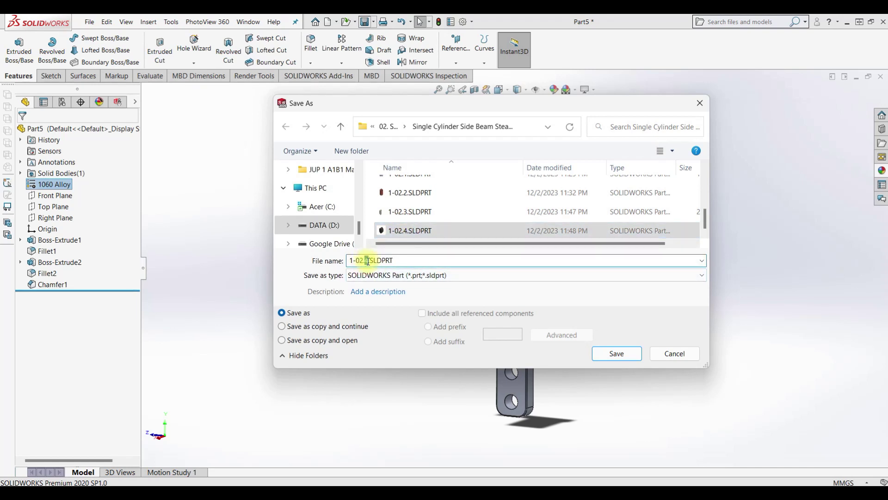
{"action": "type", "text": "5"}
{"action": "key", "text": "Return"}
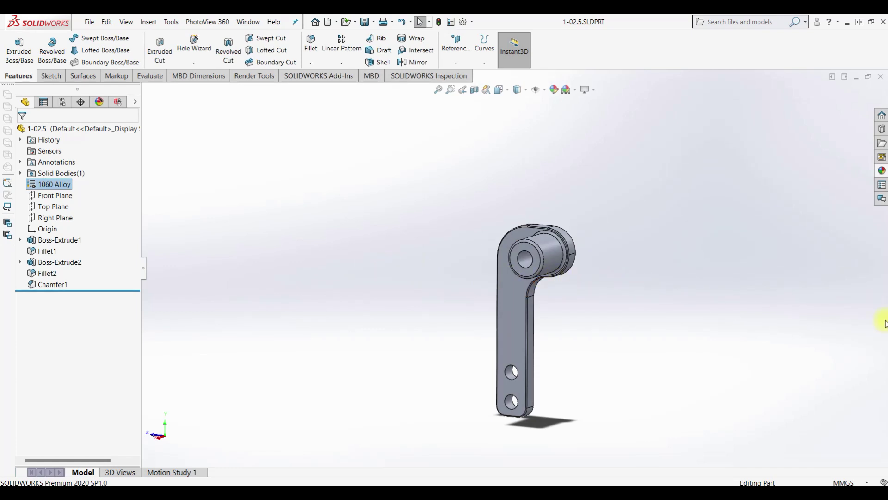
Save another copy of the part as 1-02.6.SLDPRT.
{"action": "middle_click_drag", "start_coordinate": [424, 213], "coordinate": [398, 214]}
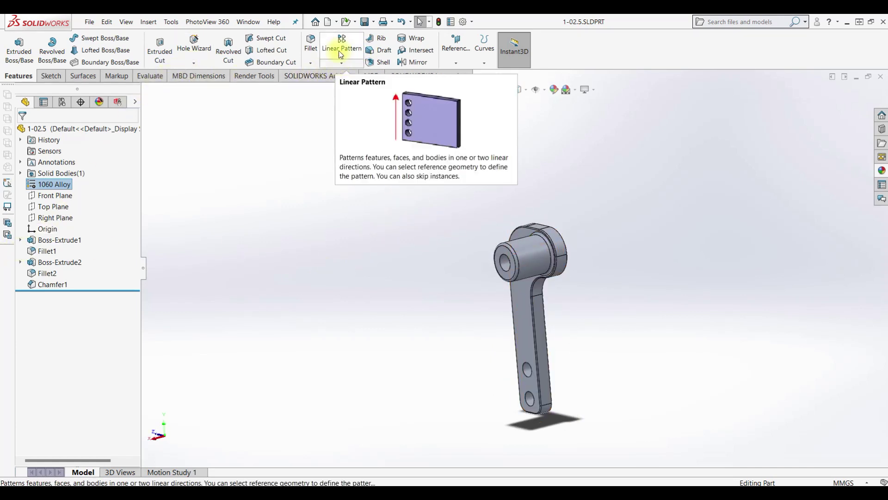
{"action": "left_click", "coordinate": [373, 22]}
{"action": "left_click", "coordinate": [383, 47]}
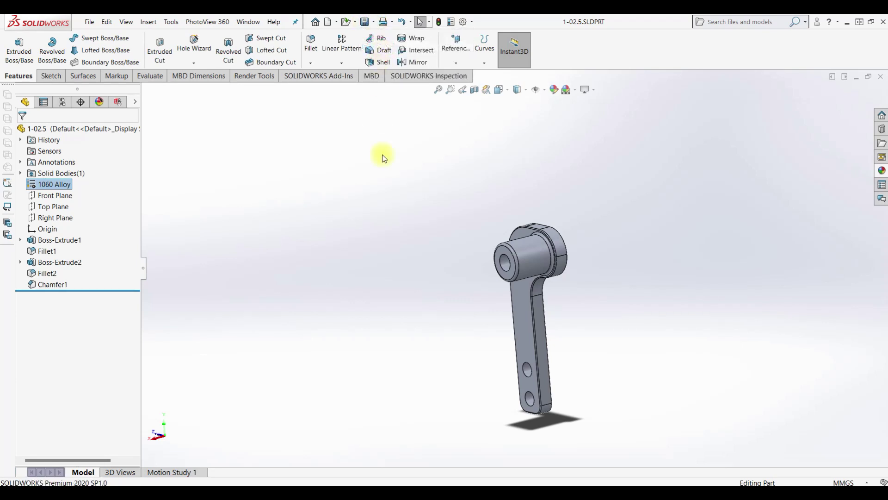
{"action": "left_click", "coordinate": [367, 261]}
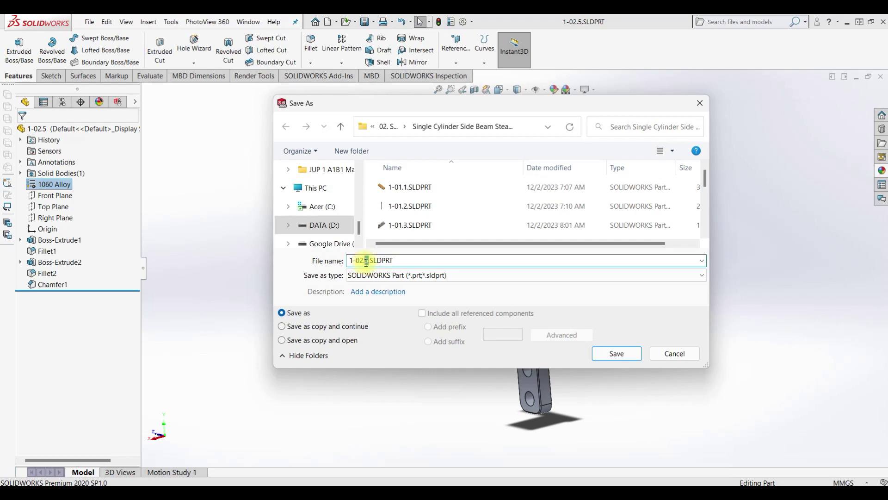
{"action": "key", "text": "Return"}
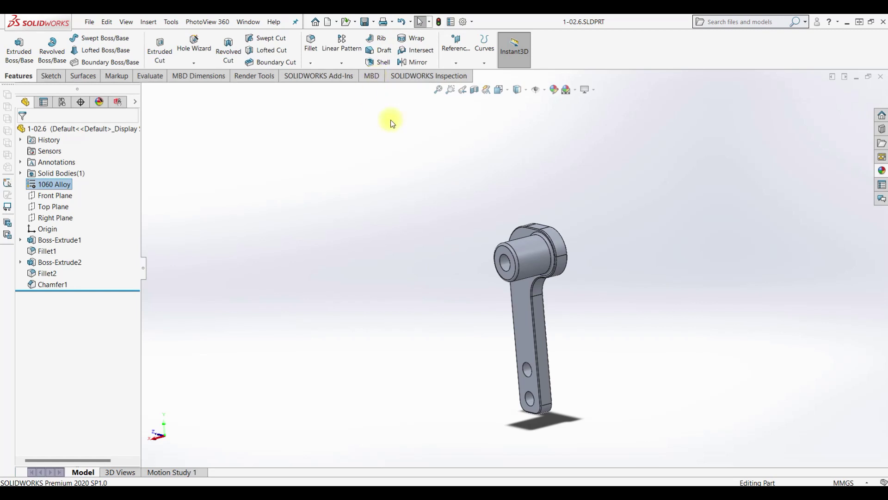
Mirror the arm body across its boss end face.
{"action": "left_click", "coordinate": [348, 64]}
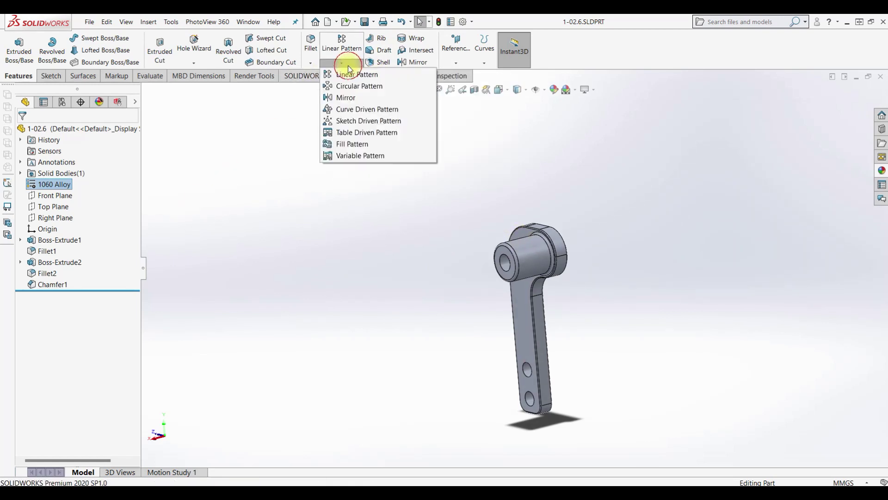
{"action": "left_click", "coordinate": [354, 97]}
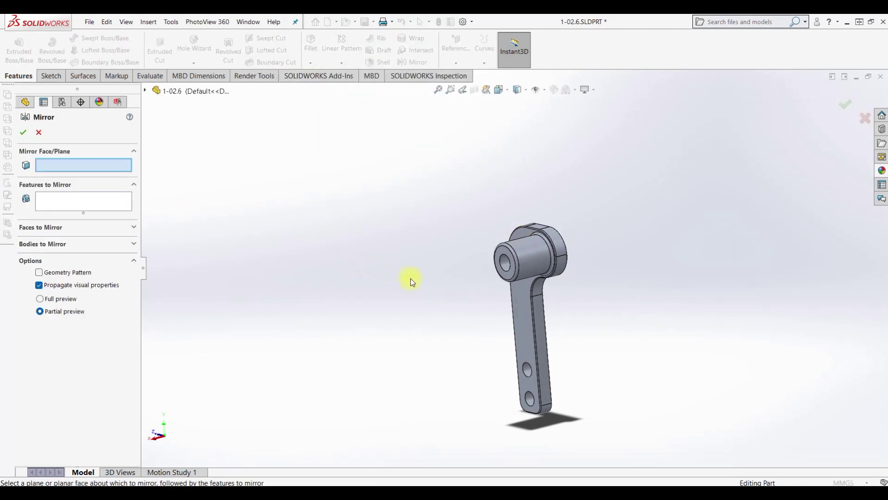
{"action": "left_click", "coordinate": [46, 244]}
{"action": "left_click", "coordinate": [560, 269]}
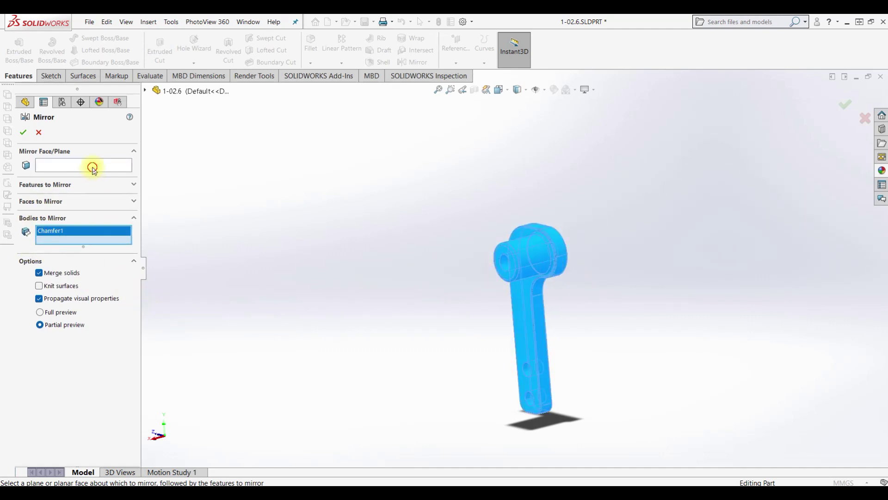
{"action": "left_click", "coordinate": [92, 166]}
{"action": "middle_click_drag", "start_coordinate": [356, 184], "coordinate": [289, 240]}
{"action": "left_click", "coordinate": [544, 263]}
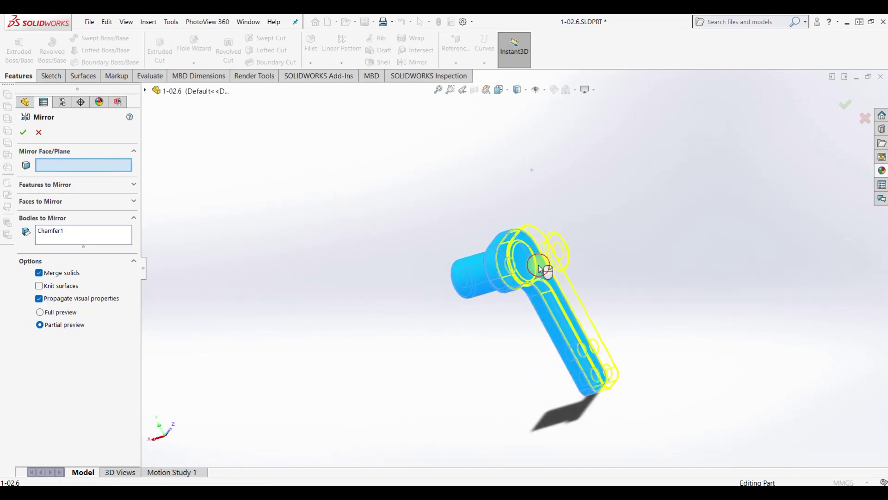
{"action": "left_click", "coordinate": [23, 132]}
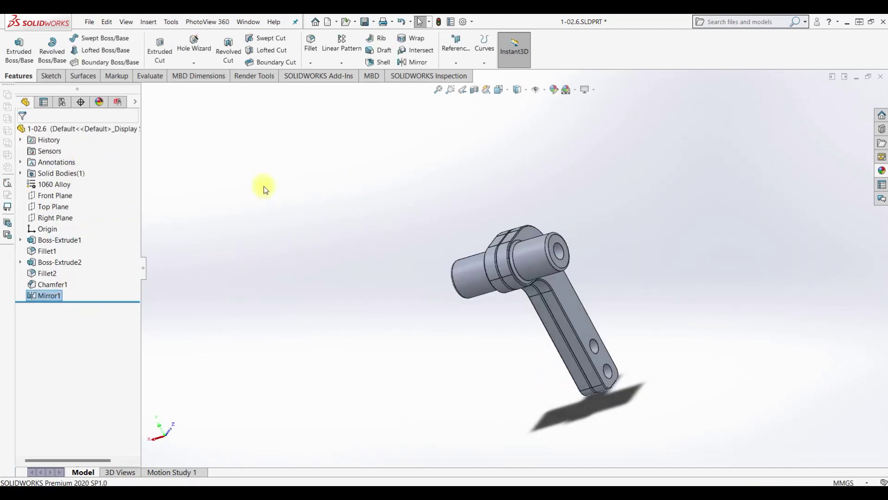
{"action": "middle_click_drag", "start_coordinate": [391, 232], "coordinate": [412, 217]}
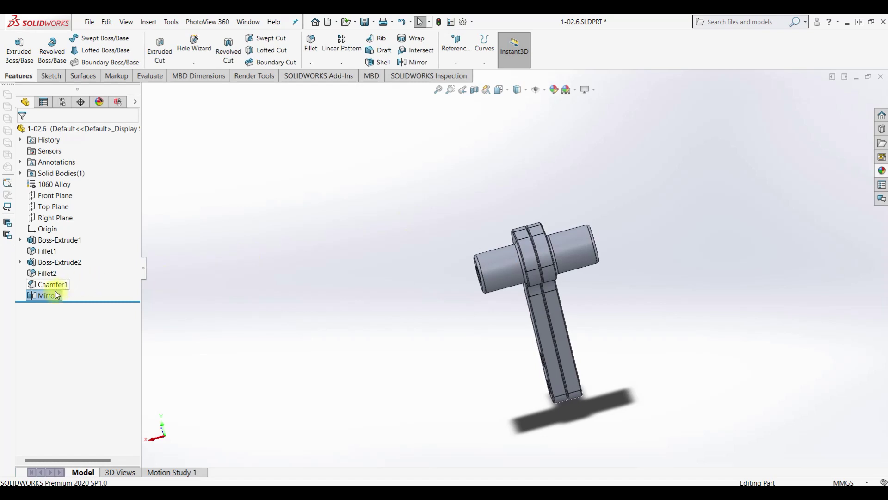
Edit Mirror1 so the mirrored arm stays a separate solid body, with Merge solids off.
{"action": "right_click", "coordinate": [50, 295]}
{"action": "left_click", "coordinate": [57, 260]}
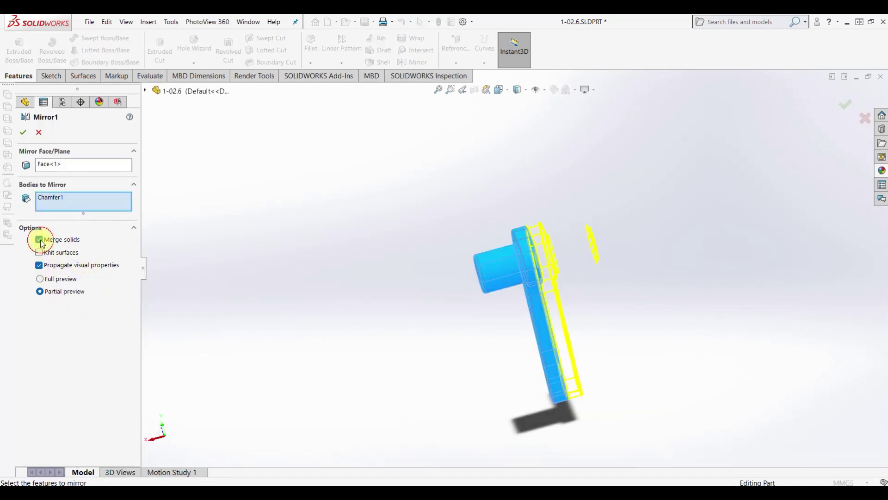
{"action": "left_click", "coordinate": [24, 133]}
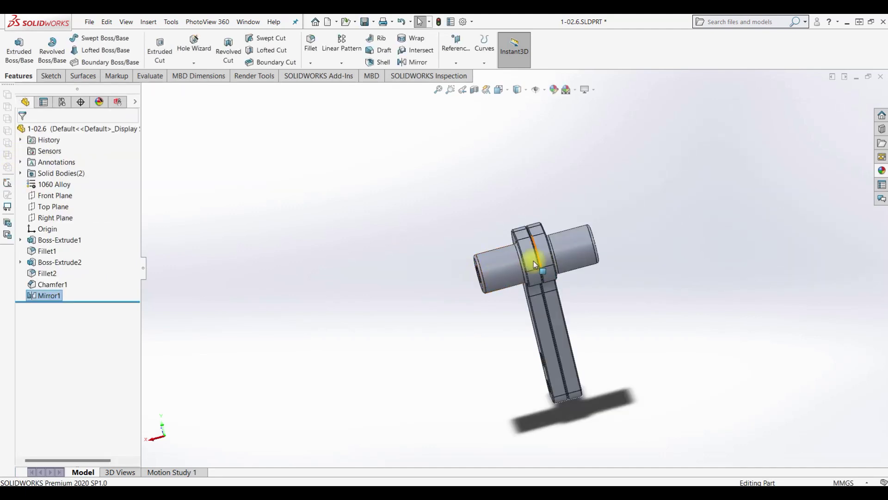
{"action": "middle_click_drag", "start_coordinate": [537, 251], "coordinate": [509, 278]}
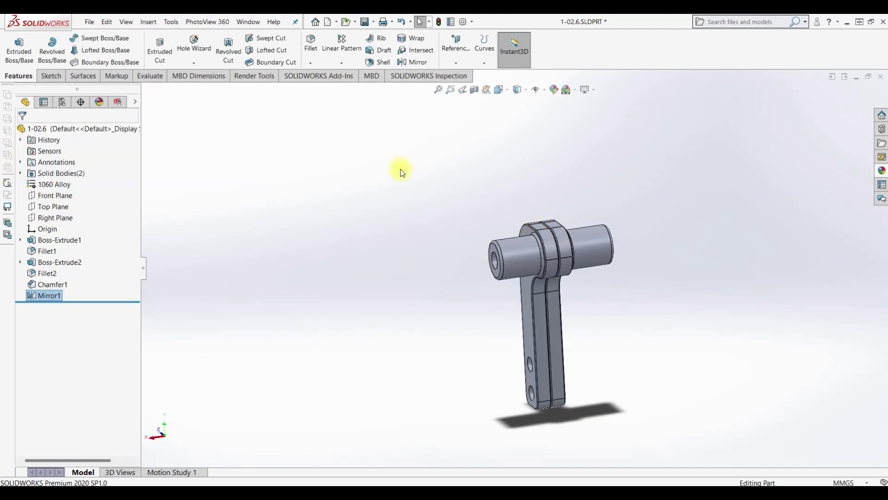
{"action": "left_click", "coordinate": [148, 23]}
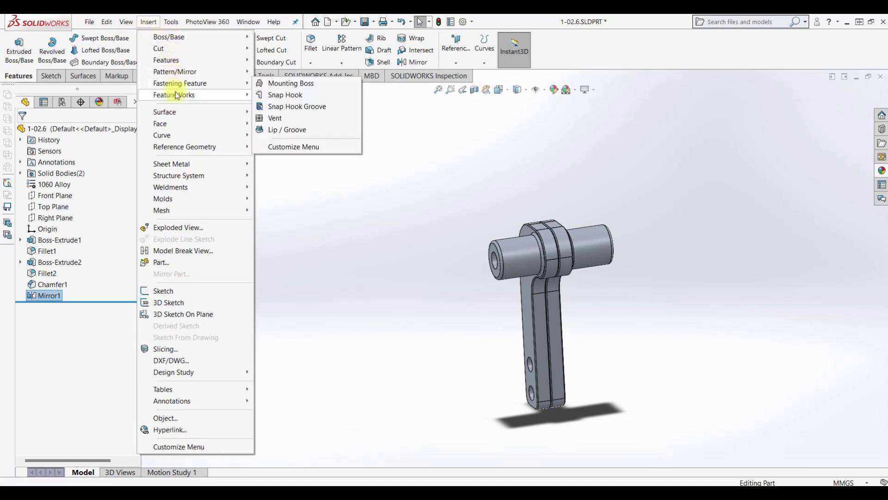
{"action": "mouse_move", "coordinate": [165, 60]}
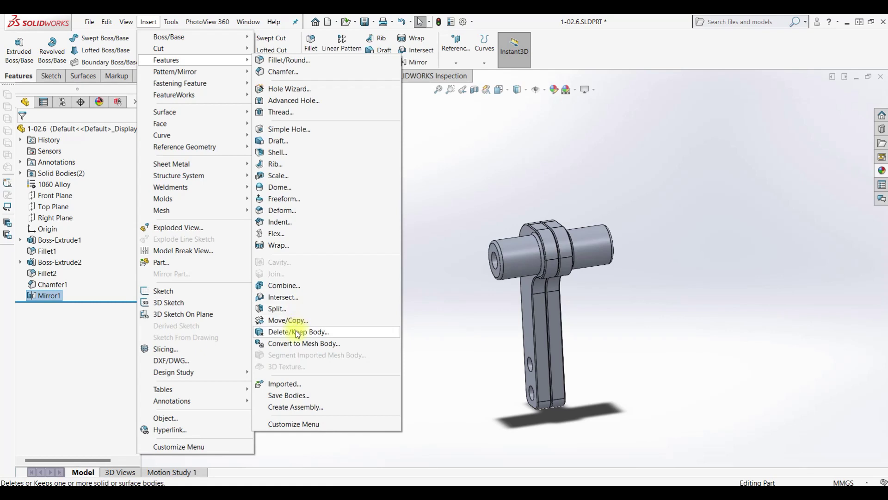
Delete the original Chamfer1 arm body, keeping the mirrored arm, and save 1-02.6.SLDPRT.
{"action": "left_click", "coordinate": [297, 332]}
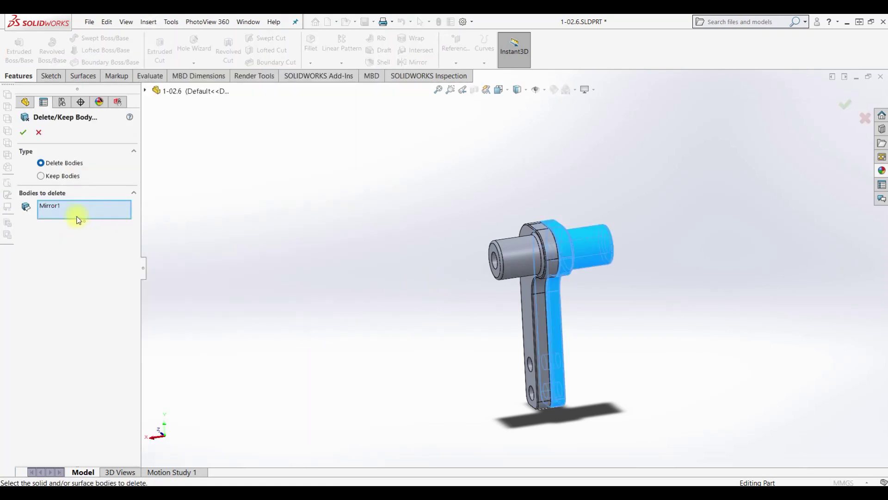
{"action": "right_click", "coordinate": [63, 212]}
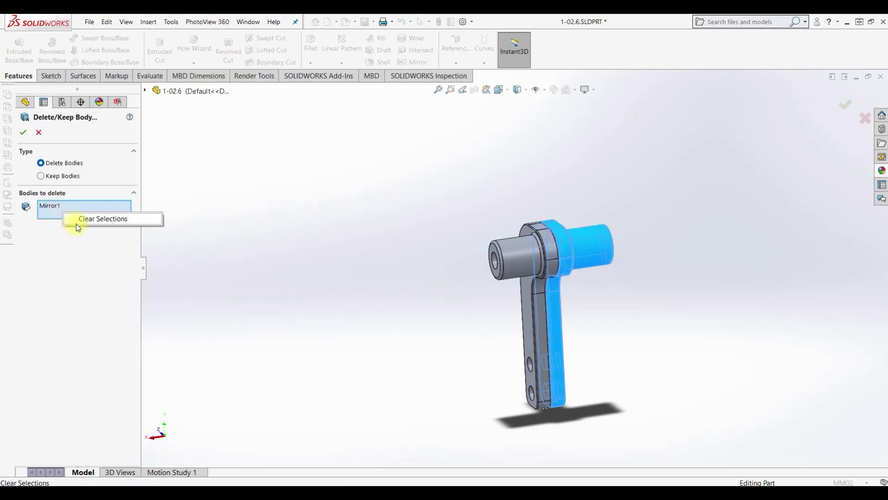
{"action": "left_click", "coordinate": [84, 221]}
{"action": "left_click", "coordinate": [513, 252]}
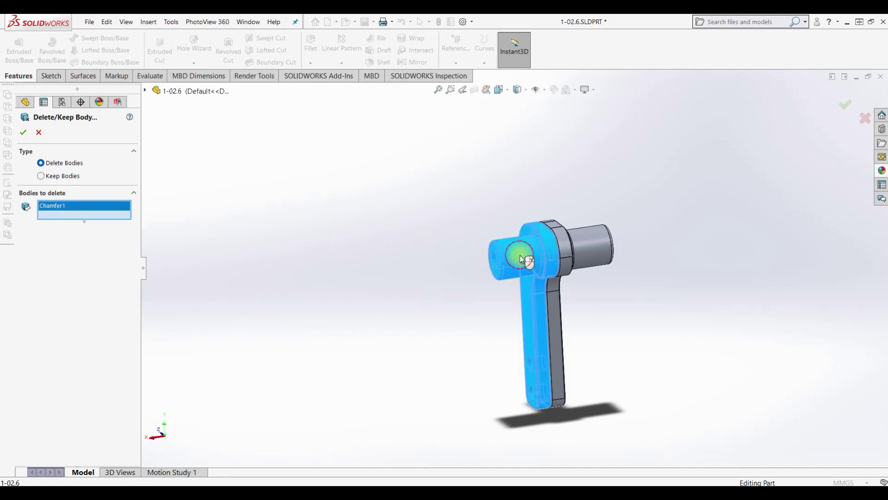
{"action": "left_click", "coordinate": [23, 132]}
{"action": "mouse_move", "coordinate": [427, 252]}
{"action": "middle_mouse_down"}
{"action": "mouse_move", "coordinate": [427, 197]}
{"action": "mouse_move", "coordinate": [464, 210]}
{"action": "middle_mouse_up"}
{"action": "left_click", "coordinate": [365, 22]}
{"action": "middle_click_drag", "start_coordinate": [588, 313], "coordinate": [504, 398]}
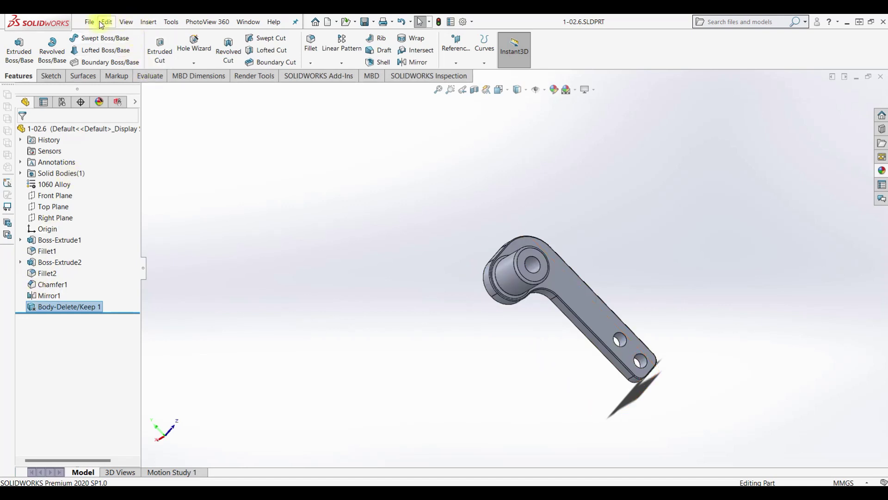
Create new Part6, sketch on its Front Plane, and anchor a Center Rectangle at the origin.
{"action": "left_click", "coordinate": [327, 21]}
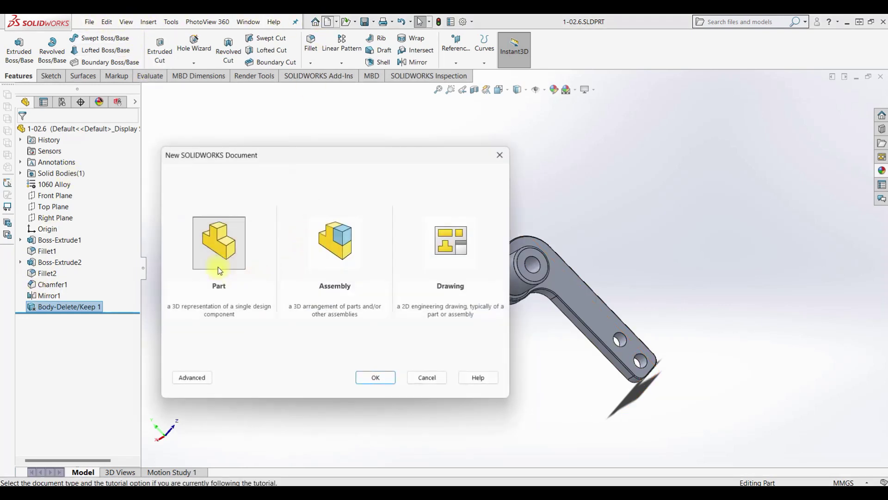
{"action": "left_click", "coordinate": [378, 376]}
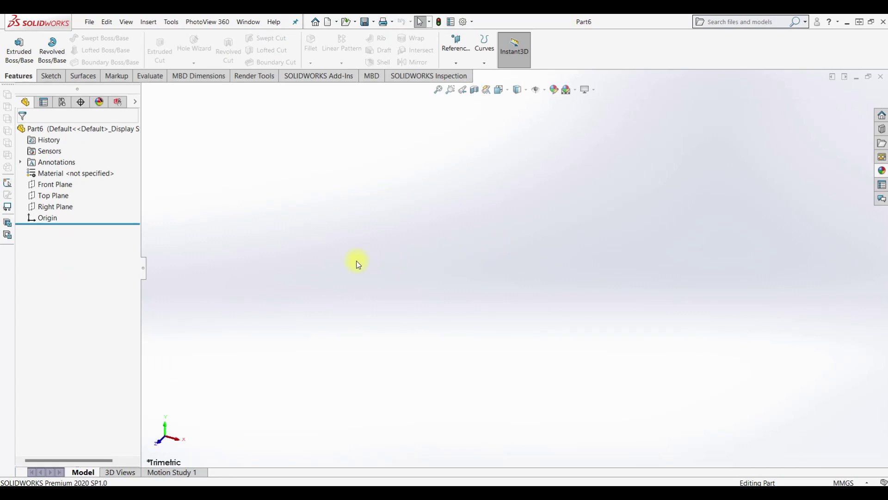
{"action": "left_click", "coordinate": [62, 186]}
{"action": "left_click", "coordinate": [71, 175]}
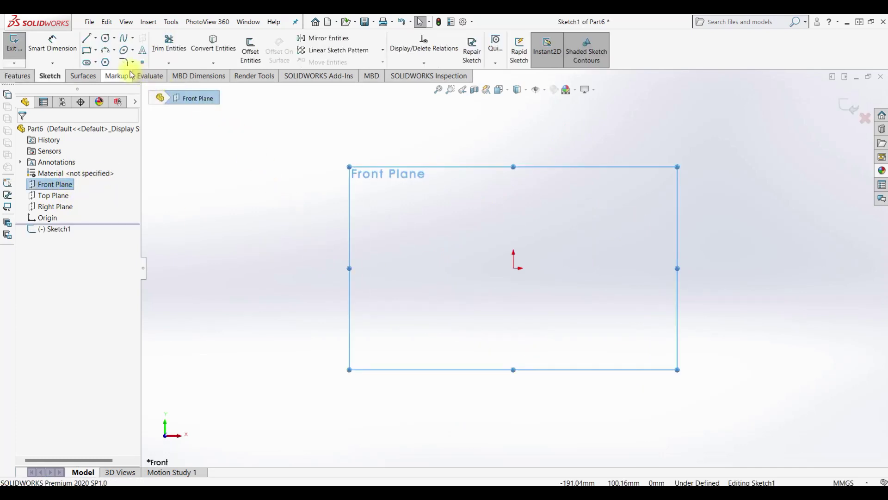
{"action": "left_click", "coordinate": [96, 51]}
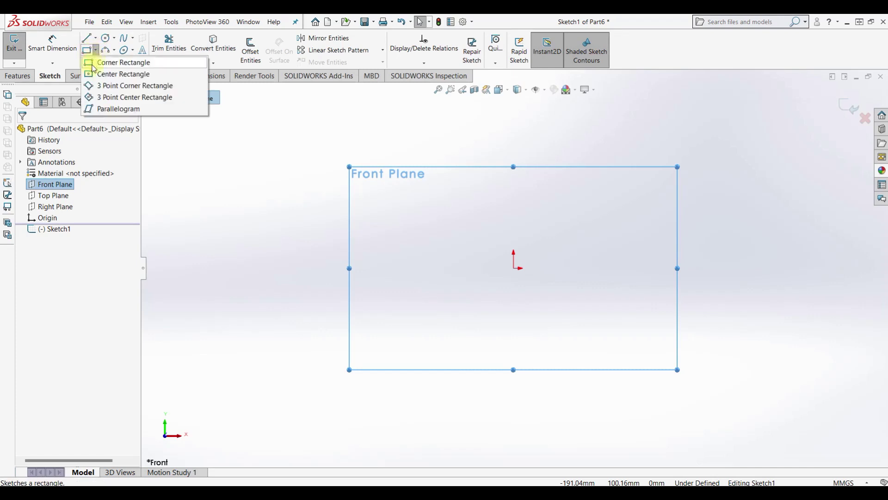
{"action": "left_click", "coordinate": [90, 74]}
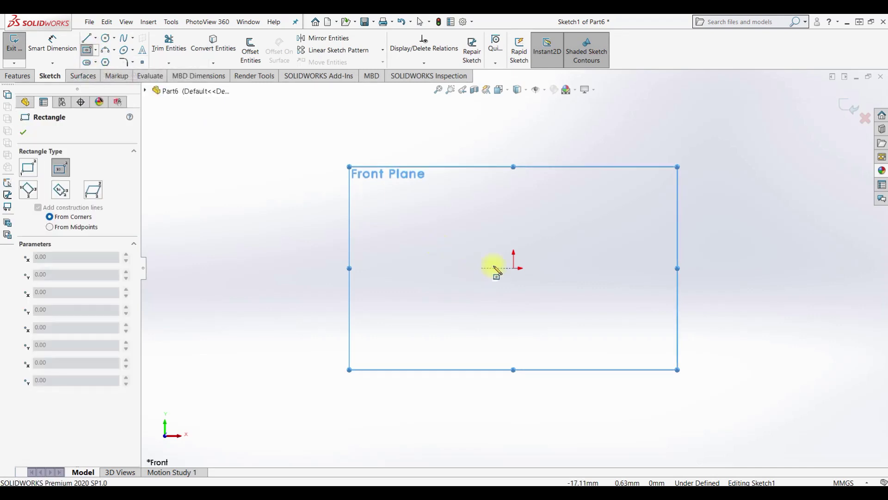
{"action": "left_click", "coordinate": [513, 268]}
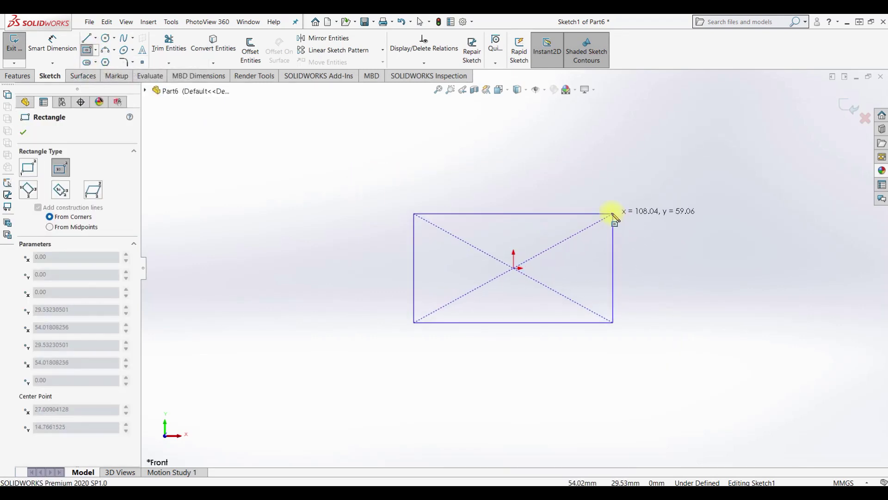
Finish the centred rectangle and dimension it 9 mm high by 18 mm wide.
{"action": "left_click", "coordinate": [610, 224]}
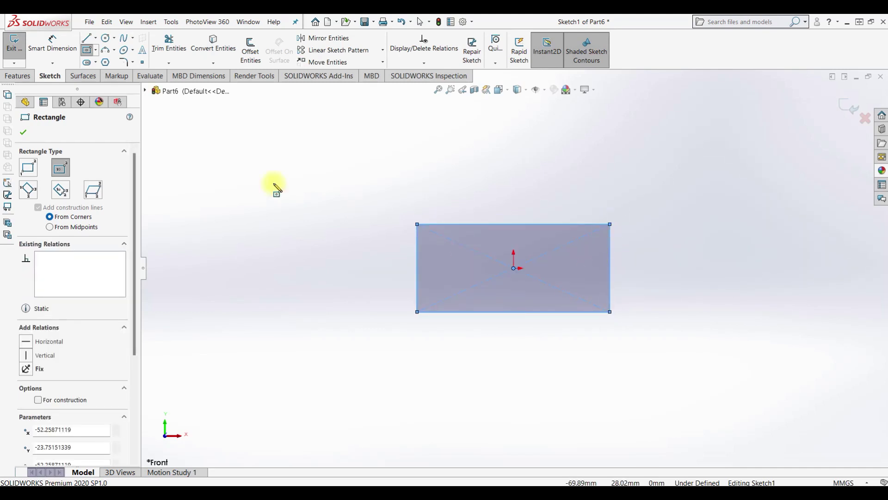
{"action": "left_click", "coordinate": [55, 52]}
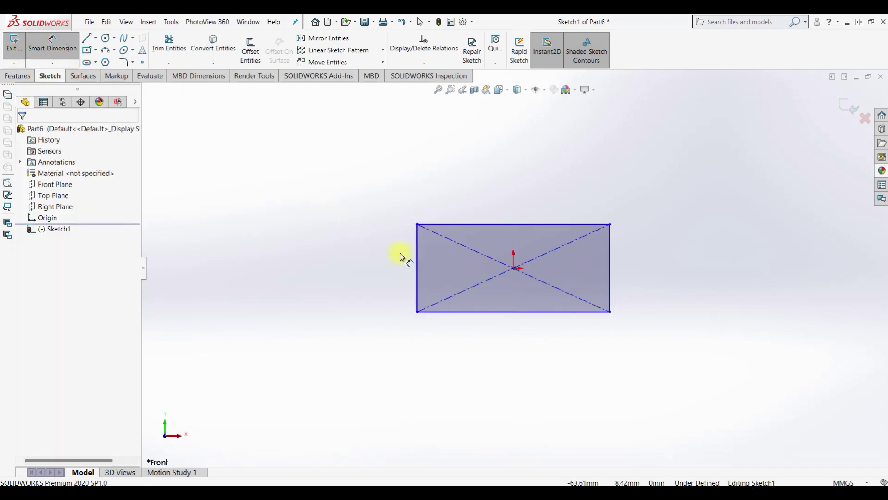
{"action": "left_click", "coordinate": [417, 254]}
{"action": "left_click", "coordinate": [345, 264]}
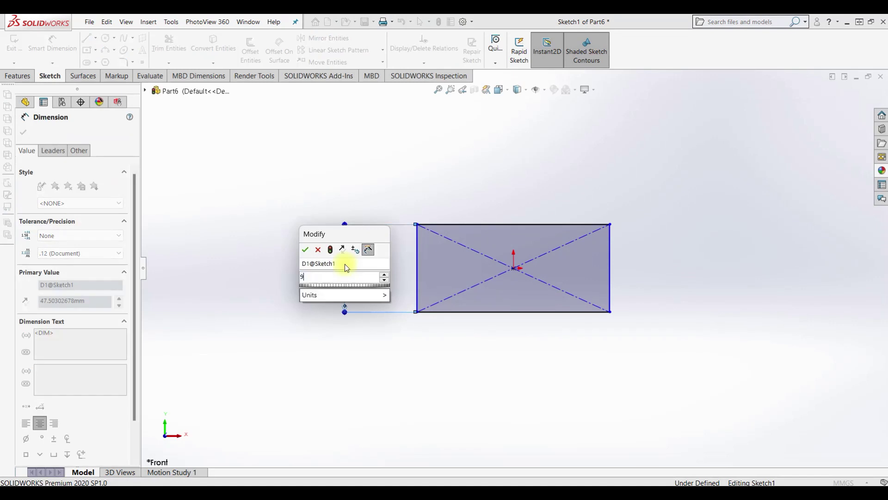
{"action": "type", "text": "9"}
{"action": "key", "text": "Return"}
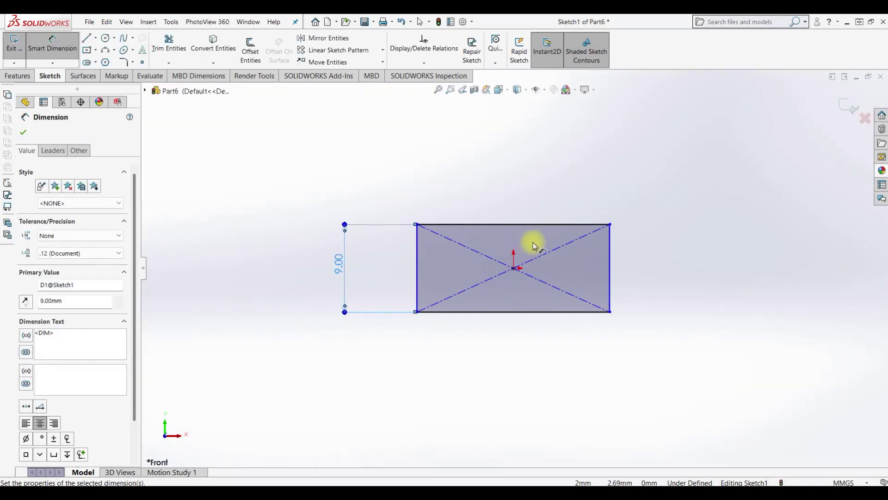
{"action": "left_click", "coordinate": [556, 225]}
{"action": "left_click", "coordinate": [548, 188]}
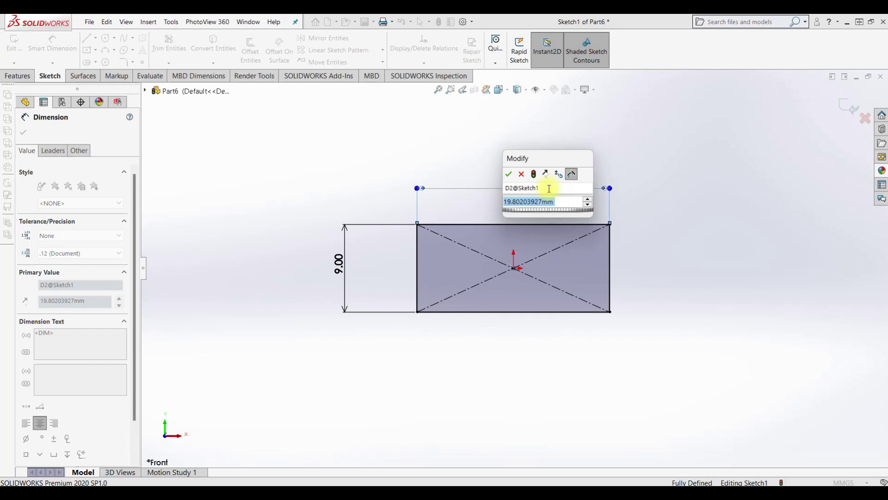
{"action": "type", "text": "18"}
{"action": "key", "text": "Return"}
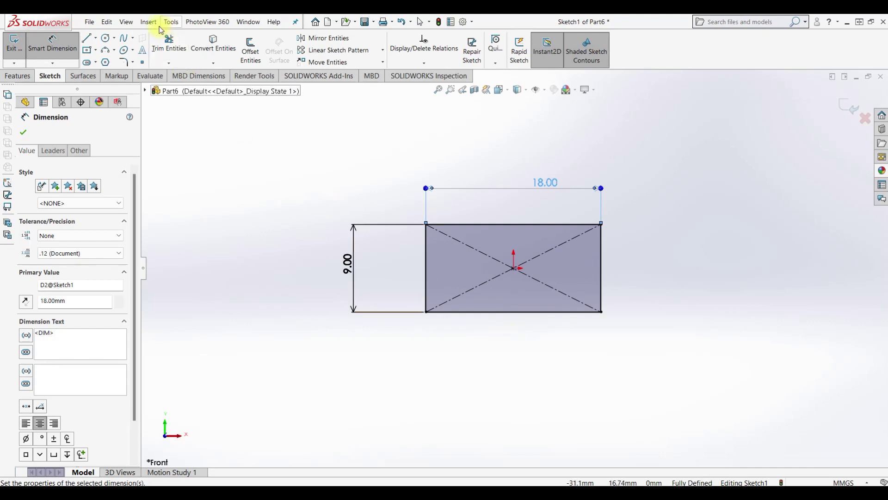
{"action": "left_click", "coordinate": [106, 37]}
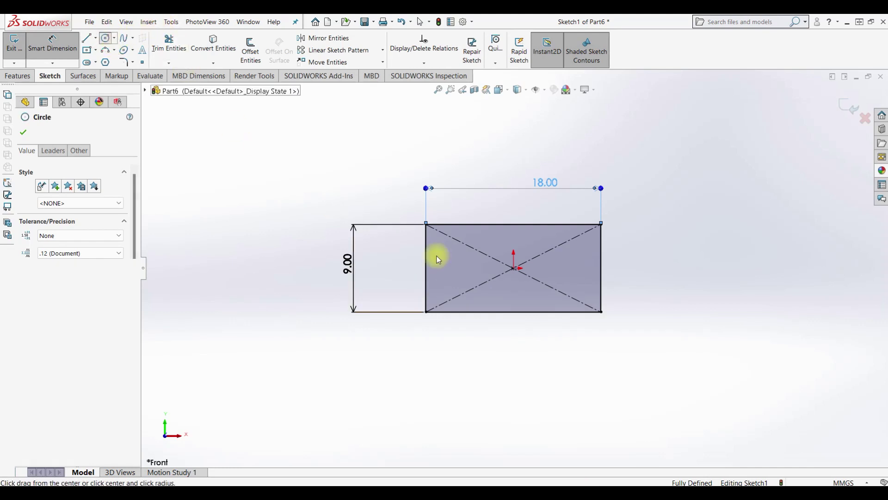
Draw three circles in a row and make their centres horizontal.
{"action": "left_click", "coordinate": [513, 268]}
{"action": "left_click", "coordinate": [561, 268]}
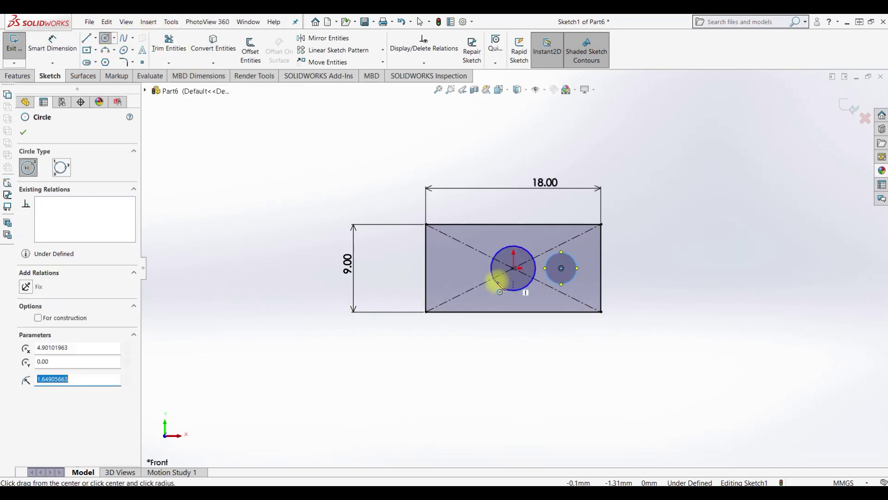
{"action": "left_click", "coordinate": [456, 267]}
{"action": "key", "text": "Escape"}
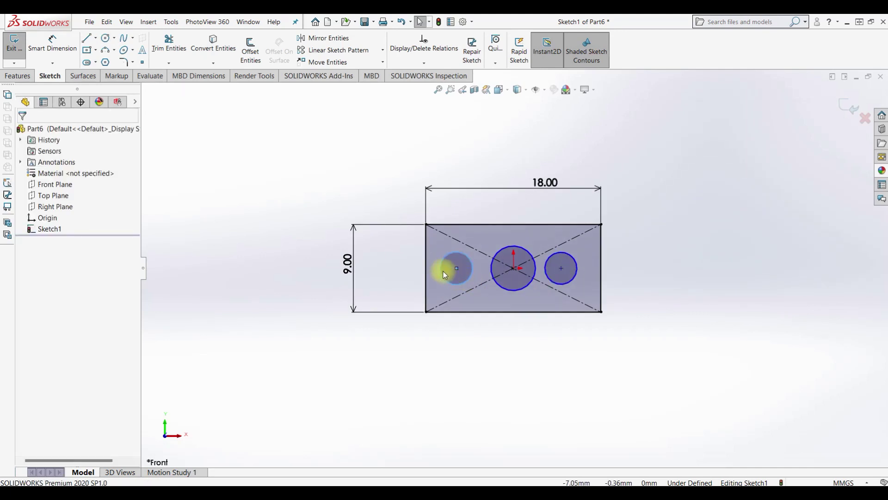
{"action": "left_click", "coordinate": [457, 268]}
{"action": "left_click", "coordinate": [513, 267], "text": "ctrl"}
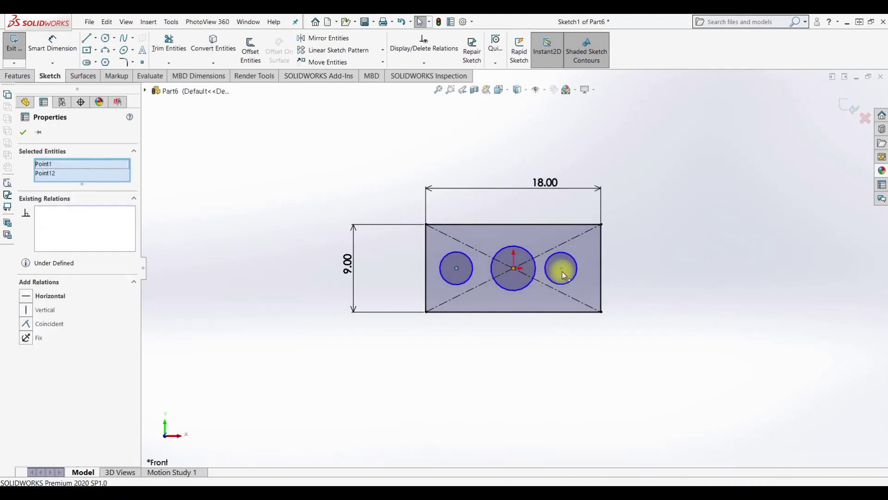
{"action": "left_click", "coordinate": [561, 268], "text": "ctrl"}
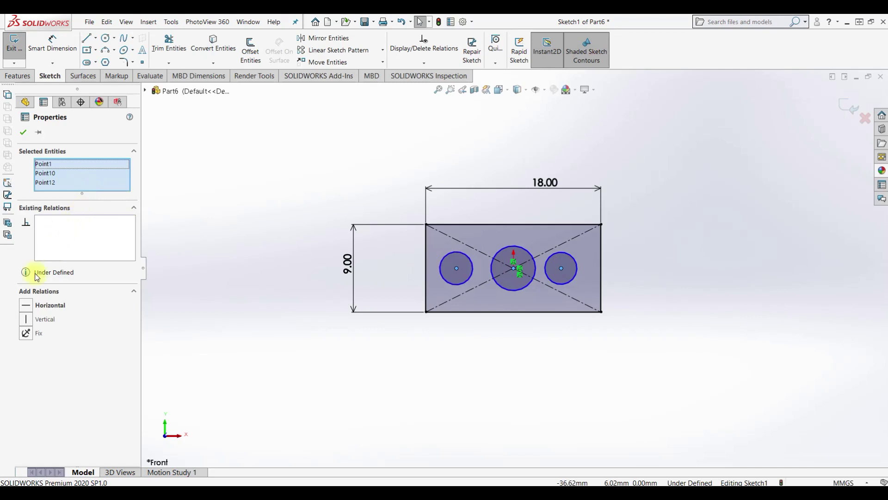
{"action": "left_click", "coordinate": [25, 305]}
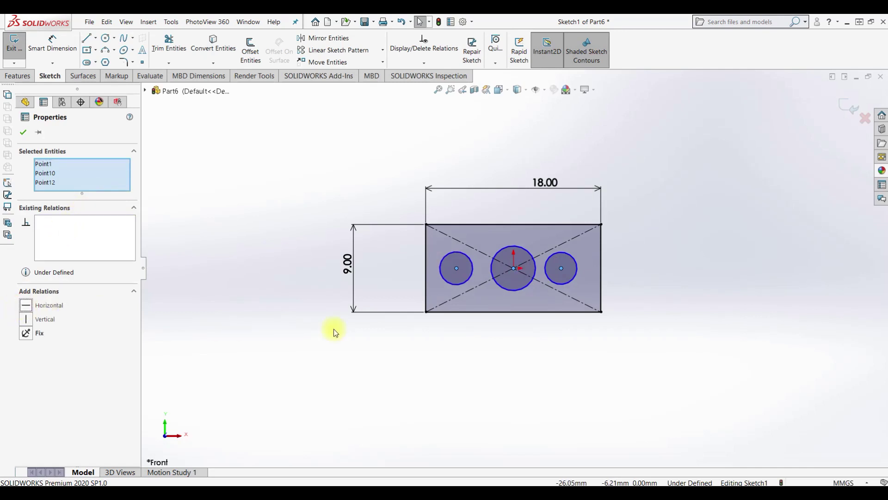
Add a vertical construction centreline up through the middle circle's centre.
{"action": "left_click", "coordinate": [86, 37]}
{"action": "left_click", "coordinate": [514, 268]}
{"action": "left_click", "coordinate": [513, 153]}
{"action": "key", "text": "Escape"}
{"action": "left_click", "coordinate": [515, 167]}
{"action": "left_click", "coordinate": [560, 141]}
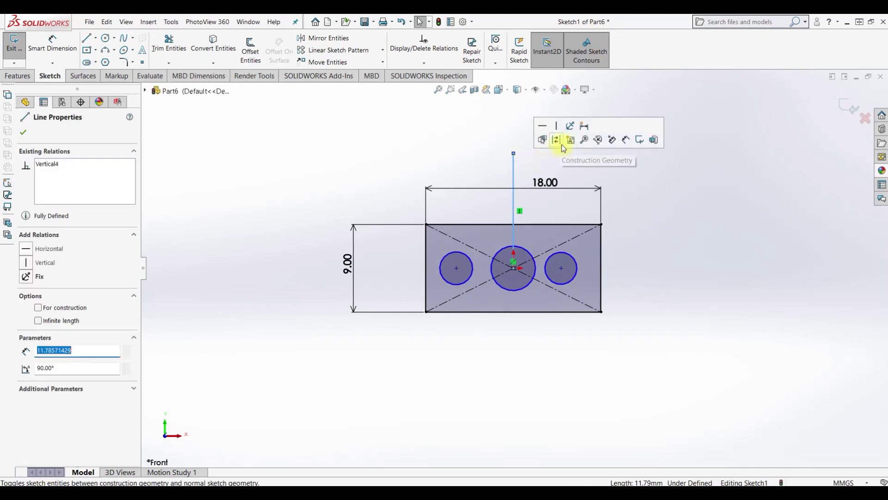
{"action": "key", "text": "Escape"}
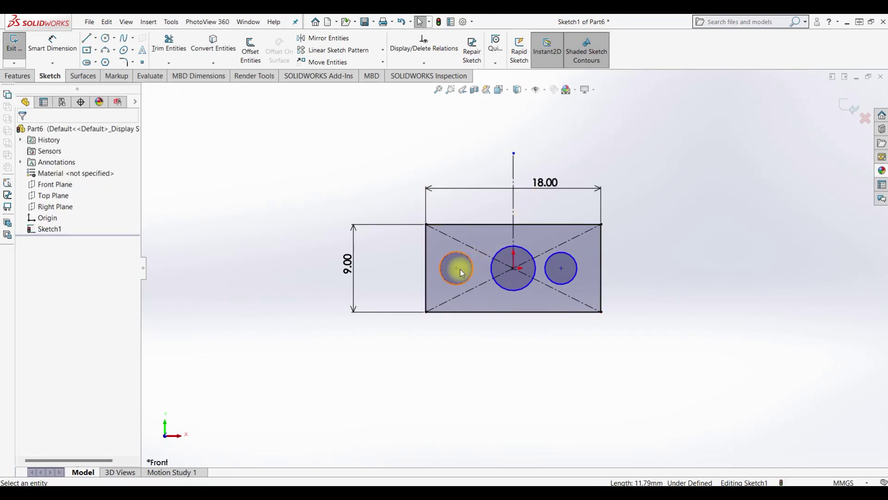
Try selecting the outer circle centres and centreline for a relation.
{"action": "left_click", "coordinate": [457, 269]}
{"action": "left_click", "coordinate": [562, 268], "text": "ctrl"}
{"action": "left_click", "coordinate": [532, 250]}
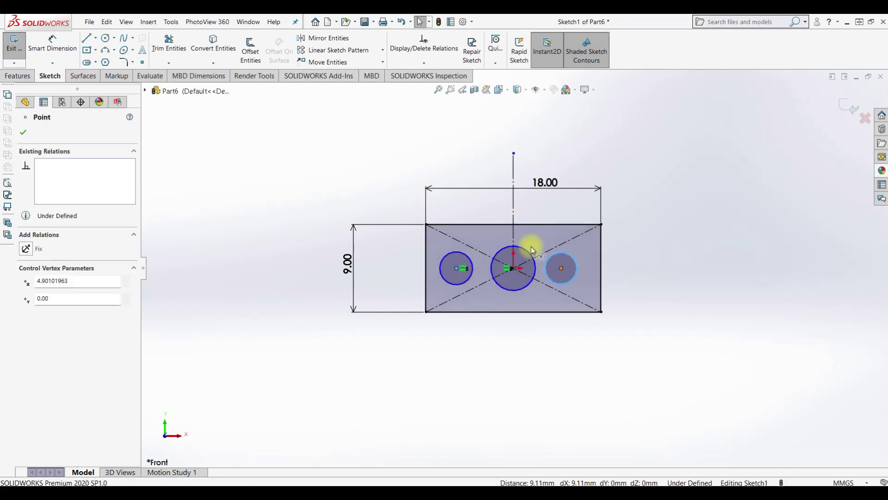
{"action": "left_click", "coordinate": [514, 217], "text": "ctrl"}
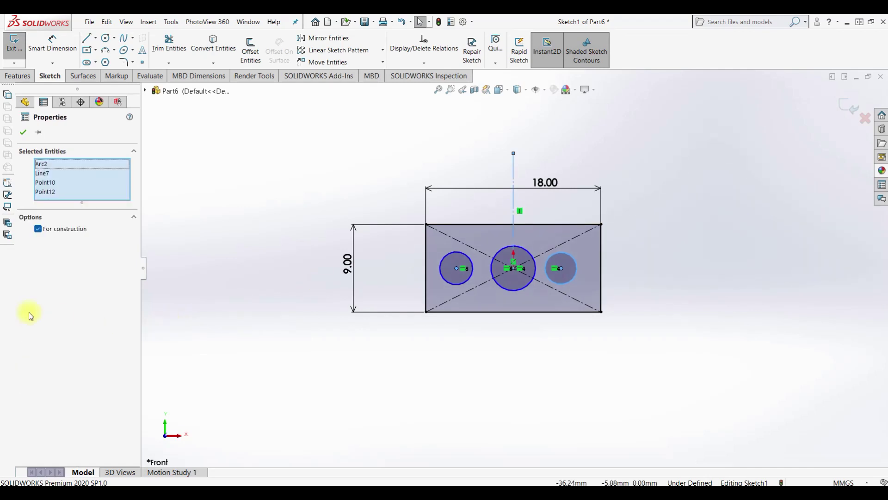
{"action": "key", "text": "Escape"}
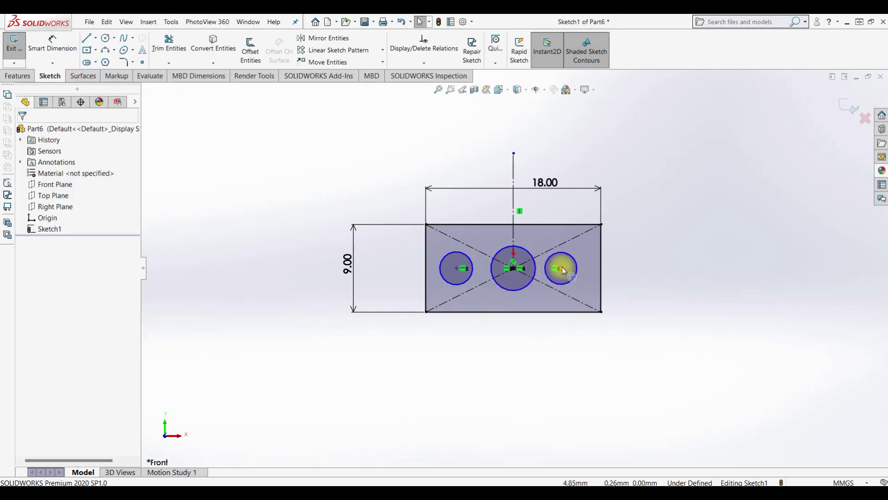
{"action": "left_click", "coordinate": [561, 268]}
{"action": "left_click", "coordinate": [457, 271]}
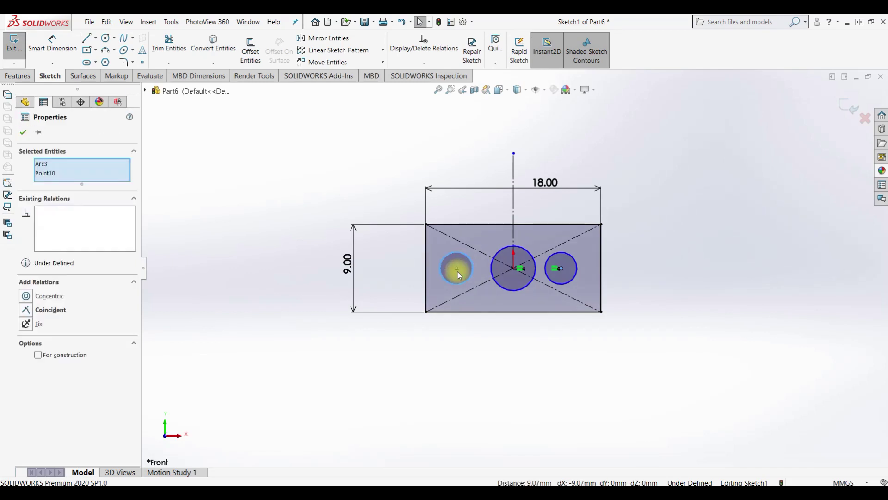
{"action": "left_click", "coordinate": [474, 248]}
{"action": "key", "text": "Escape"}
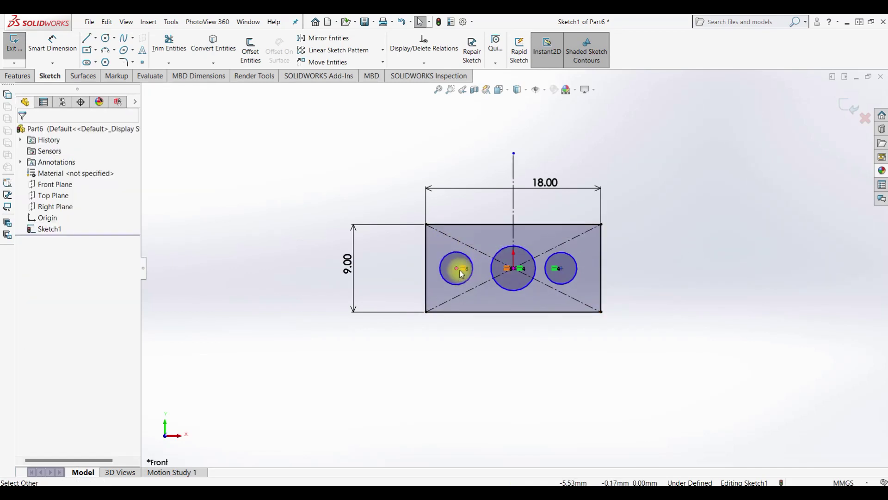
Make the outer circle centres symmetric about the vertical centreline.
{"action": "left_click", "coordinate": [560, 269]}
{"action": "left_click", "coordinate": [513, 203], "text": "ctrl"}
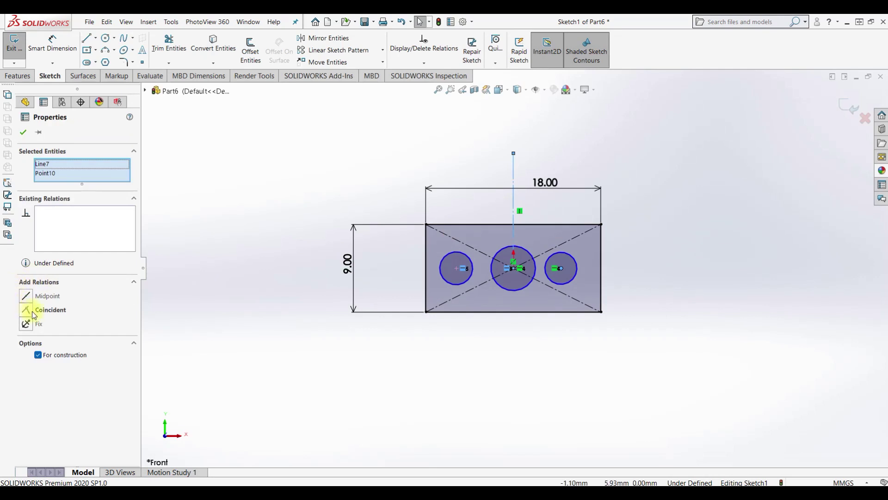
{"action": "left_click", "coordinate": [34, 315]}
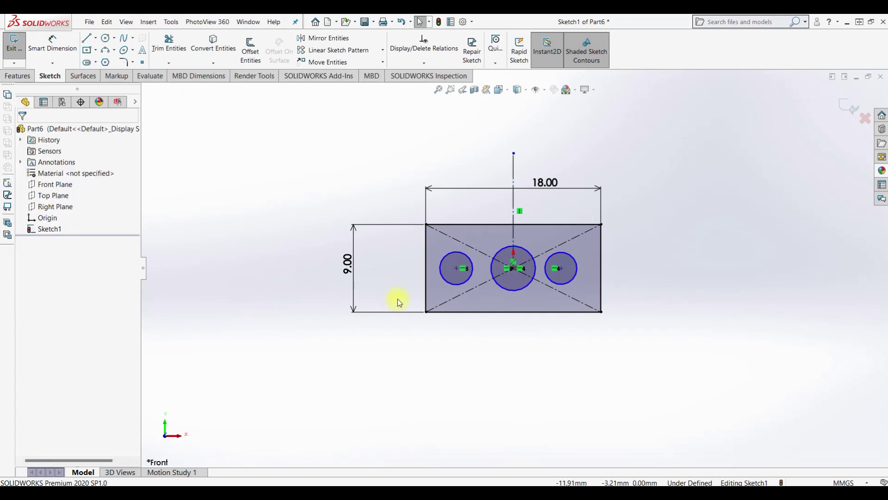
{"action": "left_click", "coordinate": [456, 271]}
{"action": "left_click", "coordinate": [561, 269], "text": "ctrl"}
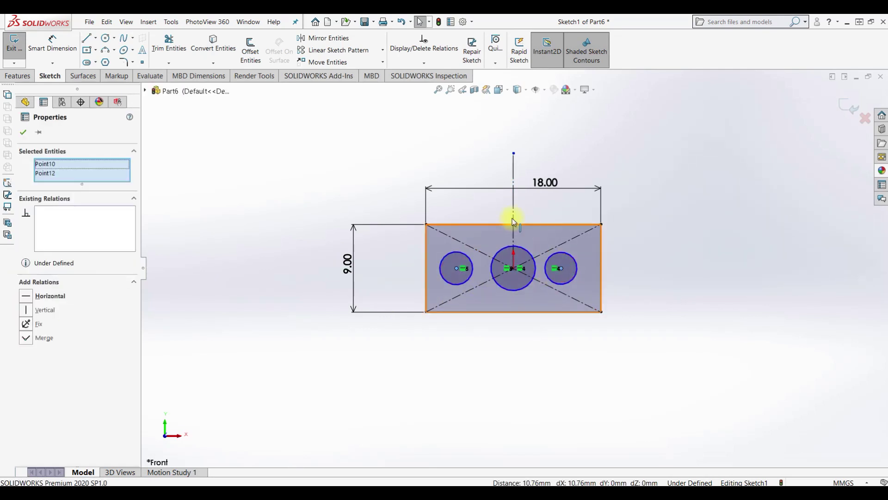
{"action": "left_click", "coordinate": [513, 204], "text": "ctrl"}
{"action": "left_click", "coordinate": [27, 306]}
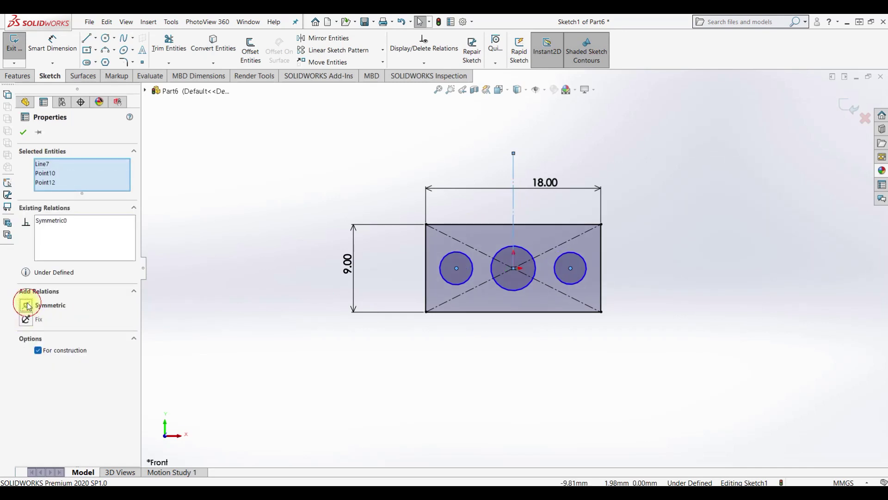
{"action": "left_click", "coordinate": [259, 332]}
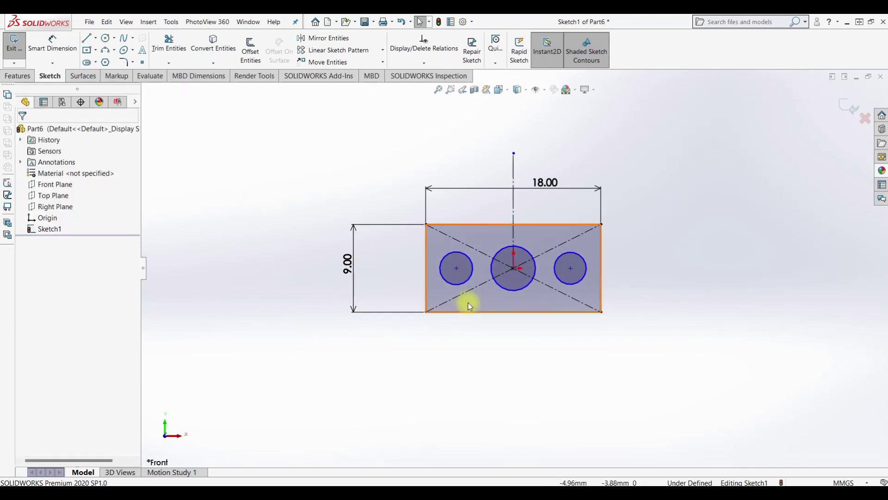
Make the left and right circles equal in size.
{"action": "left_click", "coordinate": [465, 281]}
{"action": "left_click", "coordinate": [575, 284], "text": "ctrl"}
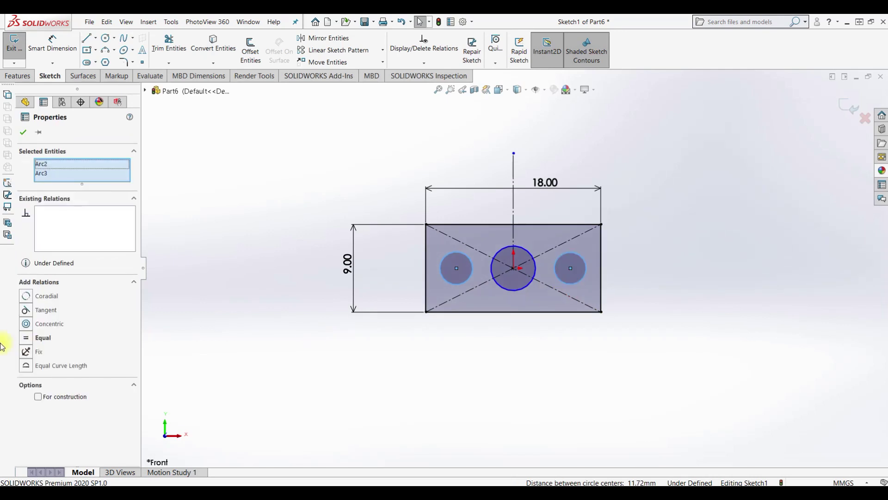
{"action": "left_click", "coordinate": [32, 340]}
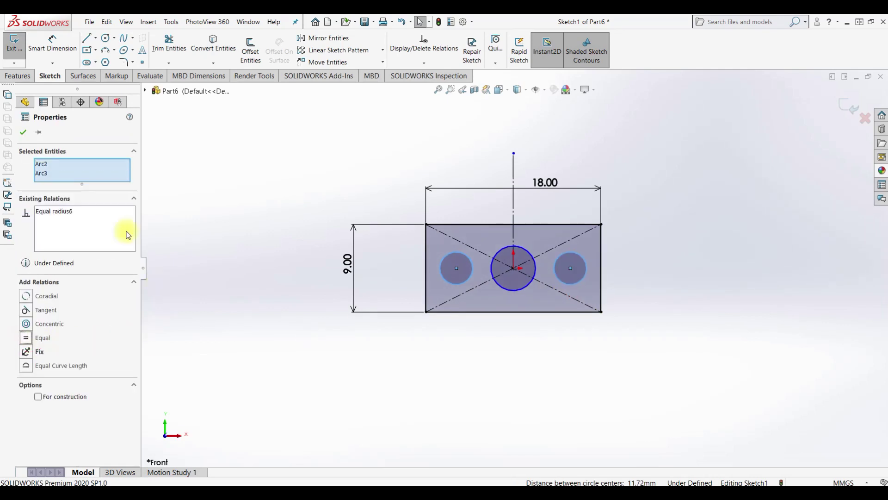
{"action": "left_click", "coordinate": [53, 44]}
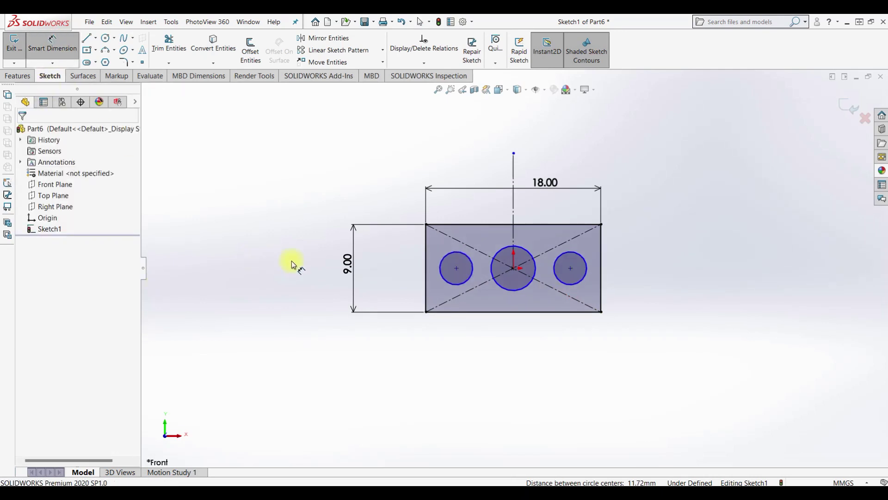
Dimension the left circle Ø3 mm and the middle circle Ø4 mm.
{"action": "left_click", "coordinate": [473, 267]}
{"action": "left_click", "coordinate": [396, 245]}
{"action": "type", "text": "3"}
{"action": "key", "text": "Return"}
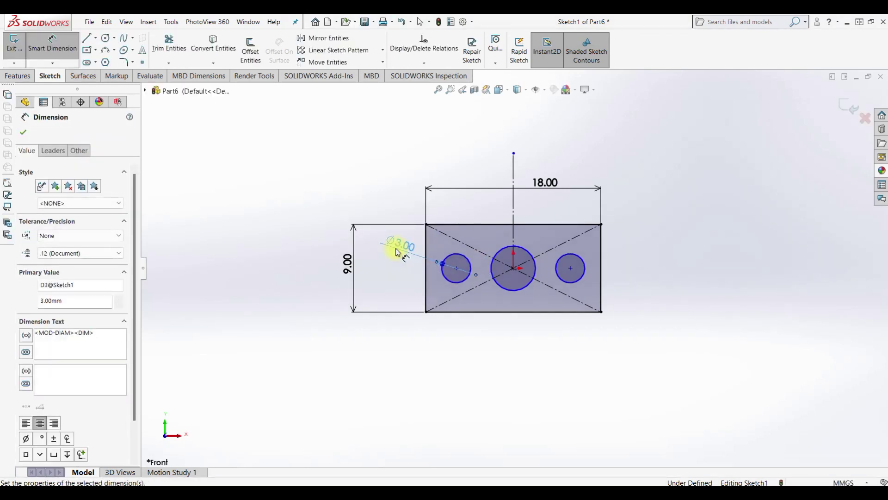
{"action": "left_click", "coordinate": [582, 260]}
{"action": "left_click", "coordinate": [668, 254]}
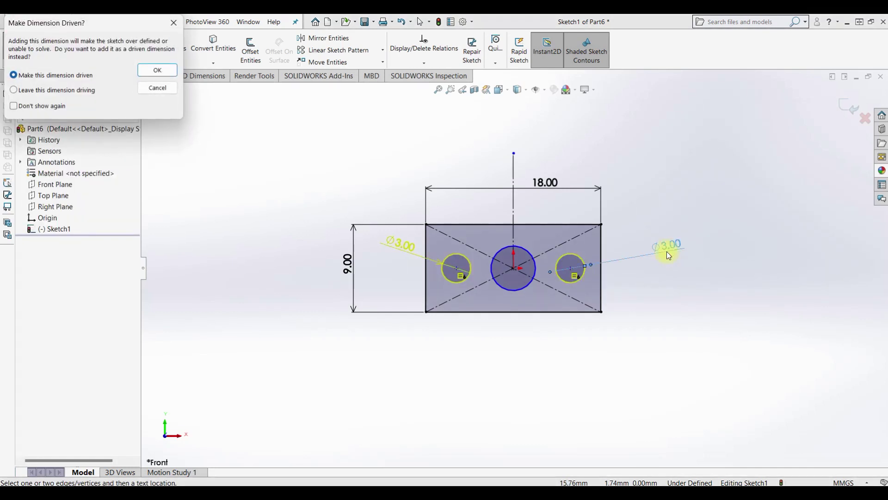
{"action": "key", "text": "Escape"}
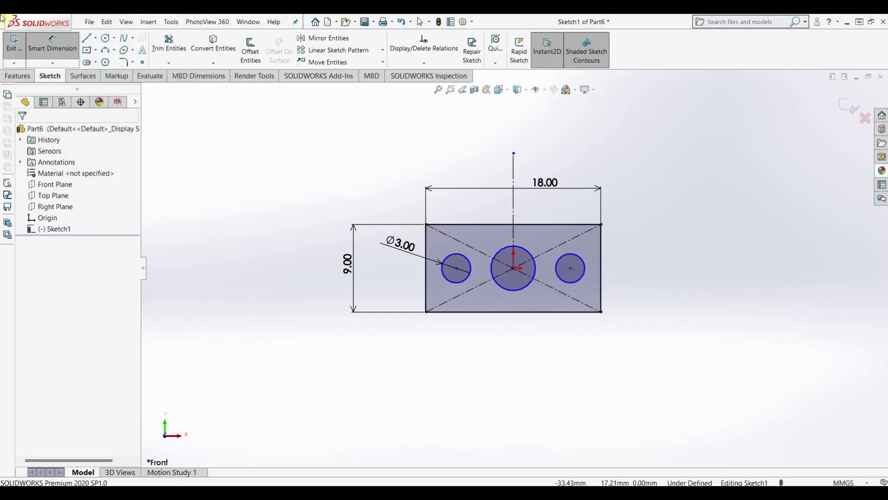
{"action": "left_click", "coordinate": [523, 248]}
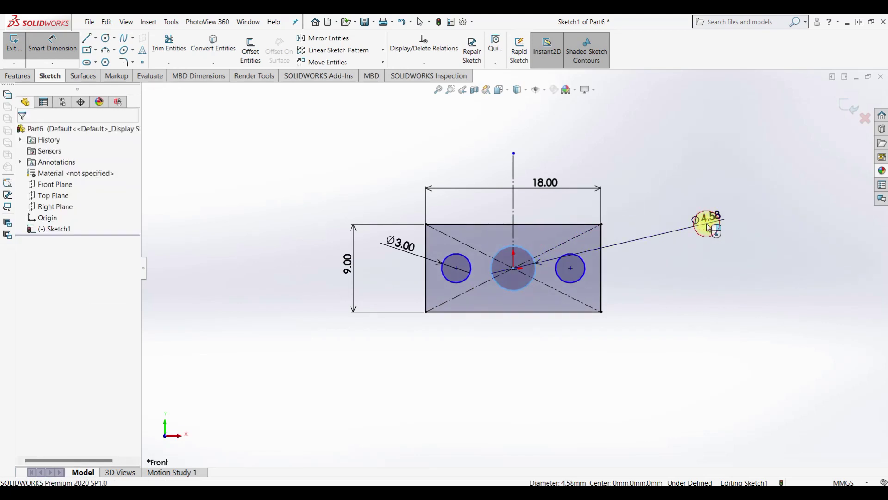
{"action": "left_click", "coordinate": [707, 227]}
{"action": "type", "text": "4"}
{"action": "key", "text": "Return"}
{"action": "key", "text": "Escape"}
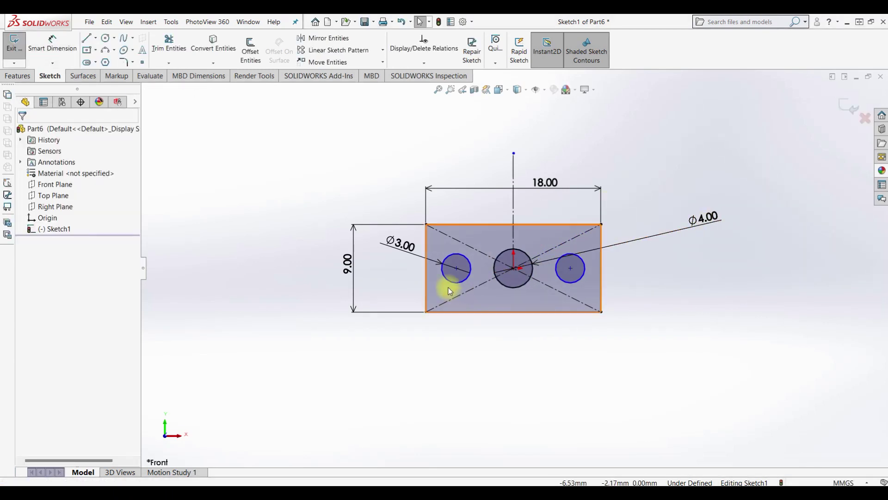
Space the left hole centre 6 mm from the centreline and exit the sketch.
{"action": "left_click", "coordinate": [57, 50]}
{"action": "left_click", "coordinate": [457, 268]}
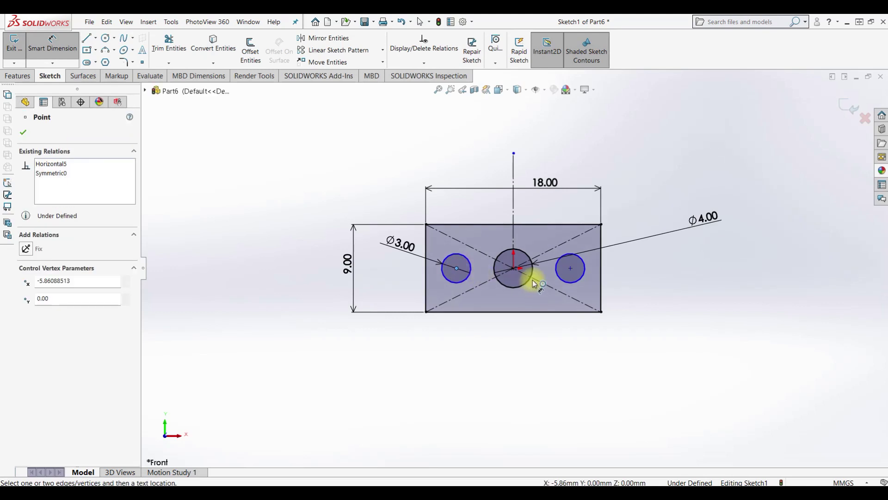
{"action": "left_click", "coordinate": [514, 232]}
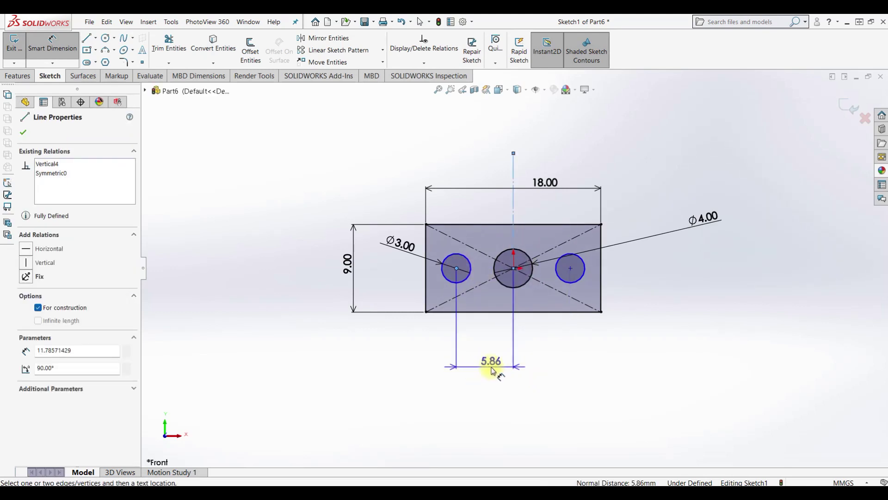
{"action": "left_click", "coordinate": [492, 370]}
{"action": "type", "text": "6.00mm"}
{"action": "key", "text": "Return"}
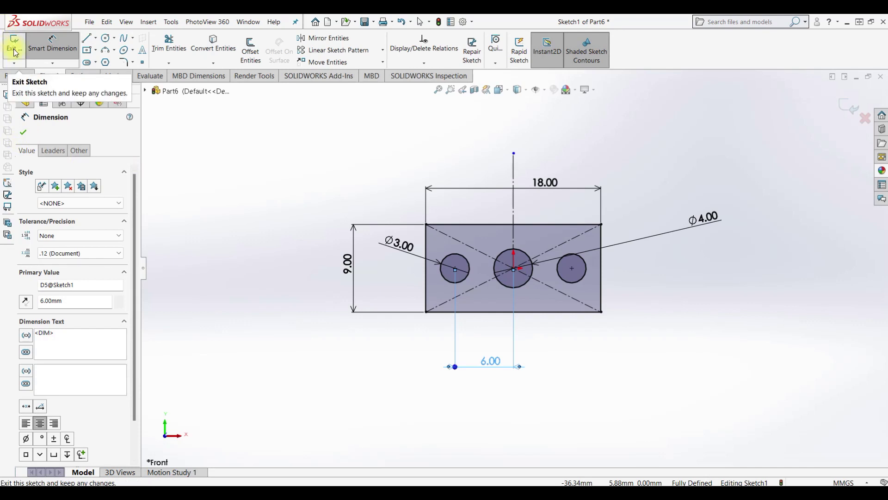
{"action": "left_click", "coordinate": [15, 51]}
Extrude the rectangle-and-holes sketch 3 mm blind into a plate.
{"action": "mouse_move", "coordinate": [442, 298]}
{"action": "middle_mouse_down"}
{"action": "mouse_move", "coordinate": [464, 225]}
{"action": "mouse_move", "coordinate": [489, 266]}
{"action": "middle_mouse_up"}
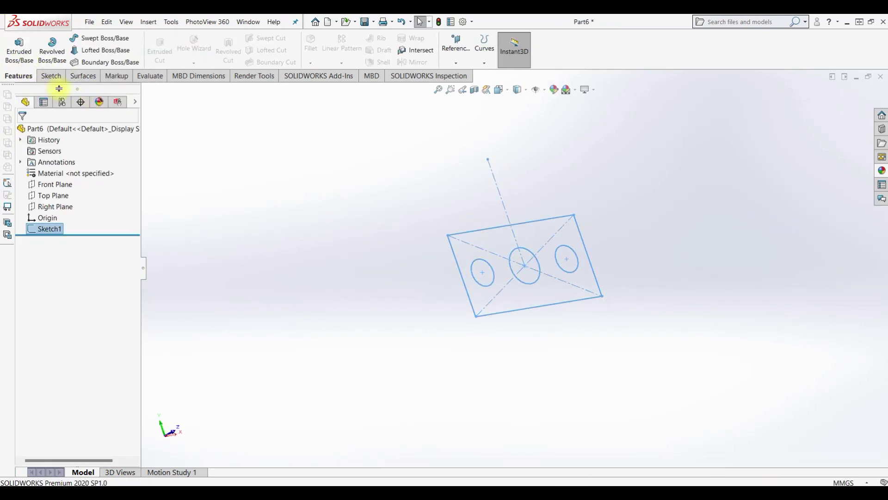
{"action": "left_click", "coordinate": [18, 51]}
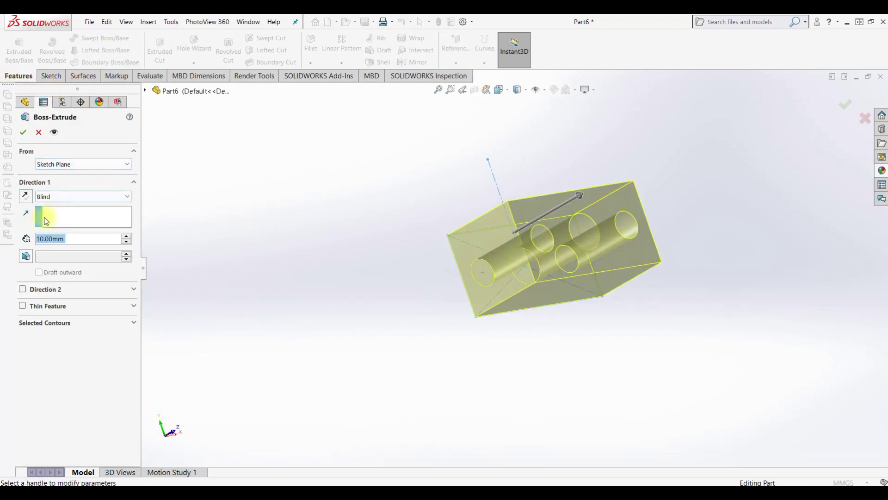
{"action": "type", "text": "3"}
{"action": "key", "text": "Return"}
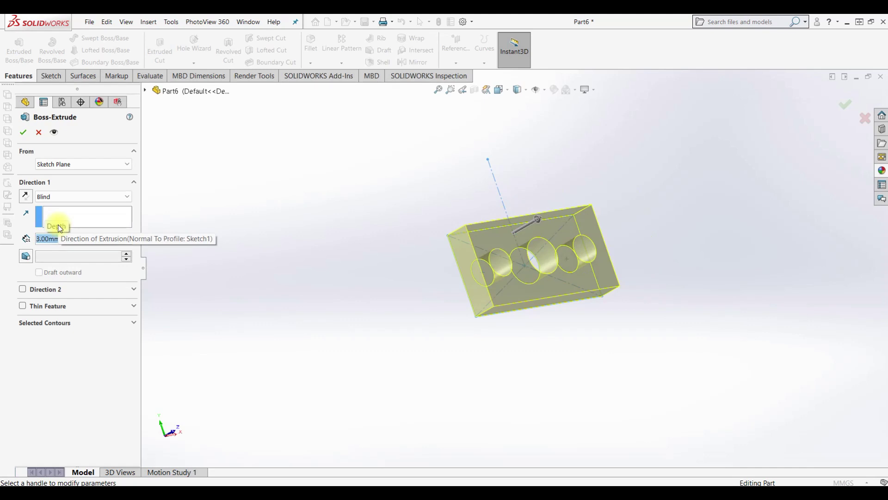
{"action": "left_click", "coordinate": [22, 131]}
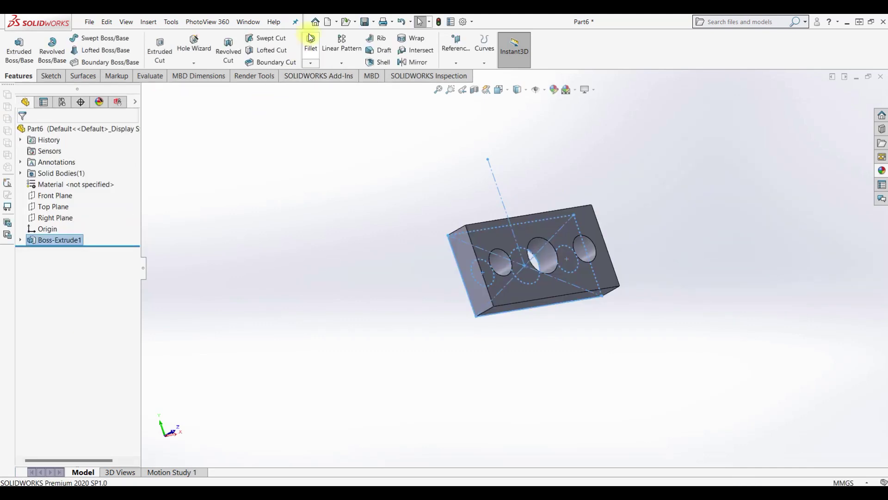
{"action": "left_click", "coordinate": [310, 36]}
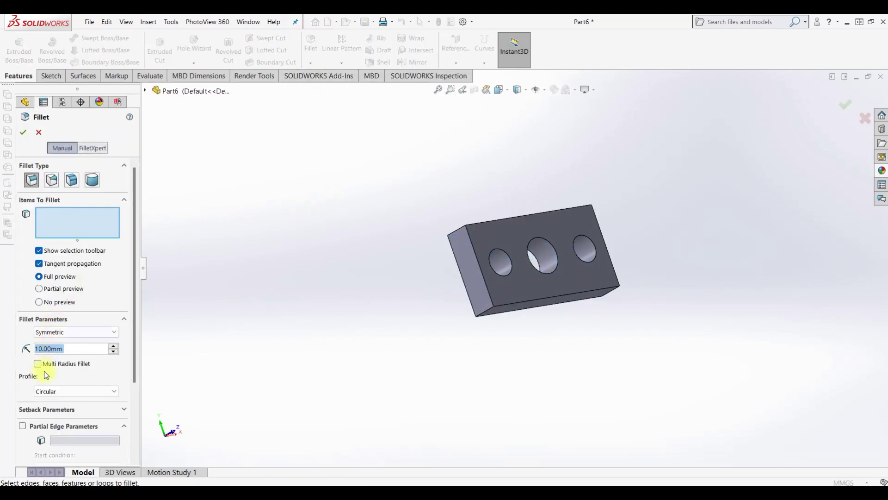
Fillet the plate's four vertical corner edges at 2 mm radius.
{"action": "type", "text": "2"}
{"action": "key", "text": "Return"}
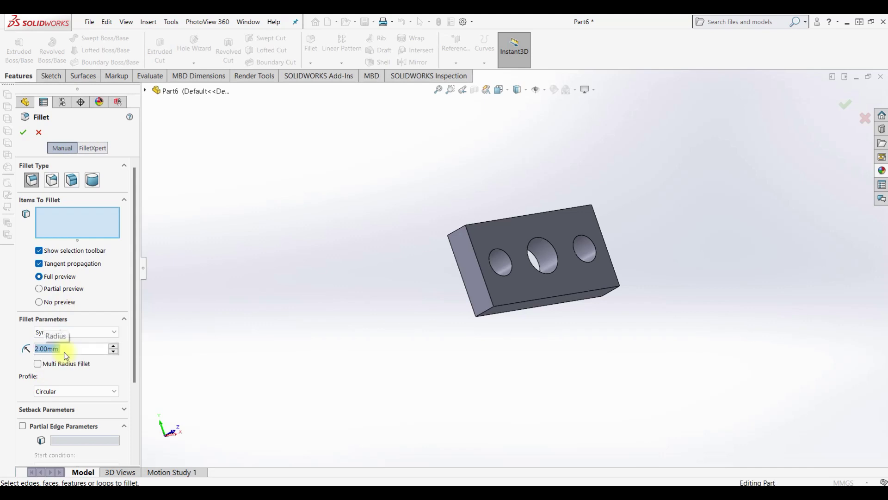
{"action": "left_click", "coordinate": [461, 232]}
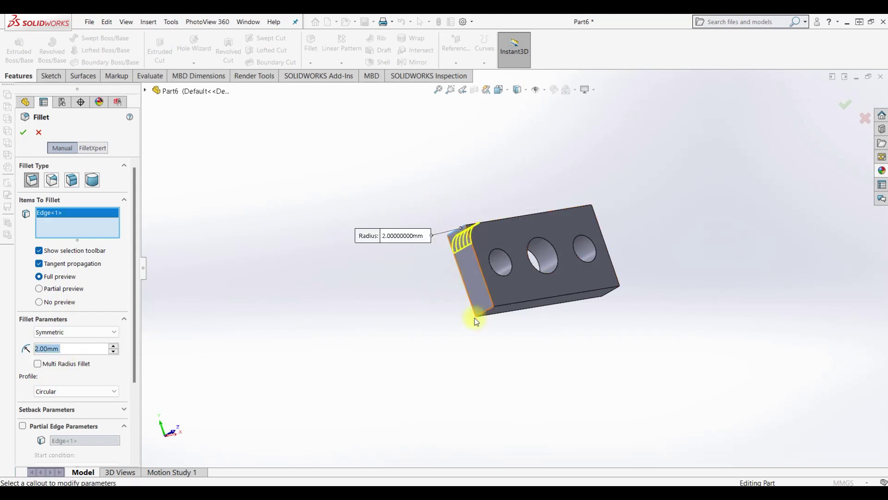
{"action": "left_click", "coordinate": [491, 312]}
{"action": "mouse_move", "coordinate": [493, 313]}
{"action": "middle_mouse_down"}
{"action": "mouse_move", "coordinate": [539, 353]}
{"action": "mouse_move", "coordinate": [618, 300]}
{"action": "middle_mouse_up"}
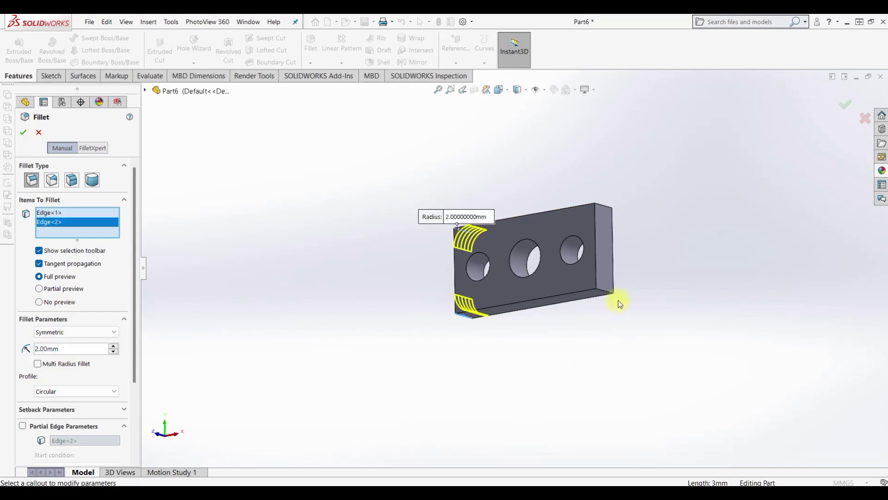
{"action": "left_click", "coordinate": [597, 288]}
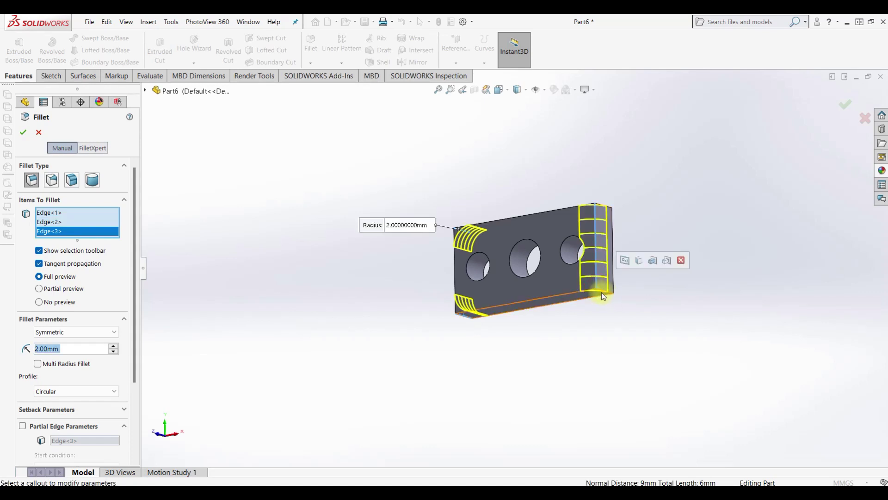
{"action": "left_click", "coordinate": [596, 278]}
{"action": "left_click", "coordinate": [601, 289]}
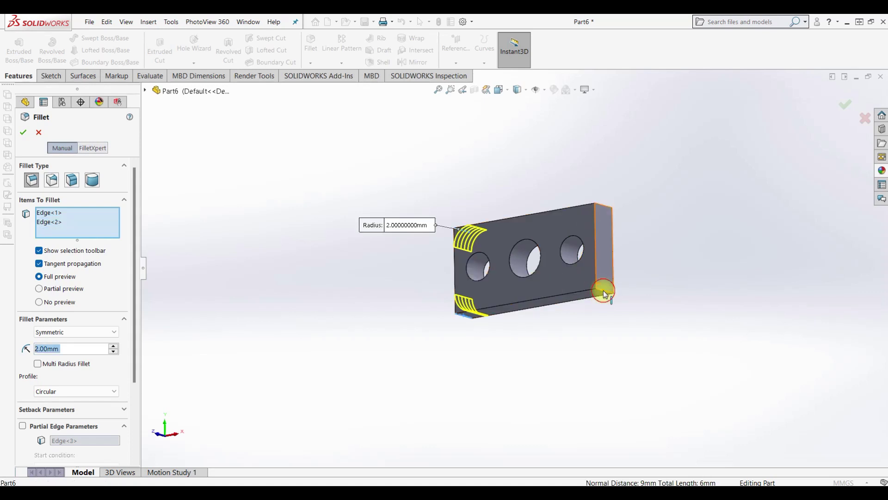
{"action": "left_click", "coordinate": [604, 206]}
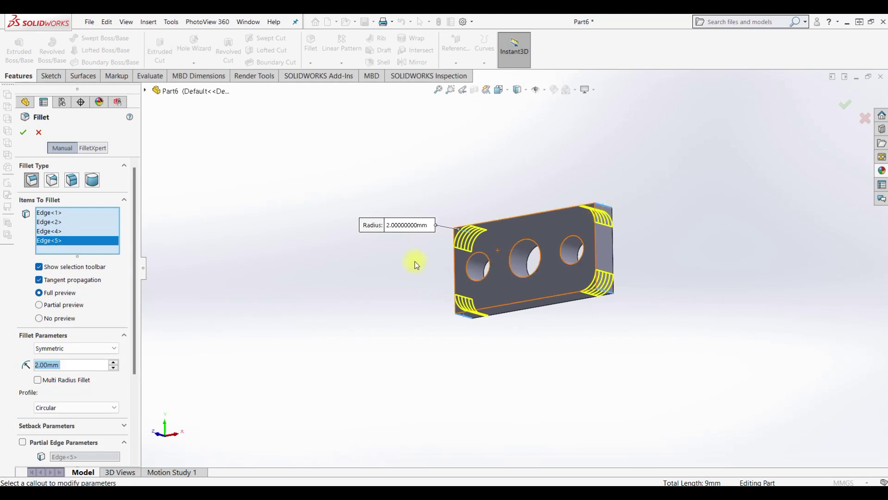
{"action": "left_click", "coordinate": [21, 133]}
Start a new sketch on the plate's top face.
{"action": "middle_click_drag", "start_coordinate": [425, 268], "coordinate": [484, 218]}
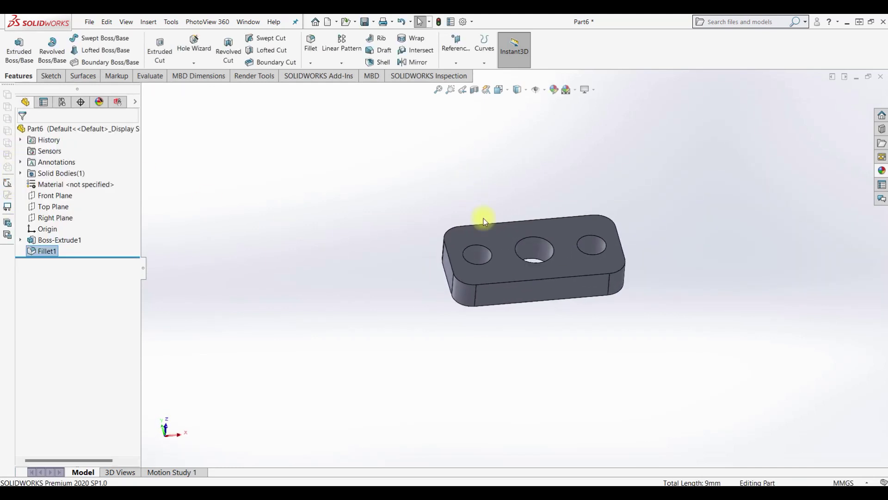
{"action": "left_click", "coordinate": [565, 235]}
{"action": "left_click", "coordinate": [599, 207]}
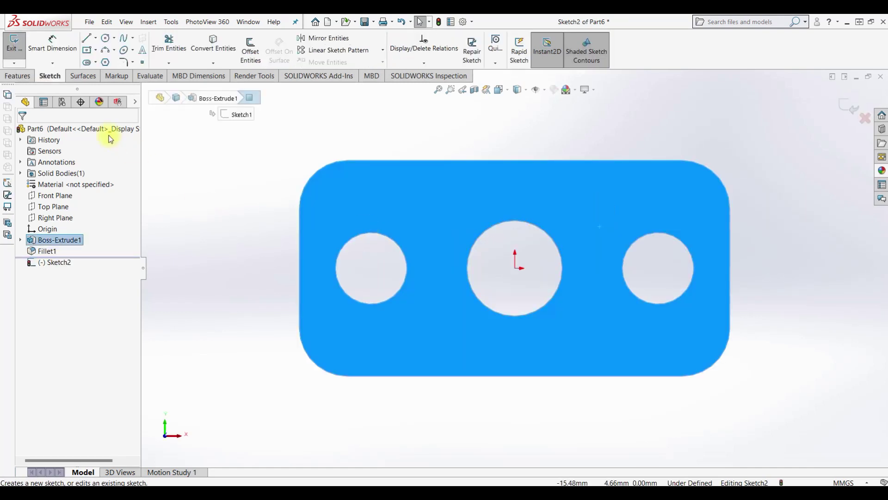
Abandon projecting the middle hole's edge, then view the plate's front face head-on.
{"action": "left_click", "coordinate": [243, 104]}
{"action": "left_click", "coordinate": [213, 46]}
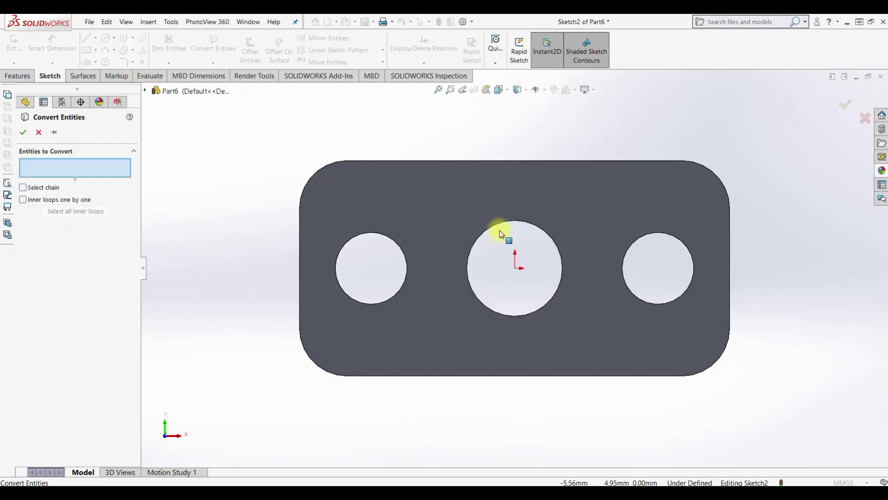
{"action": "left_click", "coordinate": [550, 237]}
{"action": "left_click", "coordinate": [39, 133]}
{"action": "left_click", "coordinate": [22, 134]}
{"action": "mouse_move", "coordinate": [620, 341]}
{"action": "middle_mouse_down"}
{"action": "mouse_move", "coordinate": [675, 357]}
{"action": "mouse_move", "coordinate": [708, 403]}
{"action": "mouse_move", "coordinate": [626, 350]}
{"action": "middle_mouse_up"}
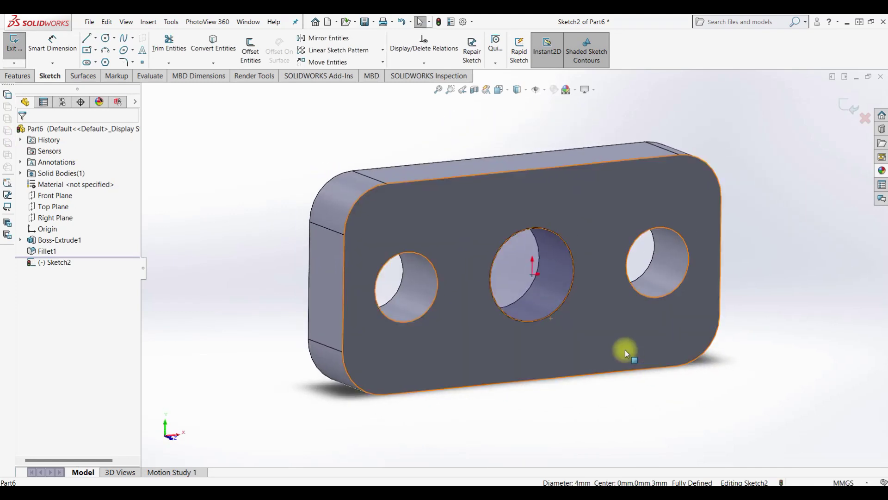
{"action": "left_click", "coordinate": [590, 241]}
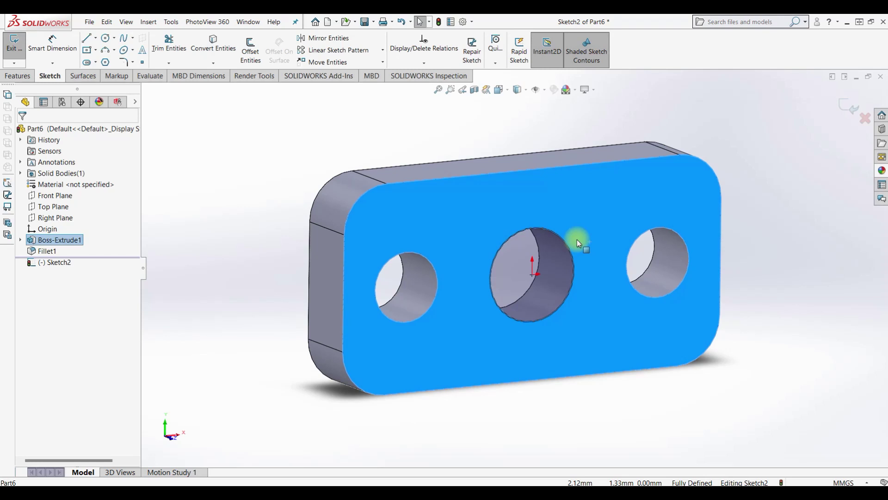
{"action": "key", "text": "ctrl+8"}
Sketch a Ø6 mm circle centred on the middle hole and exit the sketch.
{"action": "left_click", "coordinate": [106, 38]}
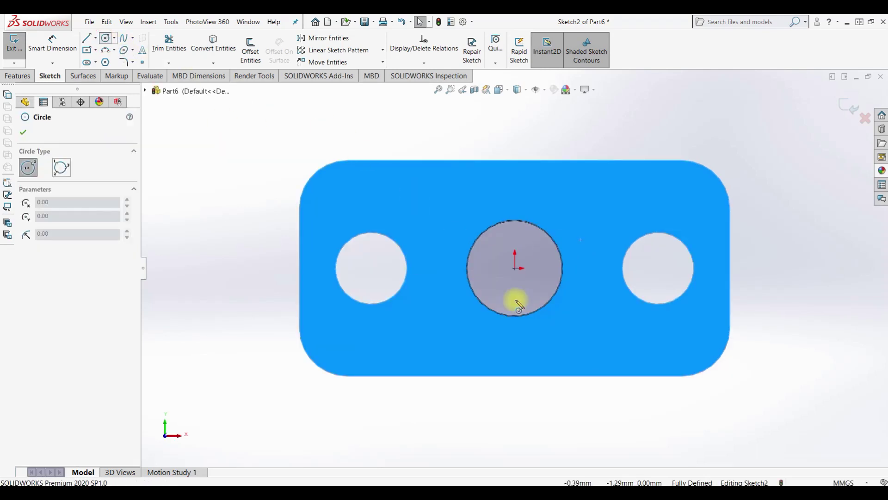
{"action": "left_click", "coordinate": [515, 267]}
{"action": "left_click", "coordinate": [573, 219]}
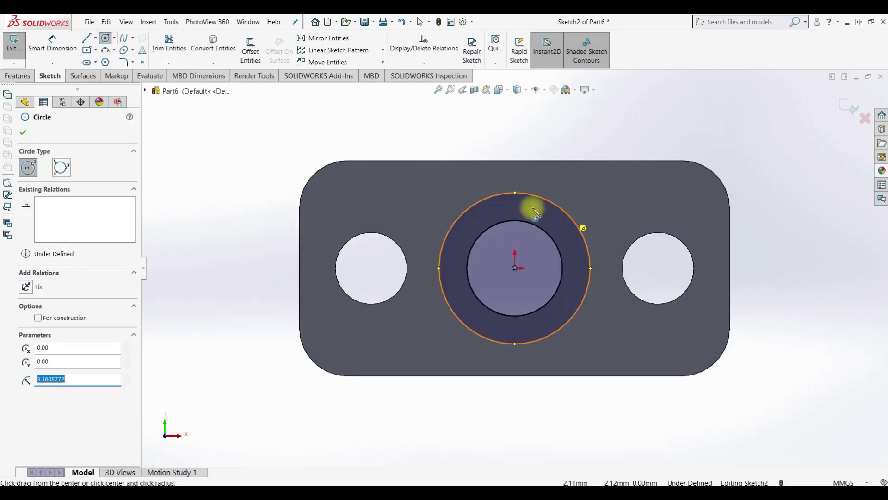
{"action": "left_click", "coordinate": [52, 44]}
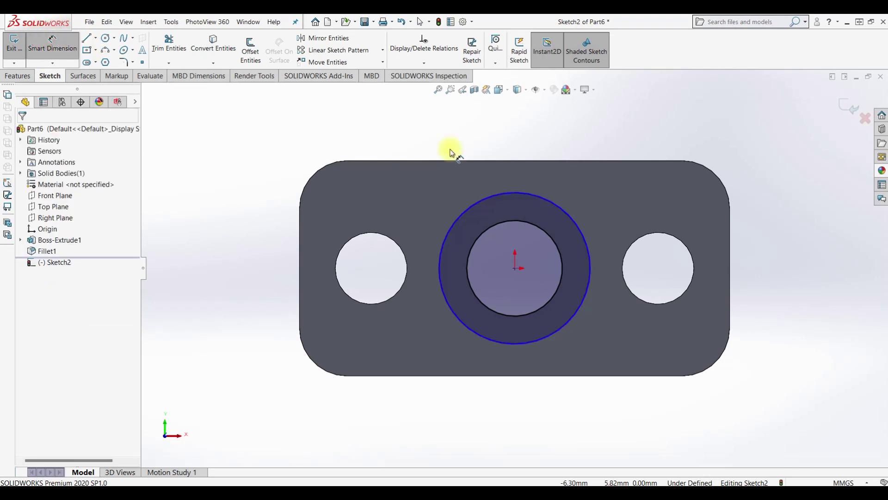
{"action": "left_click", "coordinate": [579, 210]}
{"action": "left_click", "coordinate": [600, 140]}
{"action": "type", "text": "6"}
{"action": "key", "text": "Return"}
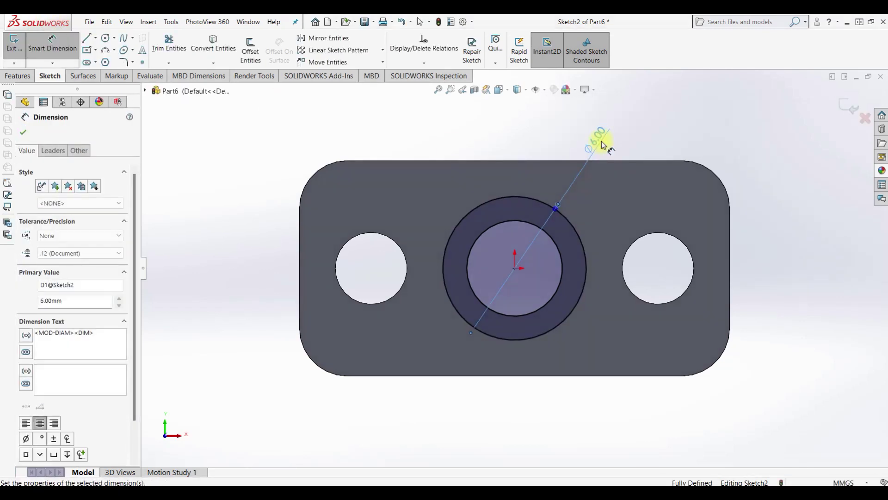
{"action": "left_click", "coordinate": [14, 44]}
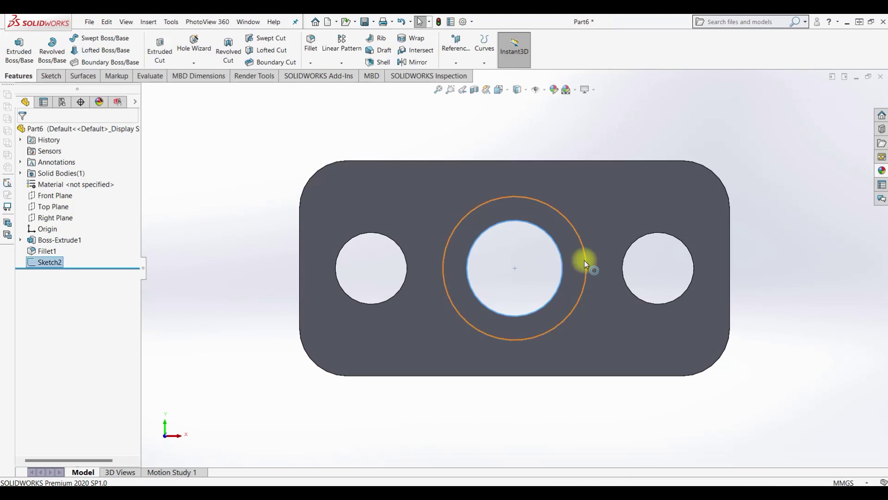
Extrude the Ø6 ring 9 mm into a tube.
{"action": "middle_click_drag", "start_coordinate": [521, 279], "coordinate": [571, 312]}
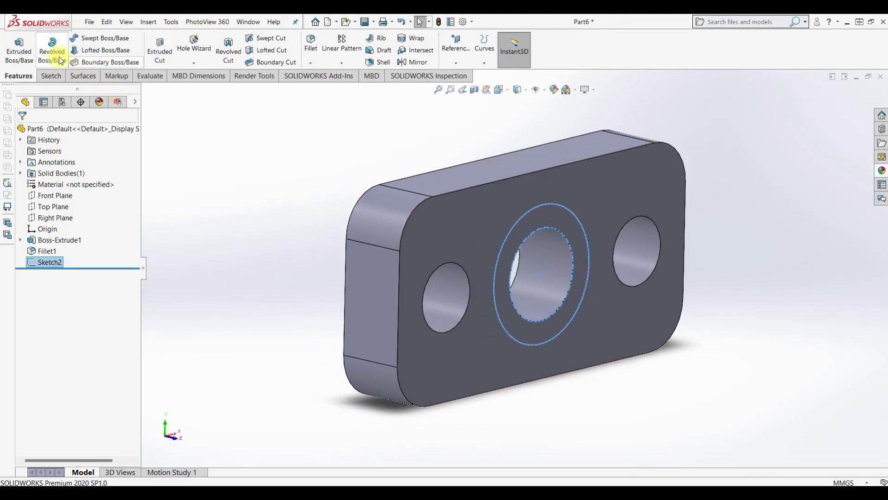
{"action": "left_click", "coordinate": [18, 48]}
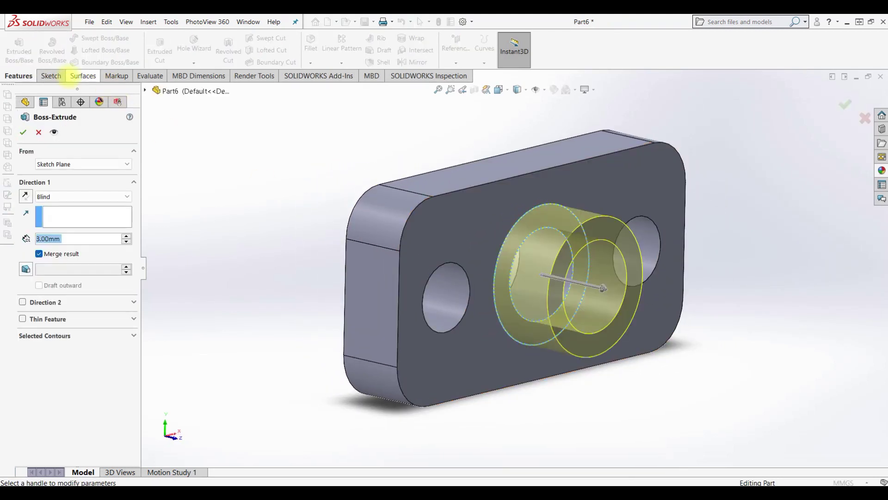
{"action": "type", "text": "9"}
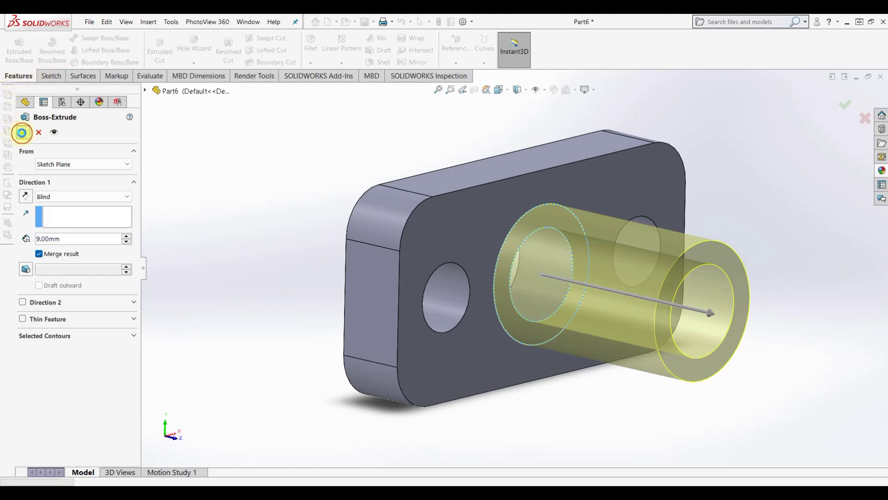
{"action": "left_click", "coordinate": [22, 132]}
{"action": "left_click", "coordinate": [330, 244]}
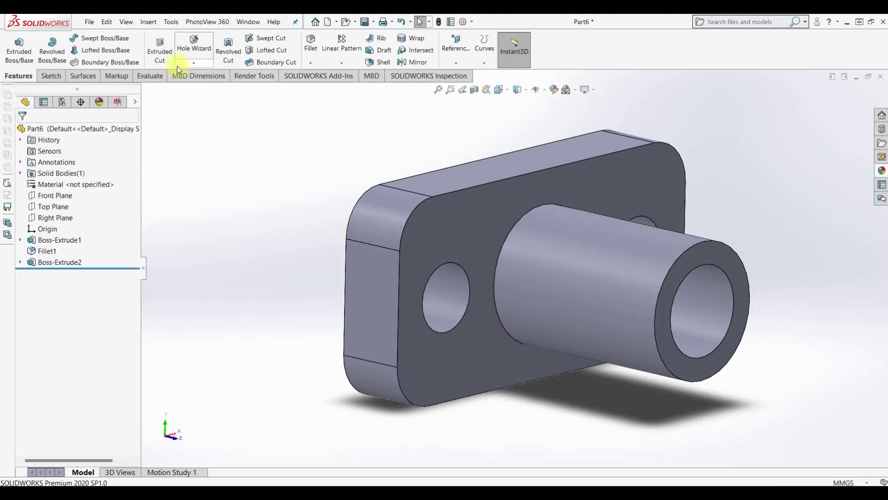
Fillet the boss's base edge and front outer edge with a 0.2 mm radius.
{"action": "left_click", "coordinate": [310, 61]}
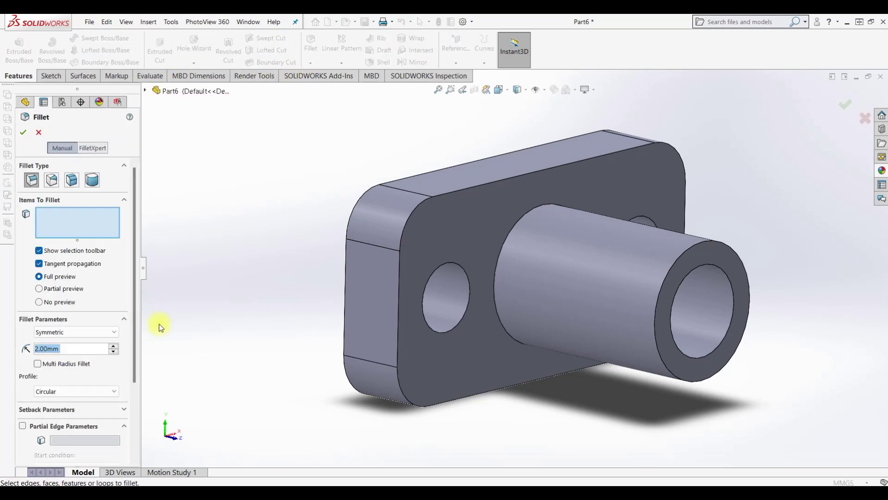
{"action": "key", "text": "Down"}
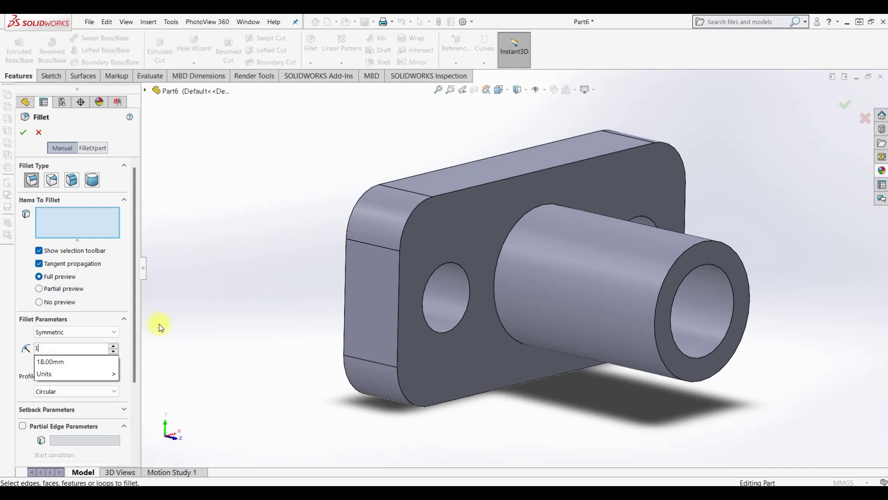
{"action": "left_click", "coordinate": [524, 214]}
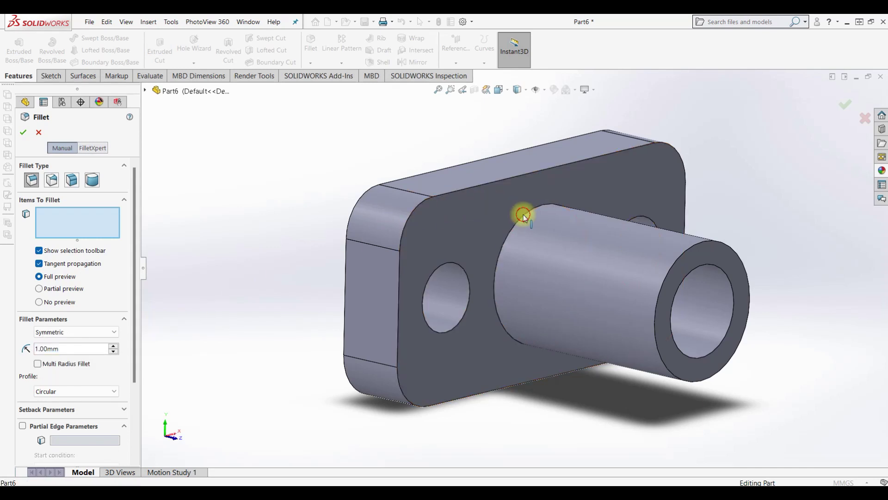
{"action": "type", "text": "0.5"}
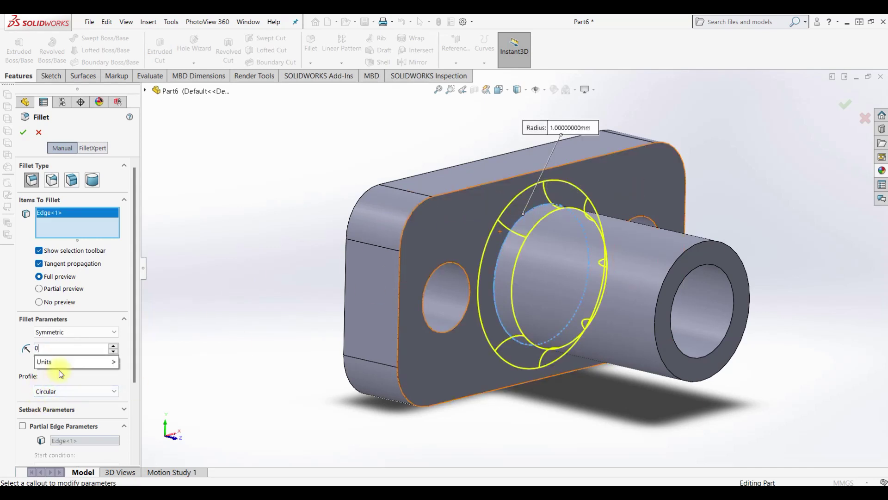
{"action": "key", "text": "Return"}
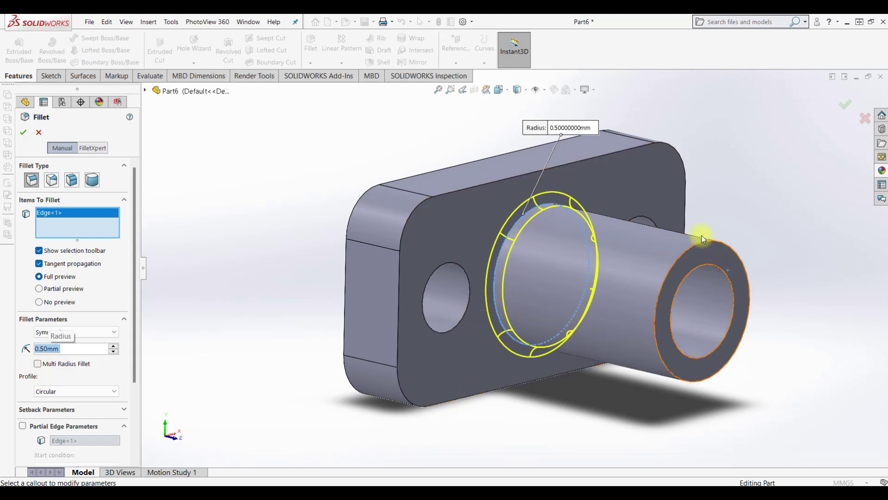
{"action": "left_click", "coordinate": [702, 243]}
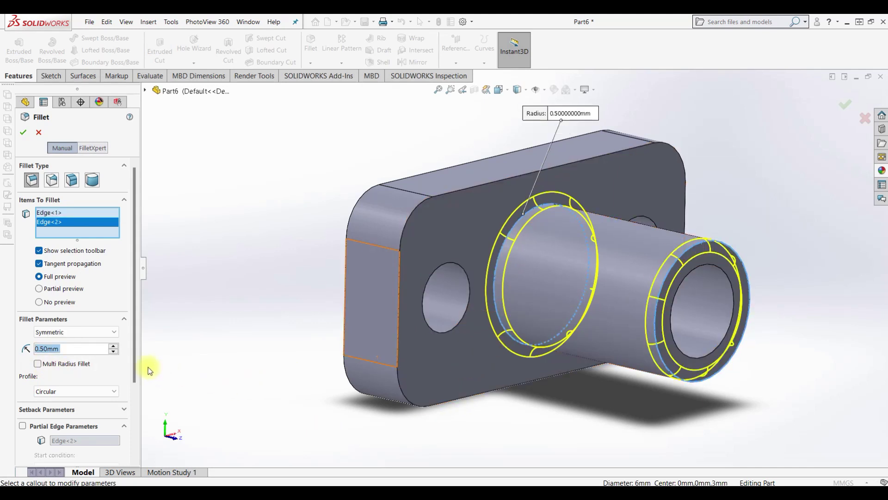
{"action": "type", "text": "0.5"}
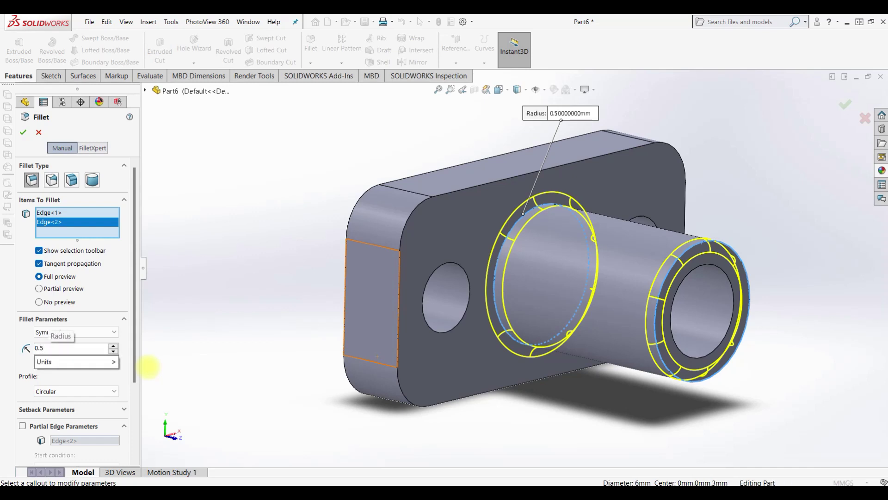
{"action": "key", "text": "BackSpace"}
{"action": "type", "text": "2"}
{"action": "key", "text": "Return"}
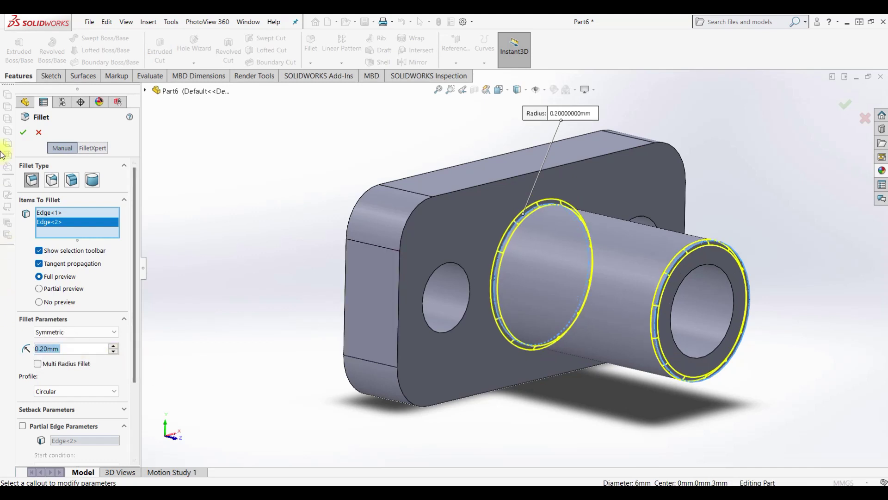
{"action": "left_click", "coordinate": [23, 133]}
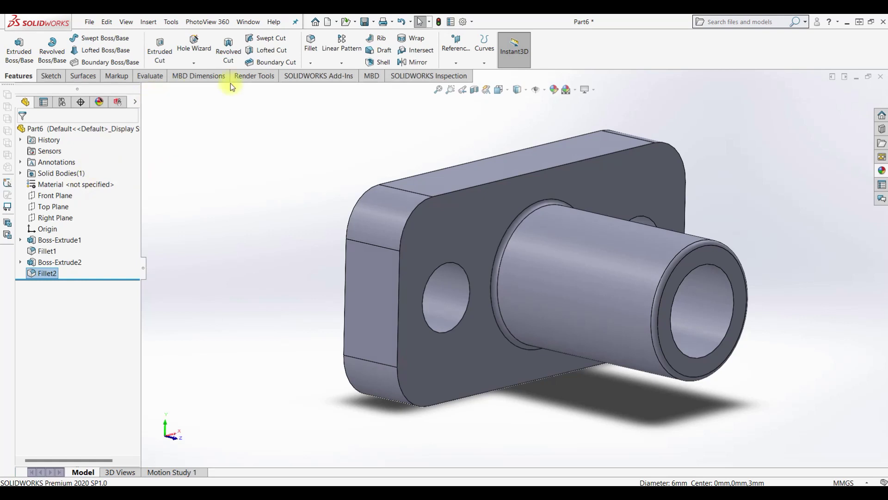
Chamfer the flange plate's rim edge 0.2 mm at 45°.
{"action": "left_click", "coordinate": [315, 65]}
{"action": "left_click", "coordinate": [314, 83]}
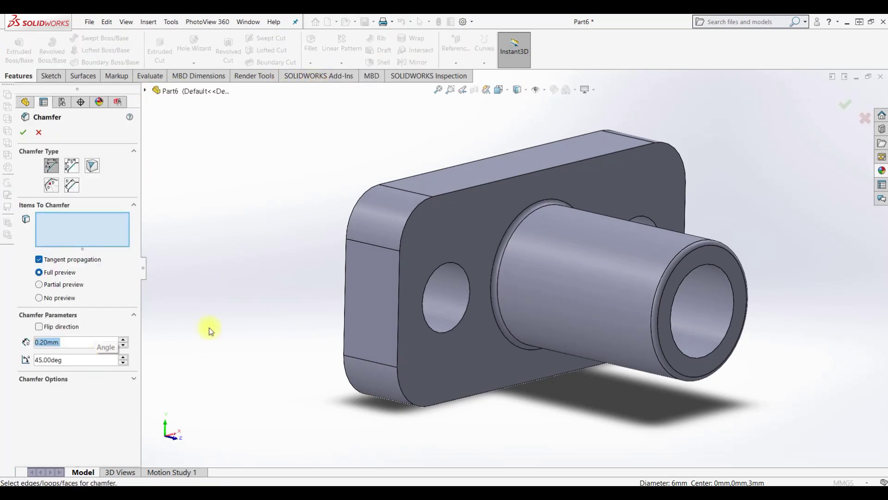
{"action": "left_click", "coordinate": [507, 179]}
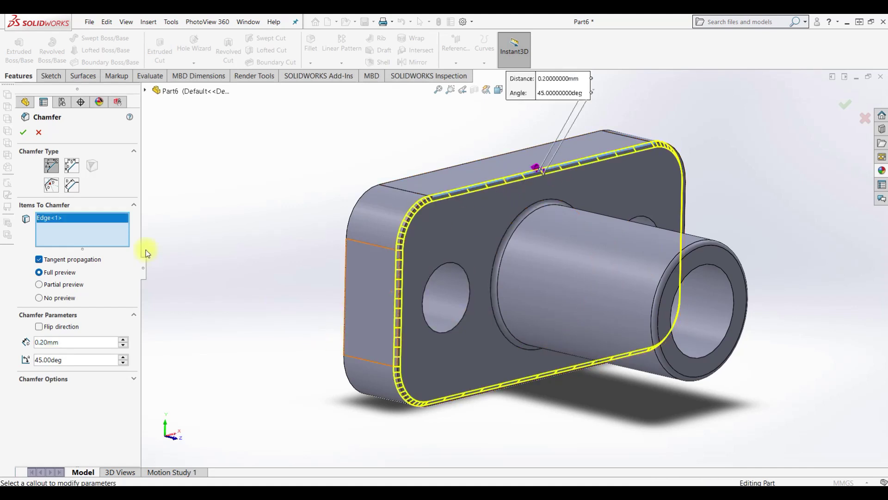
{"action": "middle_click_drag", "start_coordinate": [252, 212], "coordinate": [313, 224]}
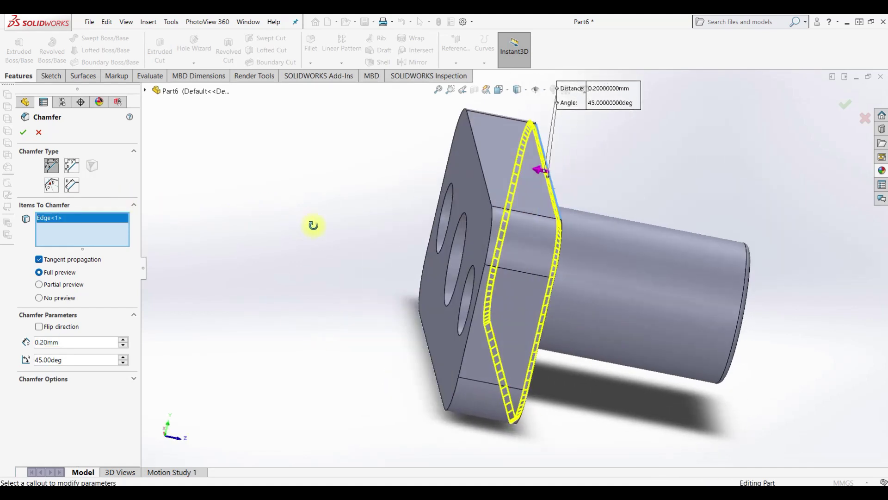
{"action": "left_click", "coordinate": [24, 132]}
{"action": "mouse_move", "coordinate": [289, 259]}
{"action": "middle_mouse_down"}
{"action": "mouse_move", "coordinate": [254, 309]}
{"action": "mouse_move", "coordinate": [281, 290]}
{"action": "middle_mouse_up"}
{"action": "right_click", "coordinate": [89, 188]}
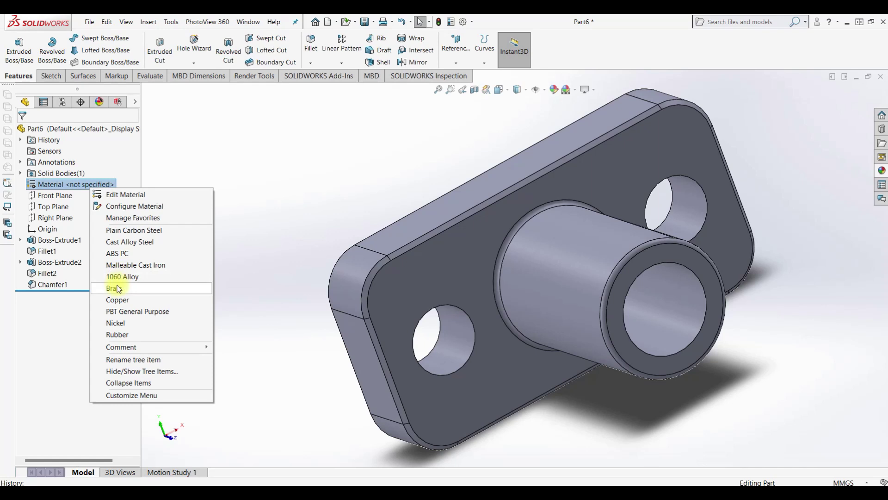
Assign Copper to Part6 and save it as 1-02.7.SLDPRT.
{"action": "left_click", "coordinate": [119, 301]}
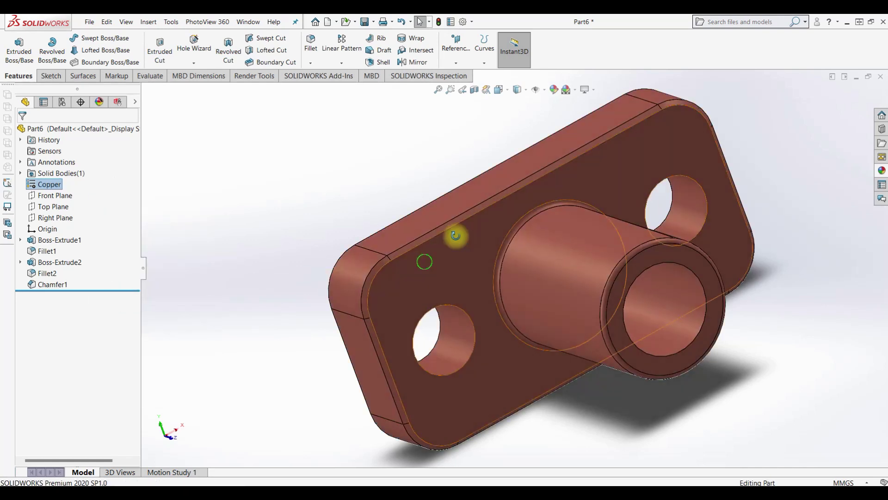
{"action": "middle_click_drag", "start_coordinate": [454, 234], "coordinate": [395, 204]}
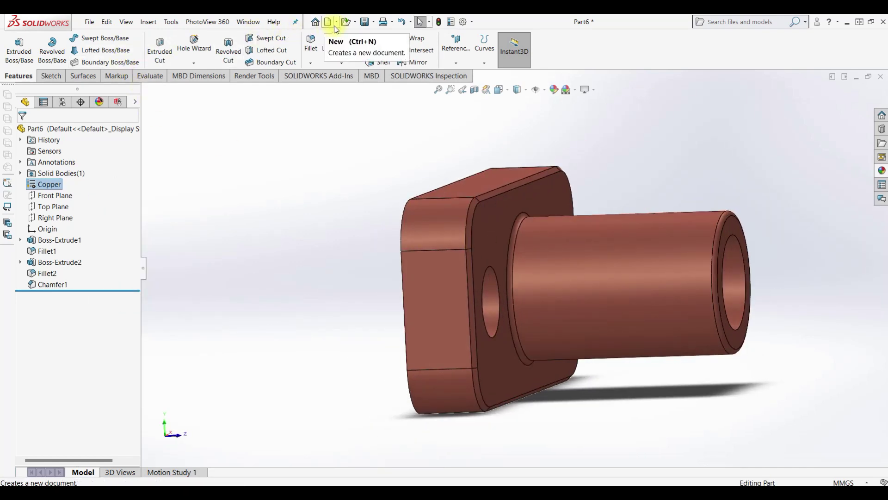
{"action": "left_click", "coordinate": [364, 24]}
{"action": "scroll", "coordinate": [418, 222], "scroll_direction": "down", "scroll_amount": 1}
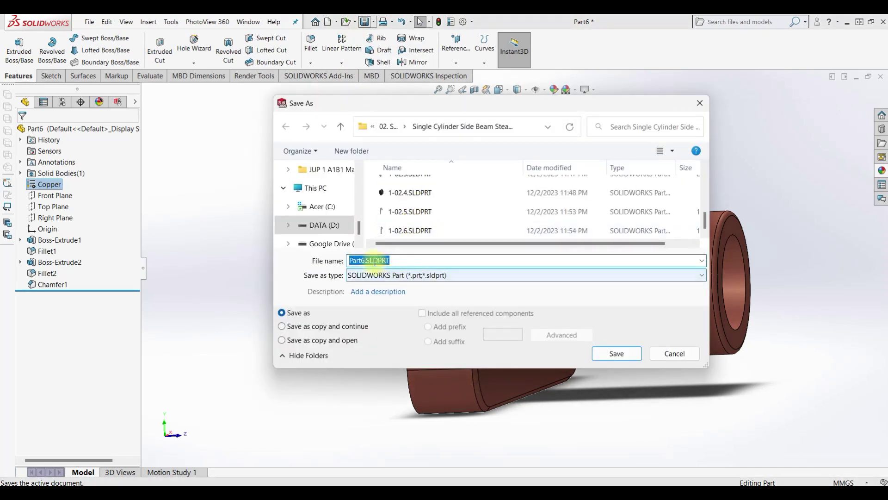
{"action": "left_click", "coordinate": [403, 231]}
{"action": "double_click", "coordinate": [368, 262]}
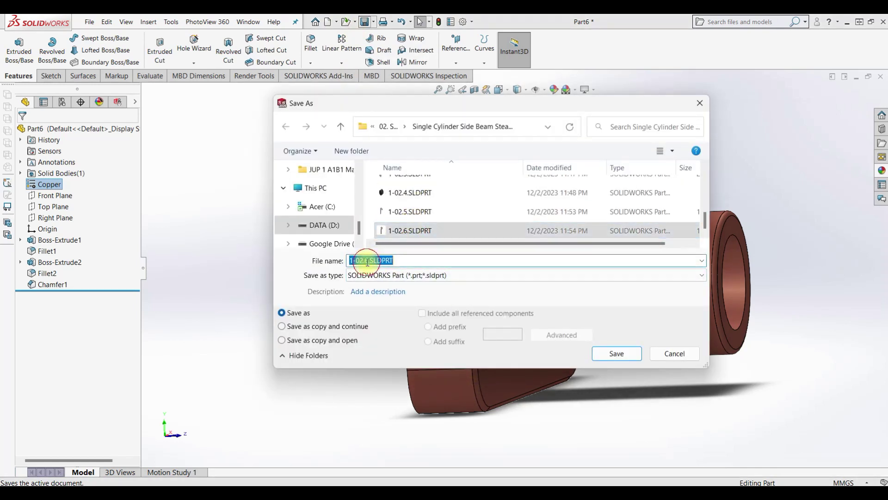
{"action": "double_click", "coordinate": [368, 262]}
{"action": "type", "text": "7"}
{"action": "key", "text": "Return"}
{"action": "scroll", "coordinate": [546, 284], "scroll_direction": "up", "scroll_amount": 3}
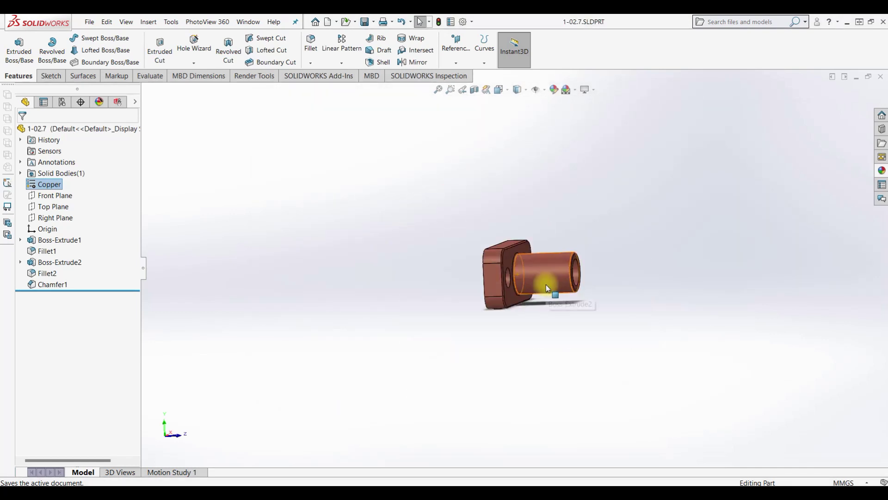
{"action": "scroll", "coordinate": [548, 285], "scroll_direction": "up", "scroll_amount": 2}
{"action": "middle_click_drag", "start_coordinate": [551, 283], "coordinate": [476, 311]}
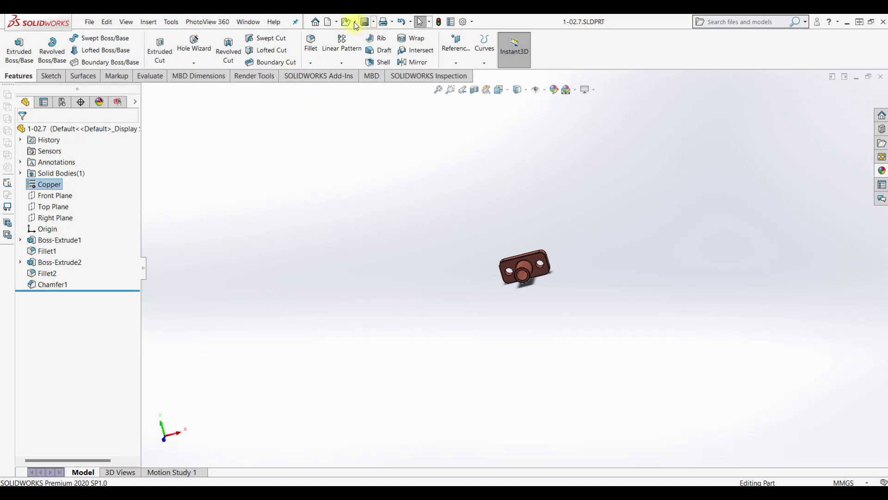
{"action": "left_click", "coordinate": [331, 24]}
Create a new assembly with part 1-02.1 placed as the fixed base component.
{"action": "left_click", "coordinate": [340, 241]}
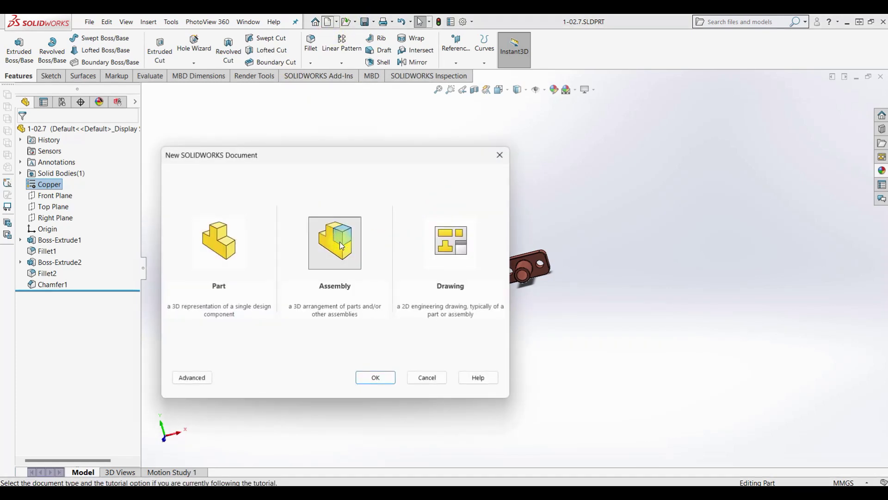
{"action": "left_click", "coordinate": [386, 377]}
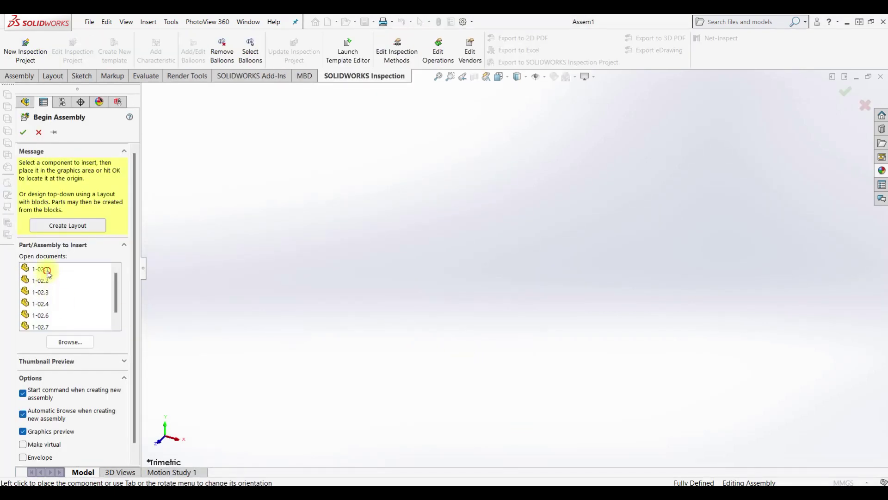
{"action": "left_click", "coordinate": [47, 269]}
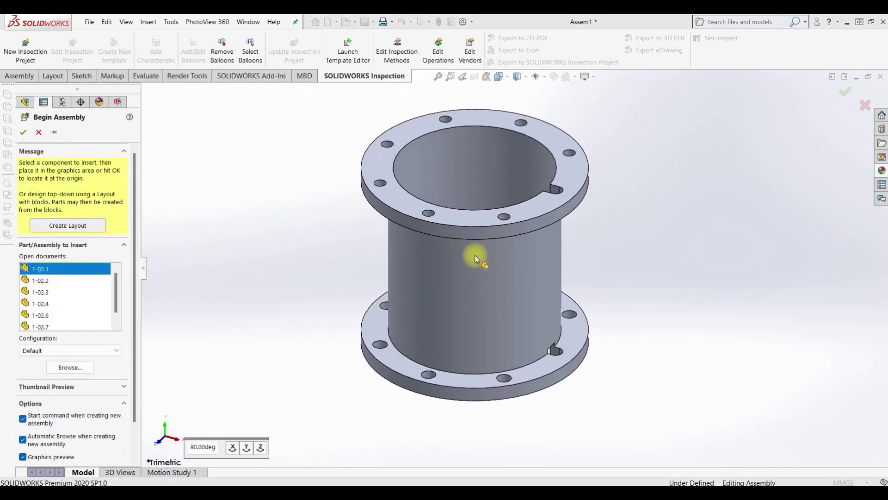
{"action": "left_click", "coordinate": [475, 256]}
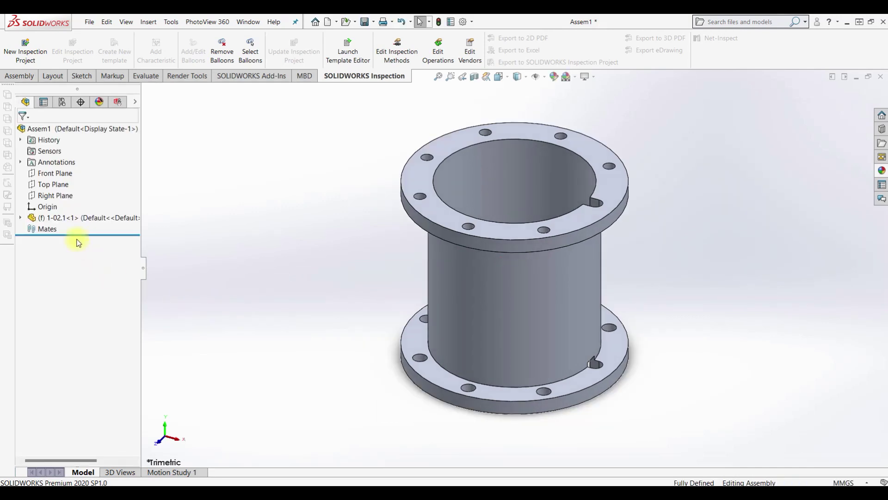
Insert part 1-02.2 beside the flanged cylinder.
{"action": "left_click", "coordinate": [21, 76]}
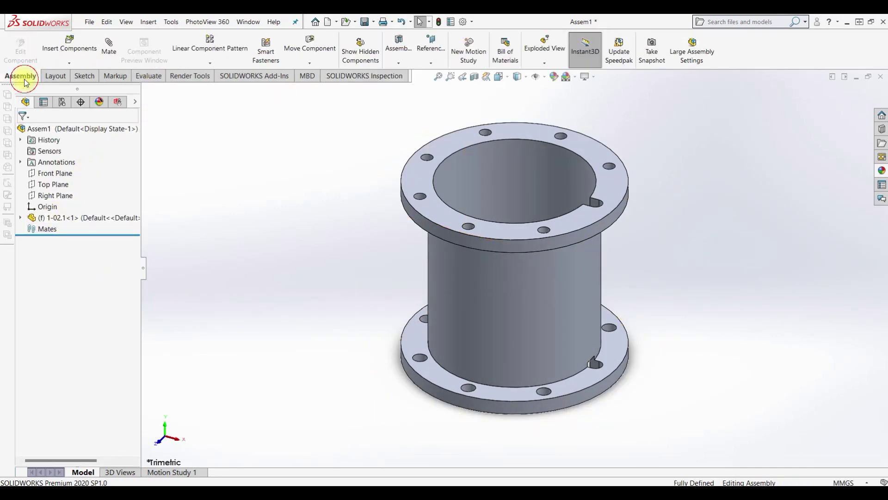
{"action": "left_click", "coordinate": [68, 42]}
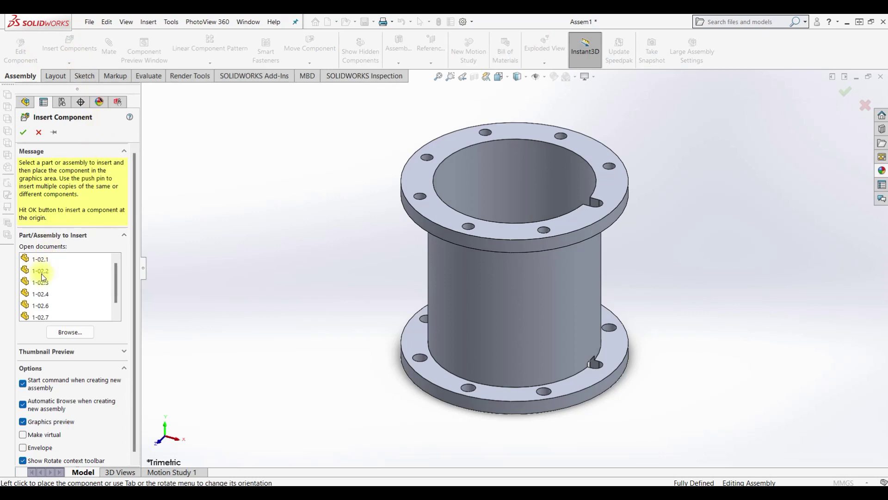
{"action": "left_click", "coordinate": [42, 272]}
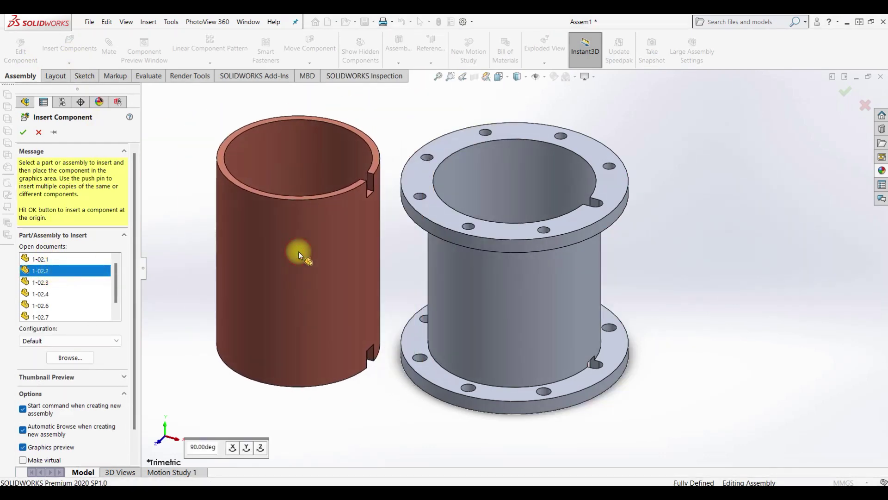
{"action": "left_click", "coordinate": [299, 251]}
Mate sleeve 1-02.2 concentric in the flange bore with its notch coincident to the slot.
{"action": "left_click", "coordinate": [109, 44]}
{"action": "left_click", "coordinate": [255, 264]}
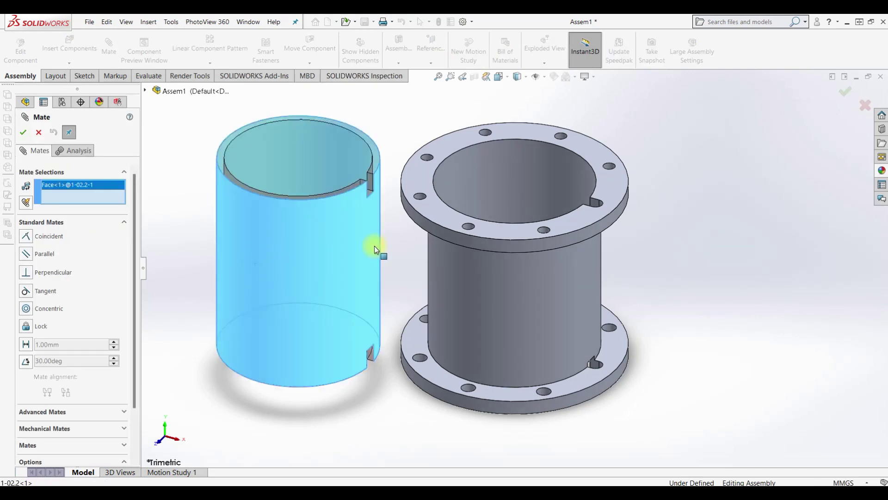
{"action": "left_click", "coordinate": [509, 191]}
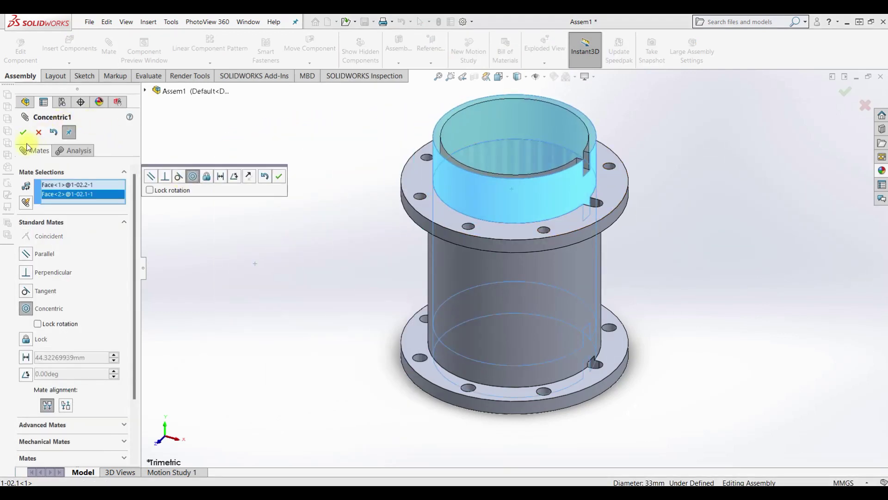
{"action": "left_click", "coordinate": [24, 132]}
{"action": "scroll", "coordinate": [540, 183], "scroll_direction": "down", "scroll_amount": 2}
{"action": "scroll", "coordinate": [578, 173], "scroll_direction": "down", "scroll_amount": 2}
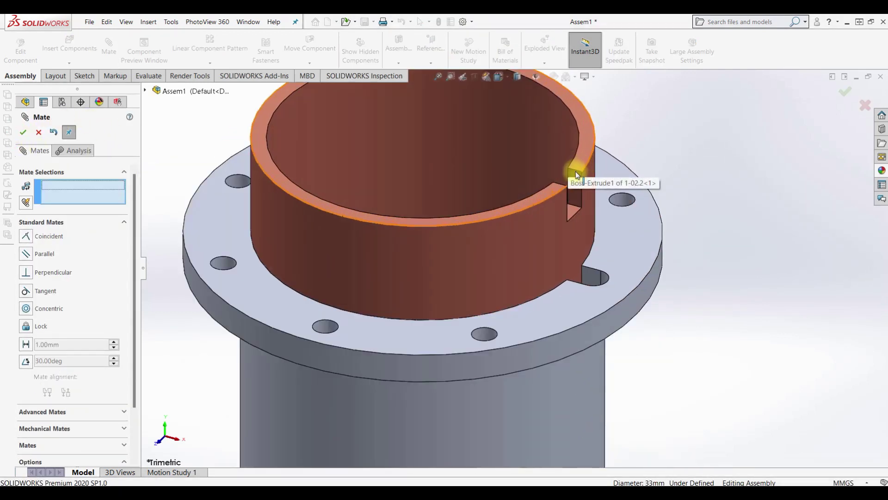
{"action": "left_click", "coordinate": [576, 177]}
{"action": "left_click", "coordinate": [592, 277]}
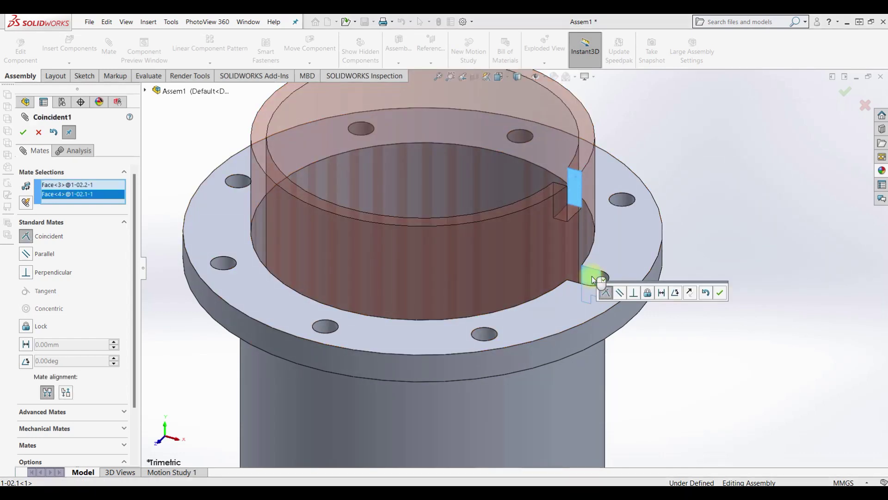
{"action": "left_click", "coordinate": [720, 292]}
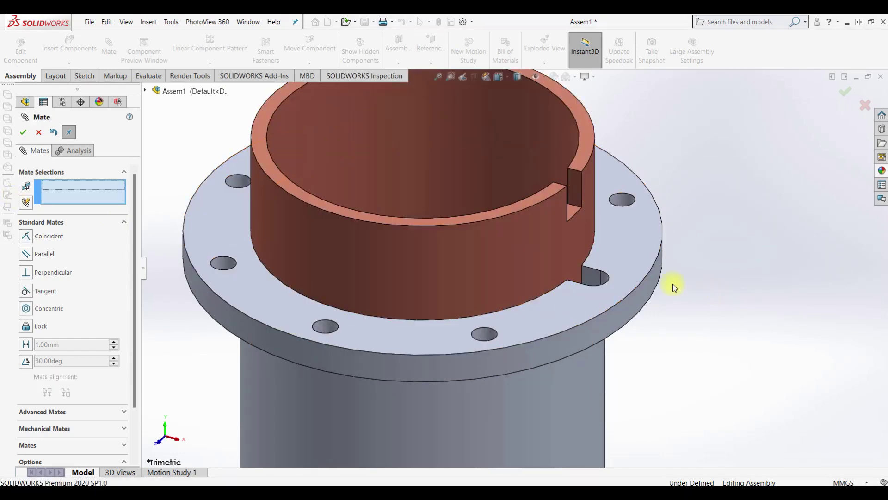
Make the sleeve's top rim flush with the flange top, then choose 1-02.3 to insert.
{"action": "left_click", "coordinate": [589, 147]}
{"action": "left_click", "coordinate": [612, 243]}
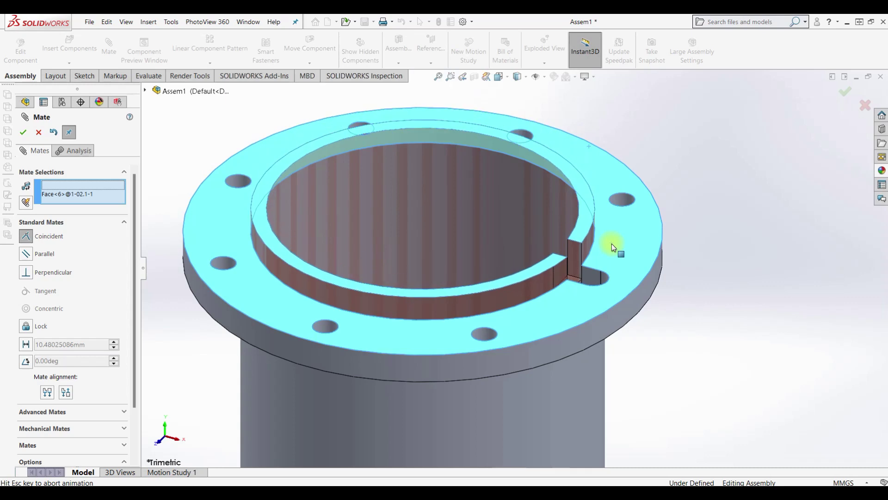
{"action": "left_click", "coordinate": [30, 135]}
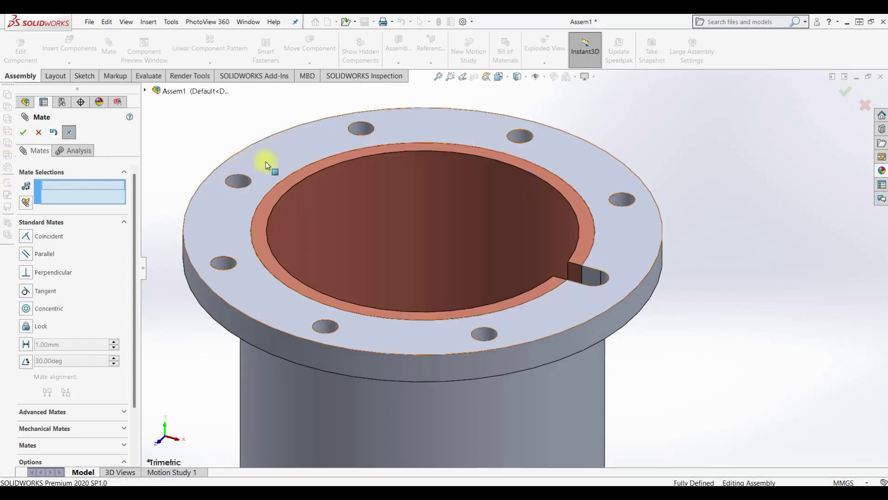
{"action": "scroll", "coordinate": [668, 298], "scroll_direction": "down", "scroll_amount": 3}
{"action": "scroll", "coordinate": [667, 298], "scroll_direction": "up", "scroll_amount": 4}
{"action": "scroll", "coordinate": [667, 299], "scroll_direction": "up", "scroll_amount": 3}
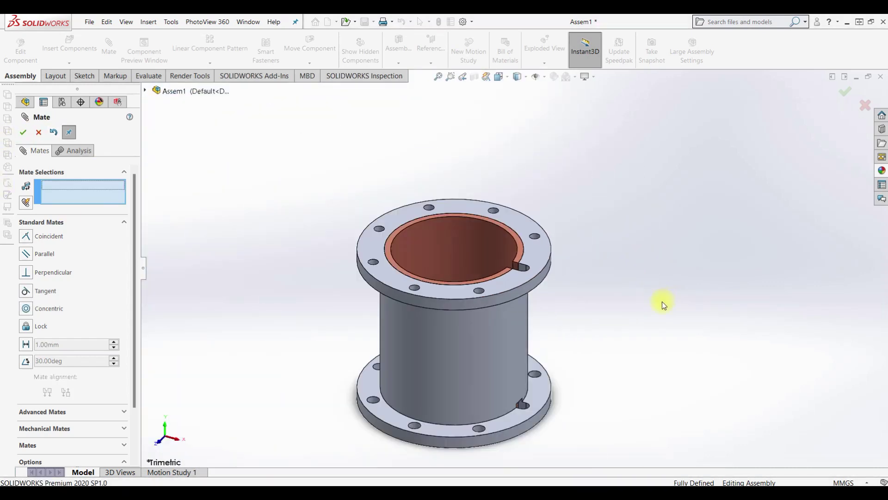
{"action": "left_click", "coordinate": [23, 133]}
{"action": "left_click", "coordinate": [67, 46]}
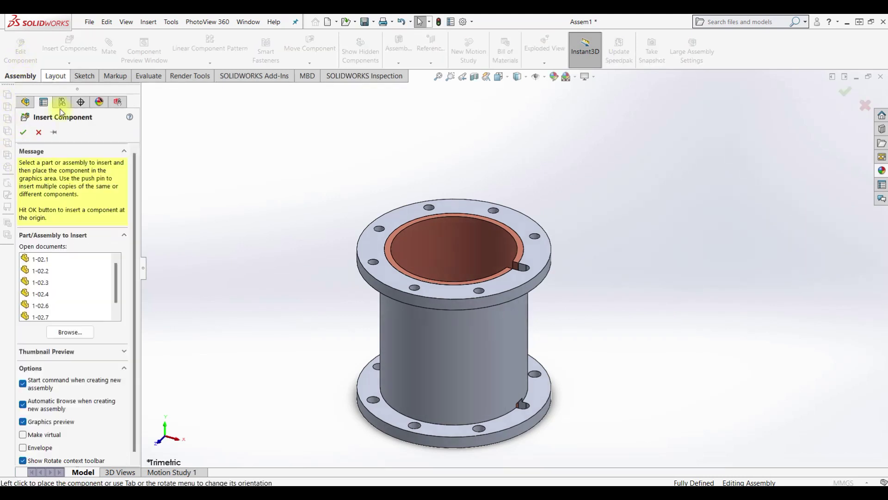
{"action": "left_click", "coordinate": [43, 281]}
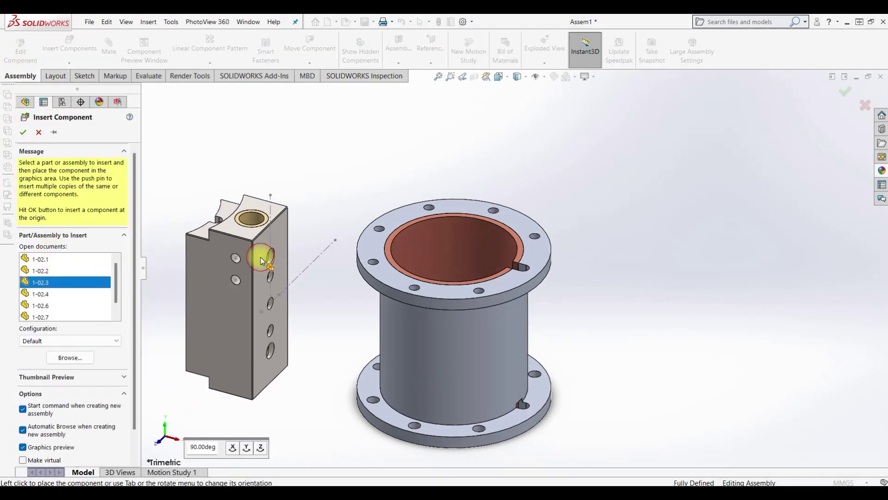
Place block 1-02.3, then insert parts 1-02.4, 1-02.6 and 1-02.7 around the cylinder.
{"action": "left_click", "coordinate": [260, 257]}
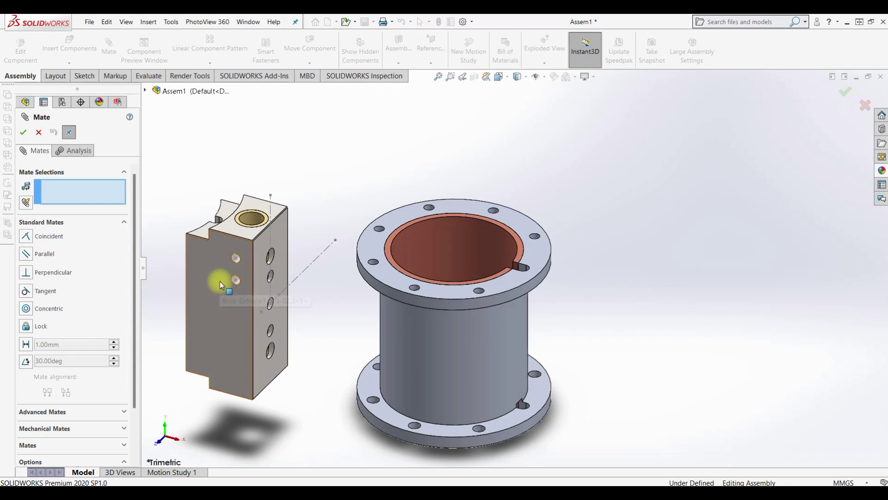
{"action": "key", "text": "Escape"}
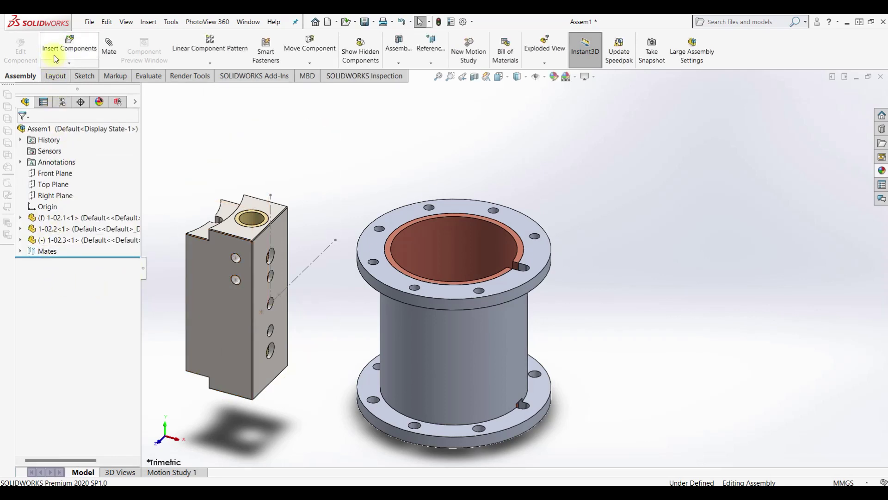
{"action": "left_click", "coordinate": [56, 59]}
{"action": "left_click", "coordinate": [46, 293]}
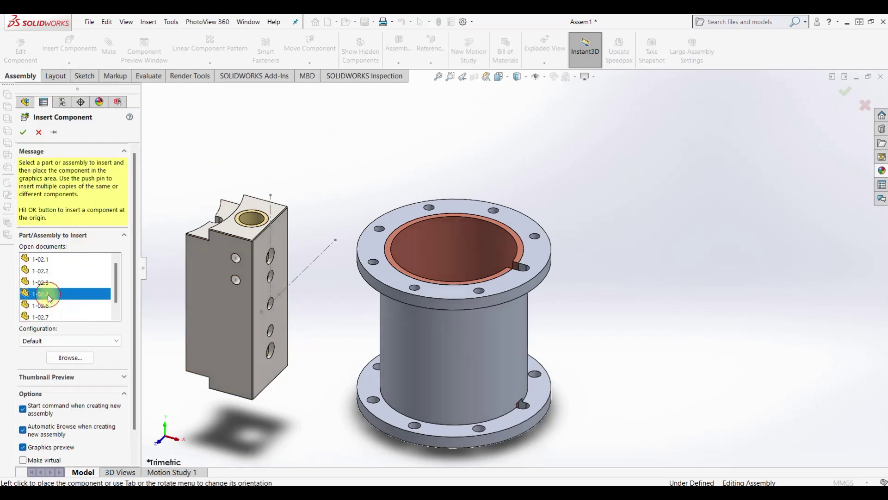
{"action": "left_click", "coordinate": [41, 305], "text": "ctrl"}
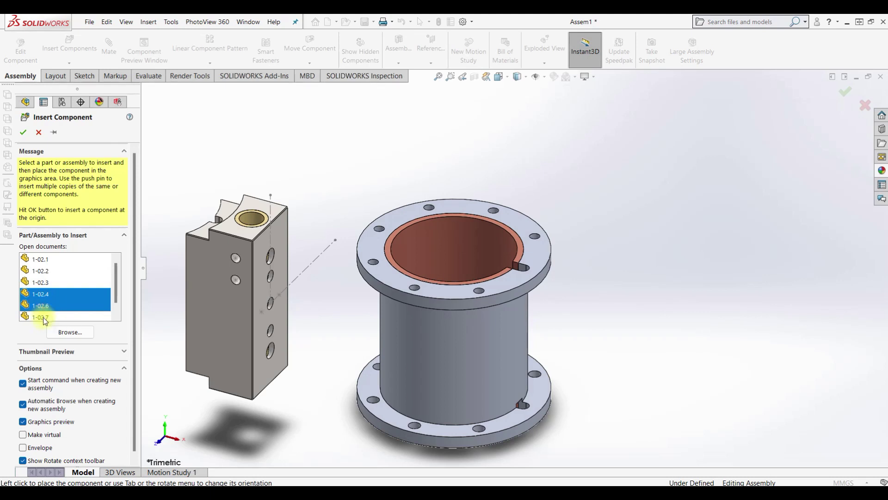
{"action": "left_click", "coordinate": [43, 318], "text": "ctrl"}
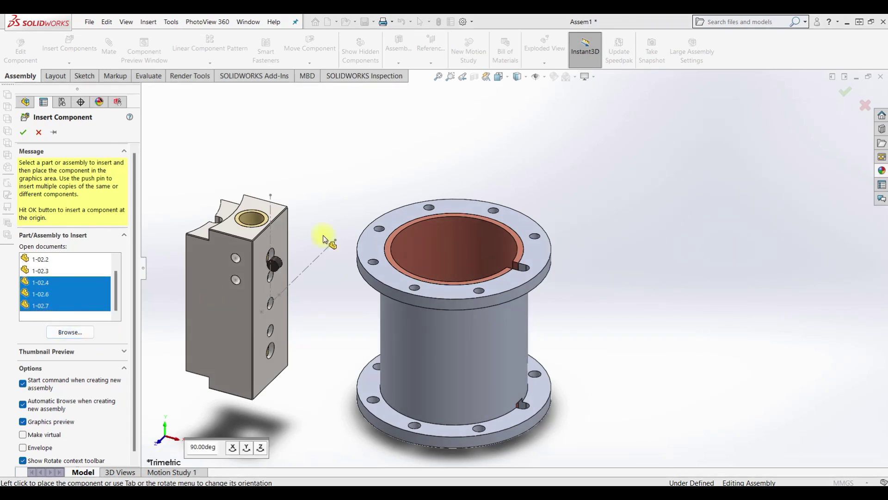
{"action": "left_click", "coordinate": [368, 177]}
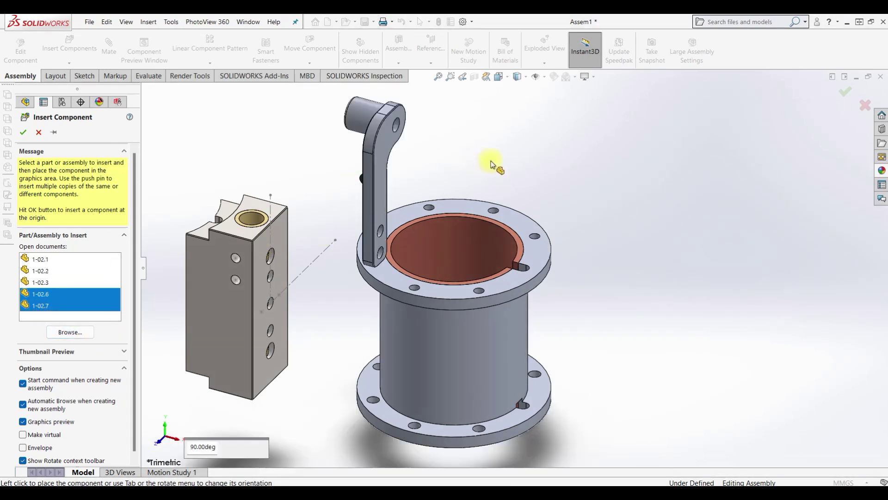
{"action": "left_click", "coordinate": [690, 287]}
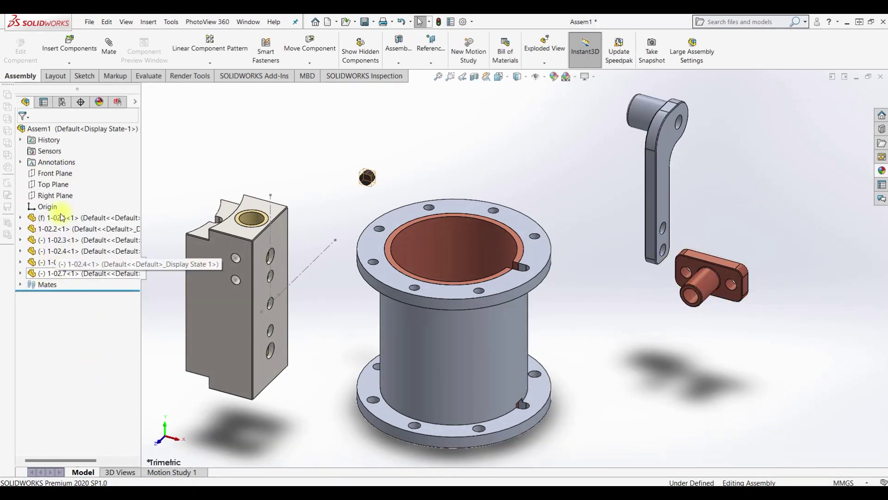
Start another component insertion and browse for a part file on disk.
{"action": "left_click", "coordinate": [58, 58]}
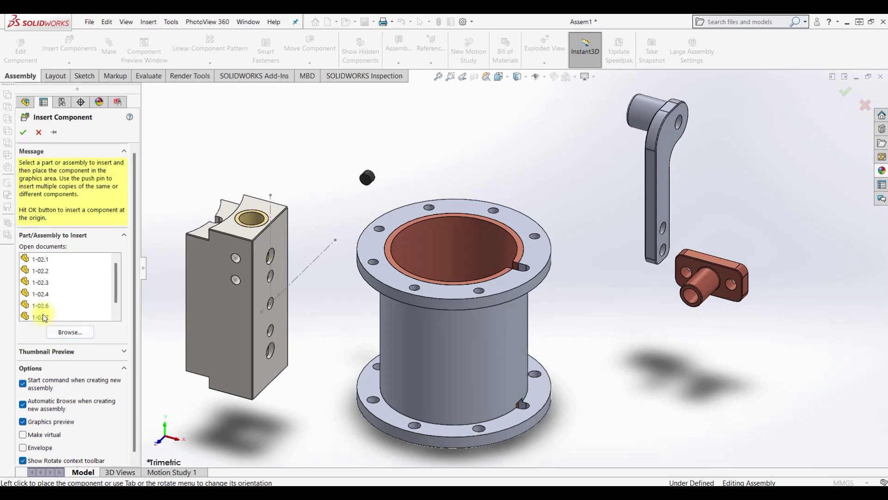
{"action": "left_click", "coordinate": [70, 332]}
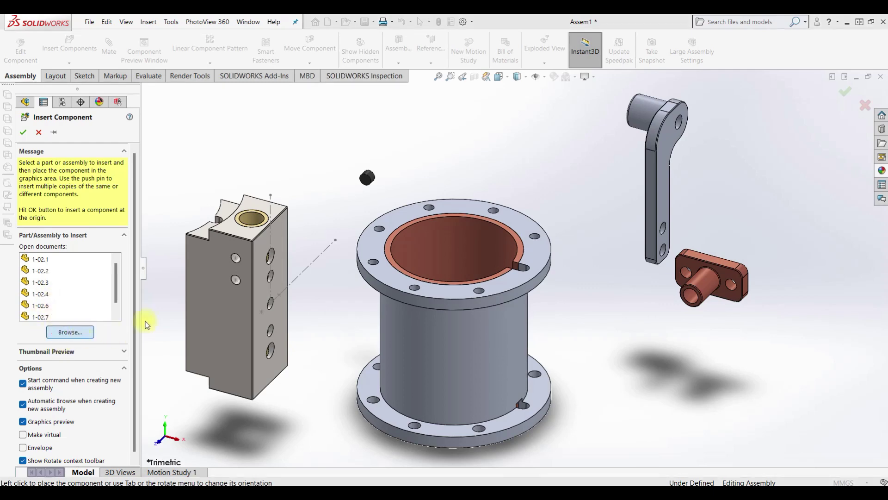
{"action": "scroll", "coordinate": [176, 199], "scroll_direction": "down", "scroll_amount": 3}
Open 1-02.5.SLDPRT for placement, then cancel the insertion.
{"action": "left_click", "coordinate": [146, 171]}
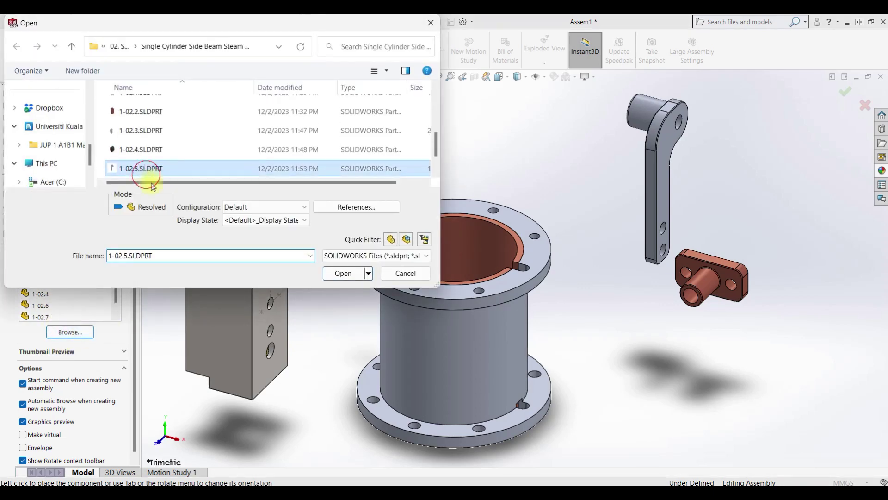
{"action": "left_click", "coordinate": [338, 273]}
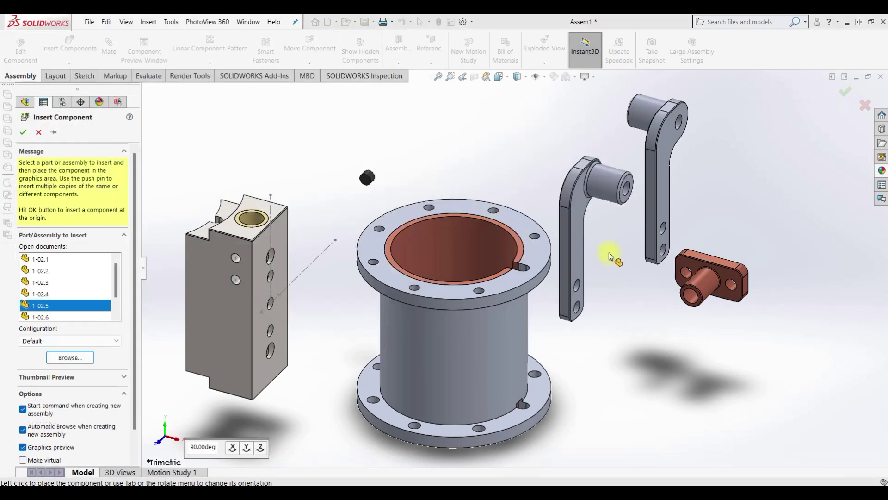
{"action": "key", "text": "Escape"}
{"action": "scroll", "coordinate": [454, 352], "scroll_direction": "up", "scroll_amount": 2}
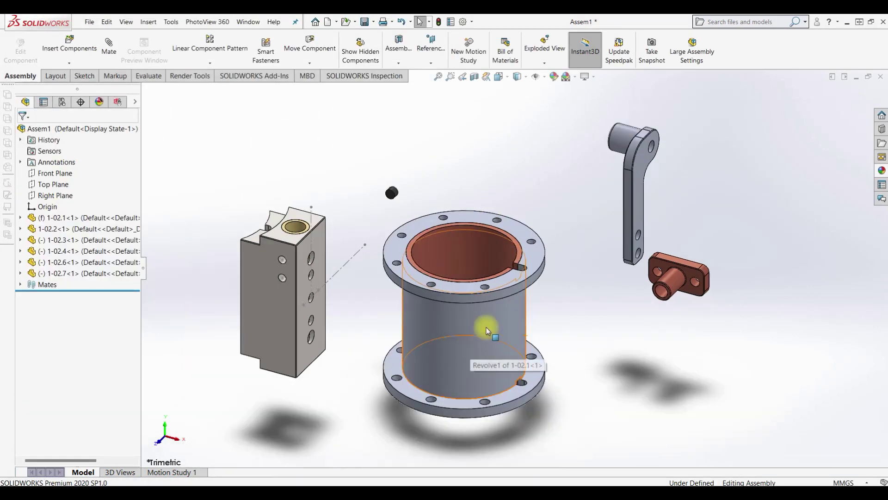
Re-insert 1-02.5.SLDPRT from the project folder and place it beside the other arm.
{"action": "left_click", "coordinate": [78, 51]}
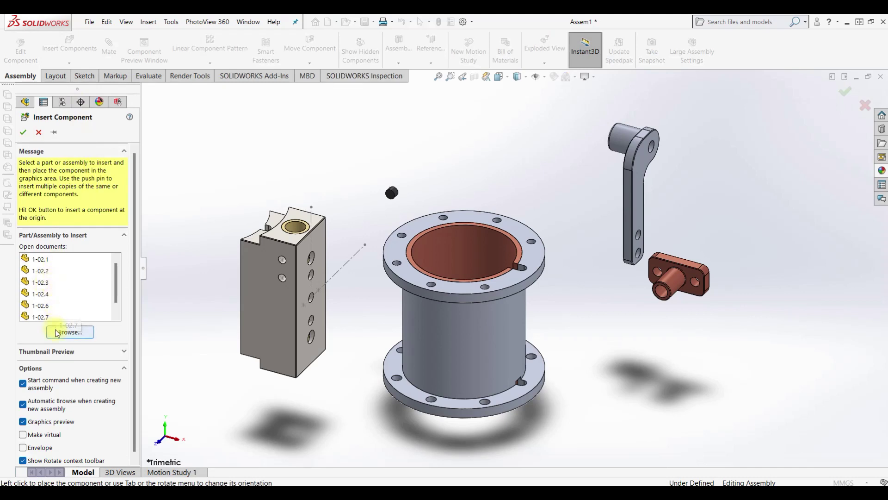
{"action": "left_click", "coordinate": [70, 331]}
{"action": "left_click", "coordinate": [139, 183]}
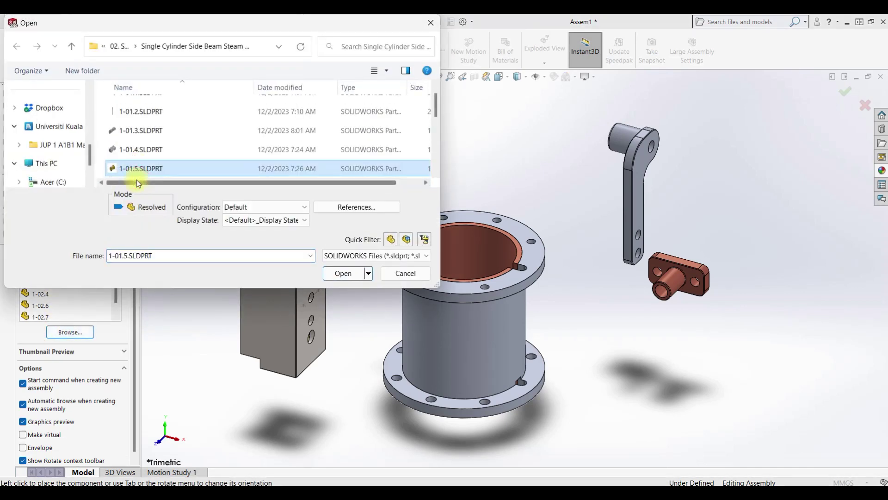
{"action": "scroll", "coordinate": [140, 169], "scroll_direction": "down", "scroll_amount": 4}
{"action": "left_click", "coordinate": [142, 137]}
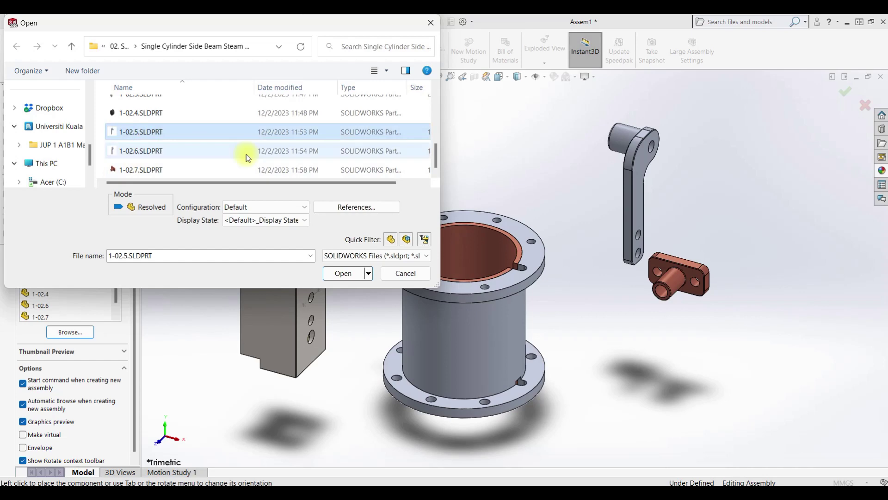
{"action": "left_click", "coordinate": [344, 273]}
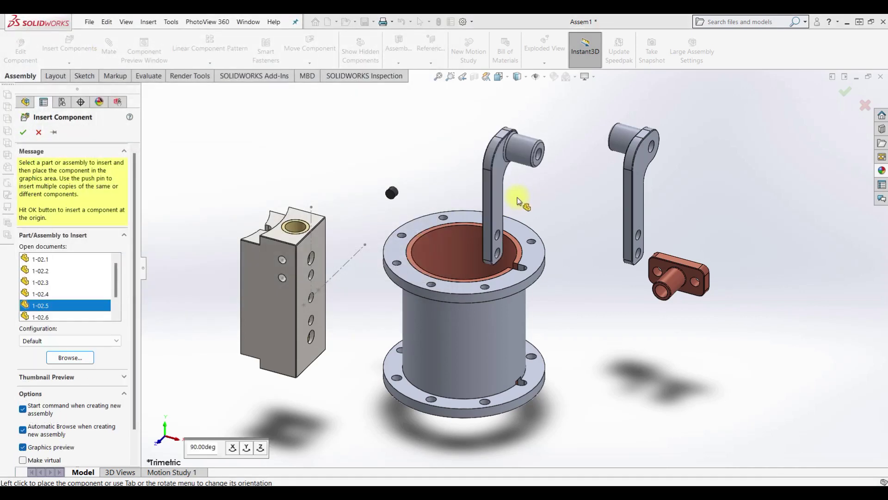
{"action": "left_click", "coordinate": [638, 307]}
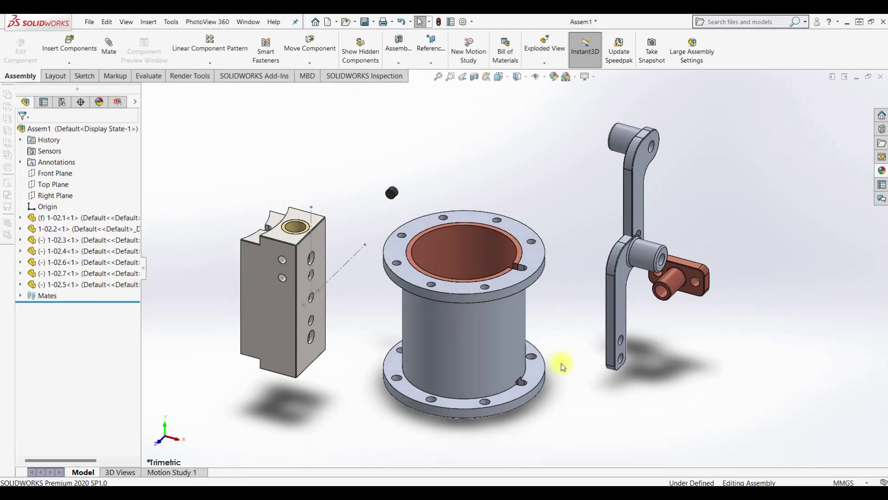
{"action": "mouse_move", "coordinate": [570, 366]}
{"action": "middle_mouse_down"}
{"action": "mouse_move", "coordinate": [460, 401]}
{"action": "mouse_move", "coordinate": [539, 411]}
{"action": "middle_mouse_up"}
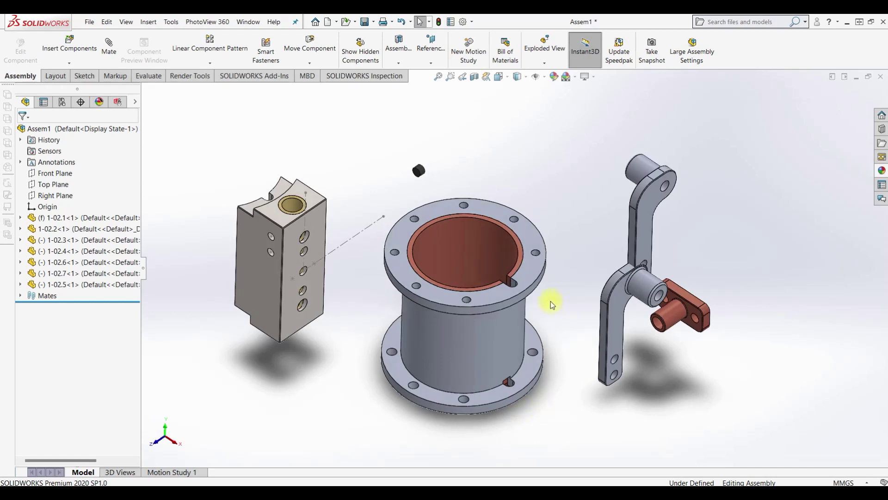
{"action": "mouse_move", "coordinate": [334, 260]}
{"action": "middle_mouse_down"}
{"action": "mouse_move", "coordinate": [334, 250]}
{"action": "mouse_move", "coordinate": [338, 278]}
{"action": "middle_mouse_up"}
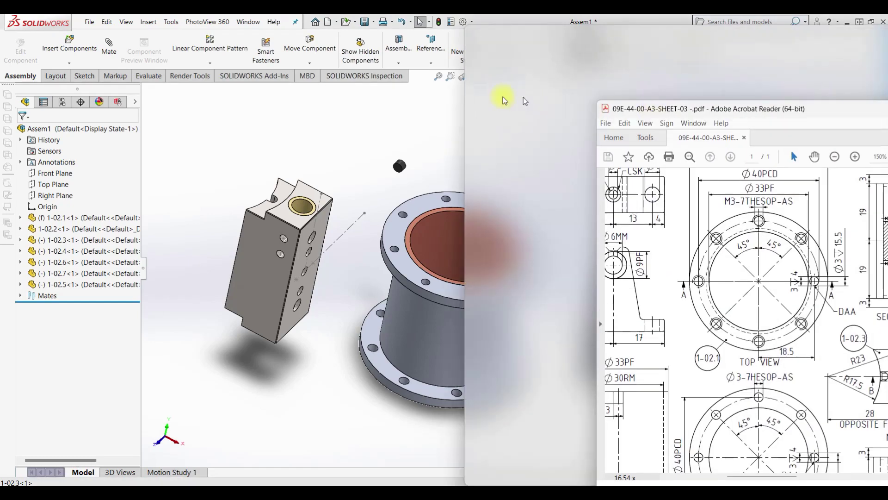
Maximize the 09E-44-00-A3-SHEET-03 PDF, zoom out to 69.1% to review it, then return to SOLIDWORKS.
{"action": "left_click_drag", "start_coordinate": [887, 99], "coordinate": [332, 88]}
{"action": "double_click", "coordinate": [331, 88]}
{"action": "scroll", "coordinate": [495, 248], "scroll_direction": "up", "scroll_amount": 2}
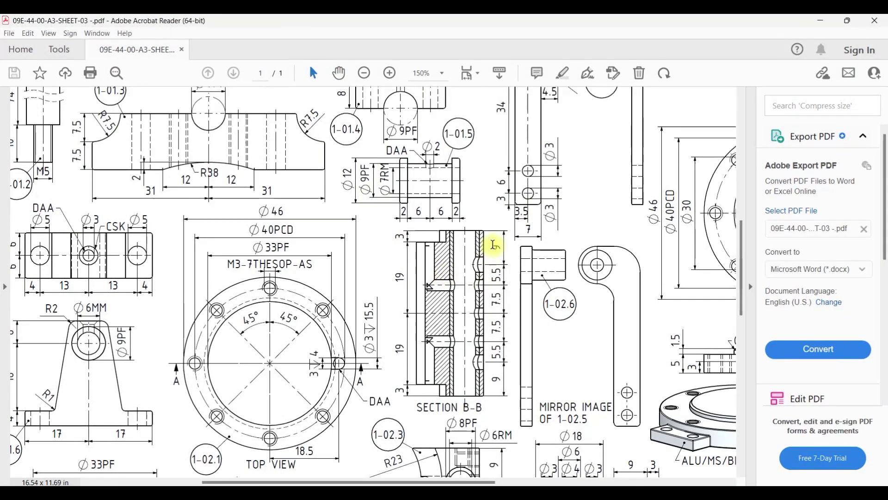
{"action": "scroll", "coordinate": [505, 248], "scroll_direction": "up", "scroll_amount": 2}
{"action": "scroll", "coordinate": [509, 249], "scroll_direction": "up", "scroll_amount": 1}
{"action": "scroll", "coordinate": [509, 250], "scroll_direction": "down", "scroll_amount": 2, "text": "ctrl"}
{"action": "scroll", "coordinate": [509, 250], "scroll_direction": "down", "scroll_amount": 1, "text": "ctrl"}
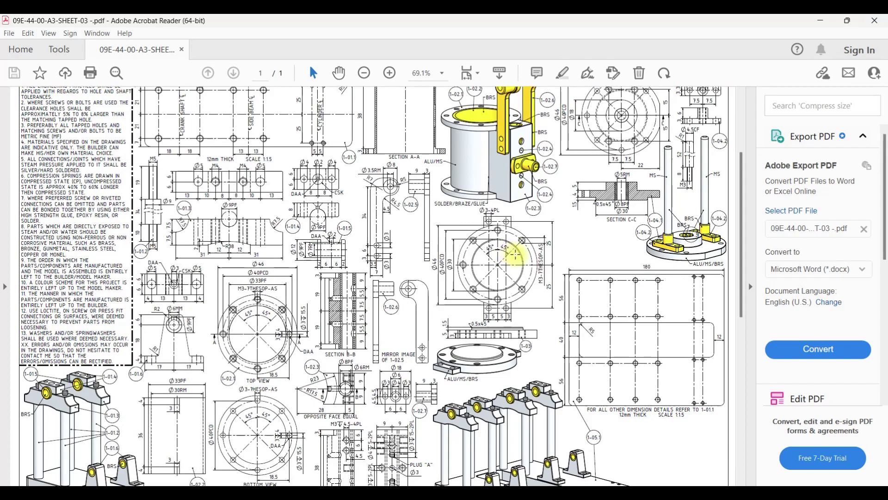
{"action": "scroll", "coordinate": [509, 250], "scroll_direction": "down", "scroll_amount": 1, "text": "ctrl"}
{"action": "scroll", "coordinate": [509, 250], "scroll_direction": "down", "scroll_amount": 1, "text": "ctrl"}
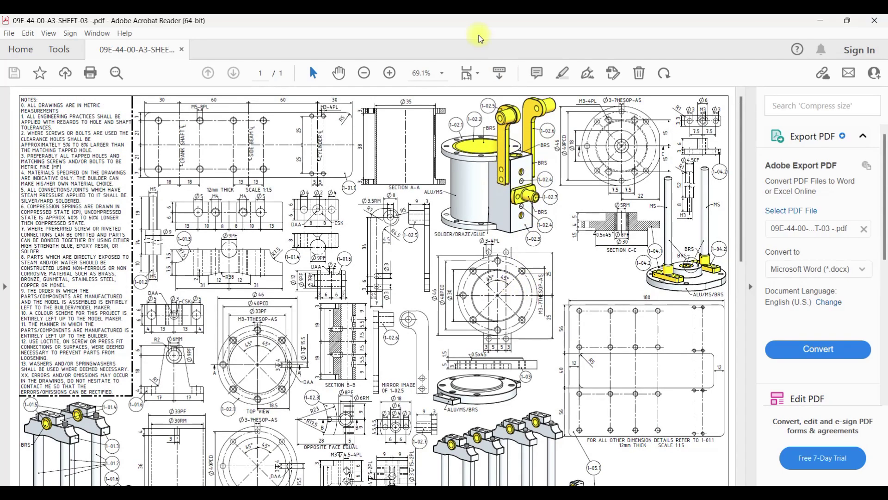
{"action": "double_click", "coordinate": [379, 24]}
{"action": "key", "text": "alt+Tab"}
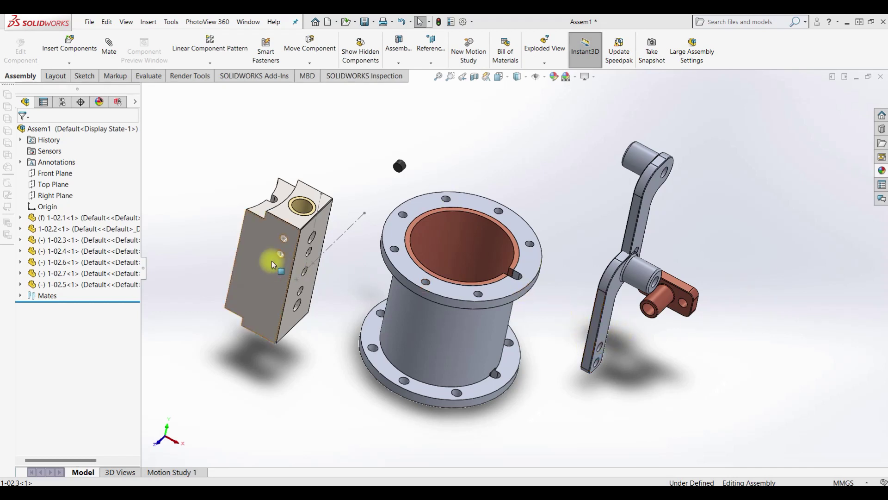
Mate the block's hole concentric with the cylinder.
{"action": "left_click", "coordinate": [111, 56]}
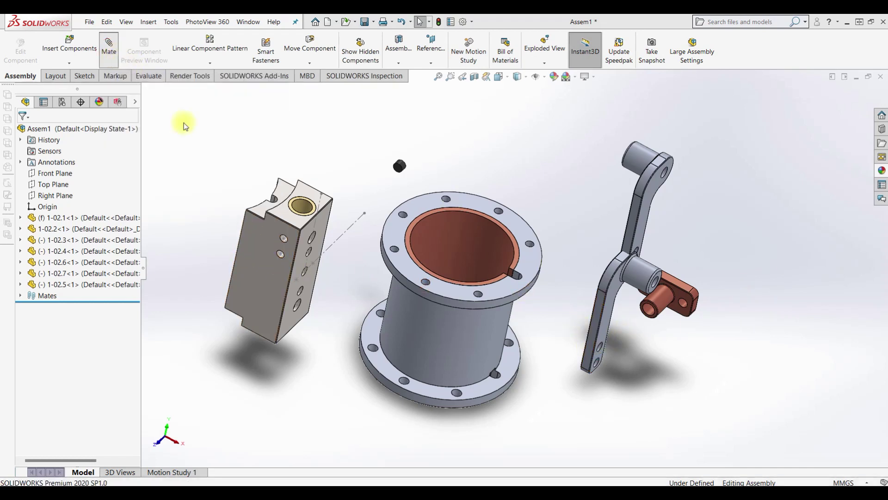
{"action": "middle_click_drag", "start_coordinate": [335, 231], "coordinate": [376, 257]}
{"action": "left_click", "coordinate": [331, 242]}
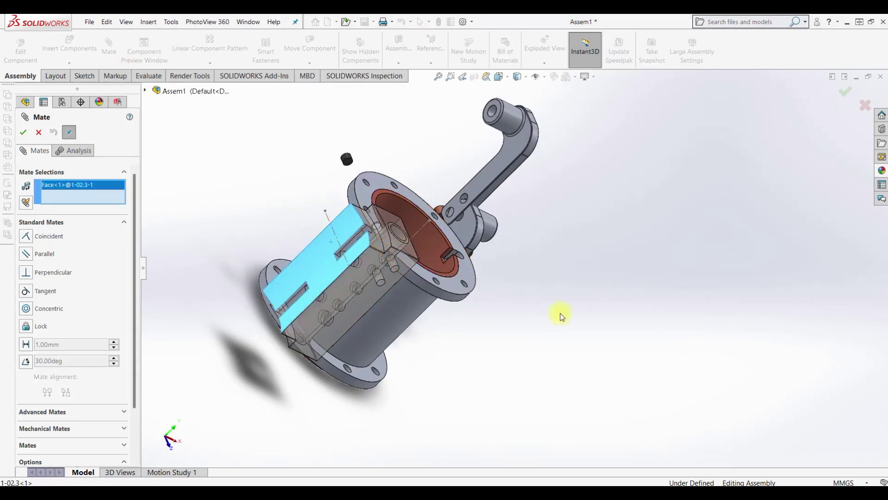
{"action": "middle_click_drag", "start_coordinate": [531, 307], "coordinate": [491, 261]}
{"action": "left_click", "coordinate": [388, 303]}
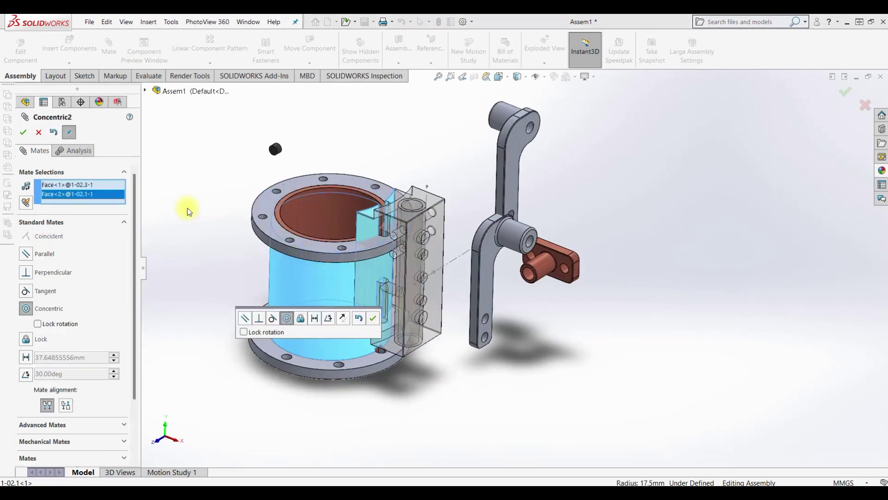
{"action": "left_click", "coordinate": [23, 132]}
Make the block's slot face coincident with the cylinder's slot face.
{"action": "middle_click_drag", "start_coordinate": [301, 182], "coordinate": [396, 263]}
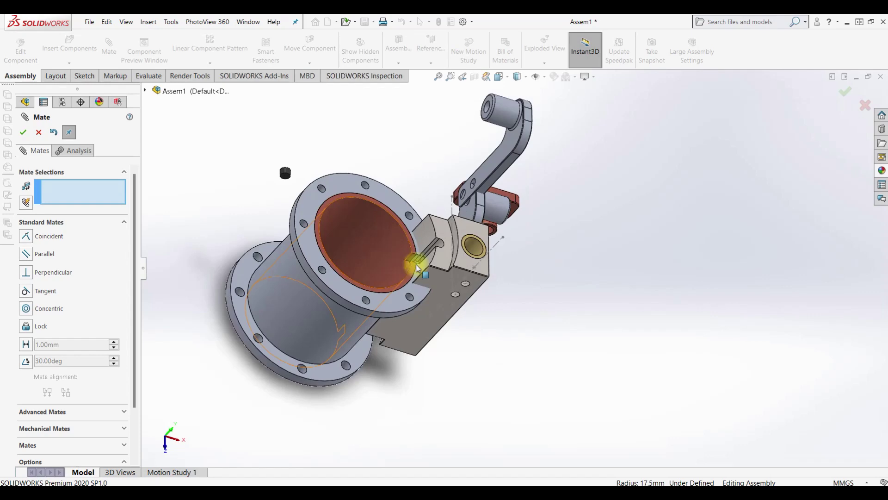
{"action": "scroll", "coordinate": [452, 250], "scroll_direction": "down", "scroll_amount": 5}
{"action": "scroll", "coordinate": [231, 292], "scroll_direction": "down", "scroll_amount": 3}
{"action": "left_click", "coordinate": [264, 281]}
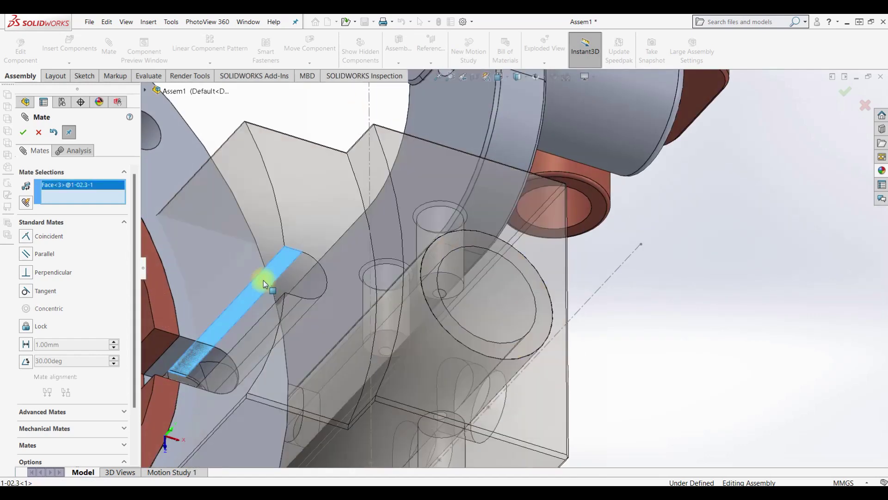
{"action": "scroll", "coordinate": [232, 310], "scroll_direction": "up", "scroll_amount": 3}
{"action": "left_click", "coordinate": [304, 318]}
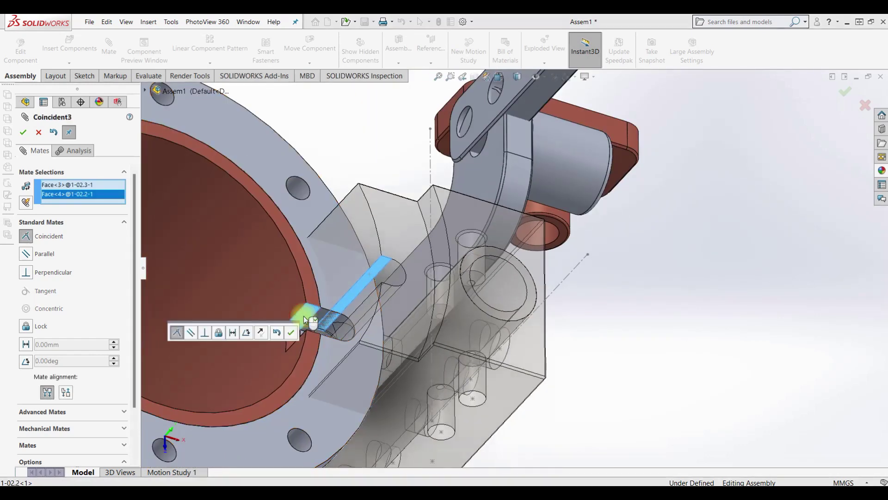
{"action": "left_click", "coordinate": [23, 132]}
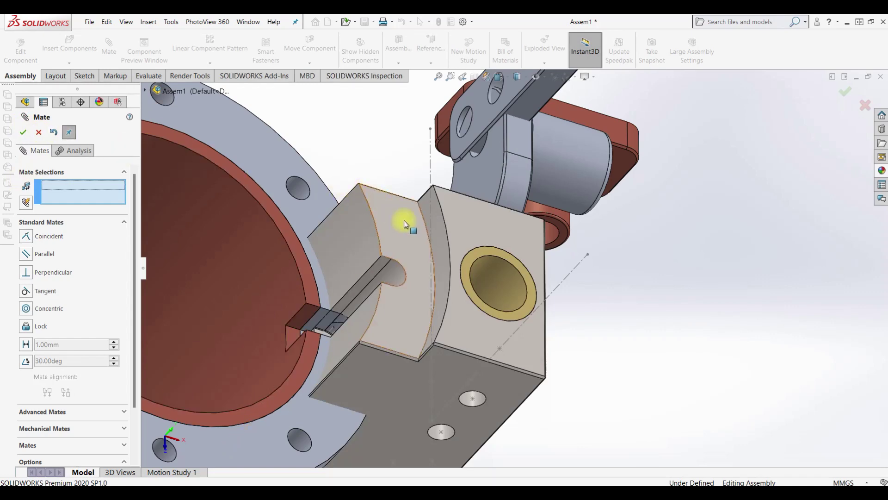
Seat the block's curved face against the cylinder flange with a coincident mate.
{"action": "left_click", "coordinate": [405, 221]}
{"action": "scroll", "coordinate": [417, 284], "scroll_direction": "up", "scroll_amount": 5}
{"action": "middle_click_drag", "start_coordinate": [407, 283], "coordinate": [434, 141]}
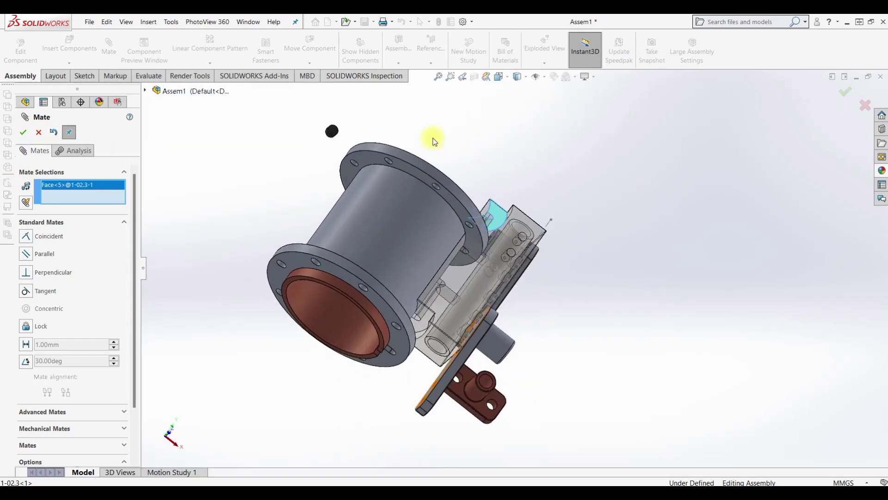
{"action": "left_click", "coordinate": [470, 238]}
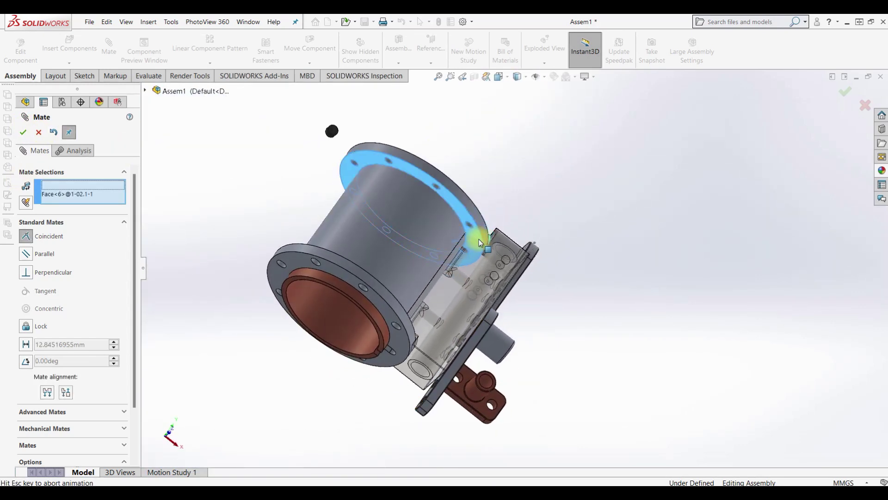
{"action": "left_click", "coordinate": [23, 133]}
{"action": "mouse_move", "coordinate": [570, 244]}
{"action": "middle_mouse_down"}
{"action": "mouse_move", "coordinate": [586, 273]}
{"action": "mouse_move", "coordinate": [545, 284]}
{"action": "middle_mouse_up"}
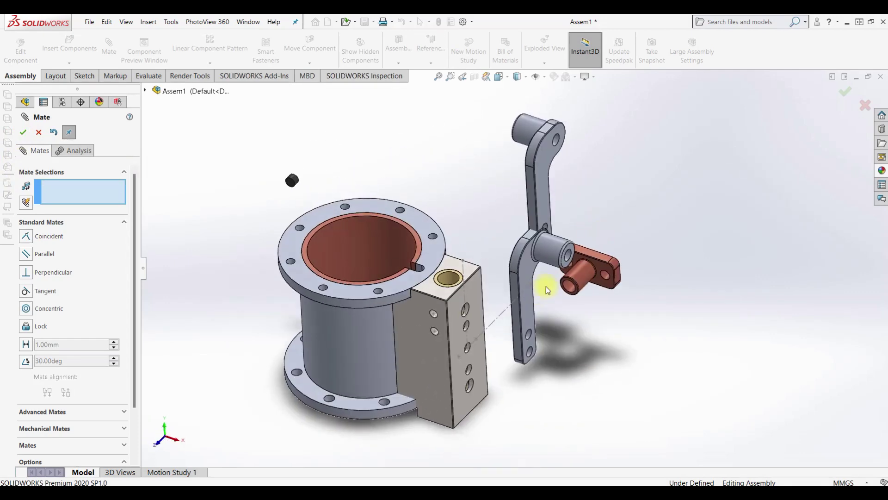
{"action": "left_click", "coordinate": [23, 136]}
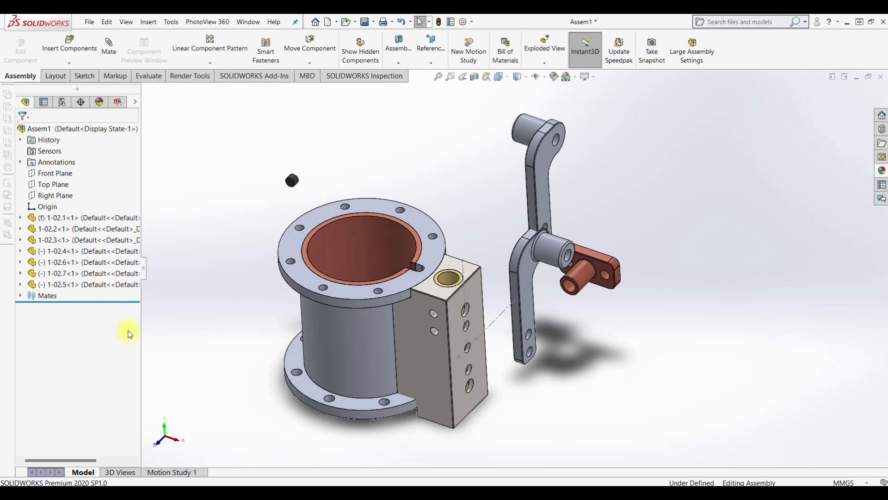
Make the first crank arm's hole concentric with a side hole of the block.
{"action": "left_click", "coordinate": [519, 306]}
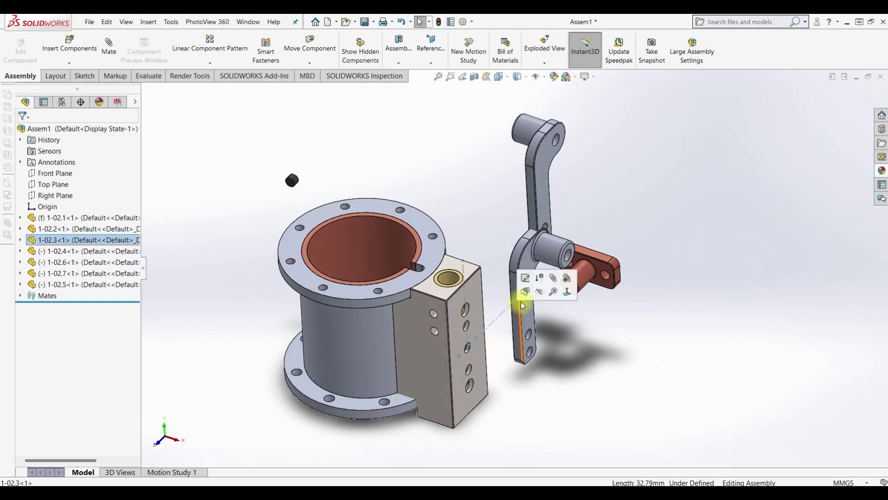
{"action": "mouse_move", "coordinate": [413, 333]}
{"action": "middle_mouse_down"}
{"action": "mouse_move", "coordinate": [416, 246]}
{"action": "mouse_move", "coordinate": [435, 309]}
{"action": "mouse_move", "coordinate": [506, 293]}
{"action": "mouse_move", "coordinate": [508, 282]}
{"action": "mouse_move", "coordinate": [561, 287]}
{"action": "mouse_move", "coordinate": [573, 303]}
{"action": "mouse_move", "coordinate": [532, 273]}
{"action": "middle_mouse_up"}
{"action": "scroll", "coordinate": [470, 240], "scroll_direction": "down", "scroll_amount": 4}
{"action": "scroll", "coordinate": [470, 241], "scroll_direction": "up", "scroll_amount": 3}
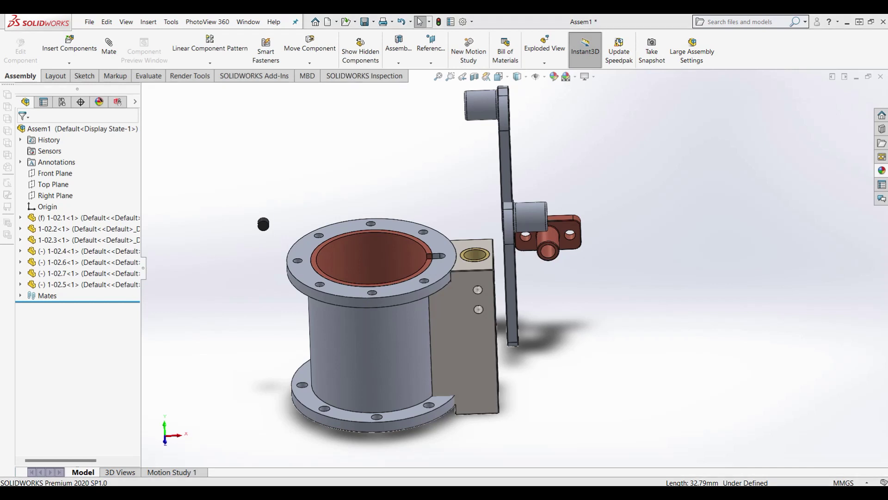
{"action": "left_click", "coordinate": [111, 46]}
{"action": "mouse_move", "coordinate": [543, 348]}
{"action": "middle_mouse_down"}
{"action": "mouse_move", "coordinate": [597, 324]}
{"action": "mouse_move", "coordinate": [497, 310]}
{"action": "middle_mouse_up"}
{"action": "scroll", "coordinate": [499, 311], "scroll_direction": "down", "scroll_amount": 5}
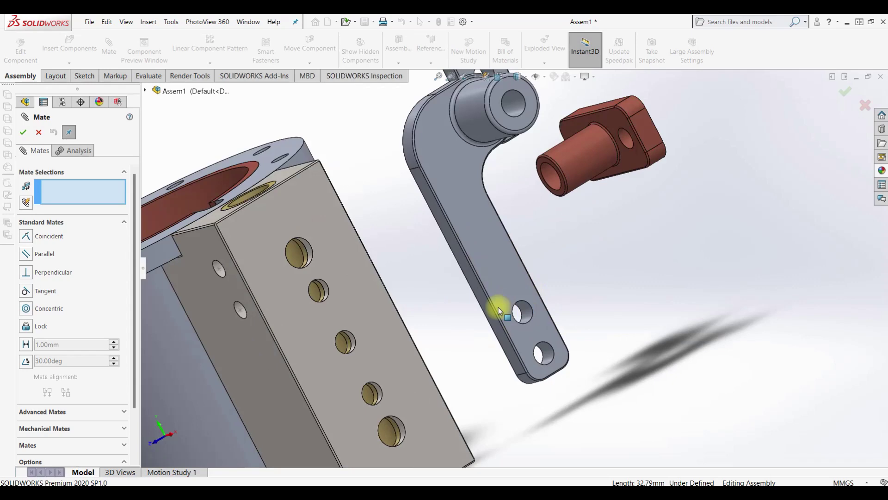
{"action": "left_click", "coordinate": [519, 309]}
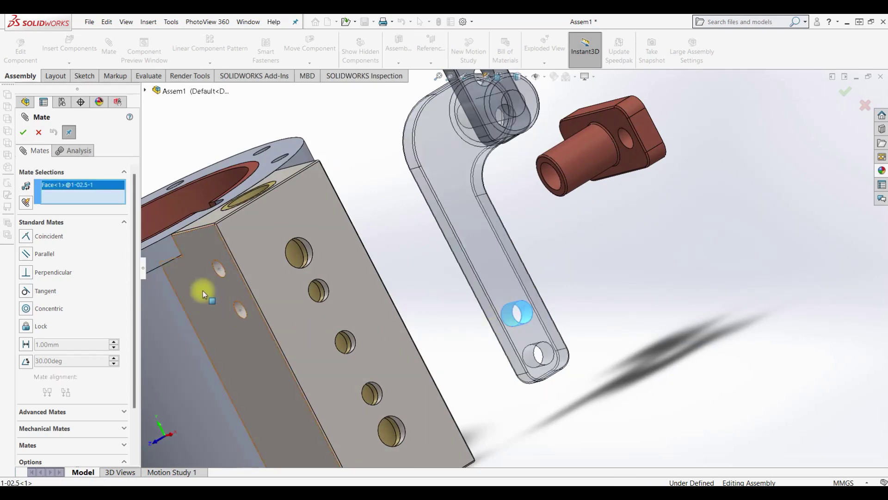
{"action": "left_click", "coordinate": [221, 270]}
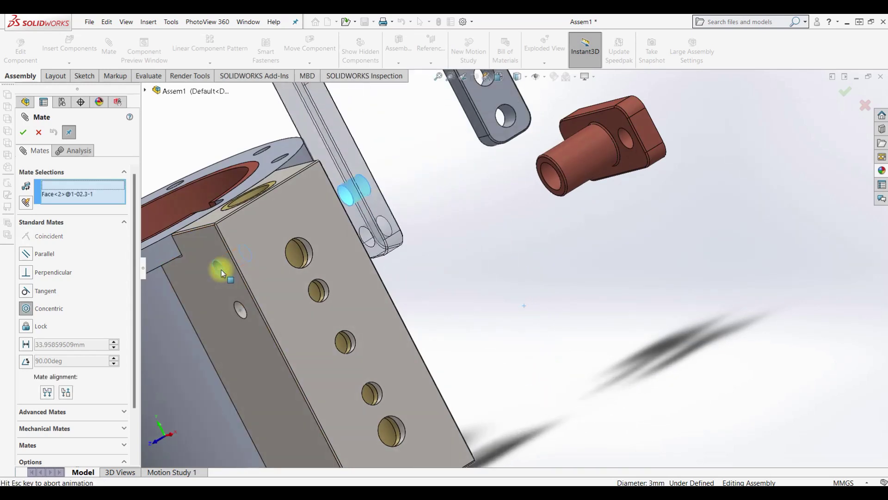
{"action": "scroll", "coordinate": [290, 266], "scroll_direction": "up", "scroll_amount": 5}
{"action": "mouse_move", "coordinate": [450, 253]}
{"action": "middle_mouse_down"}
{"action": "mouse_move", "coordinate": [501, 278]}
{"action": "mouse_move", "coordinate": [493, 292]}
{"action": "middle_mouse_up"}
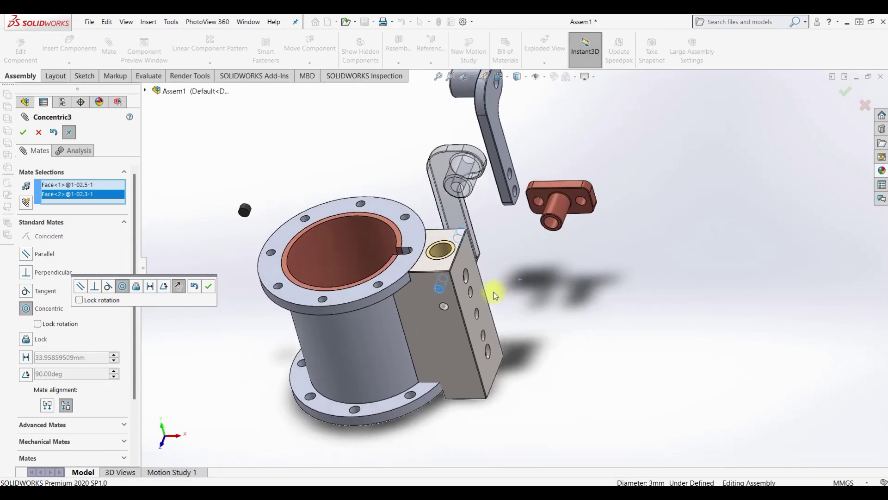
{"action": "left_click", "coordinate": [23, 133]}
Mate the first arm's flat face flush against the block's side face.
{"action": "middle_click_drag", "start_coordinate": [456, 198], "coordinate": [396, 301]}
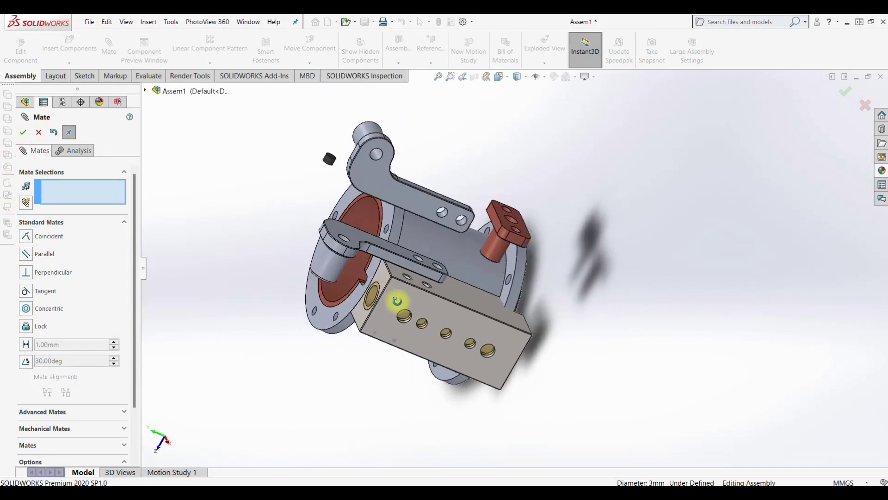
{"action": "left_click", "coordinate": [402, 253]}
{"action": "mouse_move", "coordinate": [402, 254]}
{"action": "middle_mouse_down"}
{"action": "mouse_move", "coordinate": [453, 297]}
{"action": "mouse_move", "coordinate": [426, 316]}
{"action": "middle_mouse_up"}
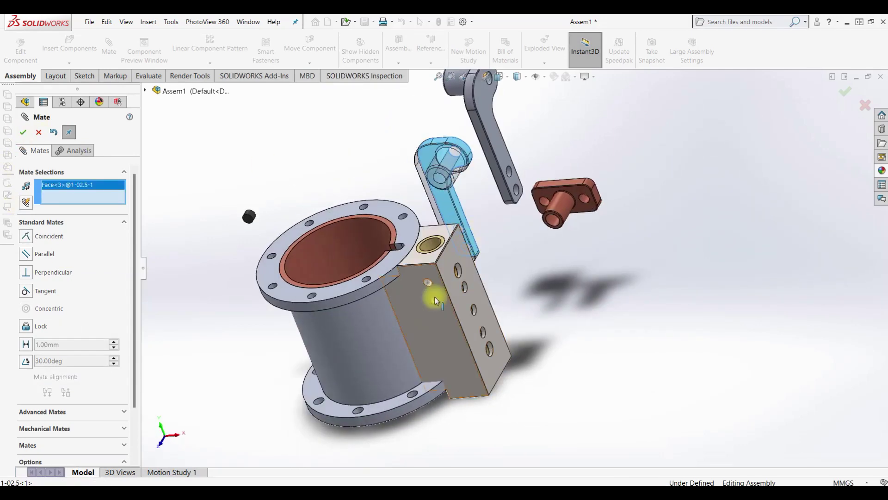
{"action": "left_click", "coordinate": [426, 316]}
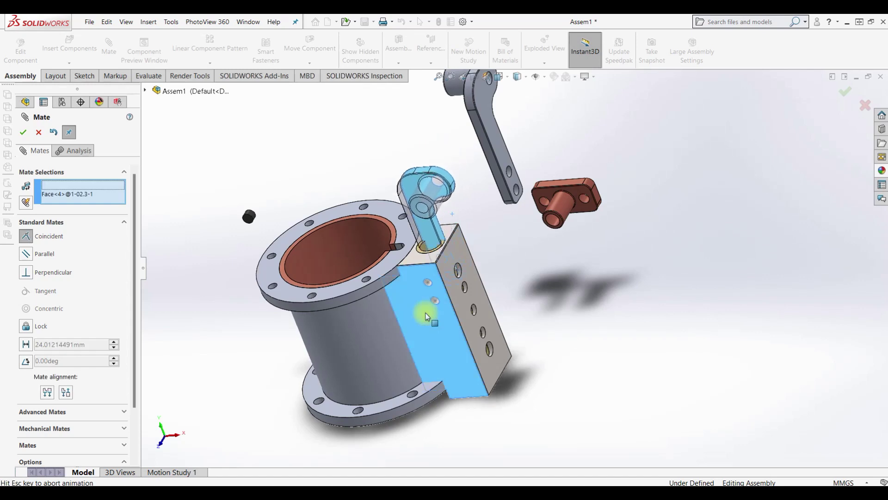
{"action": "left_click", "coordinate": [23, 132]}
Align the first arm's second hole concentrically with the block hole behind it.
{"action": "scroll", "coordinate": [389, 292], "scroll_direction": "down", "scroll_amount": 3}
{"action": "left_click", "coordinate": [467, 314]}
{"action": "mouse_move", "coordinate": [468, 315]}
{"action": "middle_mouse_down"}
{"action": "mouse_move", "coordinate": [486, 254]}
{"action": "mouse_move", "coordinate": [456, 311]}
{"action": "middle_mouse_up"}
{"action": "scroll", "coordinate": [456, 311], "scroll_direction": "down", "scroll_amount": 3}
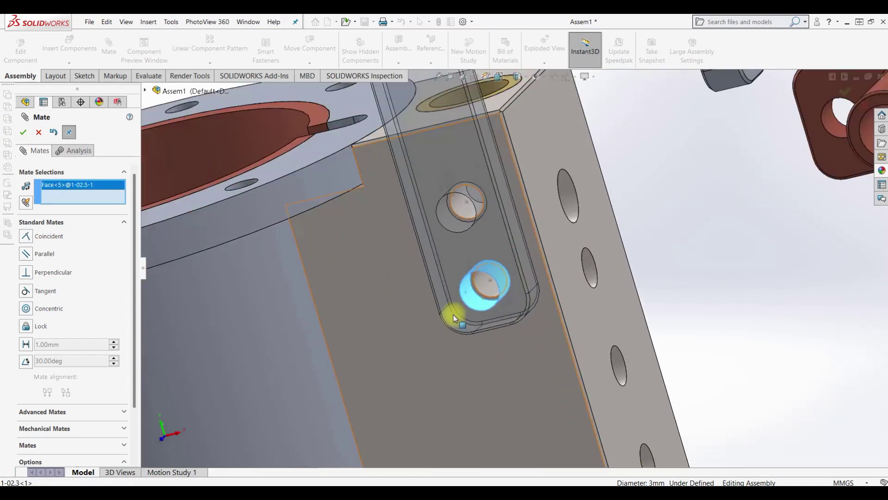
{"action": "left_click", "coordinate": [480, 289]}
{"action": "left_click", "coordinate": [23, 133]}
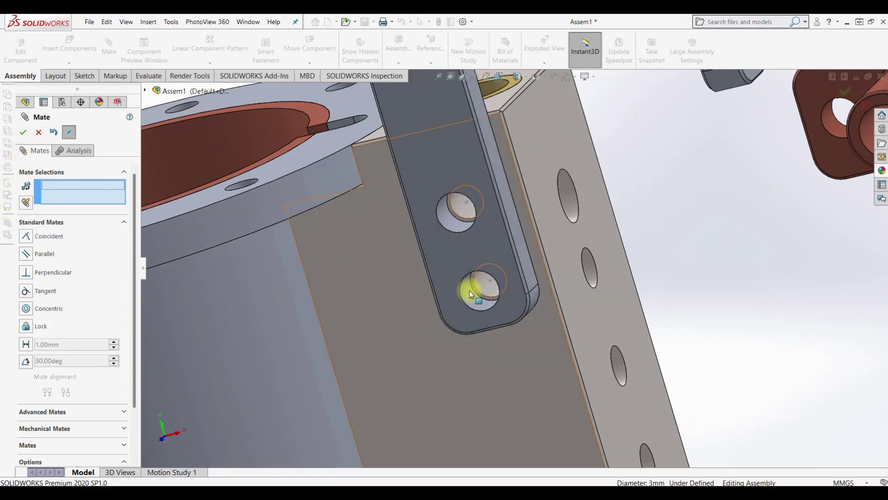
Make the other crank arm's hole concentric with the matching hole on the block's far side.
{"action": "scroll", "coordinate": [608, 275], "scroll_direction": "up", "scroll_amount": 5}
{"action": "scroll", "coordinate": [608, 275], "scroll_direction": "up", "scroll_amount": 3}
{"action": "scroll", "coordinate": [551, 201], "scroll_direction": "down", "scroll_amount": 2}
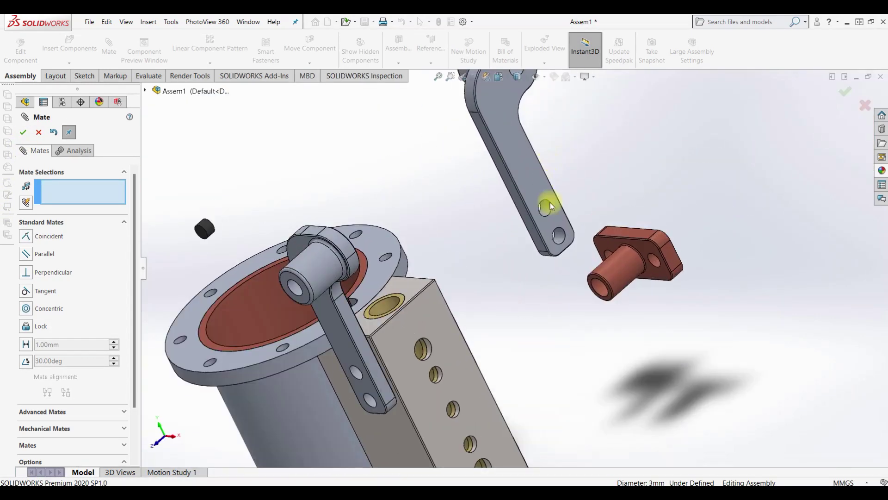
{"action": "left_click", "coordinate": [545, 207]}
{"action": "middle_click_drag", "start_coordinate": [545, 208], "coordinate": [445, 301]}
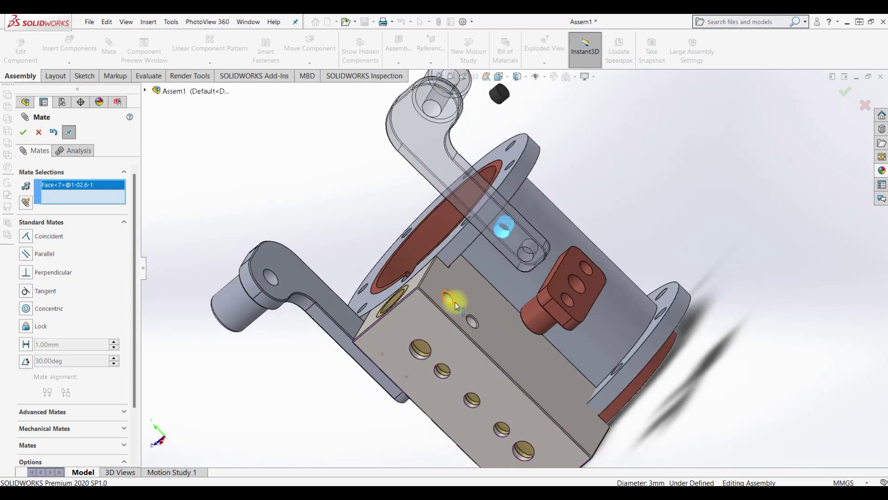
{"action": "left_click", "coordinate": [447, 302]}
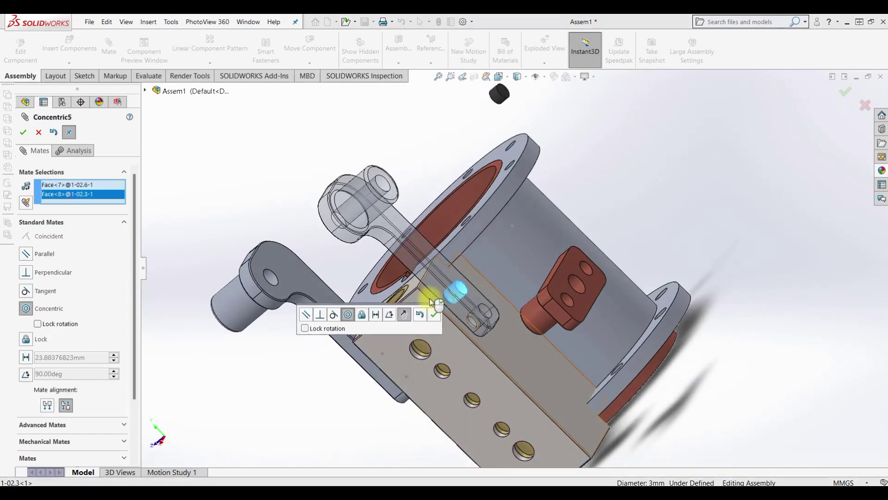
{"action": "left_click", "coordinate": [23, 133]}
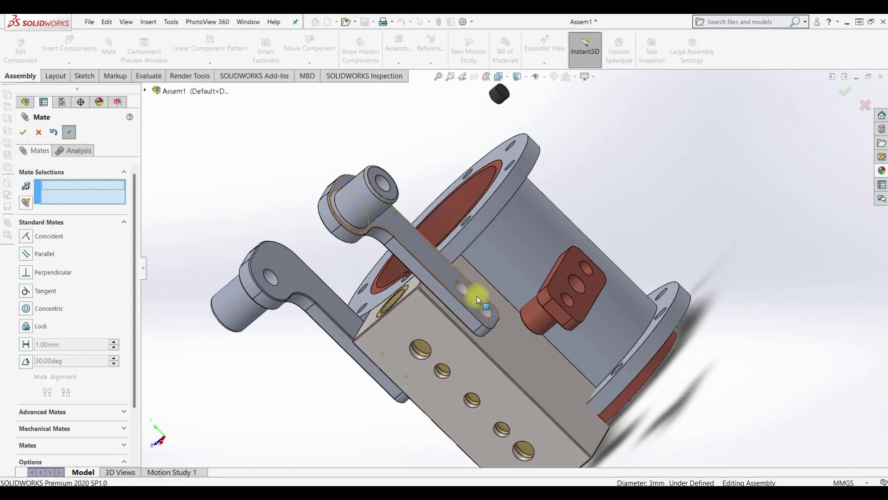
Align the second arm's other hole concentrically with its matching block hole.
{"action": "left_click_drag", "start_coordinate": [481, 267], "coordinate": [480, 276]}
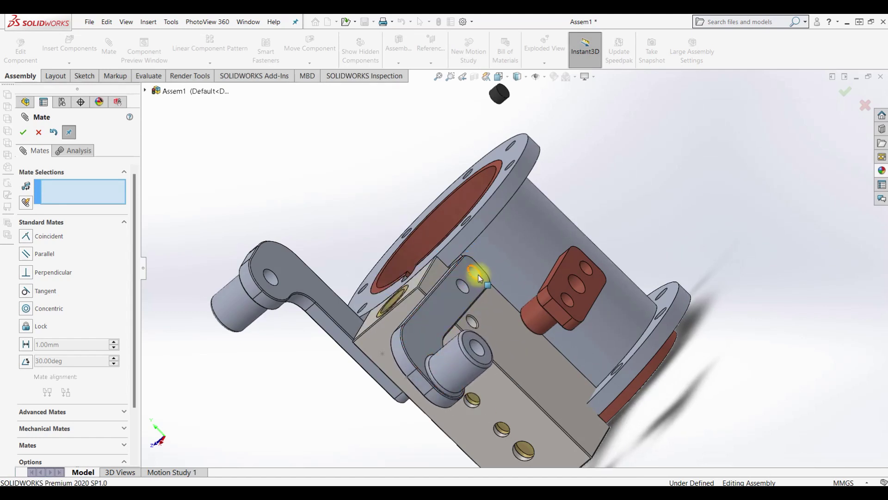
{"action": "left_click", "coordinate": [476, 276]}
{"action": "left_click", "coordinate": [470, 319]}
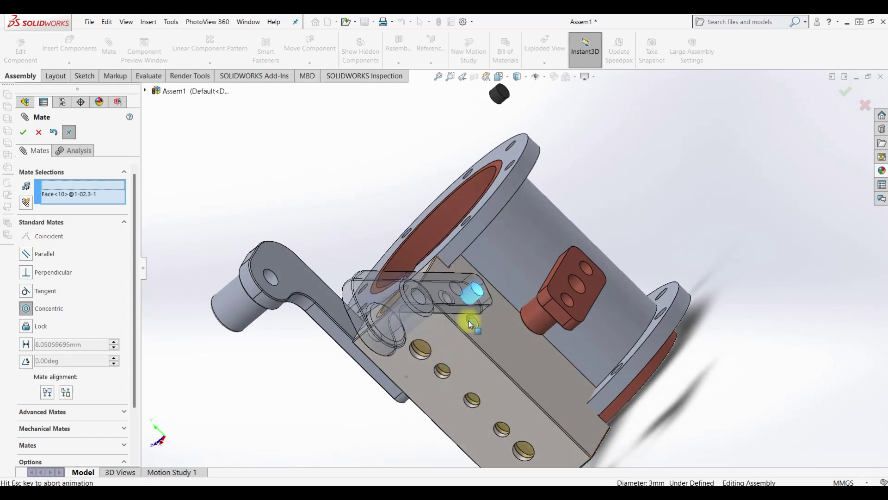
{"action": "left_click", "coordinate": [23, 132]}
Mate the second arm's flat face flush against the block face.
{"action": "middle_click_drag", "start_coordinate": [581, 235], "coordinate": [616, 194]}
{"action": "left_click", "coordinate": [640, 144]}
{"action": "middle_click_drag", "start_coordinate": [670, 254], "coordinate": [729, 313]}
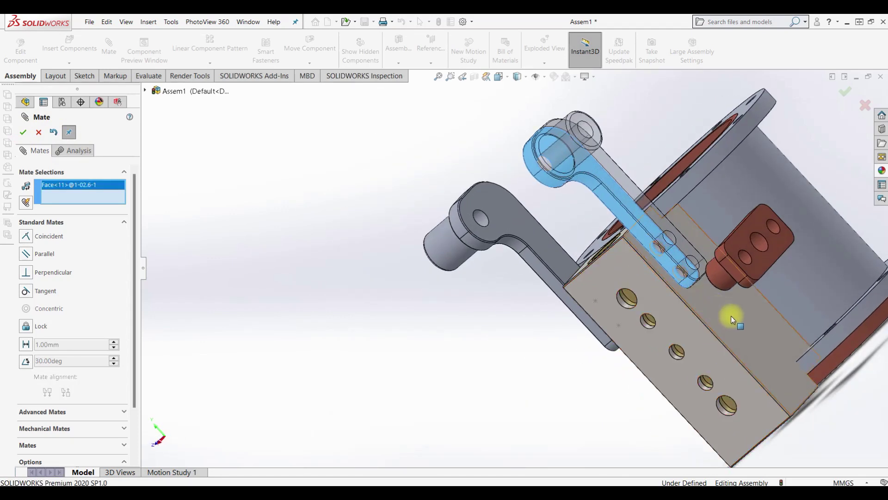
{"action": "left_click", "coordinate": [687, 325]}
{"action": "left_click", "coordinate": [22, 133]}
Orbit around the block to review both mounted arms, then close the Mate tool.
{"action": "middle_click_drag", "start_coordinate": [440, 254], "coordinate": [731, 284]}
{"action": "scroll", "coordinate": [759, 280], "scroll_direction": "down", "scroll_amount": 2}
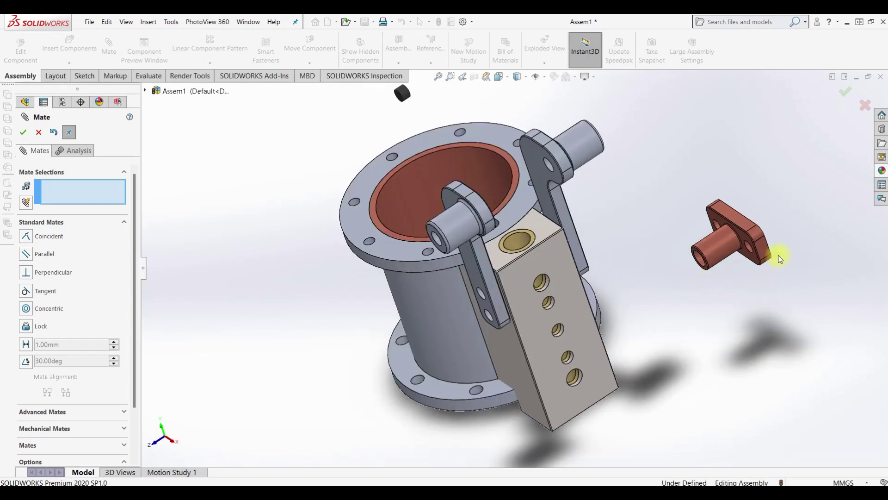
{"action": "scroll", "coordinate": [758, 250], "scroll_direction": "down", "scroll_amount": 2}
{"action": "scroll", "coordinate": [747, 245], "scroll_direction": "down", "scroll_amount": 1}
{"action": "scroll", "coordinate": [740, 250], "scroll_direction": "down", "scroll_amount": 1}
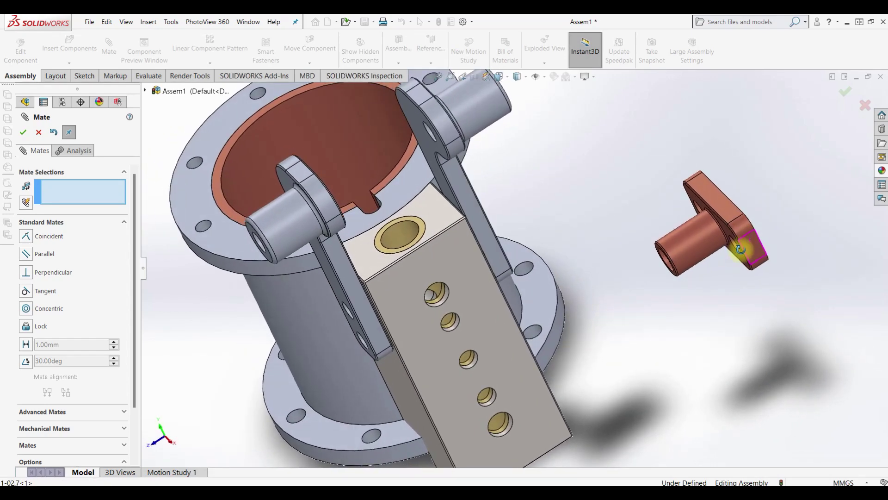
{"action": "middle_click_drag", "start_coordinate": [740, 250], "coordinate": [551, 297]}
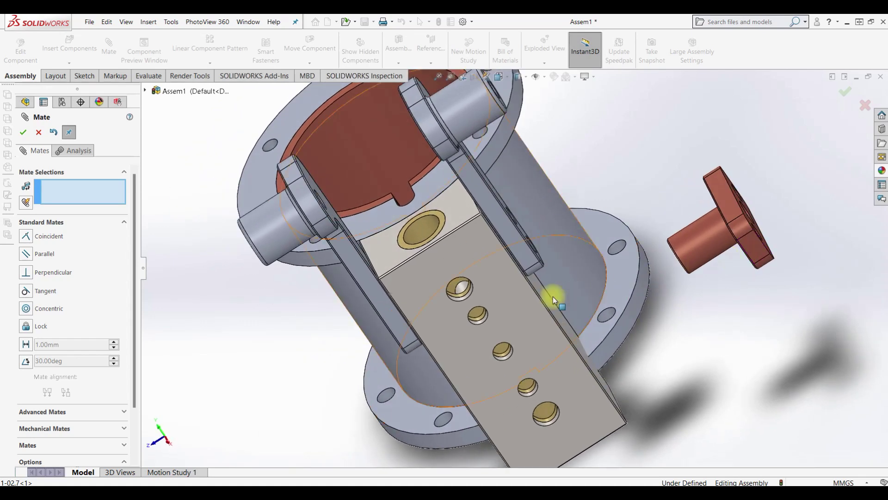
{"action": "left_click", "coordinate": [22, 132]}
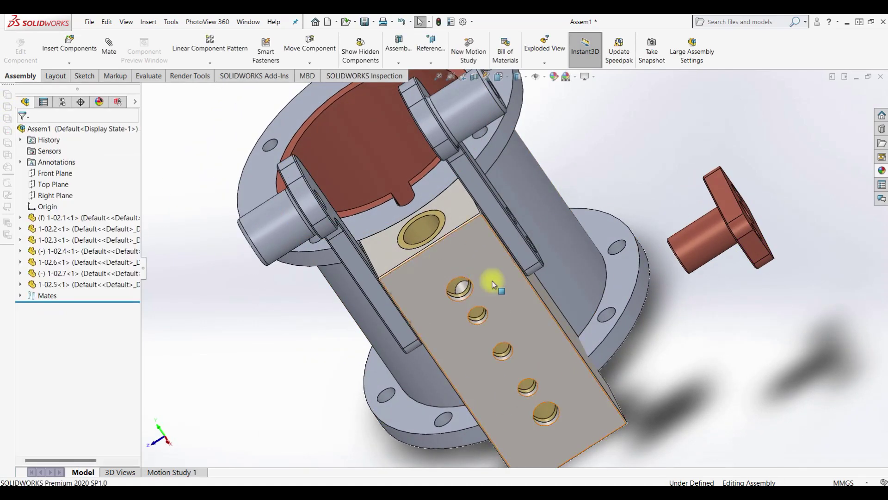
Save all modified documents, naming the assembly file 1-02.
{"action": "middle_click_drag", "start_coordinate": [486, 278], "coordinate": [511, 222]}
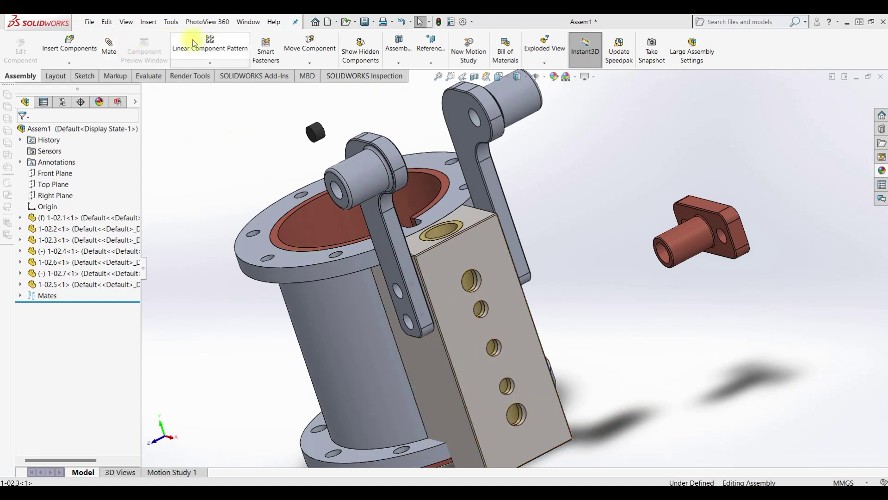
{"action": "left_click", "coordinate": [365, 22]}
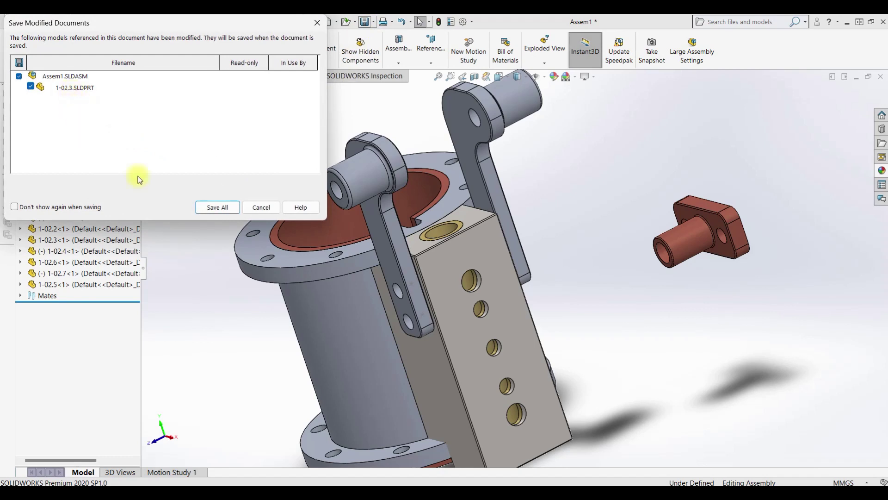
{"action": "left_click", "coordinate": [210, 206]}
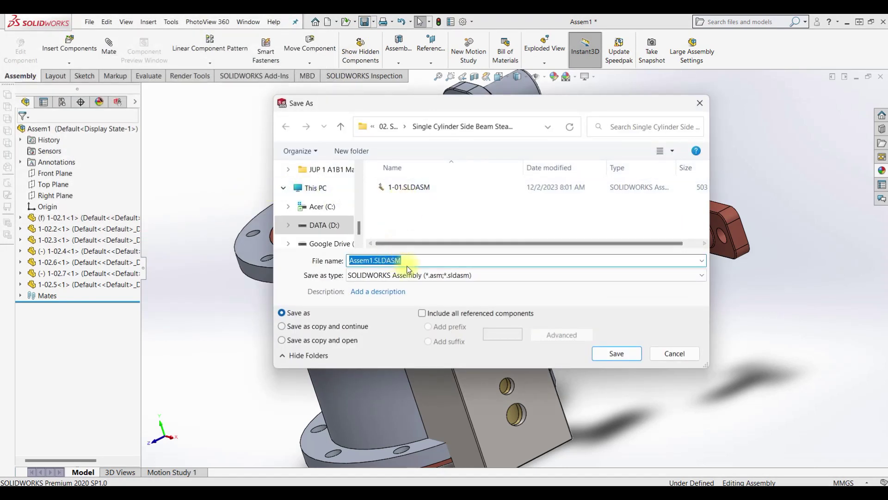
{"action": "type", "text": "1"}
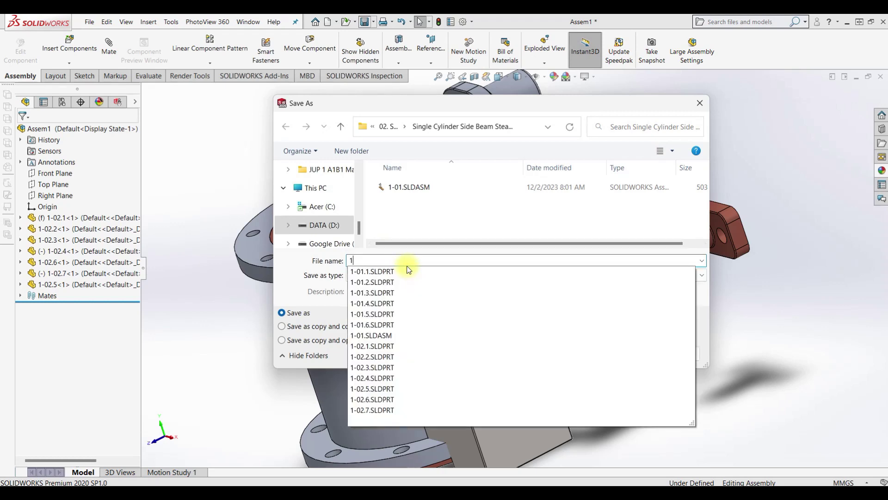
{"action": "type", "text": "2"}
{"action": "key", "text": "Return"}
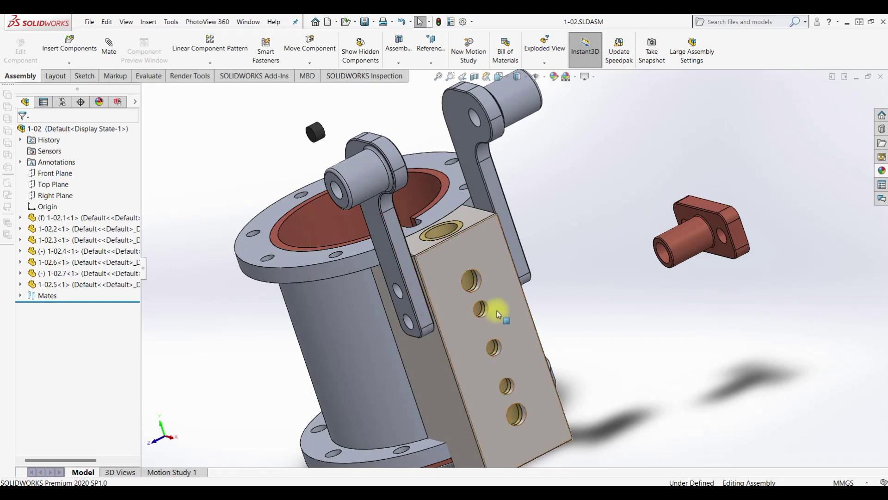
{"action": "mouse_move", "coordinate": [534, 324]}
{"action": "middle_mouse_down"}
{"action": "mouse_move", "coordinate": [600, 359]}
{"action": "mouse_move", "coordinate": [638, 341]}
{"action": "mouse_move", "coordinate": [614, 356]}
{"action": "middle_mouse_up"}
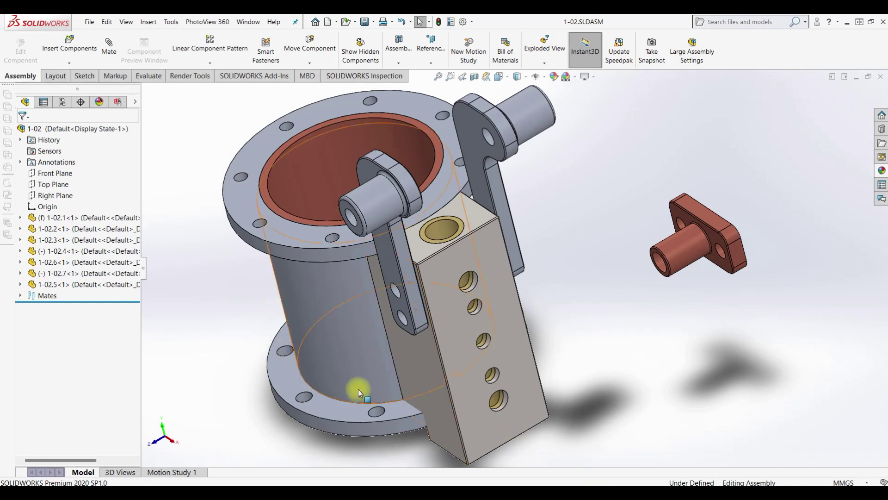
Hide Sketch6 on block 1-02.3, turn it to its hole side, and choose a tapped Hole Wizard hole.
{"action": "right_click", "coordinate": [462, 340]}
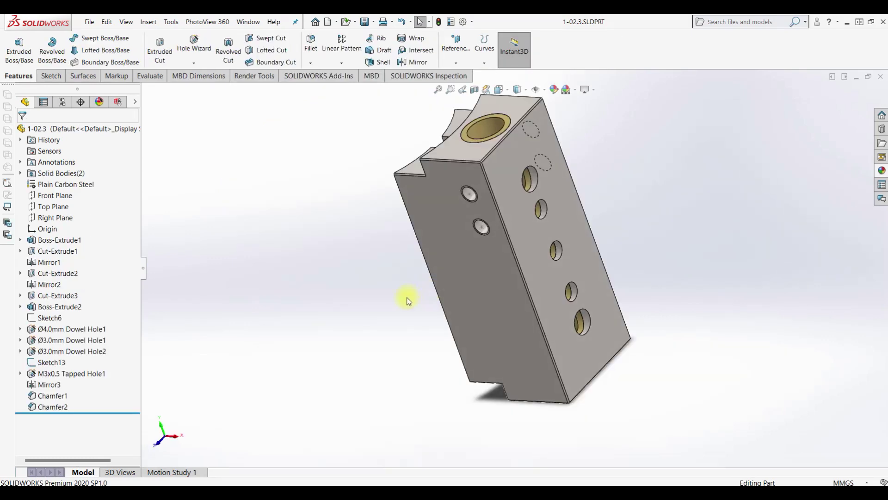
{"action": "mouse_move", "coordinate": [468, 252]}
{"action": "middle_mouse_down"}
{"action": "mouse_move", "coordinate": [423, 224]}
{"action": "mouse_move", "coordinate": [554, 224]}
{"action": "mouse_move", "coordinate": [533, 257]}
{"action": "middle_mouse_up"}
{"action": "scroll", "coordinate": [533, 257], "scroll_direction": "down", "scroll_amount": 5}
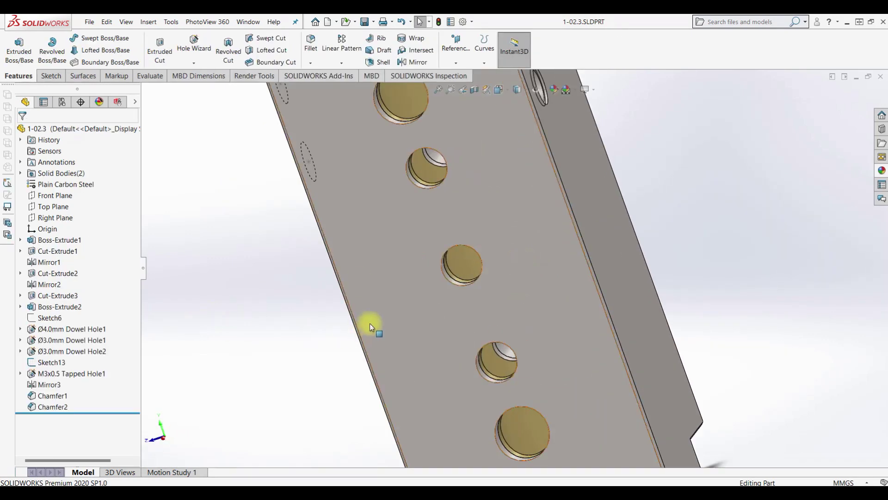
{"action": "left_click", "coordinate": [55, 318]}
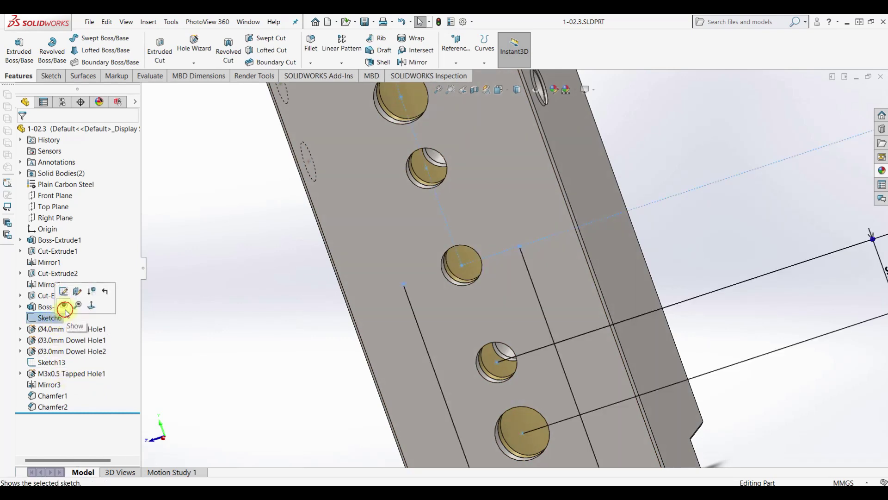
{"action": "left_click", "coordinate": [63, 304]}
{"action": "mouse_move", "coordinate": [360, 320]}
{"action": "middle_mouse_down"}
{"action": "mouse_move", "coordinate": [388, 320]}
{"action": "mouse_move", "coordinate": [383, 325]}
{"action": "middle_mouse_up"}
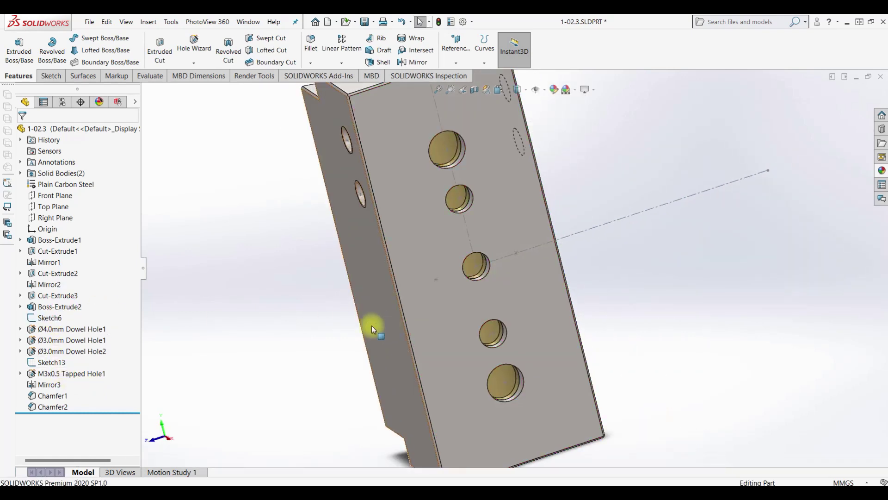
{"action": "left_click", "coordinate": [188, 50]}
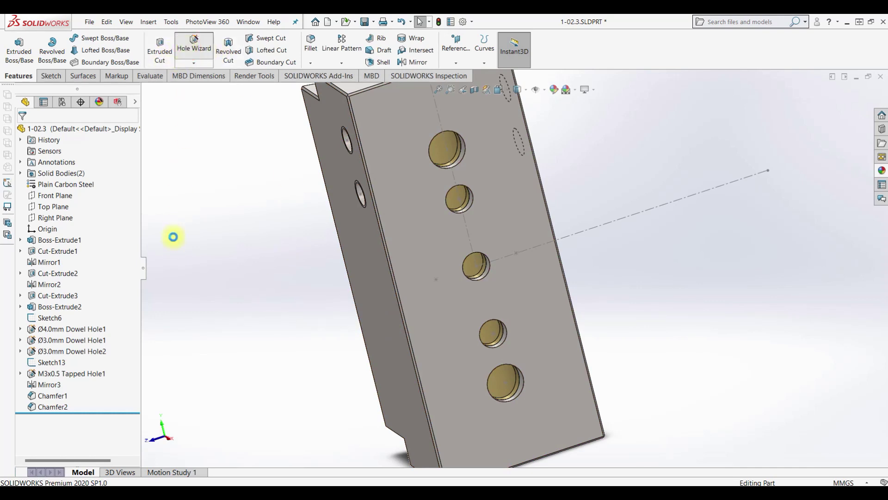
{"action": "left_click", "coordinate": [29, 261]}
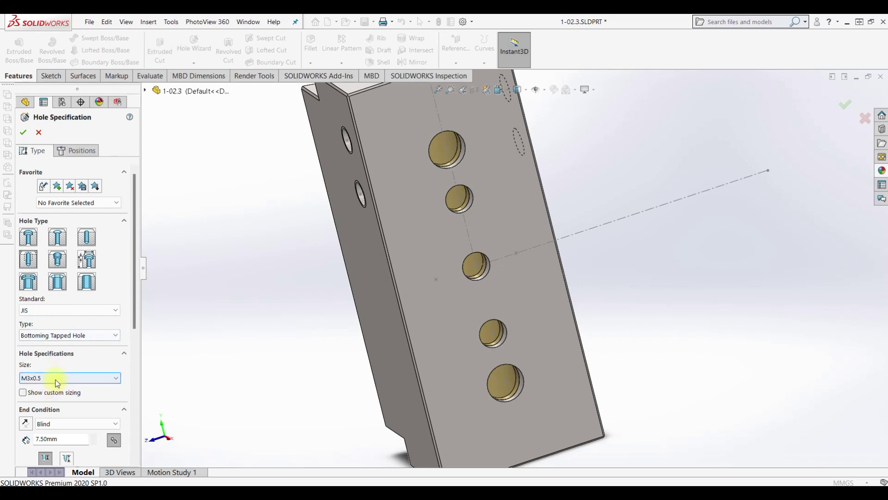
Change the M3x0.5 tapped hole's blind depth from 7.50 mm to 5 mm.
{"action": "double_click", "coordinate": [63, 442]}
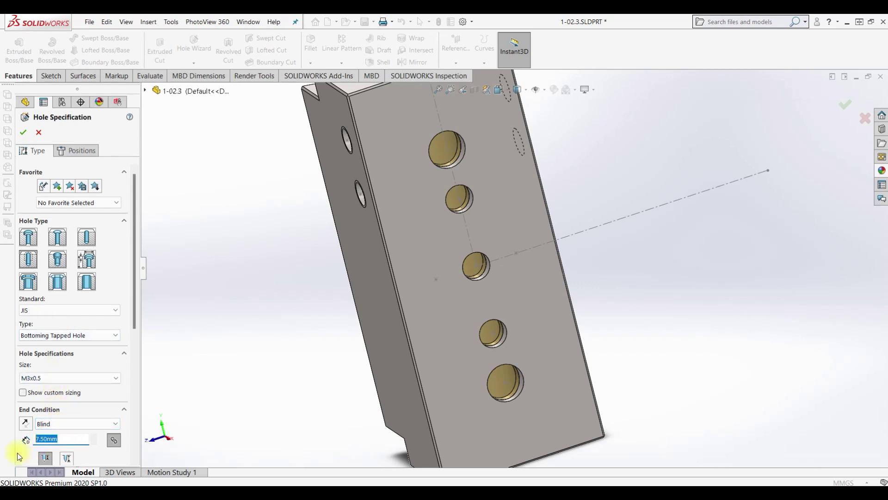
{"action": "type", "text": "5"}
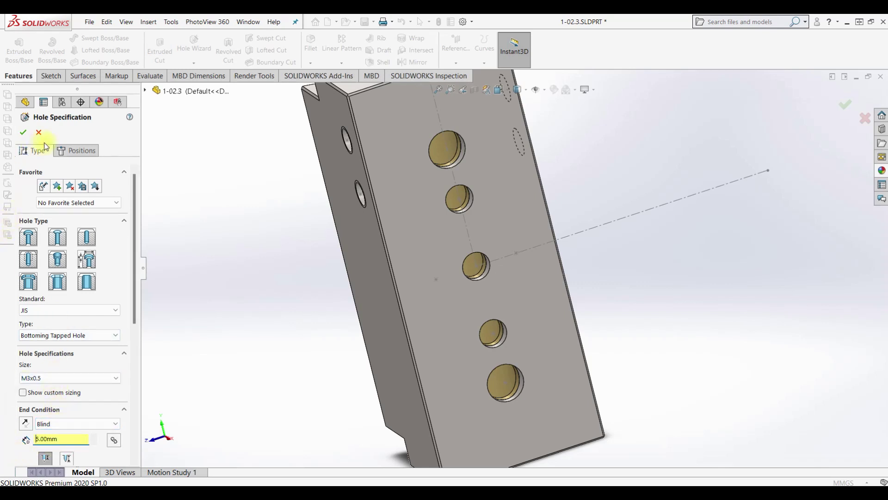
{"action": "left_click", "coordinate": [81, 150]}
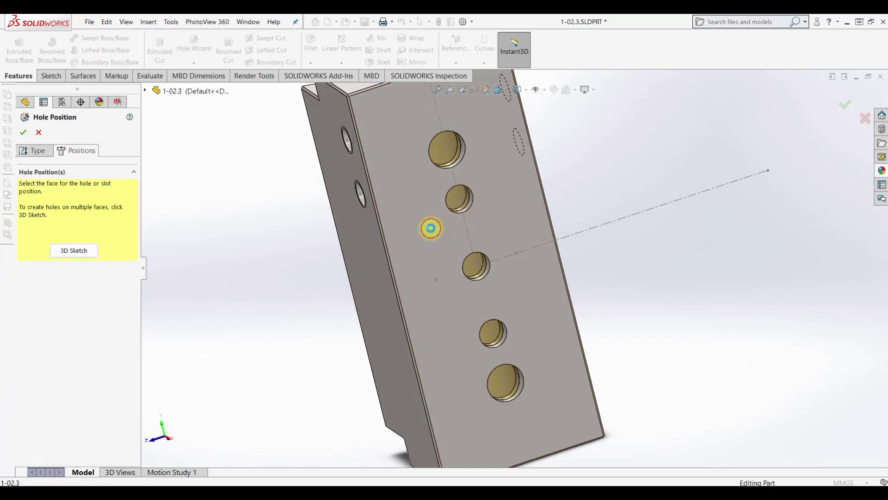
Place two hole points either side of the middle hole on the front face, confirm, and save.
{"action": "left_click", "coordinate": [426, 226]}
{"action": "left_click", "coordinate": [436, 279]}
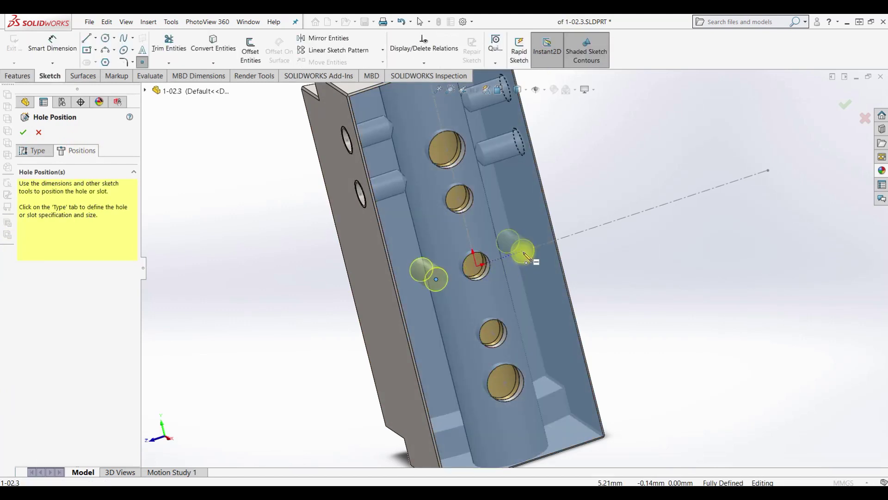
{"action": "scroll", "coordinate": [527, 259], "scroll_direction": "down", "scroll_amount": 3}
{"action": "scroll", "coordinate": [526, 268], "scroll_direction": "down", "scroll_amount": 3}
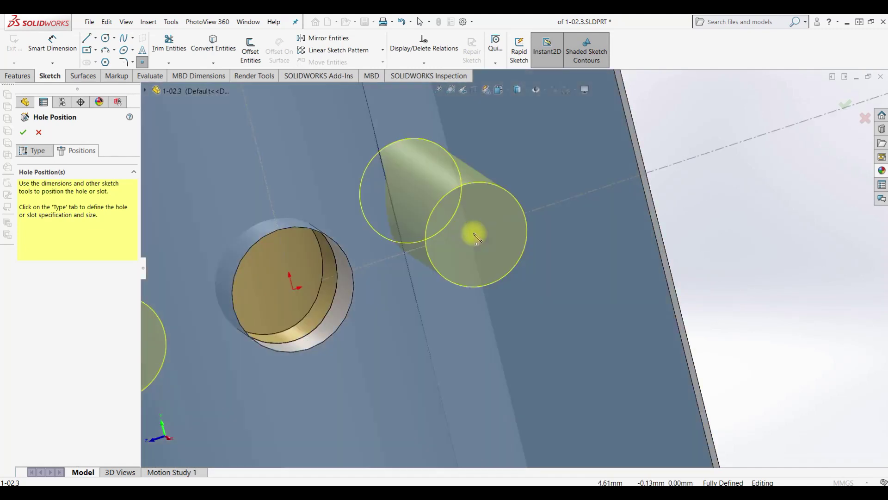
{"action": "left_click", "coordinate": [481, 239]}
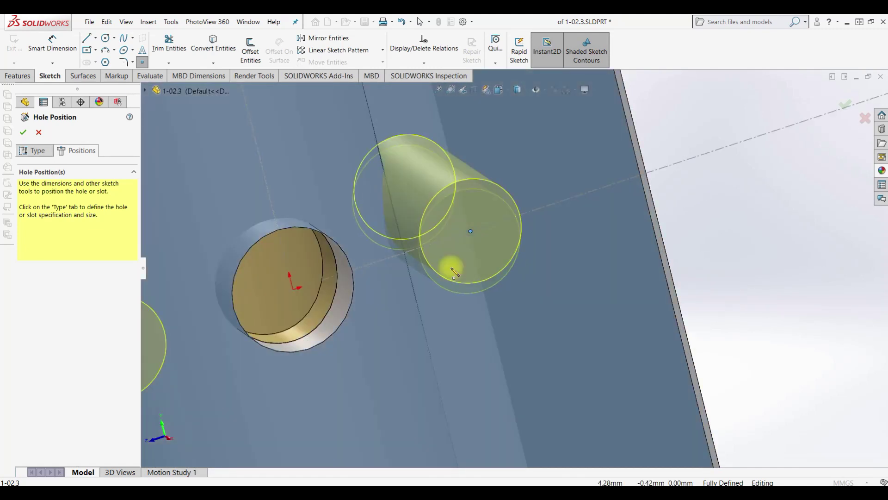
{"action": "scroll", "coordinate": [452, 265], "scroll_direction": "up", "scroll_amount": 3}
{"action": "left_click", "coordinate": [23, 134]}
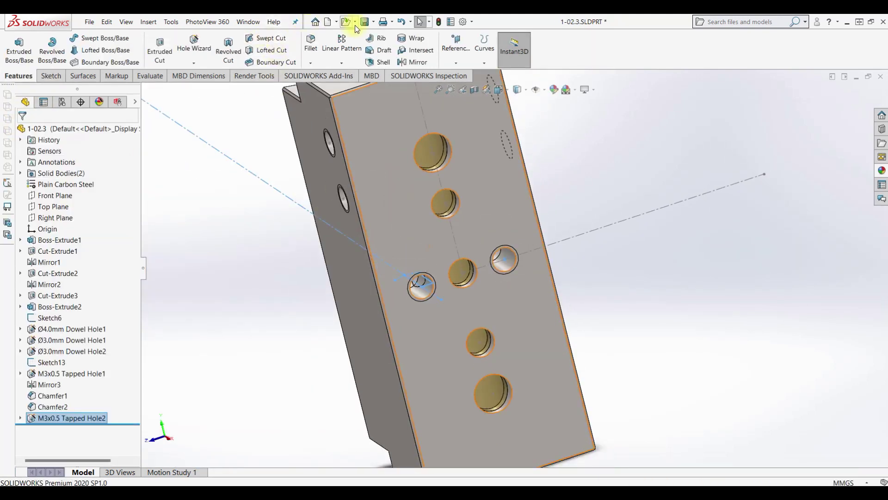
{"action": "left_click", "coordinate": [364, 22]}
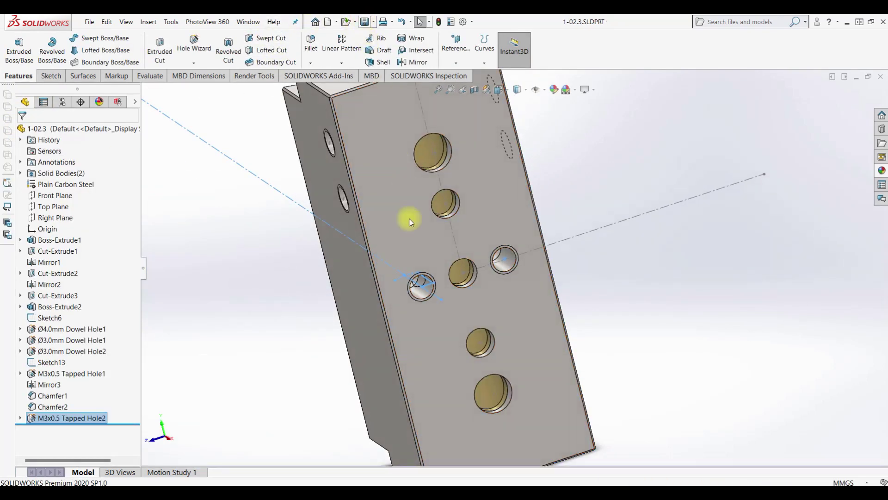
Hide Sketch6 again and save the block part.
{"action": "right_click", "coordinate": [633, 224]}
{"action": "left_click", "coordinate": [656, 206]}
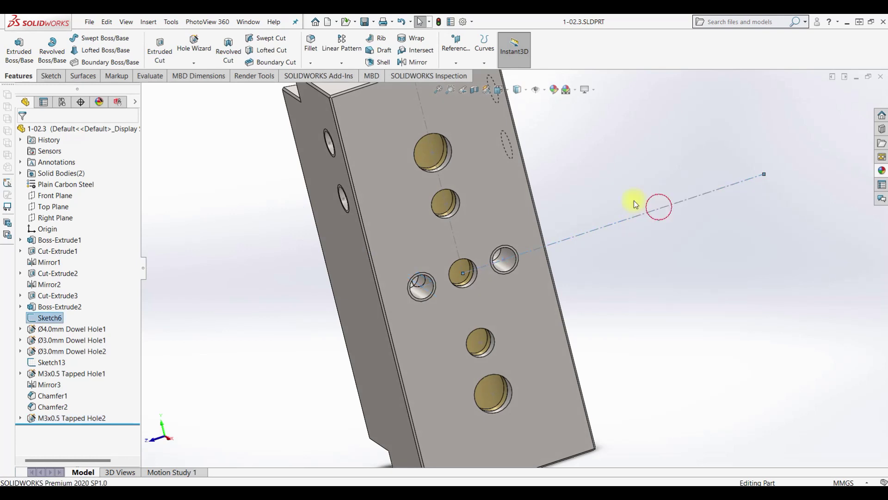
{"action": "left_click", "coordinate": [374, 22]}
{"action": "left_click", "coordinate": [365, 23]}
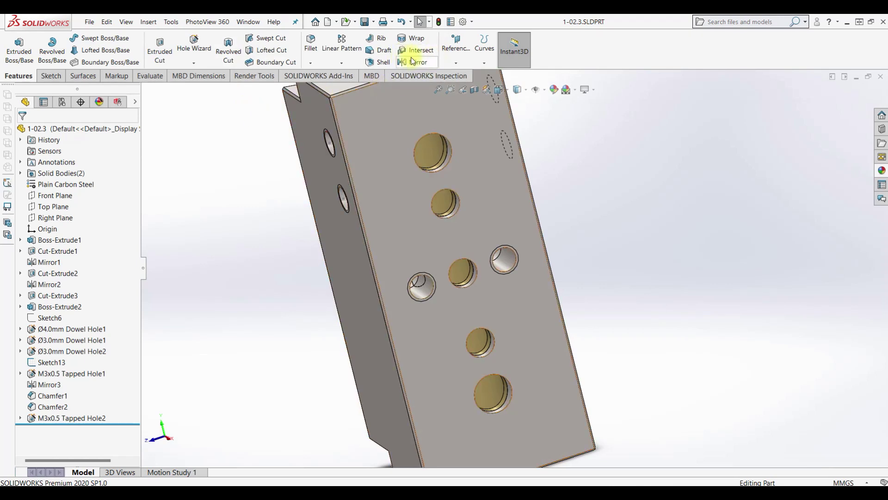
Minimize the part window and switch to the 1-02 assembly.
{"action": "left_click", "coordinate": [245, 23]}
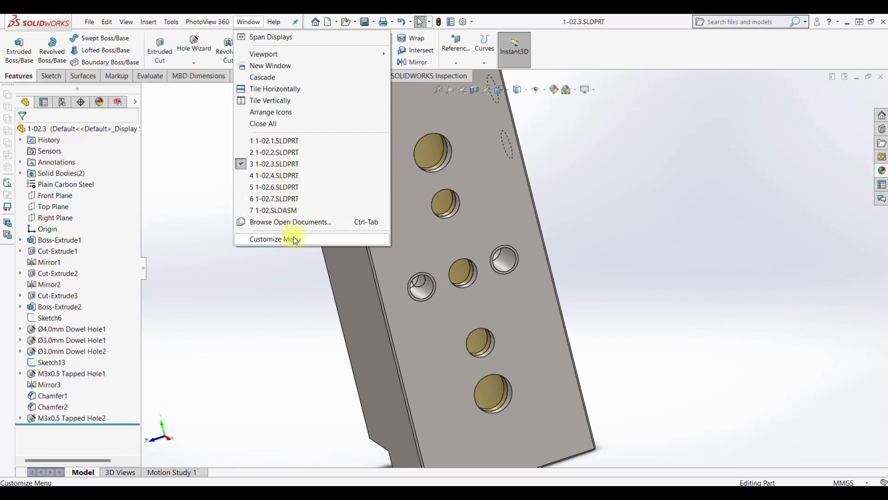
{"action": "key", "text": "Escape"}
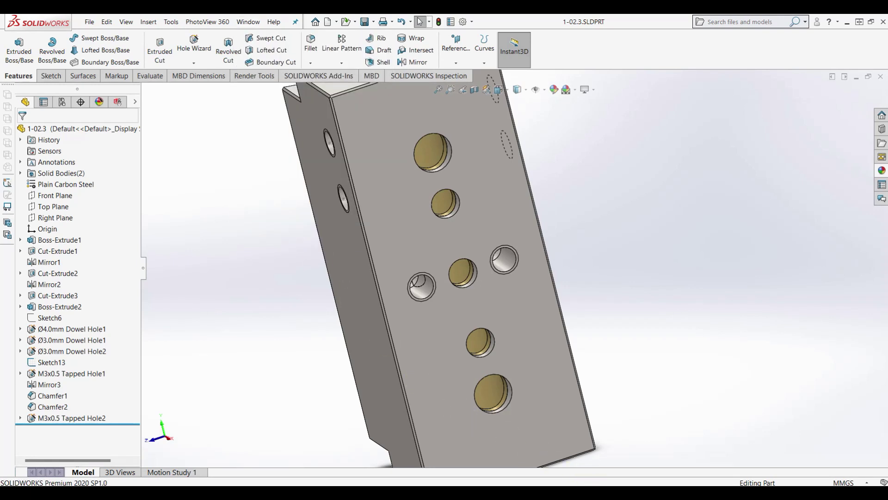
{"action": "left_click", "coordinate": [848, 24]}
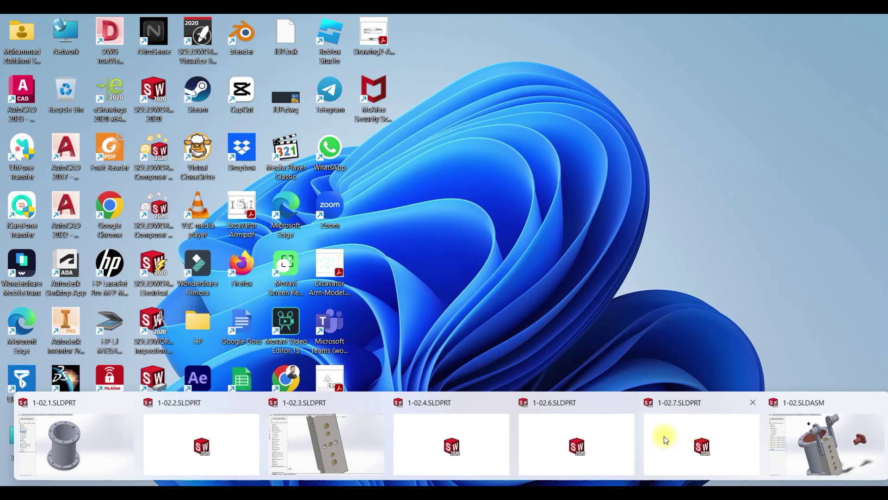
{"action": "left_click", "coordinate": [795, 438]}
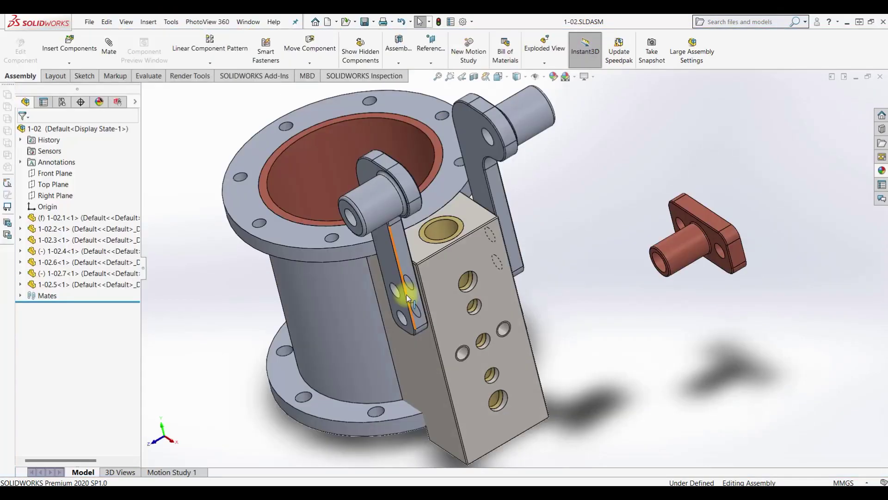
Mate the red flange's hole concentric with a new tapped hole on the block.
{"action": "middle_click_drag", "start_coordinate": [502, 299], "coordinate": [495, 264]}
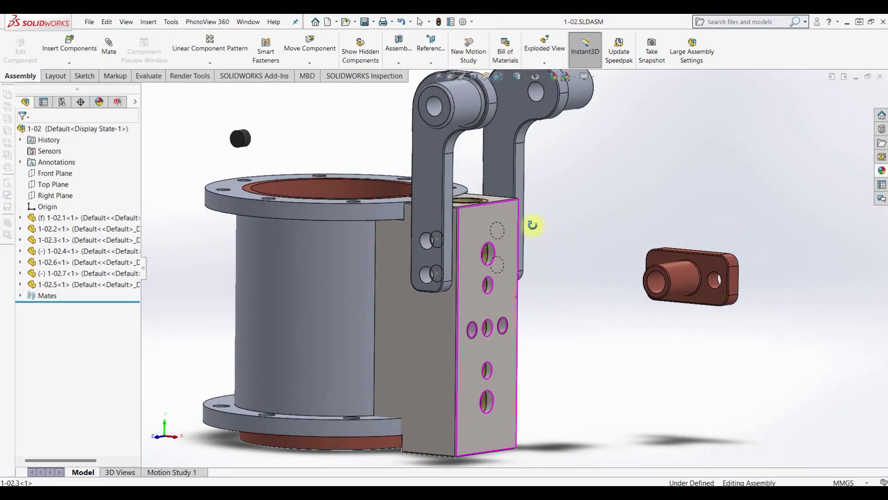
{"action": "scroll", "coordinate": [740, 273], "scroll_direction": "down", "scroll_amount": 5}
{"action": "middle_click_drag", "start_coordinate": [729, 284], "coordinate": [651, 301]}
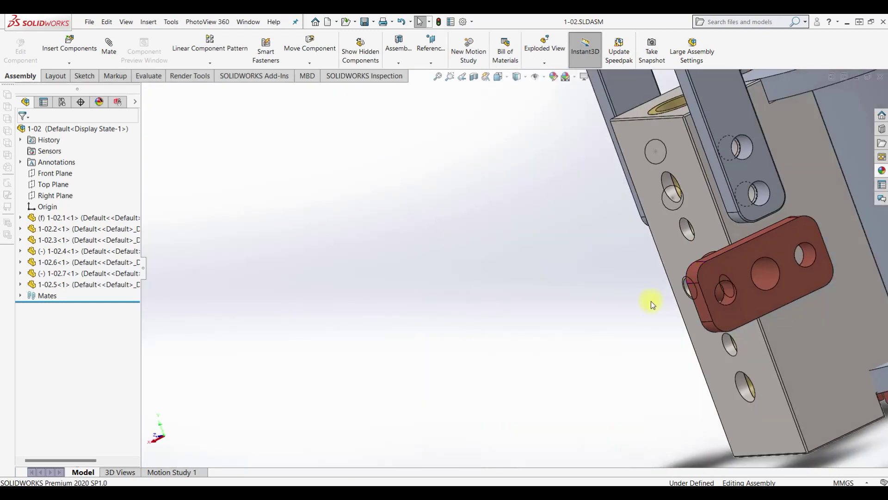
{"action": "left_click", "coordinate": [110, 46]}
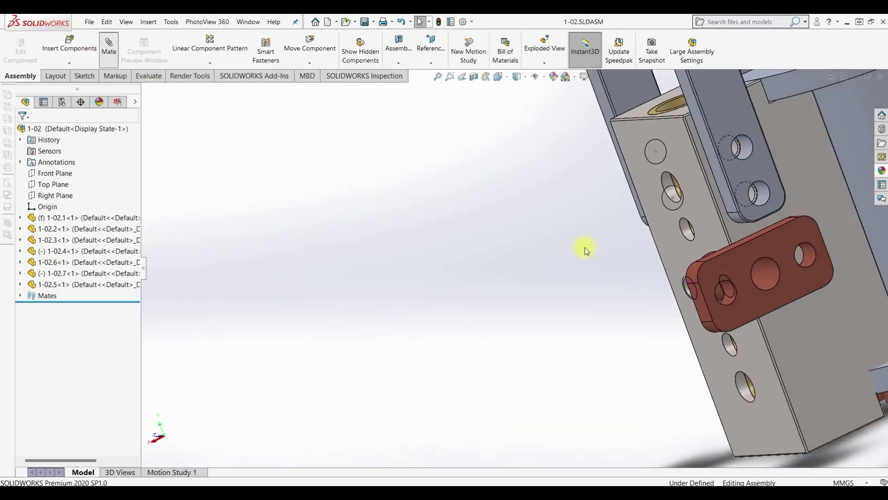
{"action": "left_click", "coordinate": [804, 273]}
{"action": "mouse_move", "coordinate": [724, 331]}
{"action": "middle_mouse_down"}
{"action": "mouse_move", "coordinate": [748, 303]}
{"action": "mouse_move", "coordinate": [669, 296]}
{"action": "middle_mouse_up"}
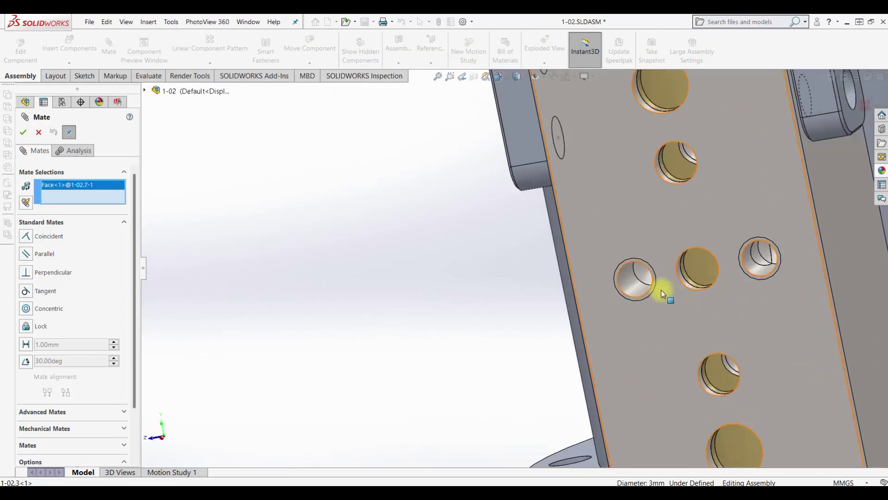
{"action": "left_click", "coordinate": [627, 276]}
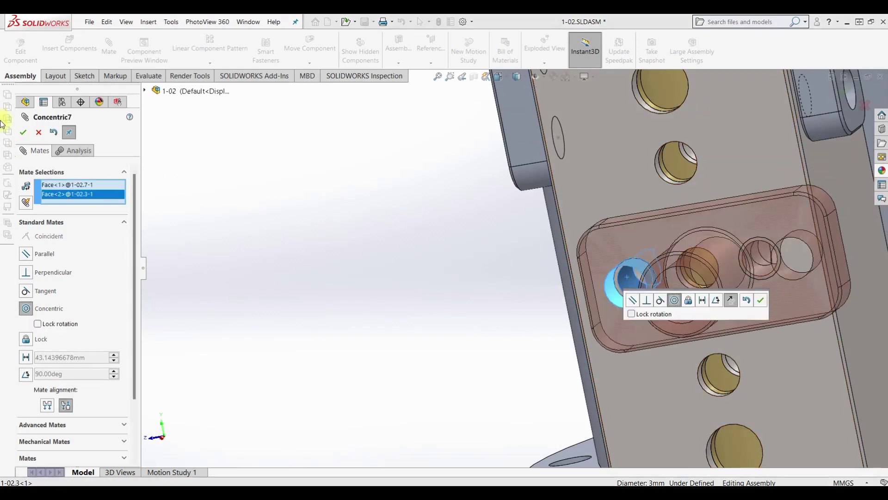
{"action": "left_click", "coordinate": [23, 132]}
Add a parallel mate between another block tapped hole and the flange's second hole.
{"action": "mouse_move", "coordinate": [462, 317]}
{"action": "middle_mouse_down"}
{"action": "mouse_move", "coordinate": [432, 338]}
{"action": "mouse_move", "coordinate": [346, 363]}
{"action": "mouse_move", "coordinate": [390, 396]}
{"action": "mouse_move", "coordinate": [337, 337]}
{"action": "middle_mouse_up"}
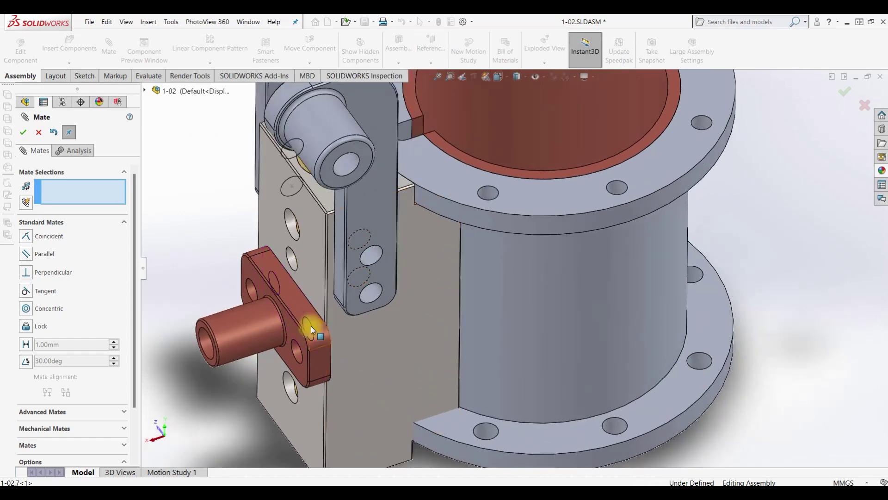
{"action": "left_click_drag", "start_coordinate": [305, 317], "coordinate": [298, 327]}
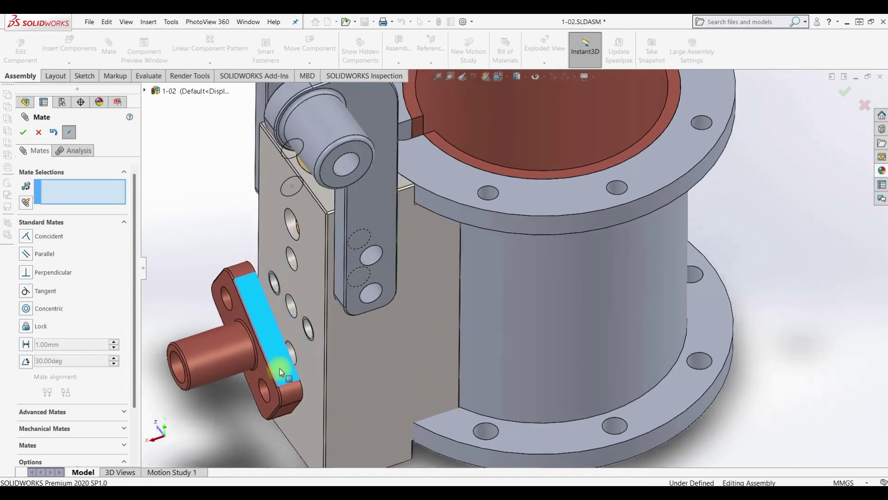
{"action": "left_click", "coordinate": [308, 332]}
{"action": "middle_click_drag", "start_coordinate": [337, 347], "coordinate": [334, 358]}
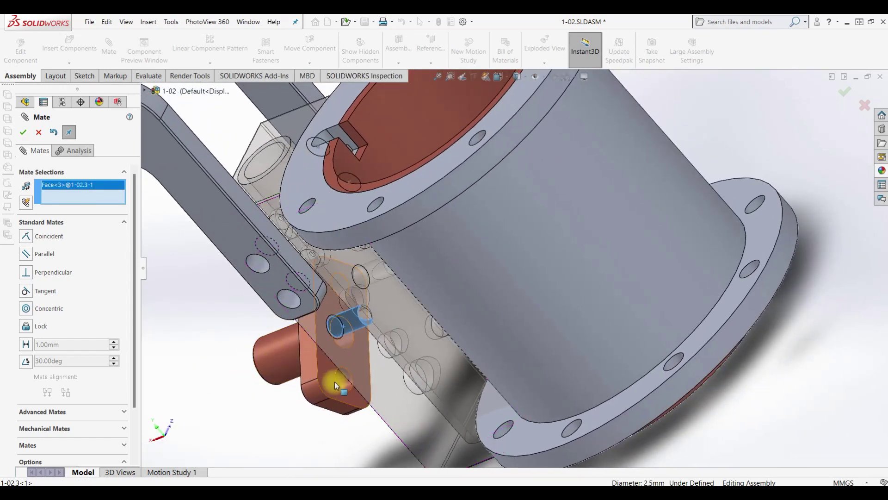
{"action": "left_click", "coordinate": [348, 384]}
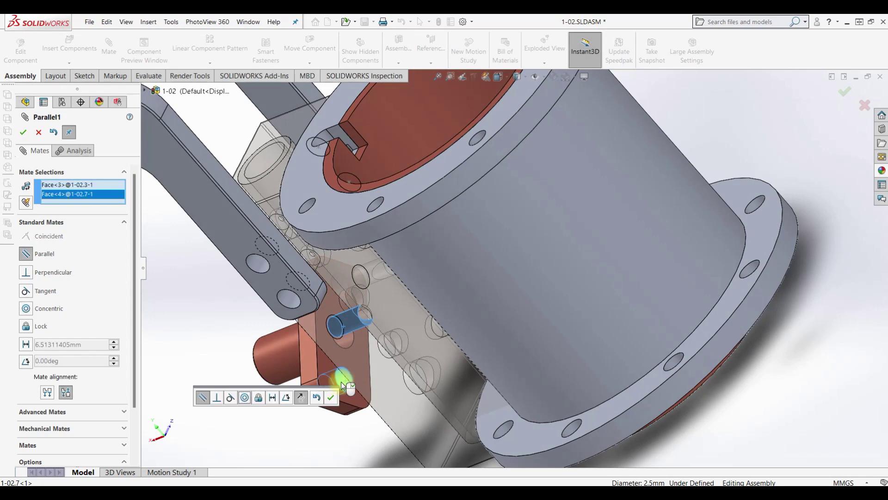
{"action": "left_click", "coordinate": [90, 308]}
{"action": "key", "text": "Escape"}
{"action": "mouse_move", "coordinate": [287, 377]}
{"action": "middle_mouse_down"}
{"action": "mouse_move", "coordinate": [333, 308]}
{"action": "mouse_move", "coordinate": [407, 287]}
{"action": "mouse_move", "coordinate": [416, 263]}
{"action": "middle_mouse_up"}
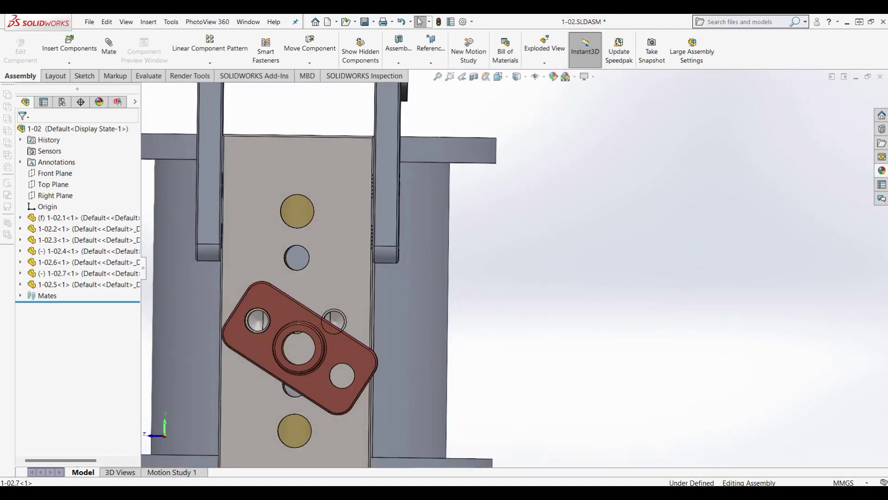
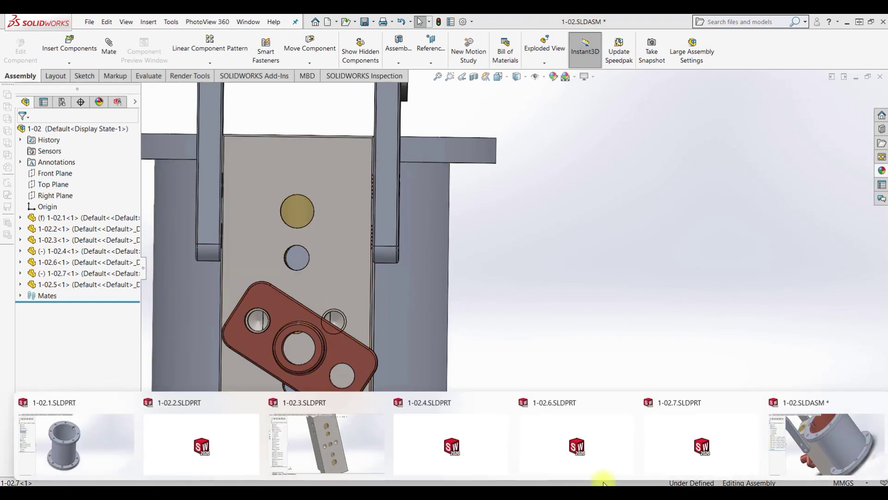
In part 1-02.3, change Sketch6's 9.00 mm dimension to 12.
{"action": "left_click", "coordinate": [334, 435]}
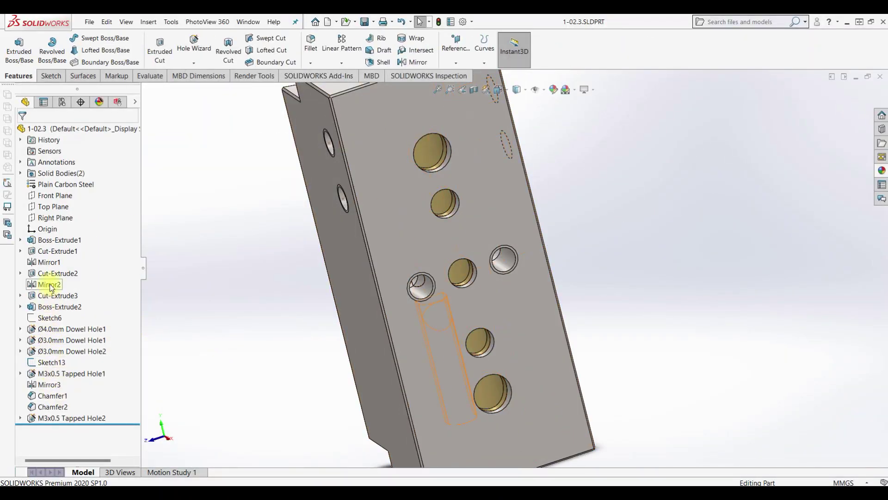
{"action": "left_click", "coordinate": [48, 318]}
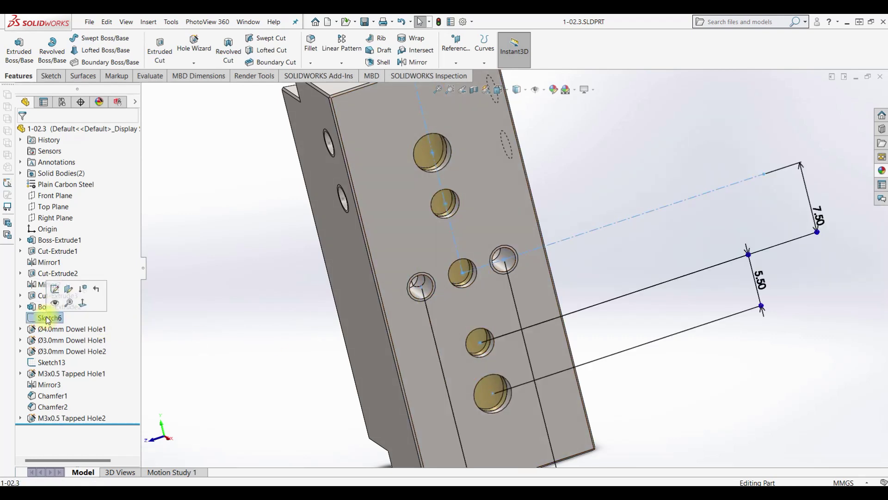
{"action": "left_click", "coordinate": [58, 289]}
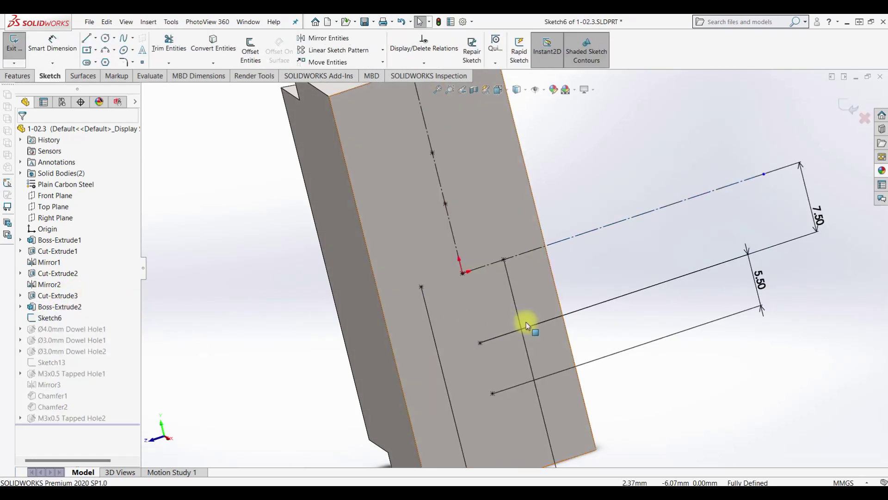
{"action": "key", "text": "f"}
{"action": "double_click", "coordinate": [517, 422]}
{"action": "type", "text": "12"}
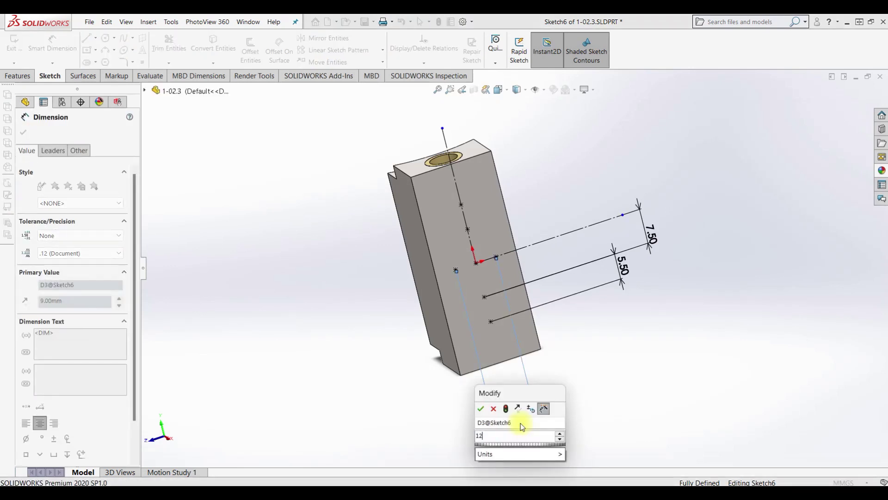
{"action": "key", "text": "Return"}
Exit the sketch, save part 1-02.3 and return to assembly 1-02.
{"action": "left_click", "coordinate": [15, 44]}
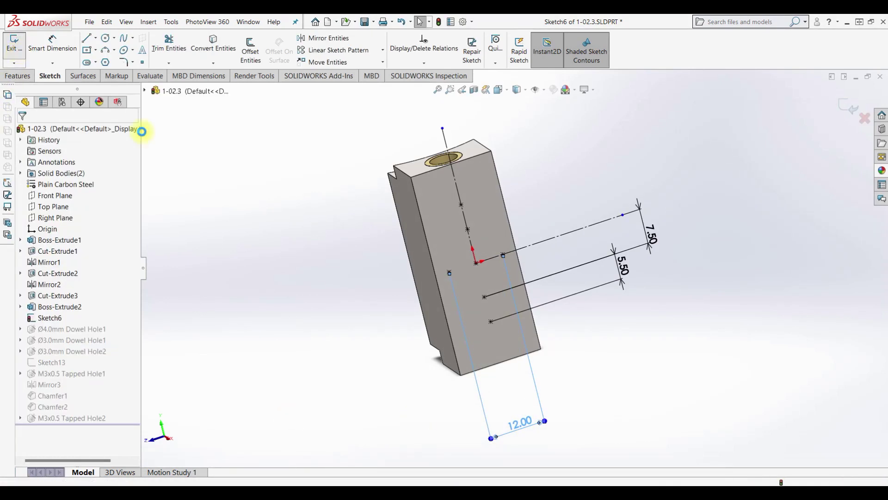
{"action": "left_click", "coordinate": [365, 22]}
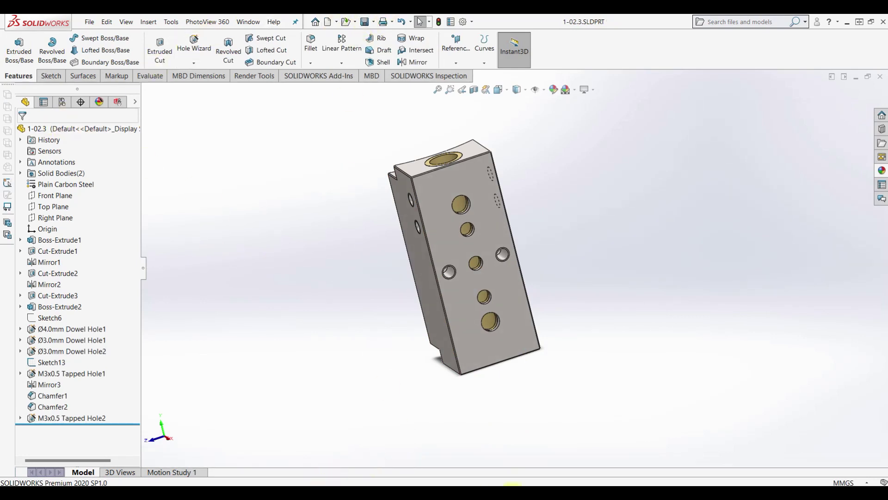
{"action": "left_click", "coordinate": [787, 454]}
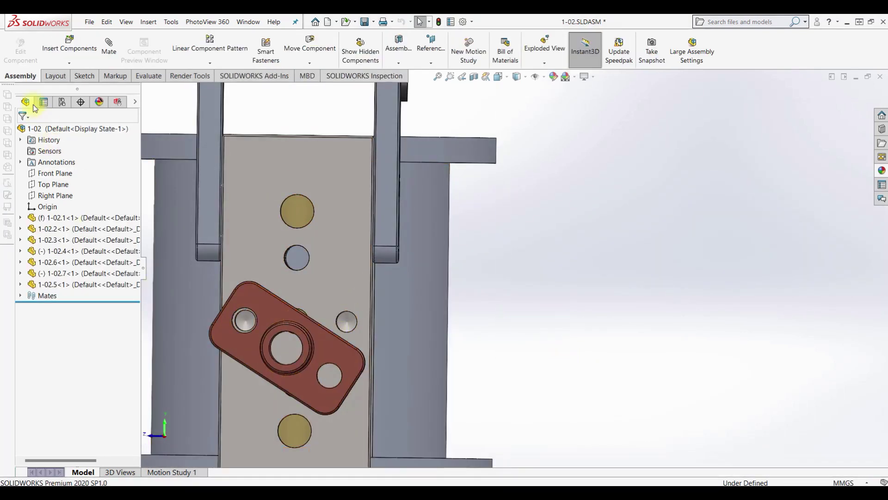
Mate part 1-02.7's pin concentric with the block's hole.
{"action": "left_click", "coordinate": [109, 46]}
{"action": "scroll", "coordinate": [337, 382], "scroll_direction": "down", "scroll_amount": 3}
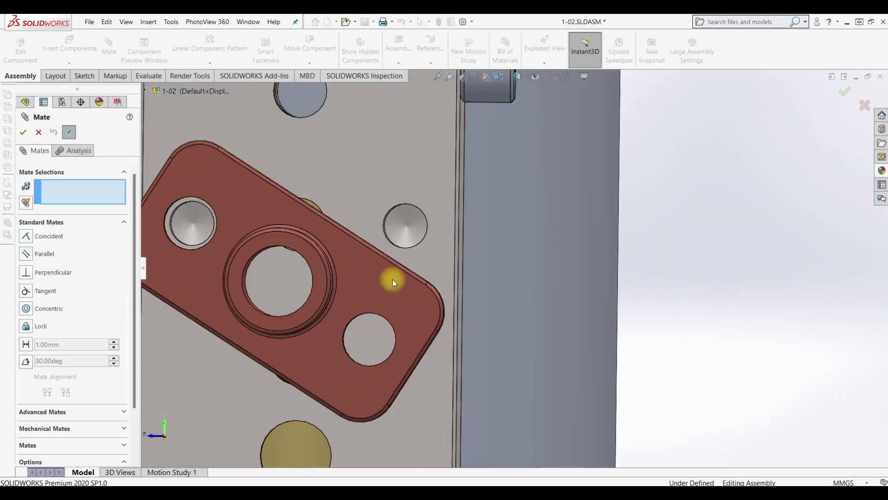
{"action": "mouse_move", "coordinate": [406, 234]}
{"action": "middle_mouse_down"}
{"action": "mouse_move", "coordinate": [431, 220]}
{"action": "mouse_move", "coordinate": [405, 259]}
{"action": "middle_mouse_up"}
{"action": "left_click", "coordinate": [452, 234]}
{"action": "middle_click_drag", "start_coordinate": [453, 282], "coordinate": [429, 292]}
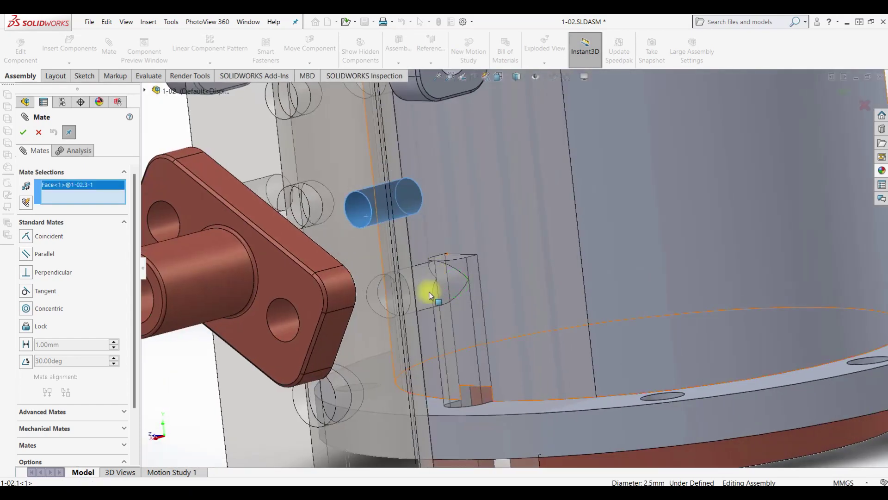
{"action": "left_click", "coordinate": [292, 322]}
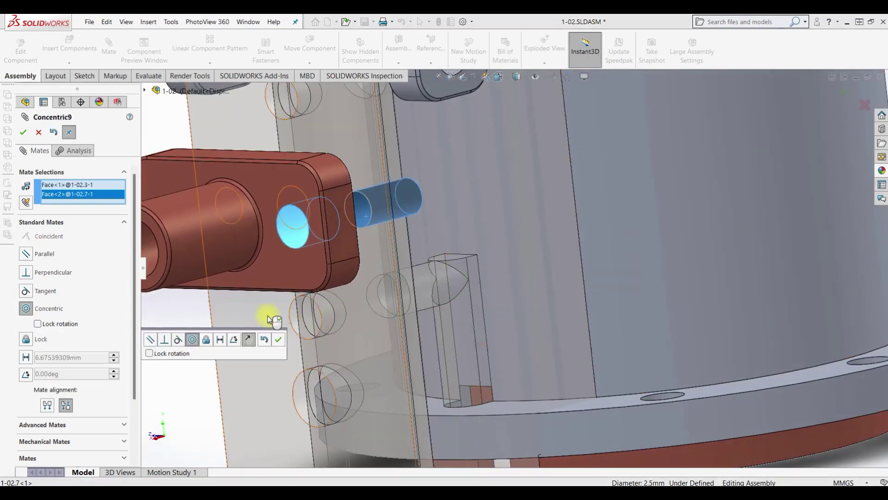
{"action": "left_click", "coordinate": [23, 132]}
Mate 1-02.7's flange face coincident with the plate face.
{"action": "middle_click_drag", "start_coordinate": [331, 193], "coordinate": [286, 264]}
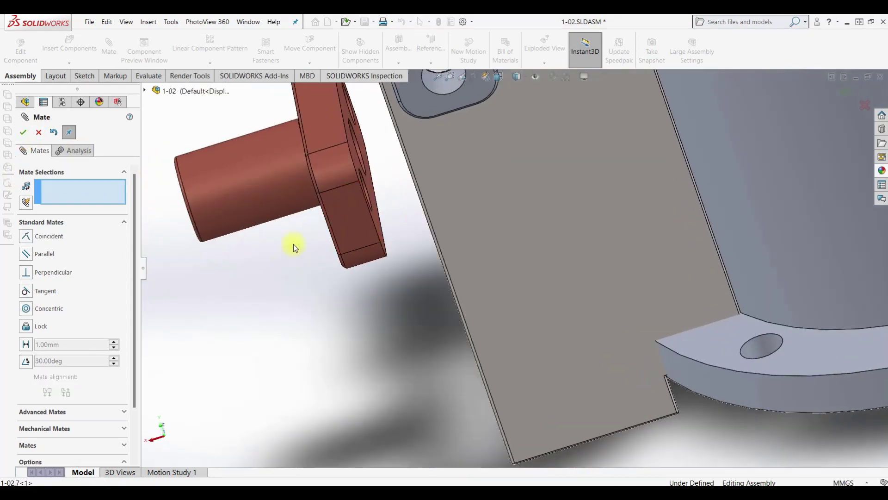
{"action": "left_click", "coordinate": [356, 156]}
{"action": "middle_click_drag", "start_coordinate": [382, 217], "coordinate": [452, 135]}
{"action": "left_click", "coordinate": [452, 127]}
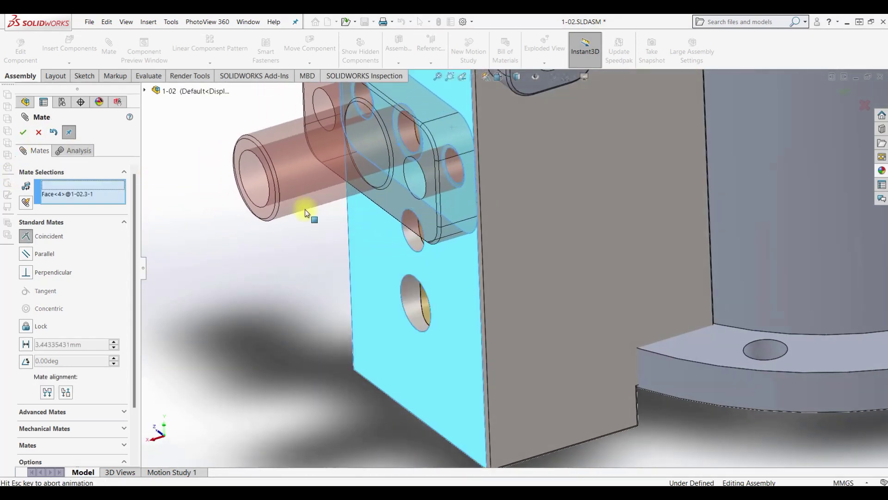
{"action": "left_click", "coordinate": [23, 132]}
Orbit the assembly to inspect the seated part 1-02.7, then close the Mate panel.
{"action": "mouse_move", "coordinate": [363, 288]}
{"action": "middle_mouse_down"}
{"action": "mouse_move", "coordinate": [385, 316]}
{"action": "mouse_move", "coordinate": [424, 279]}
{"action": "middle_mouse_up"}
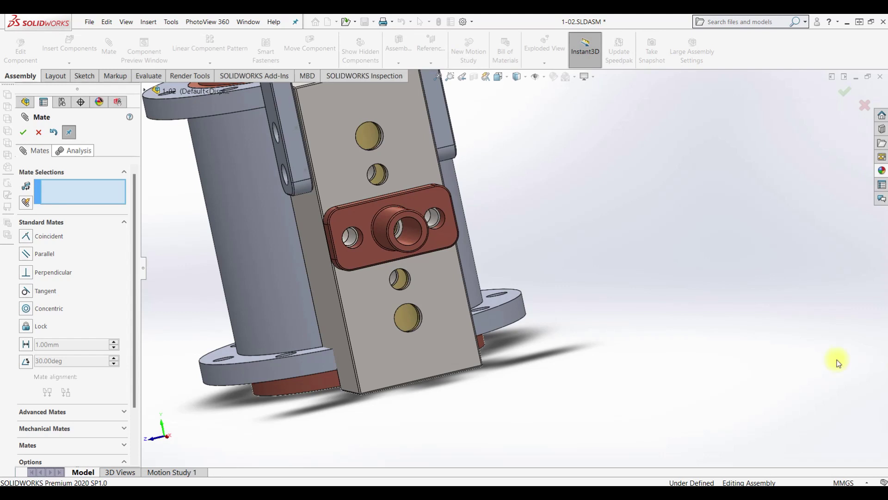
{"action": "middle_click_drag", "start_coordinate": [456, 333], "coordinate": [472, 341]}
{"action": "mouse_move", "coordinate": [432, 206]}
{"action": "middle_mouse_down"}
{"action": "mouse_move", "coordinate": [468, 213]}
{"action": "mouse_move", "coordinate": [494, 238]}
{"action": "mouse_move", "coordinate": [482, 273]}
{"action": "mouse_move", "coordinate": [428, 189]}
{"action": "mouse_move", "coordinate": [440, 182]}
{"action": "mouse_move", "coordinate": [414, 77]}
{"action": "middle_mouse_up"}
{"action": "mouse_move", "coordinate": [673, 372]}
{"action": "middle_mouse_down"}
{"action": "mouse_move", "coordinate": [690, 272]}
{"action": "mouse_move", "coordinate": [690, 331]}
{"action": "mouse_move", "coordinate": [680, 345]}
{"action": "mouse_move", "coordinate": [681, 324]}
{"action": "mouse_move", "coordinate": [692, 347]}
{"action": "mouse_move", "coordinate": [684, 311]}
{"action": "mouse_move", "coordinate": [589, 341]}
{"action": "middle_mouse_up"}
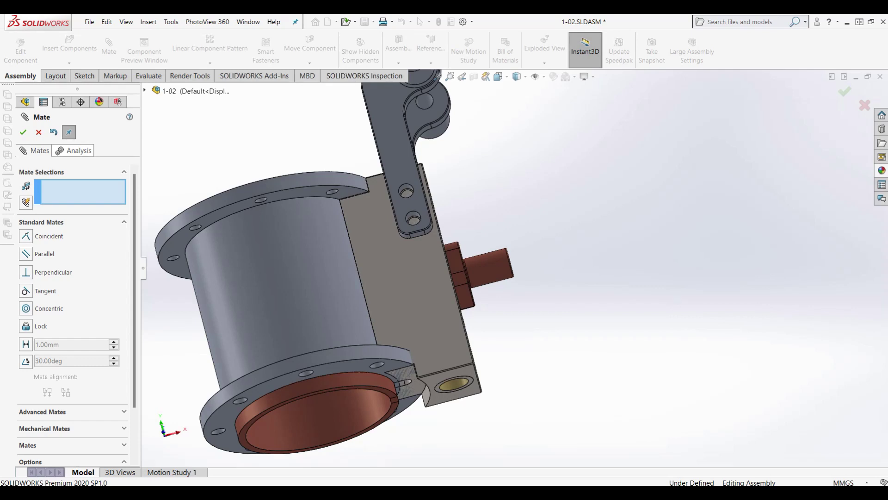
{"action": "mouse_move", "coordinate": [343, 341]}
{"action": "middle_mouse_down"}
{"action": "mouse_move", "coordinate": [390, 359]}
{"action": "mouse_move", "coordinate": [234, 359]}
{"action": "middle_mouse_up"}
{"action": "key", "text": "Escape"}
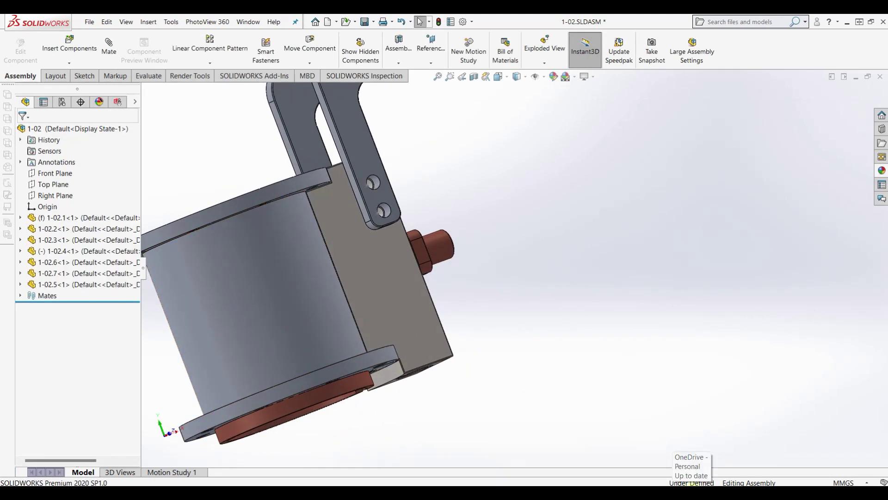
{"action": "mouse_move", "coordinate": [327, 443]}
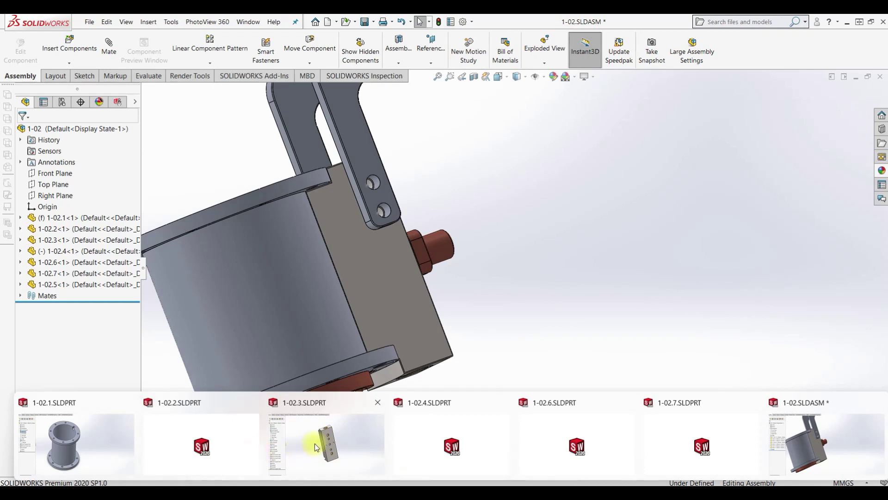
Edit part 1-02.3's Boss-Extrude1 and accept it as a Mid Plane 44.00 mm extrusion.
{"action": "left_click", "coordinate": [316, 447]}
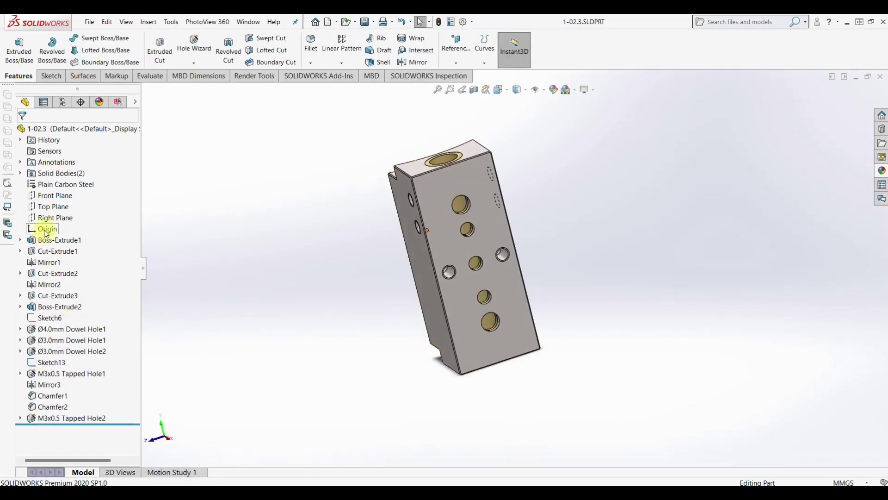
{"action": "left_click", "coordinate": [54, 241]}
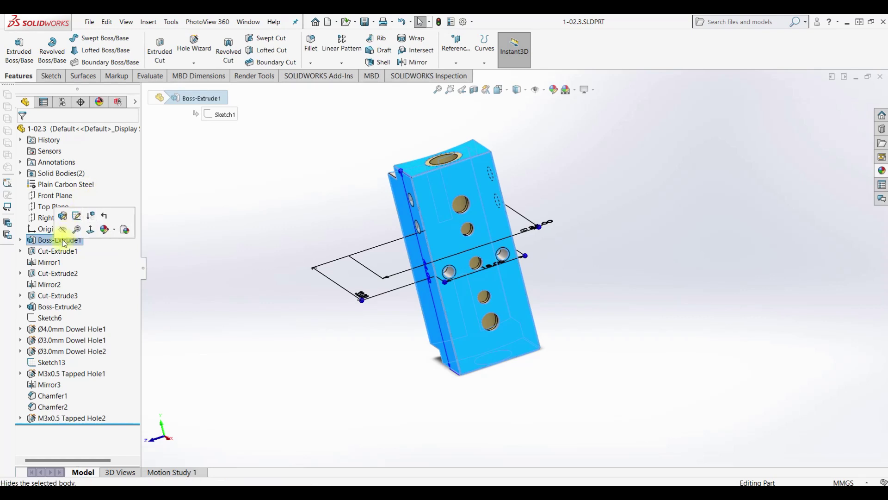
{"action": "right_click", "coordinate": [64, 243]}
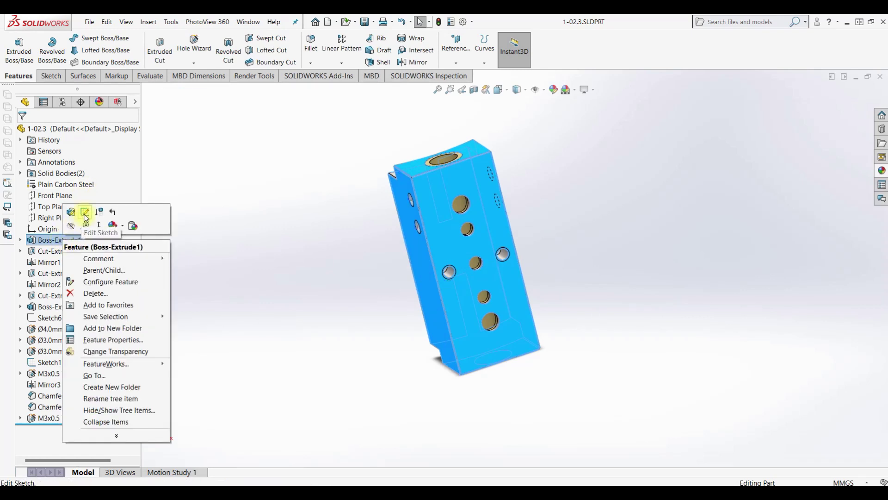
{"action": "left_click", "coordinate": [85, 216]}
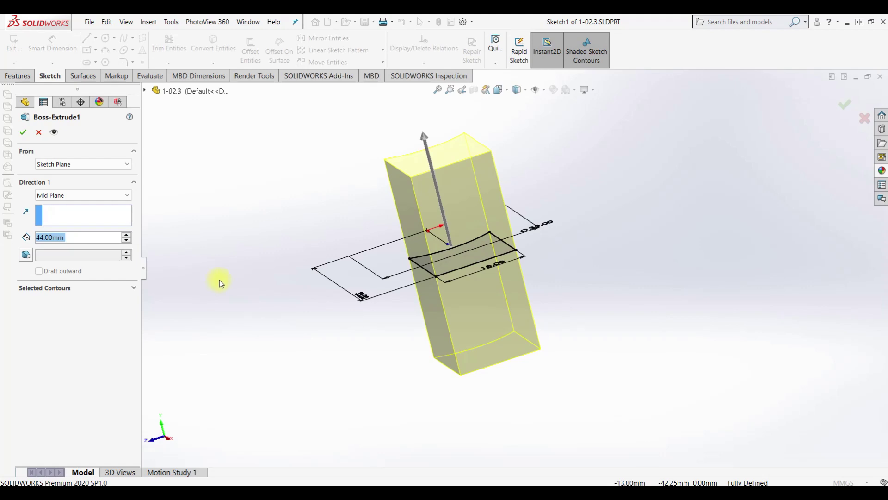
{"action": "middle_click_drag", "start_coordinate": [318, 333], "coordinate": [344, 342]}
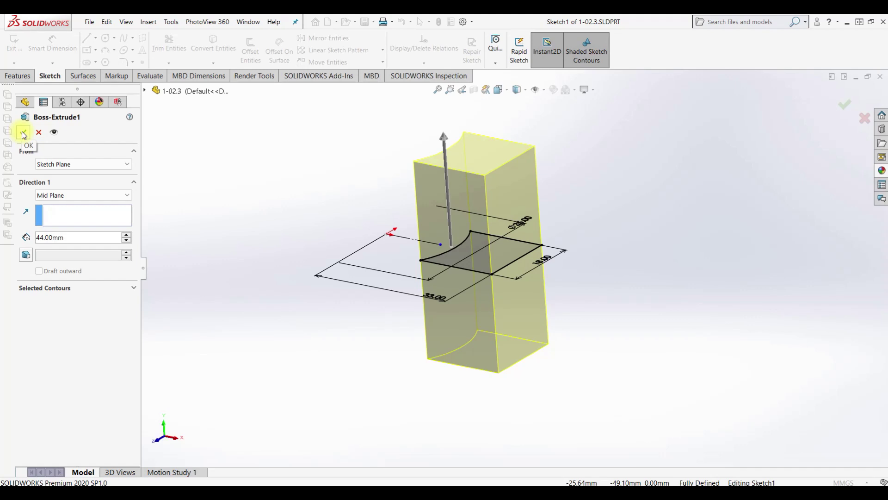
{"action": "left_click", "coordinate": [22, 133]}
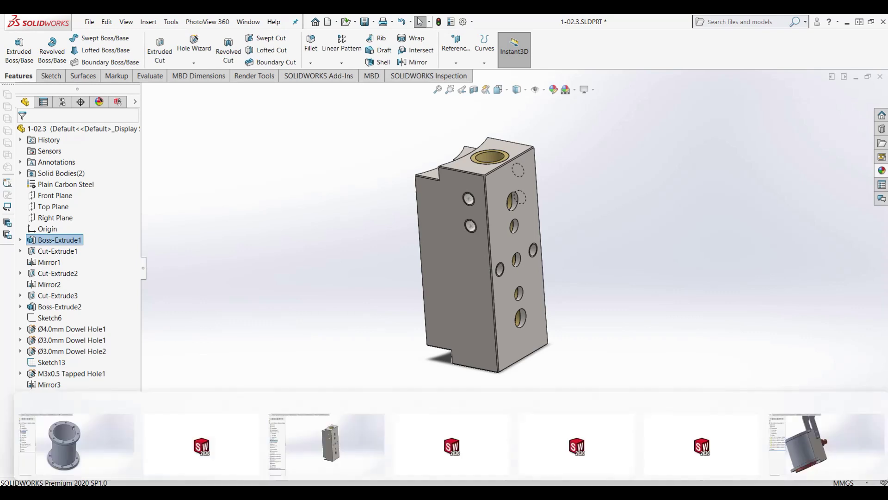
{"action": "left_click", "coordinate": [88, 449]}
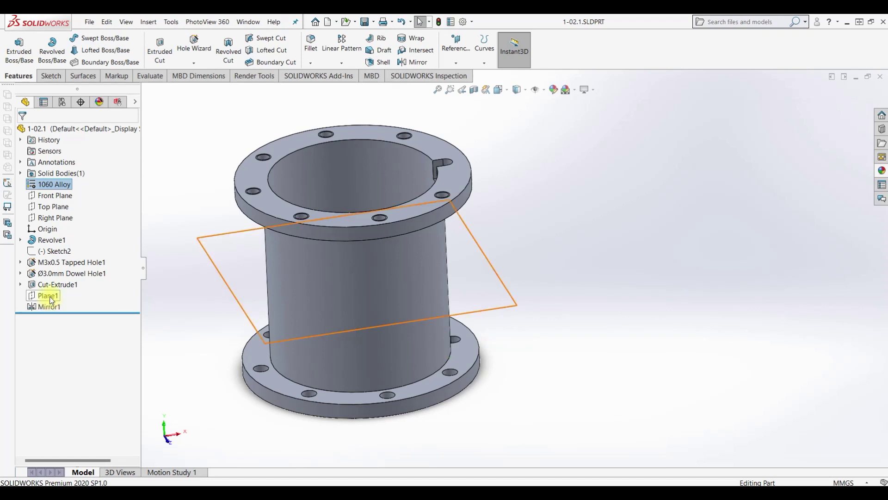
Change the 35.00 dimension in Revolve1's sketch of part 1-02.1 to 38.
{"action": "right_click", "coordinate": [52, 239]}
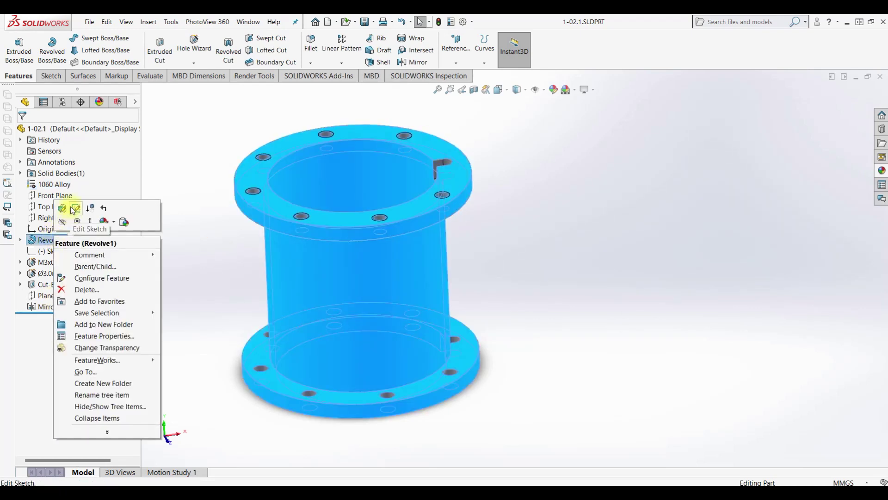
{"action": "left_click", "coordinate": [73, 210]}
{"action": "mouse_move", "coordinate": [482, 291]}
{"action": "middle_mouse_down"}
{"action": "mouse_move", "coordinate": [490, 308]}
{"action": "mouse_move", "coordinate": [523, 264]}
{"action": "middle_mouse_up"}
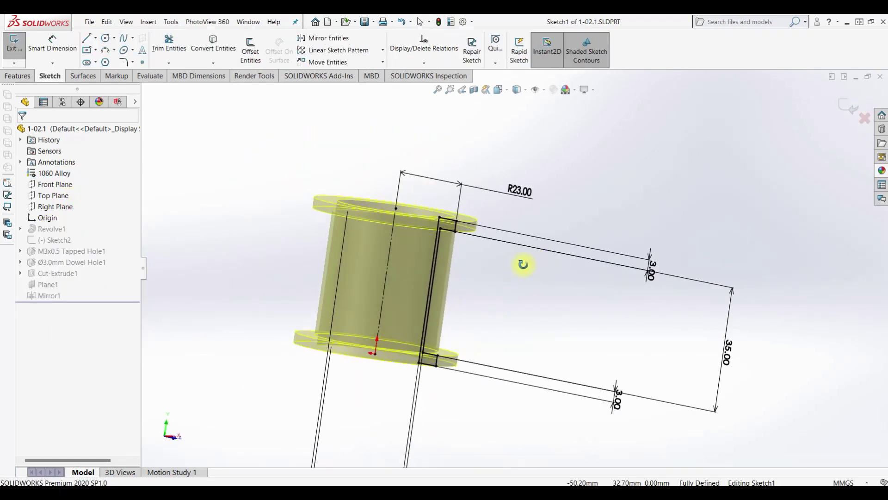
{"action": "left_click", "coordinate": [723, 353]}
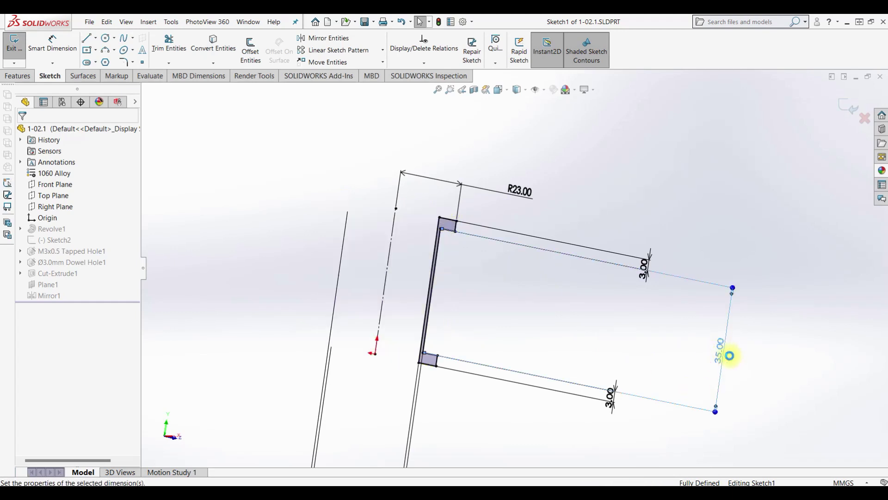
{"action": "double_click", "coordinate": [724, 352]}
{"action": "type", "text": "38"}
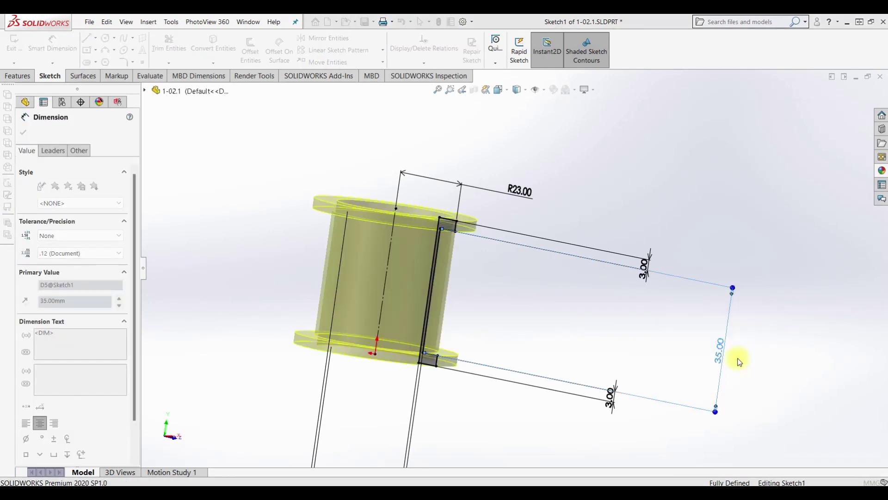
{"action": "key", "text": "Return"}
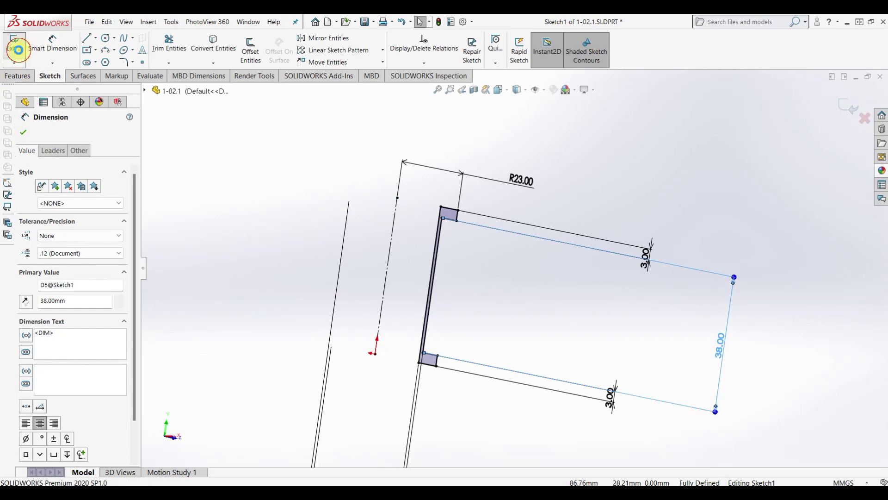
Exit the sketch, save part 1-02.1 and return to assembly 1-02.
{"action": "left_click", "coordinate": [14, 42]}
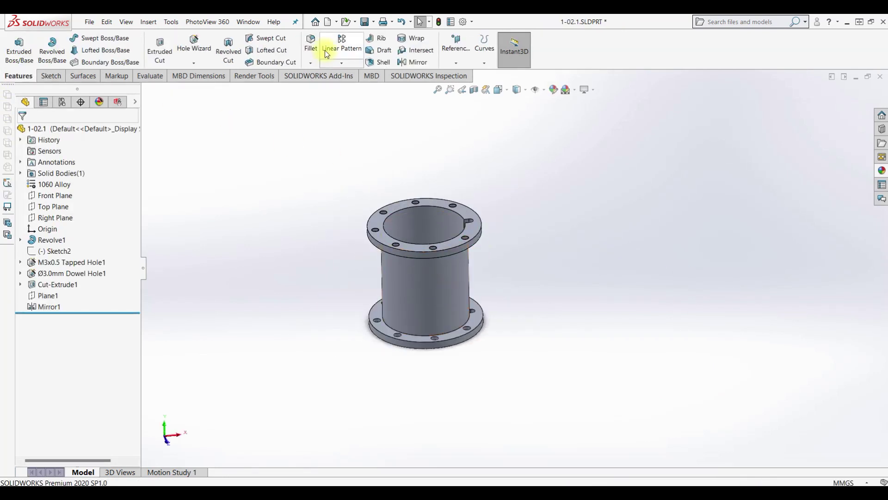
{"action": "left_click", "coordinate": [365, 22]}
{"action": "key", "text": "ctrl+Tab"}
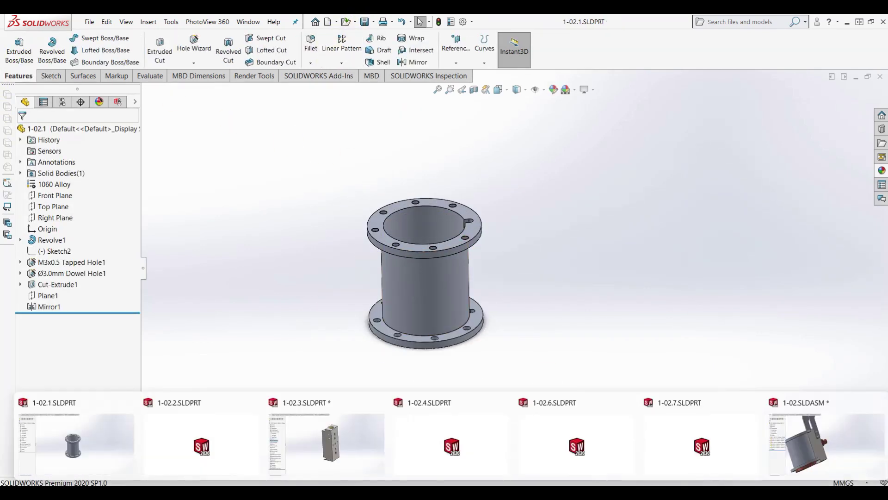
{"action": "left_click", "coordinate": [816, 445]}
Mate the small pin's end face coincident with the block's side face.
{"action": "mouse_move", "coordinate": [478, 326]}
{"action": "middle_mouse_down"}
{"action": "mouse_move", "coordinate": [419, 359]}
{"action": "mouse_move", "coordinate": [411, 393]}
{"action": "mouse_move", "coordinate": [464, 426]}
{"action": "mouse_move", "coordinate": [488, 485]}
{"action": "mouse_move", "coordinate": [436, 460]}
{"action": "mouse_move", "coordinate": [373, 452]}
{"action": "mouse_move", "coordinate": [415, 442]}
{"action": "mouse_move", "coordinate": [521, 224]}
{"action": "mouse_move", "coordinate": [550, 234]}
{"action": "mouse_move", "coordinate": [560, 214]}
{"action": "mouse_move", "coordinate": [569, 238]}
{"action": "mouse_move", "coordinate": [171, 208]}
{"action": "middle_mouse_up"}
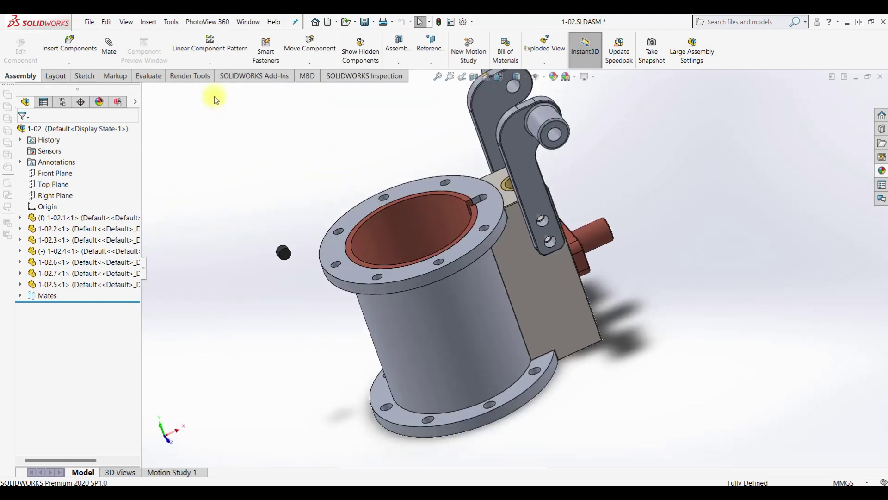
{"action": "left_click", "coordinate": [107, 48]}
{"action": "scroll", "coordinate": [287, 259], "scroll_direction": "down", "scroll_amount": 5}
{"action": "left_click", "coordinate": [353, 253]}
{"action": "scroll", "coordinate": [458, 288], "scroll_direction": "up", "scroll_amount": 3}
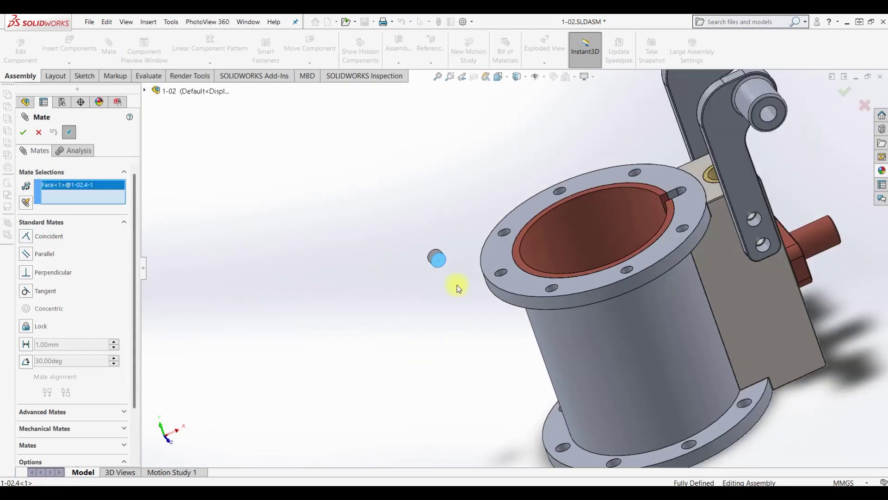
{"action": "scroll", "coordinate": [498, 322], "scroll_direction": "up", "scroll_amount": 2}
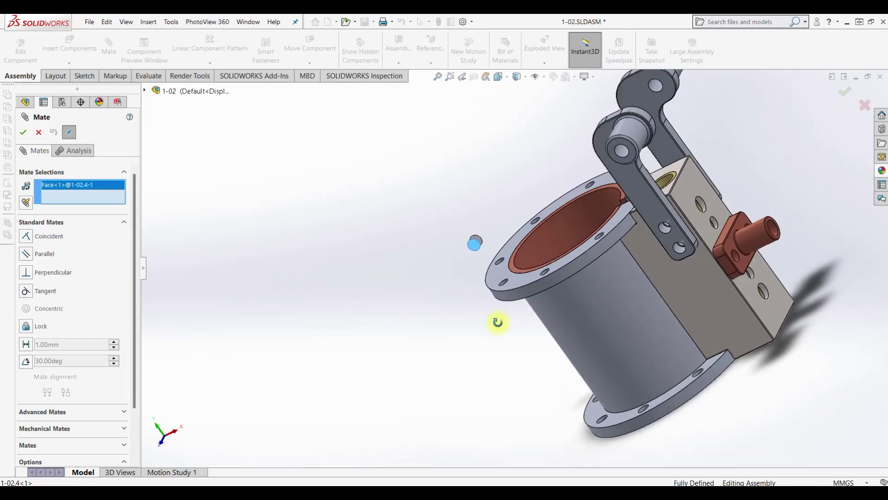
{"action": "left_click", "coordinate": [784, 301]}
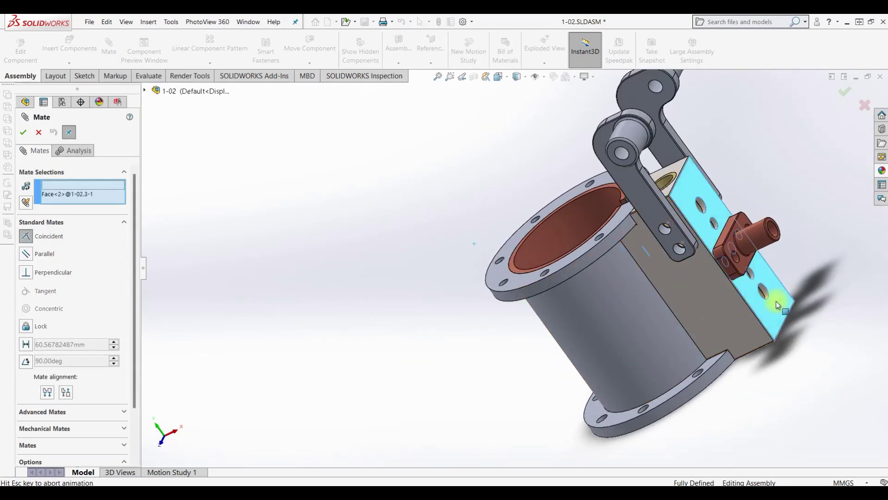
{"action": "left_click", "coordinate": [22, 131]}
Mate the pin's cylinder concentric with a block hole, then close Mate.
{"action": "scroll", "coordinate": [611, 240], "scroll_direction": "down", "scroll_amount": 3}
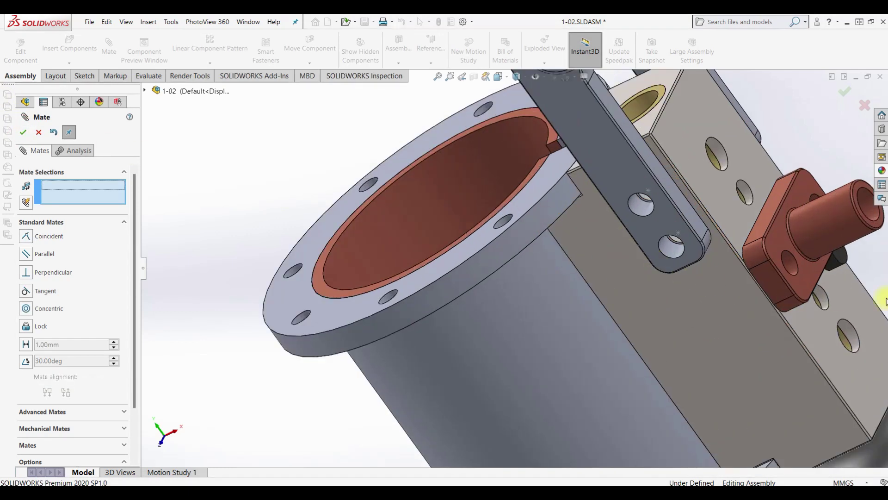
{"action": "left_click", "coordinate": [834, 264]}
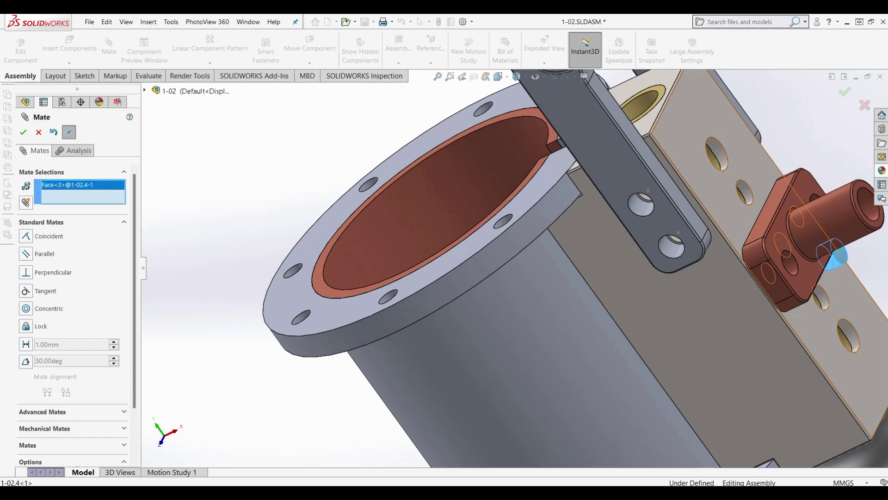
{"action": "left_click", "coordinate": [824, 297]}
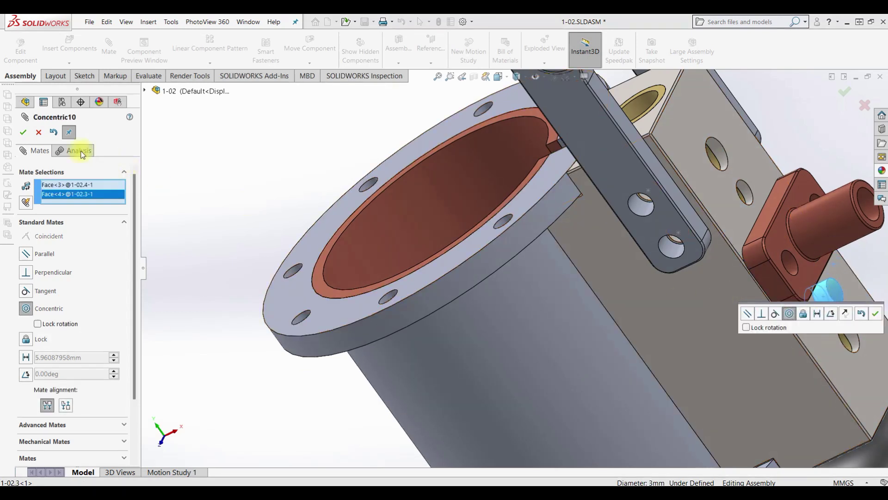
{"action": "left_click", "coordinate": [23, 133]}
{"action": "mouse_move", "coordinate": [485, 223]}
{"action": "middle_mouse_down"}
{"action": "mouse_move", "coordinate": [614, 251]}
{"action": "mouse_move", "coordinate": [644, 244]}
{"action": "mouse_move", "coordinate": [780, 276]}
{"action": "middle_mouse_up"}
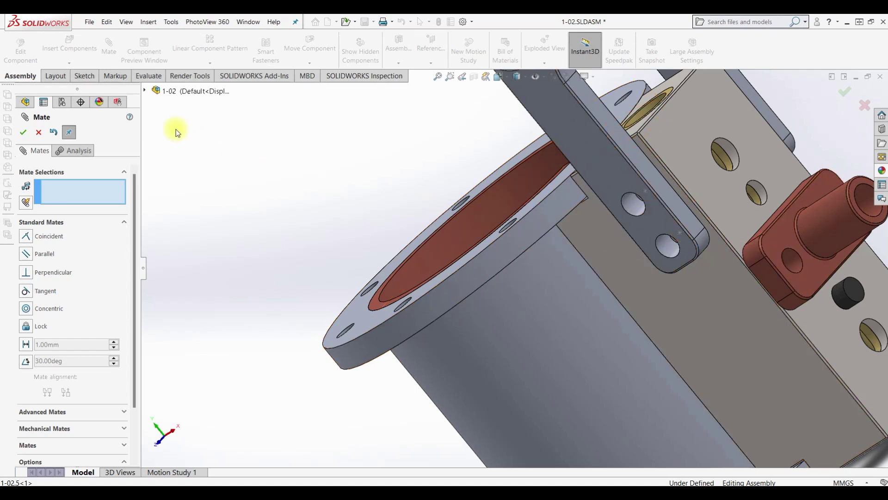
{"action": "left_click", "coordinate": [23, 133]}
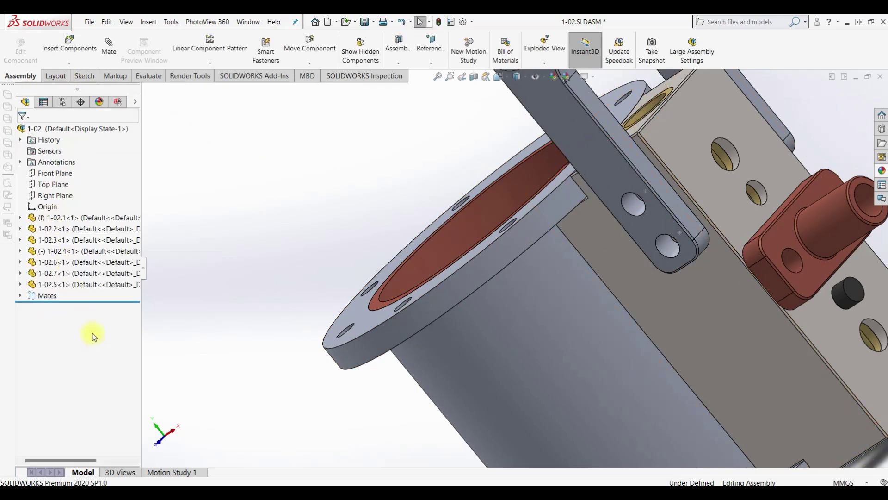
Edit the Coincident8 mate to flip the pin's alignment.
{"action": "left_click", "coordinate": [18, 296]}
{"action": "left_click", "coordinate": [68, 430]}
{"action": "right_click", "coordinate": [69, 430]}
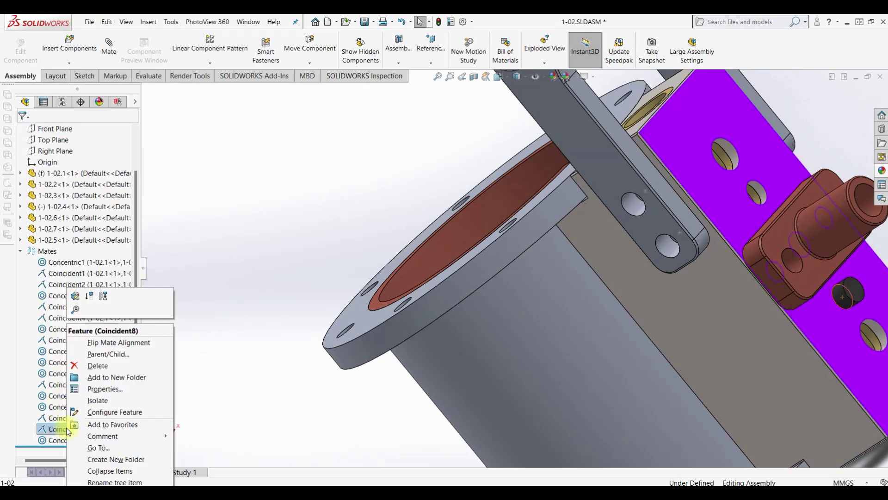
{"action": "left_click", "coordinate": [78, 296]}
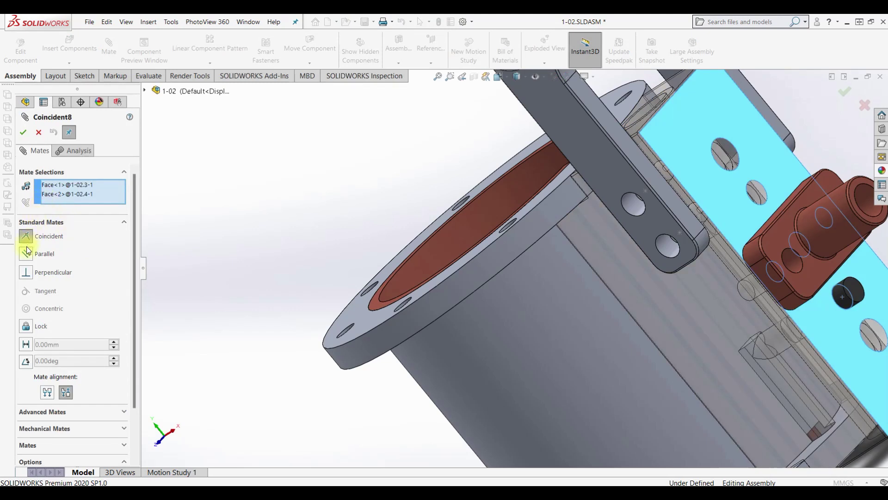
{"action": "left_click", "coordinate": [54, 393]}
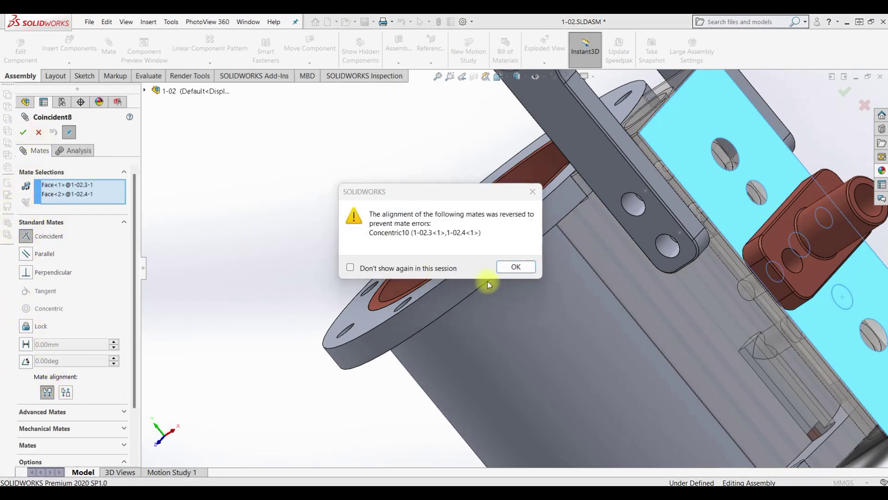
{"action": "left_click", "coordinate": [514, 267]}
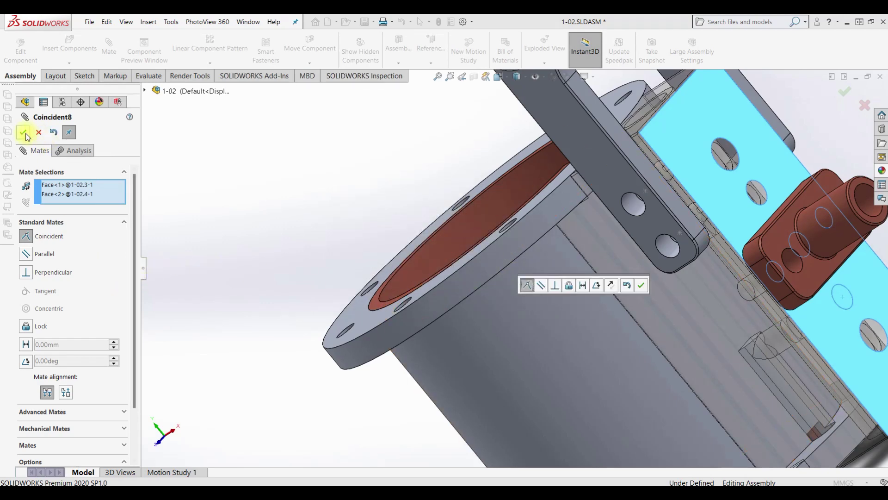
{"action": "left_click", "coordinate": [24, 133]}
Delete the Concentric10 mate.
{"action": "right_click", "coordinate": [63, 440]}
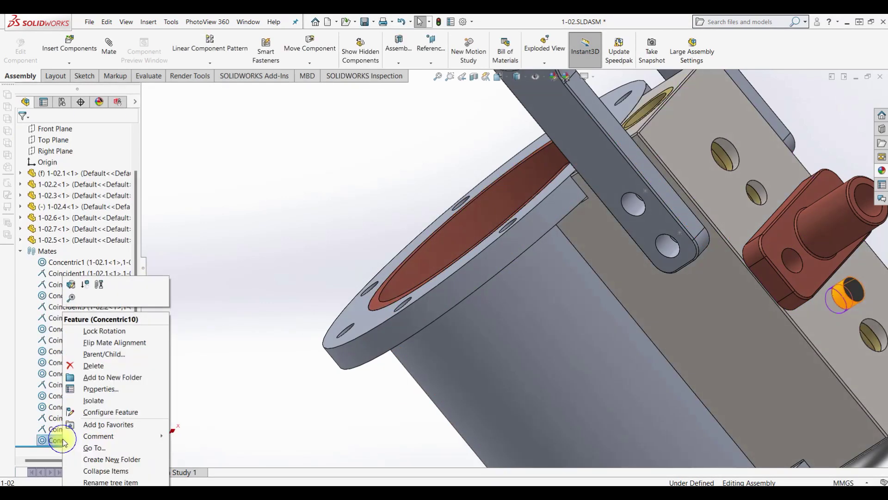
{"action": "left_click", "coordinate": [92, 365]}
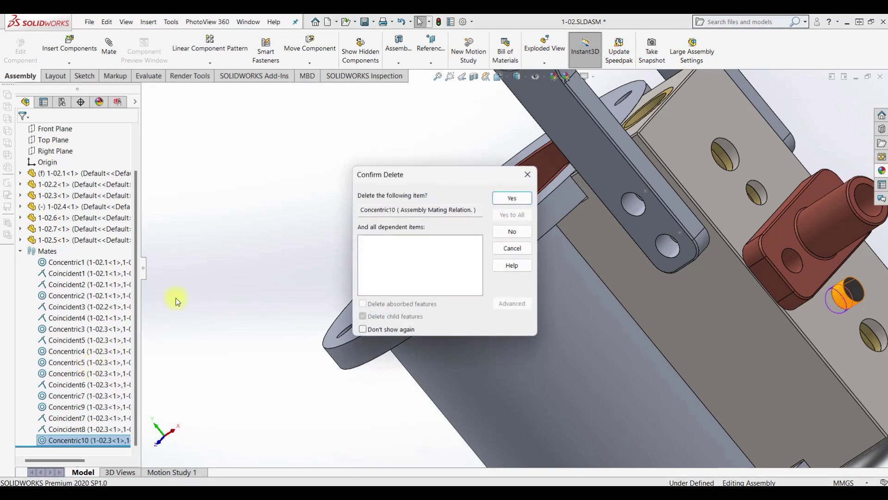
{"action": "left_click", "coordinate": [506, 199]}
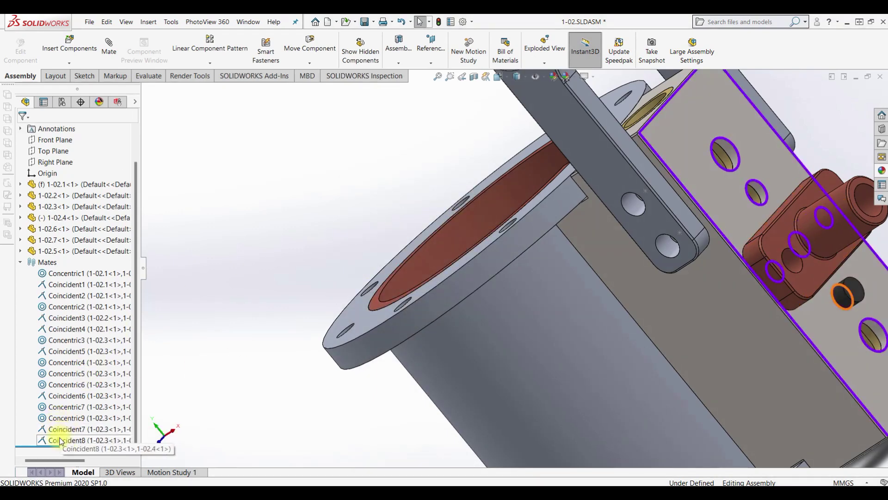
Re-edit Coincident8 and set its alignment to Aligned.
{"action": "left_click", "coordinate": [61, 440]}
{"action": "left_click", "coordinate": [69, 409]}
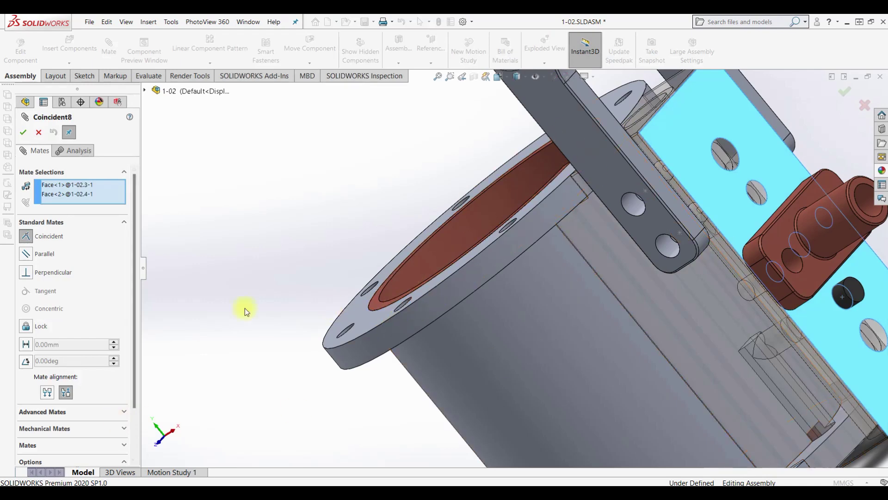
{"action": "left_click", "coordinate": [47, 392]}
{"action": "left_click", "coordinate": [22, 131]}
{"action": "mouse_move", "coordinate": [457, 257]}
{"action": "middle_mouse_down"}
{"action": "mouse_move", "coordinate": [810, 337]}
{"action": "mouse_move", "coordinate": [595, 297]}
{"action": "middle_mouse_up"}
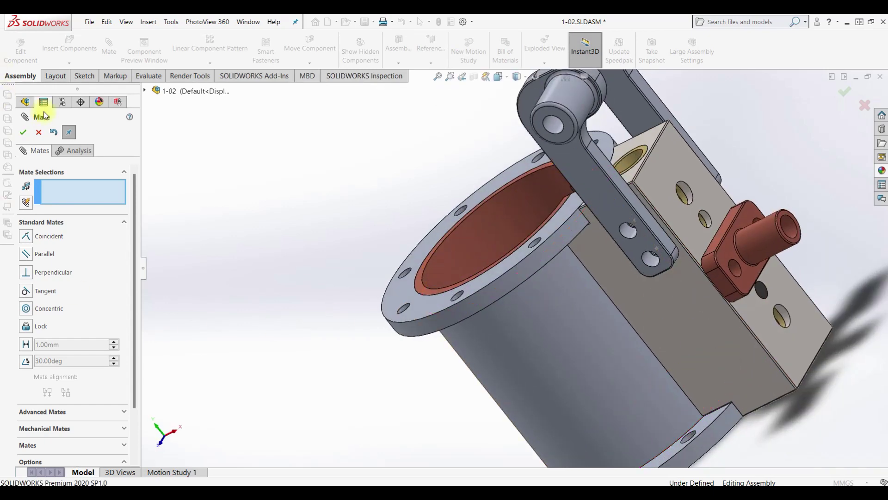
{"action": "left_click", "coordinate": [27, 133]}
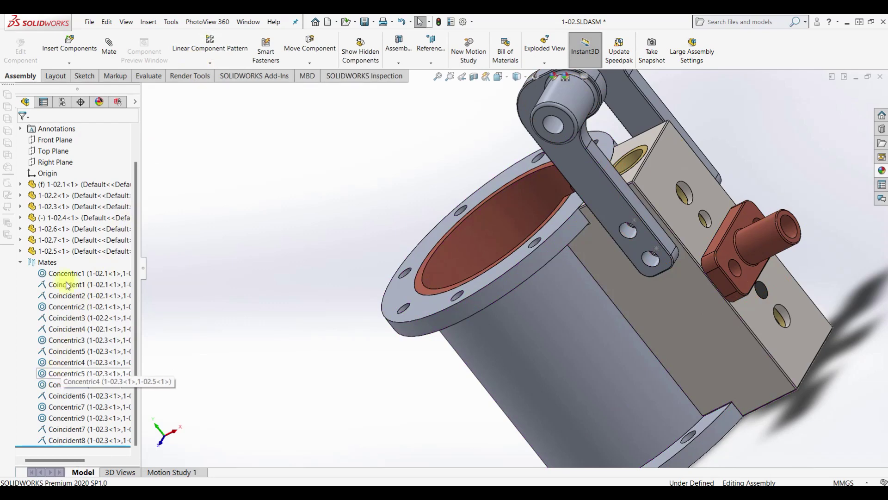
{"action": "left_click", "coordinate": [69, 42]}
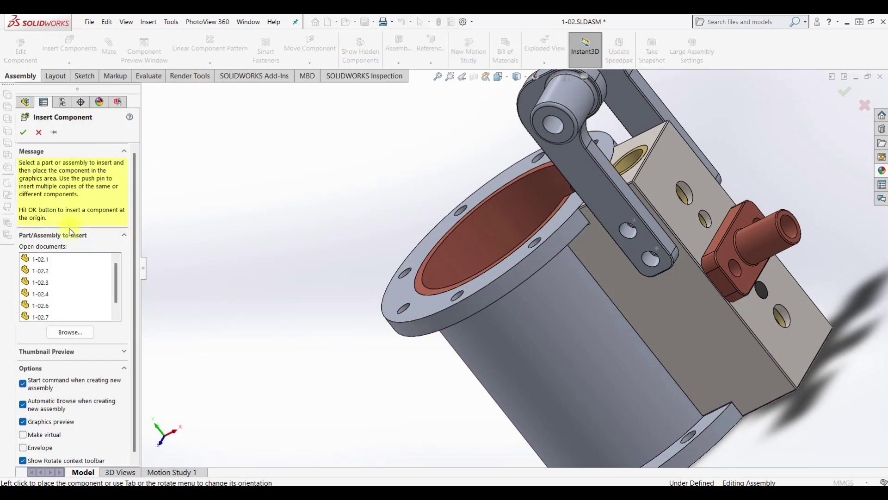
Insert a second pin 1-02.4 and mate it concentric with a block hole.
{"action": "left_click", "coordinate": [48, 294]}
{"action": "left_click", "coordinate": [275, 310]}
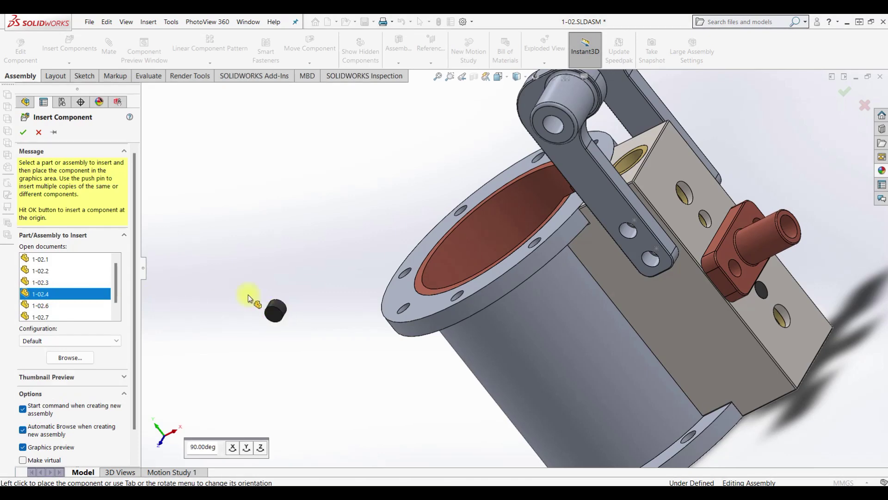
{"action": "left_click", "coordinate": [110, 60]}
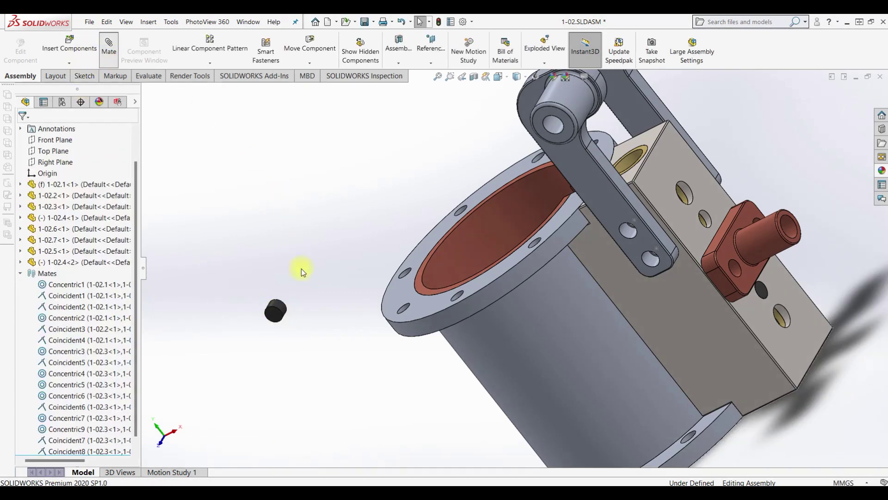
{"action": "left_click", "coordinate": [280, 307]}
{"action": "scroll", "coordinate": [657, 258], "scroll_direction": "down", "scroll_amount": 3}
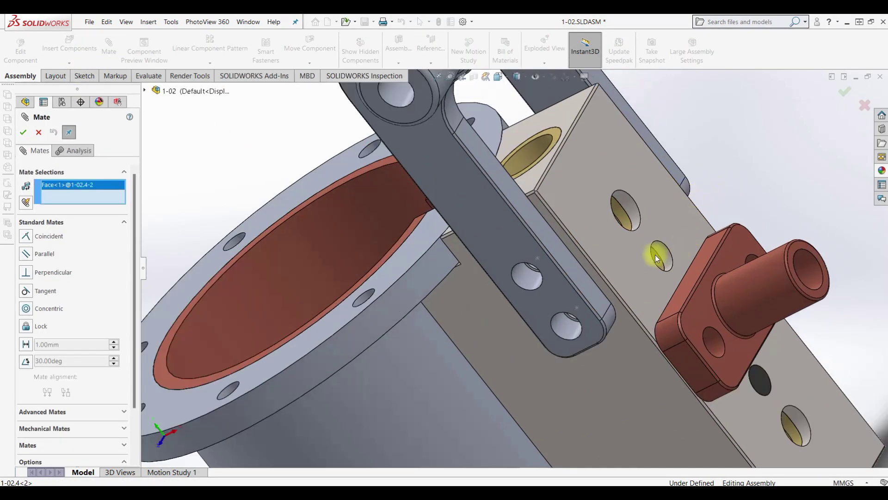
{"action": "left_click", "coordinate": [661, 254]}
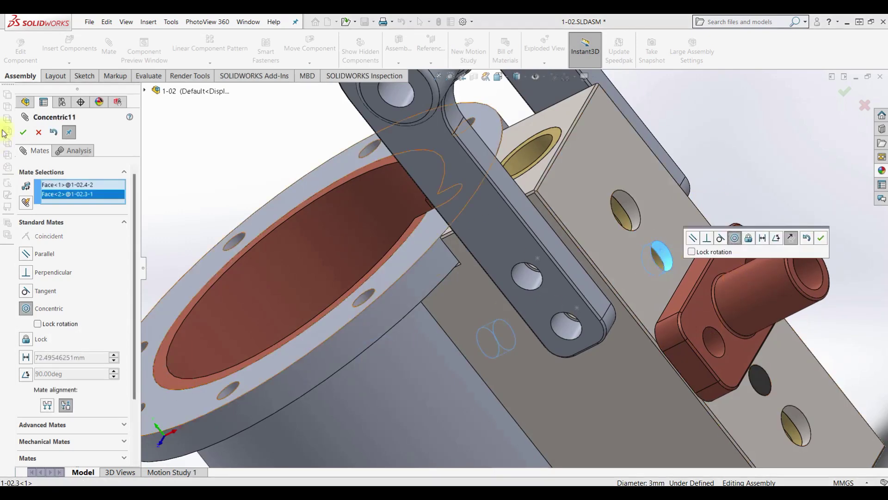
{"action": "left_click", "coordinate": [22, 134]}
Mate the new pin's end face coincident with the block face.
{"action": "mouse_move", "coordinate": [287, 189]}
{"action": "middle_mouse_down"}
{"action": "mouse_move", "coordinate": [381, 280]}
{"action": "mouse_move", "coordinate": [369, 287]}
{"action": "middle_mouse_up"}
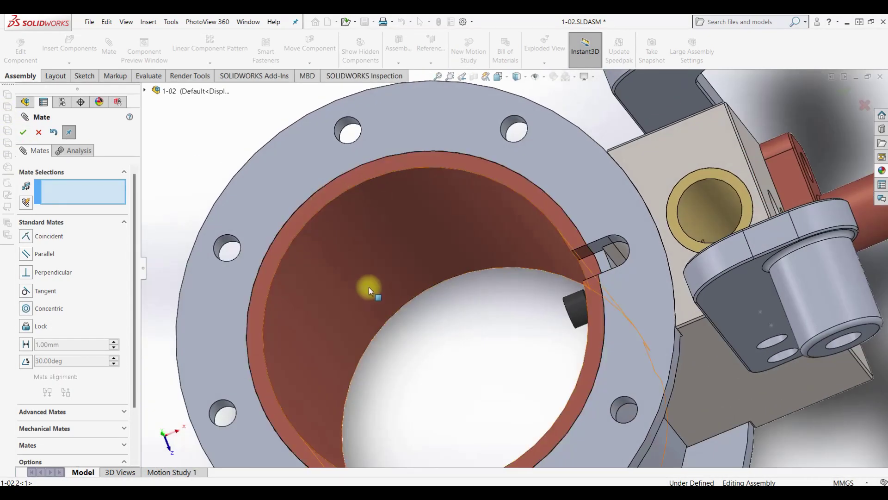
{"action": "scroll", "coordinate": [546, 281], "scroll_direction": "down", "scroll_amount": 5}
{"action": "mouse_move", "coordinate": [547, 281]}
{"action": "middle_mouse_down"}
{"action": "mouse_move", "coordinate": [608, 313]}
{"action": "mouse_move", "coordinate": [599, 304]}
{"action": "middle_mouse_up"}
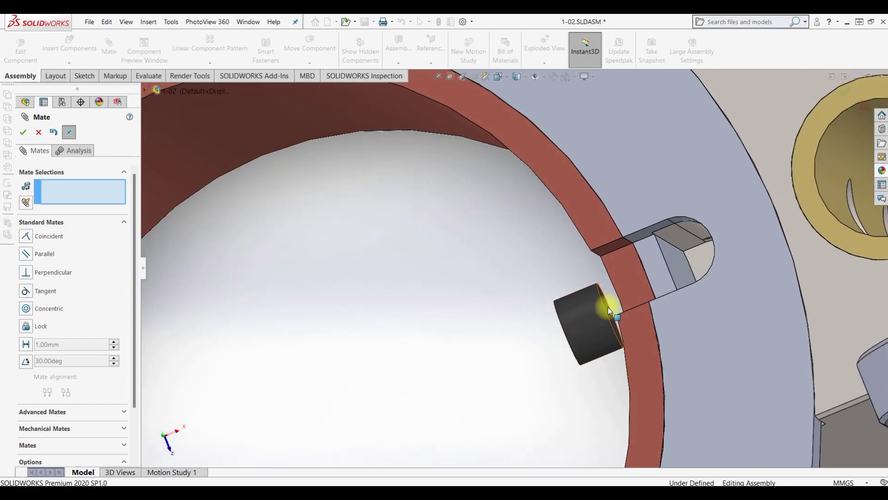
{"action": "left_click", "coordinate": [608, 308]}
{"action": "scroll", "coordinate": [624, 287], "scroll_direction": "up", "scroll_amount": 5}
{"action": "scroll", "coordinate": [666, 245], "scroll_direction": "up", "scroll_amount": 3}
{"action": "scroll", "coordinate": [648, 245], "scroll_direction": "down", "scroll_amount": 2}
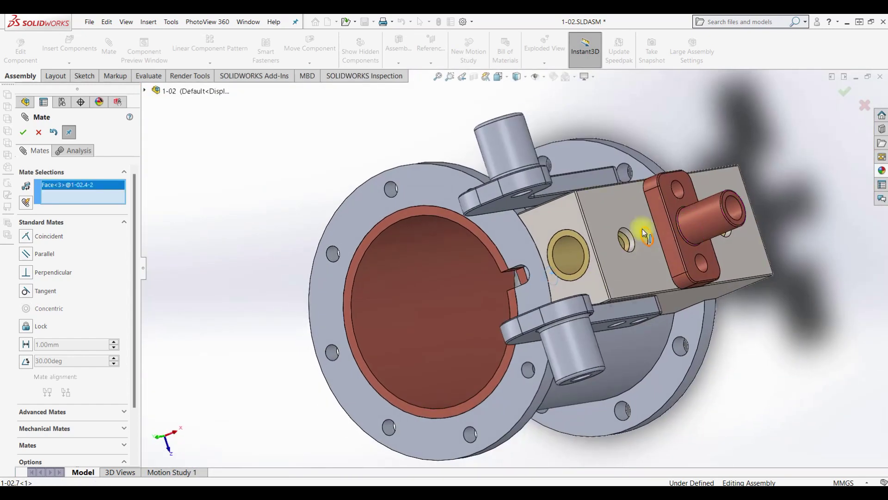
{"action": "left_click", "coordinate": [641, 212]}
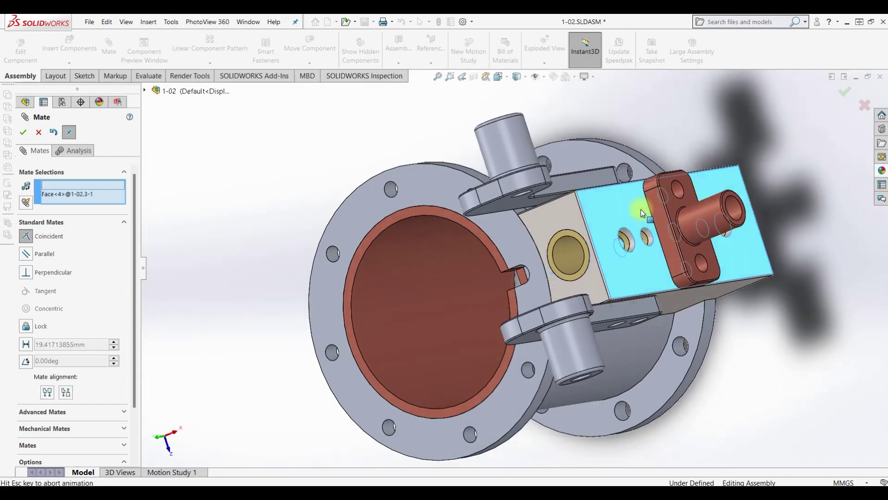
{"action": "left_click", "coordinate": [23, 132]}
Close the Mate command and orbit to view the assembly from another side.
{"action": "scroll", "coordinate": [753, 373], "scroll_direction": "up", "scroll_amount": 3}
{"action": "mouse_move", "coordinate": [753, 373]}
{"action": "middle_mouse_down"}
{"action": "mouse_move", "coordinate": [615, 363]}
{"action": "mouse_move", "coordinate": [754, 363]}
{"action": "mouse_move", "coordinate": [727, 321]}
{"action": "mouse_move", "coordinate": [709, 333]}
{"action": "middle_mouse_up"}
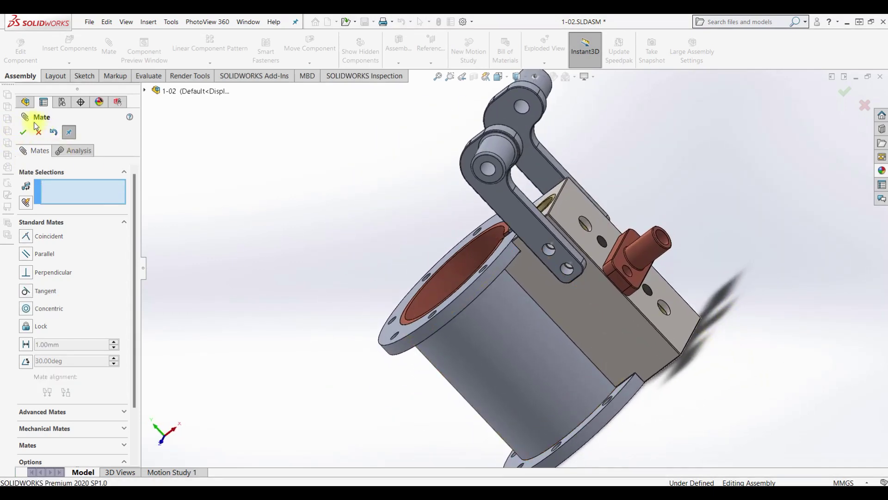
{"action": "left_click", "coordinate": [20, 131]}
{"action": "mouse_move", "coordinate": [654, 298]}
{"action": "middle_mouse_down"}
{"action": "mouse_move", "coordinate": [688, 250]}
{"action": "mouse_move", "coordinate": [614, 299]}
{"action": "mouse_move", "coordinate": [644, 313]}
{"action": "mouse_move", "coordinate": [629, 359]}
{"action": "mouse_move", "coordinate": [642, 281]}
{"action": "mouse_move", "coordinate": [573, 343]}
{"action": "mouse_move", "coordinate": [617, 345]}
{"action": "middle_mouse_up"}
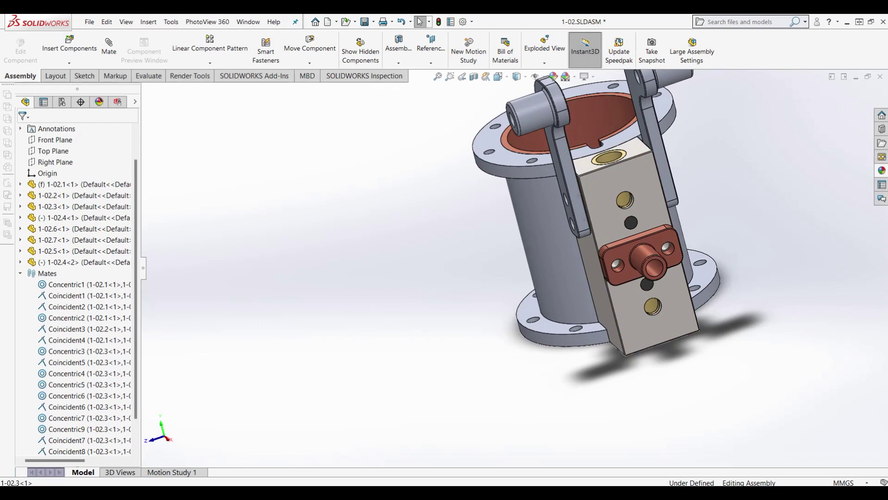
{"action": "middle_click_drag", "start_coordinate": [585, 257], "coordinate": [532, 343]}
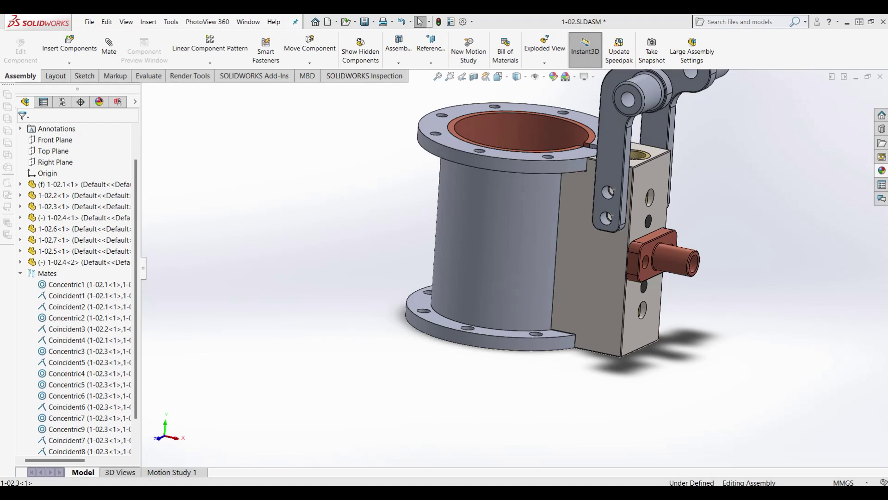
Activate the Toolbox add-in and browse to JIS Bolts and Screws > Hexagon Socket Head Screws.
{"action": "left_click", "coordinate": [882, 142]}
{"action": "left_click", "coordinate": [750, 117]}
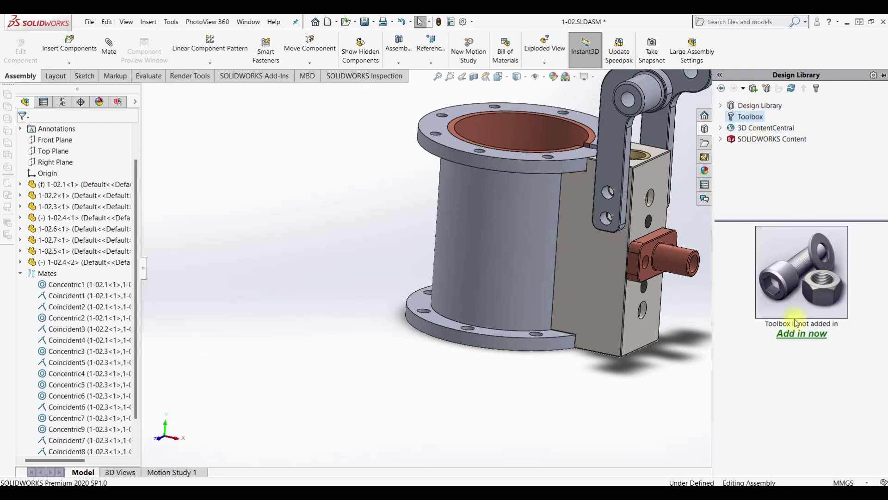
{"action": "left_click", "coordinate": [794, 334]}
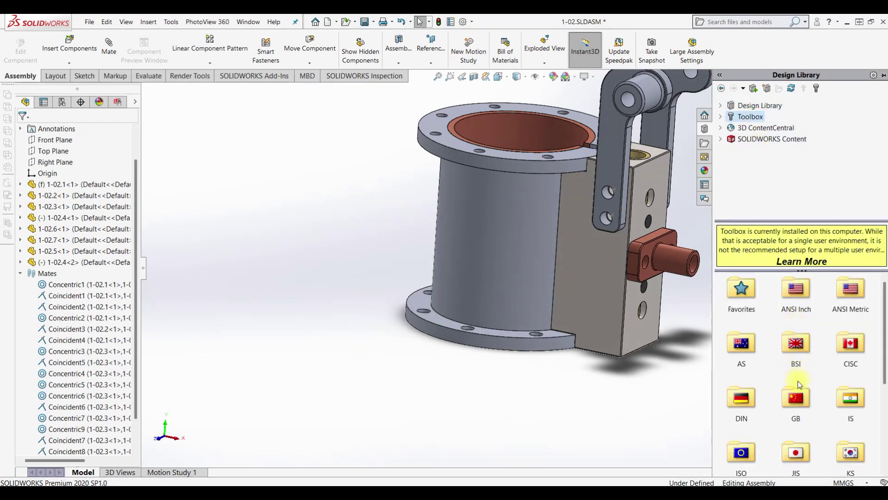
{"action": "double_click", "coordinate": [795, 458]}
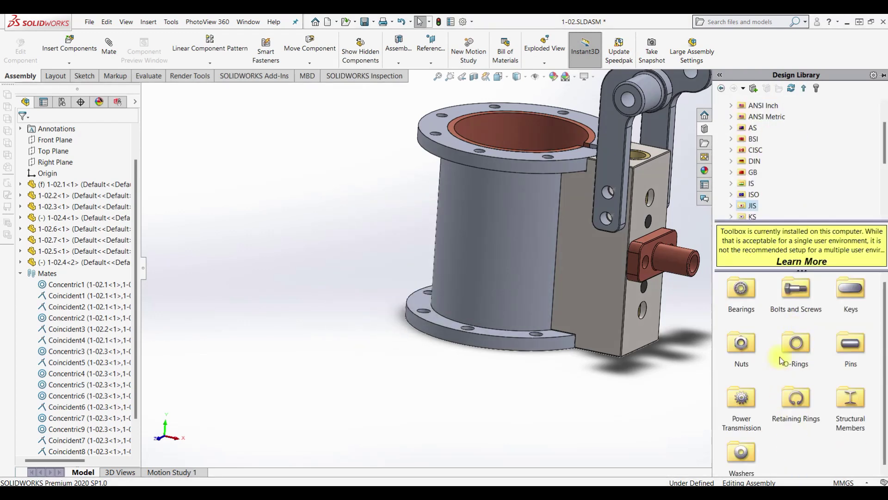
{"action": "double_click", "coordinate": [788, 308]}
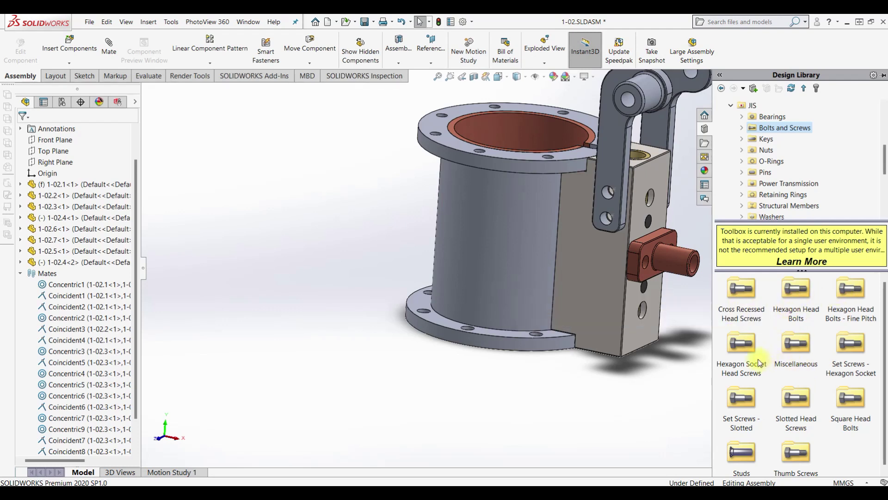
{"action": "mouse_move", "coordinate": [741, 343]}
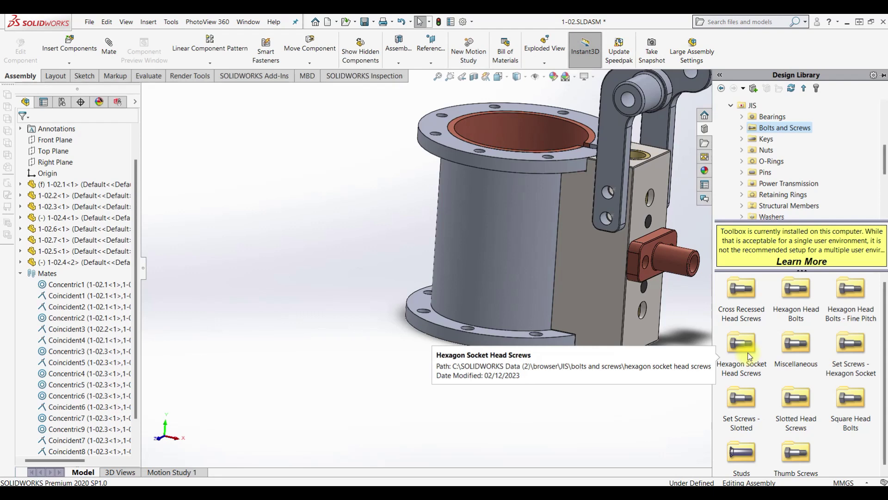
{"action": "double_click", "coordinate": [750, 356]}
Drag the Hex Socket Head Cap JIS B 1176 screw into the lever hole.
{"action": "left_click", "coordinate": [798, 288]}
{"action": "left_click_drag", "start_coordinate": [799, 289], "coordinate": [611, 194]}
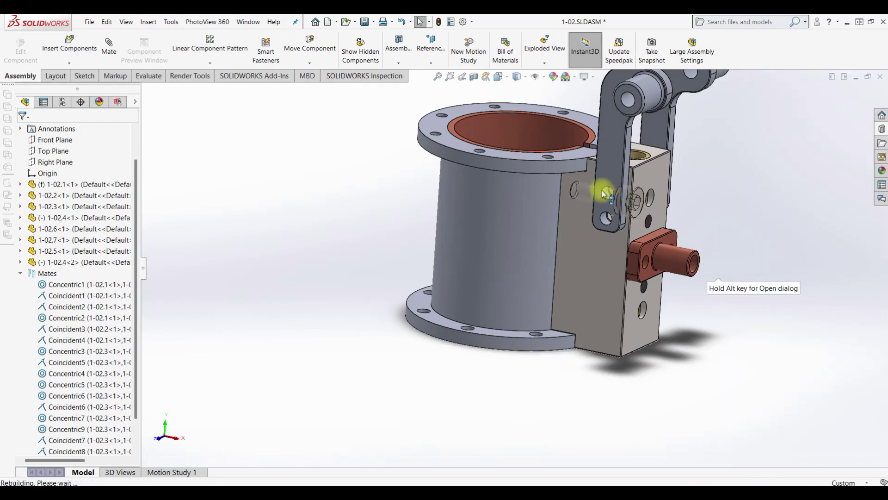
{"action": "left_click_drag", "start_coordinate": [607, 193], "coordinate": [598, 201]}
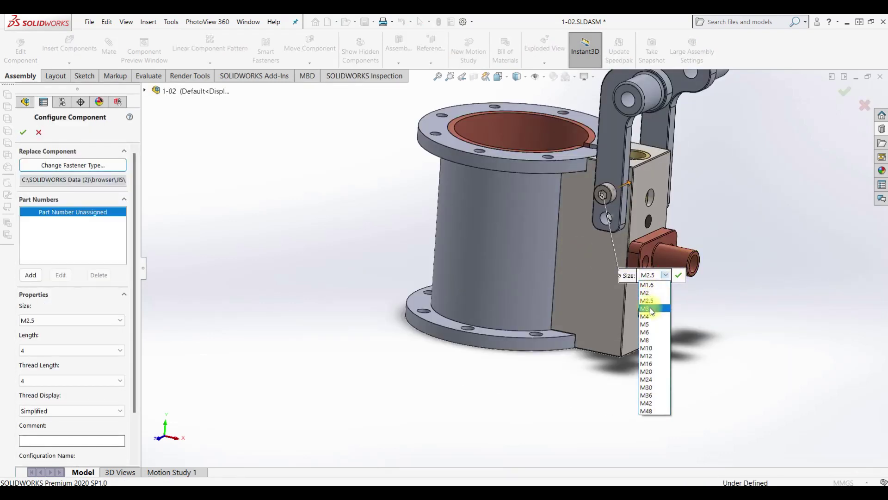
Configure the screw as size M3 with length 8.
{"action": "left_click", "coordinate": [651, 307]}
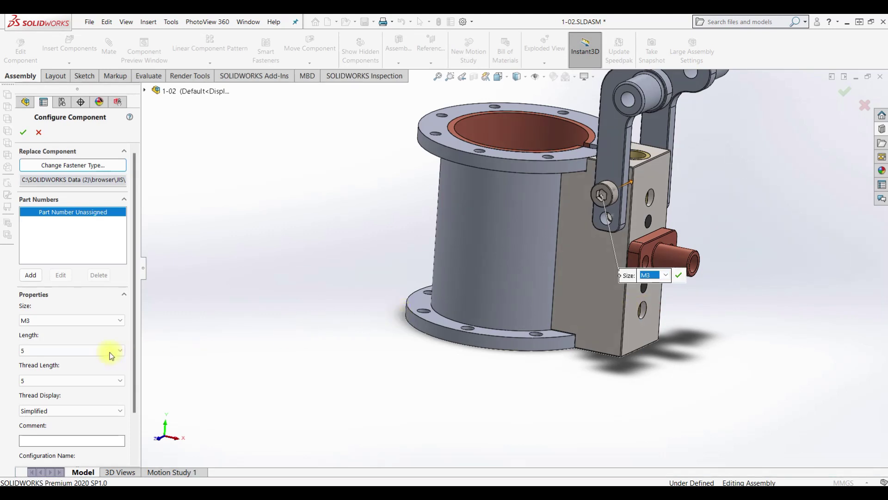
{"action": "left_click", "coordinate": [67, 354]}
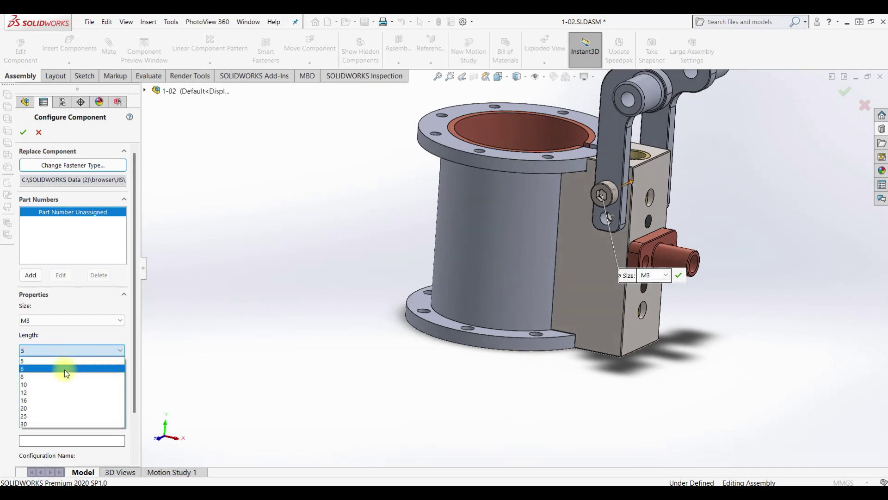
{"action": "left_click", "coordinate": [70, 376]}
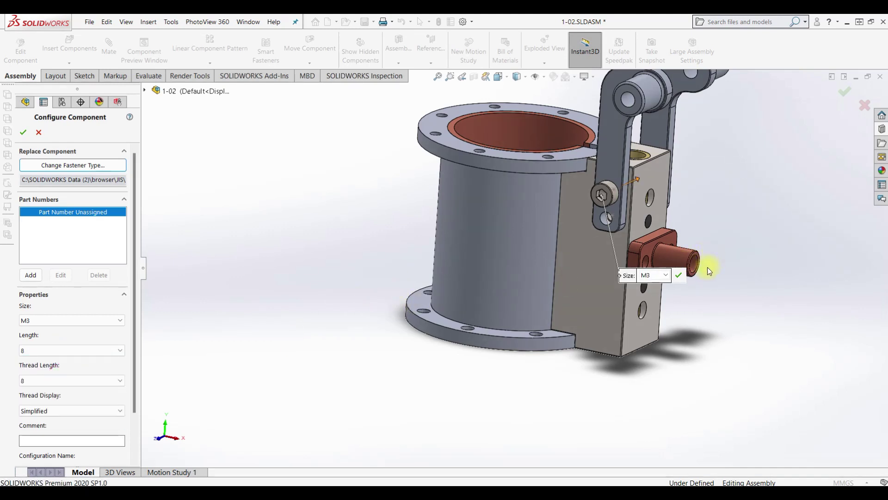
{"action": "left_click", "coordinate": [678, 275]}
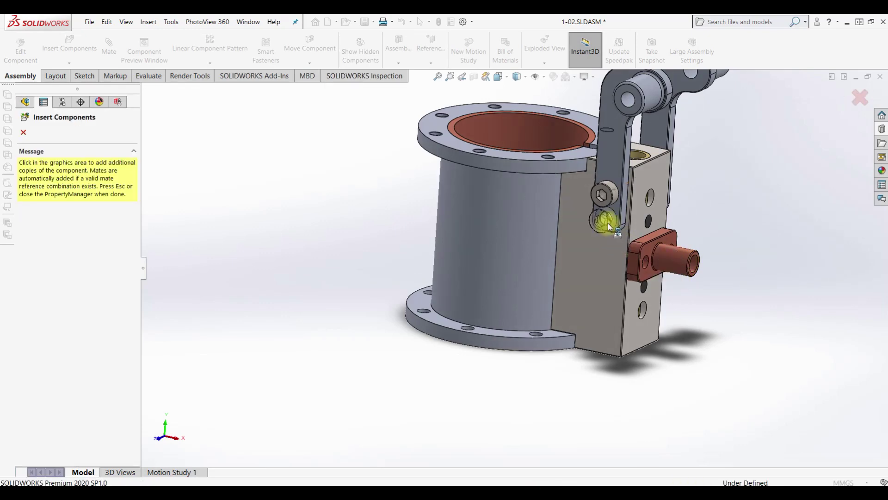
Place screw copies in the upper and lower link holes, then inspect the assembly.
{"action": "mouse_move", "coordinate": [684, 258]}
{"action": "middle_mouse_down"}
{"action": "mouse_move", "coordinate": [694, 224]}
{"action": "mouse_move", "coordinate": [676, 194]}
{"action": "middle_mouse_up"}
{"action": "left_click", "coordinate": [706, 166]}
{"action": "left_click", "coordinate": [708, 199]}
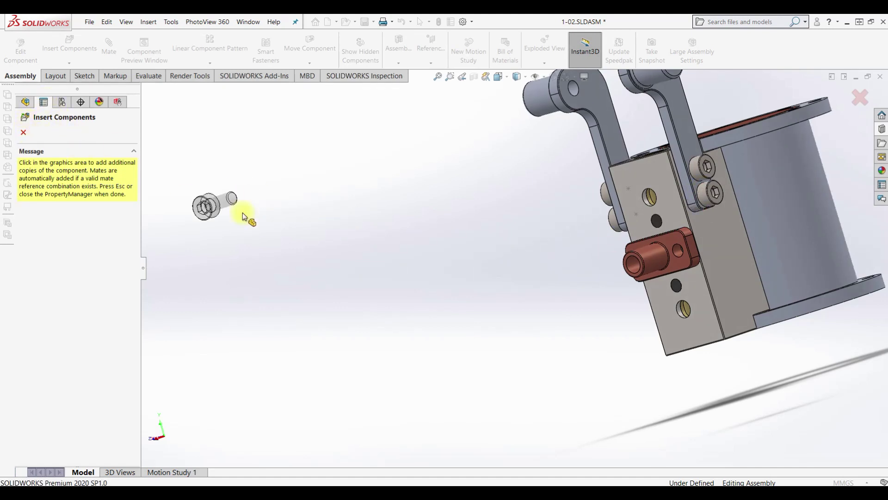
{"action": "key", "text": "Escape"}
{"action": "mouse_move", "coordinate": [482, 222]}
{"action": "middle_mouse_down"}
{"action": "mouse_move", "coordinate": [524, 263]}
{"action": "mouse_move", "coordinate": [539, 226]}
{"action": "middle_mouse_up"}
{"action": "scroll", "coordinate": [632, 268], "scroll_direction": "down", "scroll_amount": 3}
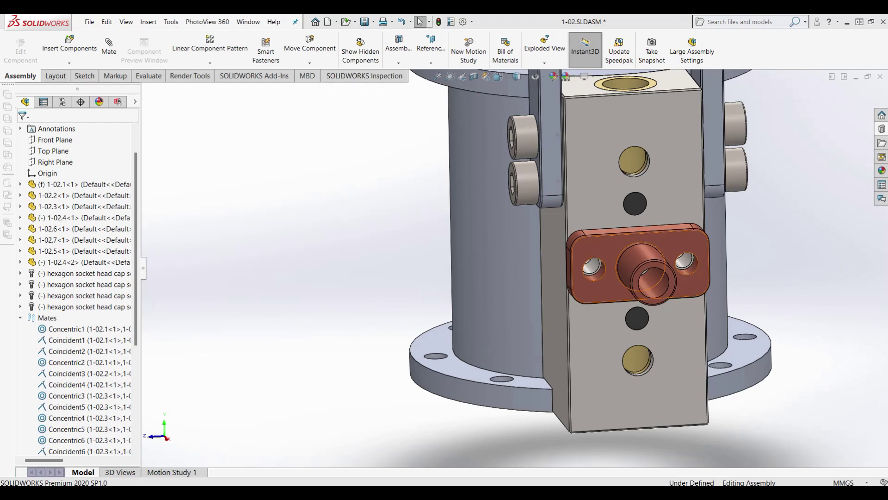
{"action": "middle_click_drag", "start_coordinate": [648, 305], "coordinate": [796, 266]}
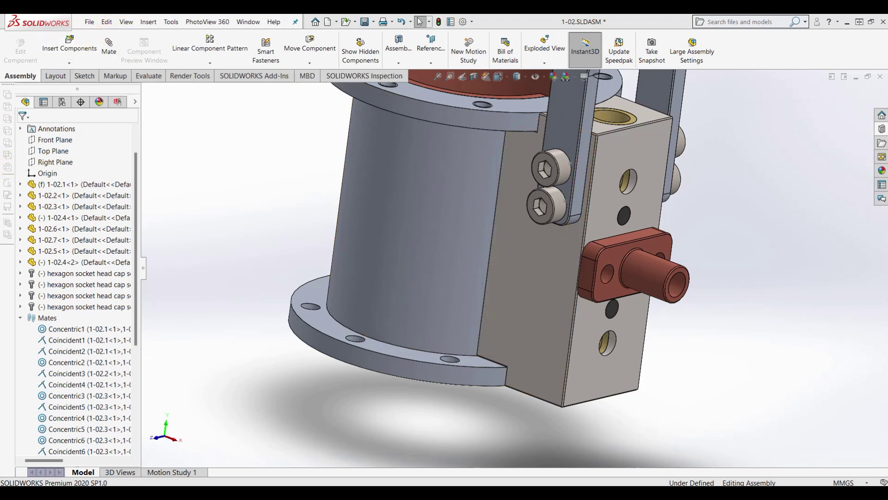
{"action": "left_click", "coordinate": [881, 129]}
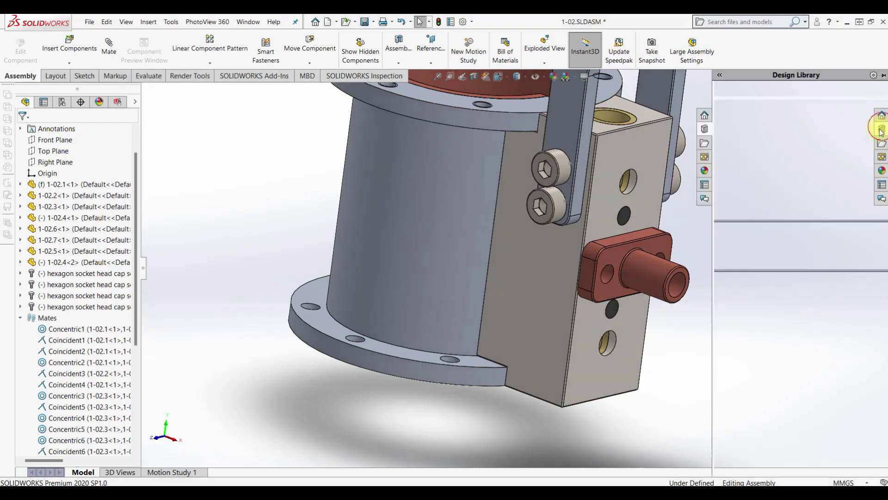
Drop a Hex Socket Head Cap JIS B 1176 screw into the red block's hole, sized M3 × 8.
{"action": "mouse_move", "coordinate": [796, 292]}
{"action": "left_mouse_down"}
{"action": "mouse_move", "coordinate": [730, 296]}
{"action": "mouse_move", "coordinate": [615, 282]}
{"action": "left_mouse_up"}
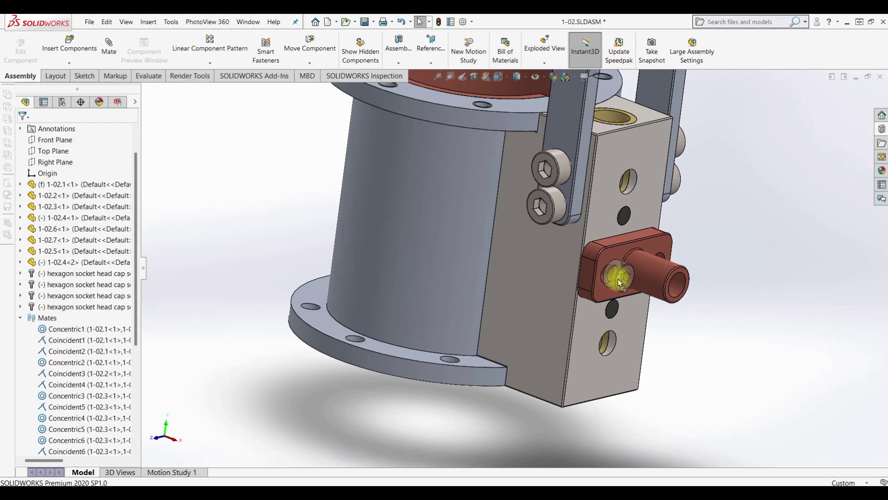
{"action": "left_click_drag", "start_coordinate": [616, 282], "coordinate": [606, 282]}
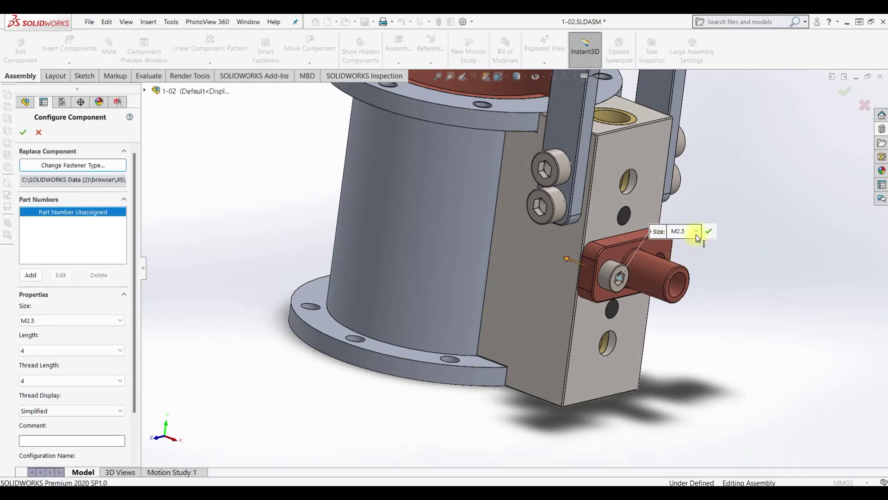
{"action": "left_click", "coordinate": [695, 232]}
{"action": "left_click", "coordinate": [679, 265]}
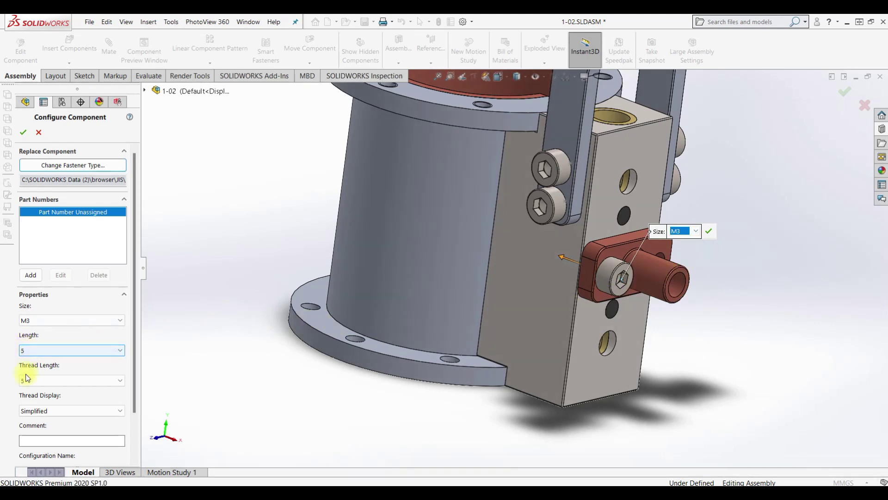
{"action": "left_click", "coordinate": [44, 351]}
{"action": "left_click", "coordinate": [46, 372]}
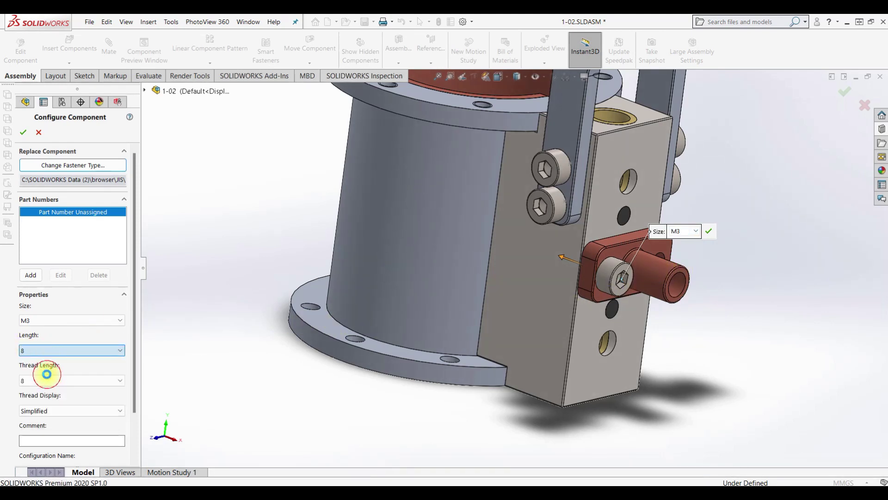
{"action": "left_click", "coordinate": [23, 132]}
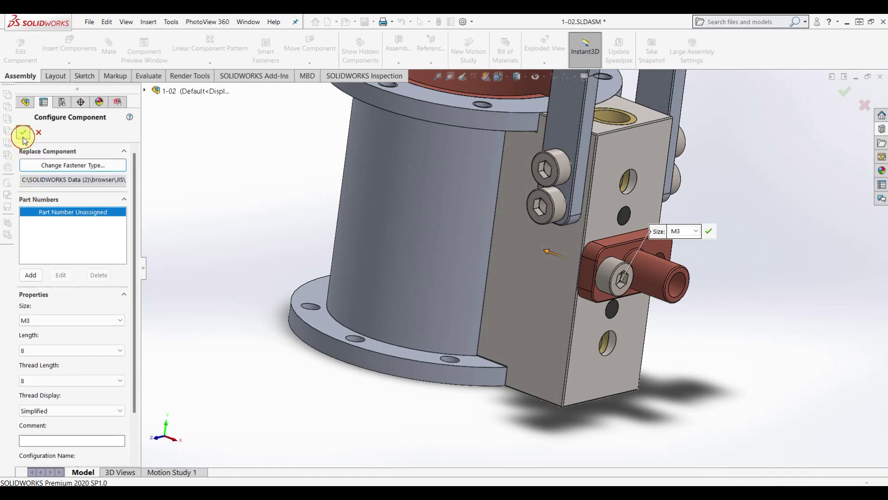
Add a second screw copy in the flange block's other hole and check the result.
{"action": "middle_click_drag", "start_coordinate": [744, 248], "coordinate": [697, 250]}
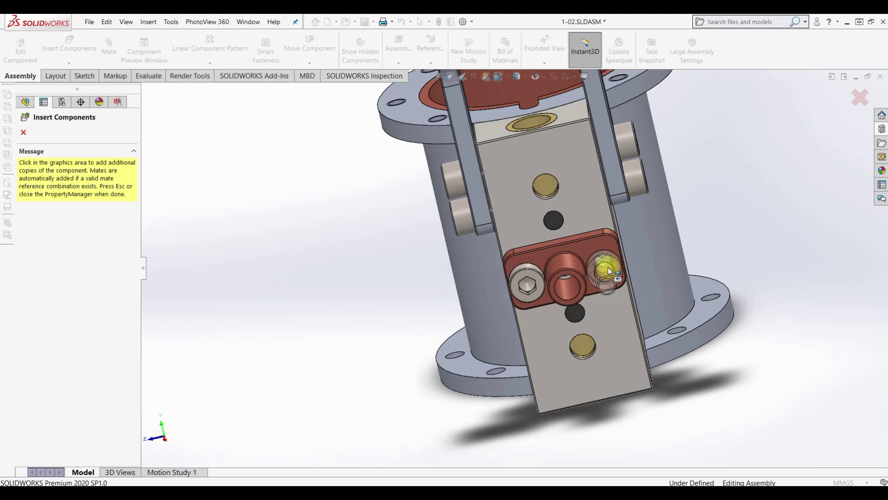
{"action": "middle_click_drag", "start_coordinate": [610, 260], "coordinate": [518, 285]}
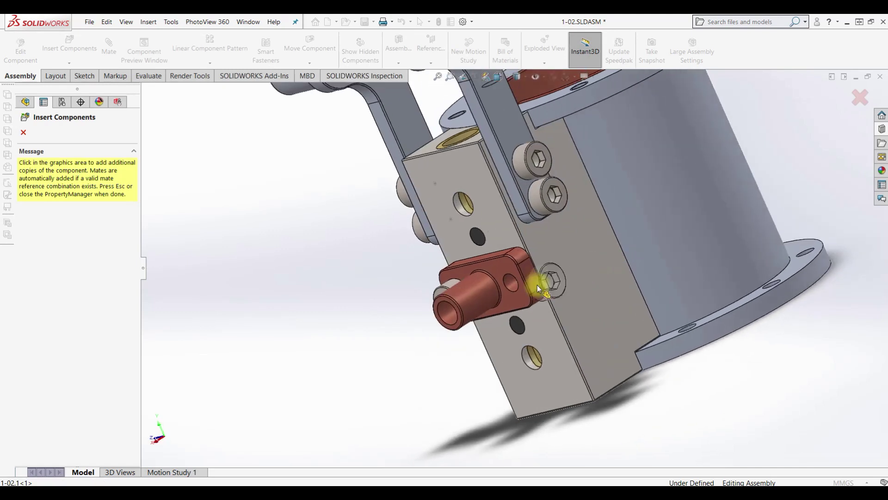
{"action": "left_click", "coordinate": [512, 285]}
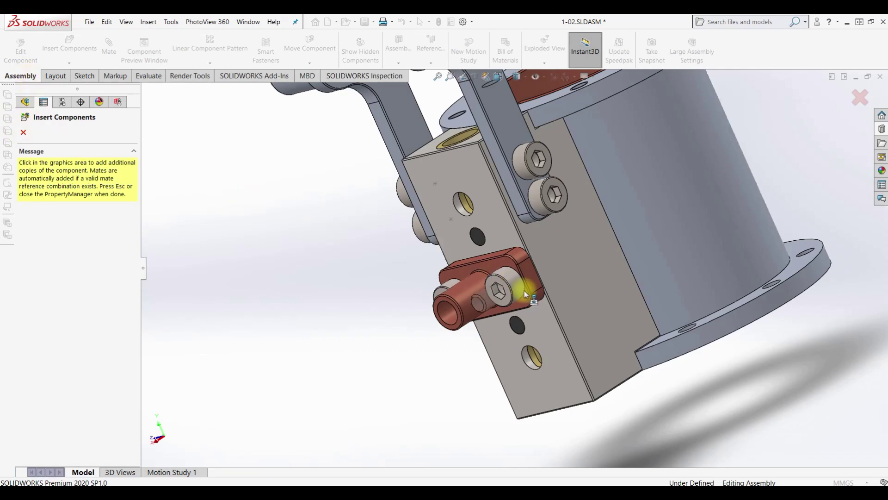
{"action": "key", "text": "Escape"}
{"action": "mouse_move", "coordinate": [407, 296]}
{"action": "middle_mouse_down"}
{"action": "mouse_move", "coordinate": [376, 334]}
{"action": "mouse_move", "coordinate": [461, 357]}
{"action": "middle_mouse_up"}
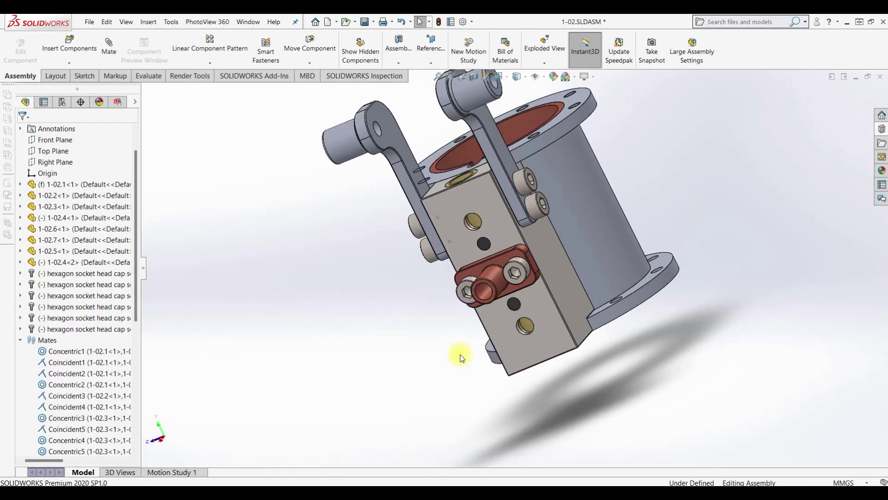
Save 1-02.SLDASM and modified part 1-02.3.SLDPRT with Save All, rebuilding first.
{"action": "key", "text": "ctrl+7"}
{"action": "scroll", "coordinate": [571, 306], "scroll_direction": "down", "scroll_amount": 2}
{"action": "scroll", "coordinate": [481, 343], "scroll_direction": "down", "scroll_amount": 2}
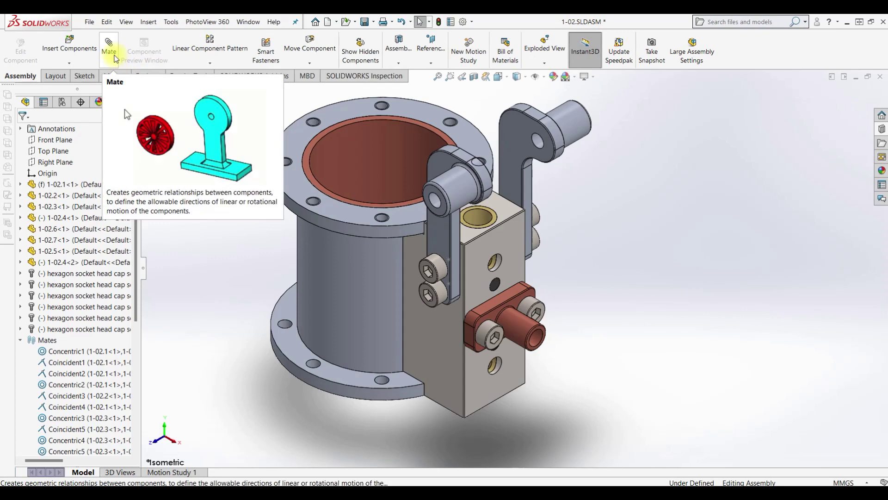
{"action": "left_click", "coordinate": [367, 24]}
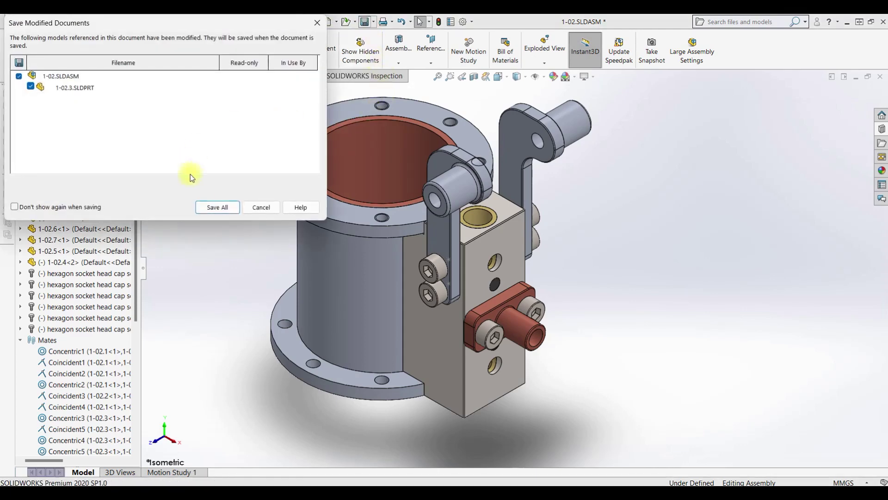
{"action": "left_click", "coordinate": [222, 208]}
{"action": "left_click", "coordinate": [442, 206]}
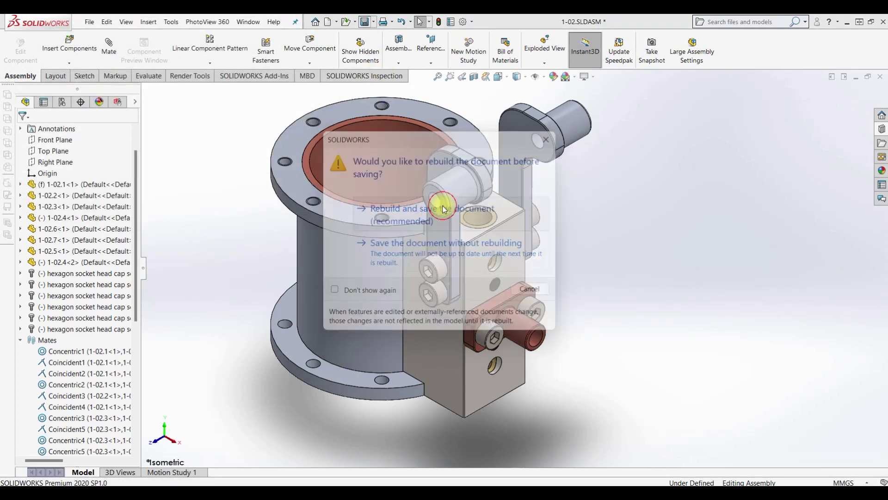